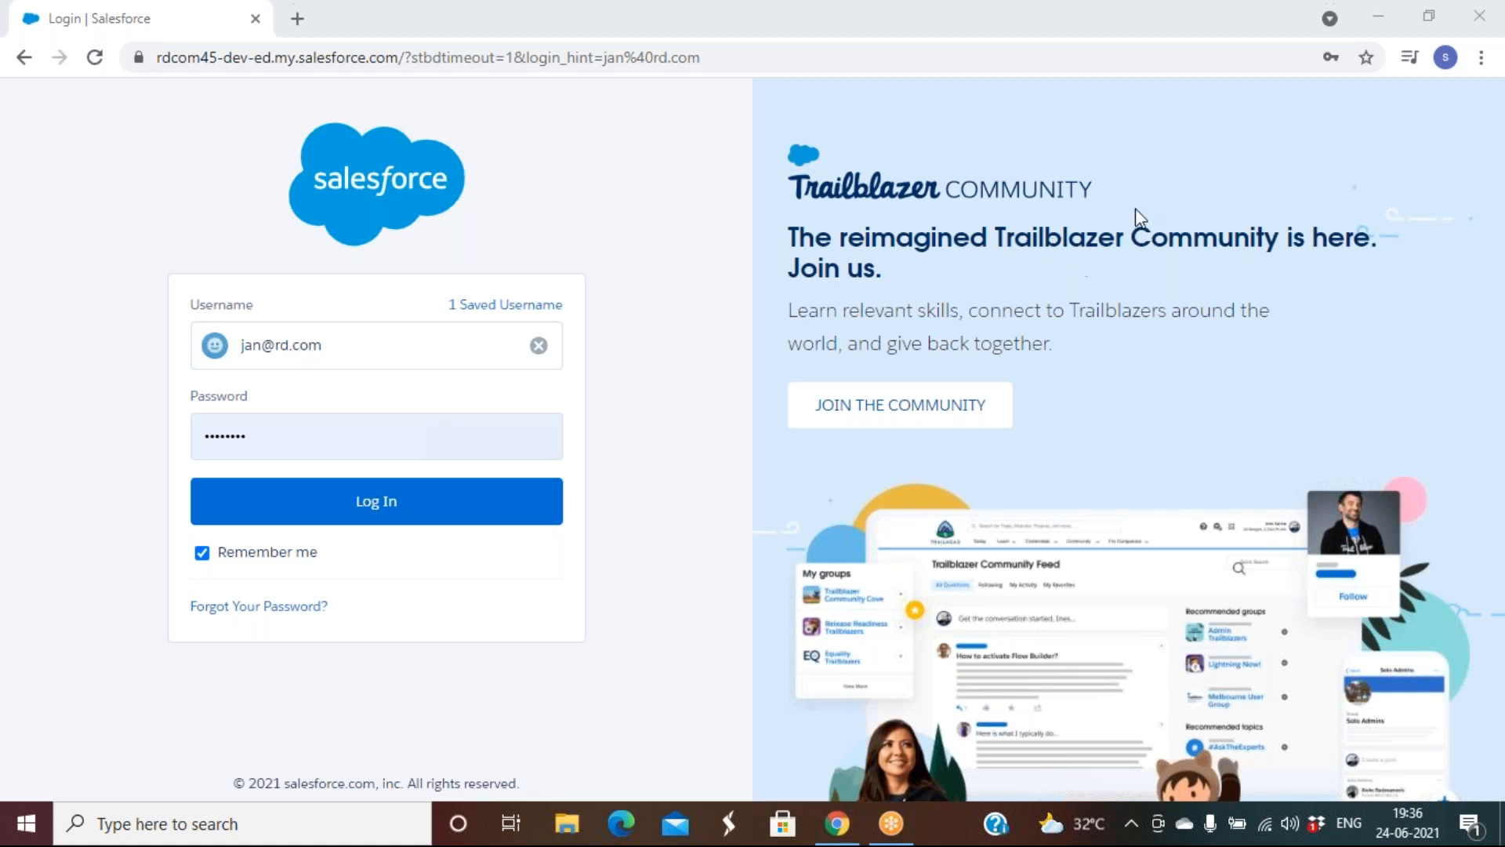
Log in, defer phone registration, and launch Rd Sales App on its Campaigns Recently Viewed list
click(364, 506)
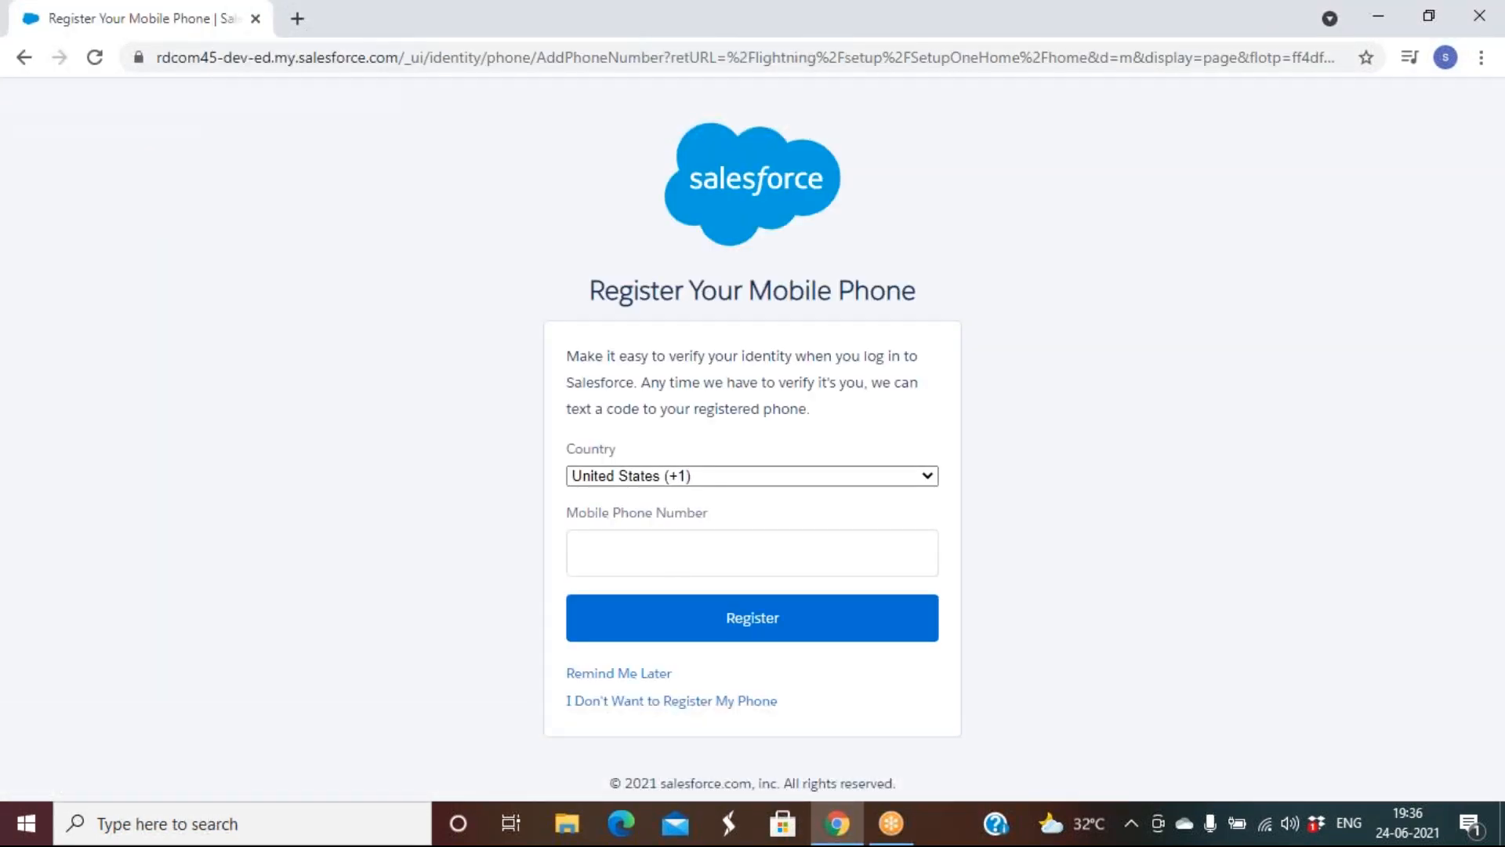
click(621, 678)
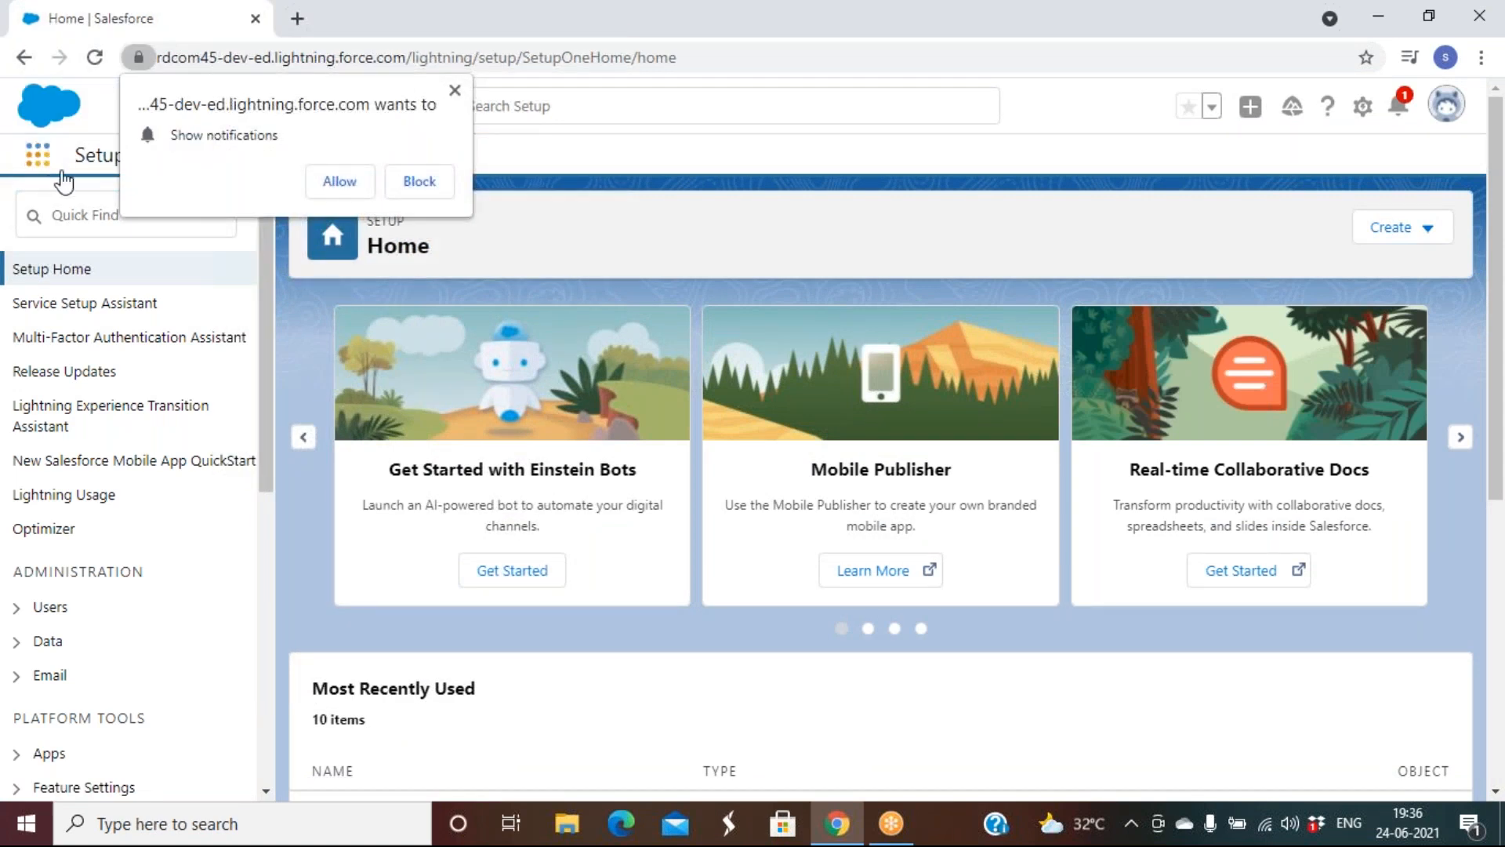
click(50, 161)
click(140, 301)
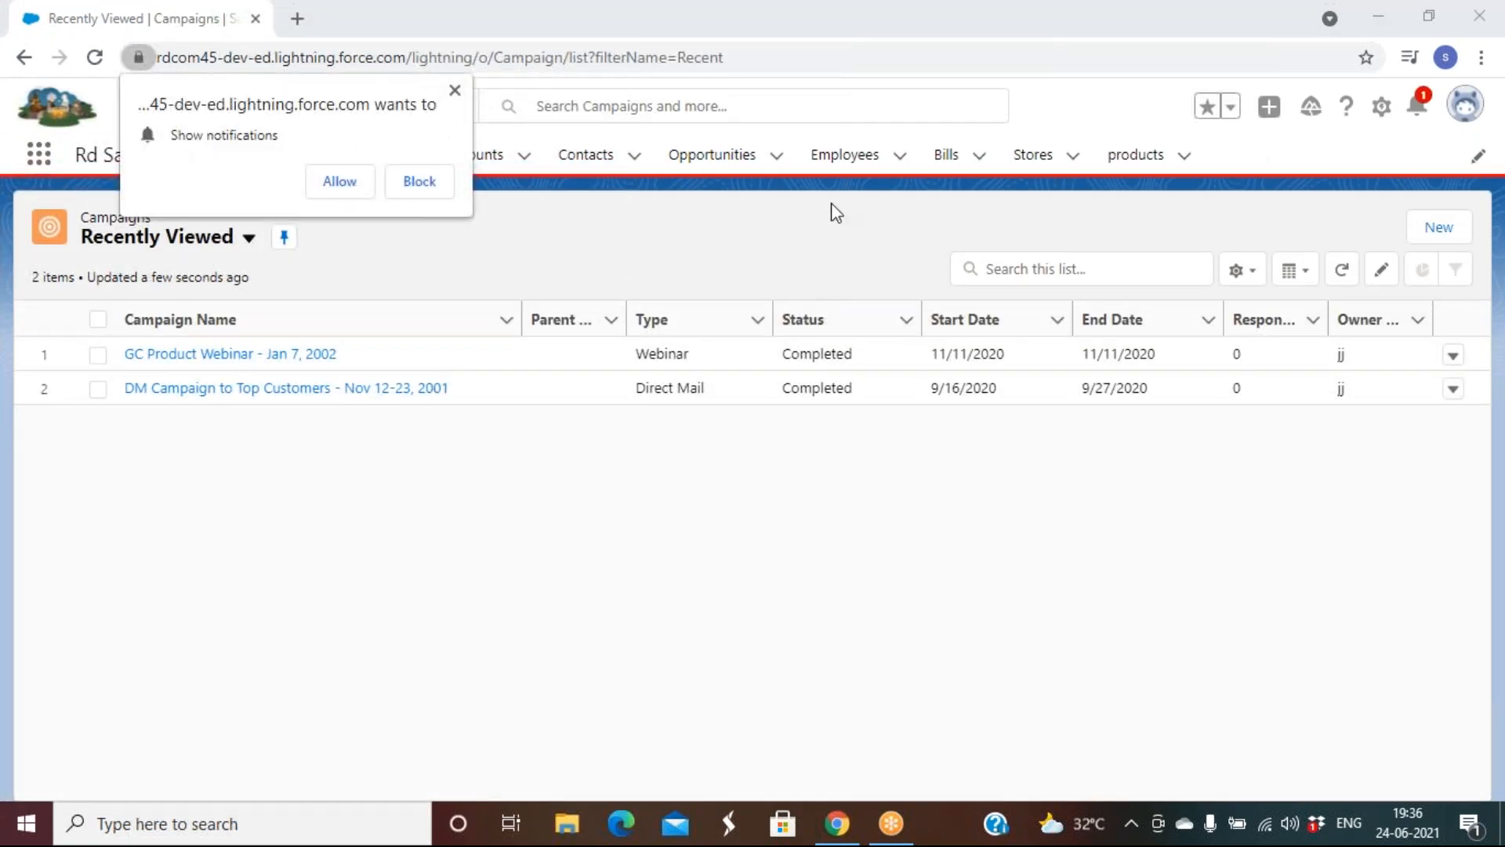
Show the Employees My Records list of 42 records, dismiss the notification prompt, and open the profile menu
click(833, 176)
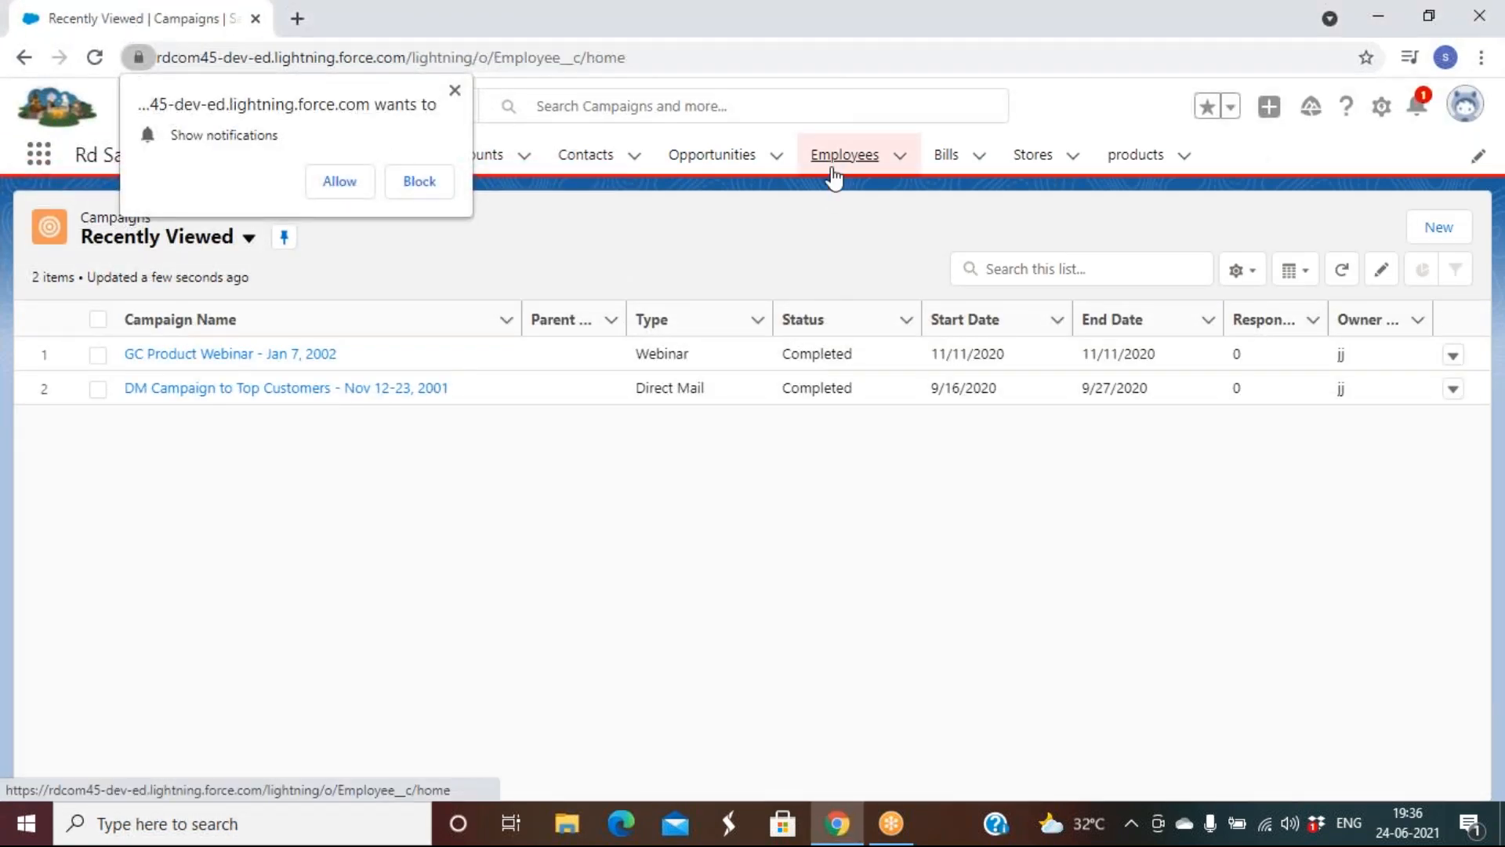
click(455, 90)
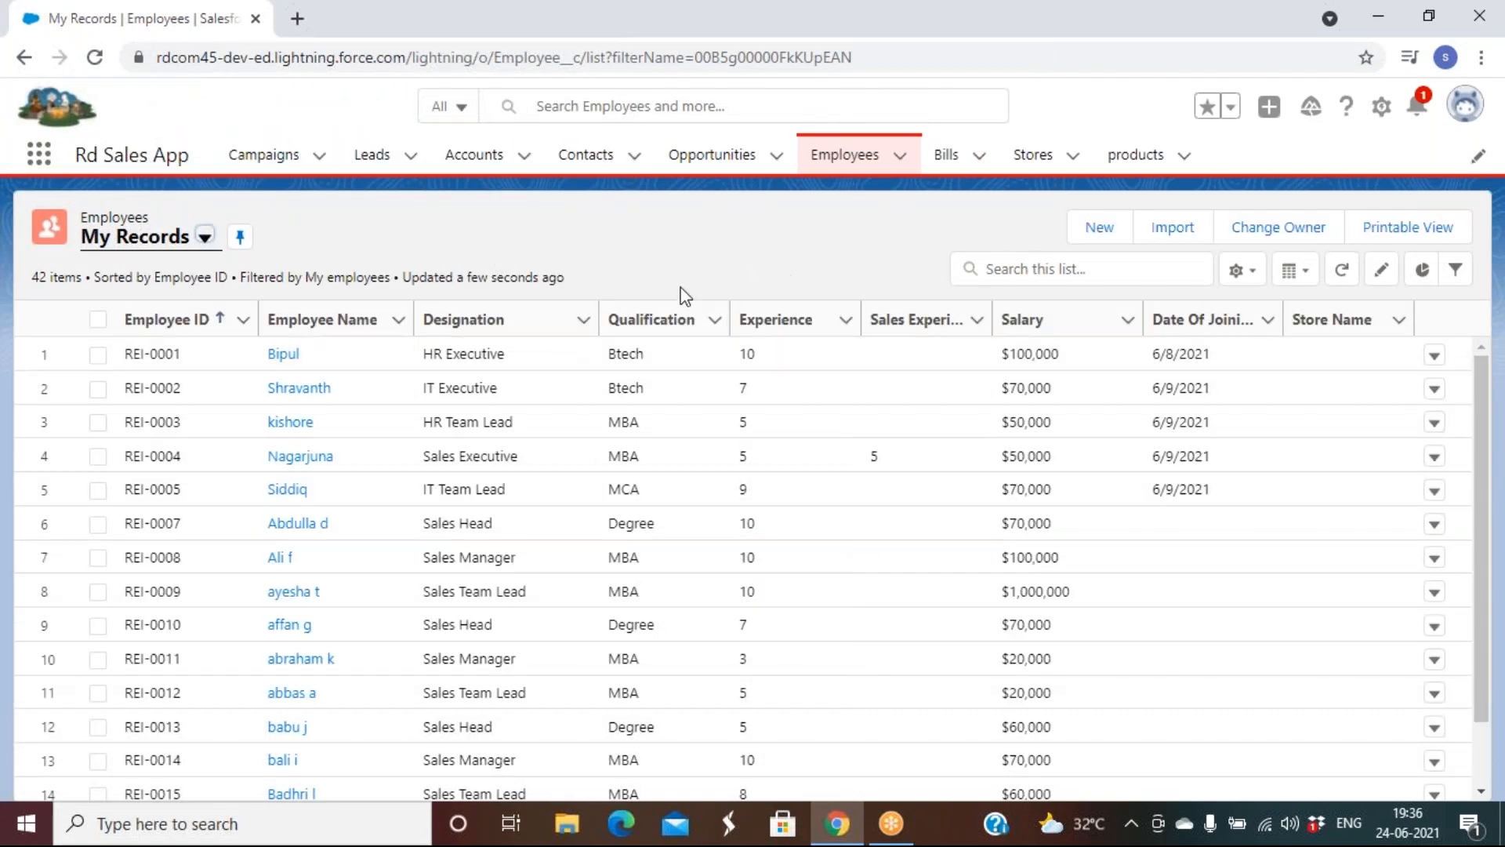
scroll(872, 625, down, 10)
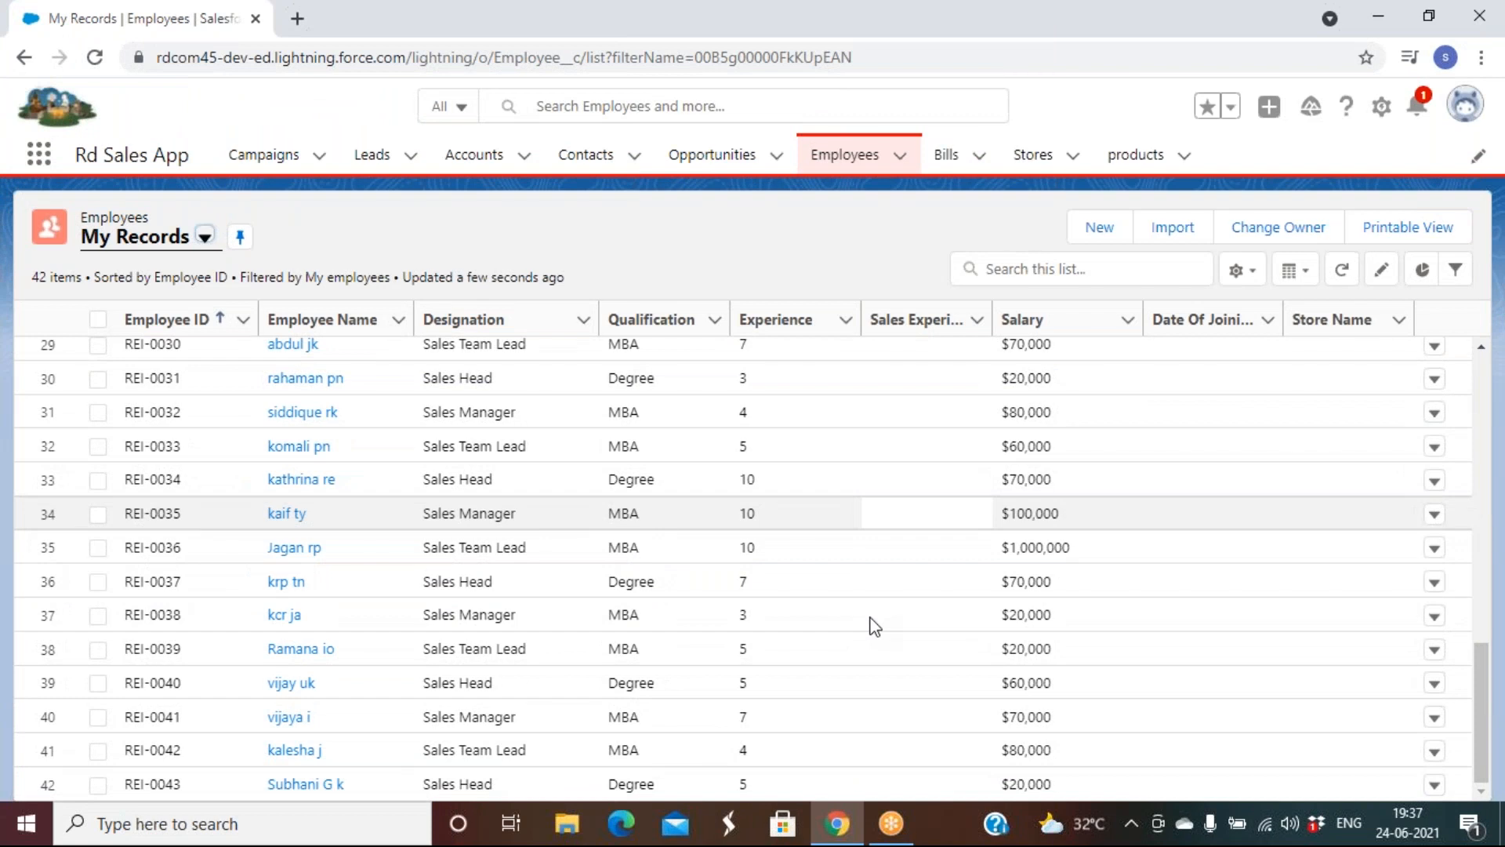
scroll(875, 625, up, 10)
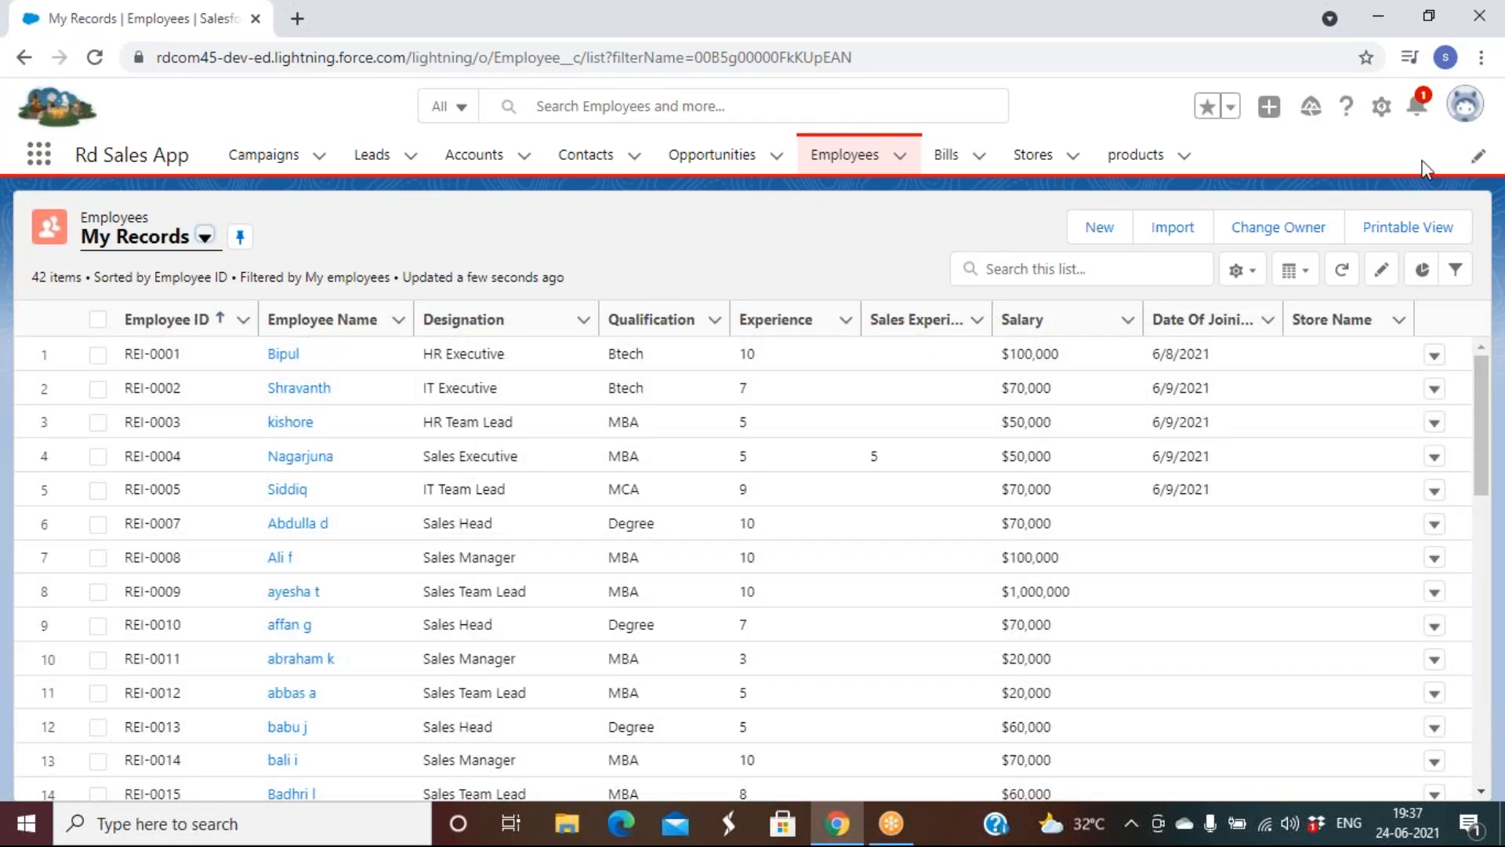
click(1465, 104)
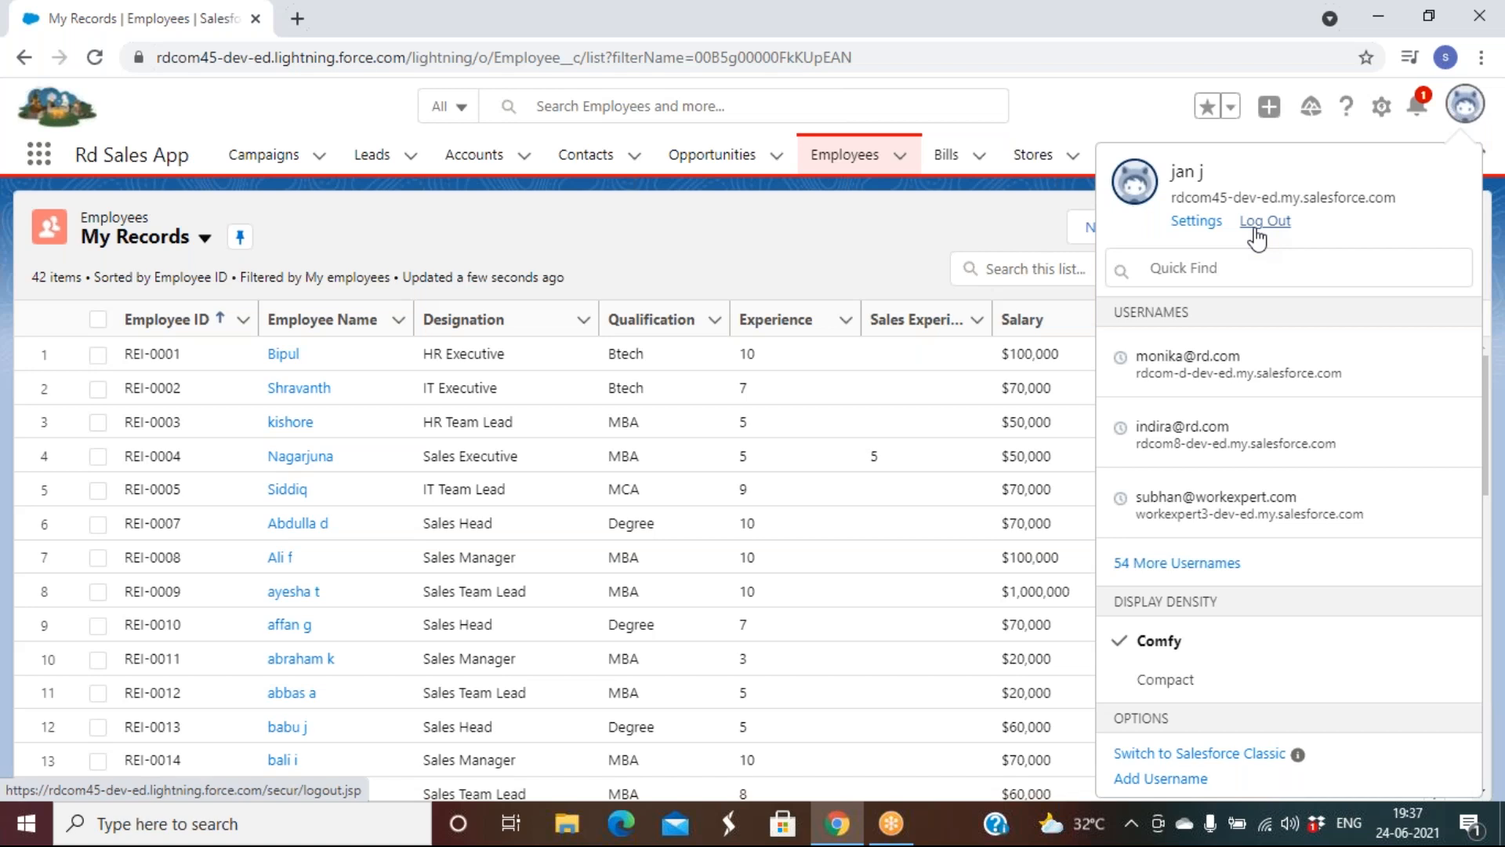
Log out and load login.salesforce.com in the browser
click(1256, 229)
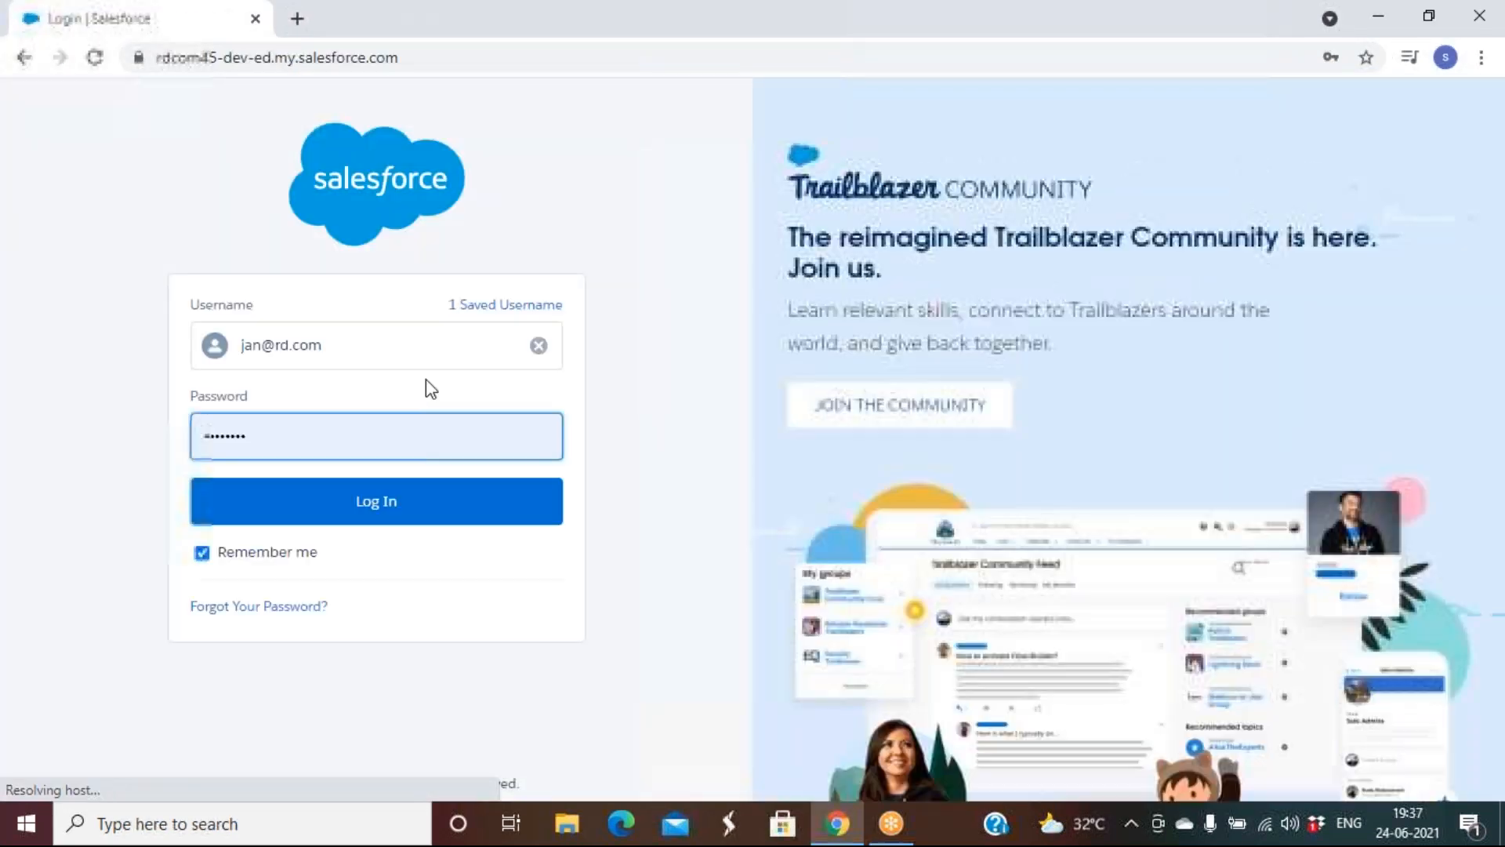
click(277, 57)
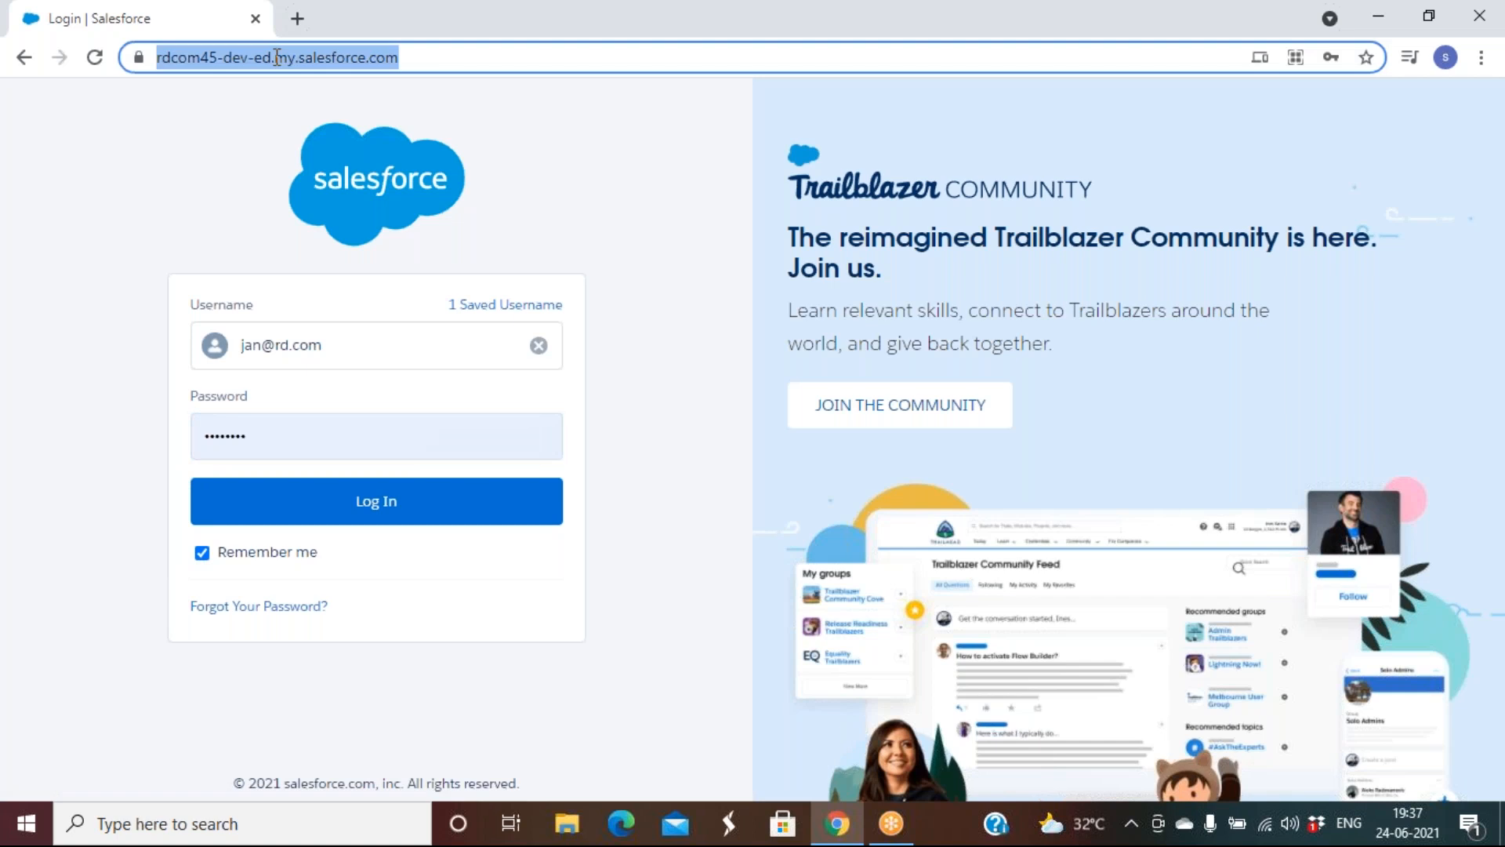
text(login.salesforce.com)
key(Return)
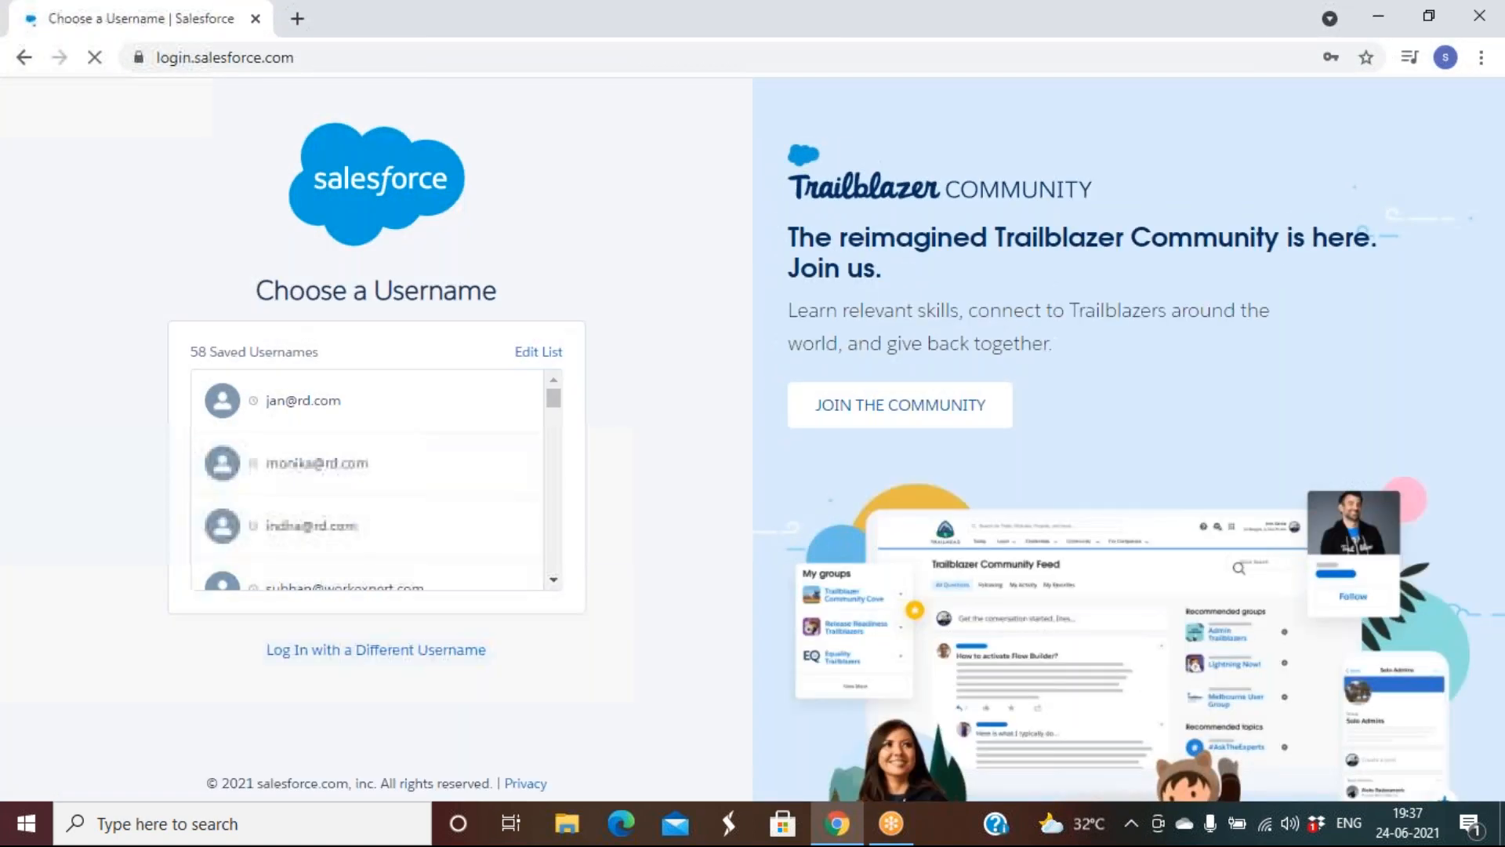
Sign in with the saved username and skip phone registration, landing on Setup Home
scroll(346, 530, down, 5)
scroll(349, 539, down, 3)
scroll(349, 538, down, 4)
scroll(349, 537, up, 12)
click(297, 405)
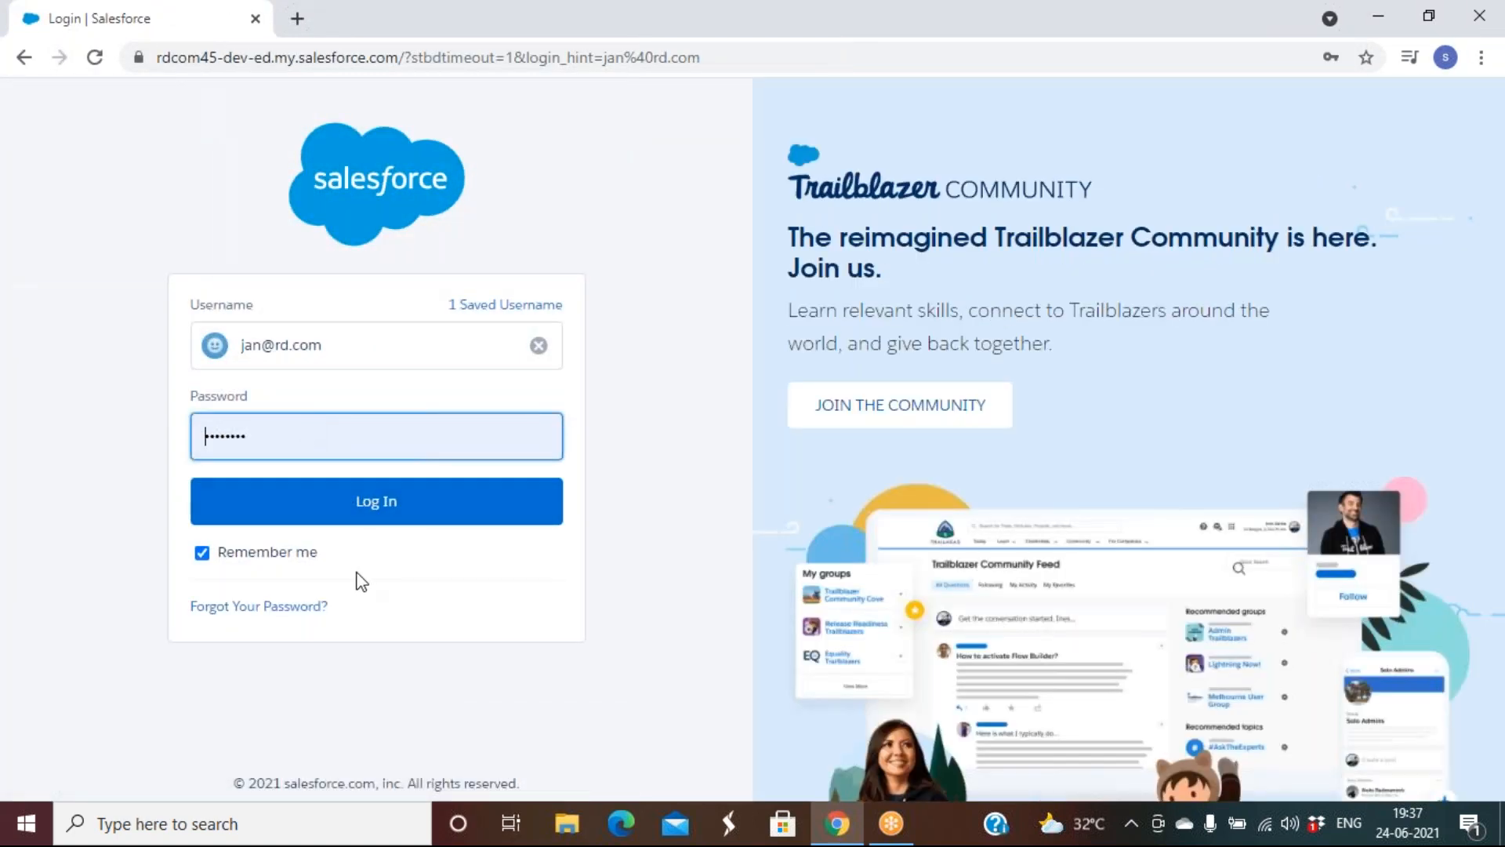
click(385, 502)
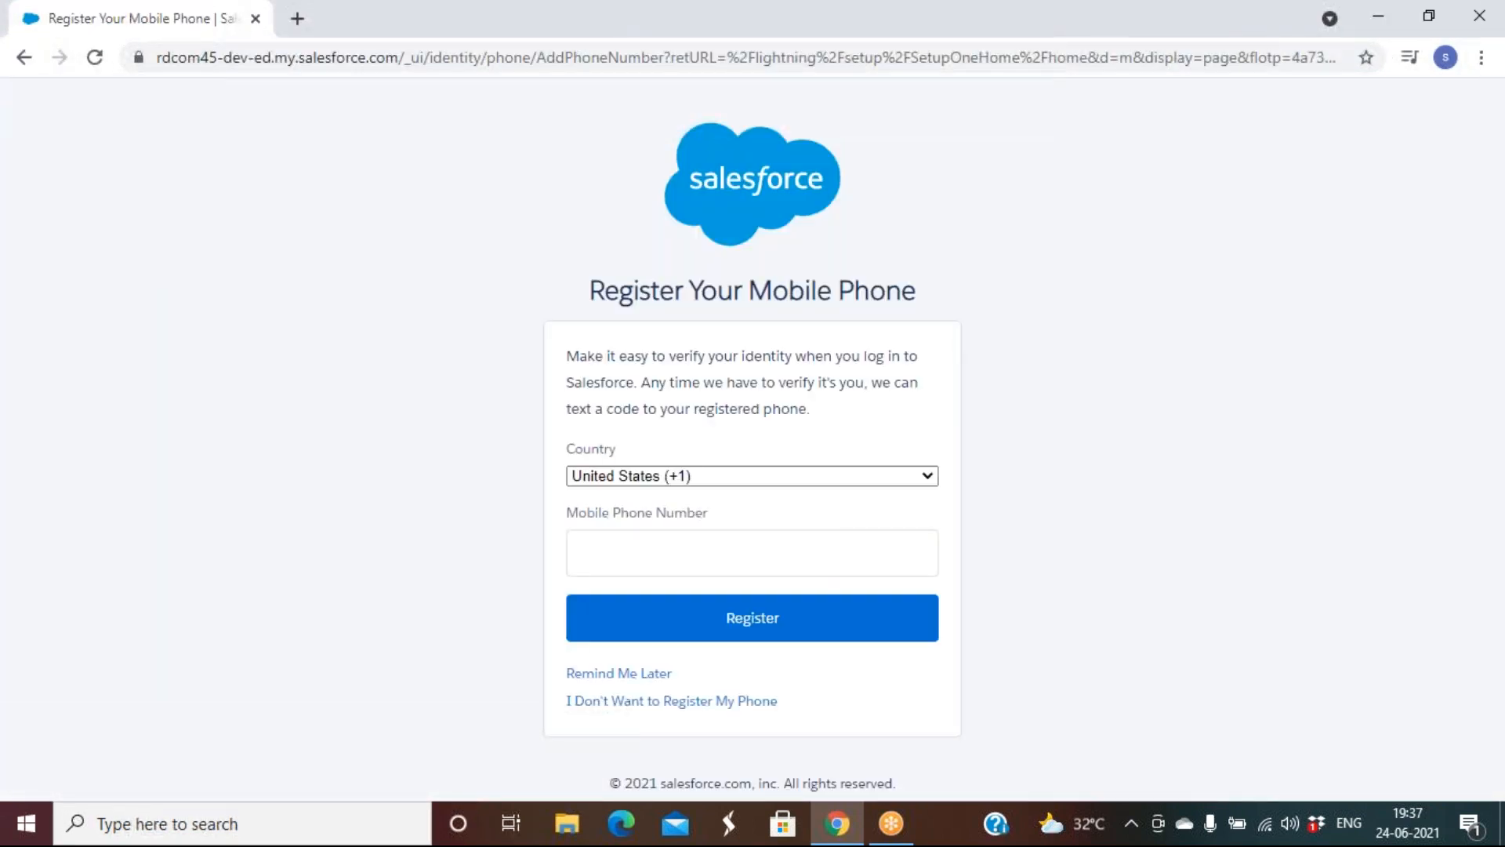
click(611, 679)
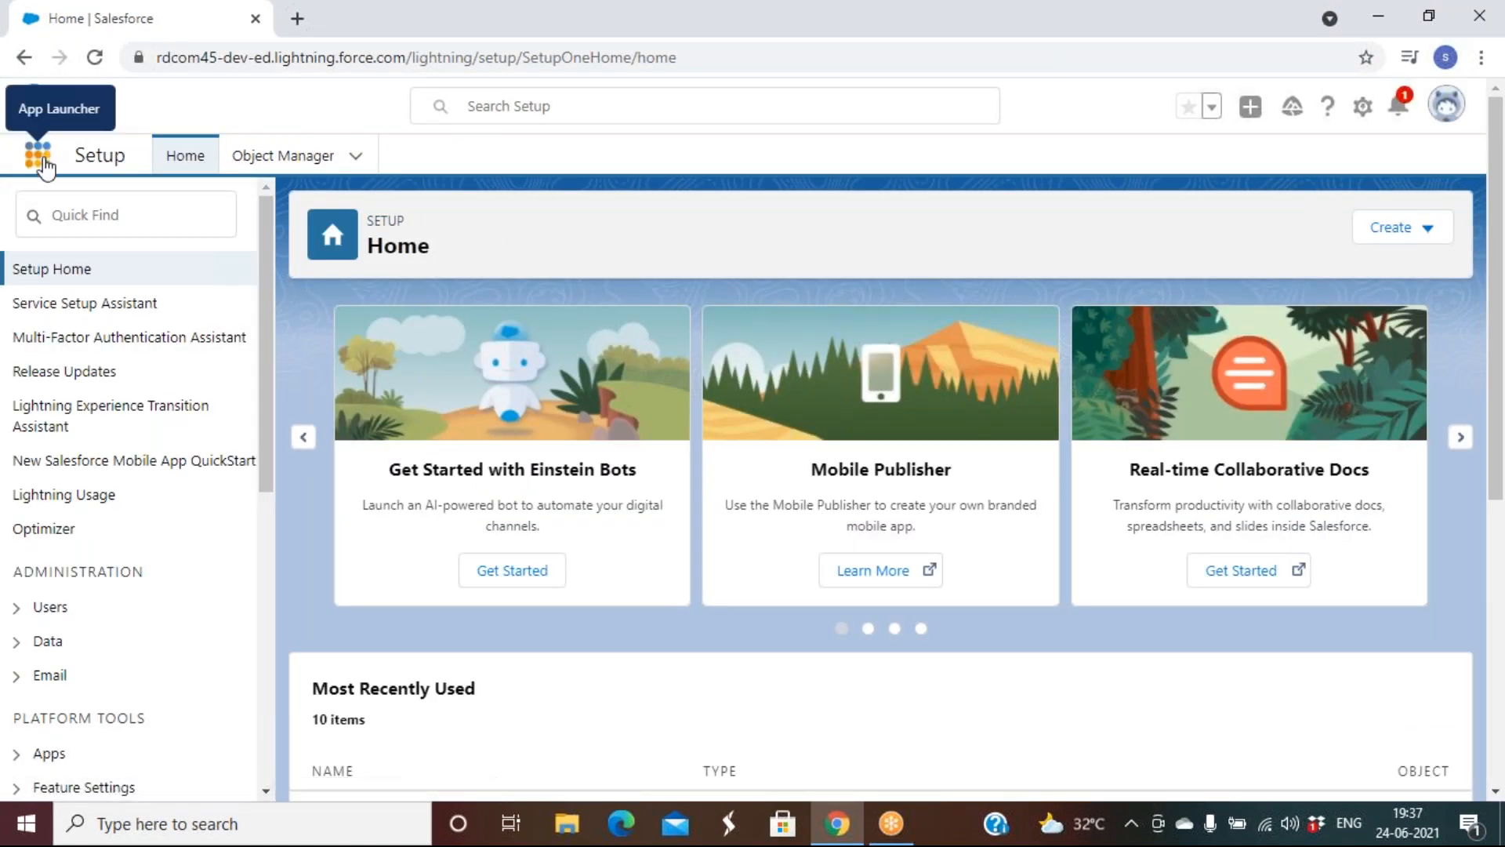
Launch Rd Sales App from the App Launcher and show the Employees My Records list
click(37, 154)
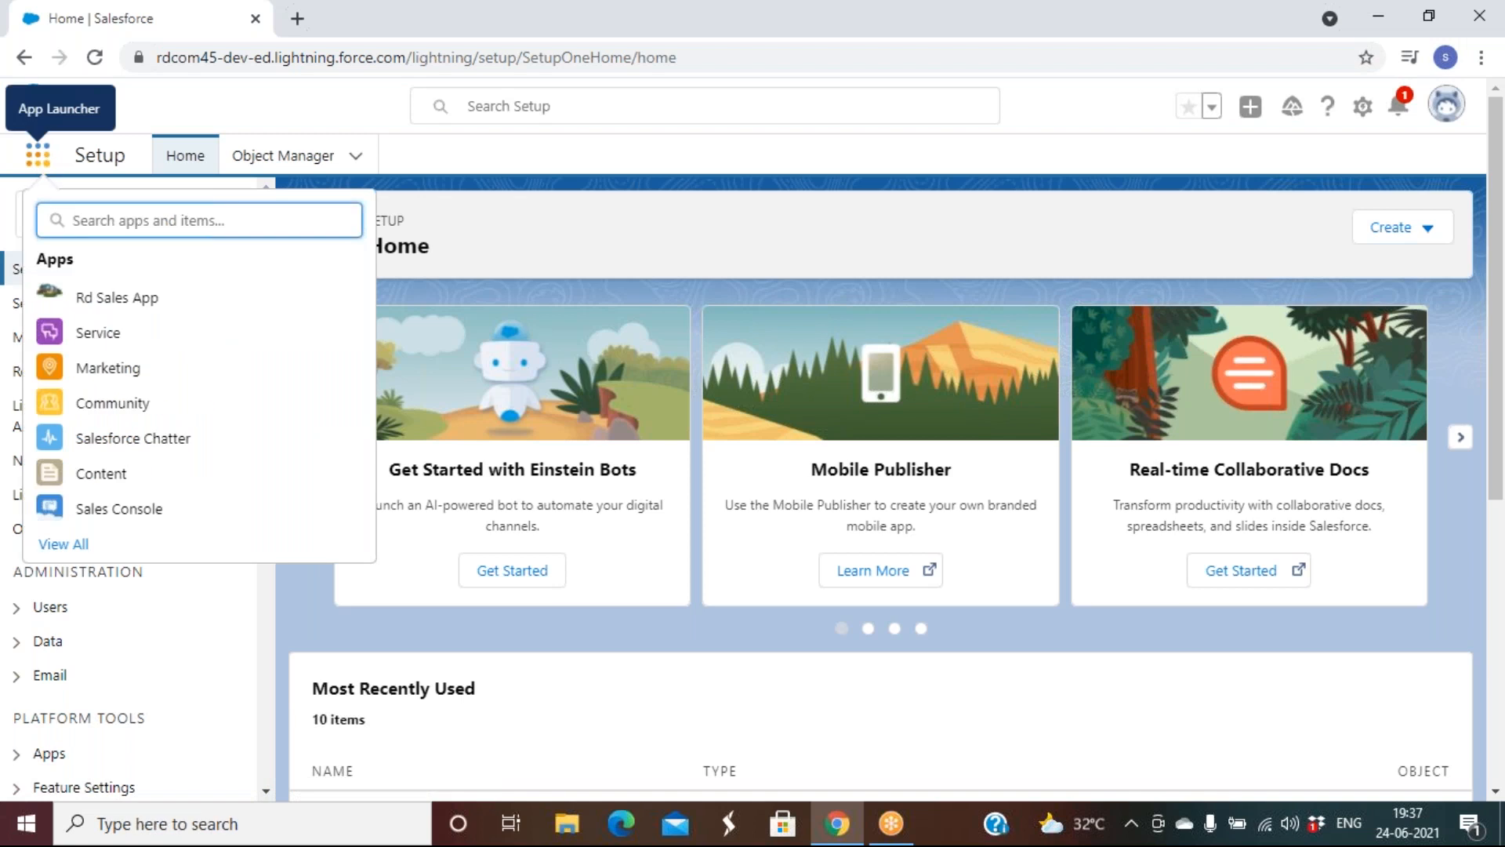
click(121, 304)
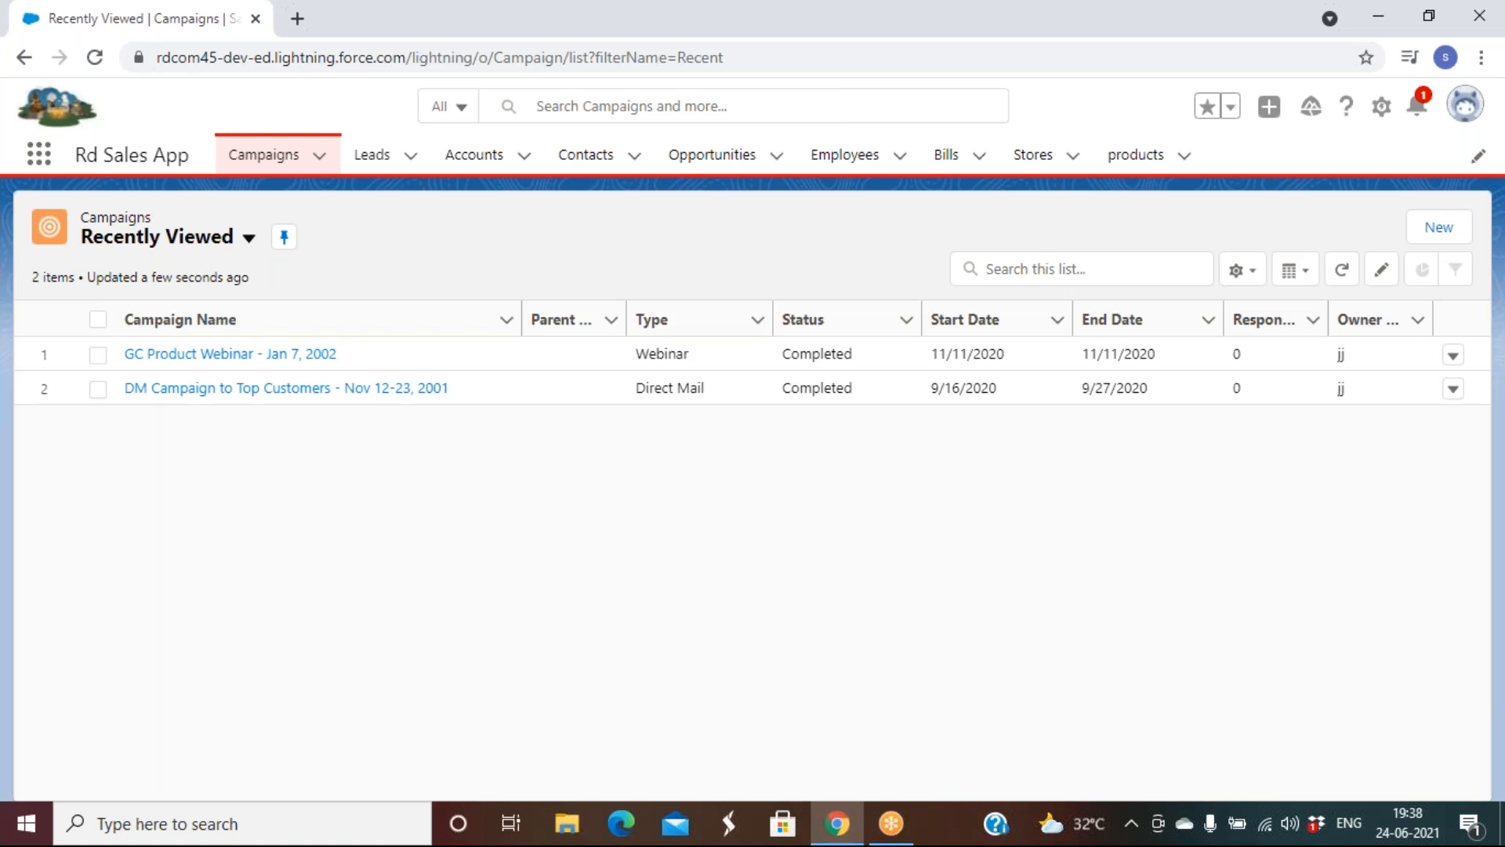
click(840, 167)
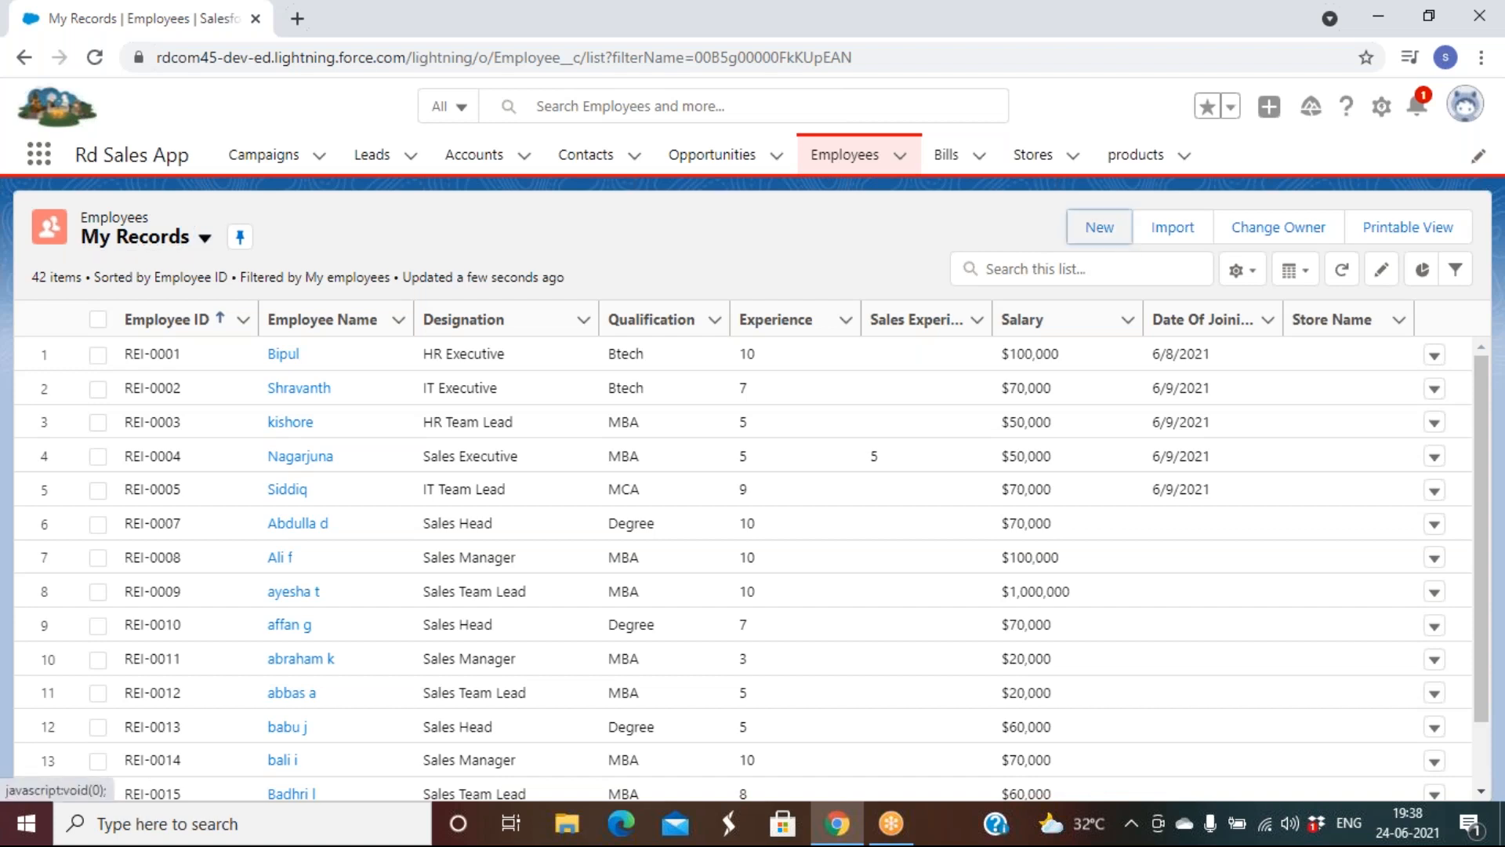
Open a blank New Employee: Sales Department form down to the Personal Details section
click(1099, 227)
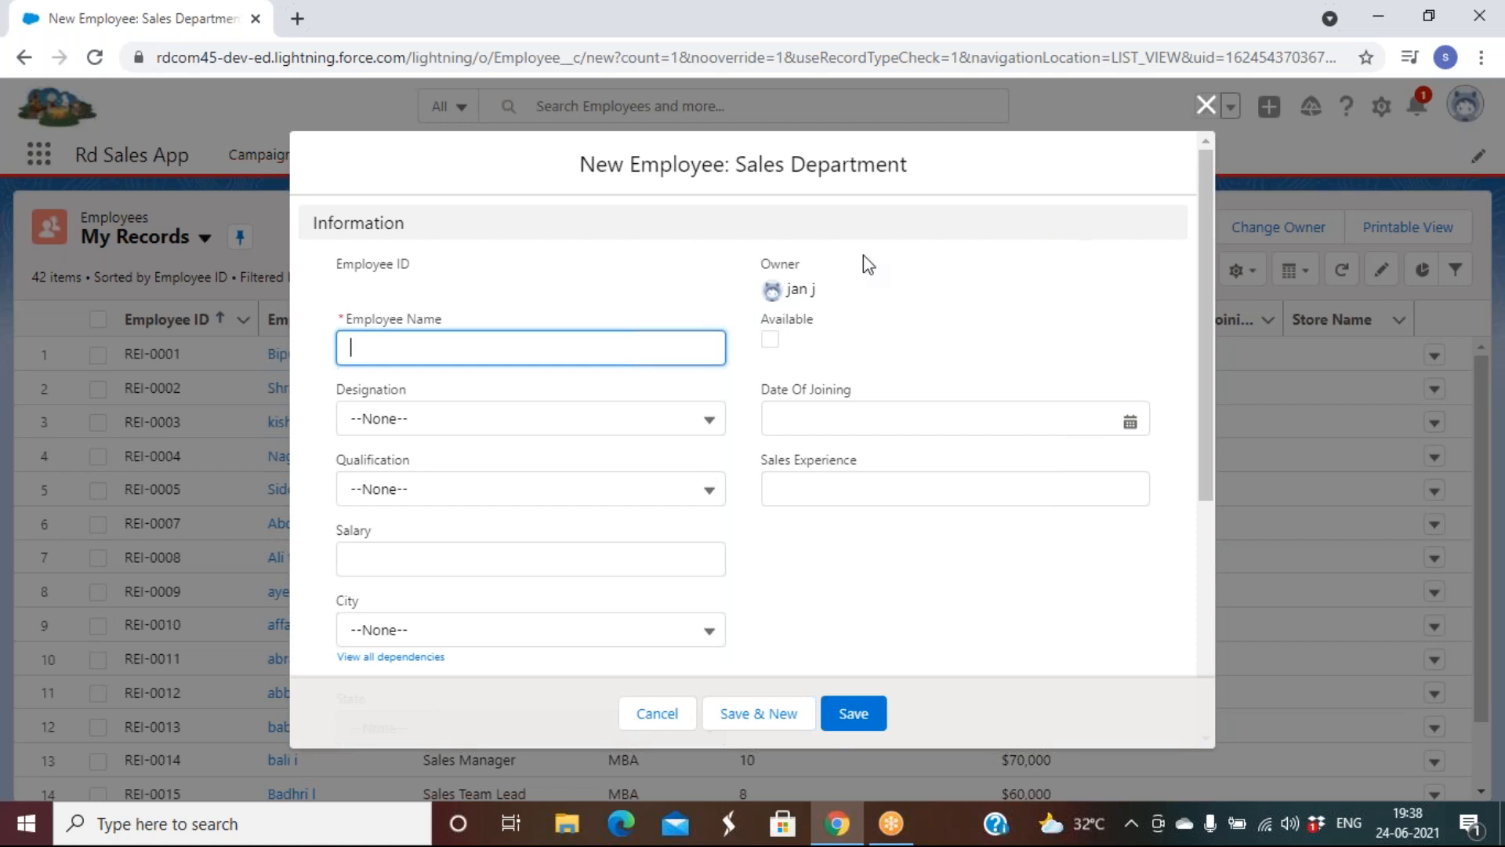
scroll(852, 427, down, 5)
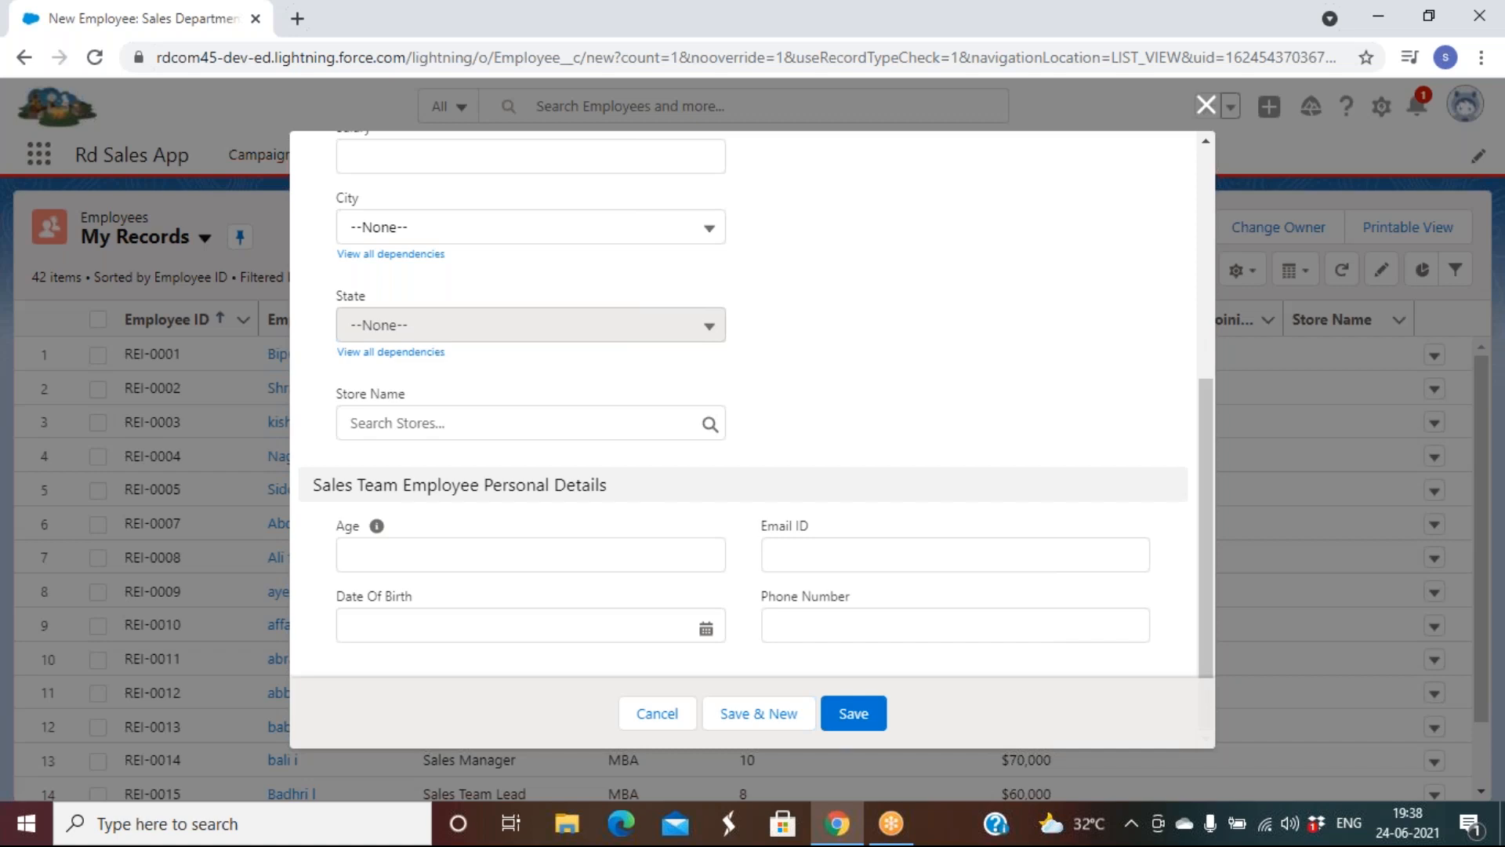
click(1116, 39)
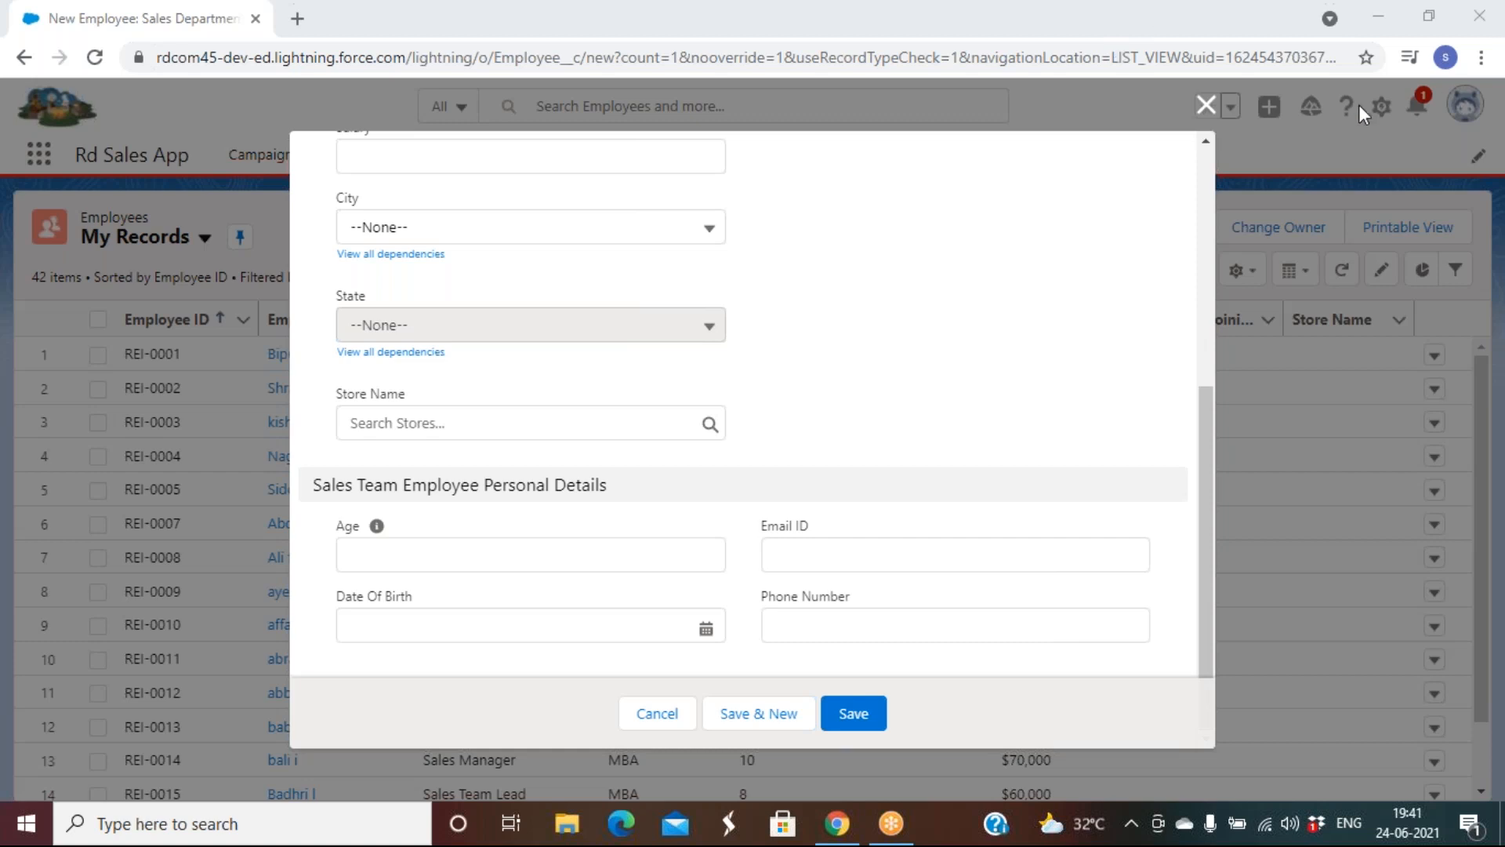
Close the New Employee form without saving, returning to the 42-record My Records list
click(1205, 107)
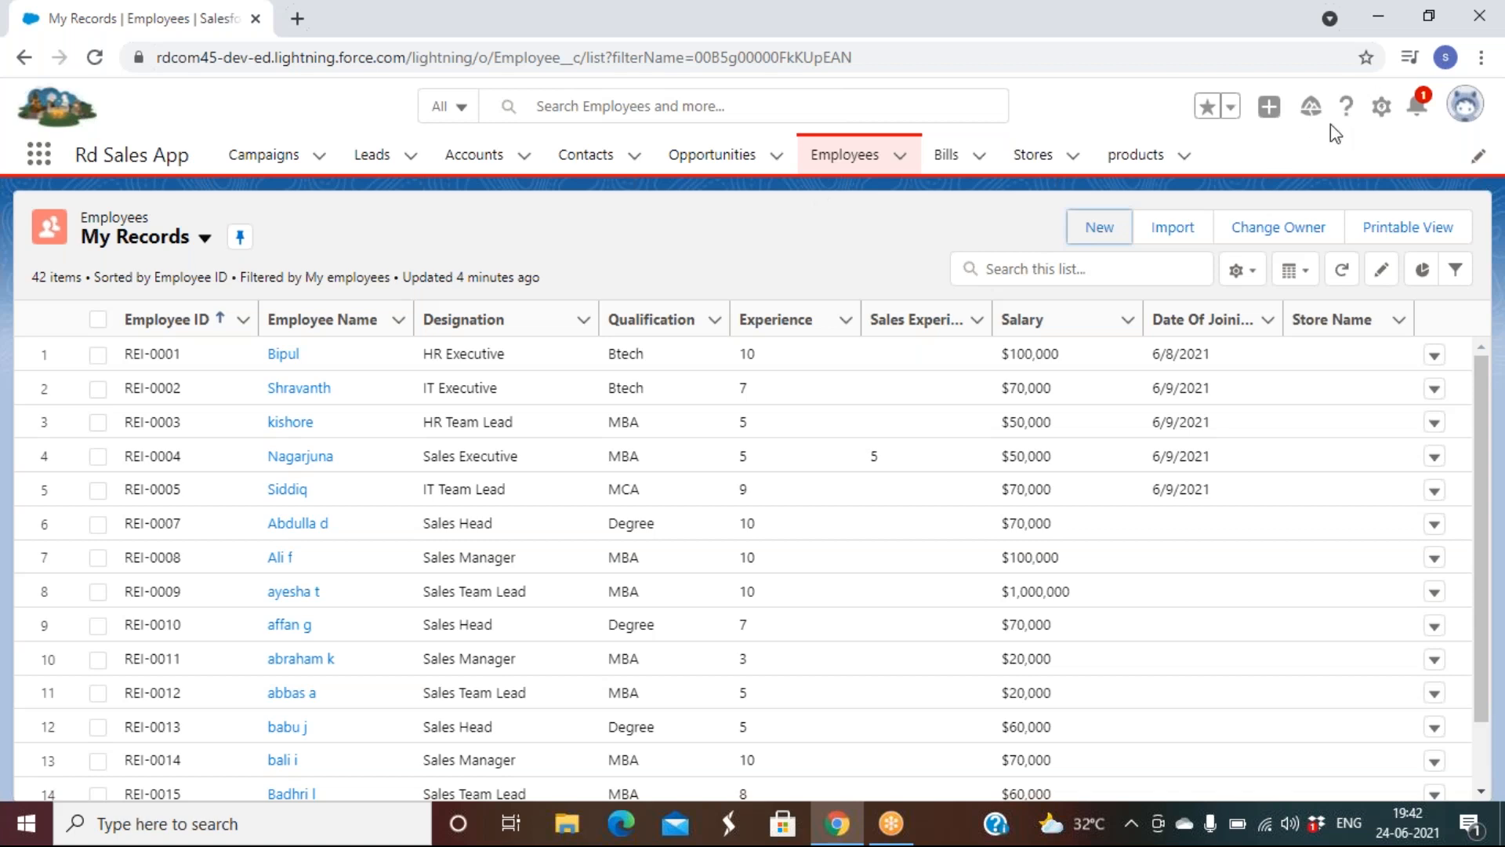
Open Setup in a new tab and reach Classic Email Templates via a Quick Find search for 'email'
click(1380, 117)
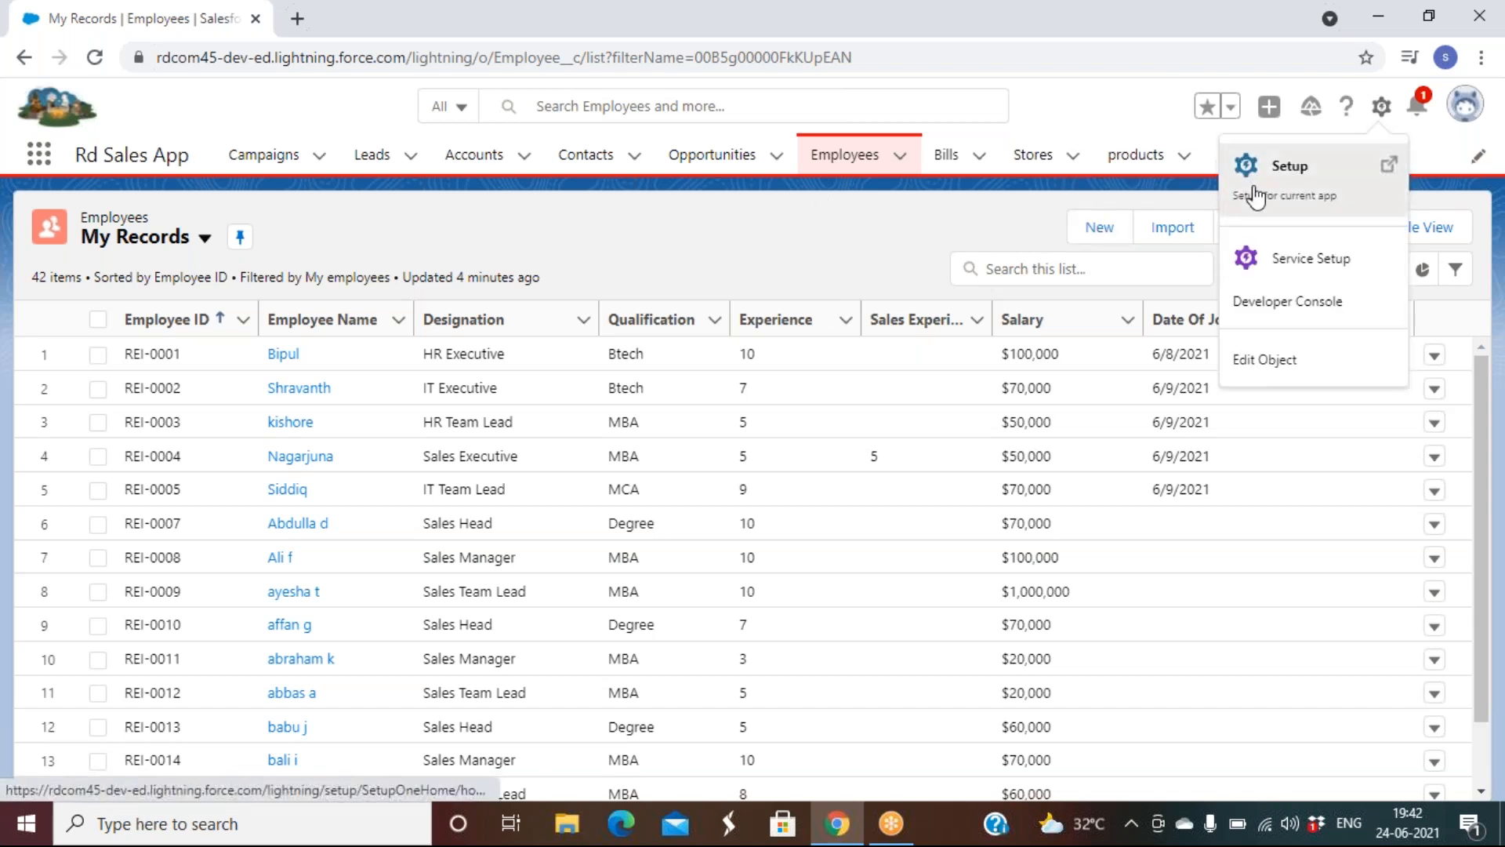
click(1252, 168)
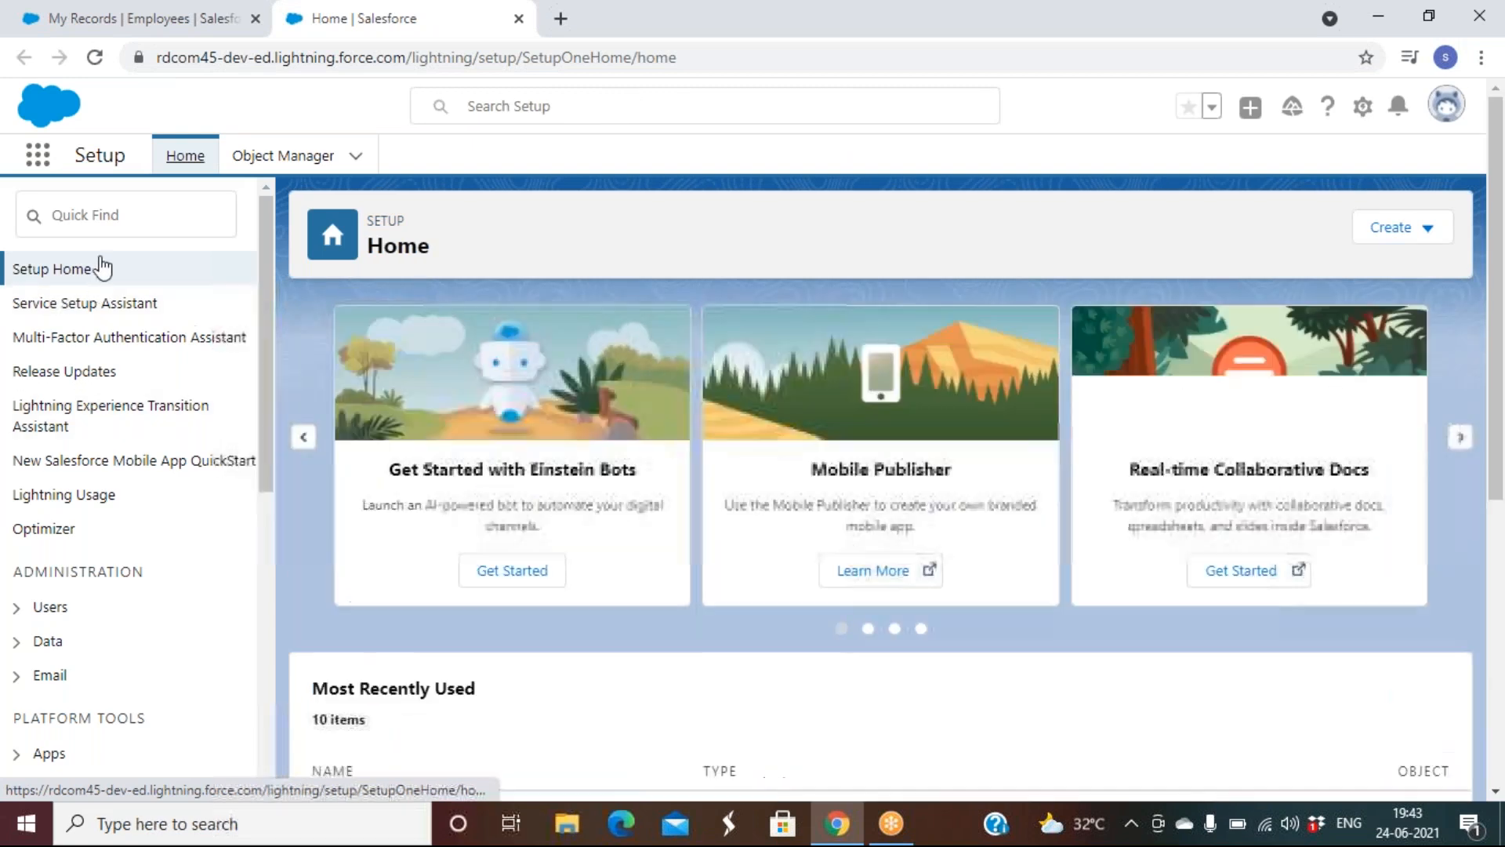
click(91, 220)
text(e)
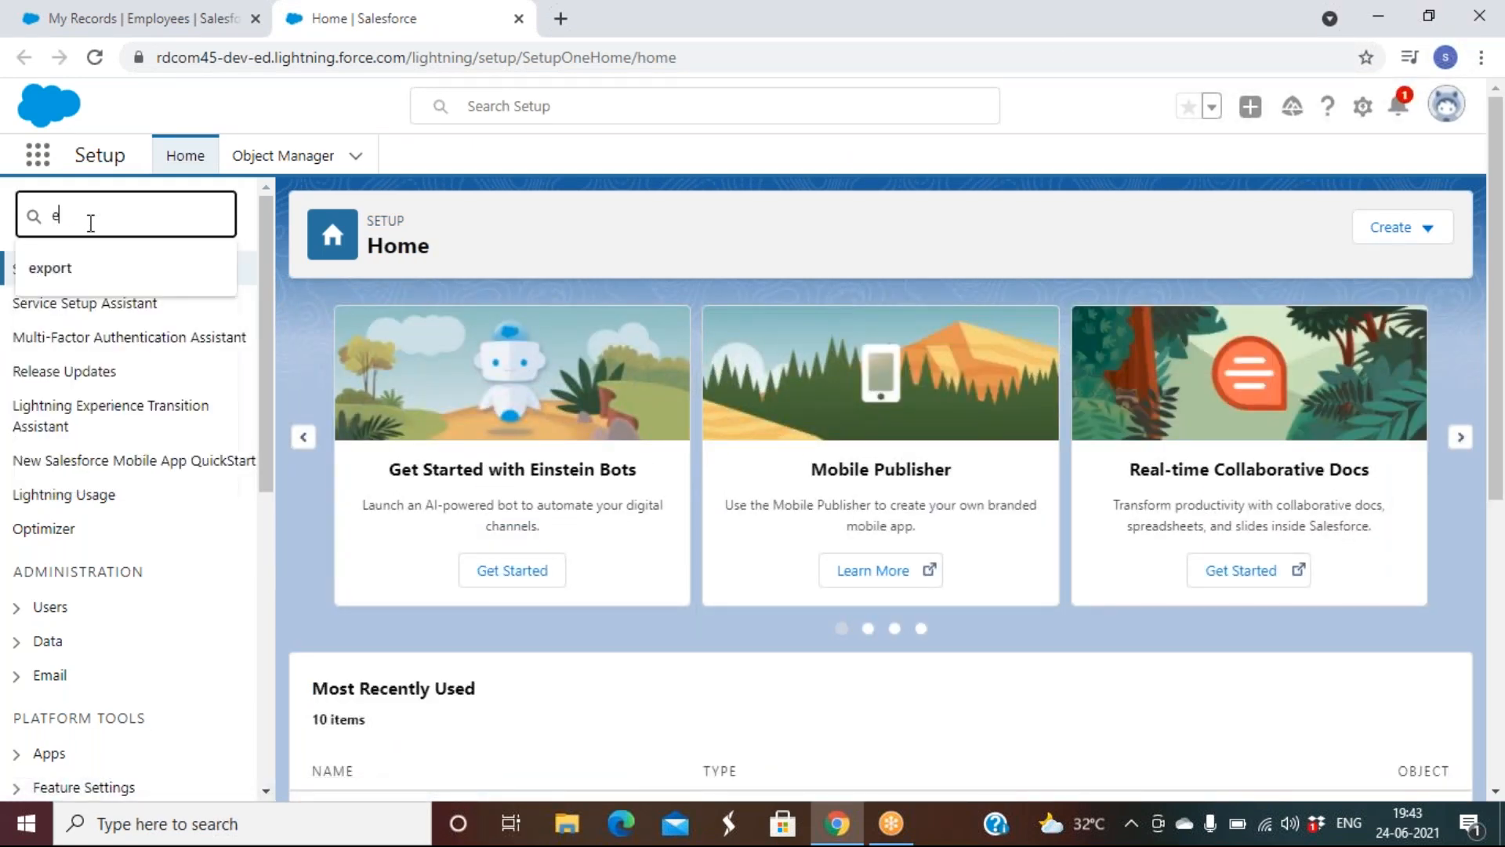
text(mail)
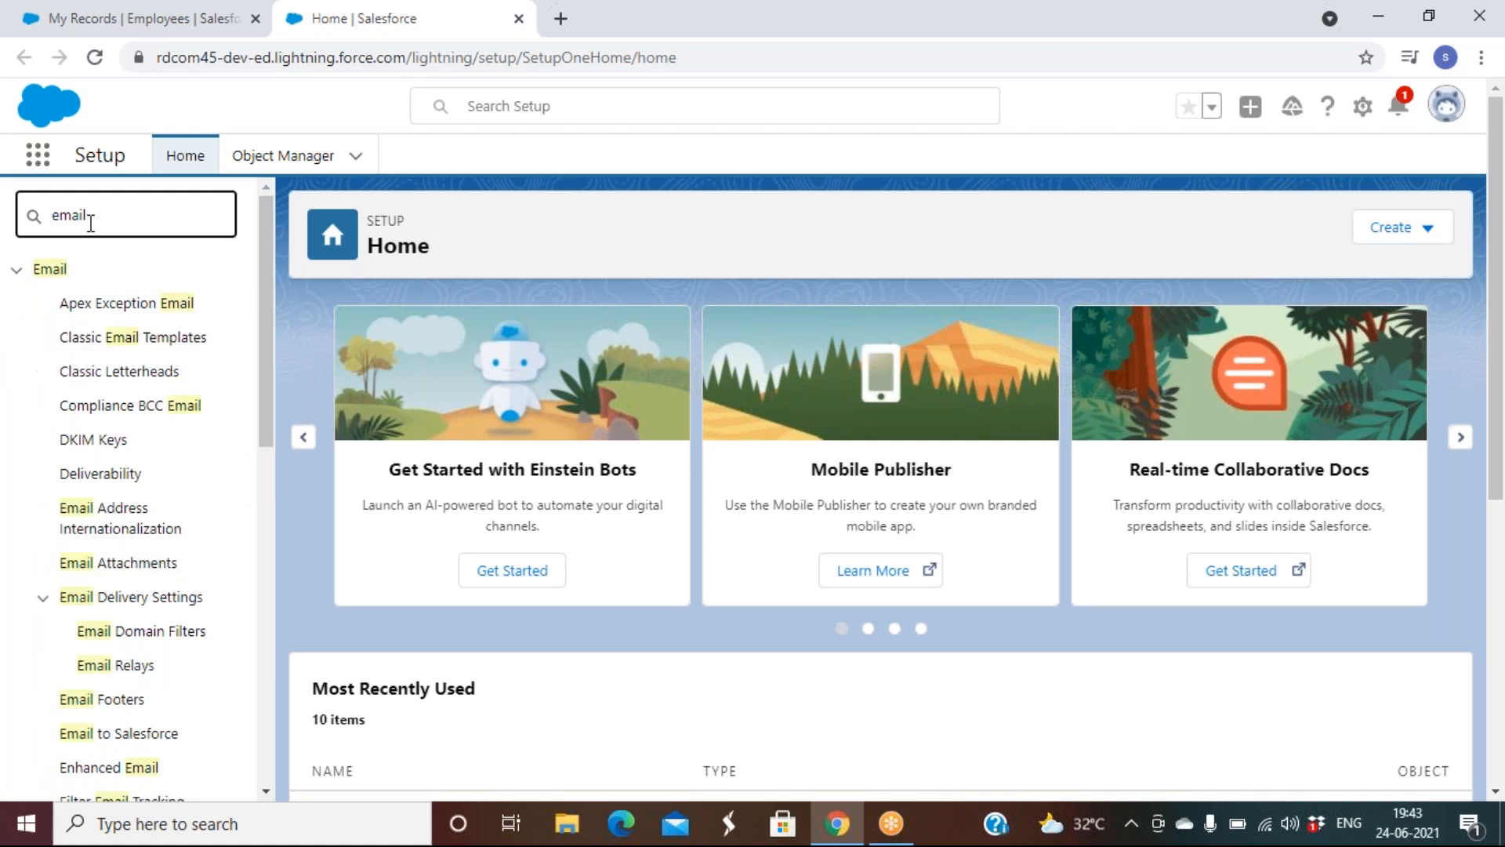
click(159, 345)
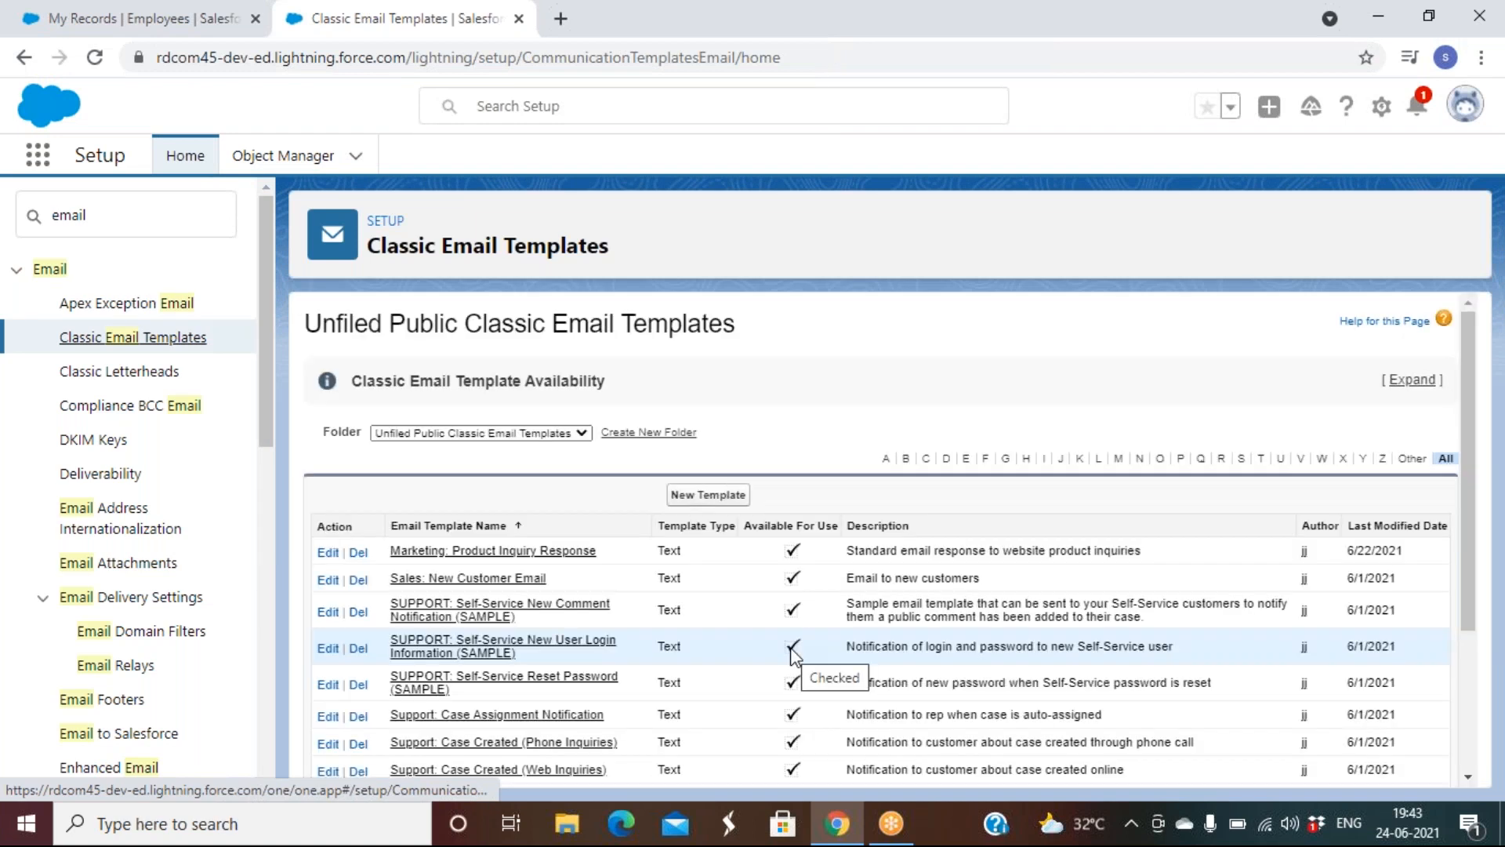
Filter the Classic Email Templates list to names starting with W, then bring up Windows search
scroll(792, 657, down, 1)
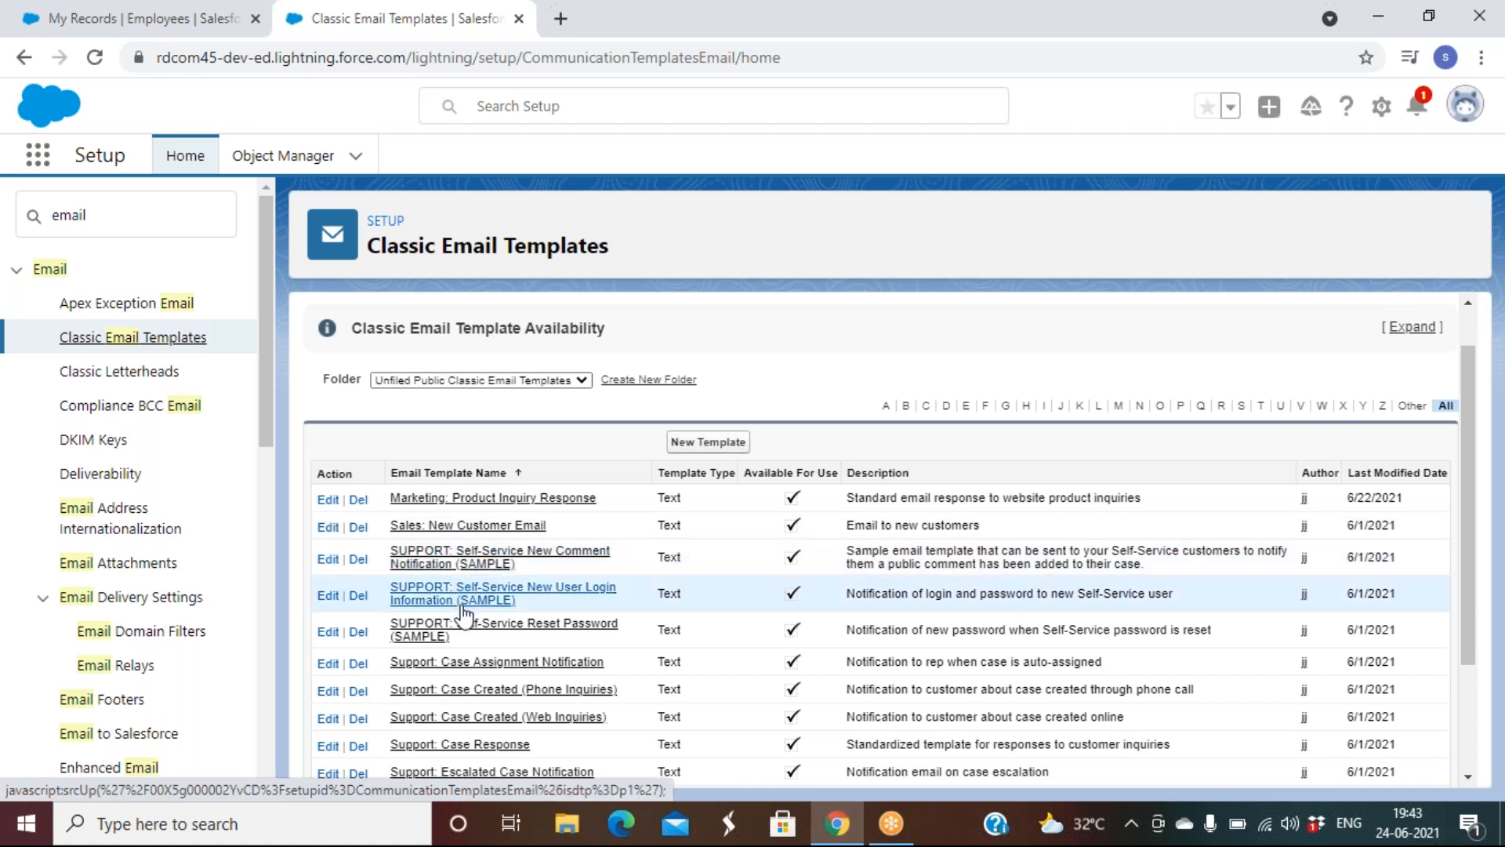
scroll(469, 659, down, 3)
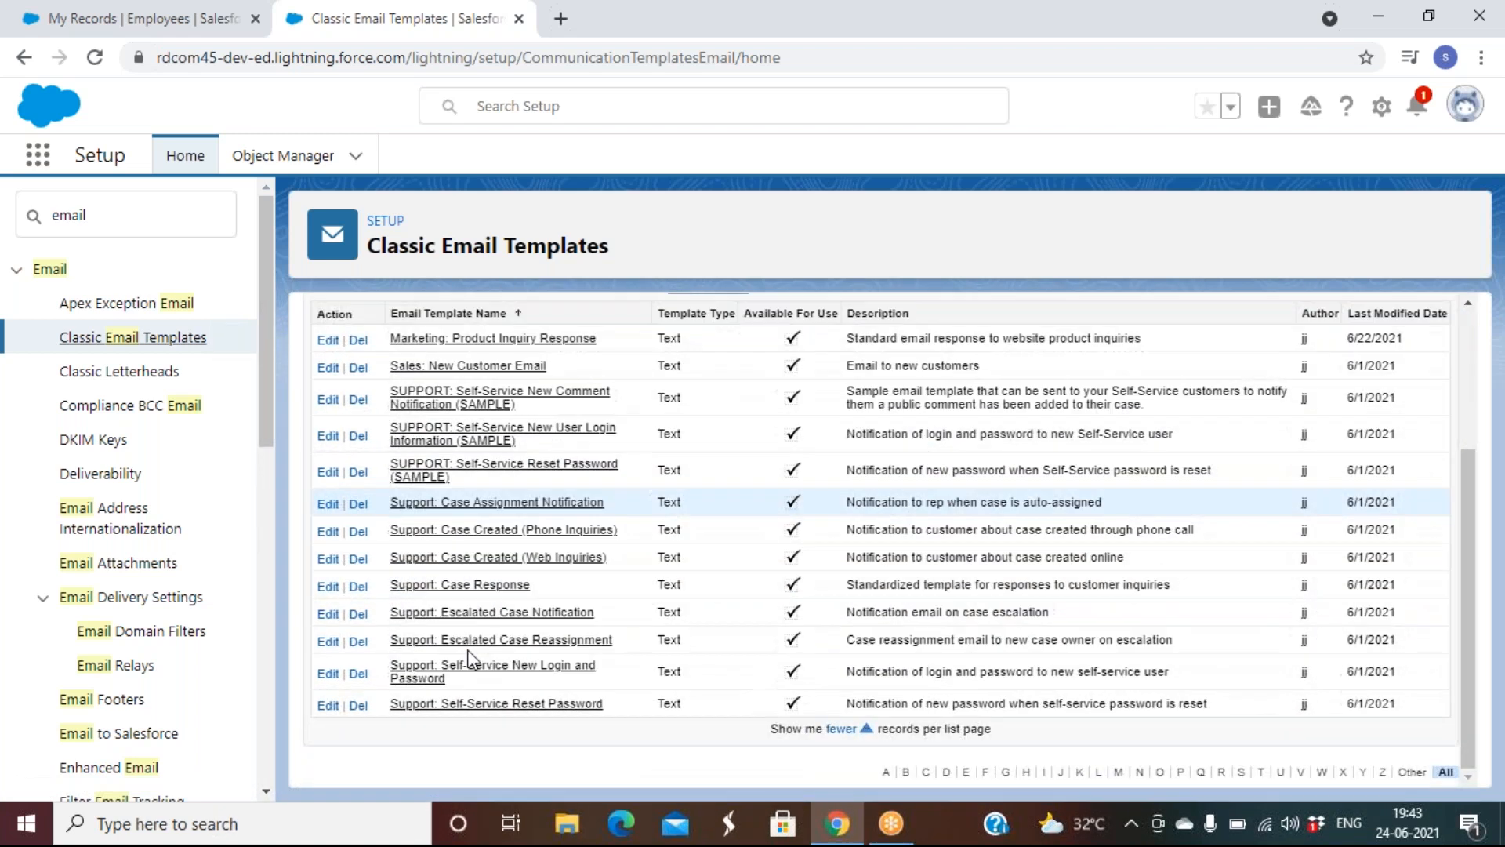
scroll(766, 478, up, 3)
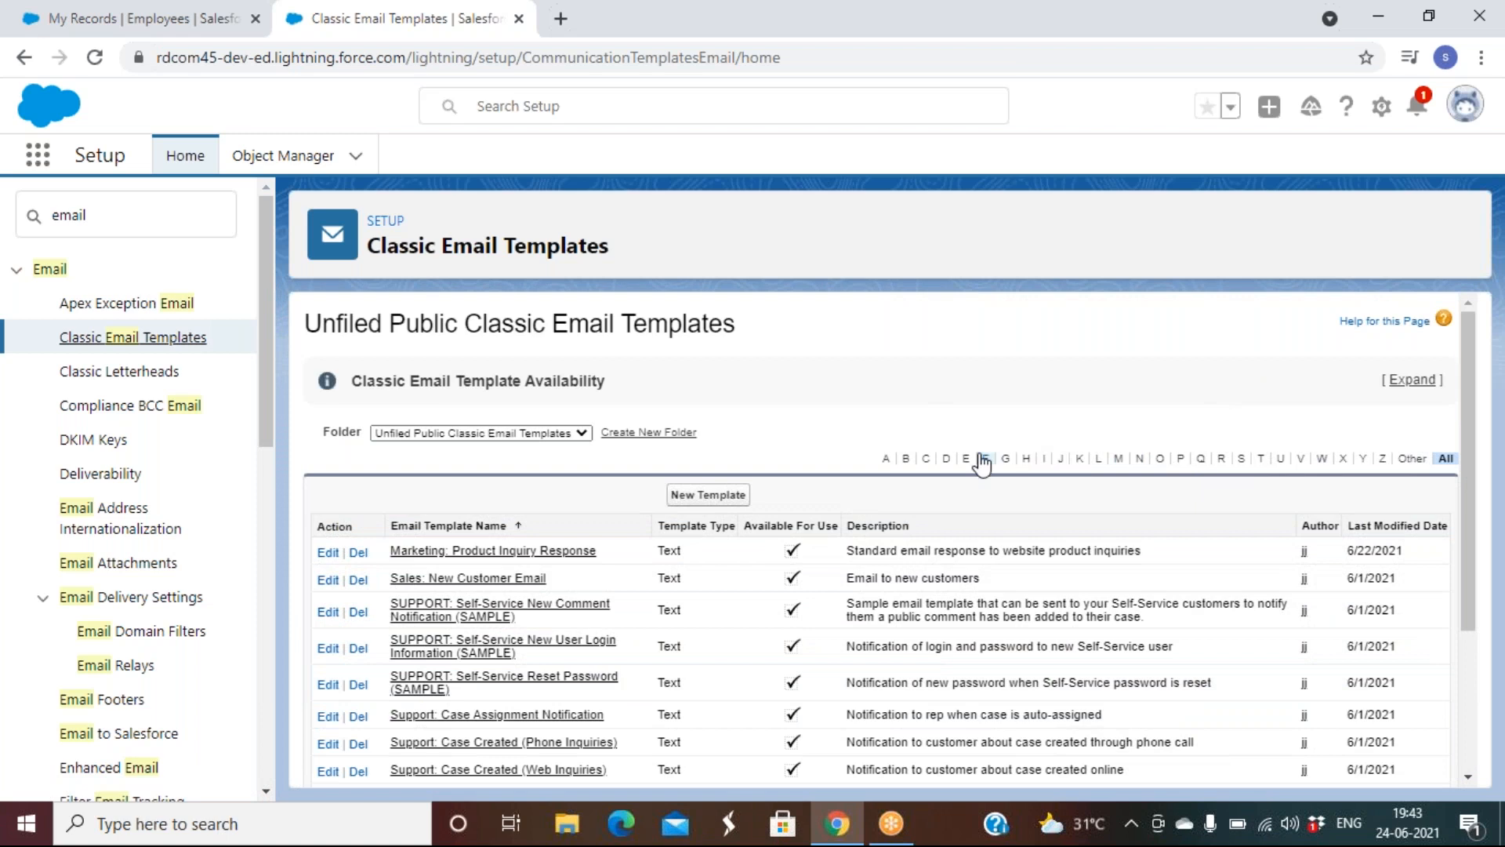
click(1317, 468)
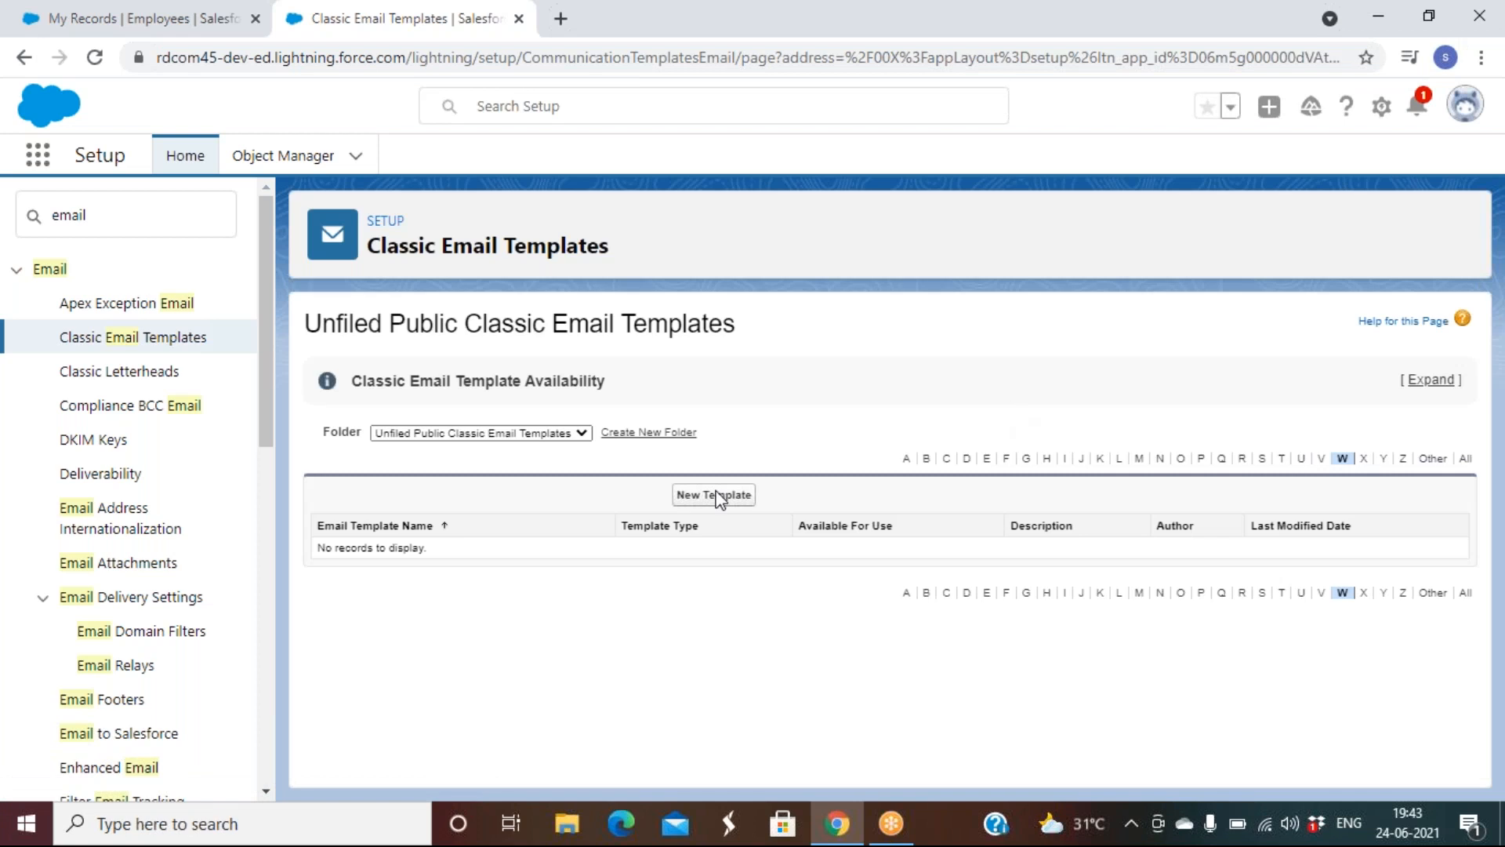
click(310, 816)
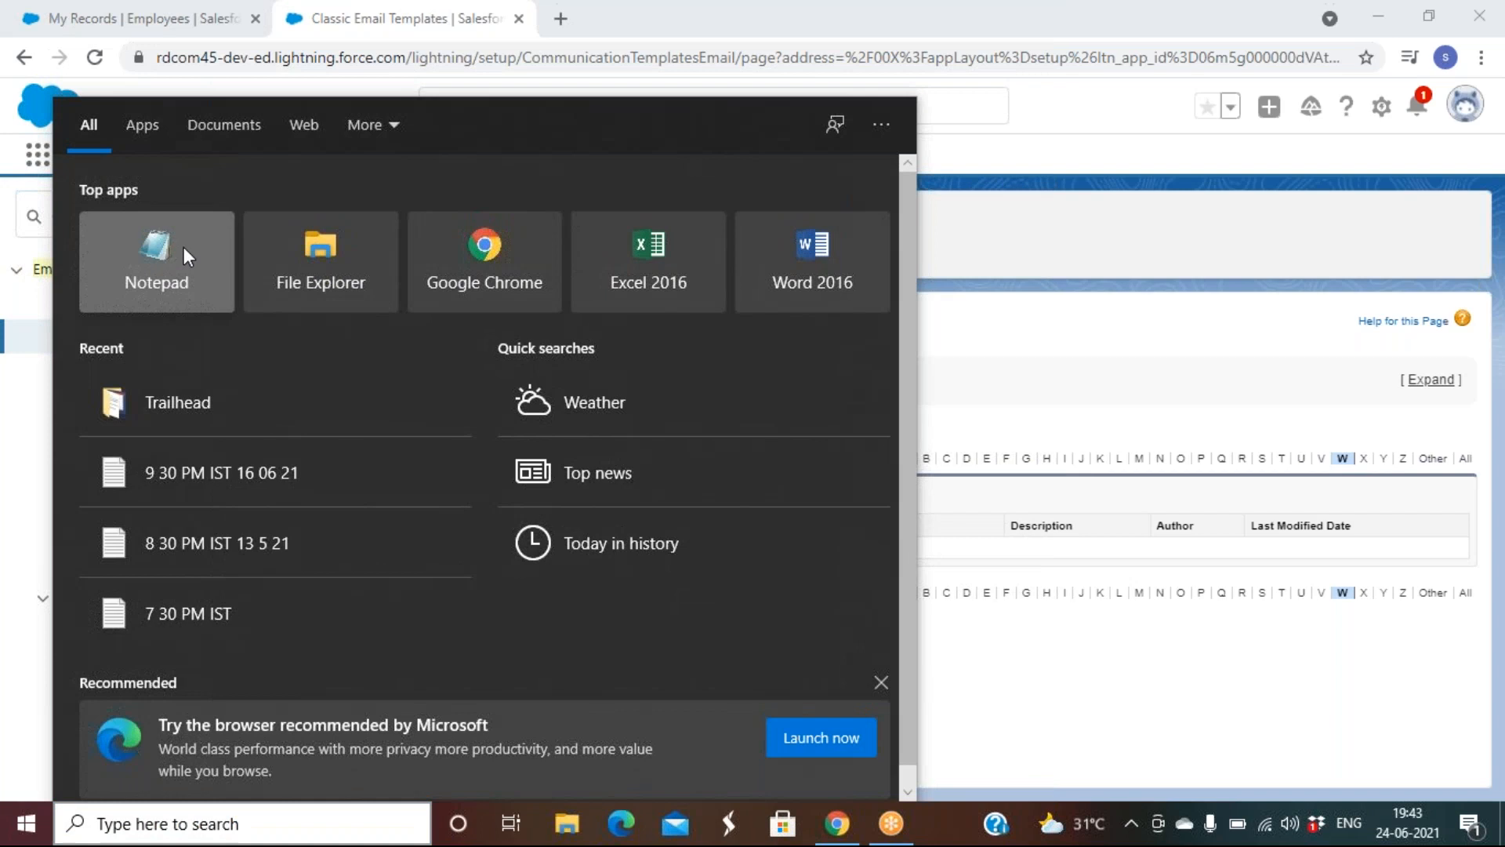
Start a Notepad note with the heading 'email template', fixing the misspelling, followed by a new line
click(183, 247)
text(email)
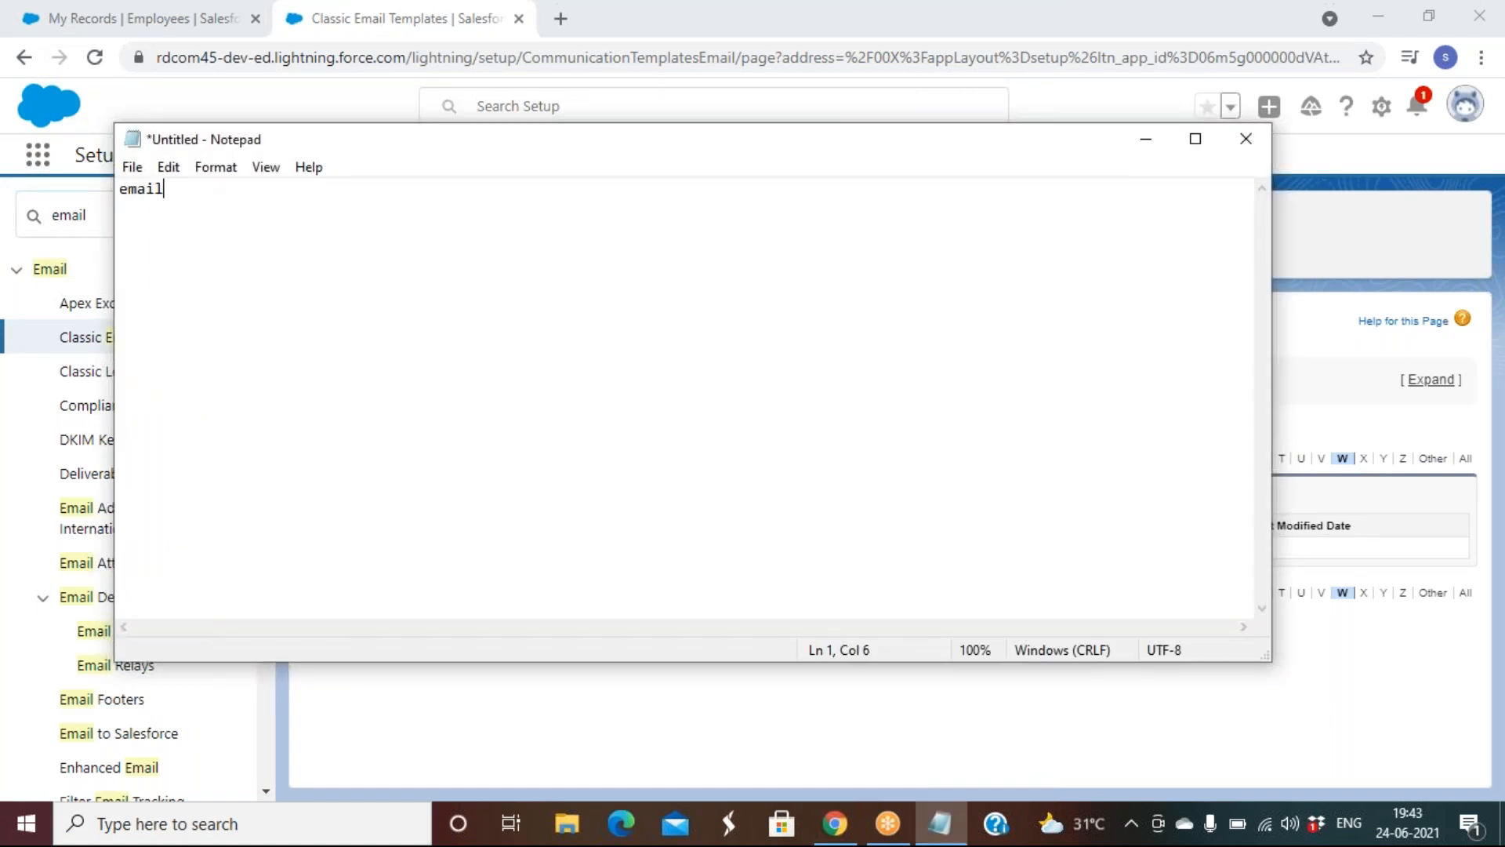
text( templete)
key(BackSpace)
key(BackSpace)
key(BackSpace)
text(ate)
key(Return)
key(Return)
Return to the Salesforce window and start a New Template on the Classic Email Templates page
click(1342, 323)
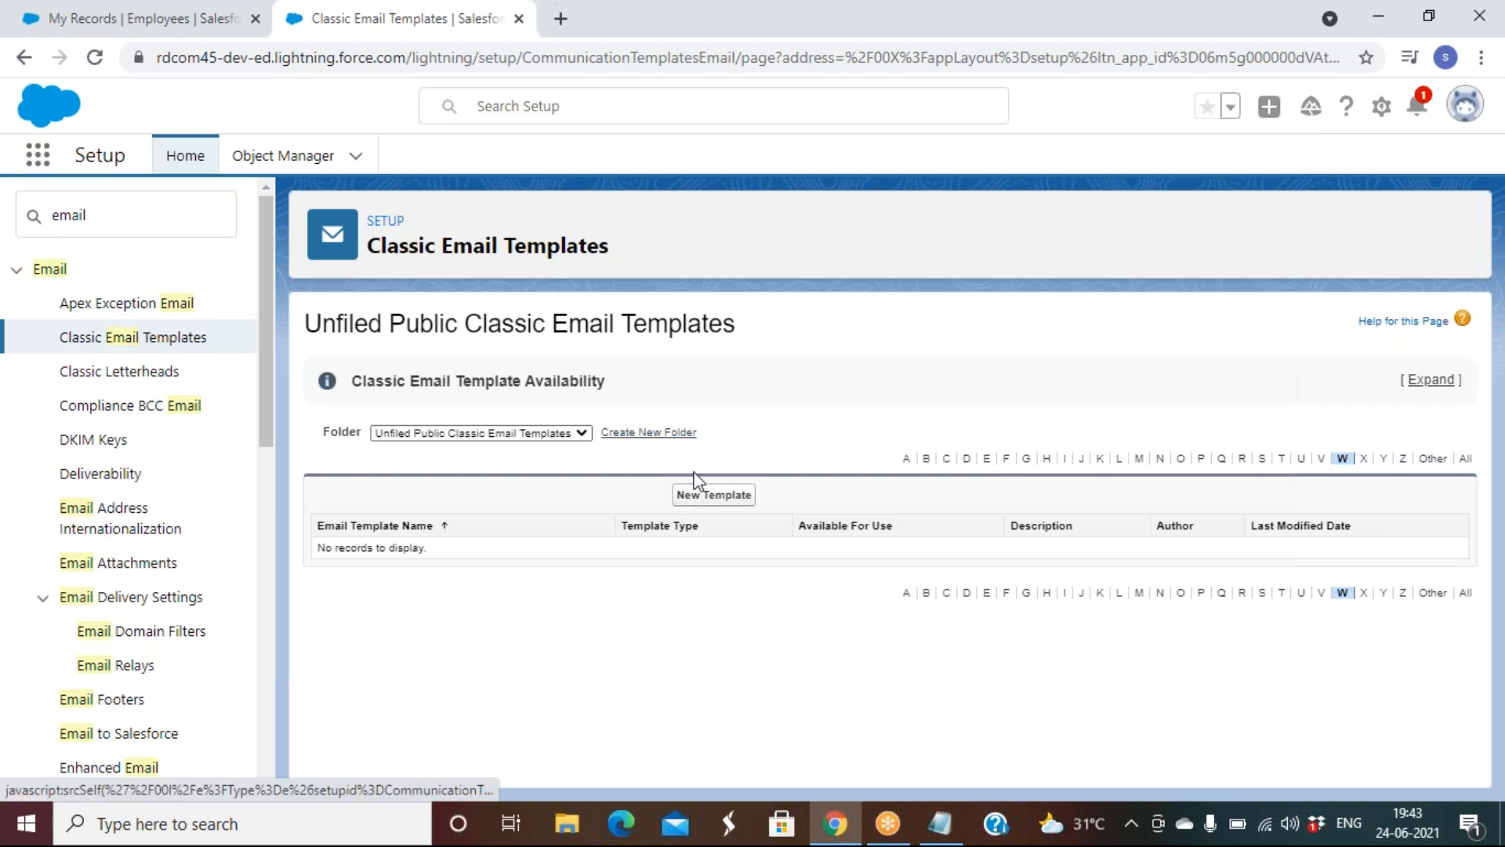
click(720, 497)
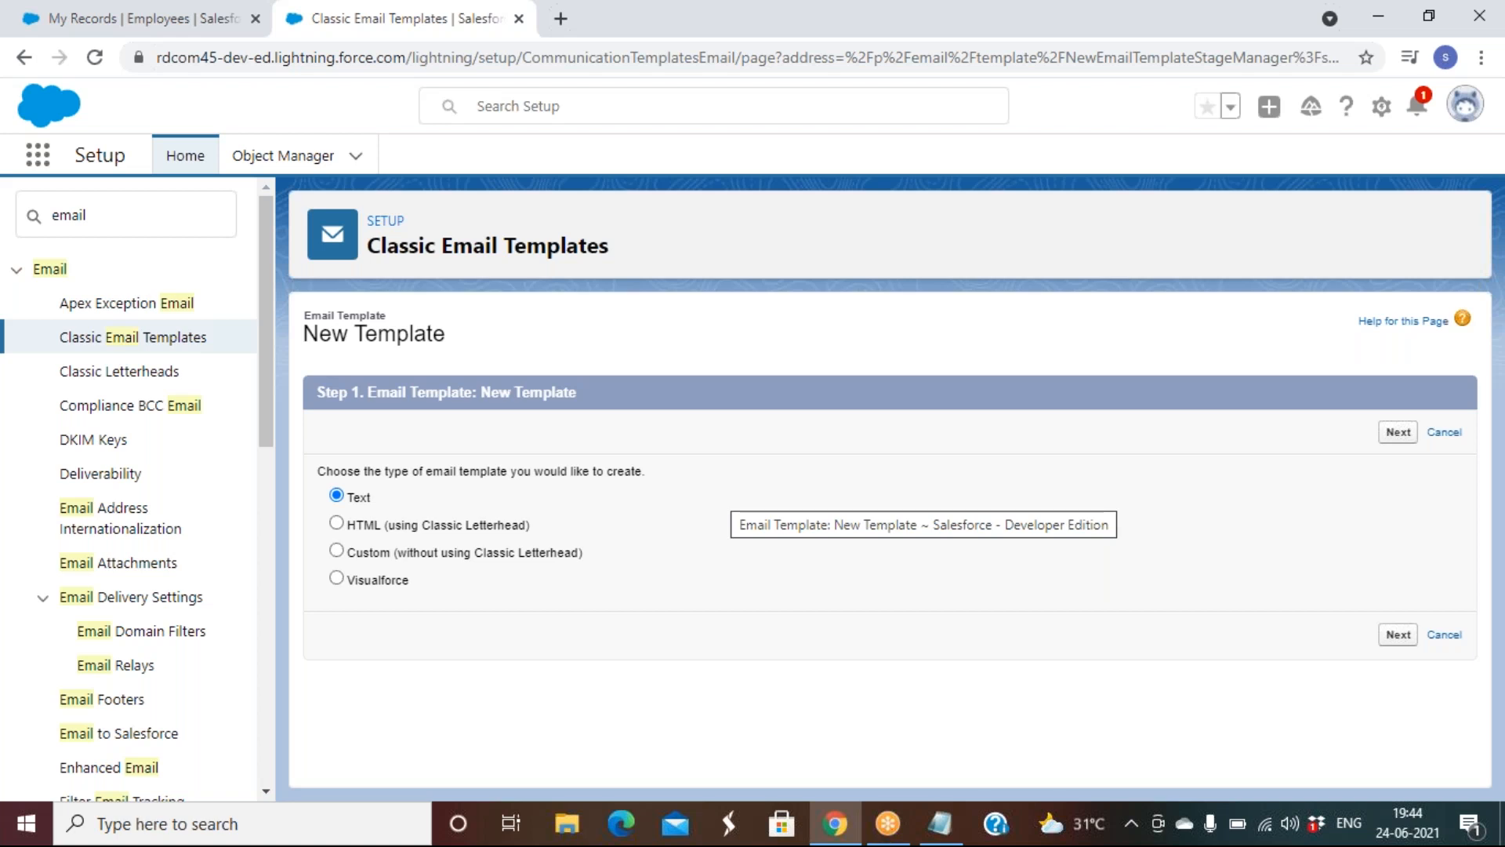
Choose the HTML classic-letterhead template type, reach the Active Letterhead Required notice, then return to Notepad
click(492, 534)
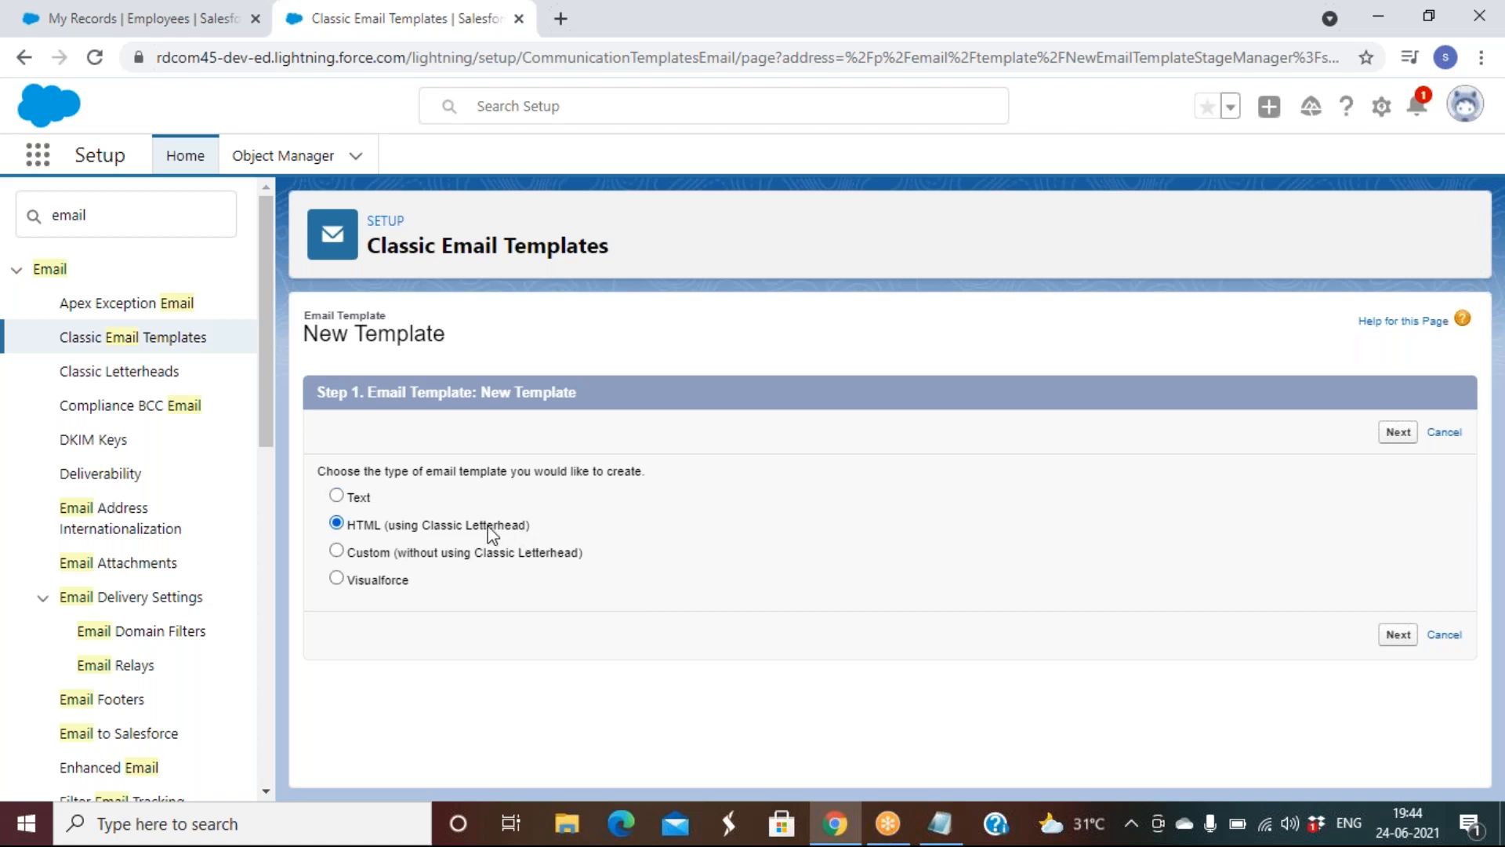
click(1110, 43)
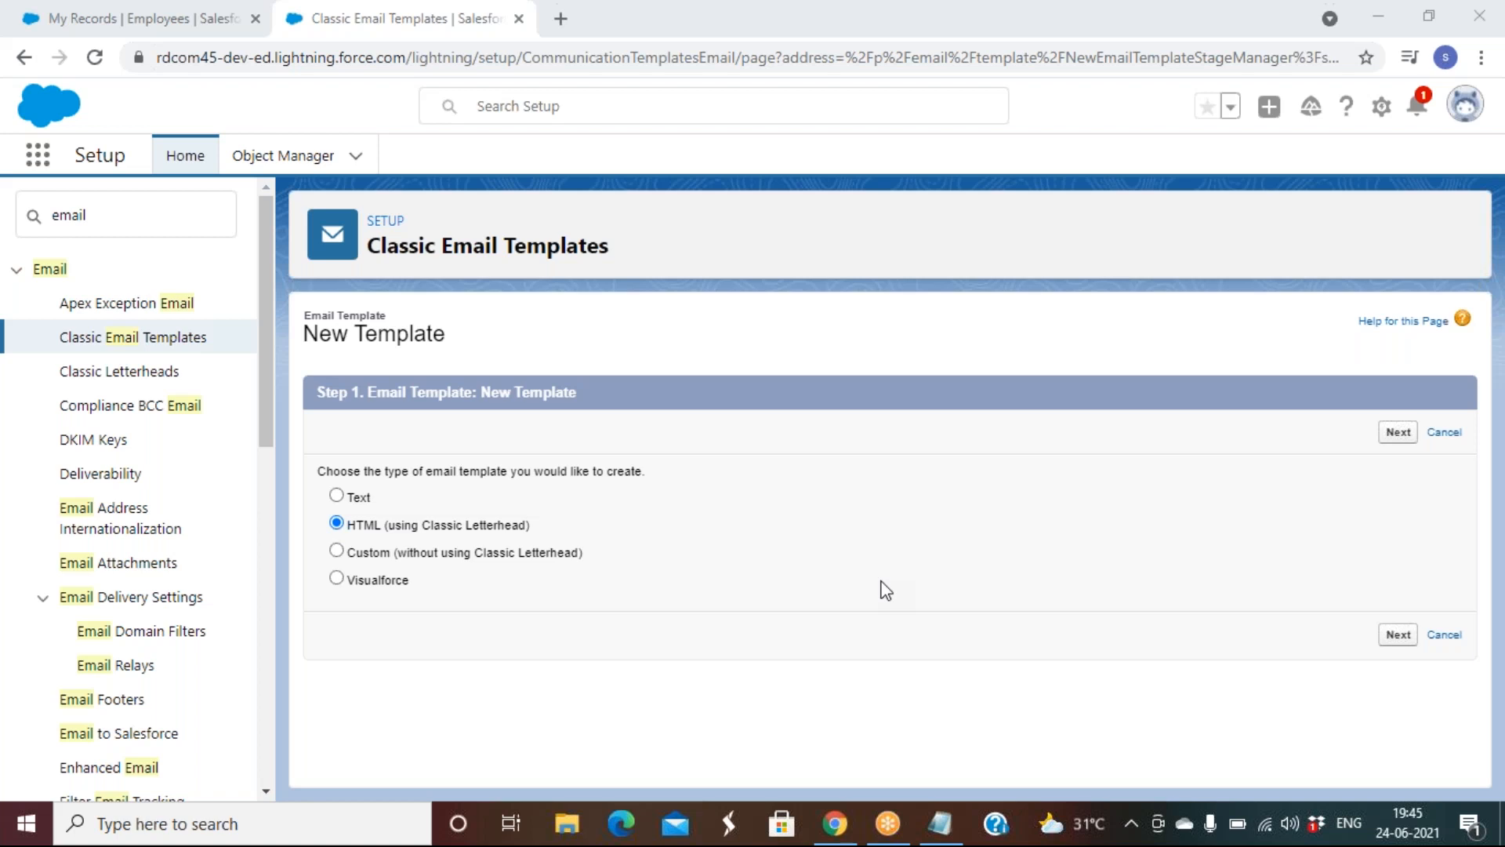
click(1399, 436)
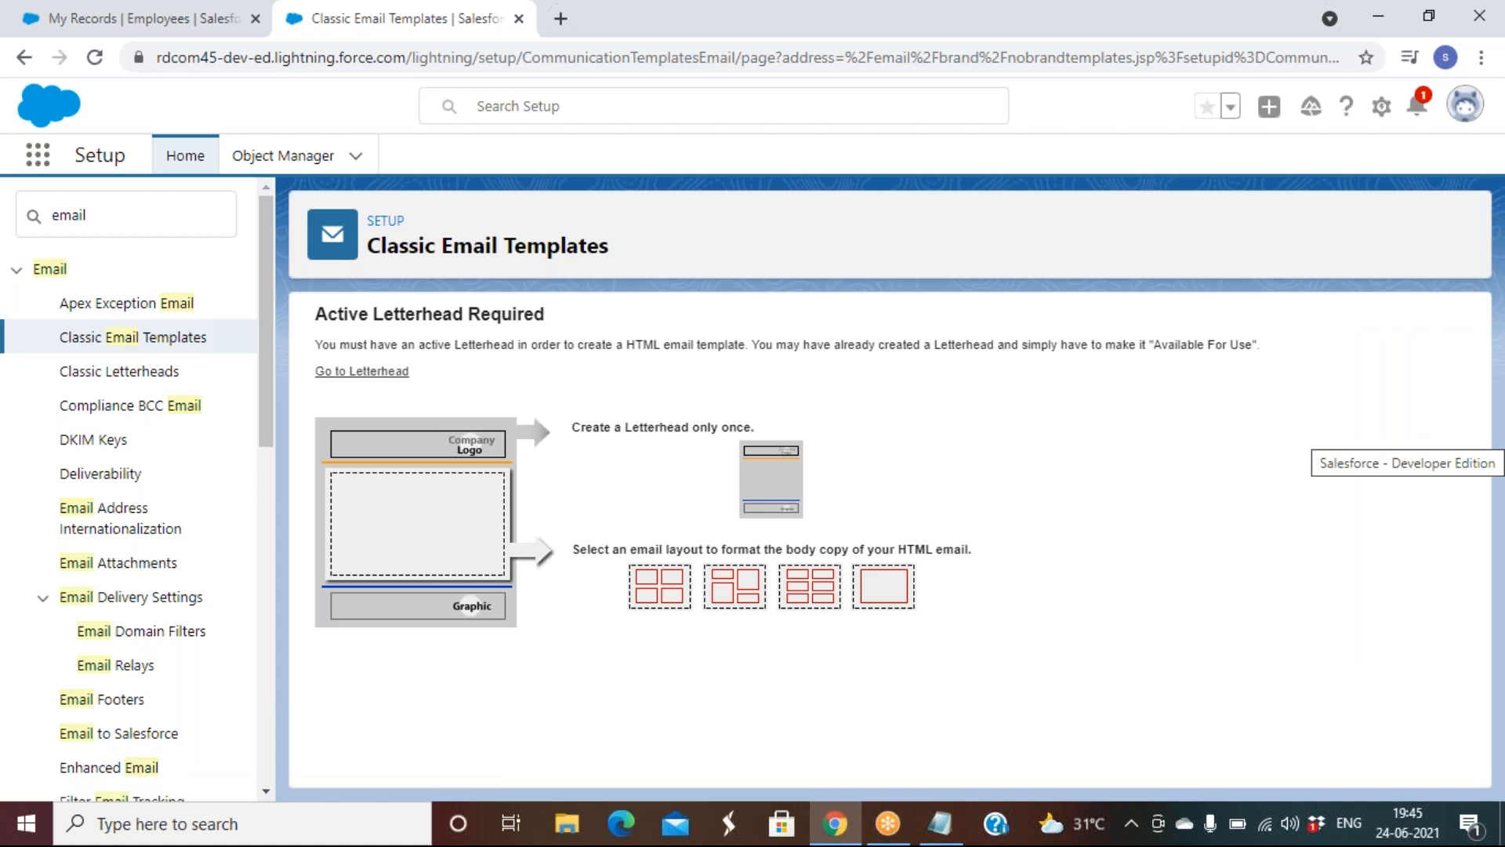
click(940, 823)
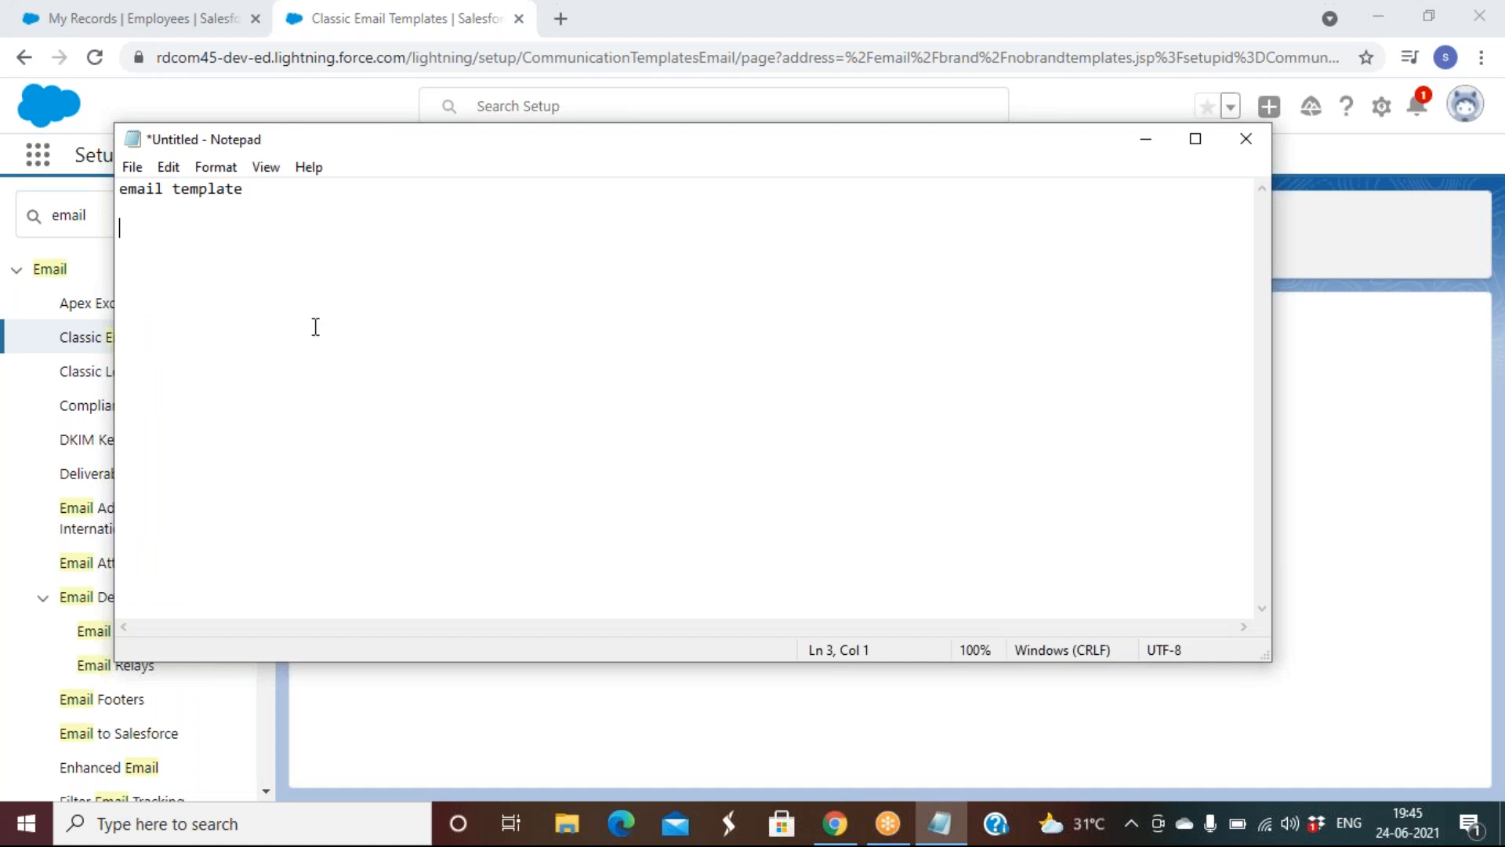
Add a 'letter head' line to the Notepad notes and switch back to Salesforce
text(letter head)
key(Return)
key(Return)
key(Return)
key(alt+Tab)
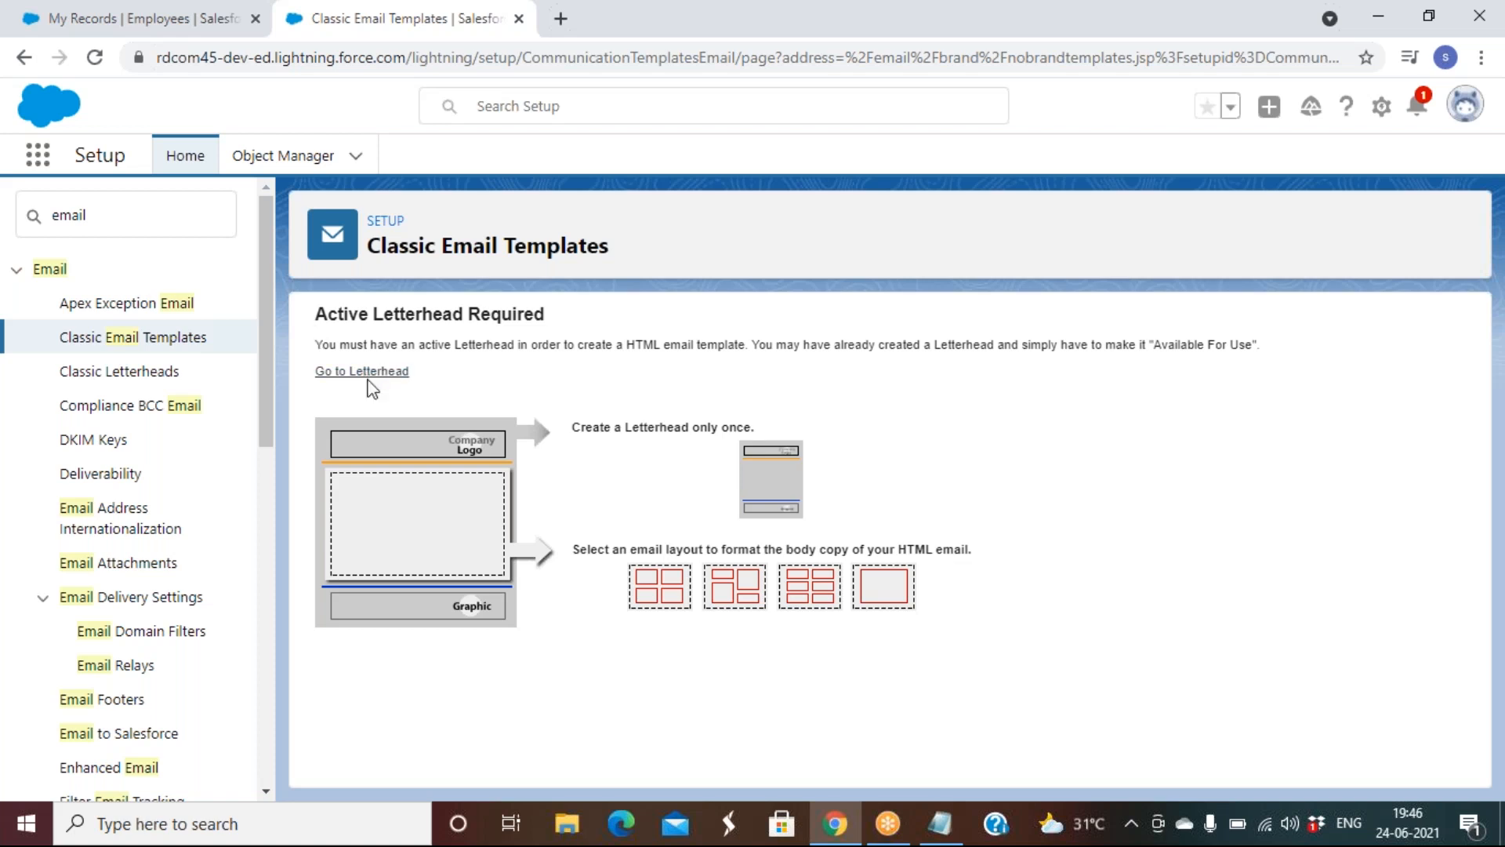
Search Setup Quick Find for 'letter' and open the empty Classic Letterheads list past its introduction
click(135, 233)
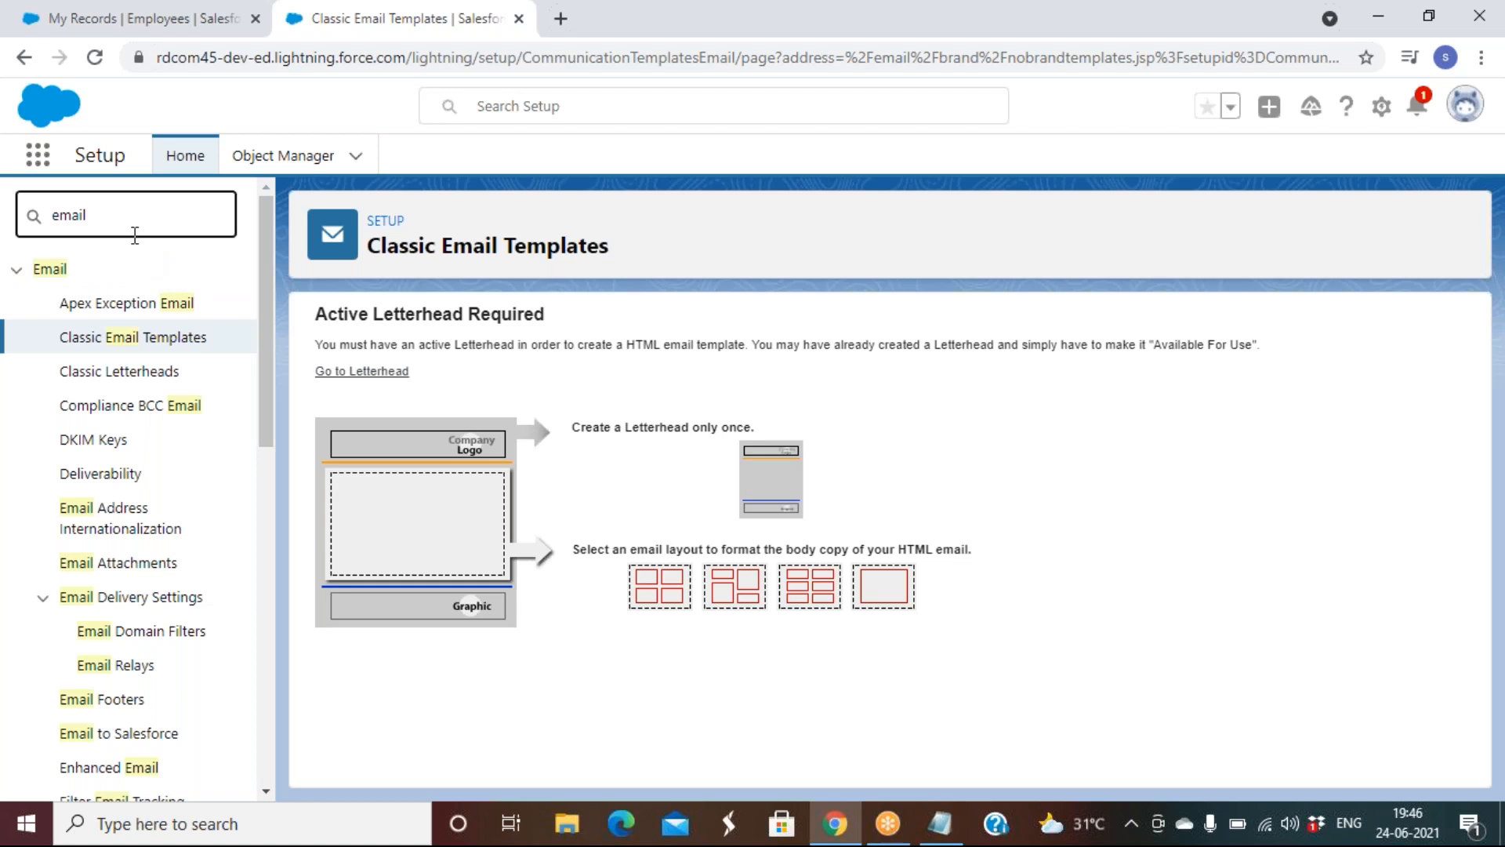
key(BackSpace)
key(BackSpace)
key(BackSpace)
key(BackSpace)
key(BackSpace)
text(le)
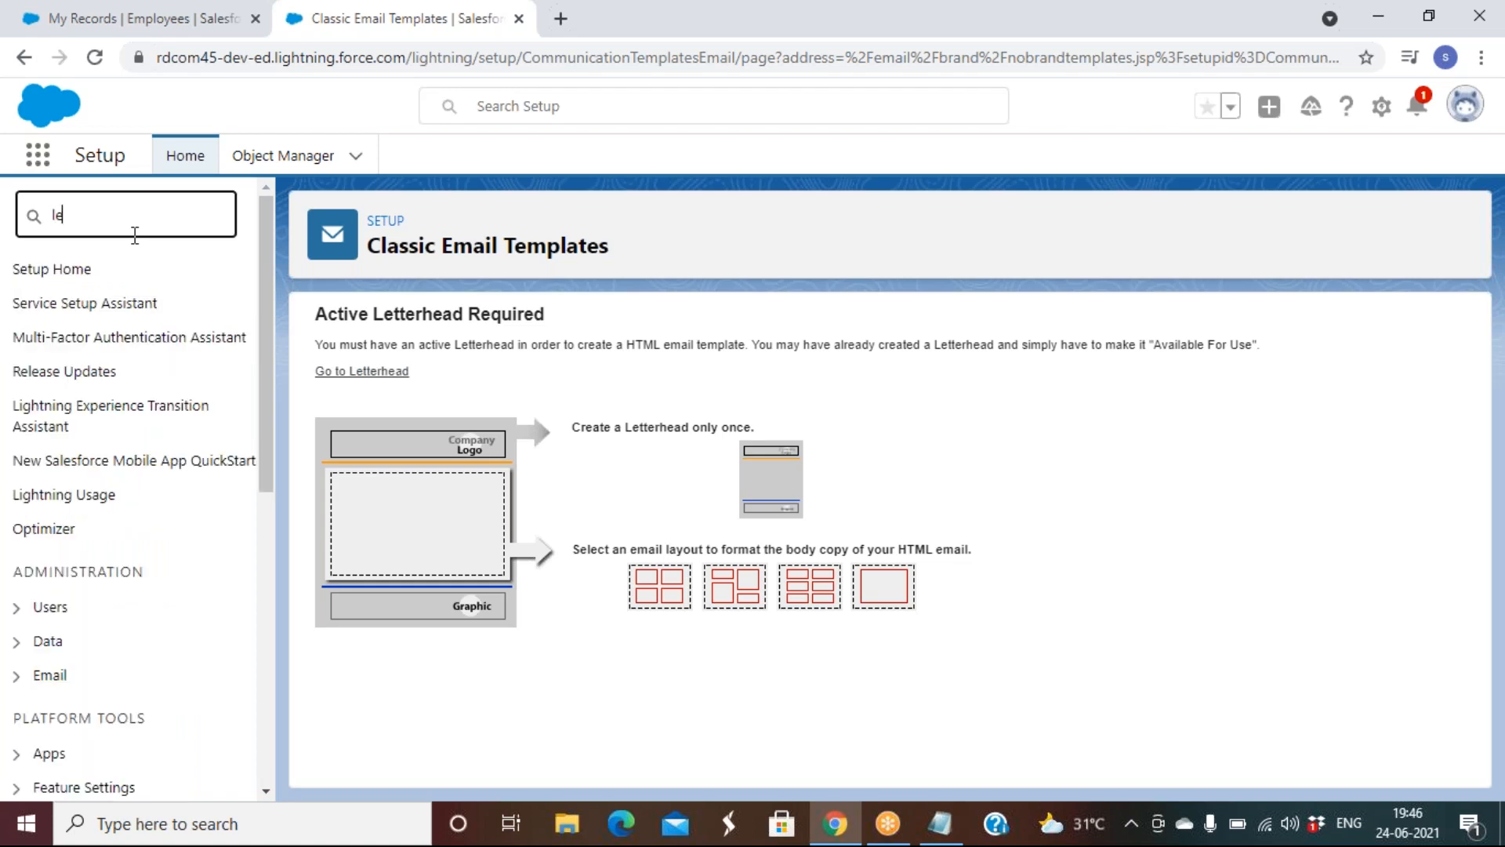
text(tter)
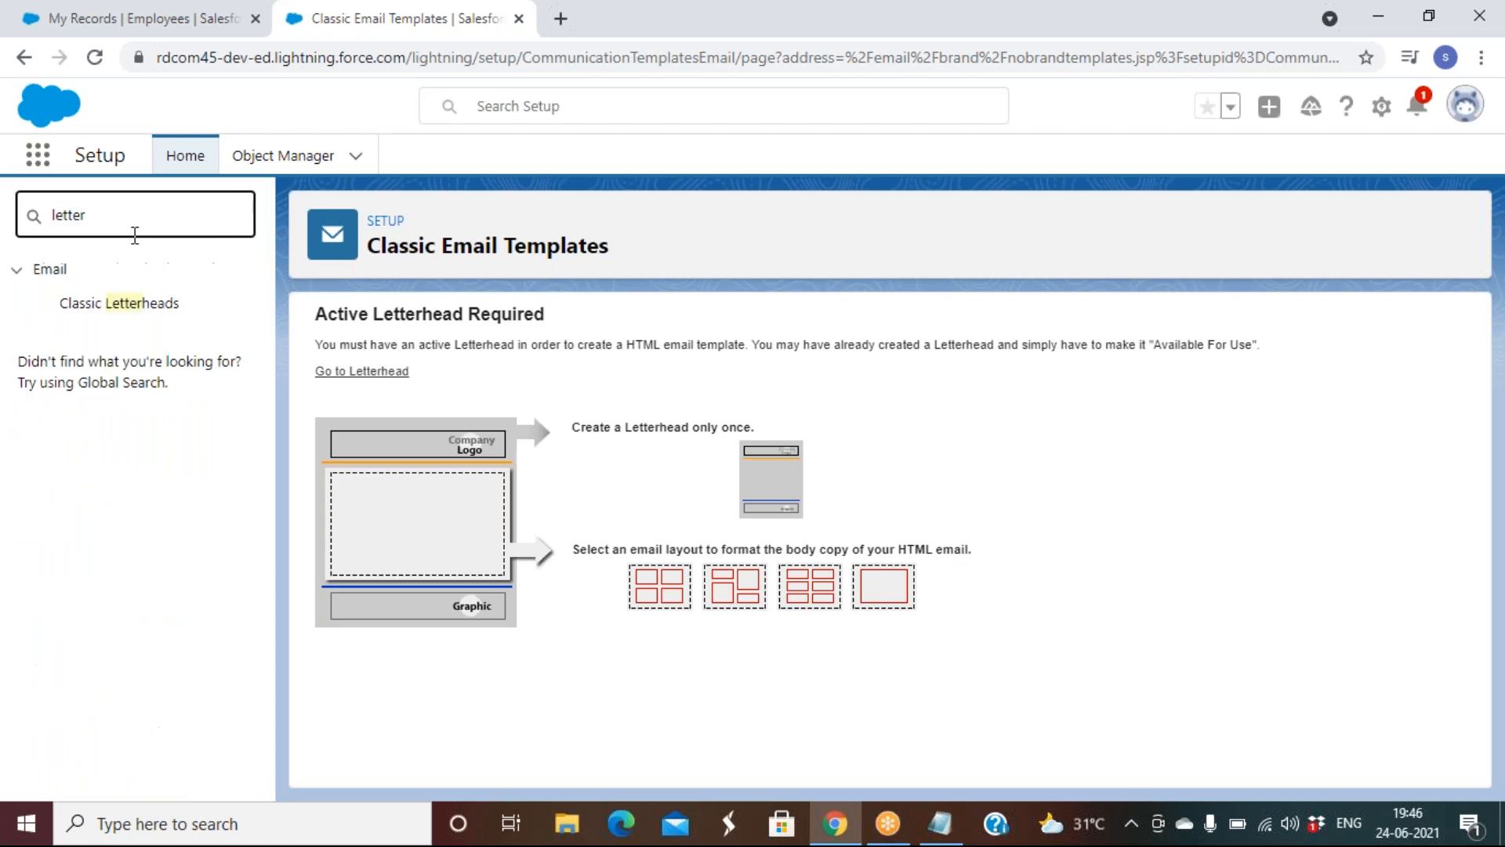
click(114, 305)
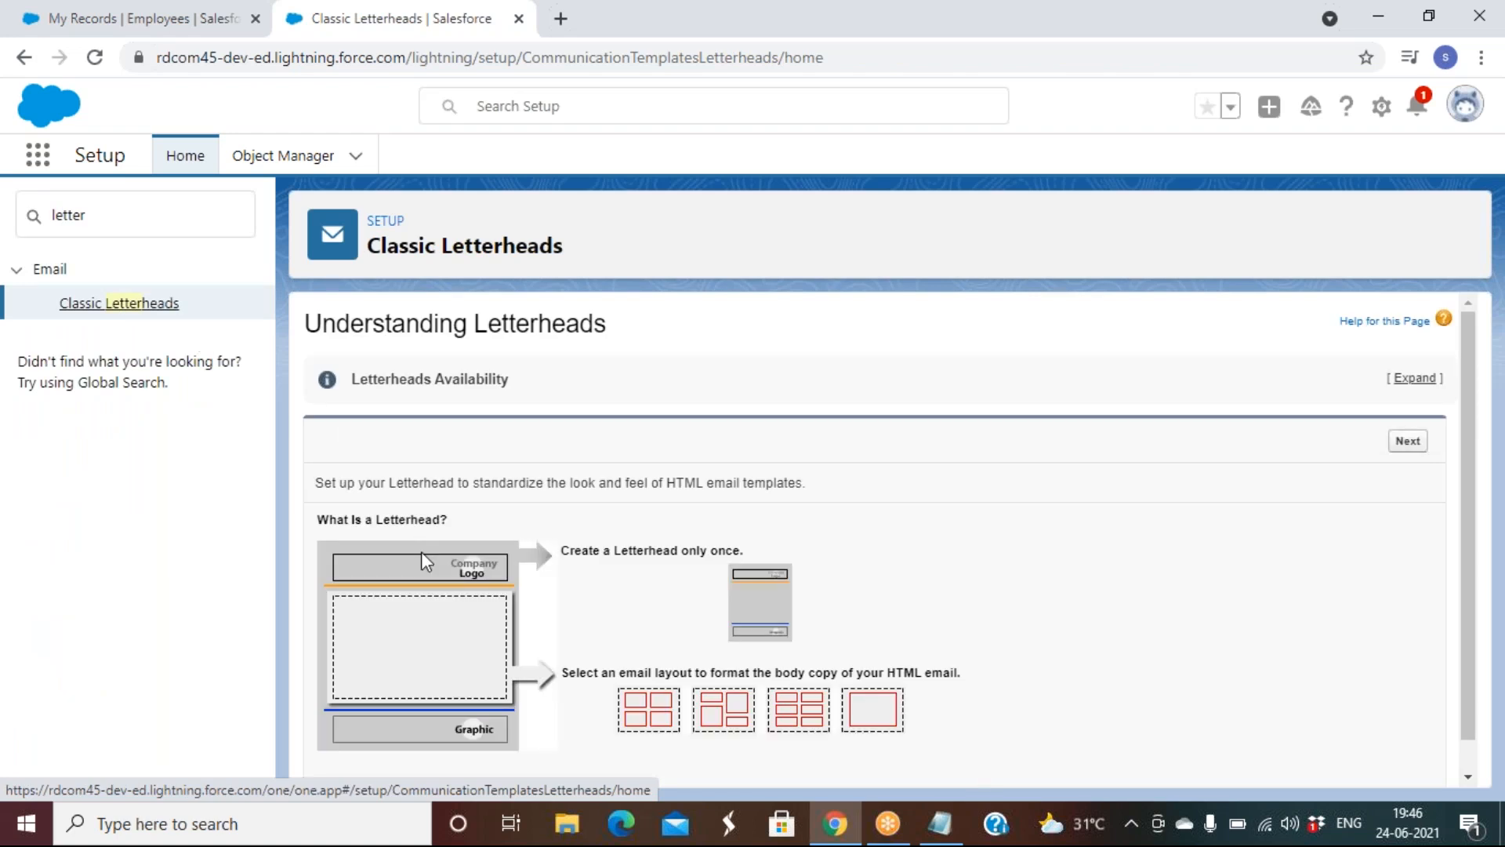
scroll(421, 552, down, 1)
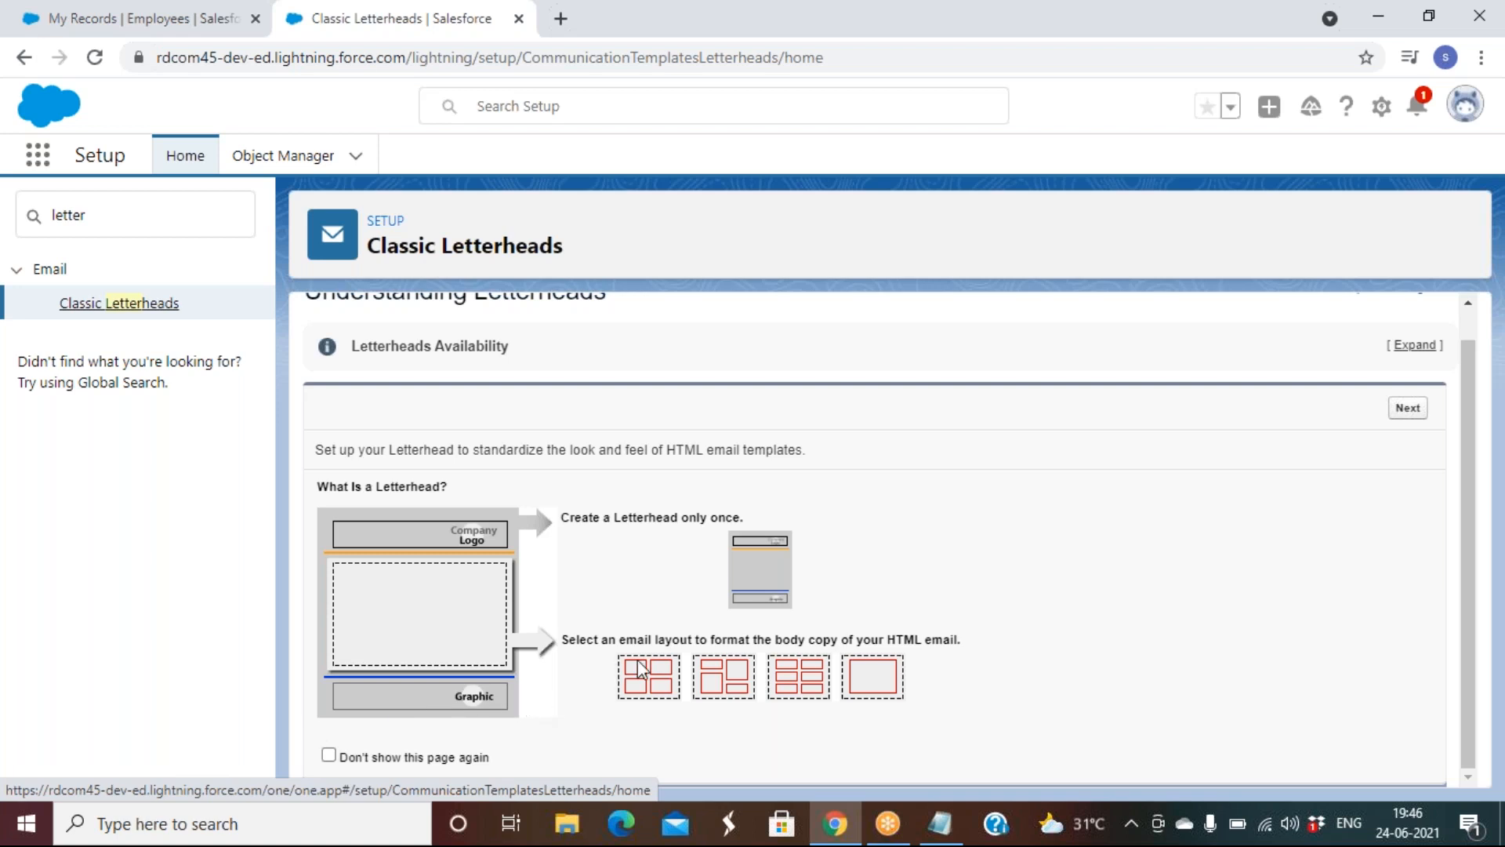
click(1410, 416)
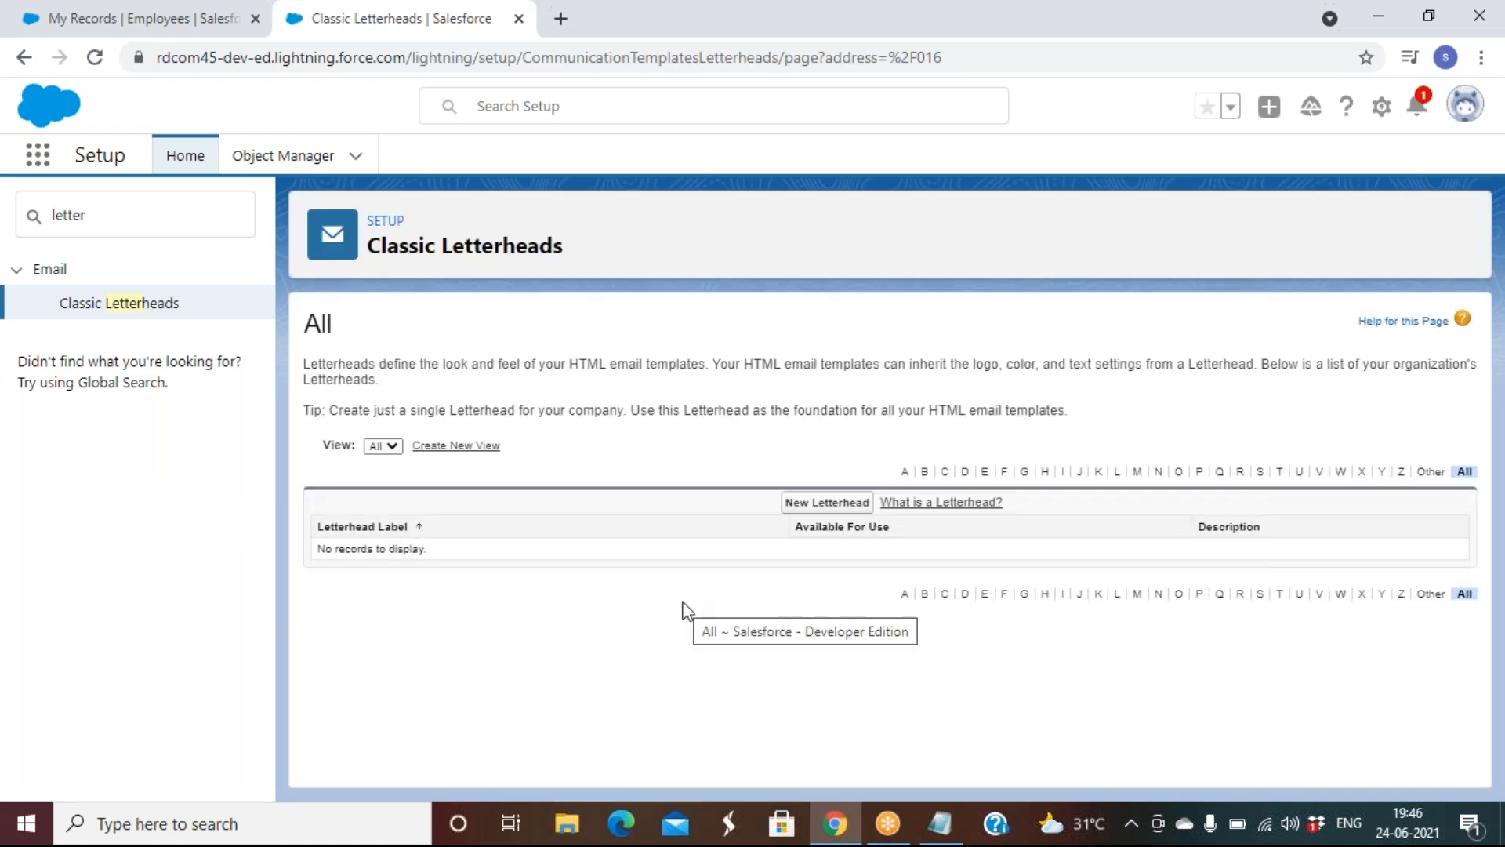
Create and save letterhead 'Rd Letter Head' (unique name Rd_Letter_Head), marked available for use
click(829, 502)
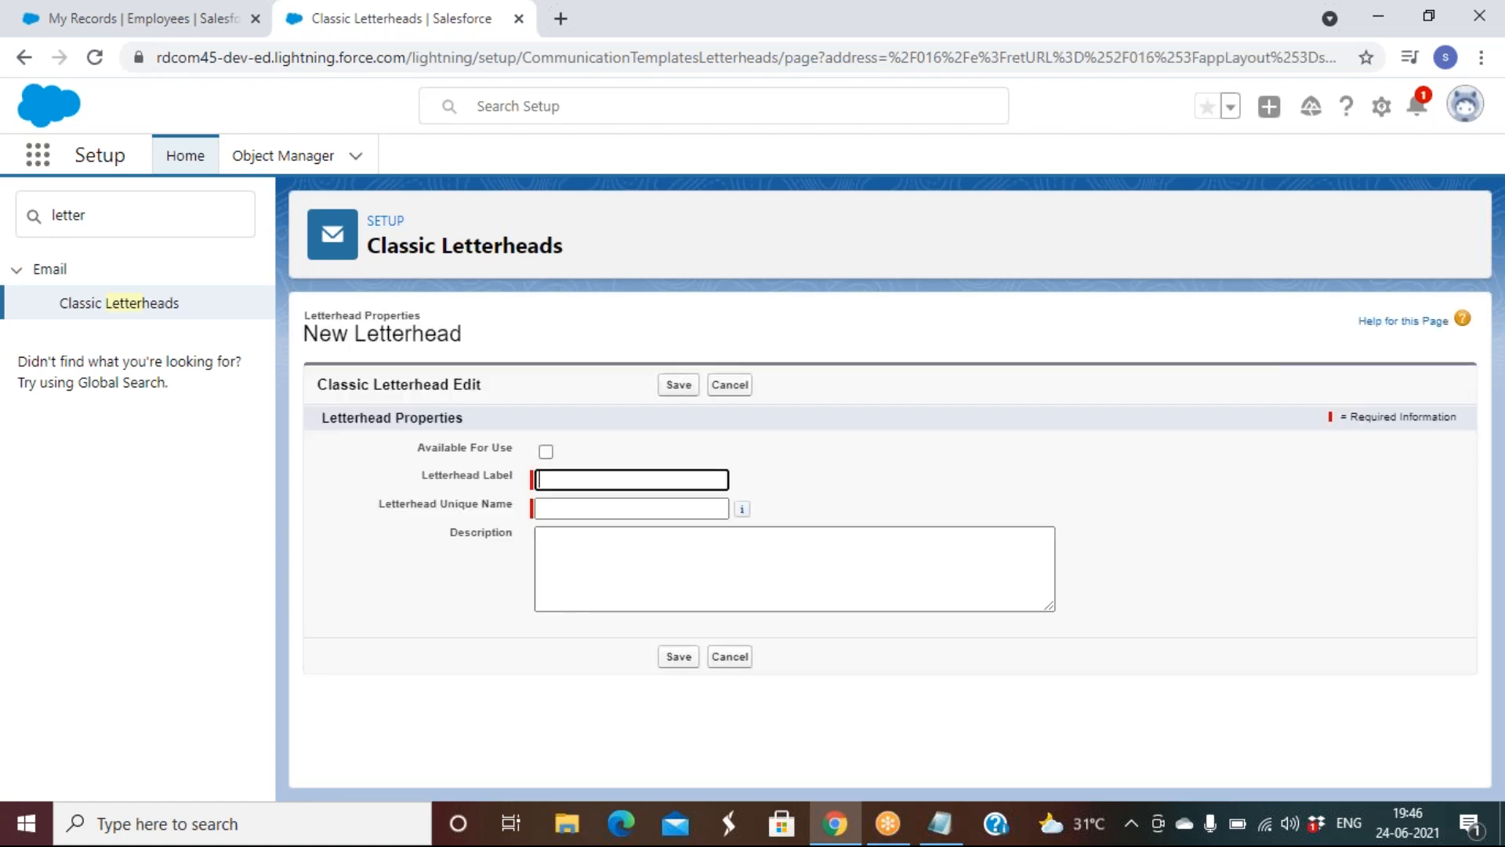
click(547, 452)
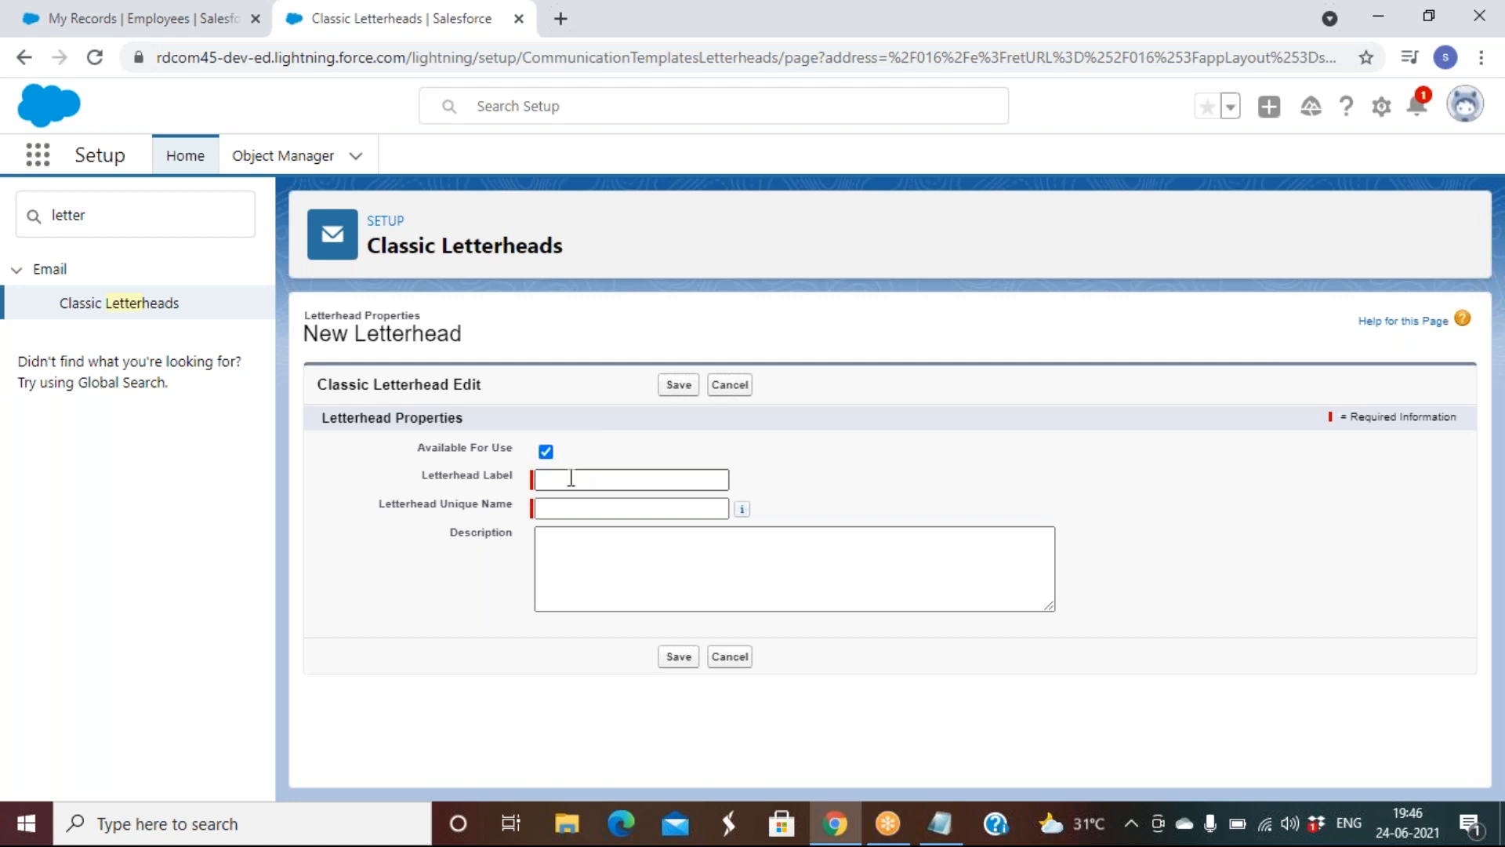
click(571, 478)
text(Rd)
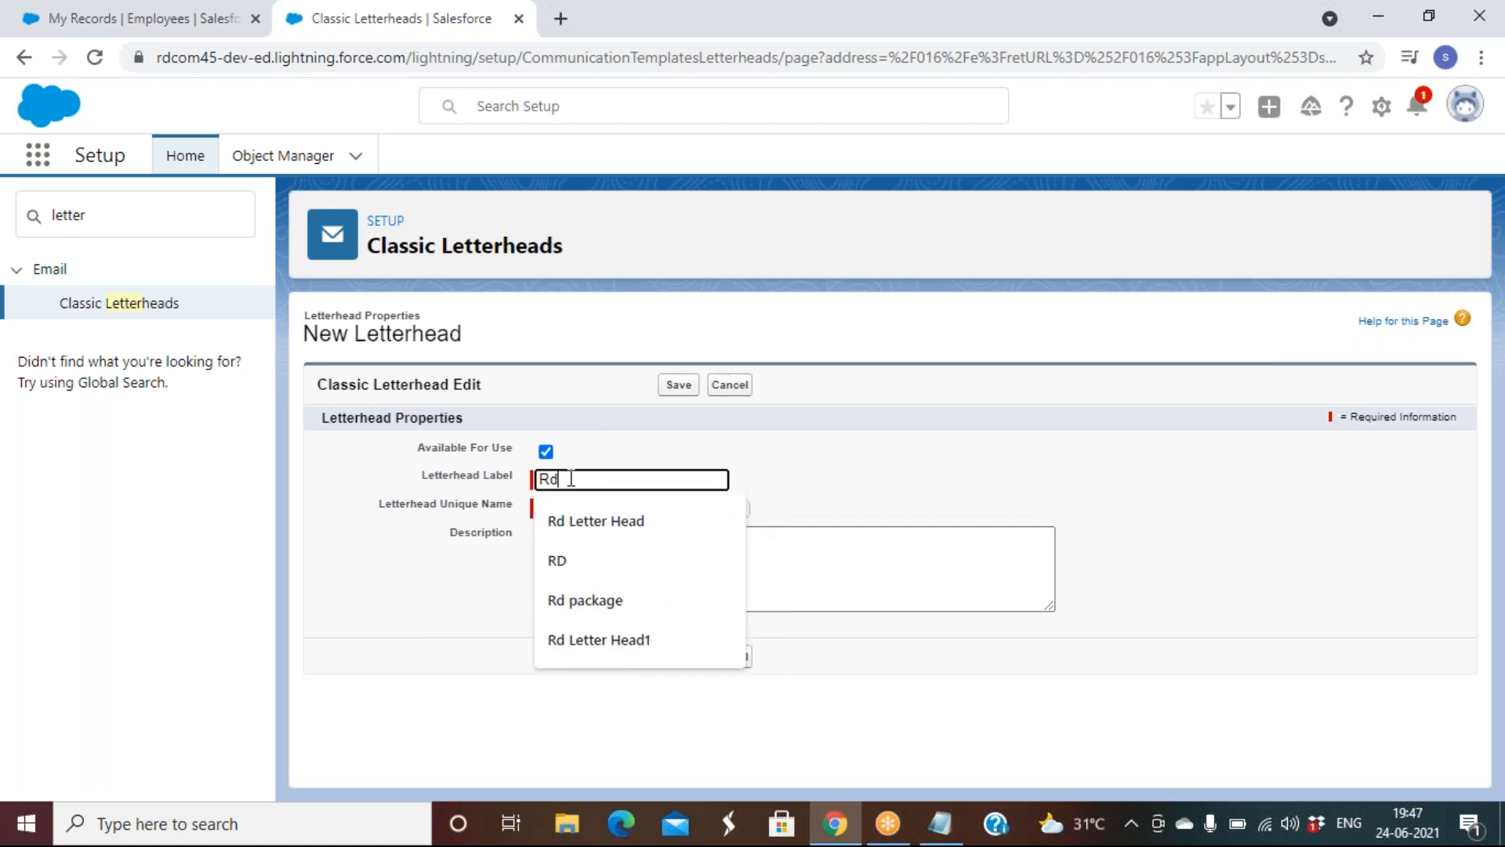
key(Down)
key(Tab)
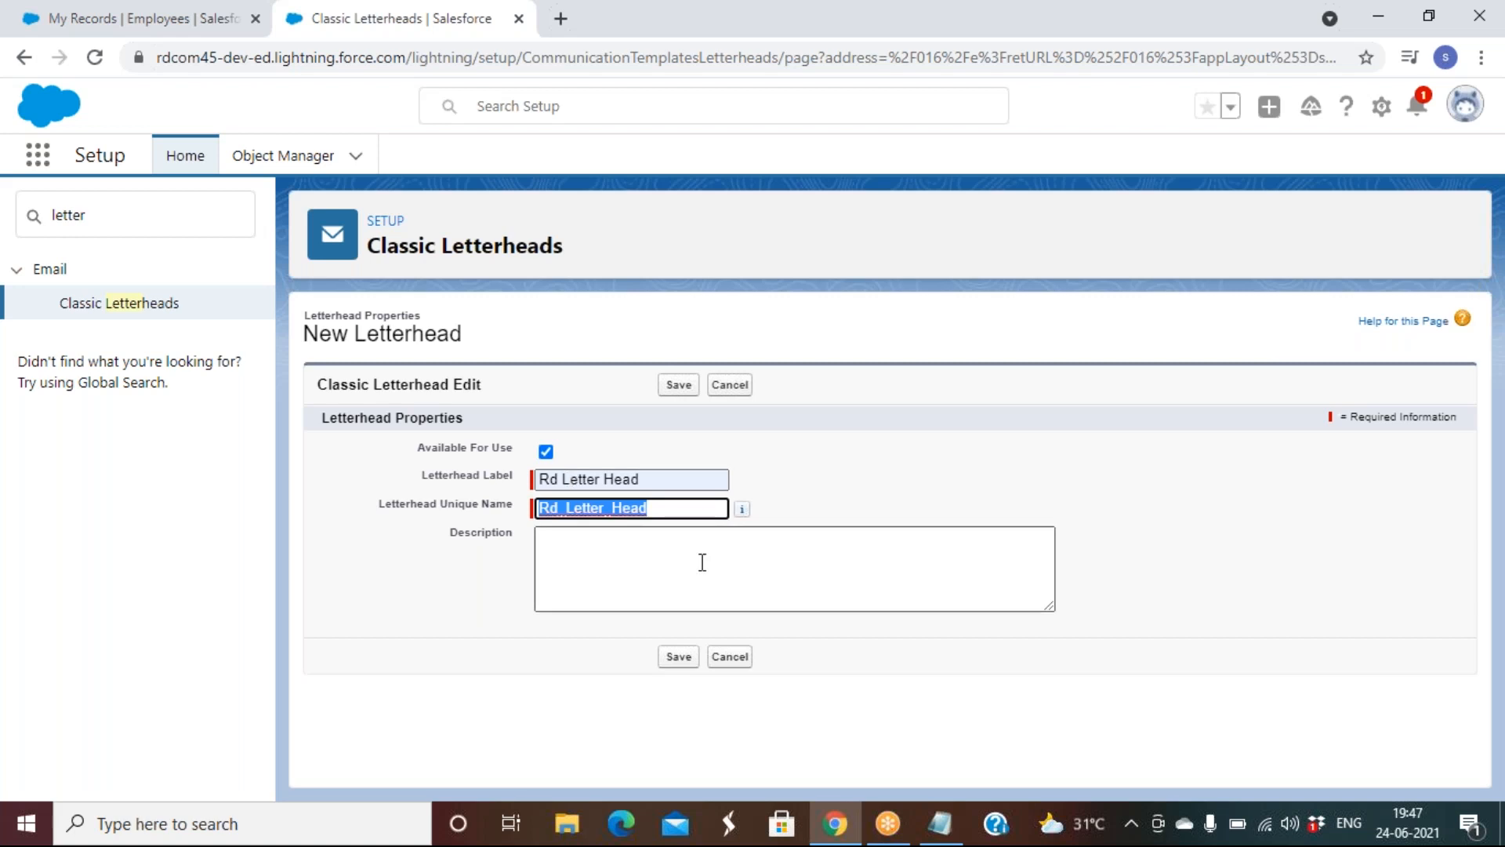
click(679, 656)
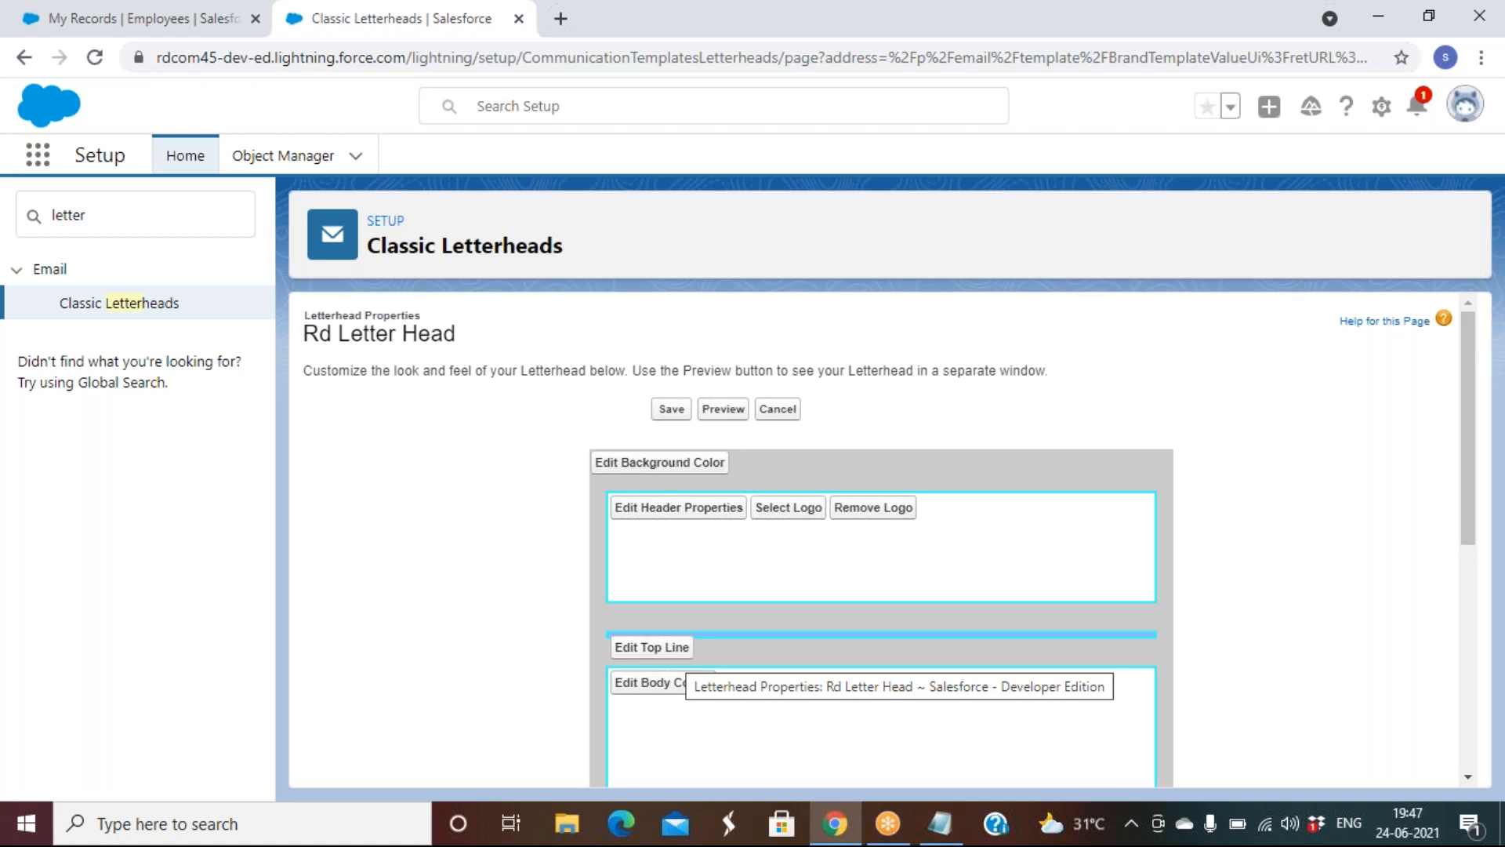
Check Rd Letter Head's logo picker, find no files, and cancel back to its detail page
scroll(684, 646, down, 6)
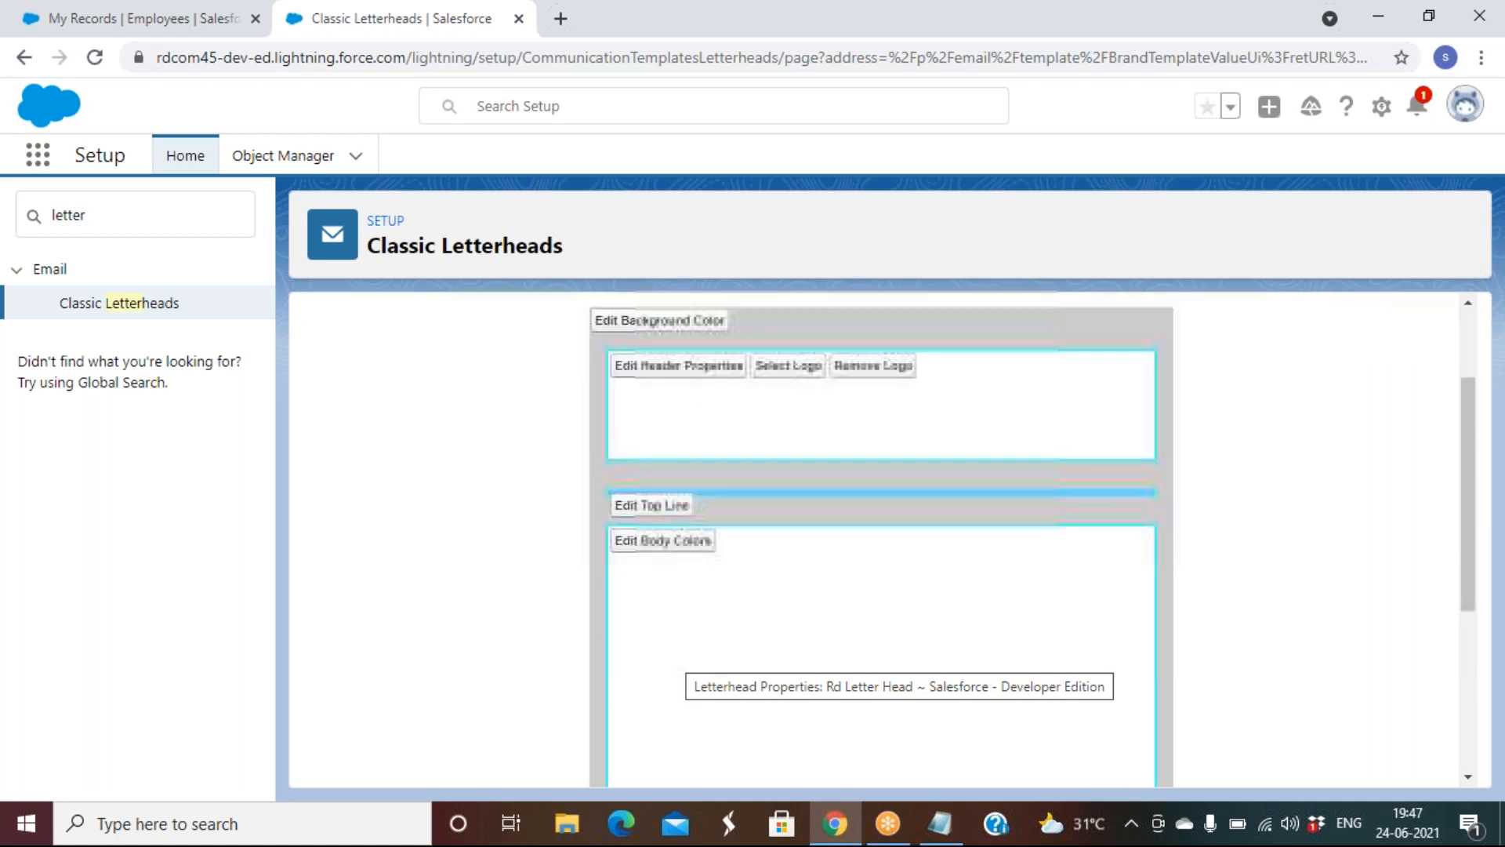
scroll(684, 647, up, 7)
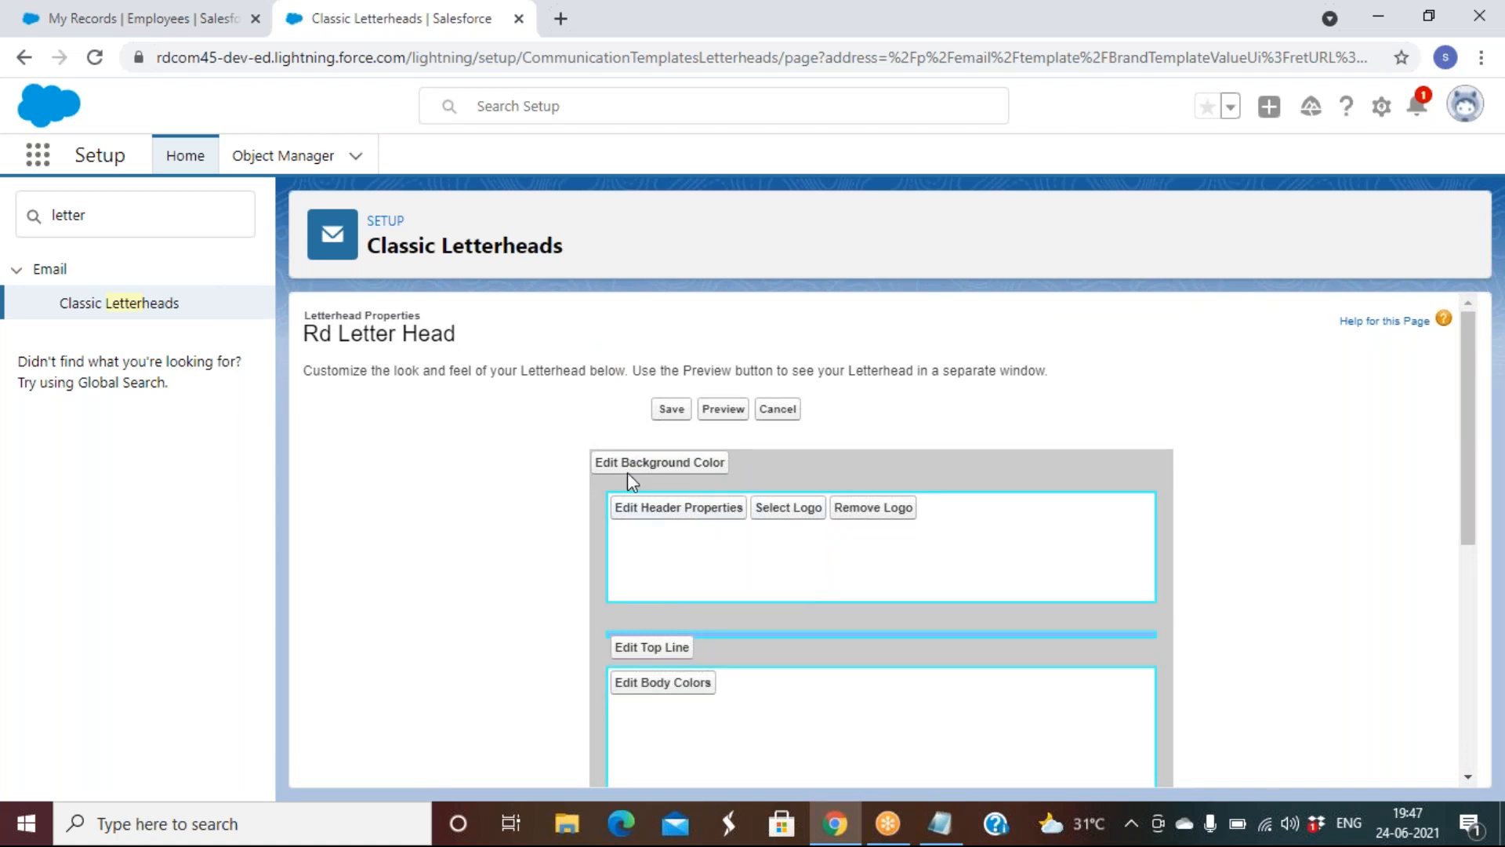
click(810, 515)
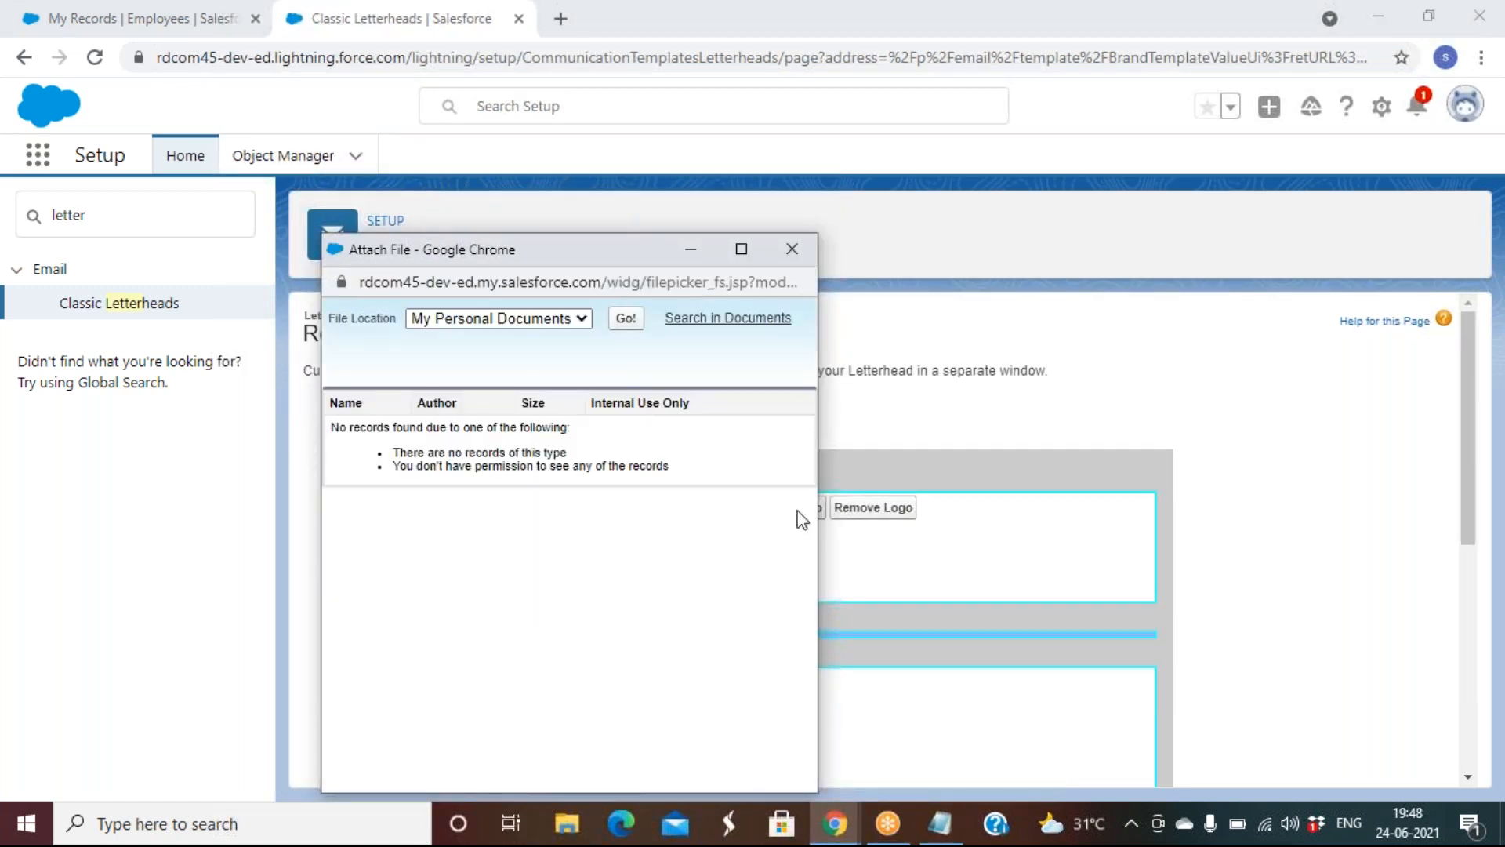
click(791, 250)
click(778, 408)
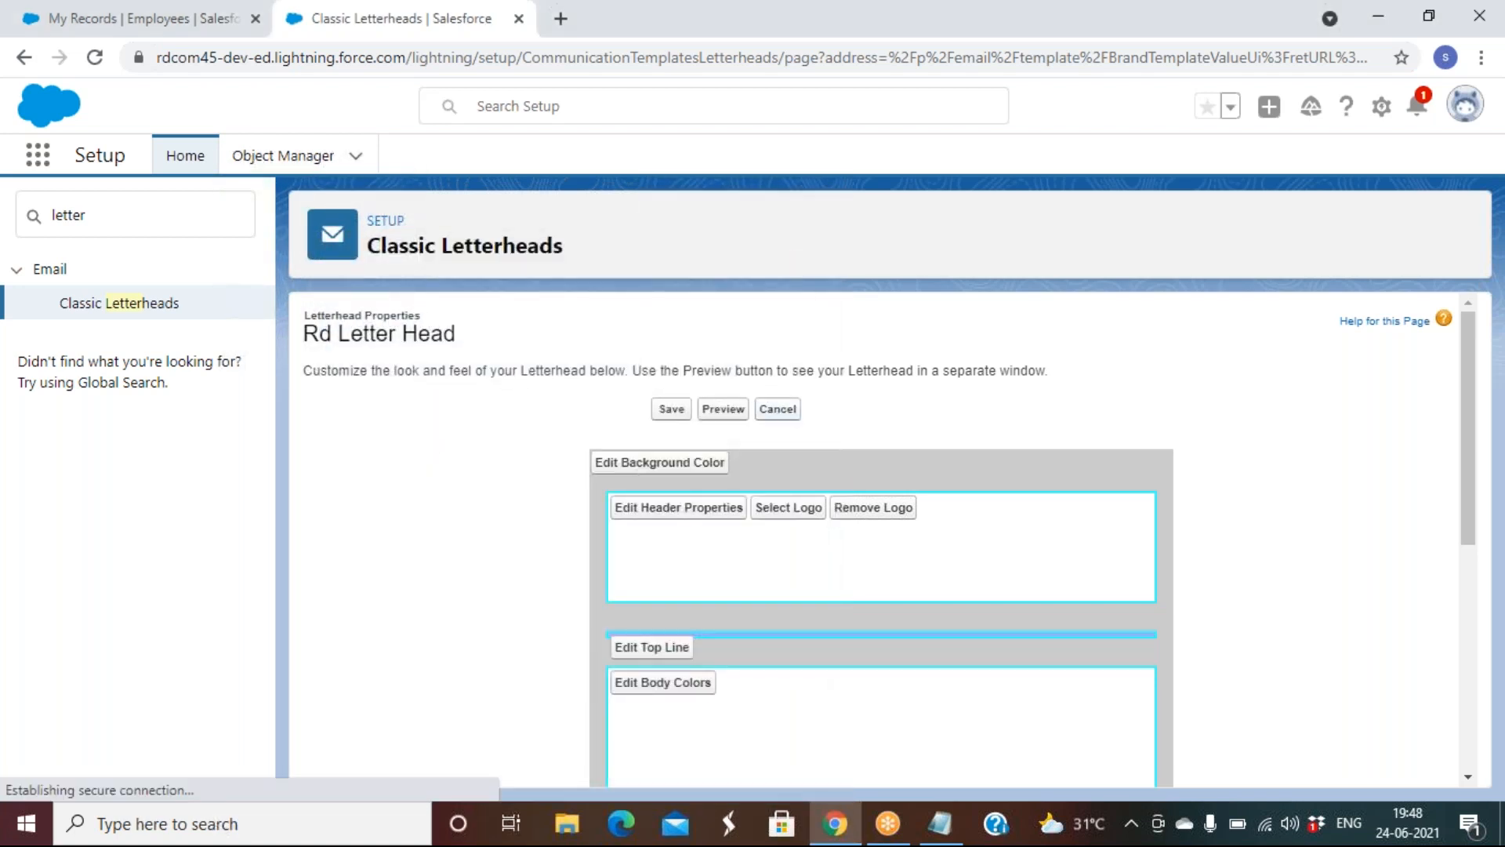
Add a 'logo' line to the Notepad notes, then minimise Notepad
click(947, 830)
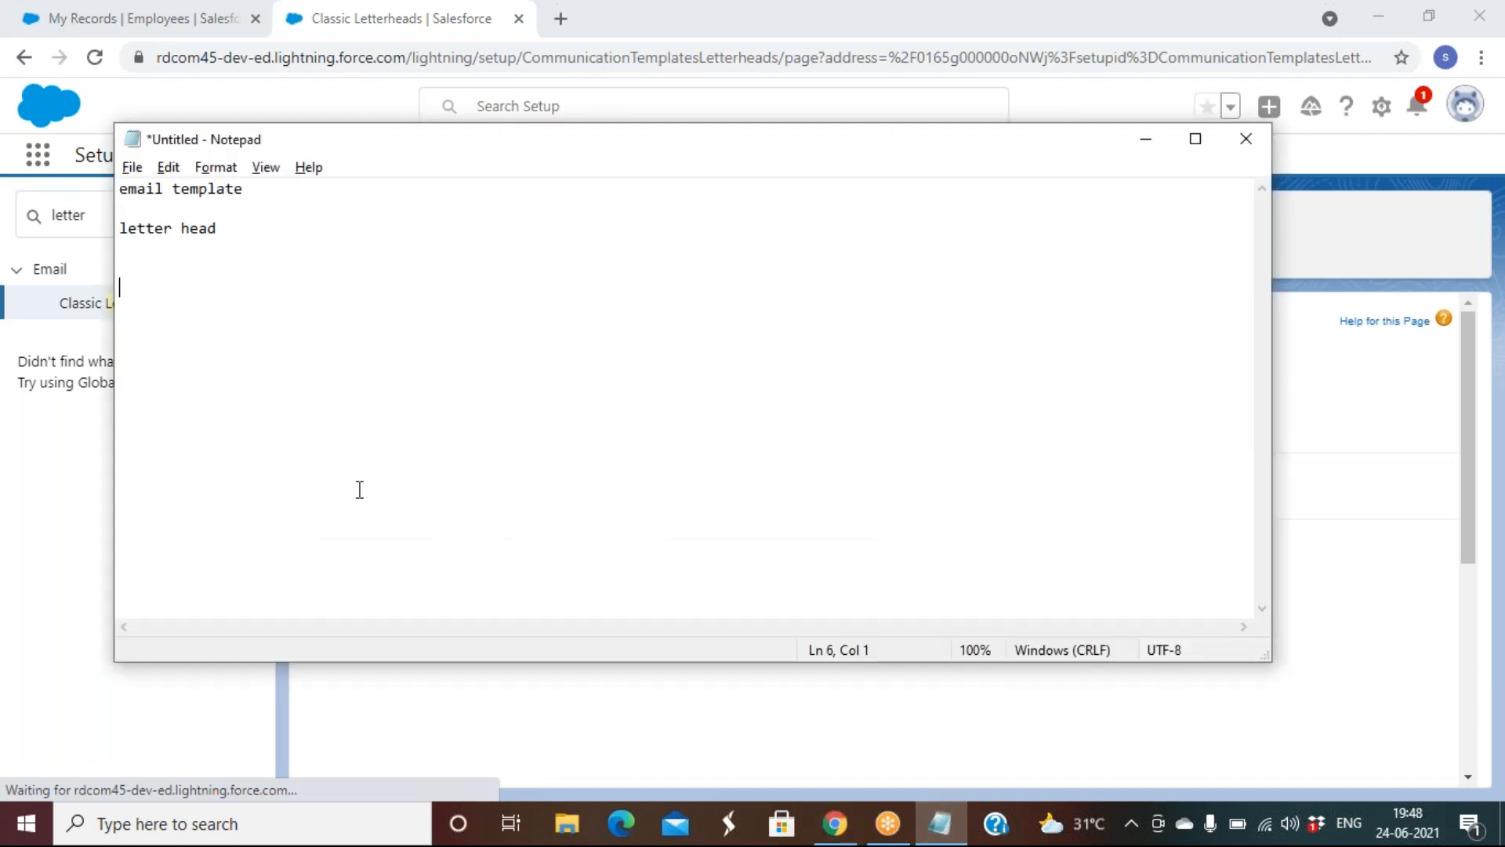
text(logo)
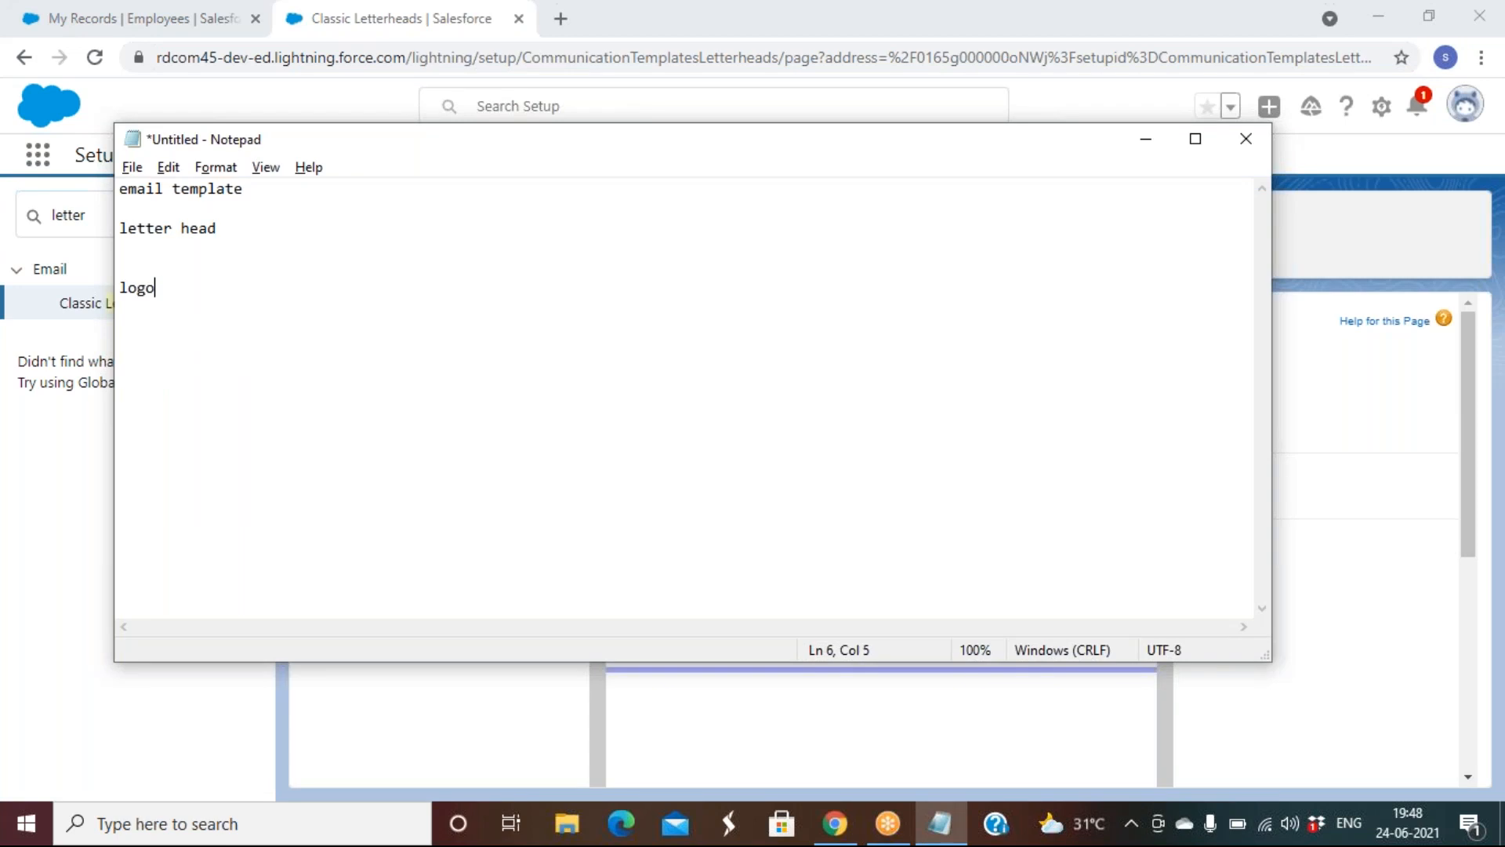
key(Return)
key(Return)
click(1142, 152)
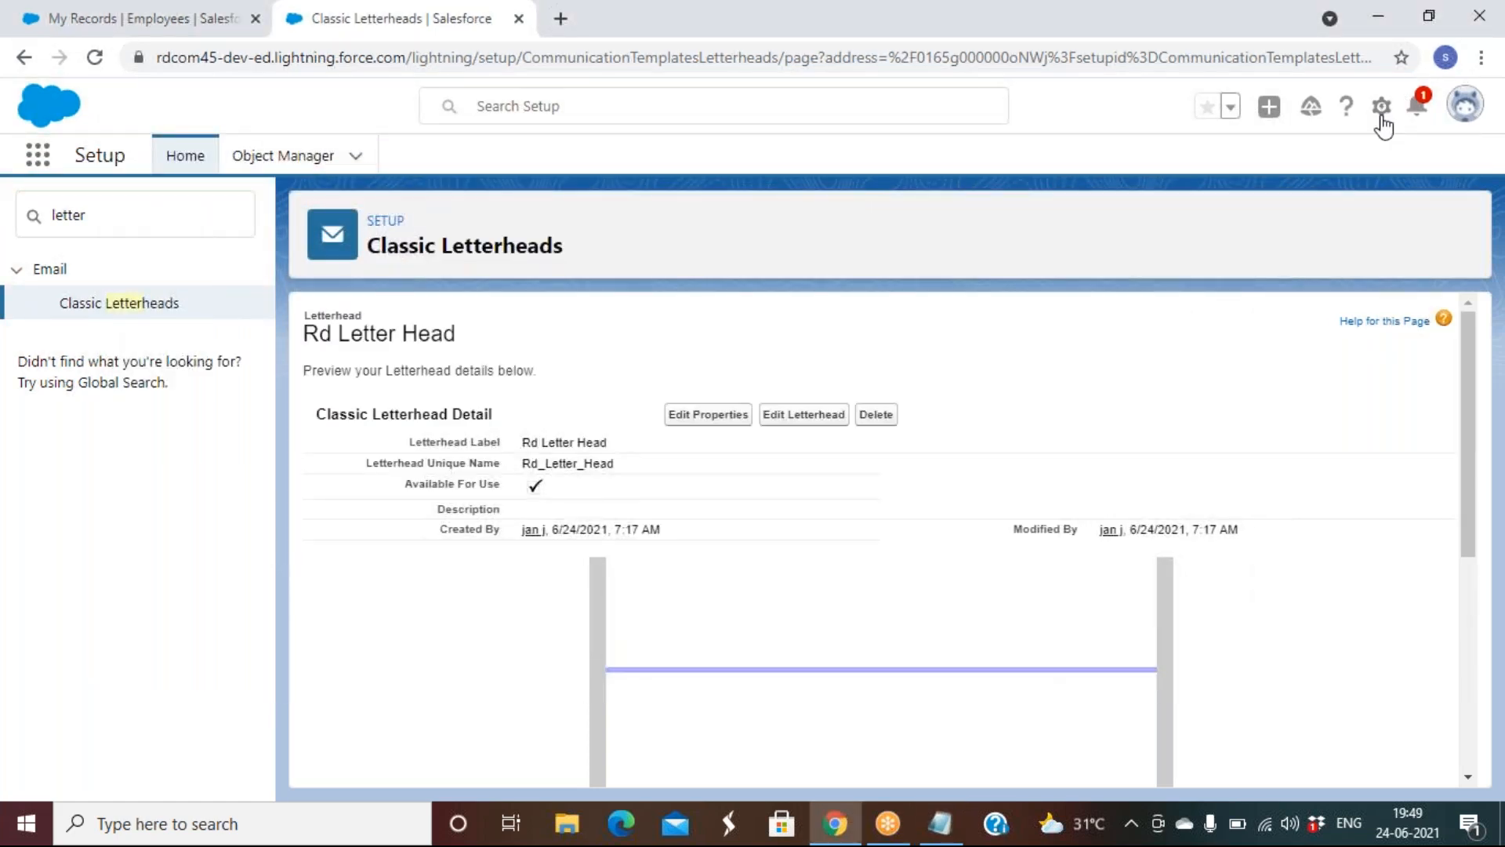
Switch to Salesforce Classic and open the Documents home page from All Tabs
click(1468, 113)
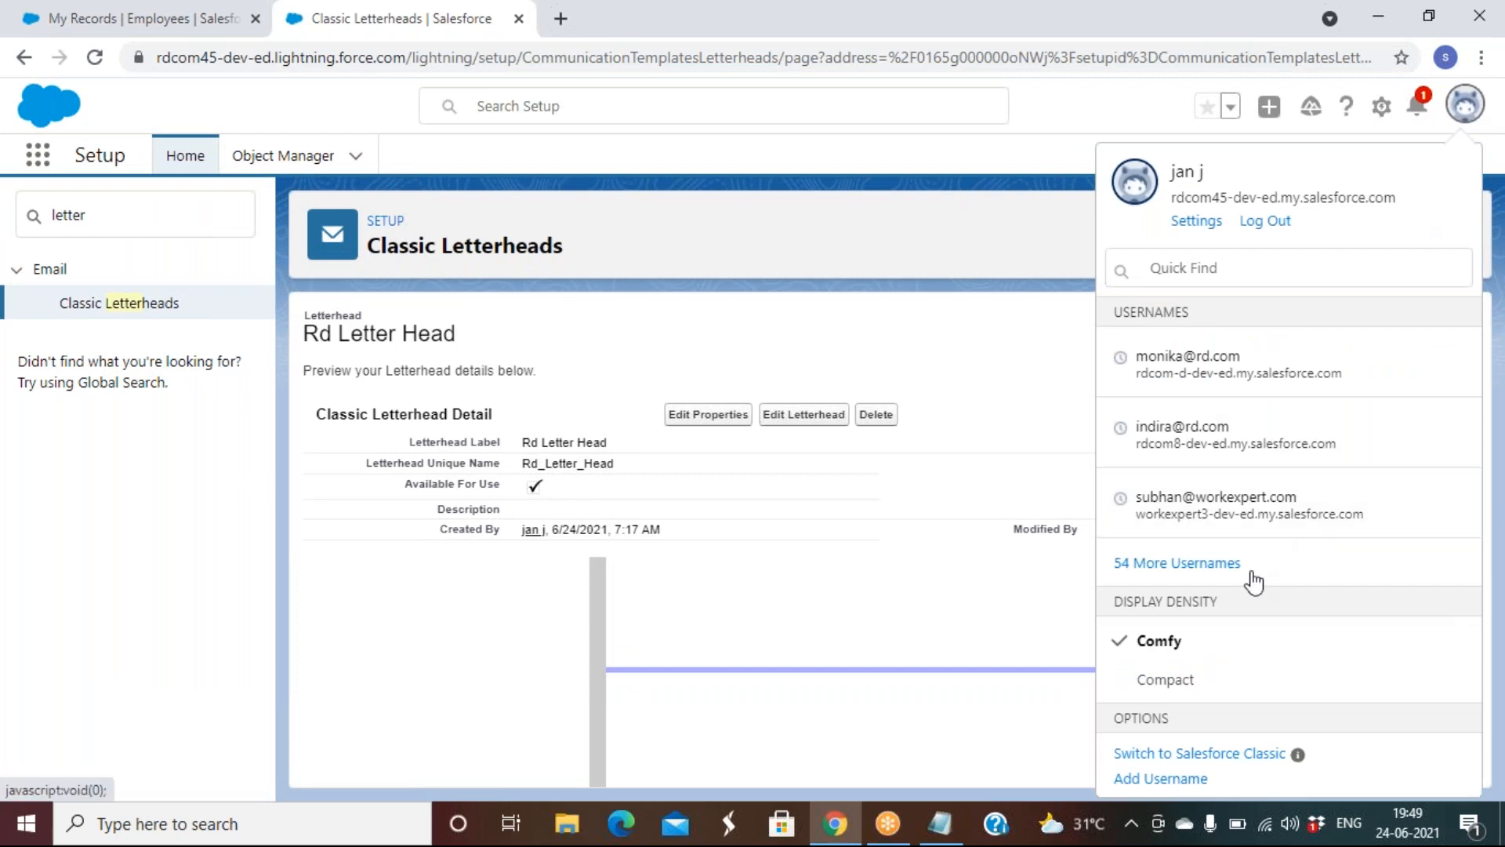
click(1191, 754)
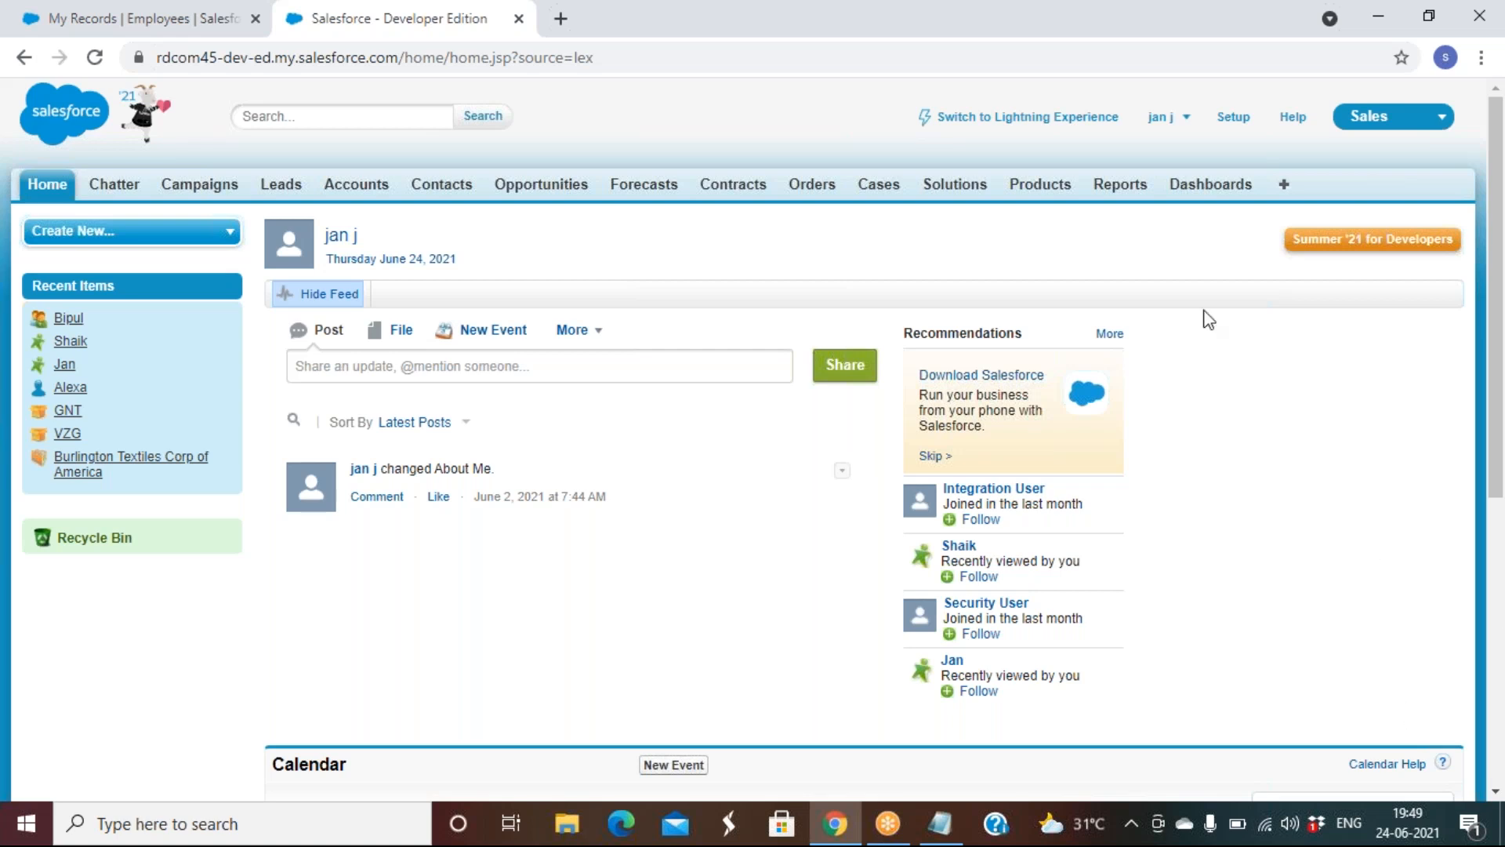
click(1283, 191)
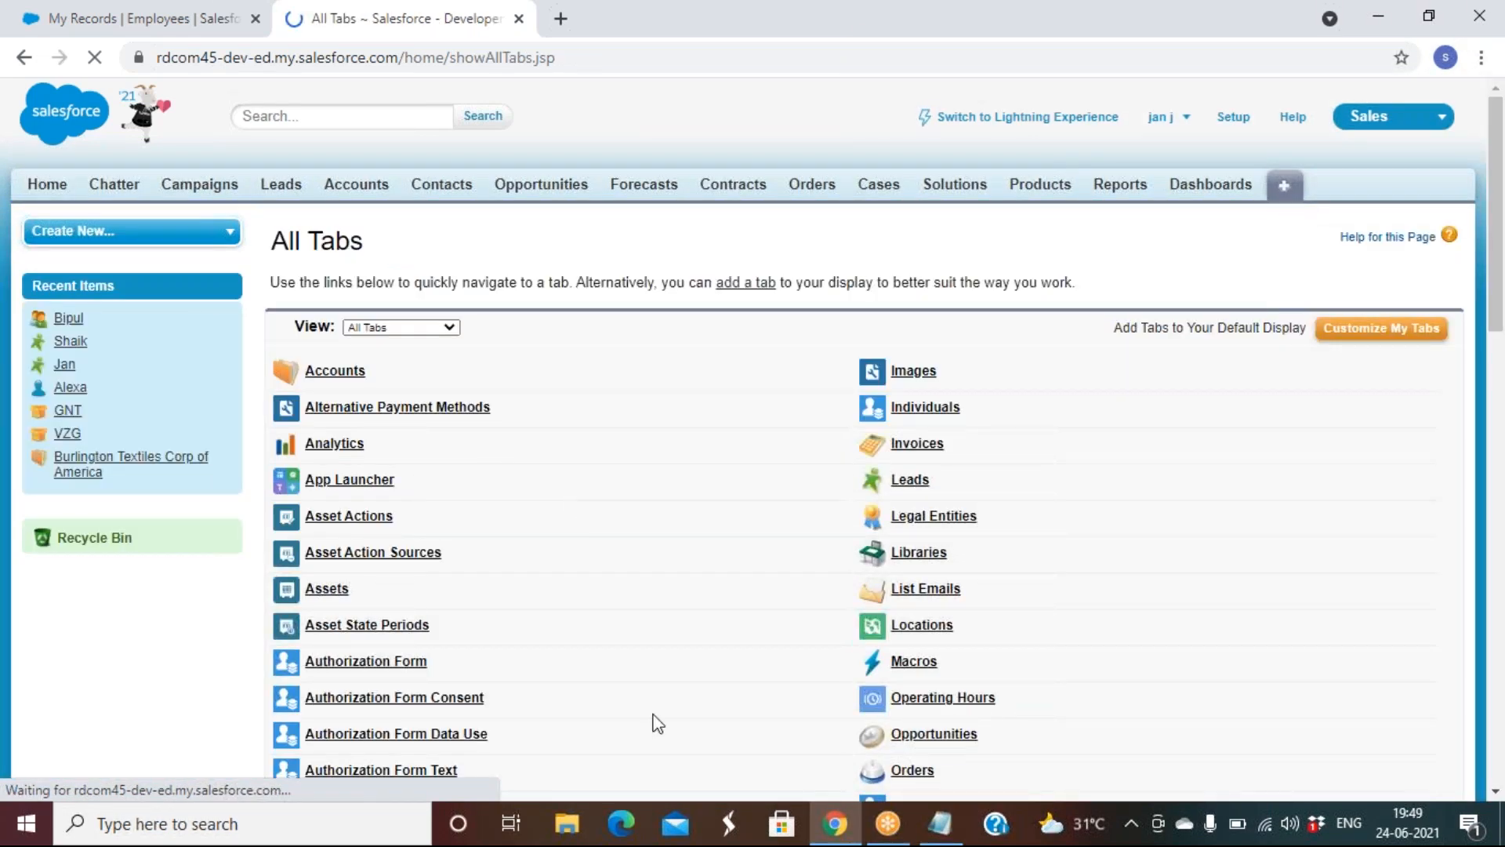
scroll(659, 722, down, 12)
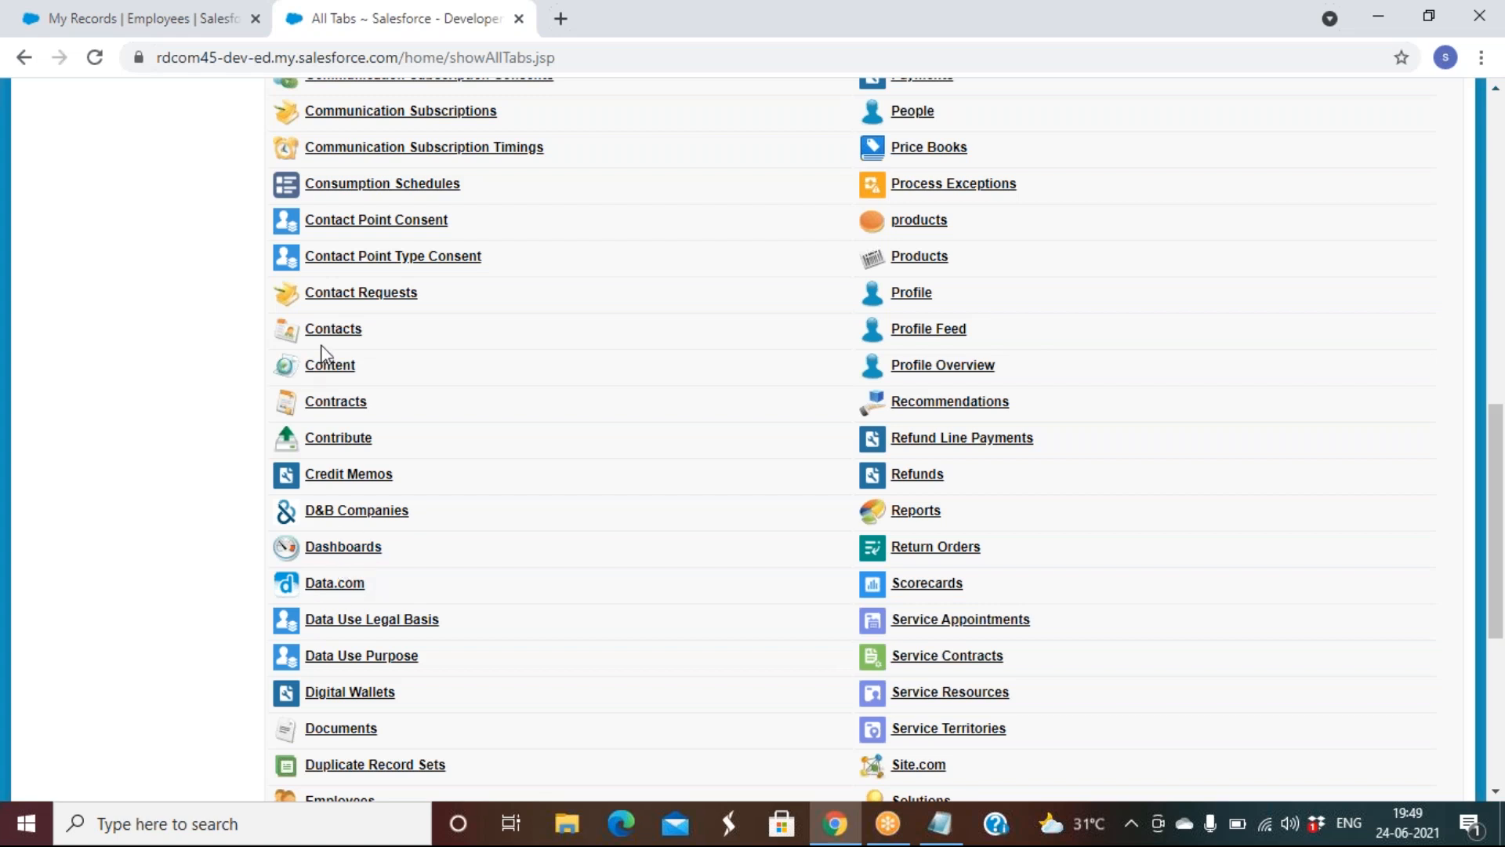
scroll(366, 389, down, 1)
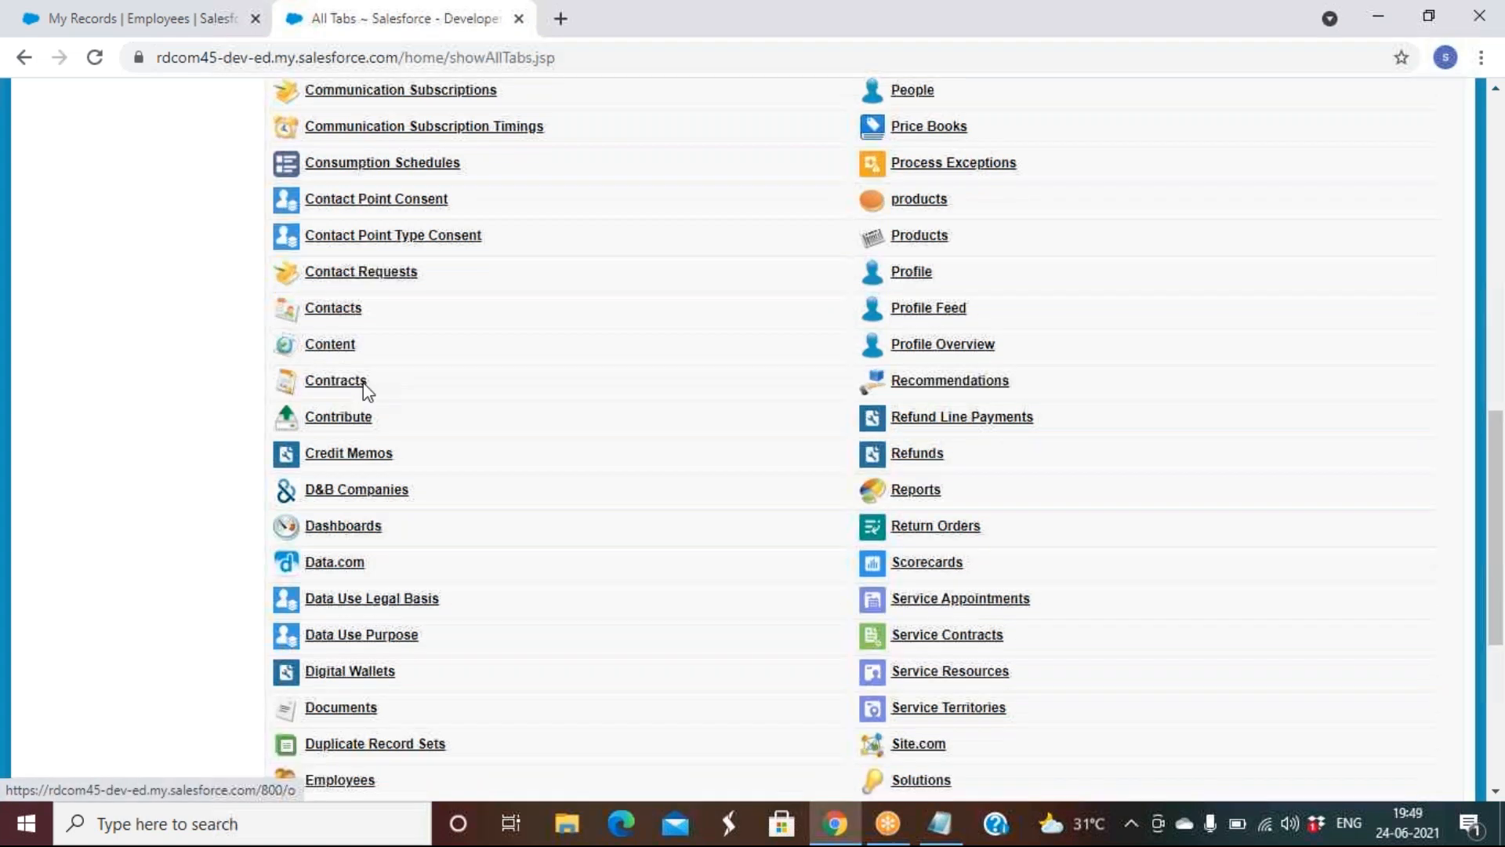
scroll(366, 390, down, 5)
click(339, 358)
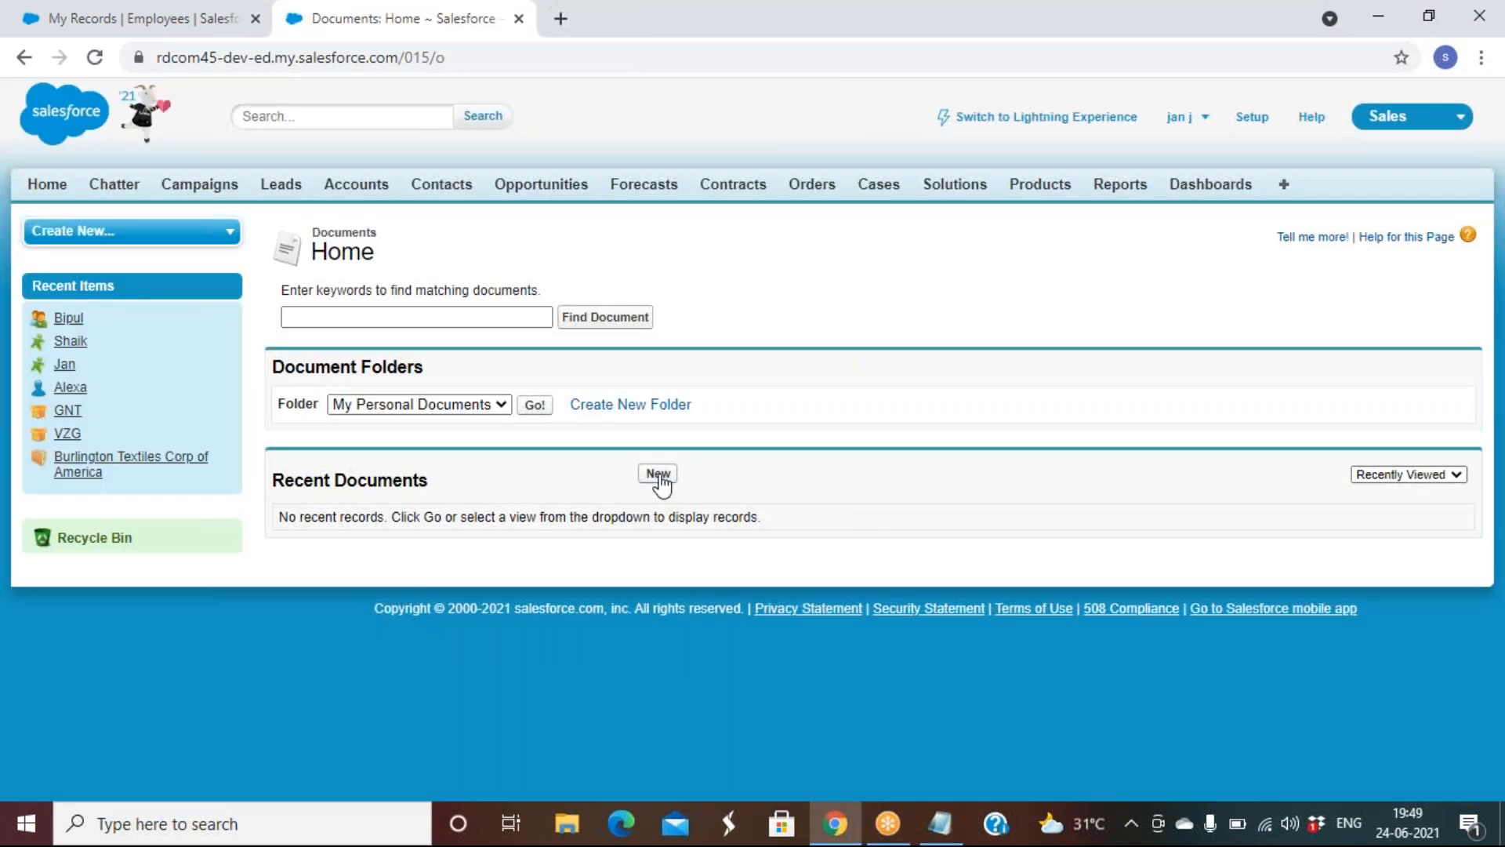
Start a new document named Logo in My Personal Documents, marked as an externally available image
click(659, 475)
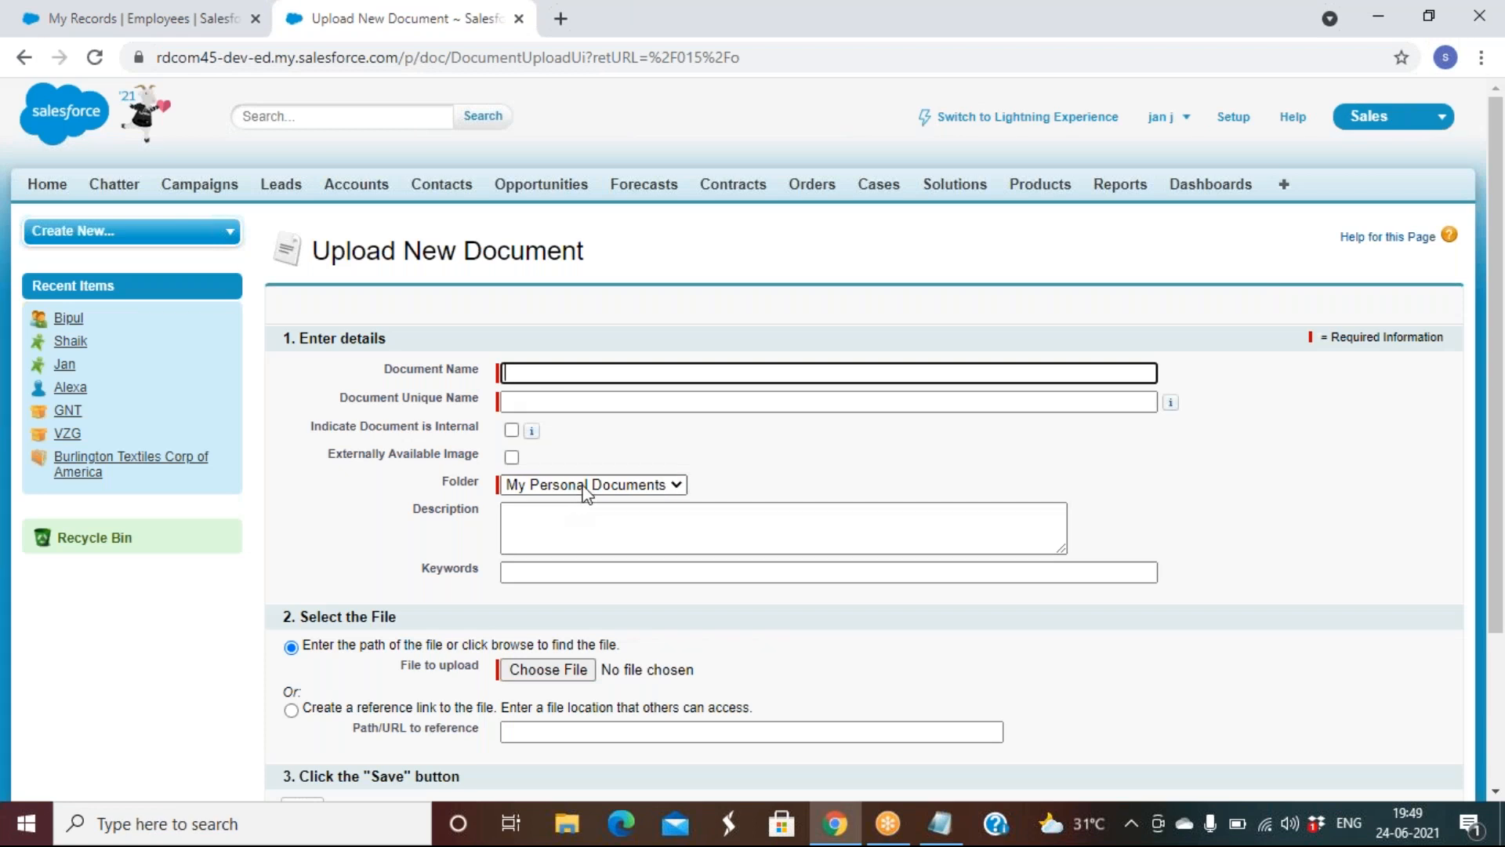
click(579, 487)
click(600, 484)
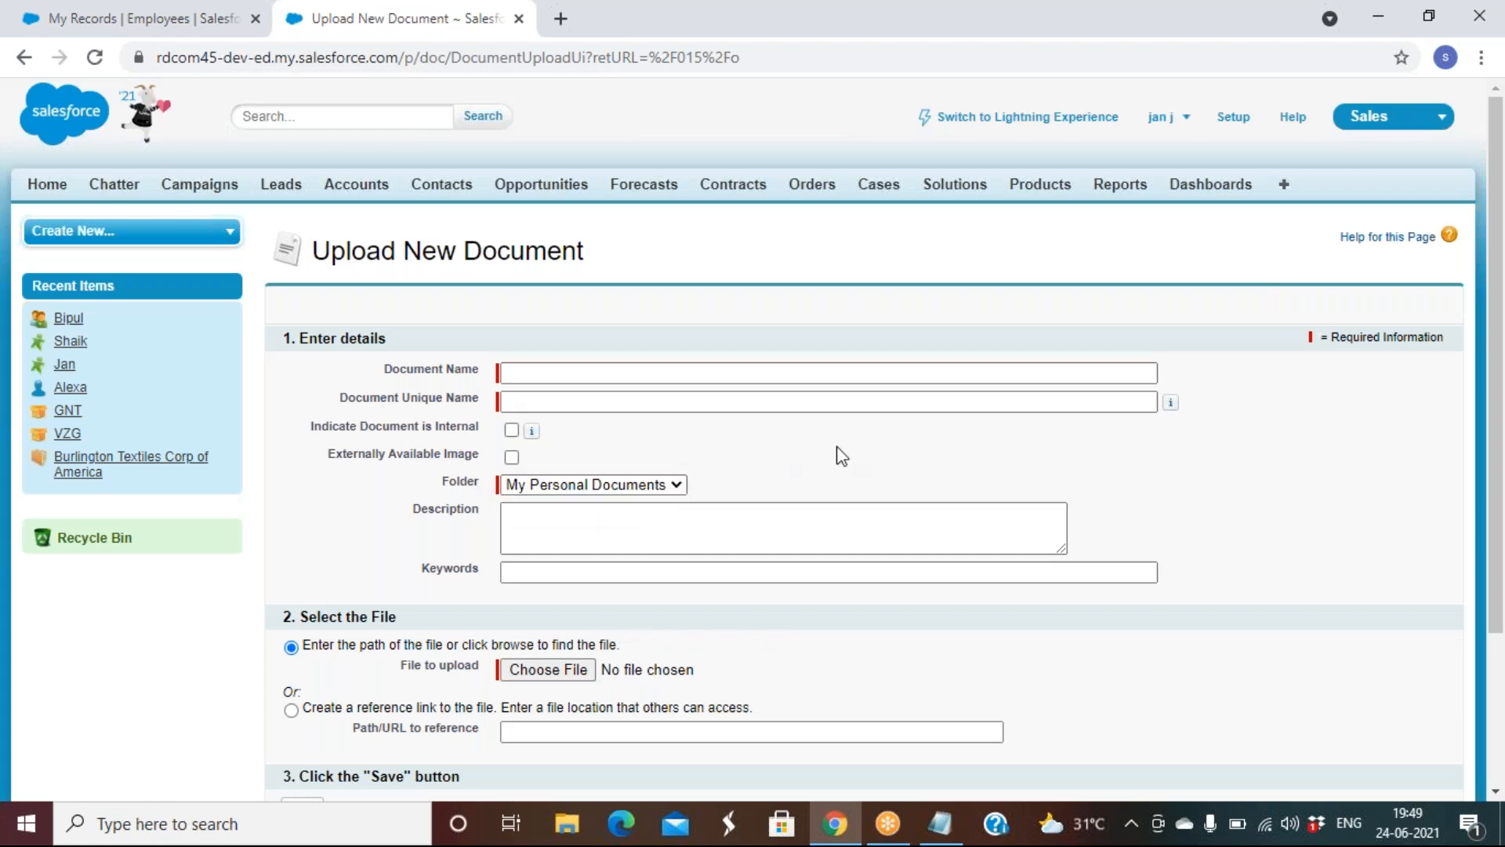
click(577, 374)
click(577, 374)
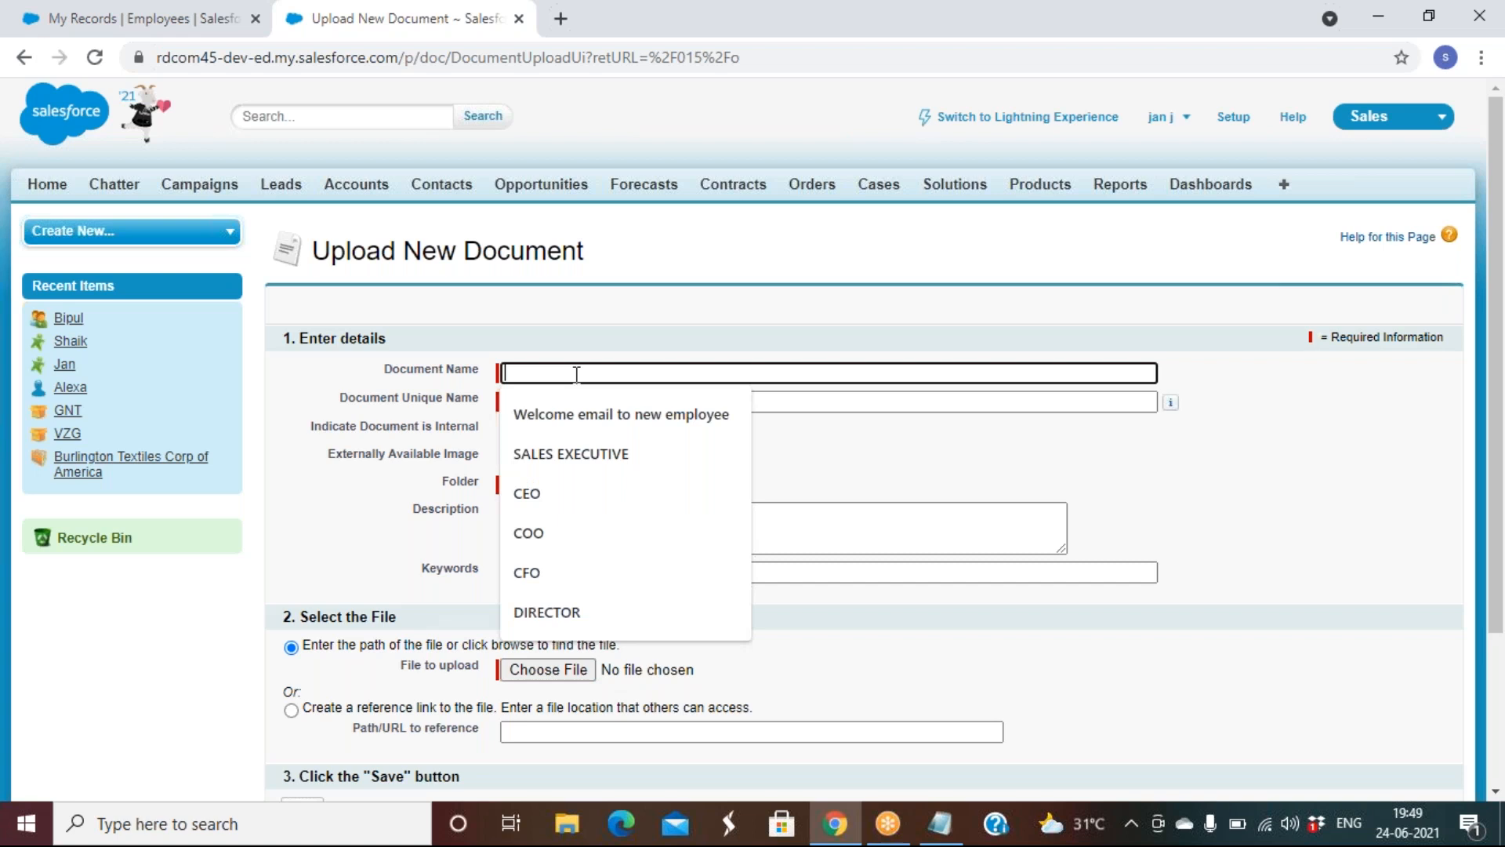
text(log)
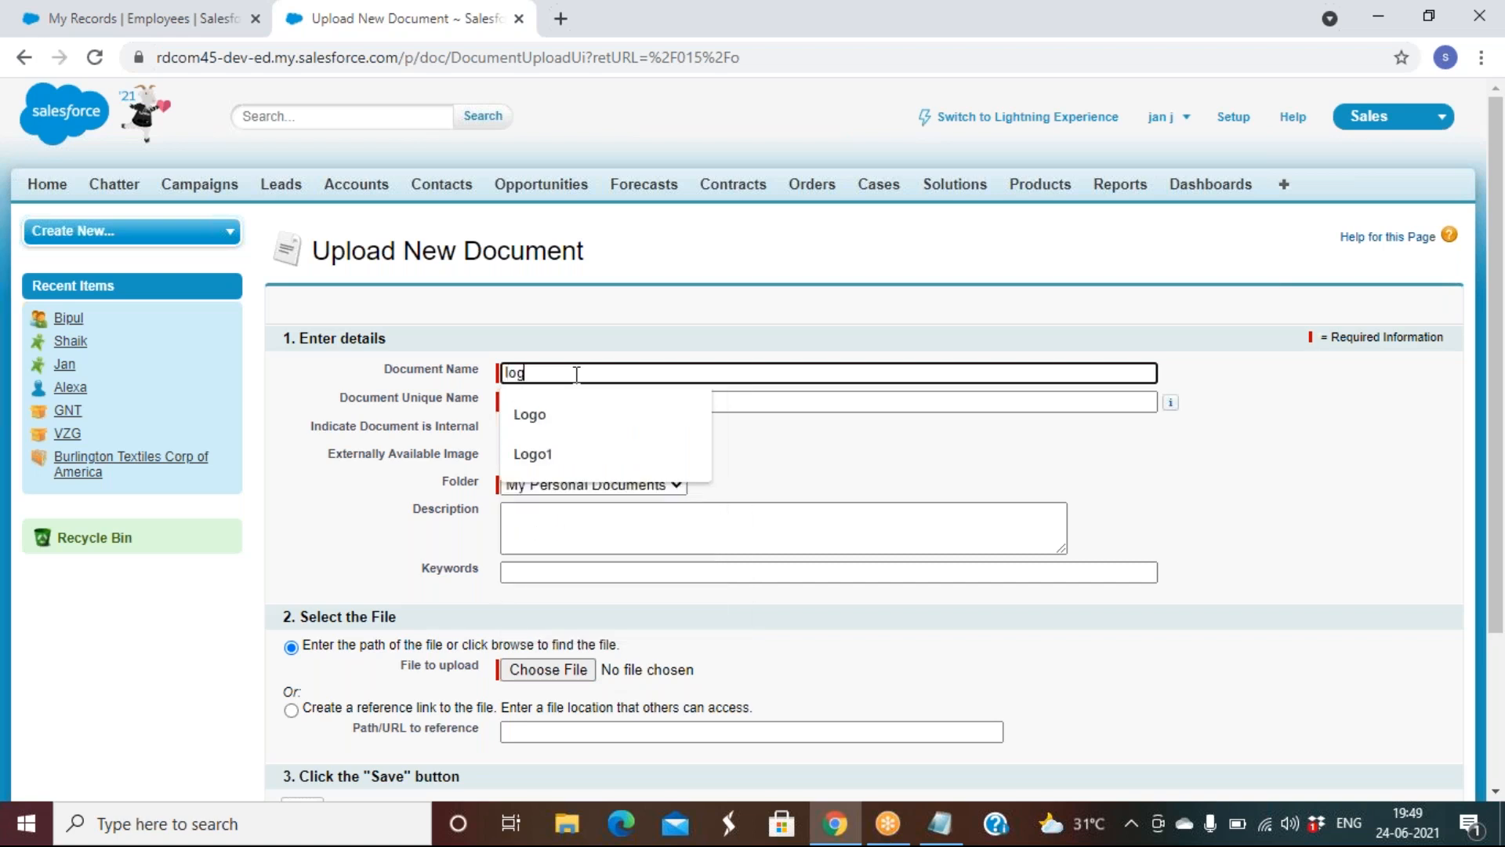
key(Down)
key(Tab)
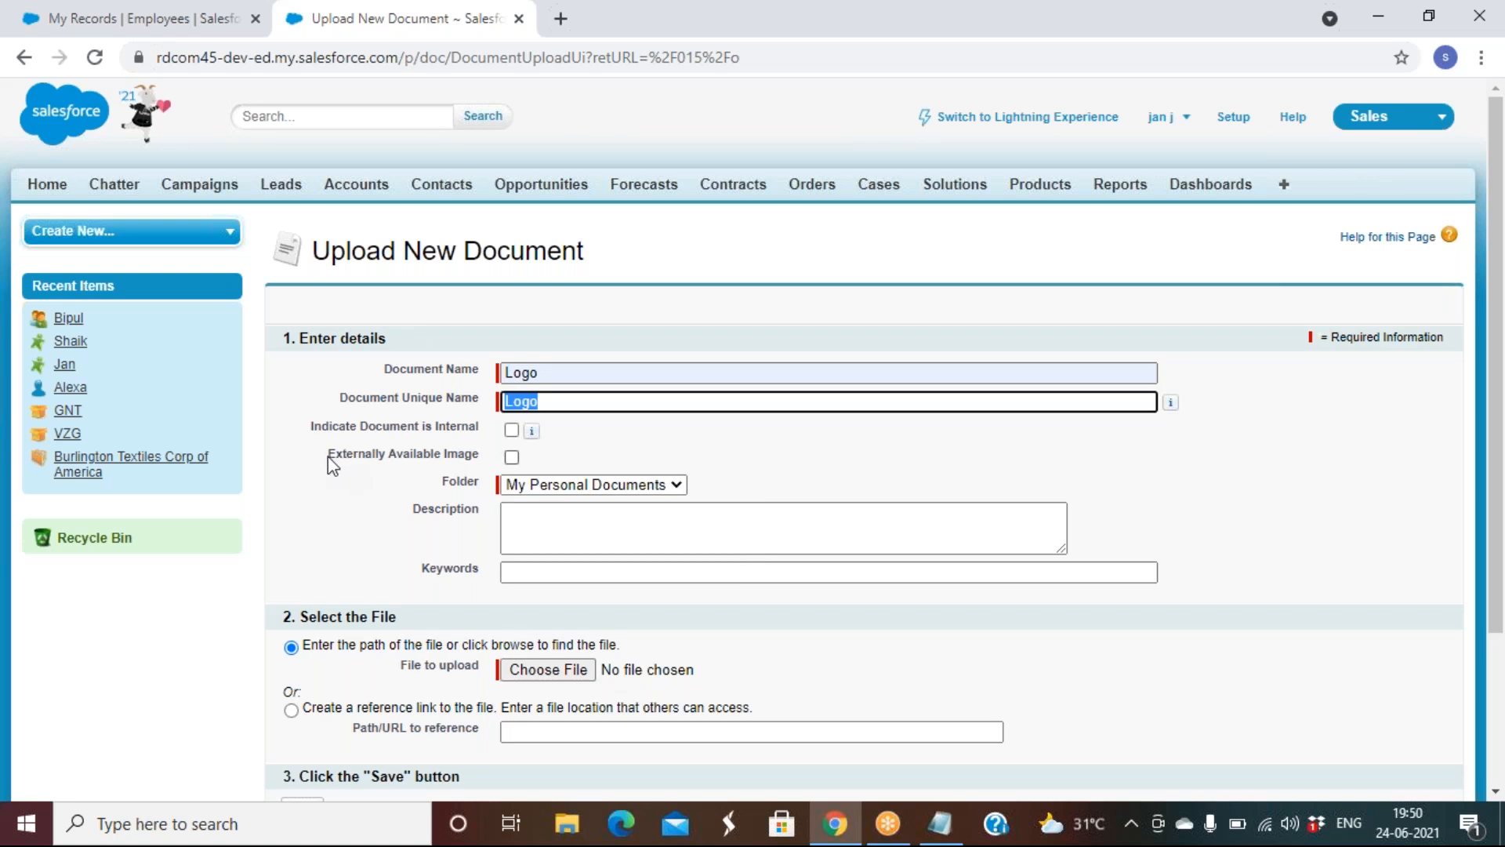
drag(328, 458, 452, 480)
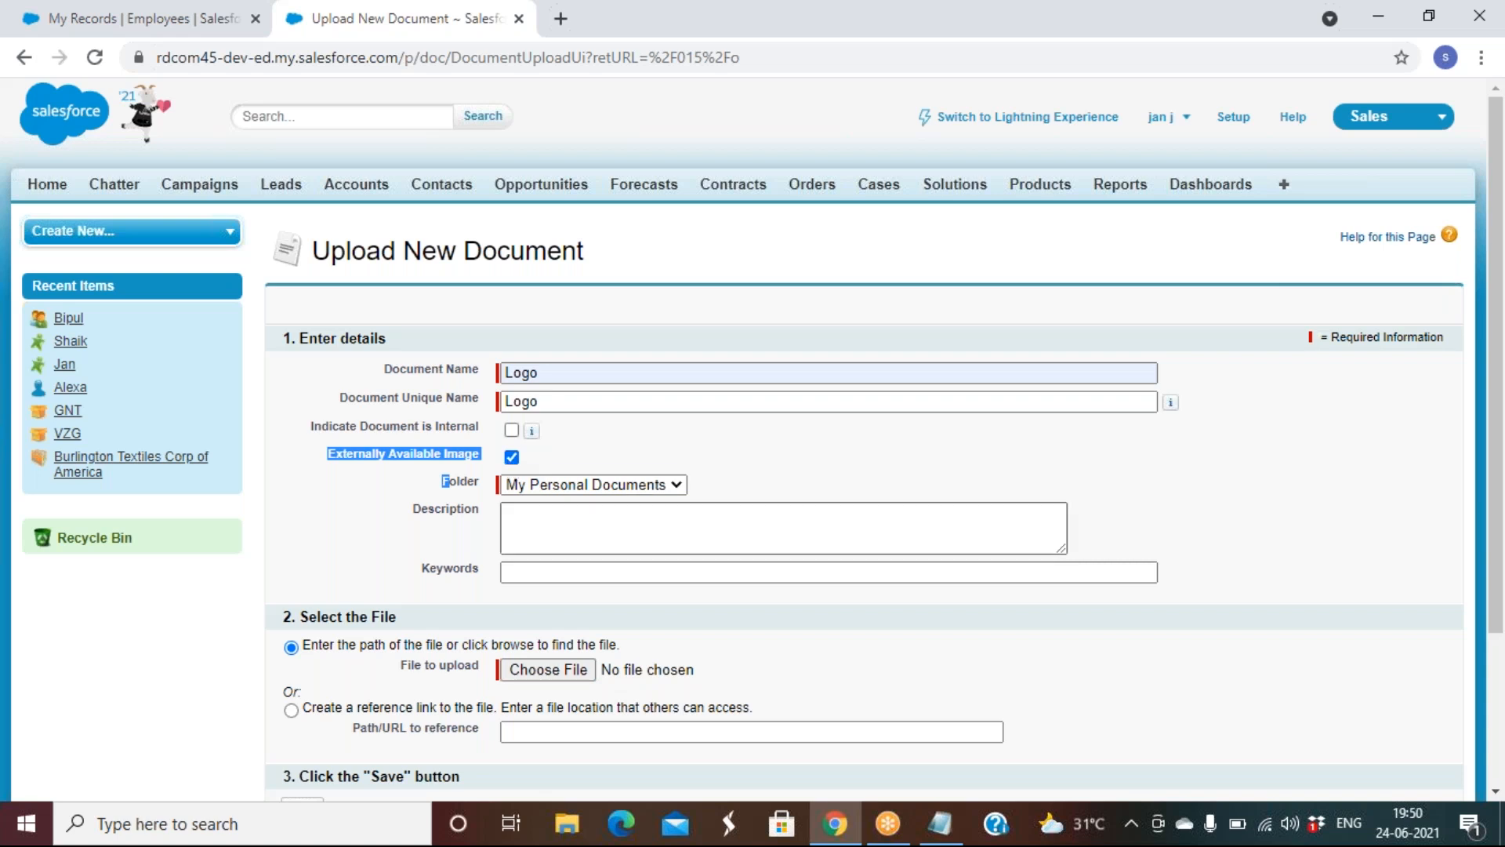
Choose downloadsfdc.jpg from the Downloads folder as the file to upload
scroll(801, 674, down, 2)
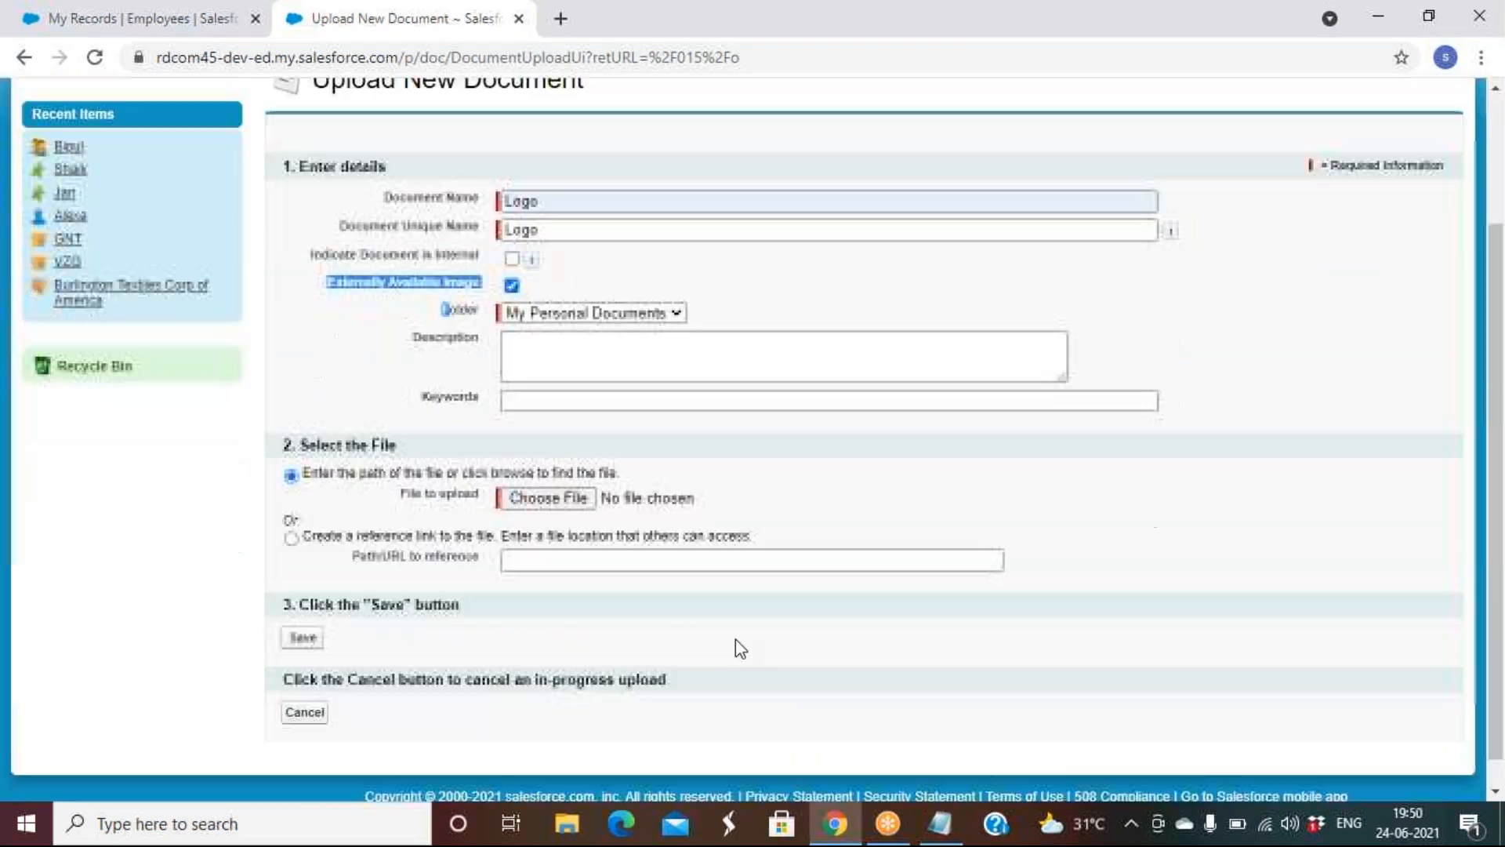
click(548, 497)
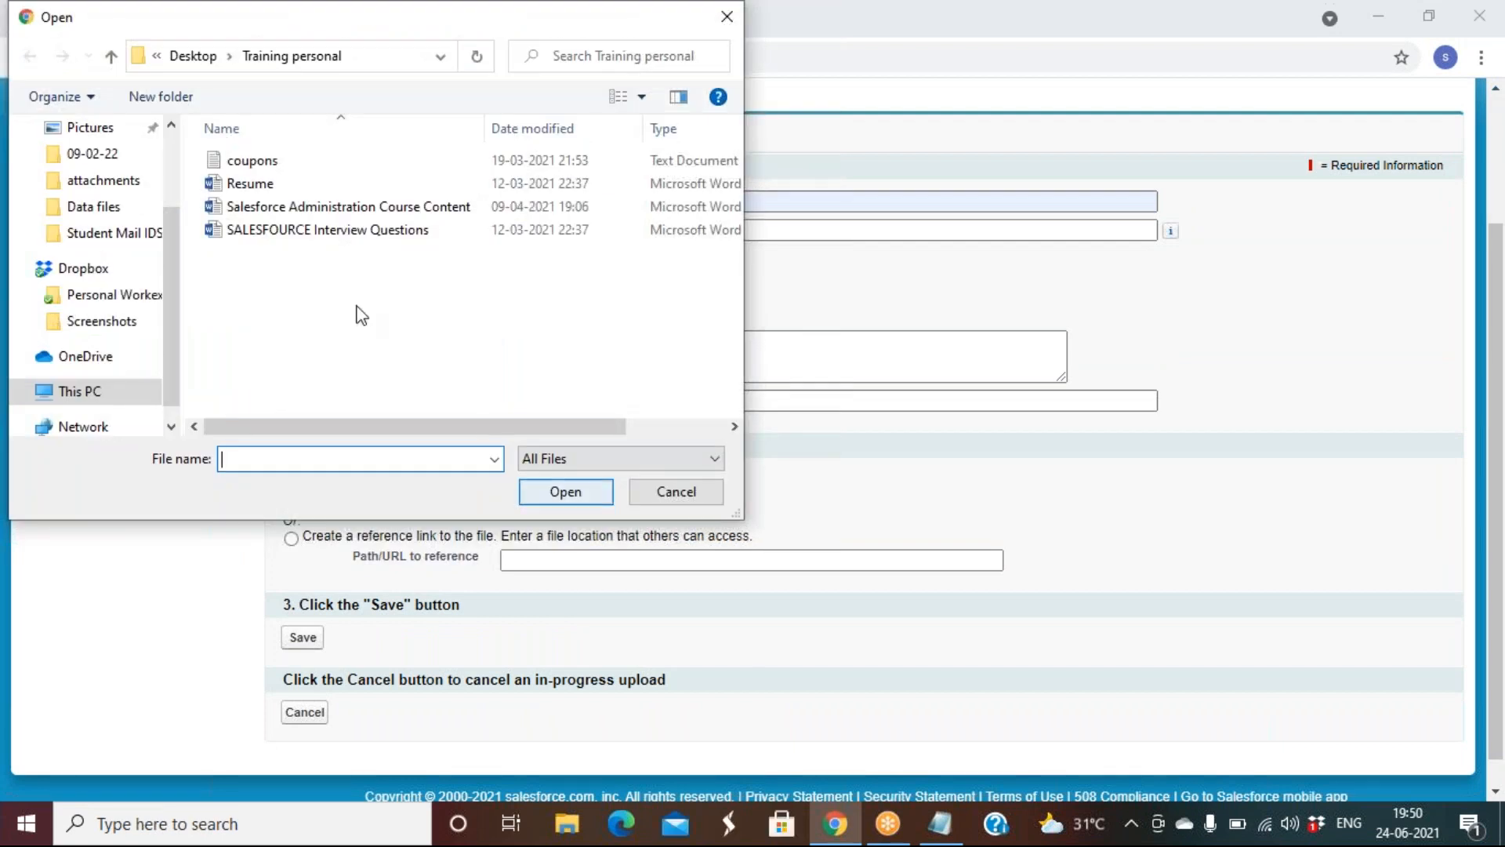
scroll(108, 168, up, 2)
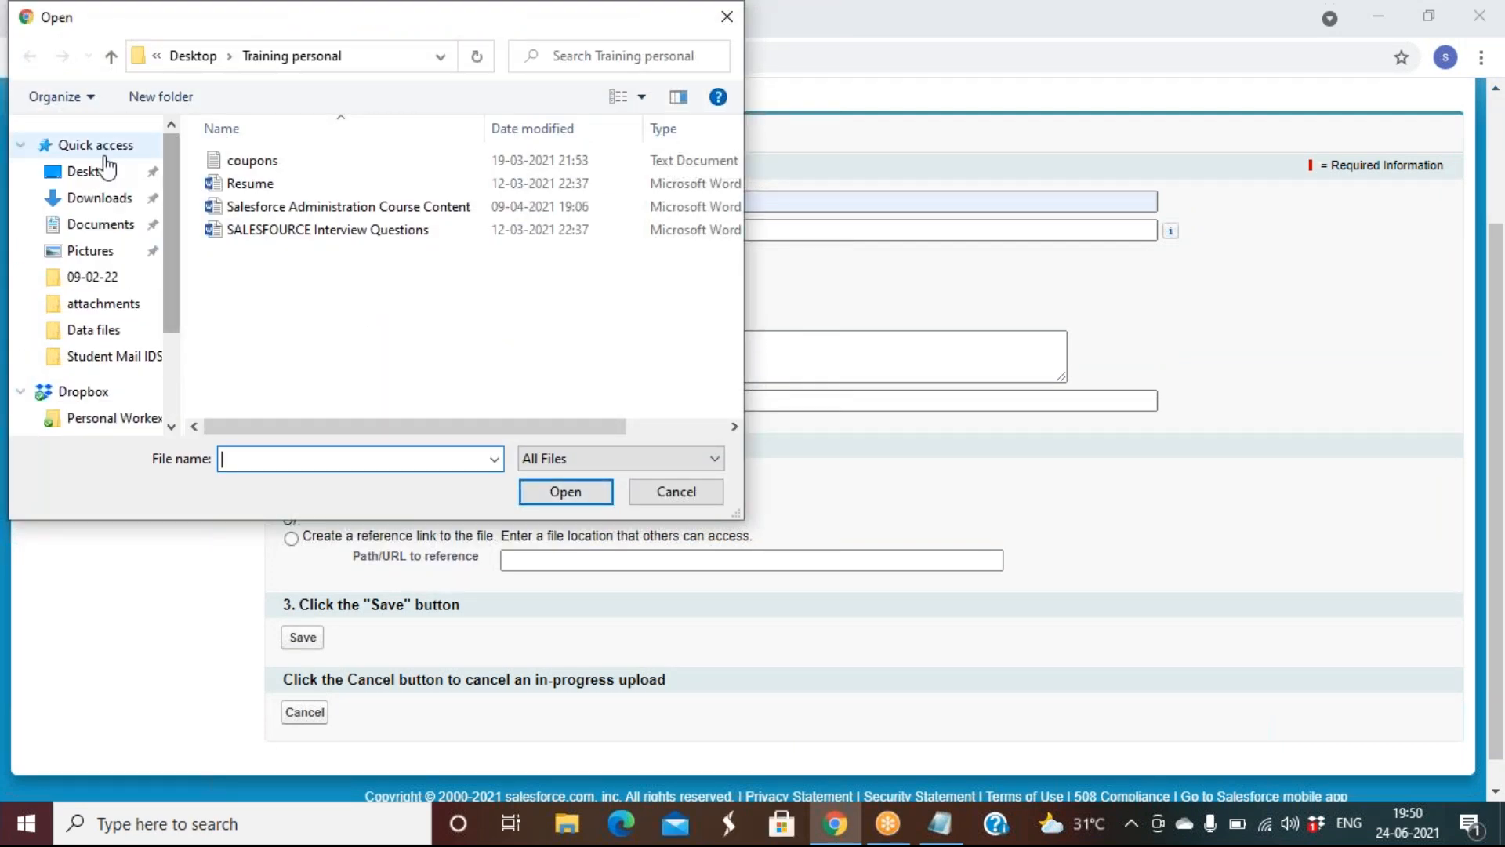
click(95, 172)
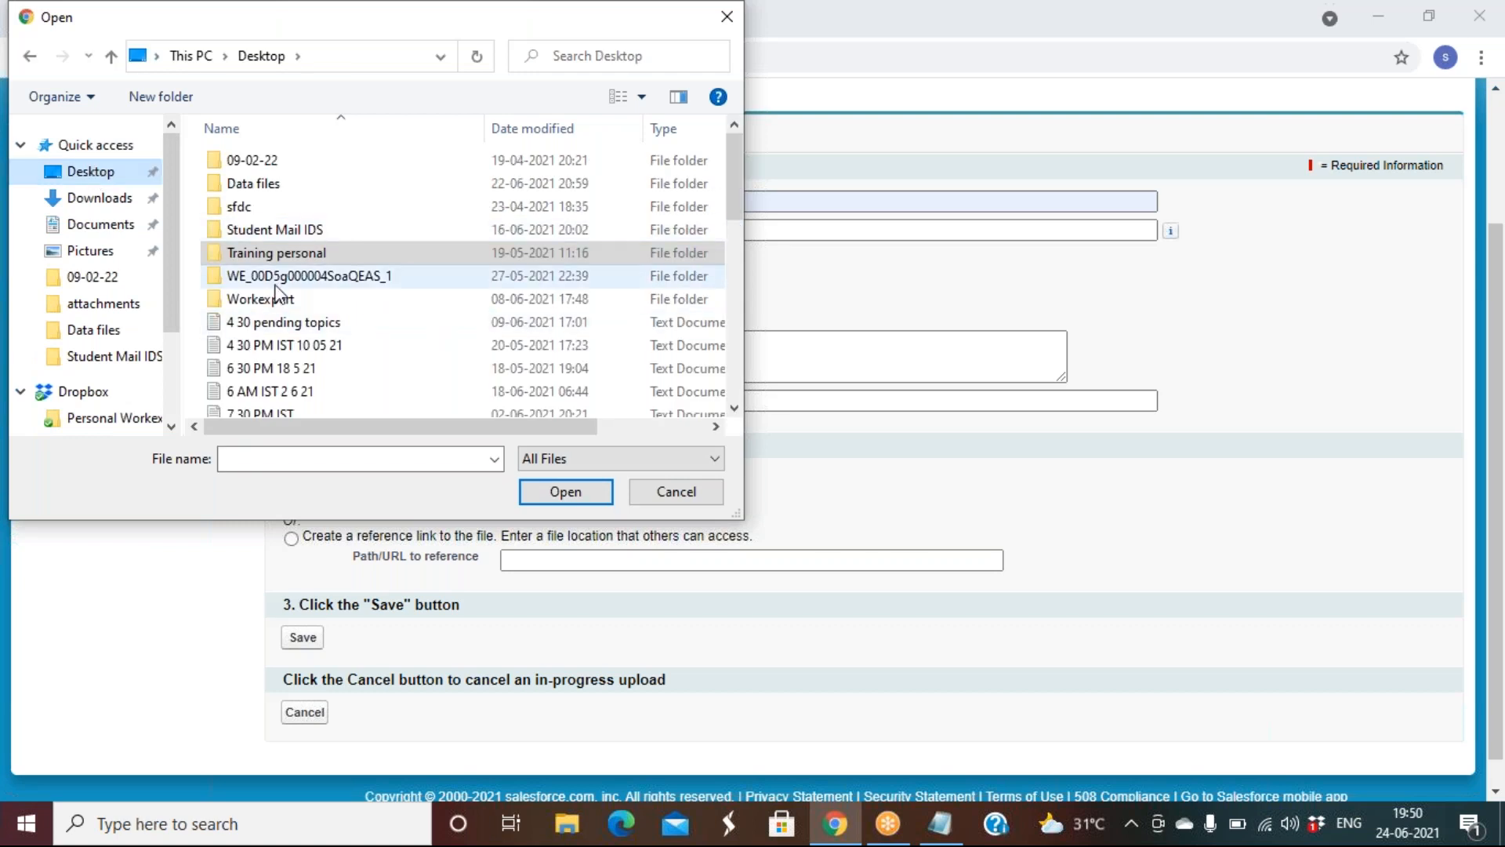
scroll(269, 296, down, 8)
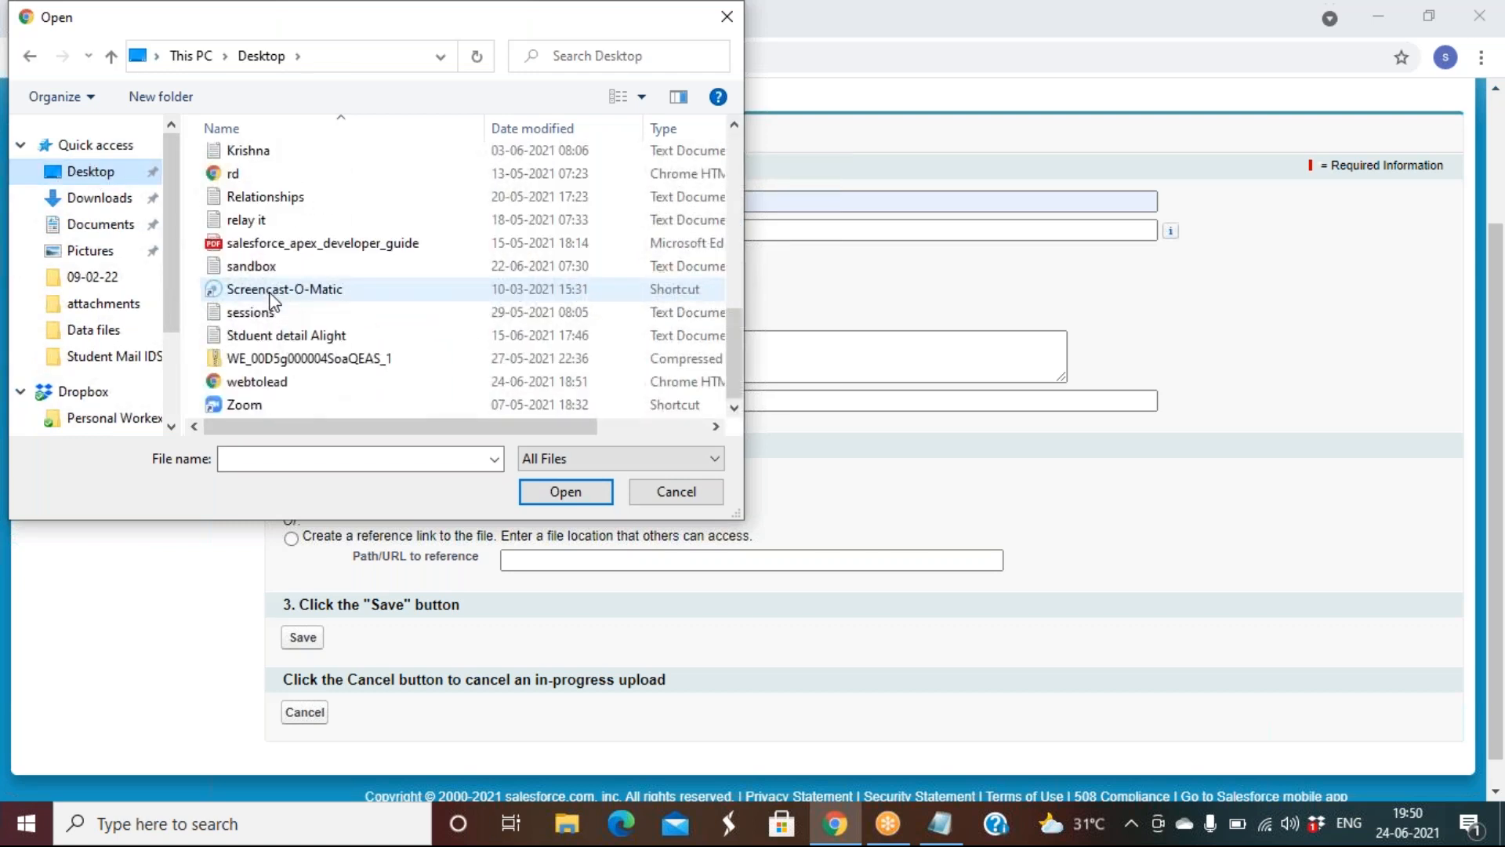
click(100, 200)
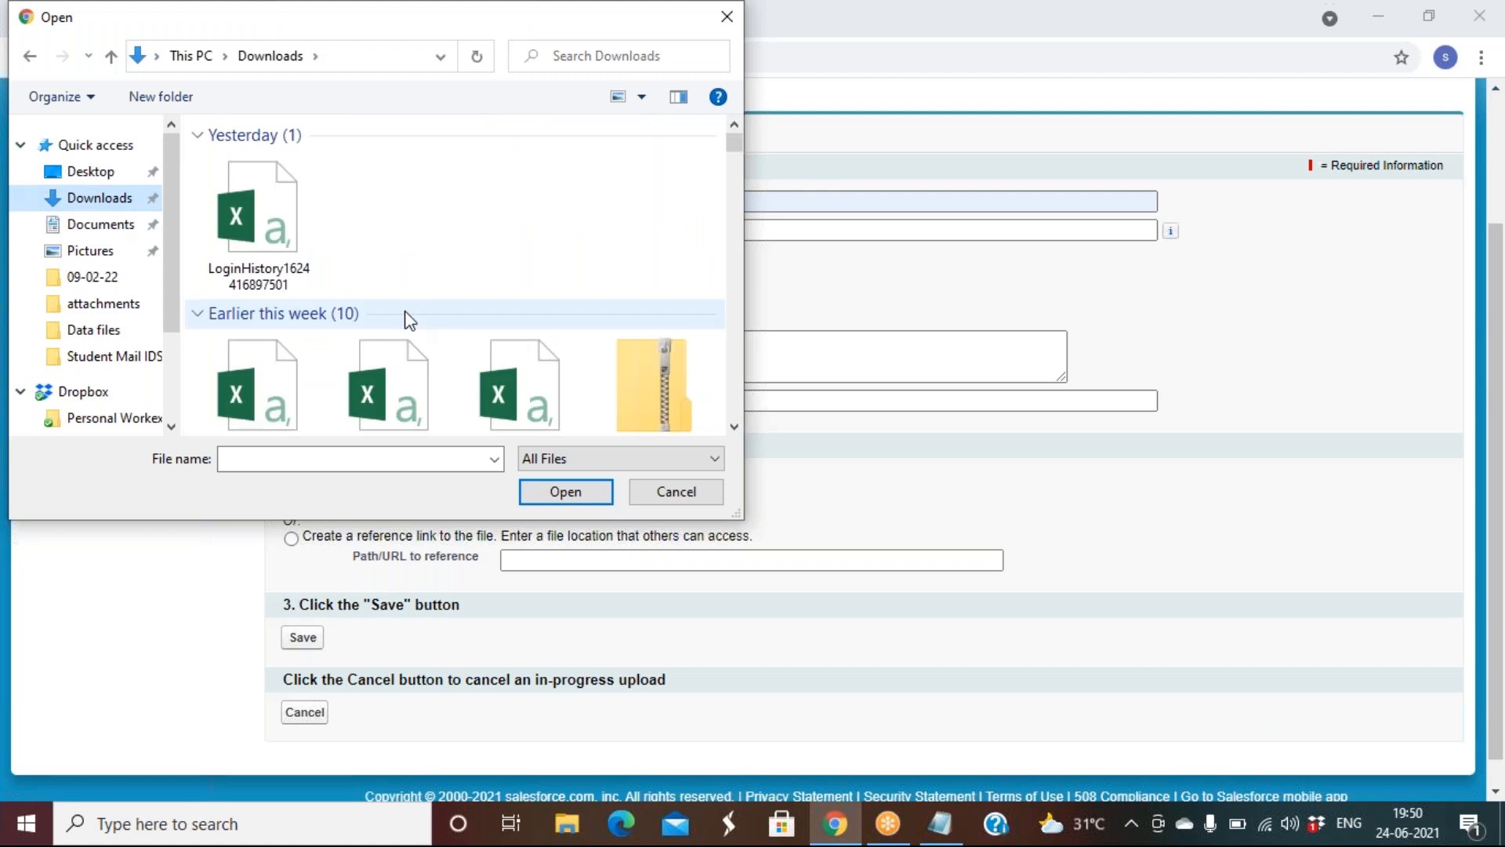
scroll(405, 314, down, 6)
scroll(405, 311, down, 10)
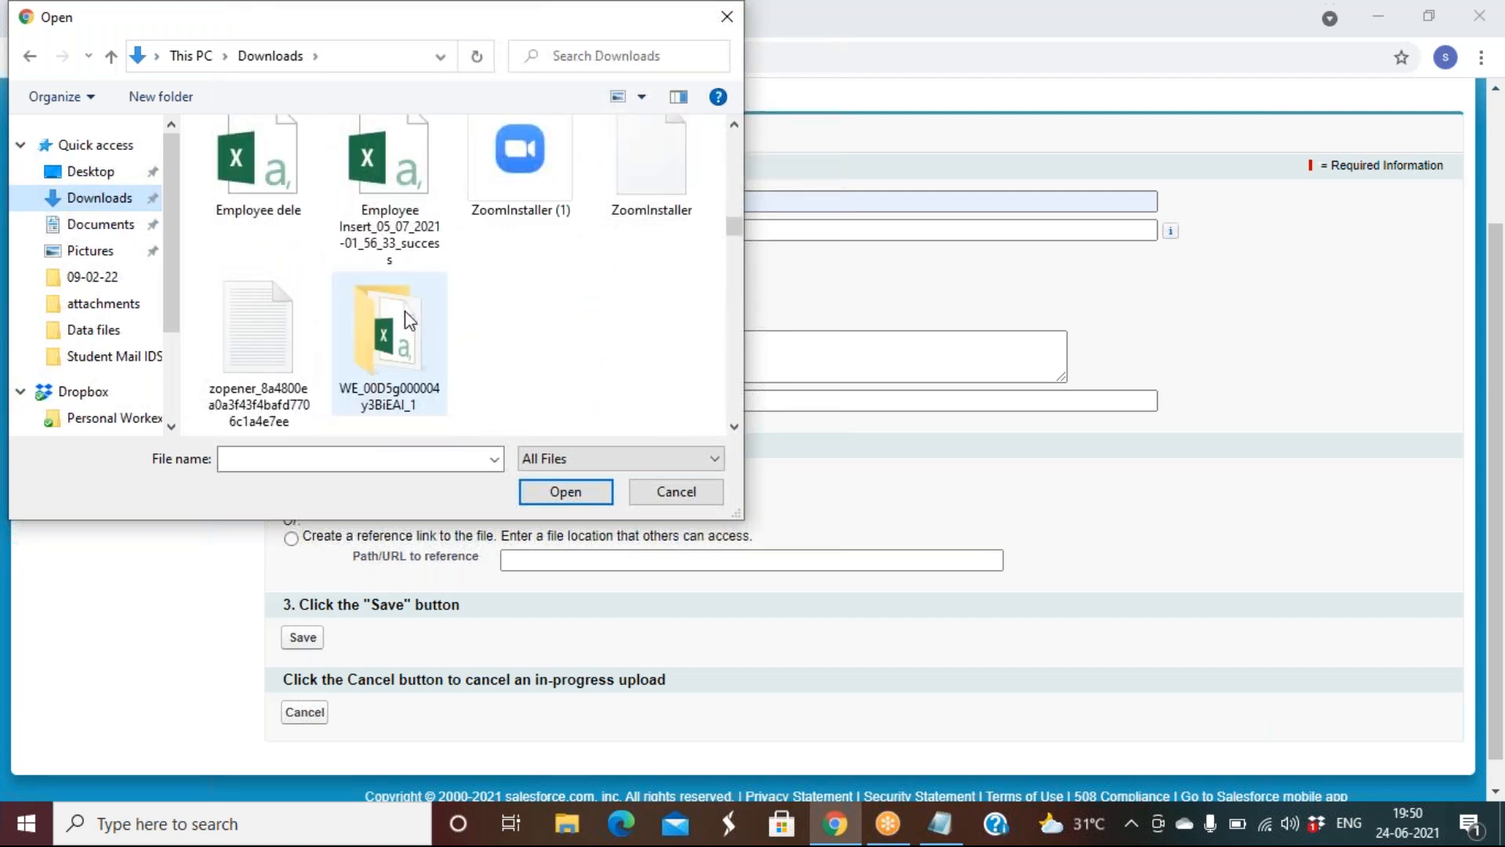
scroll(405, 310, down, 6)
scroll(404, 311, down, 3)
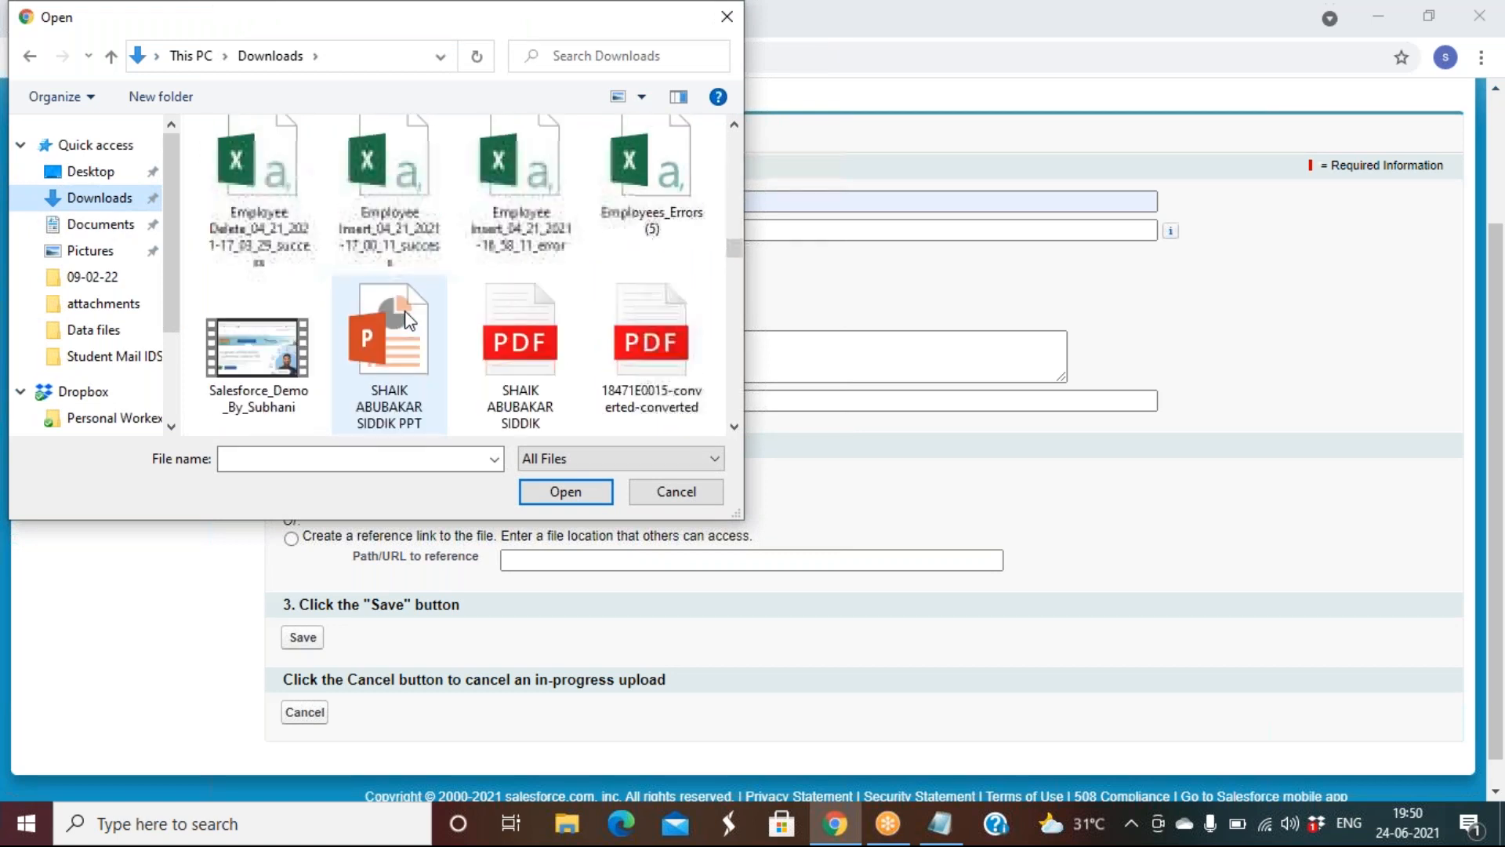
scroll(405, 310, down, 8)
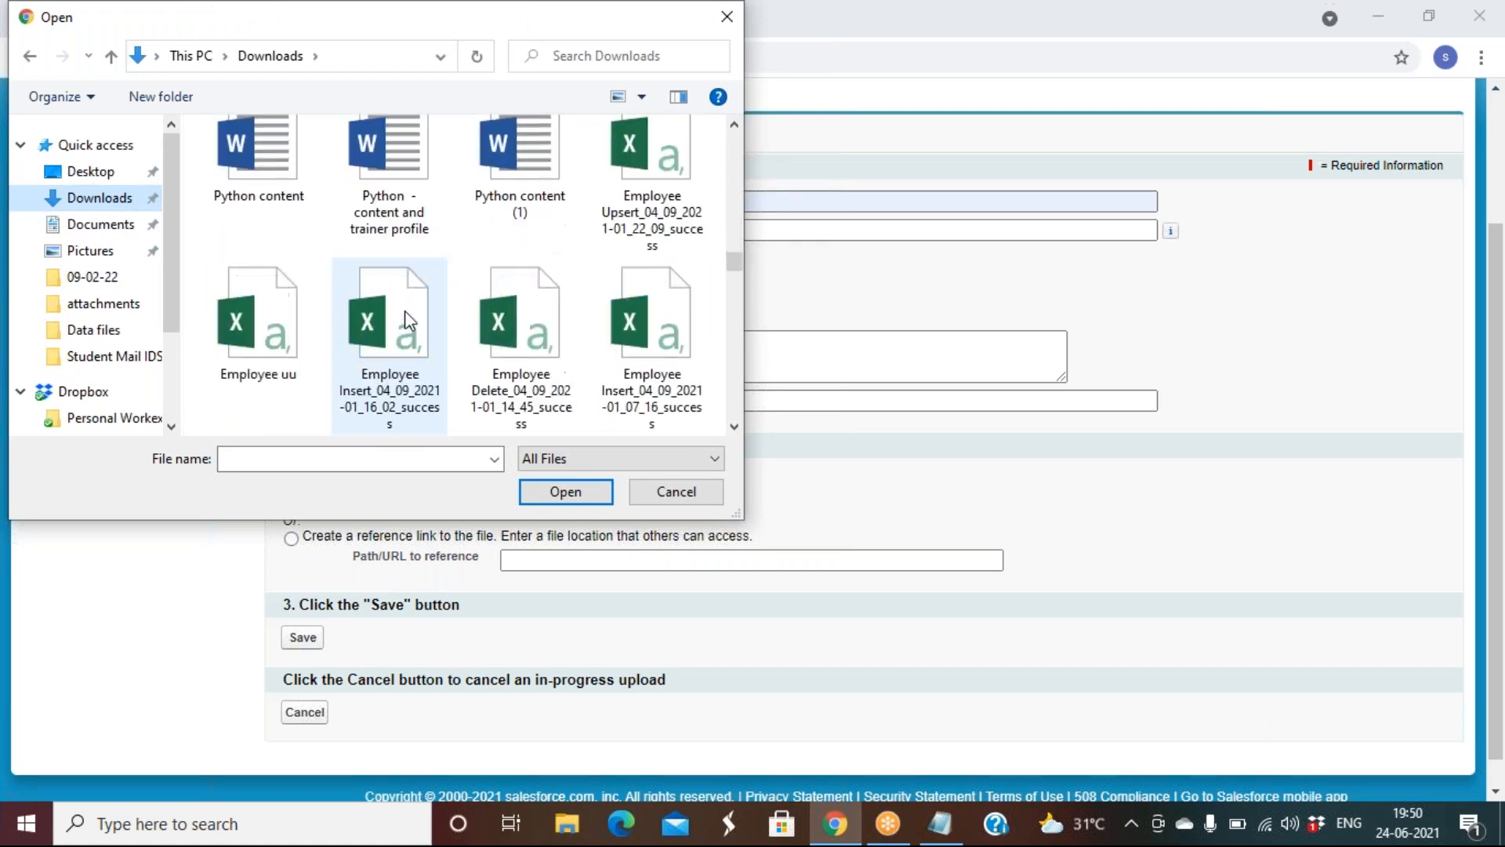
scroll(405, 310, down, 6)
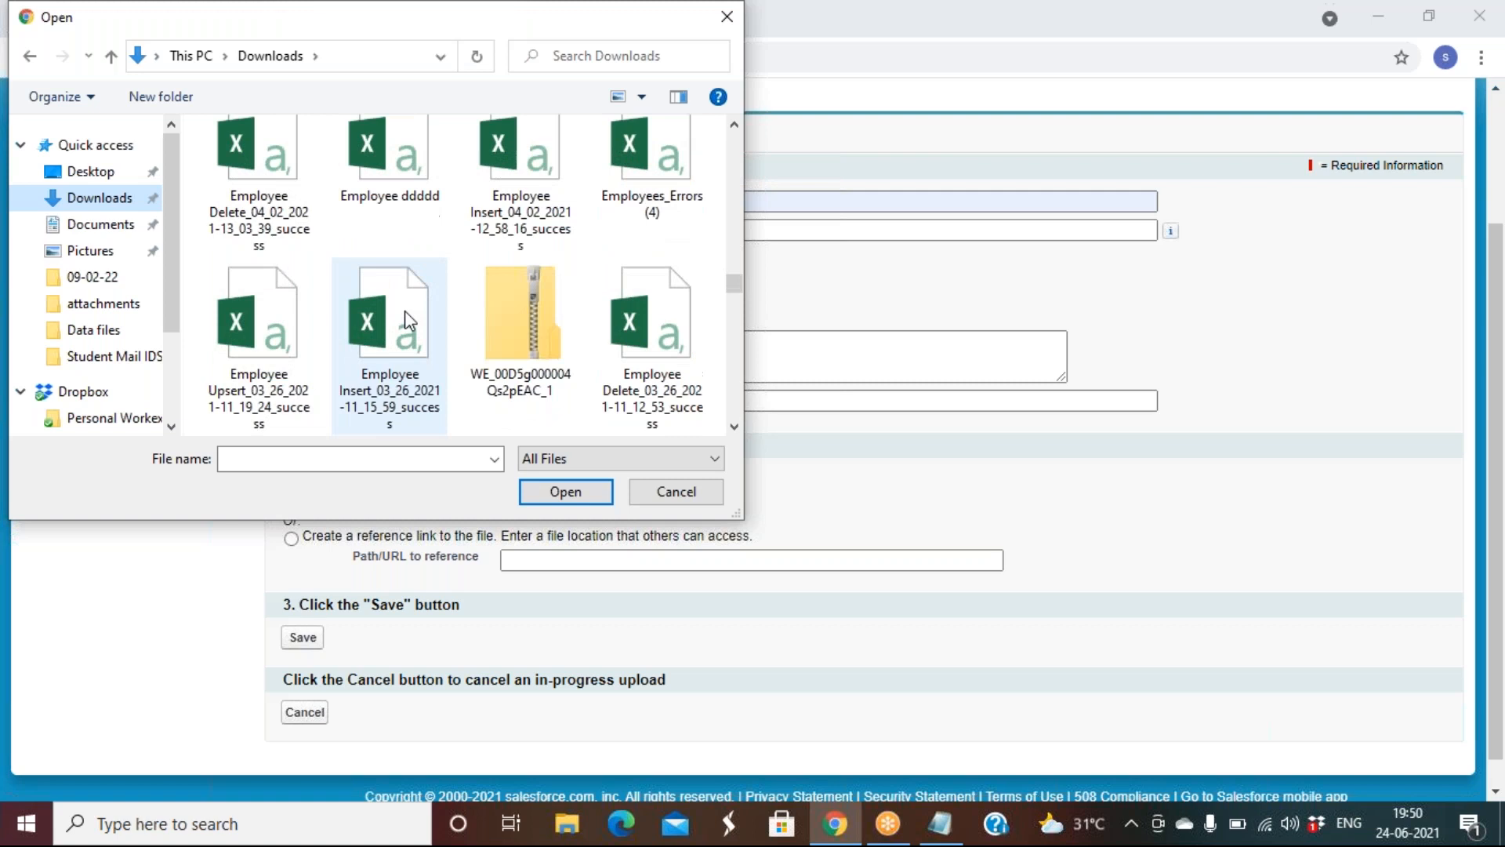
scroll(405, 310, down, 4)
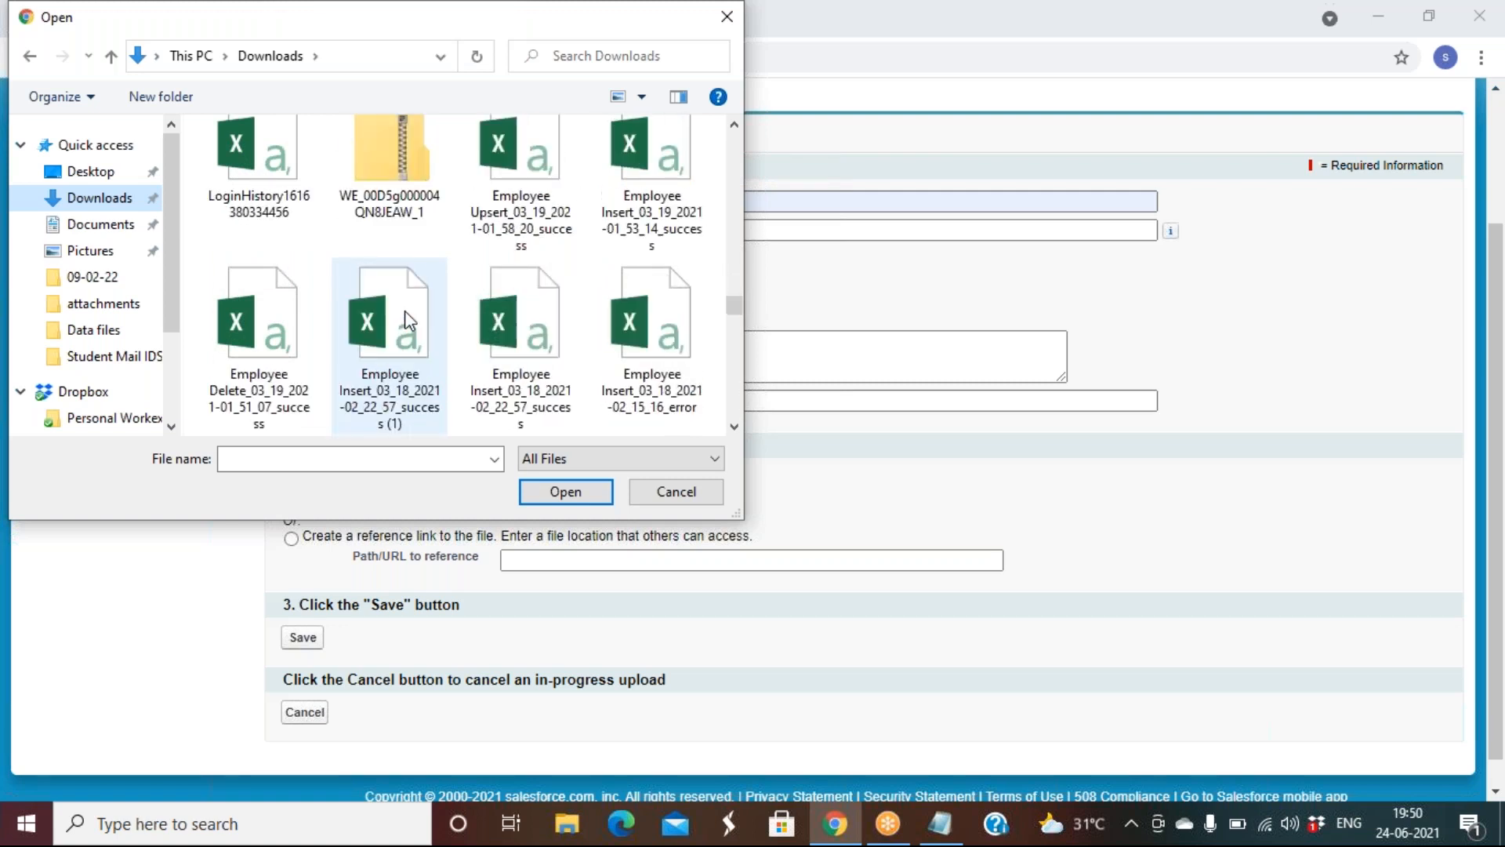
scroll(405, 310, down, 2)
click(404, 311)
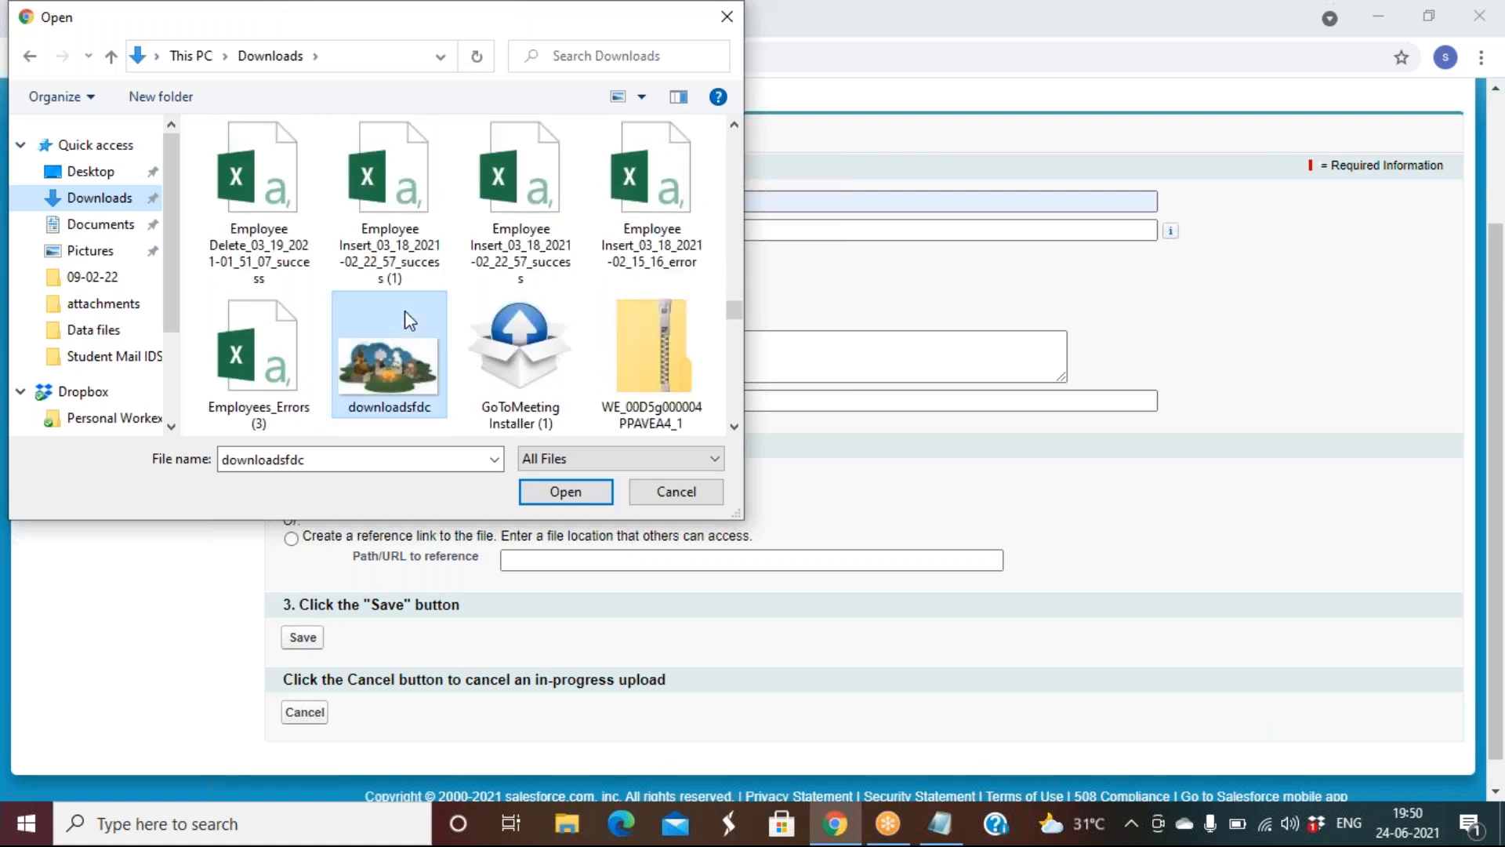
double_click(404, 311)
Save the Logo document and close the employee records tab
scroll(849, 557, down, 1)
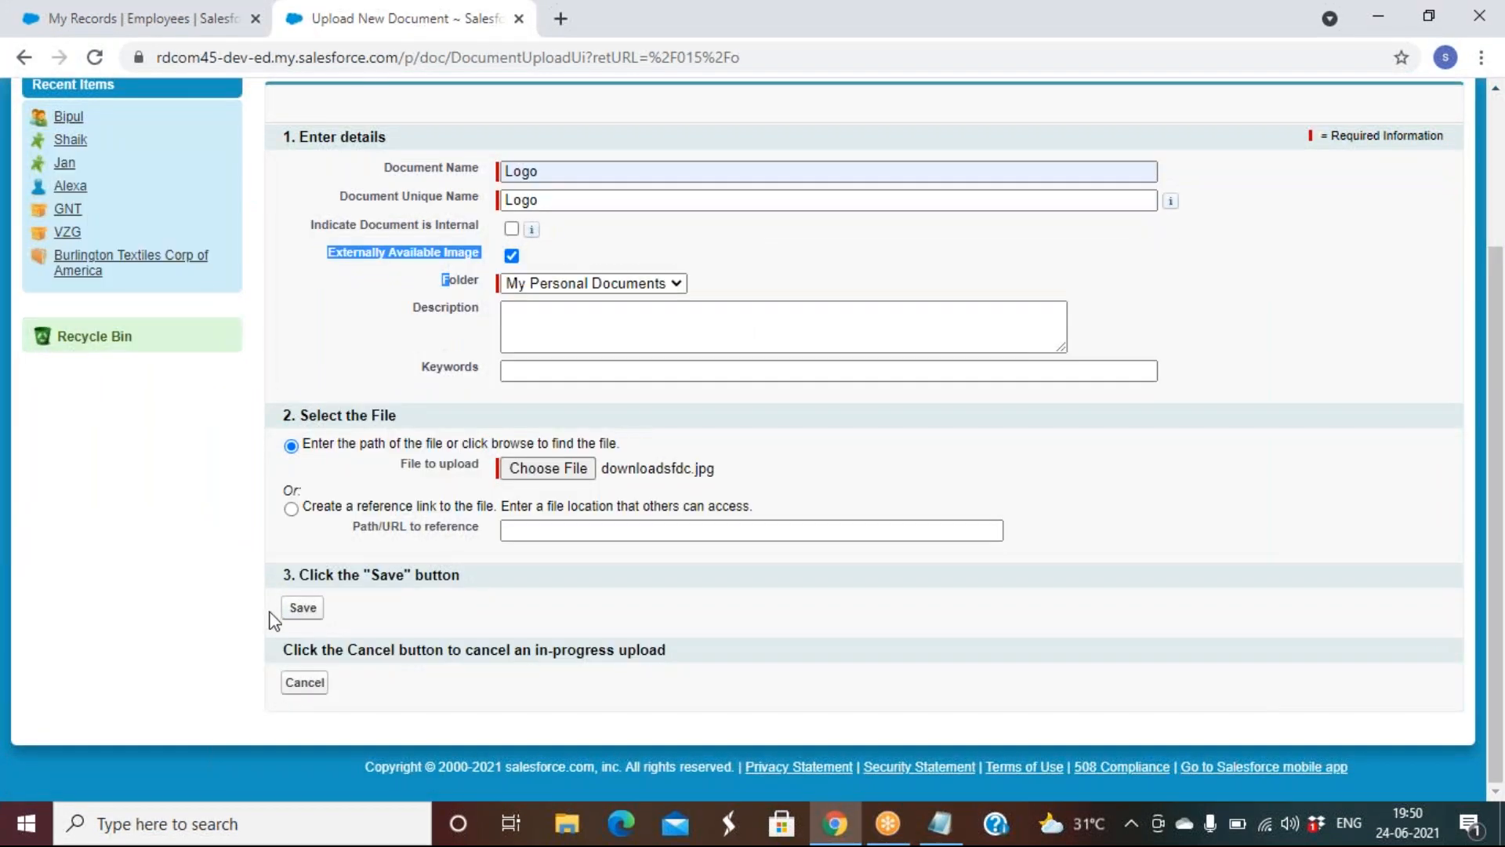
click(303, 607)
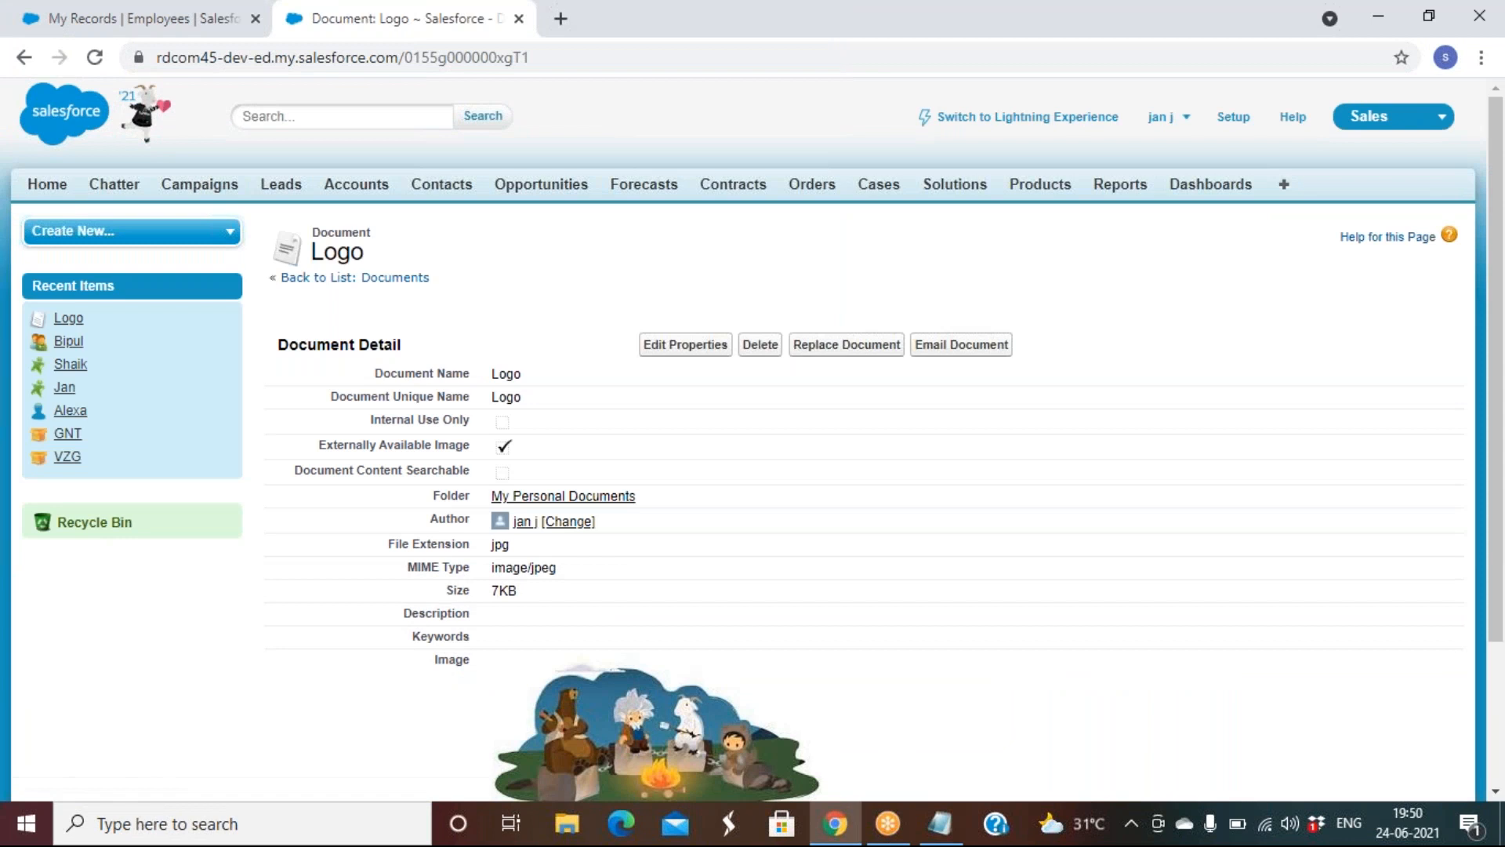
scroll(979, 651, down, 3)
scroll(983, 657, up, 3)
click(256, 18)
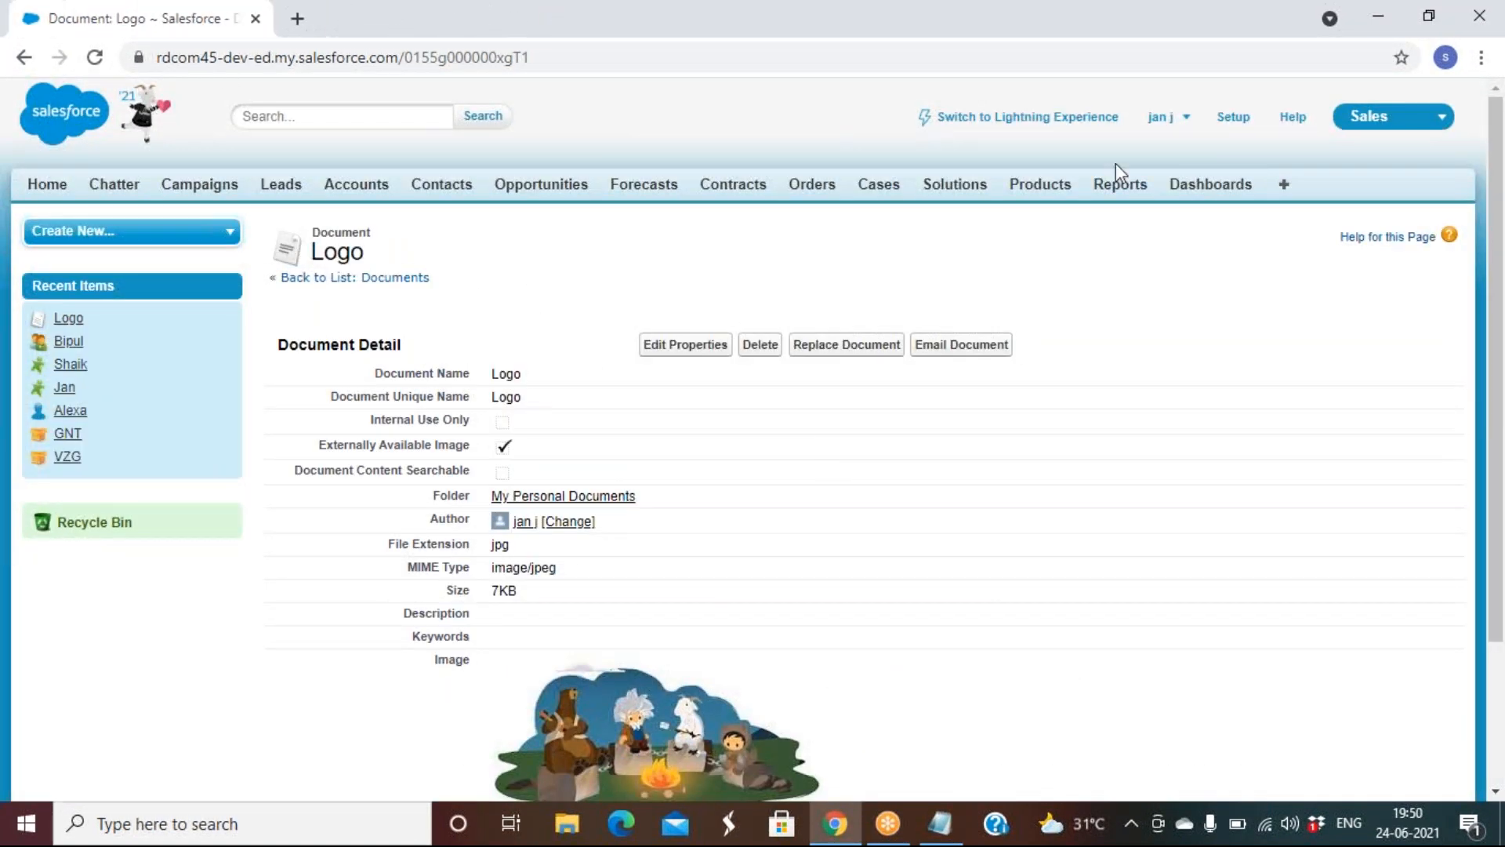
Return to Lightning Setup and open the Classic Letterheads list via a Quick Find search for 'letter'
click(1028, 117)
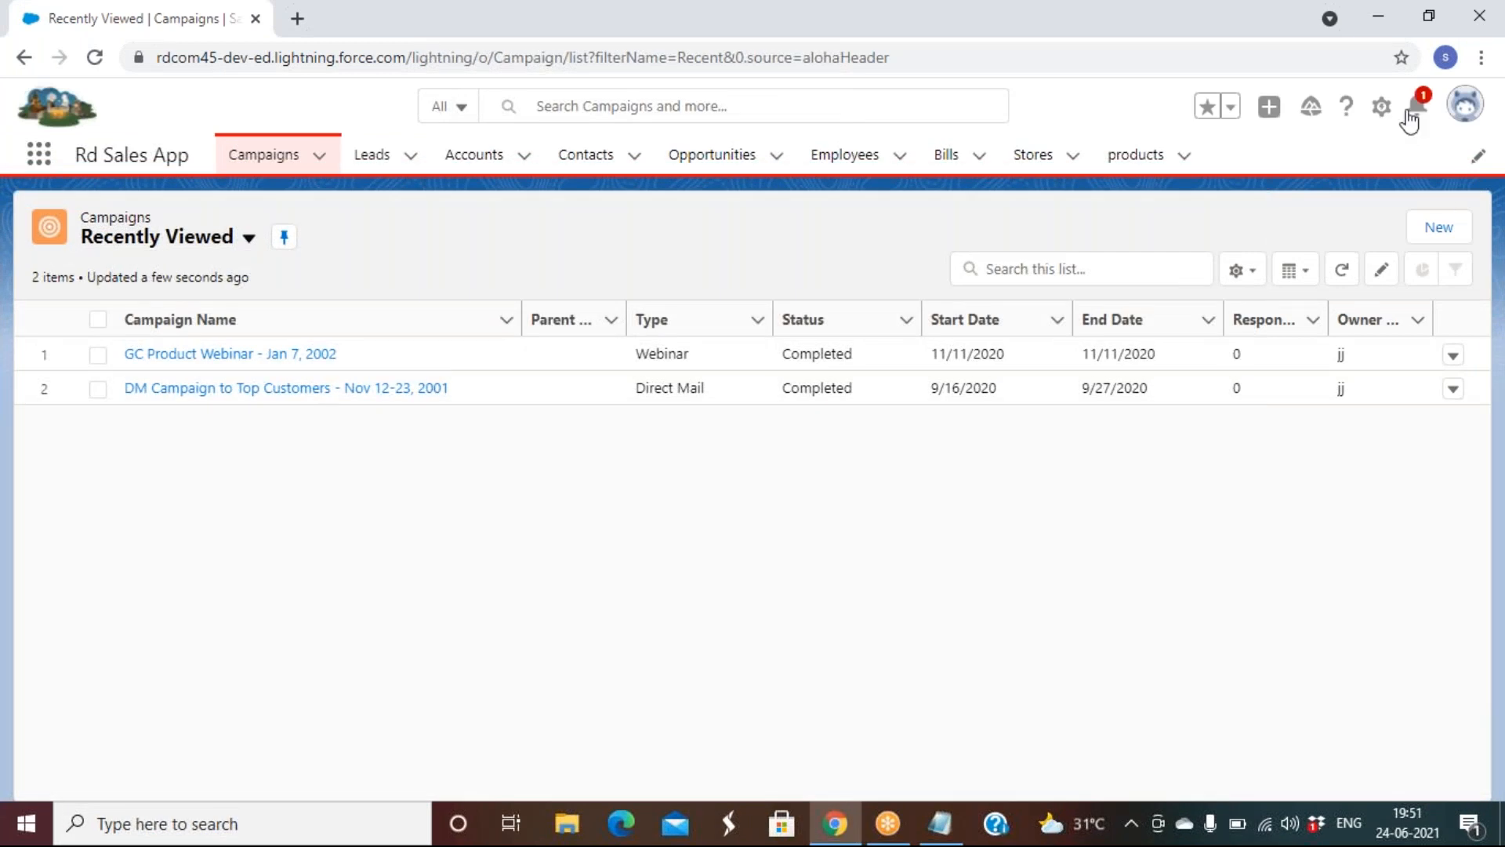
click(1381, 108)
click(1332, 179)
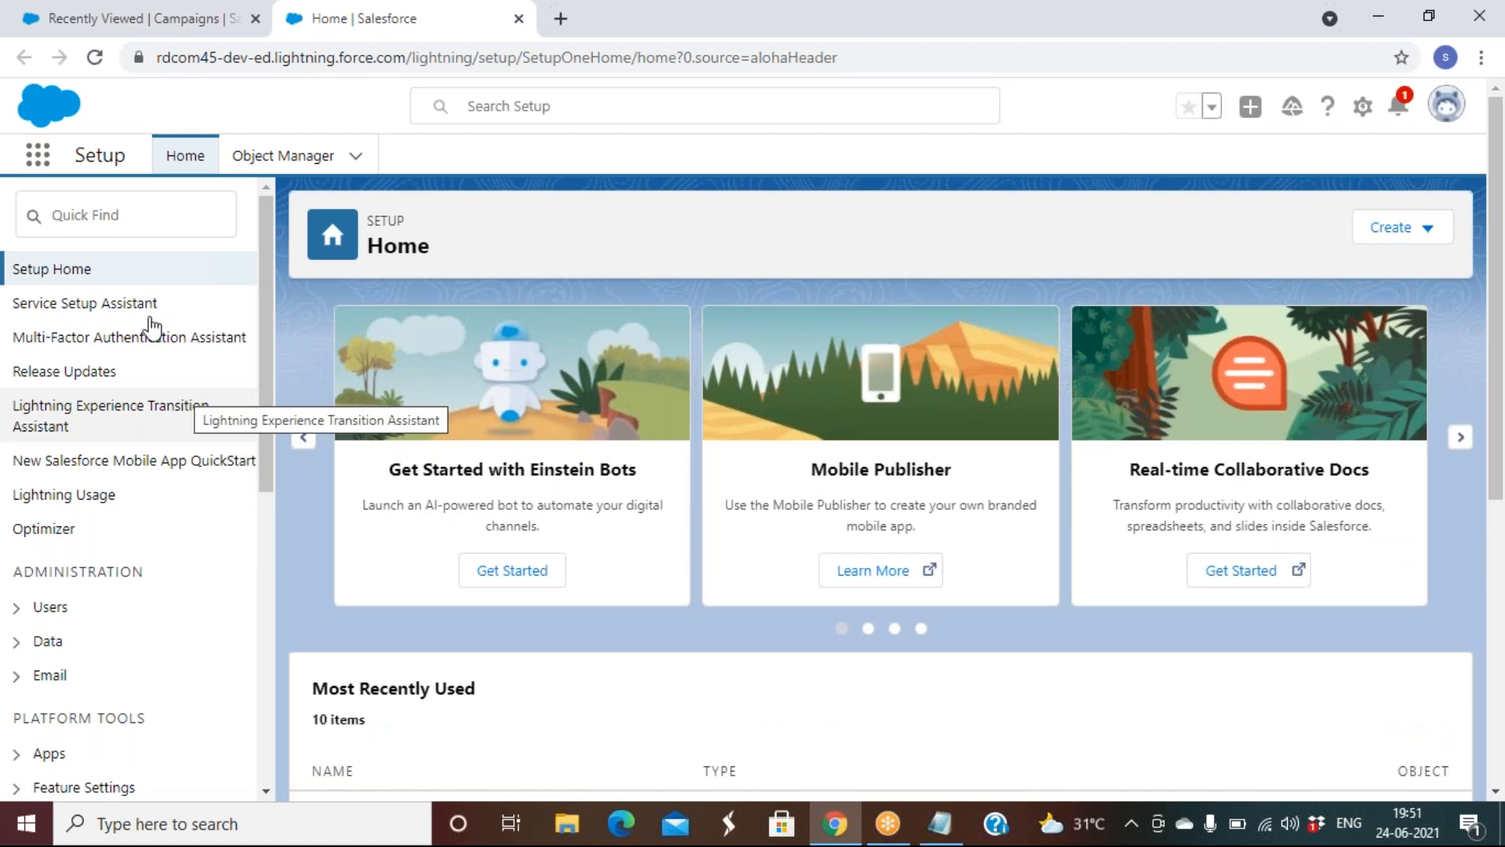
click(169, 213)
text(le)
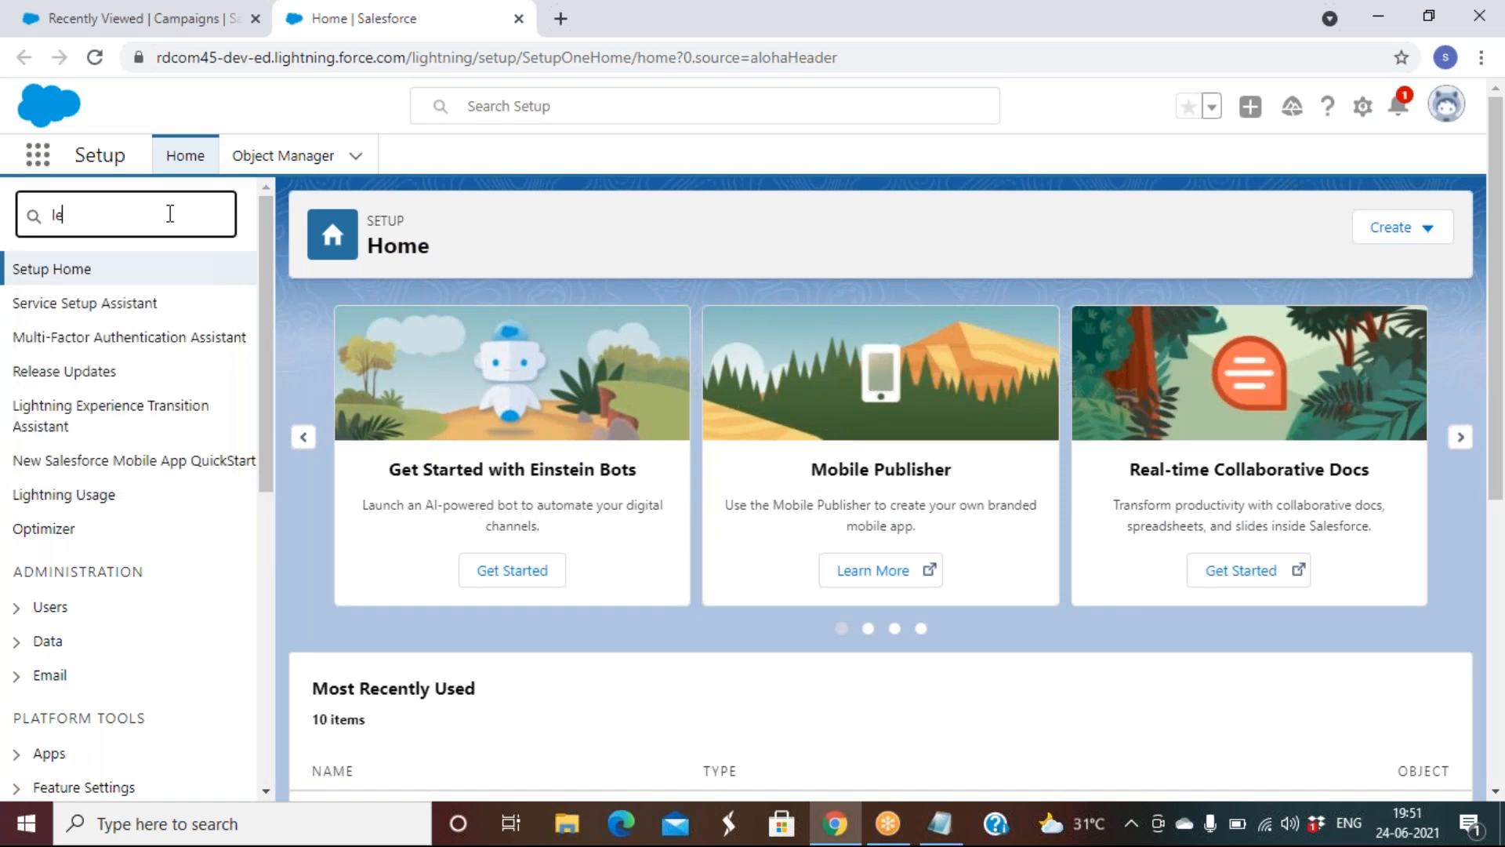
text(tter)
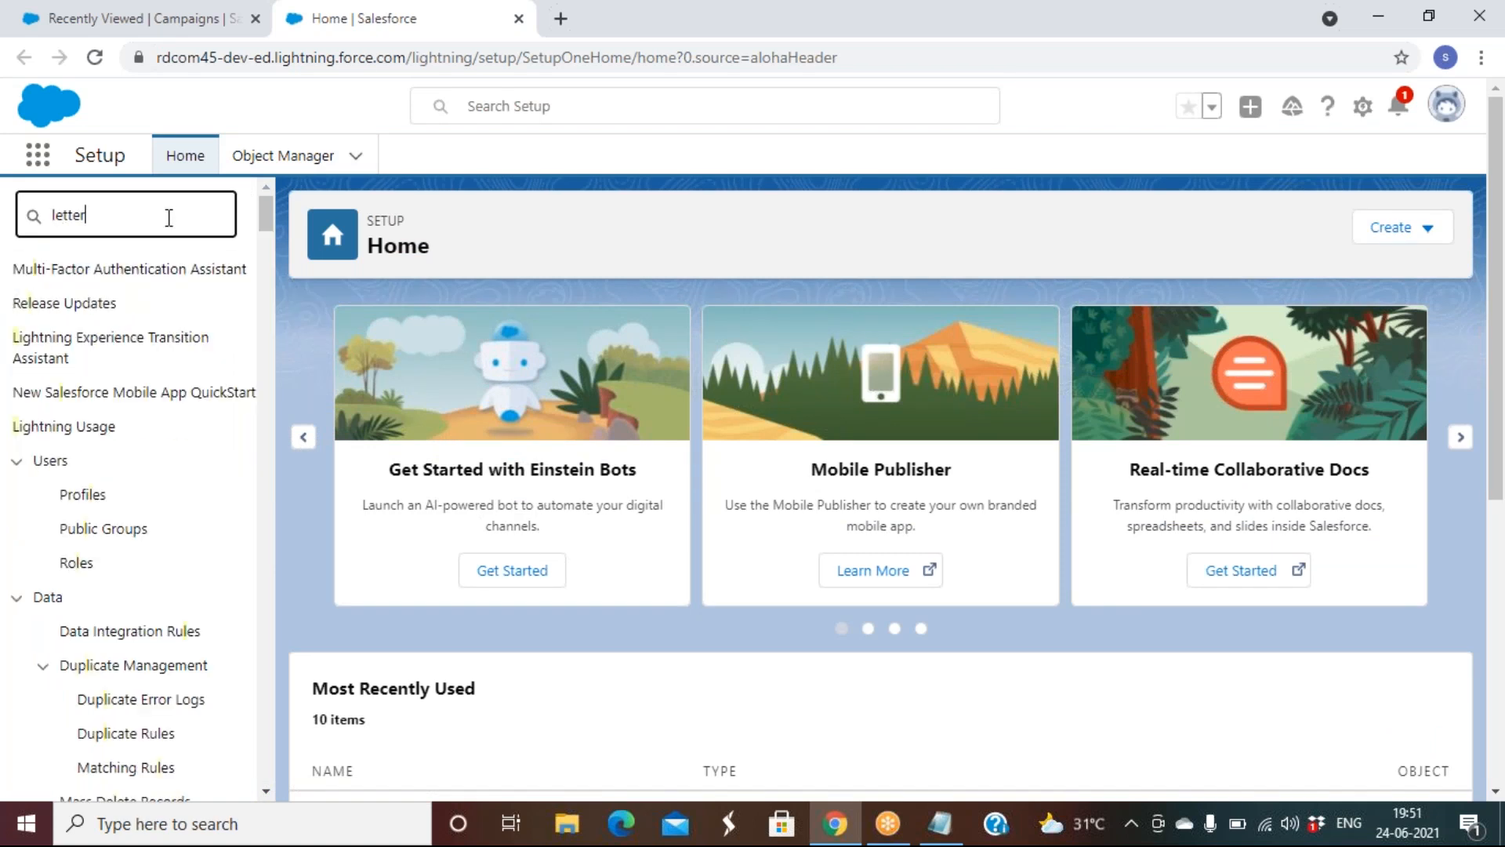
click(142, 314)
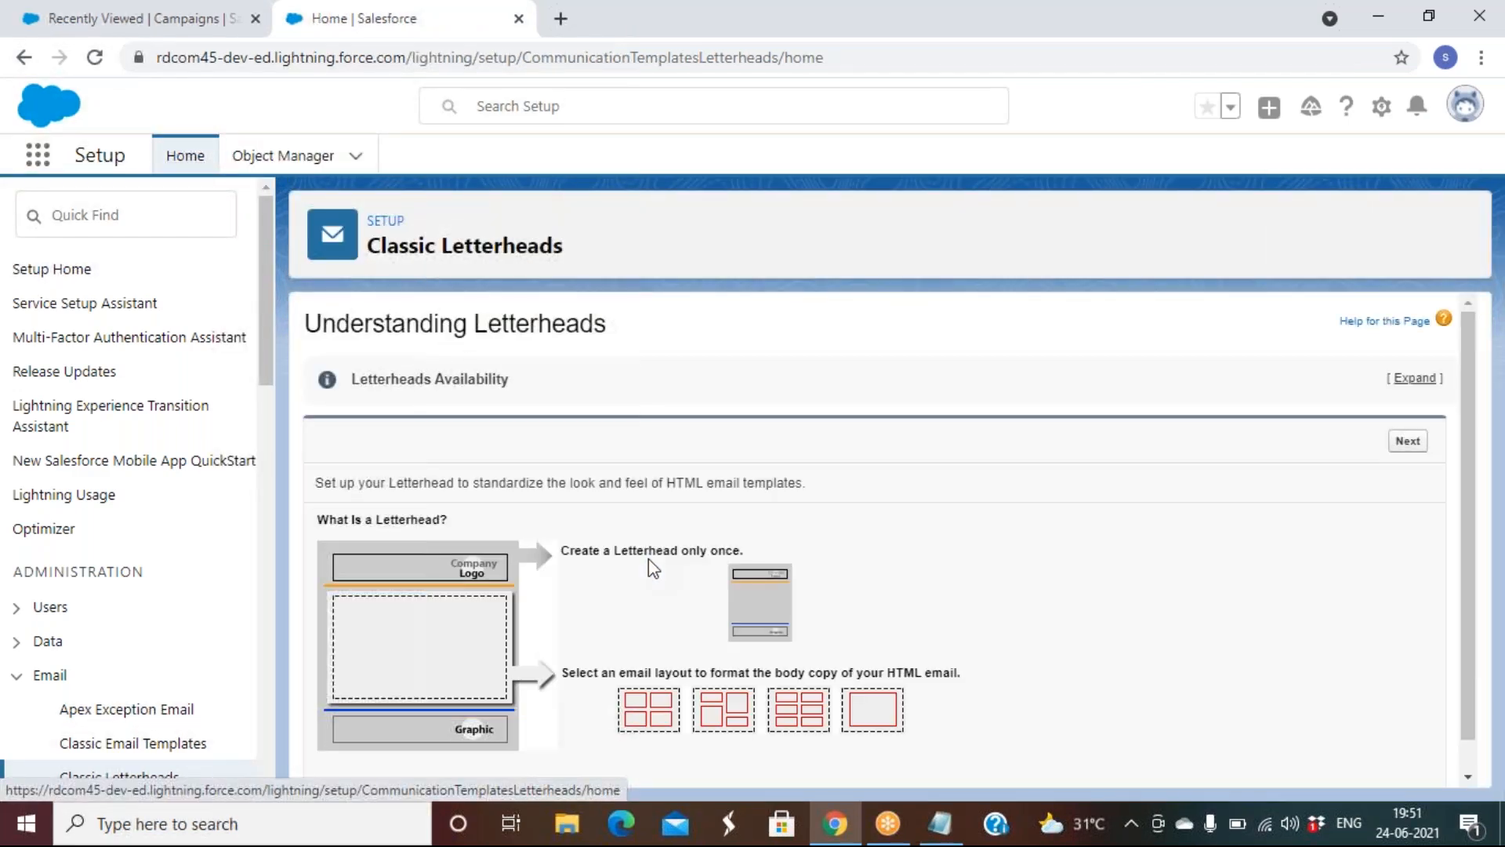
scroll(648, 558, down, 1)
click(1394, 413)
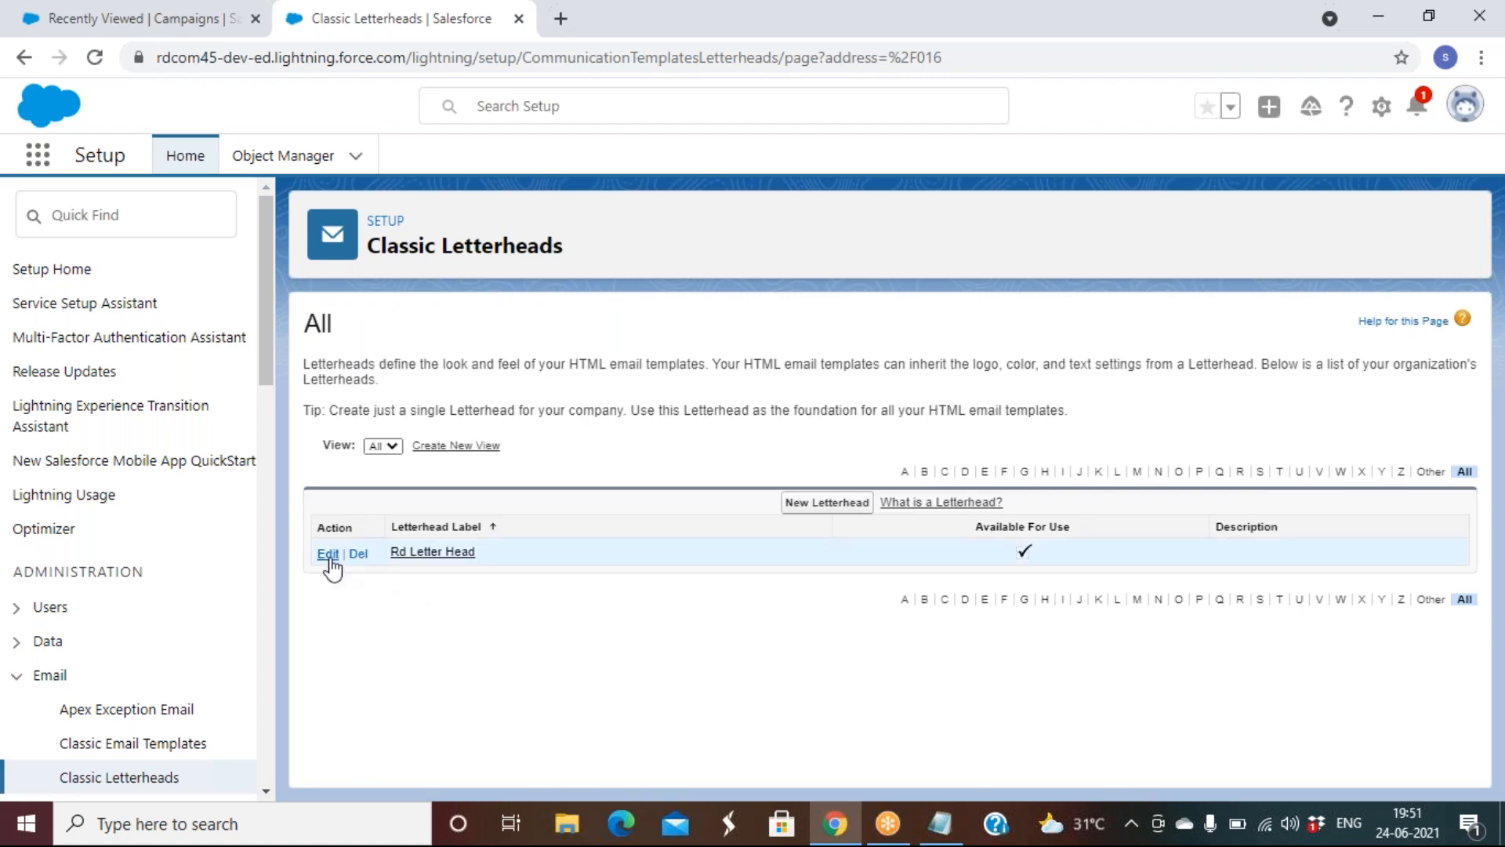
Open Rd Letter Head's layout editor and place the Logo image in the header
click(328, 555)
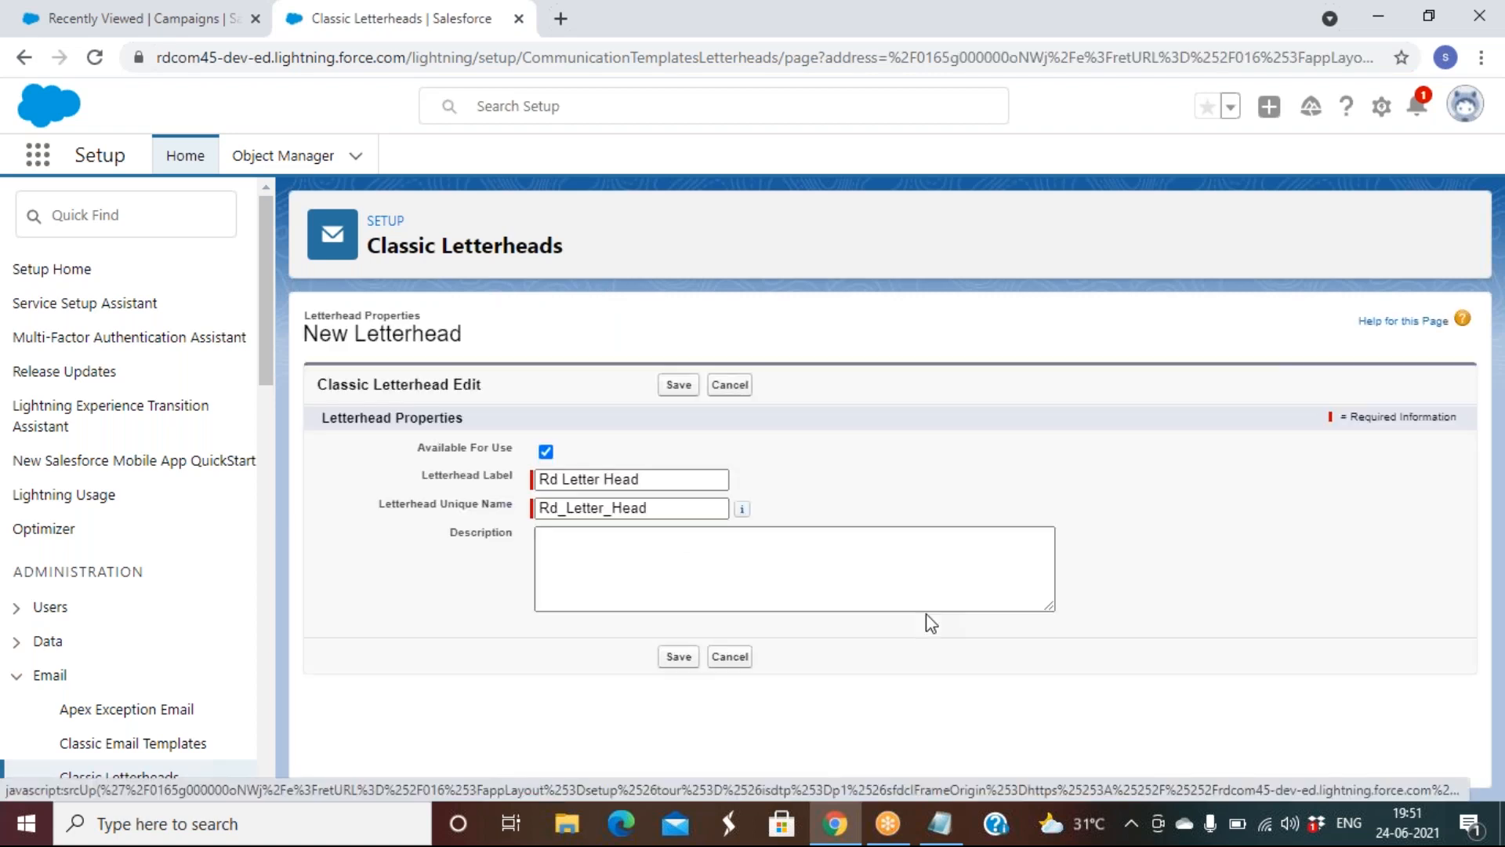
click(675, 385)
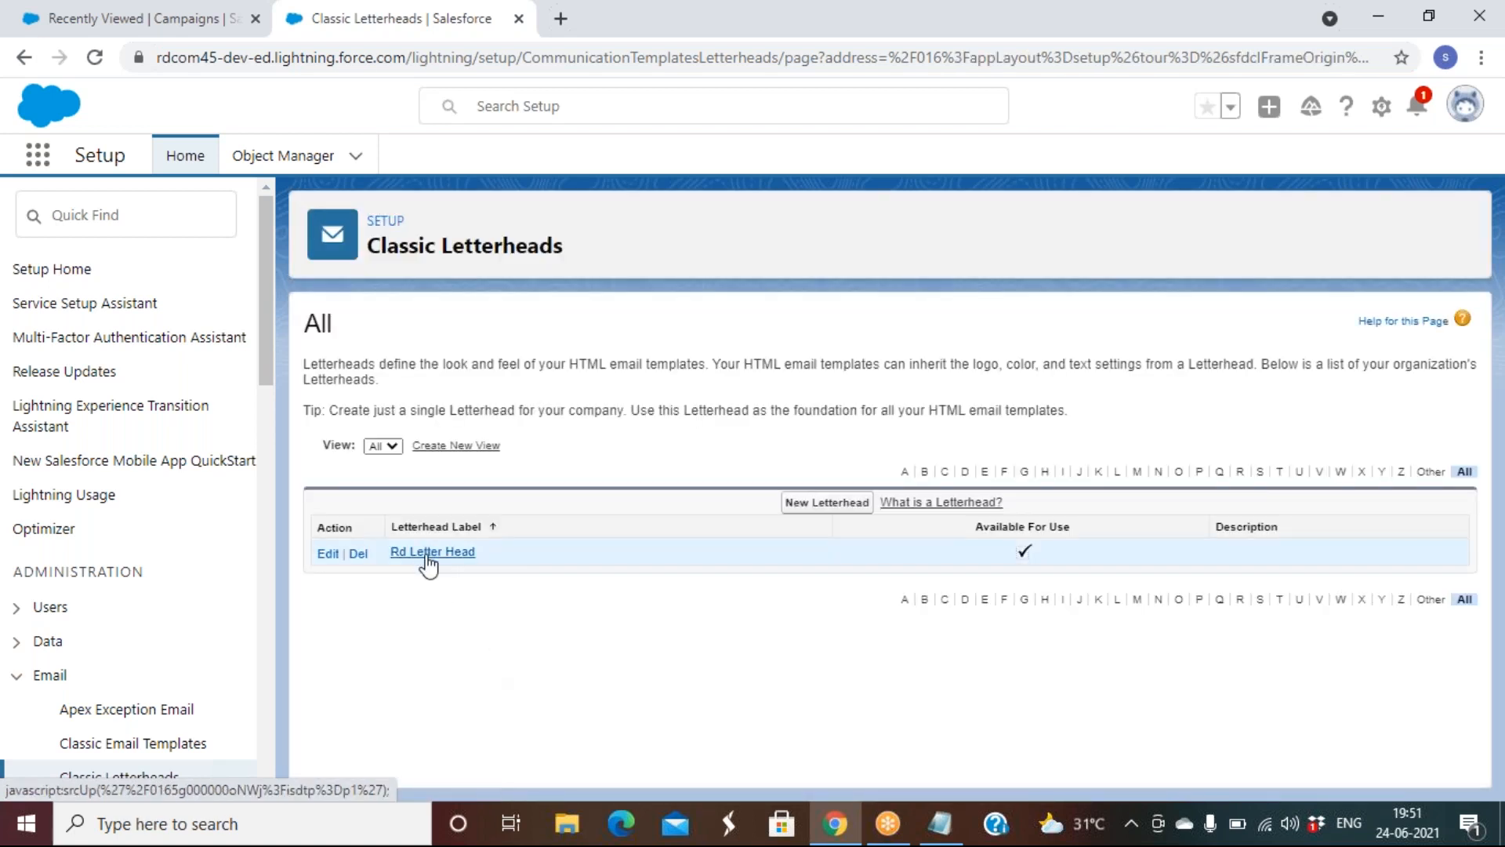
click(428, 562)
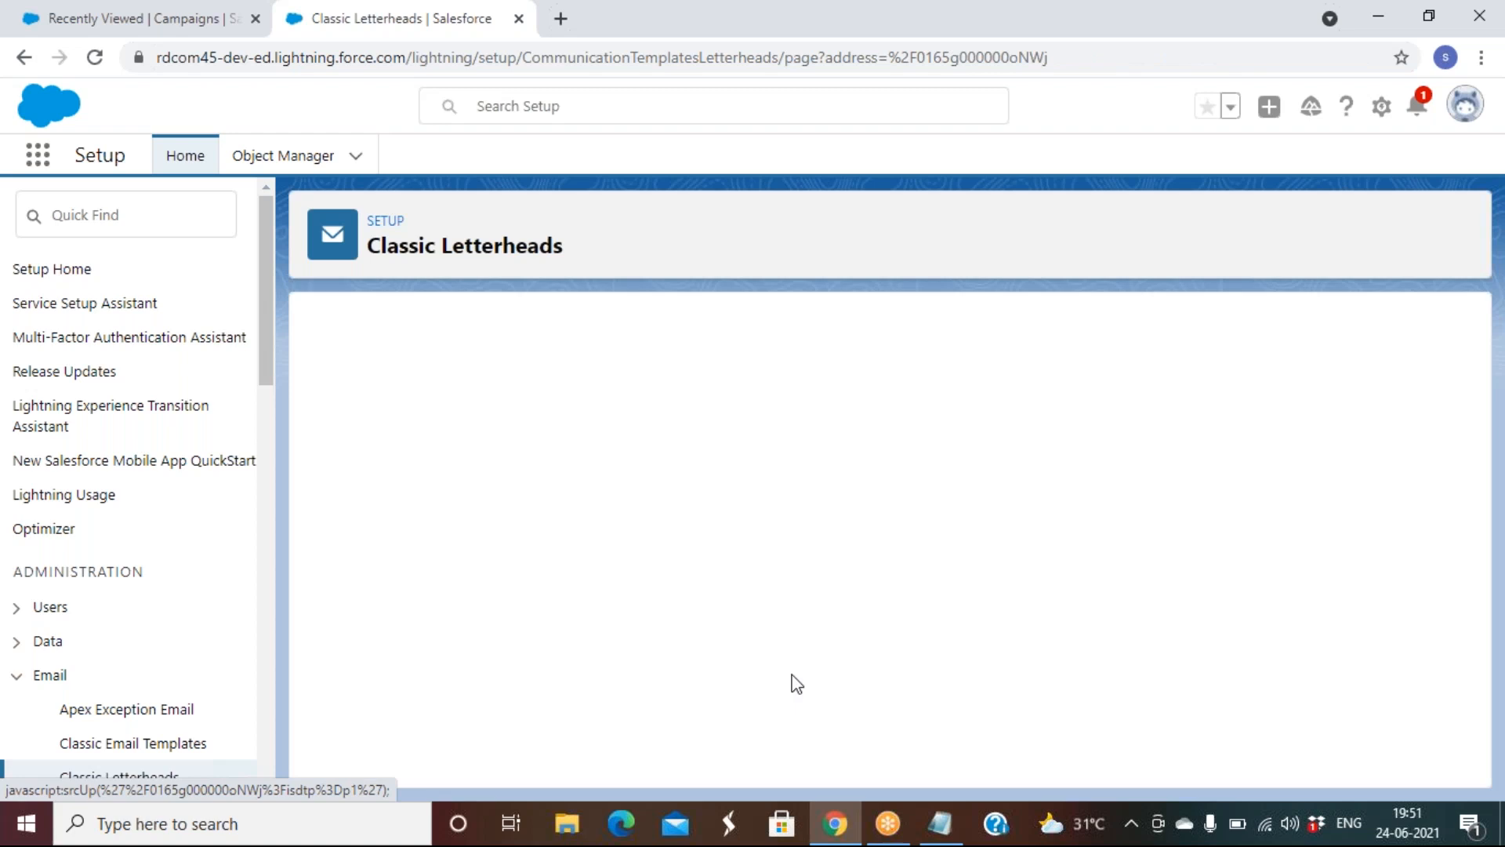
scroll(745, 541, down, 1)
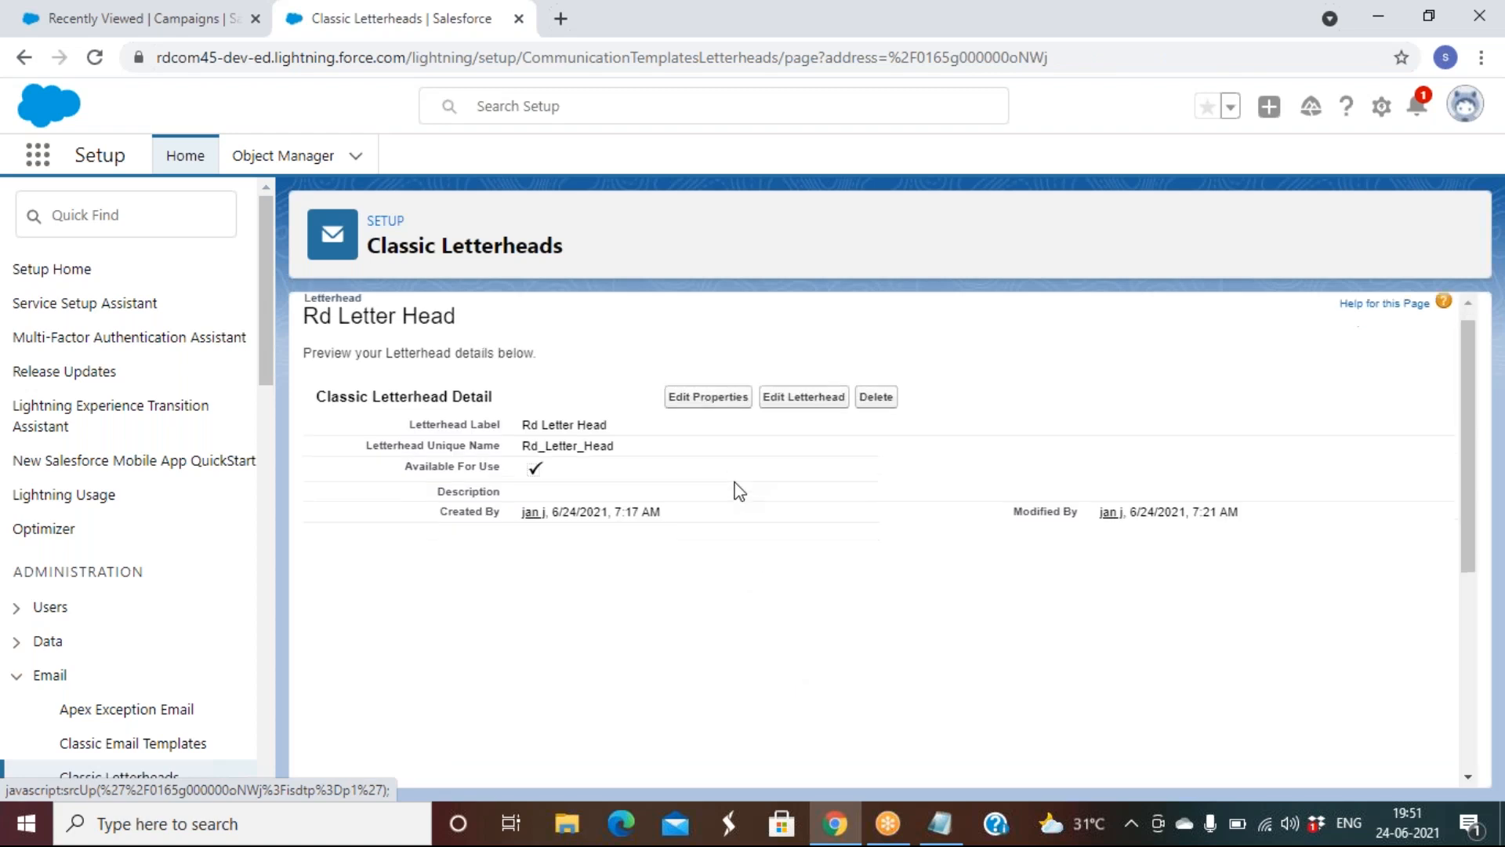
click(702, 303)
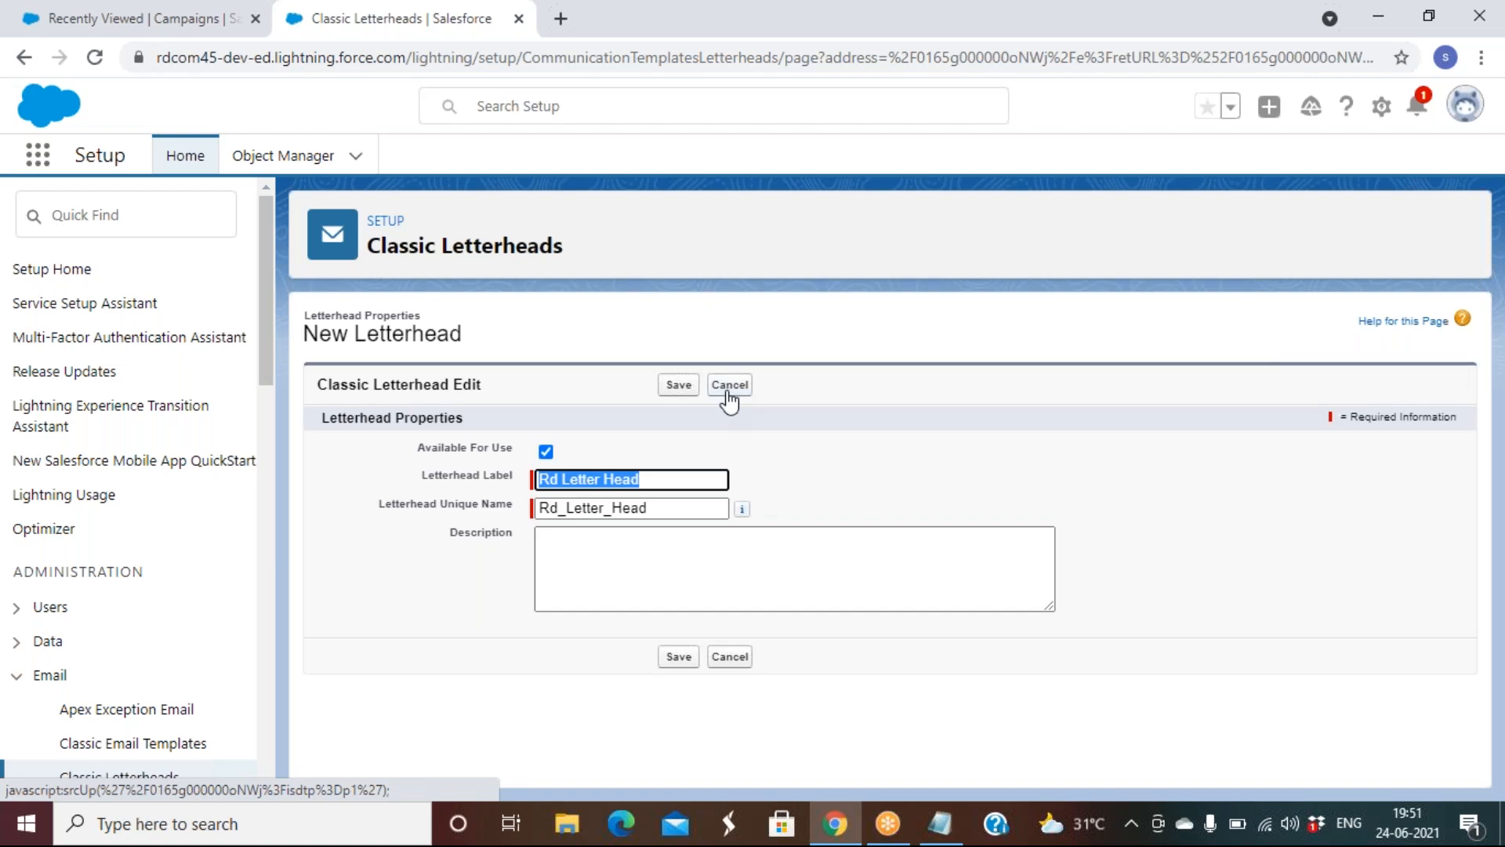
click(729, 387)
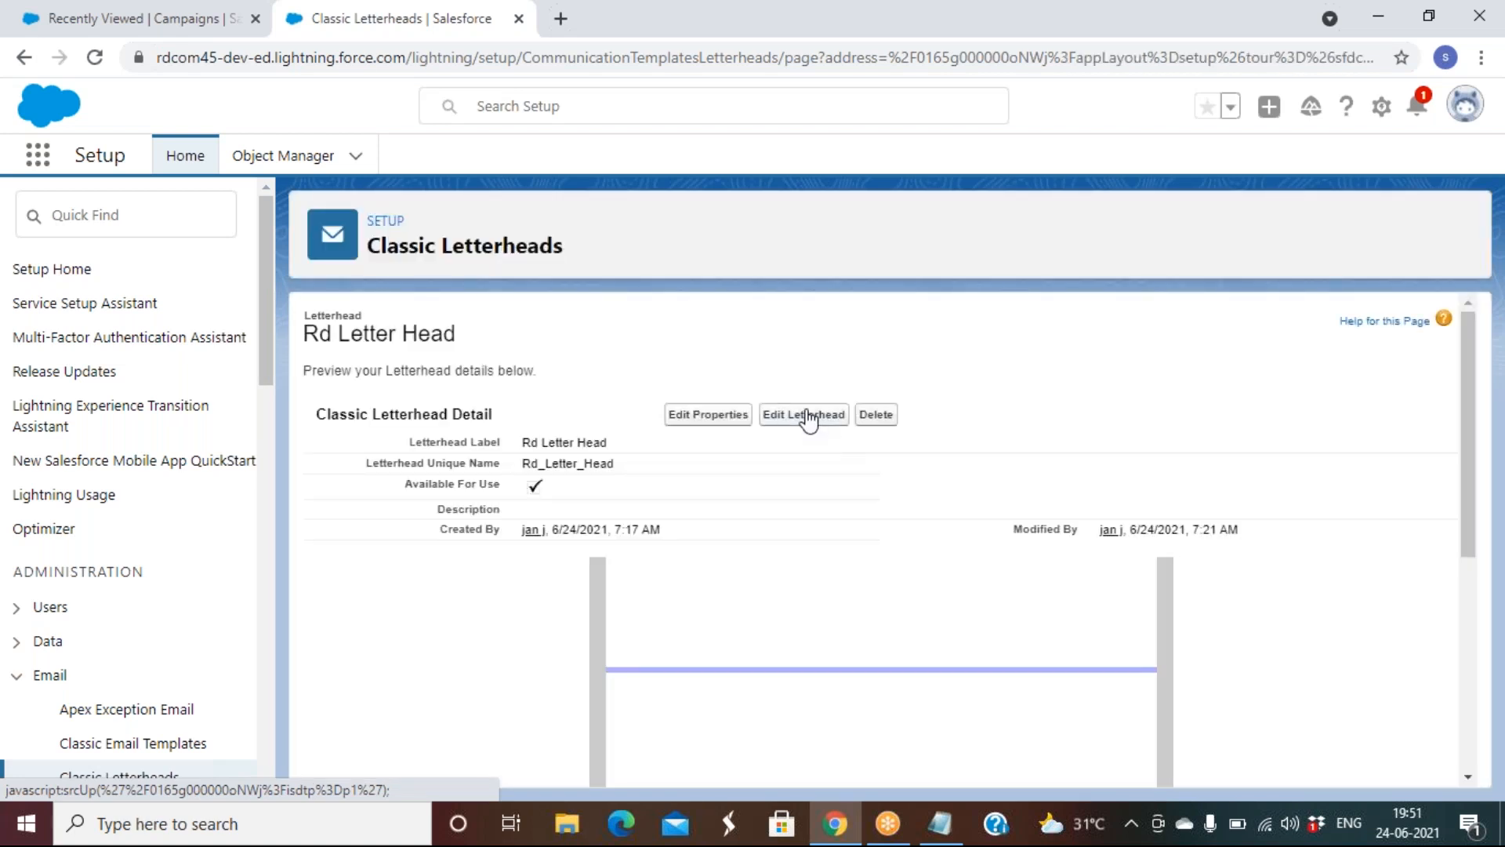
click(809, 420)
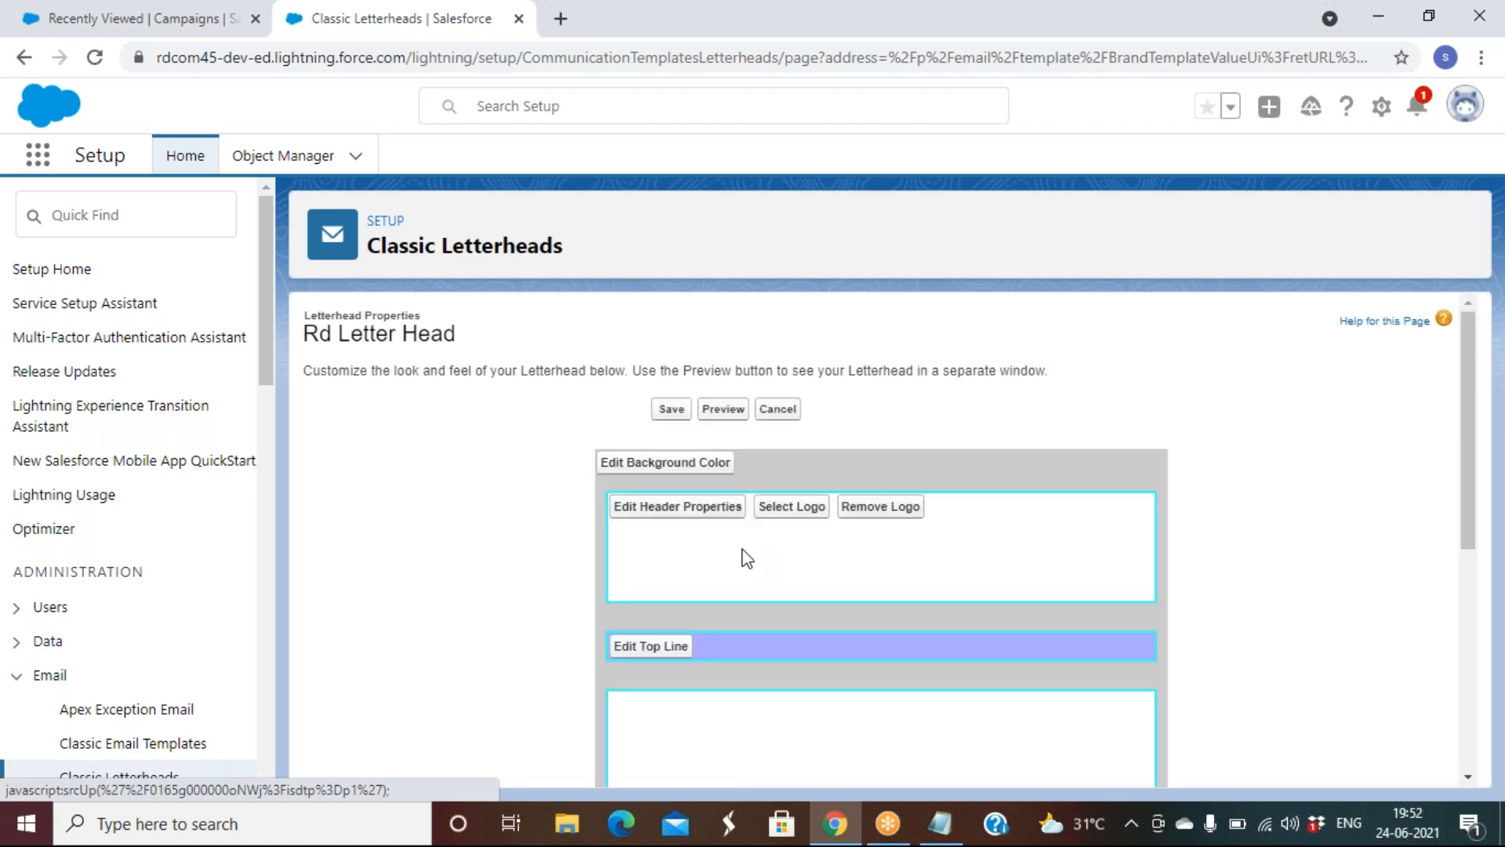
click(790, 509)
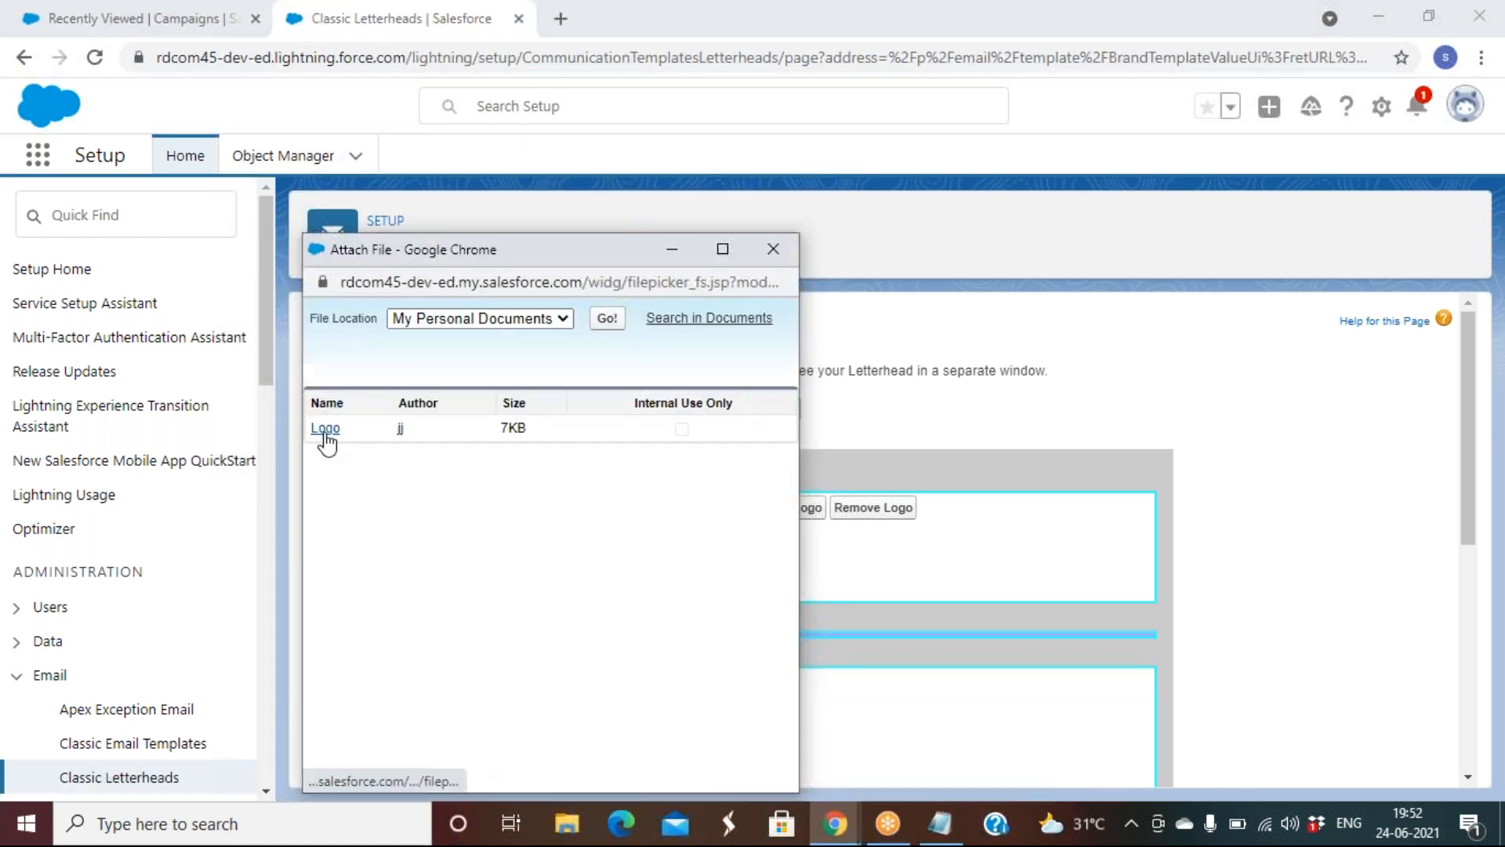
click(326, 428)
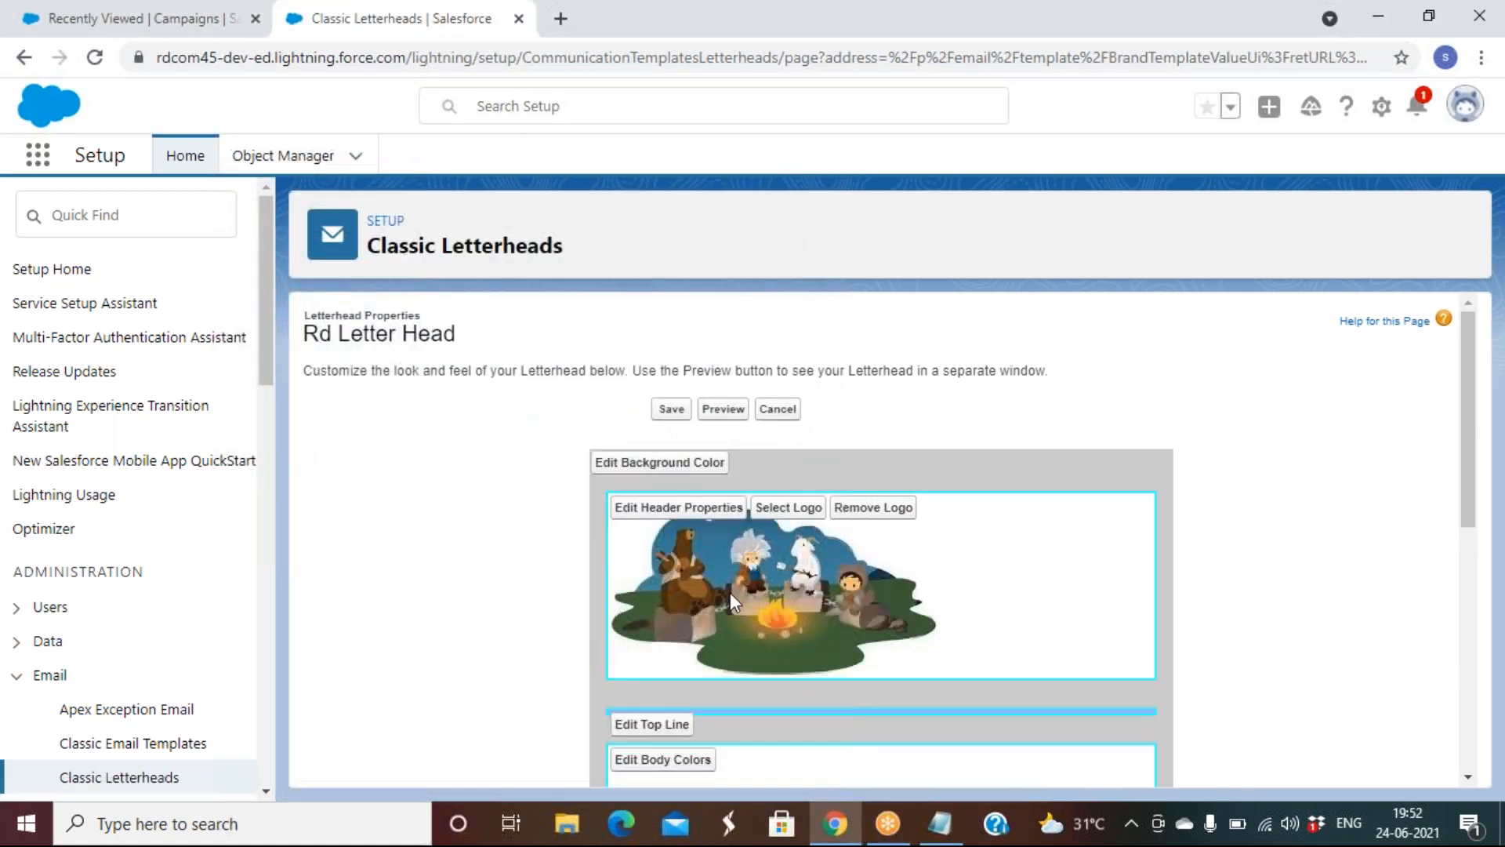
Set the header background colour to dark red #CC0000
click(700, 510)
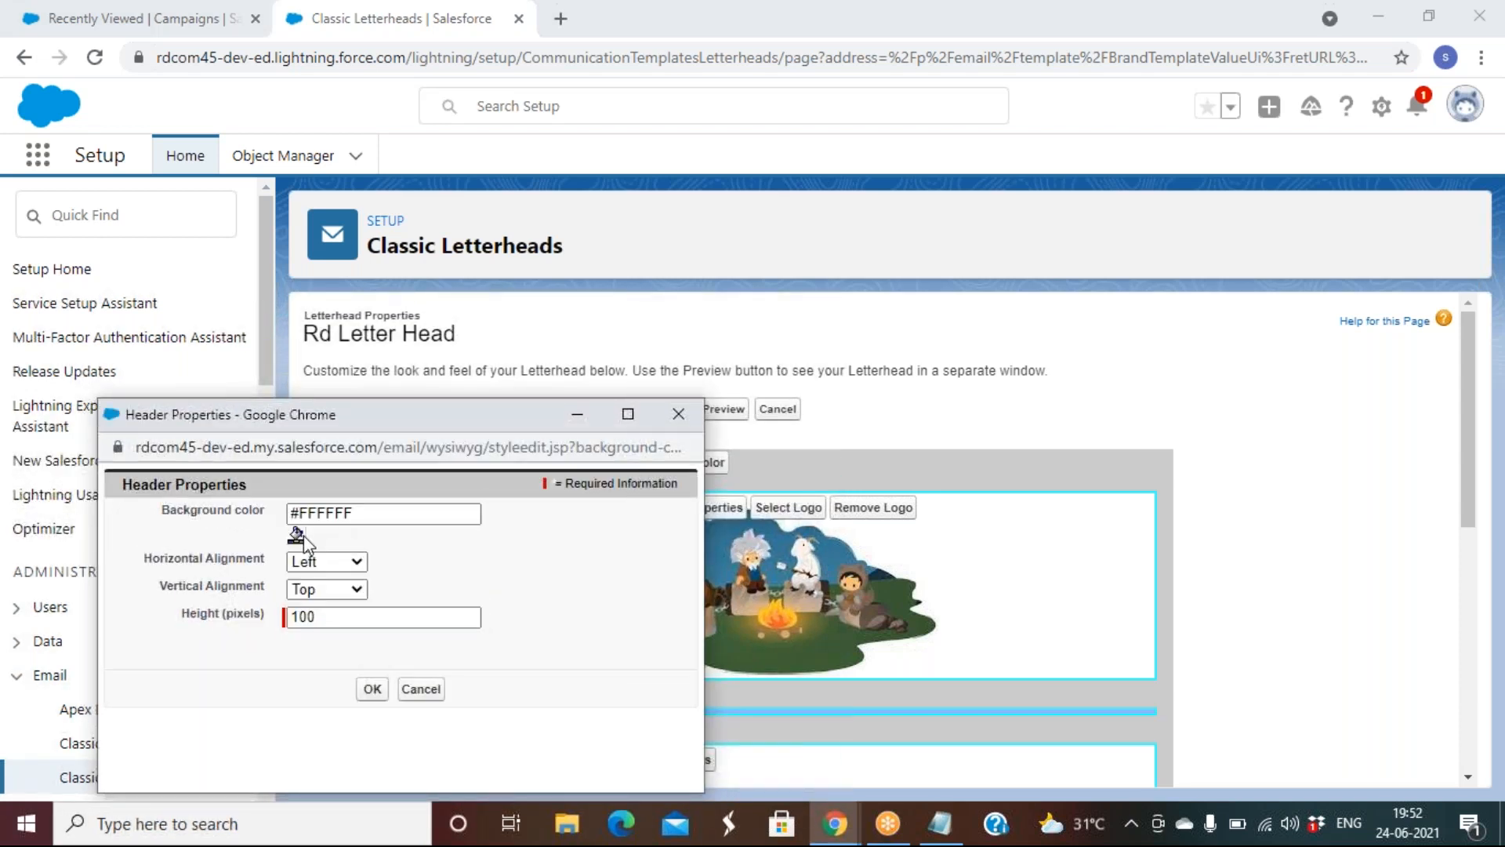
click(295, 536)
click(337, 627)
click(371, 690)
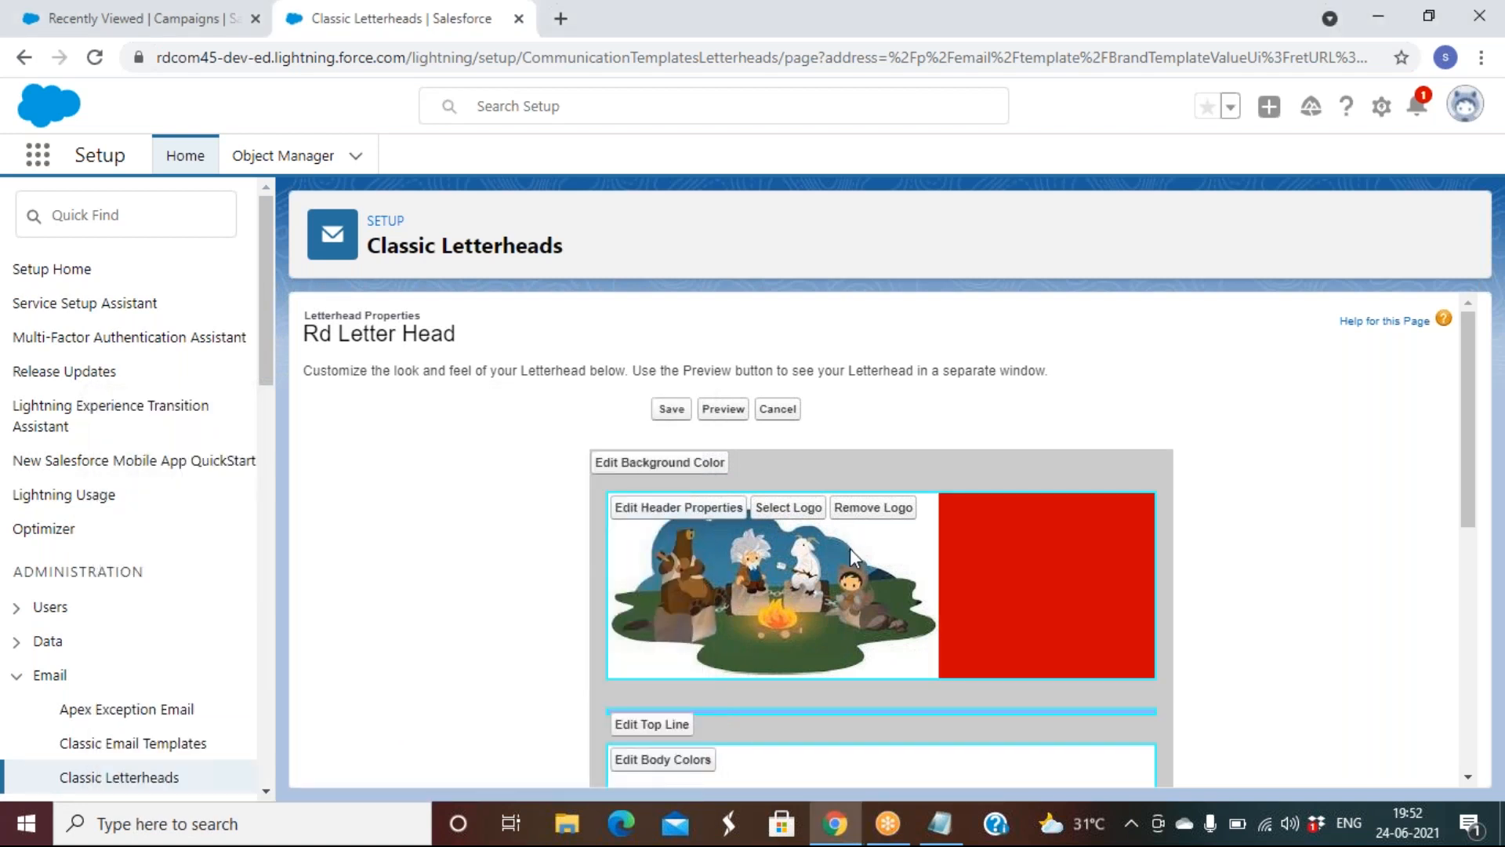
scroll(849, 548, down, 2)
click(682, 578)
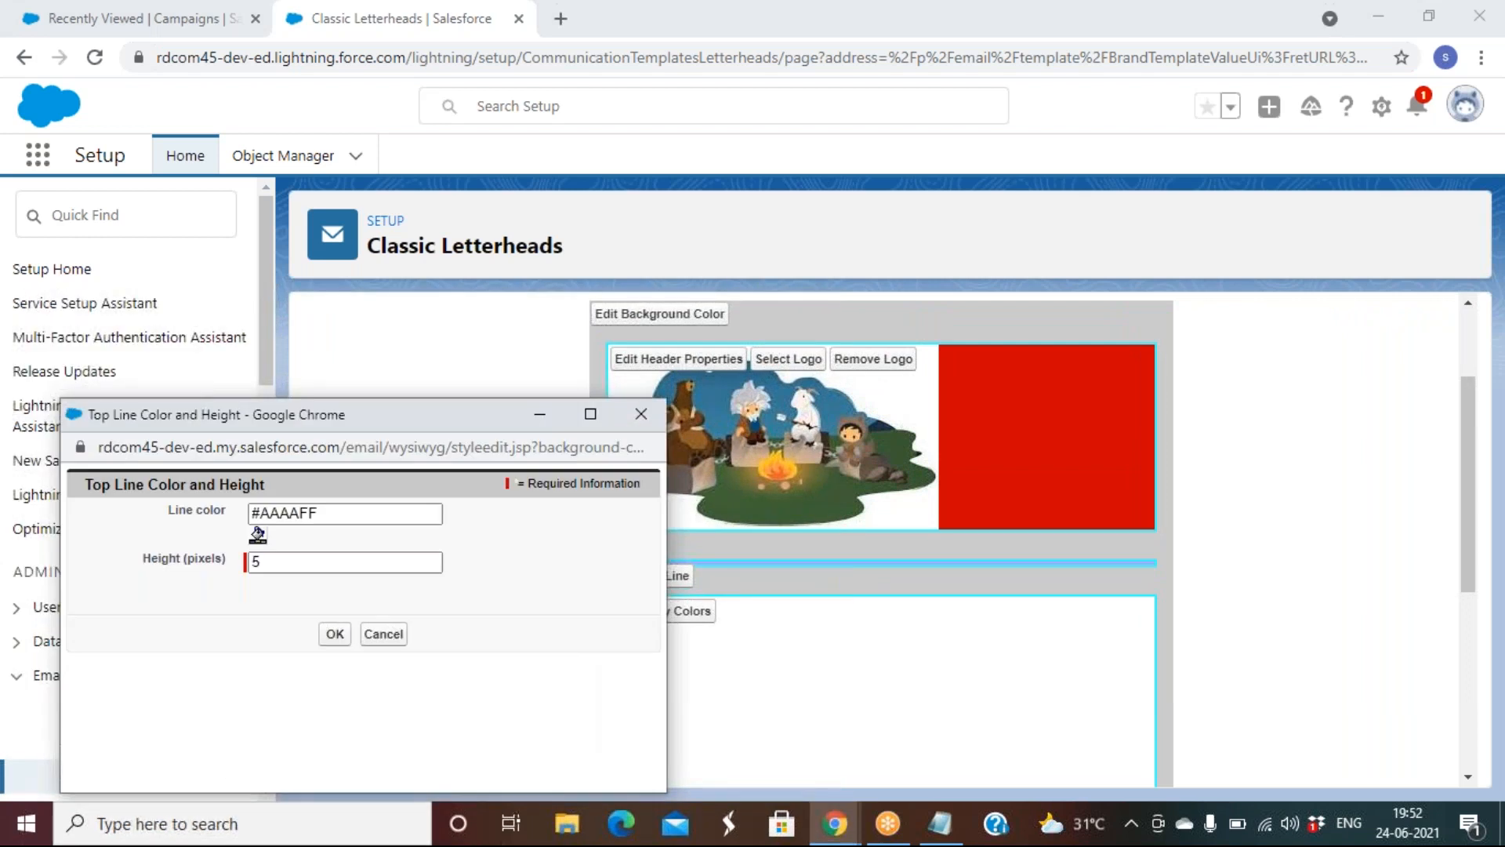
Change the letterhead's top line colour to dark red
click(257, 535)
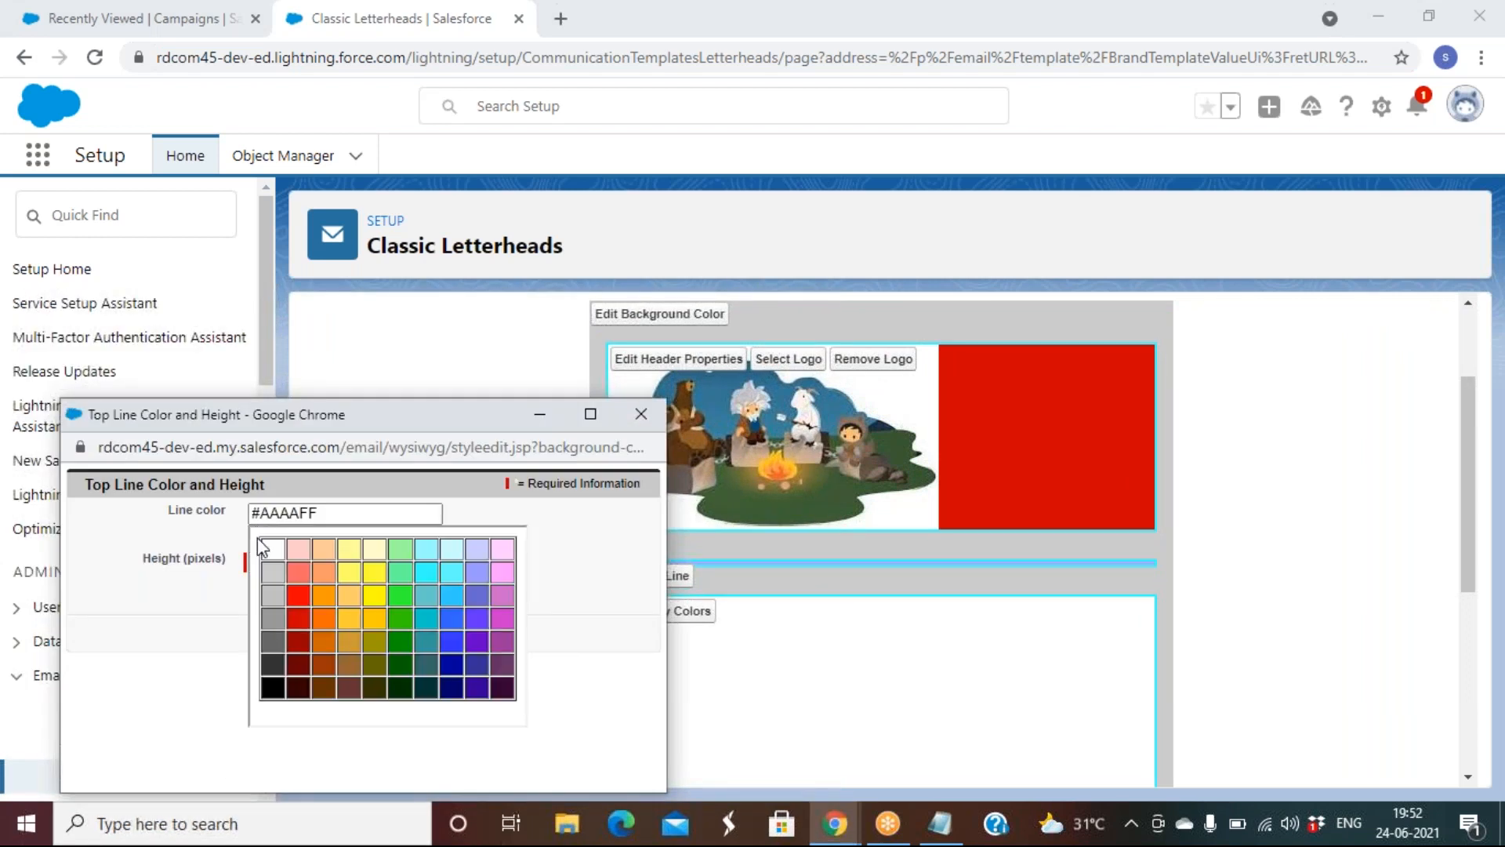
click(304, 662)
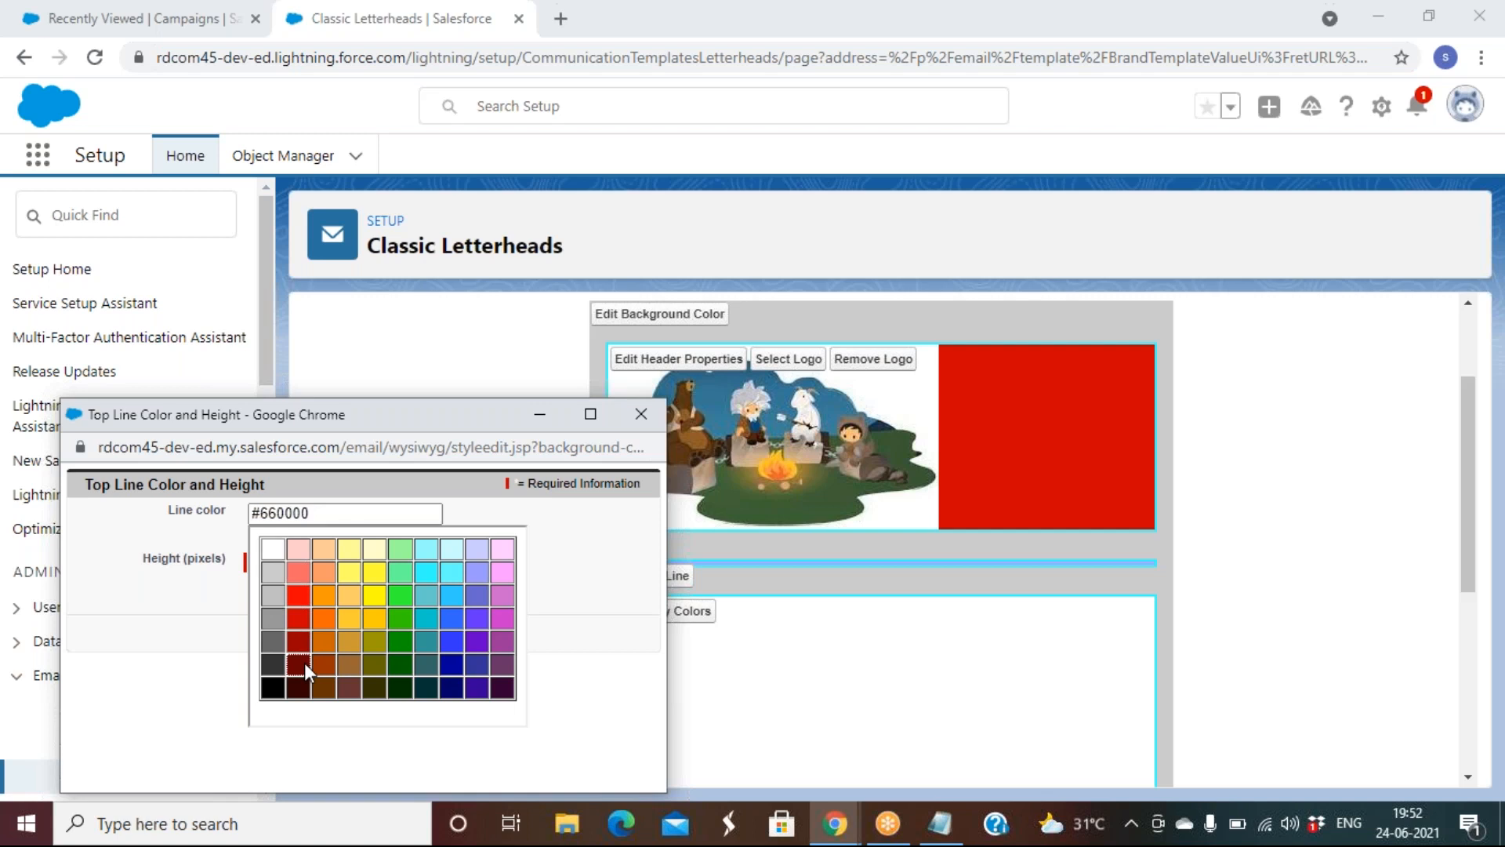
click(333, 633)
scroll(722, 380, down, 4)
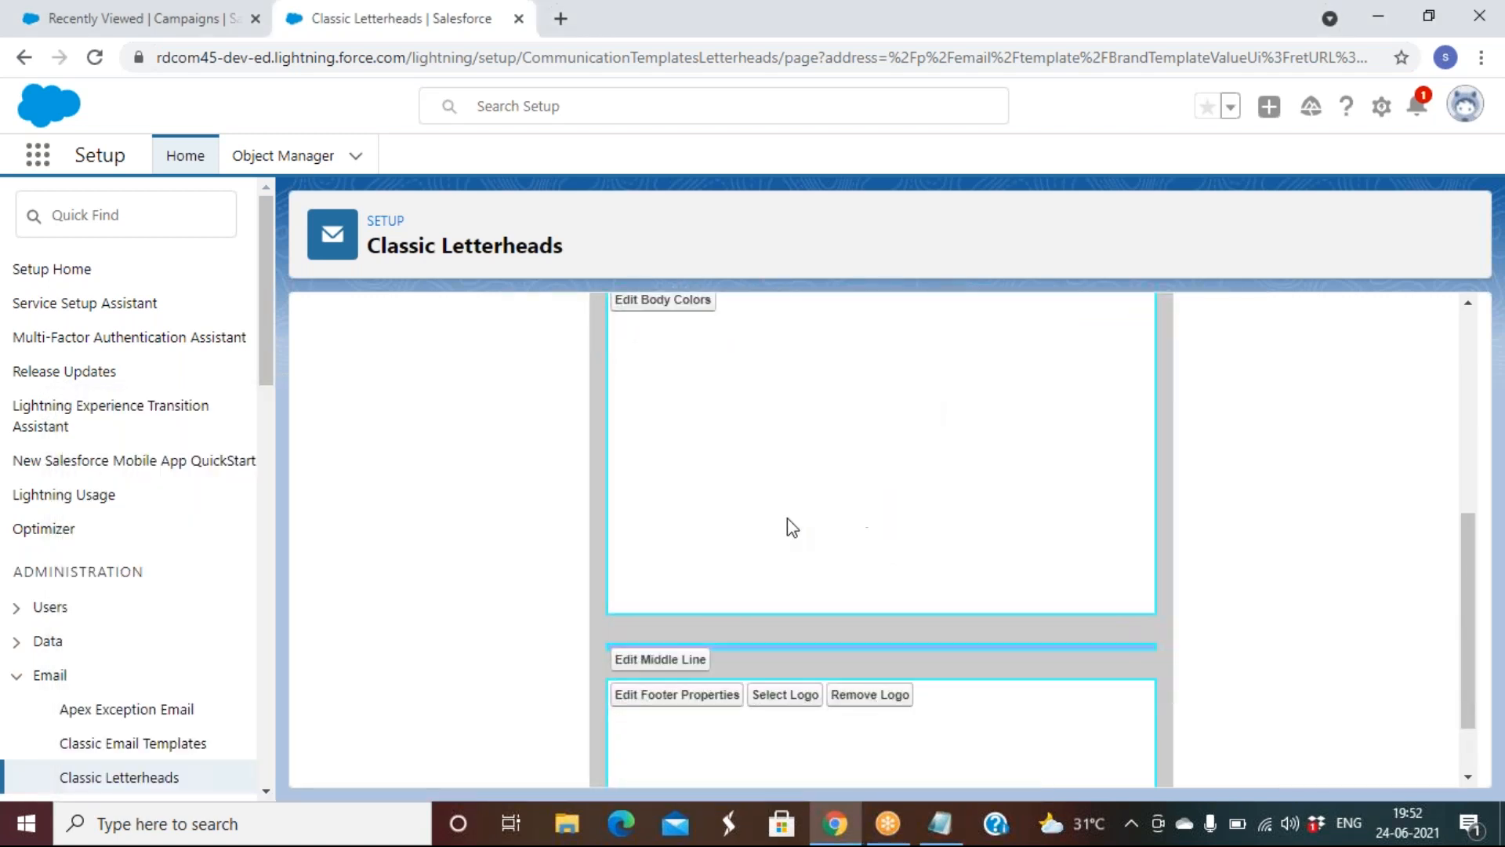
Give the letterhead's middle line a new colour
click(637, 661)
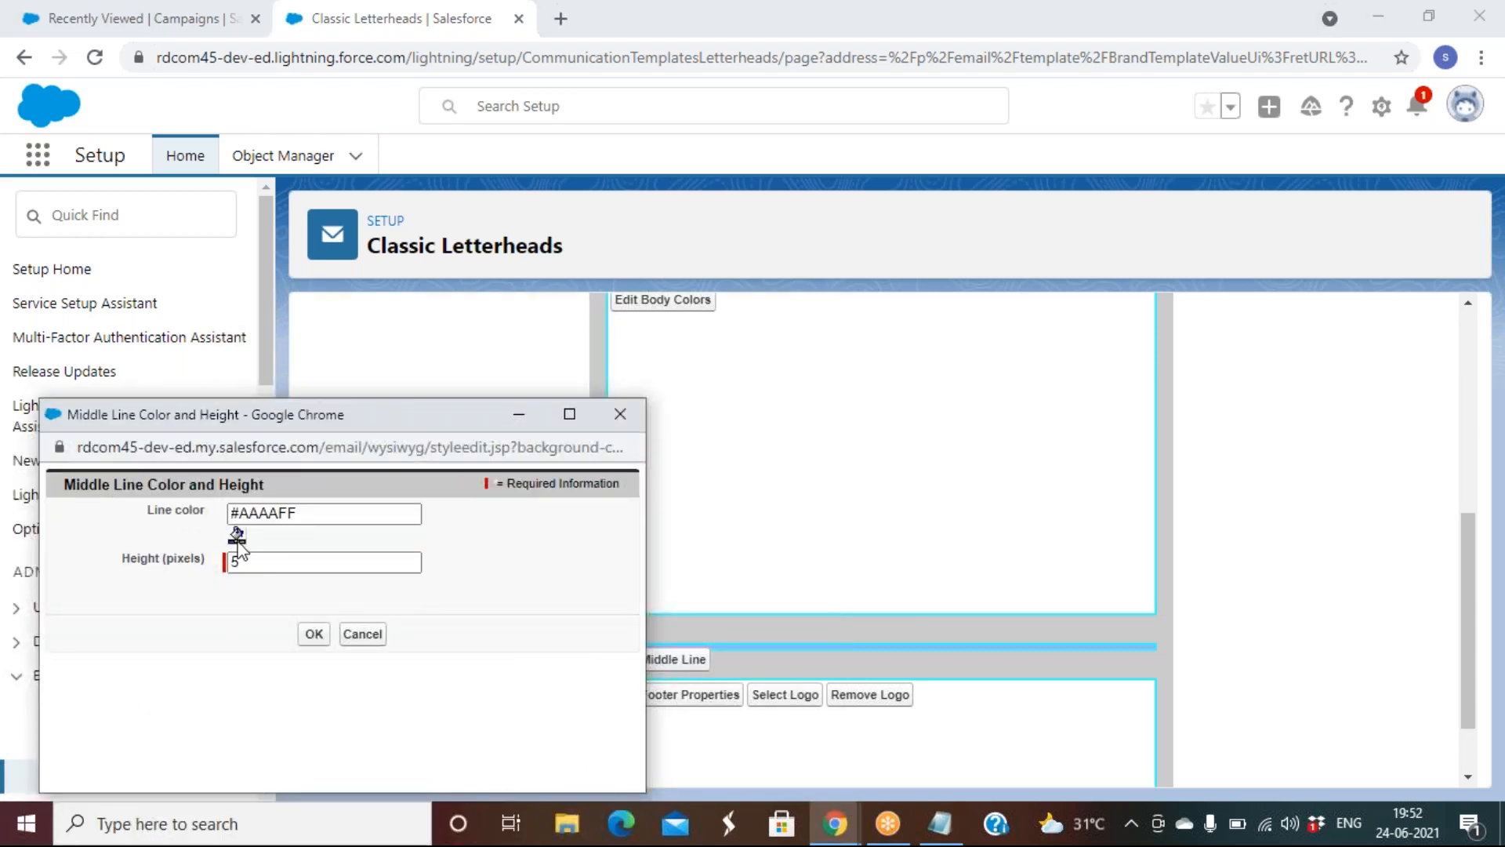
click(237, 538)
click(307, 642)
click(314, 633)
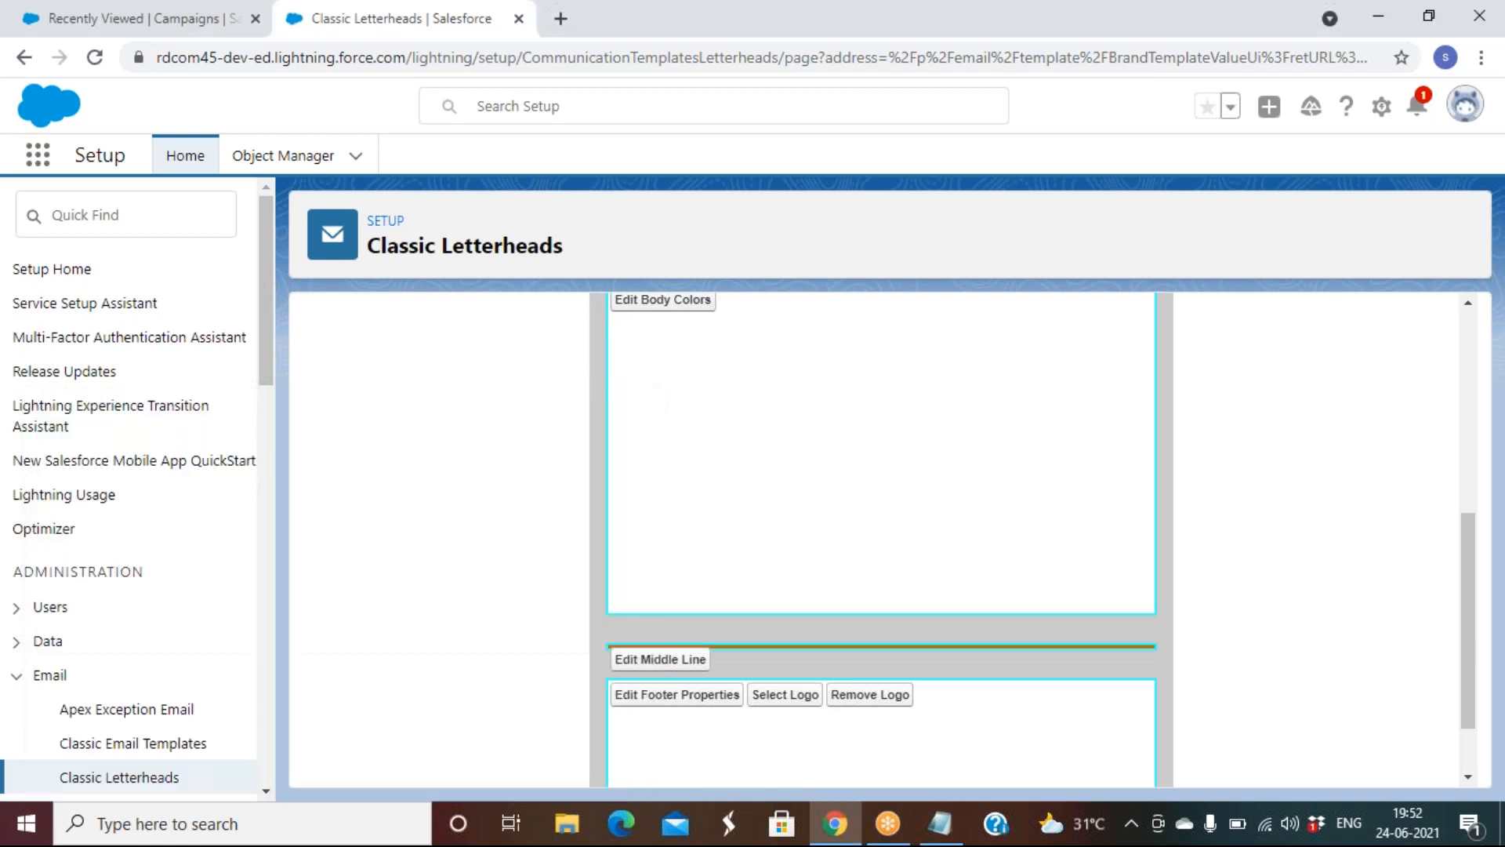
Make the letterhead footer background orange
click(690, 605)
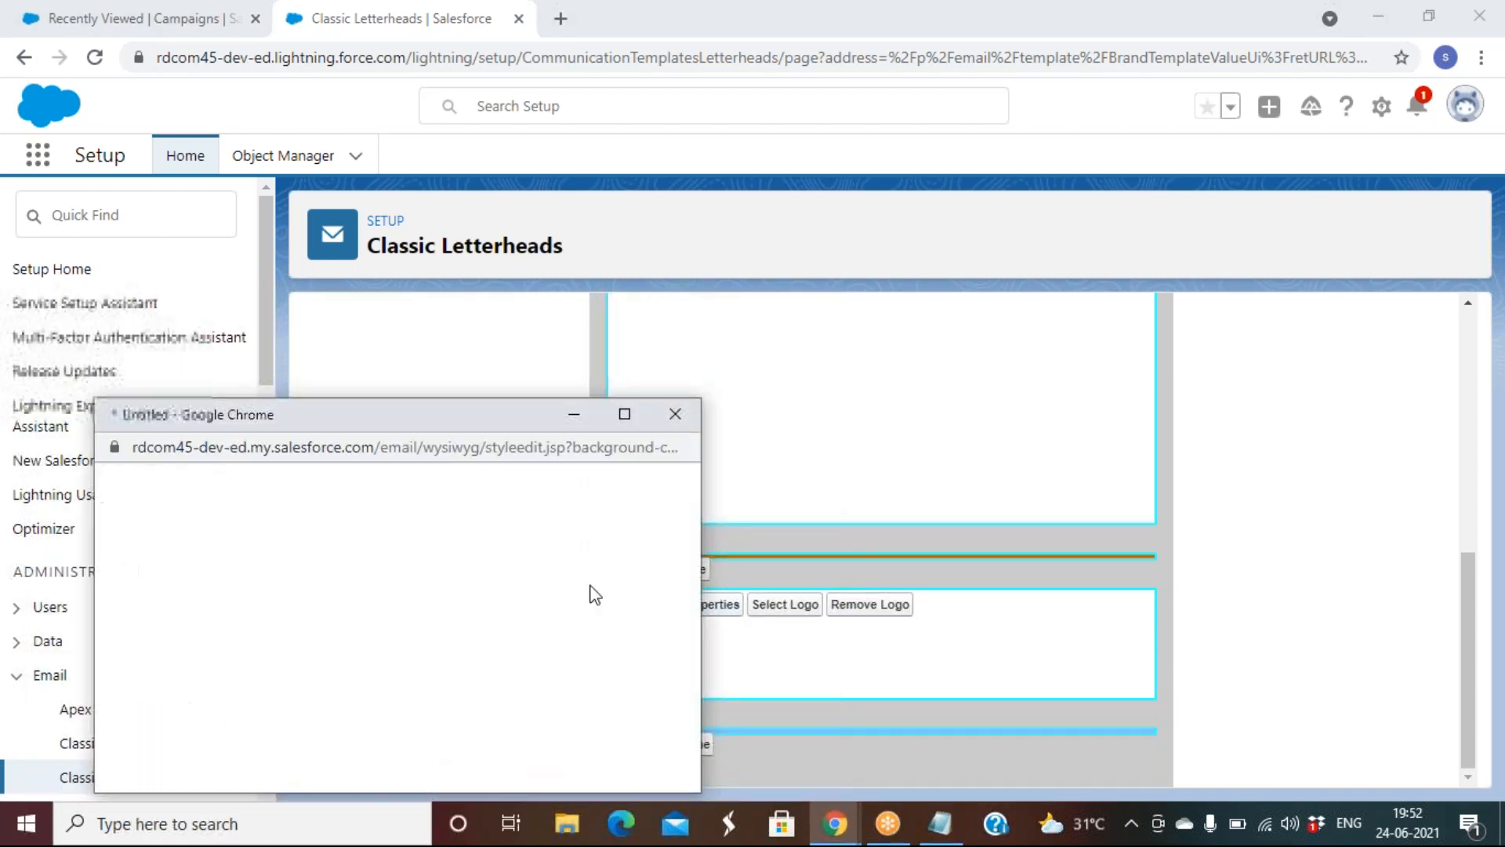
click(295, 537)
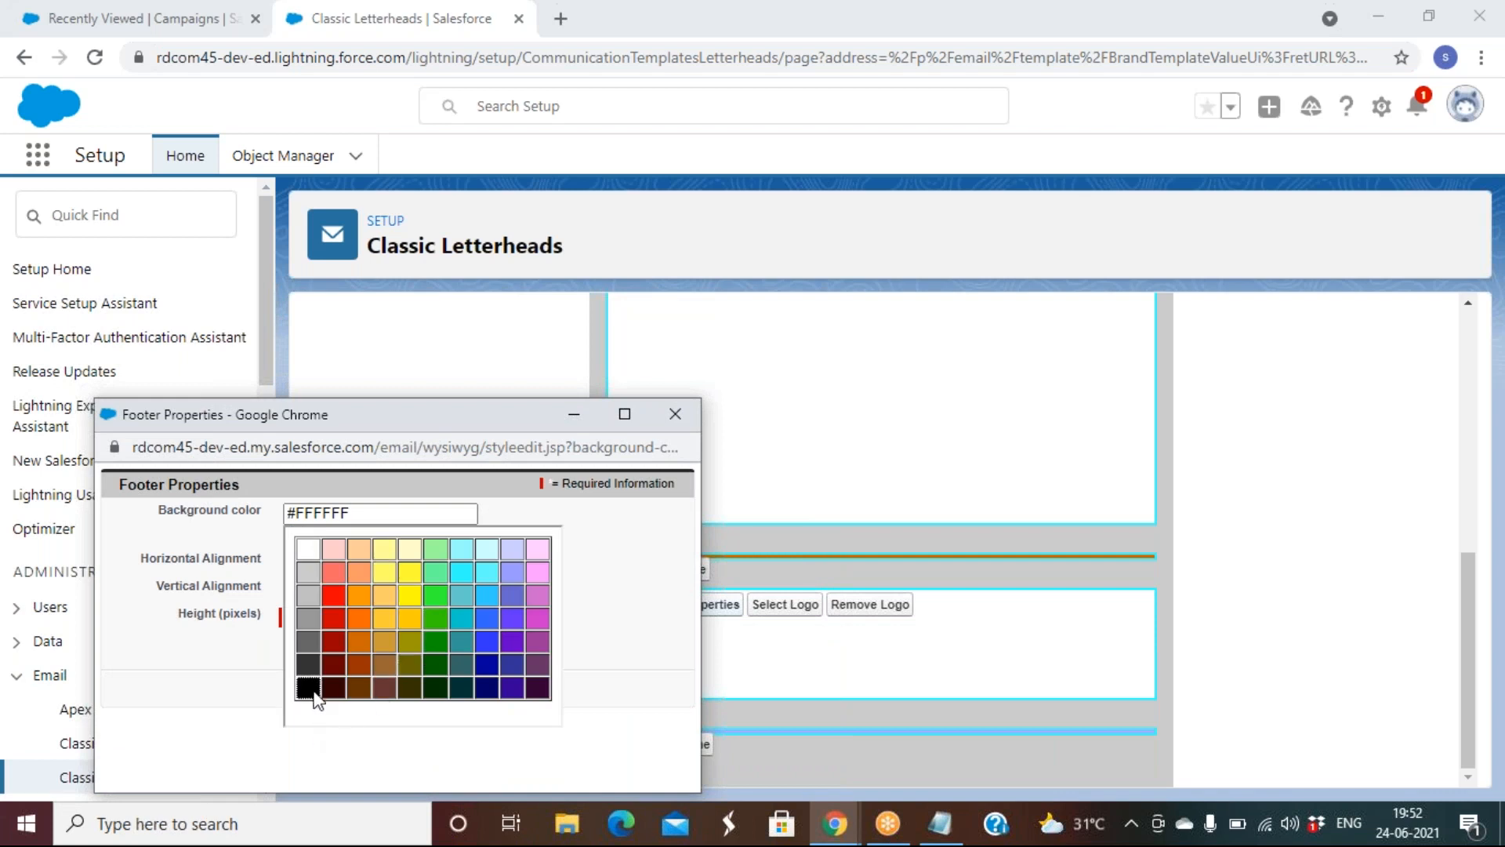
click(360, 618)
click(368, 689)
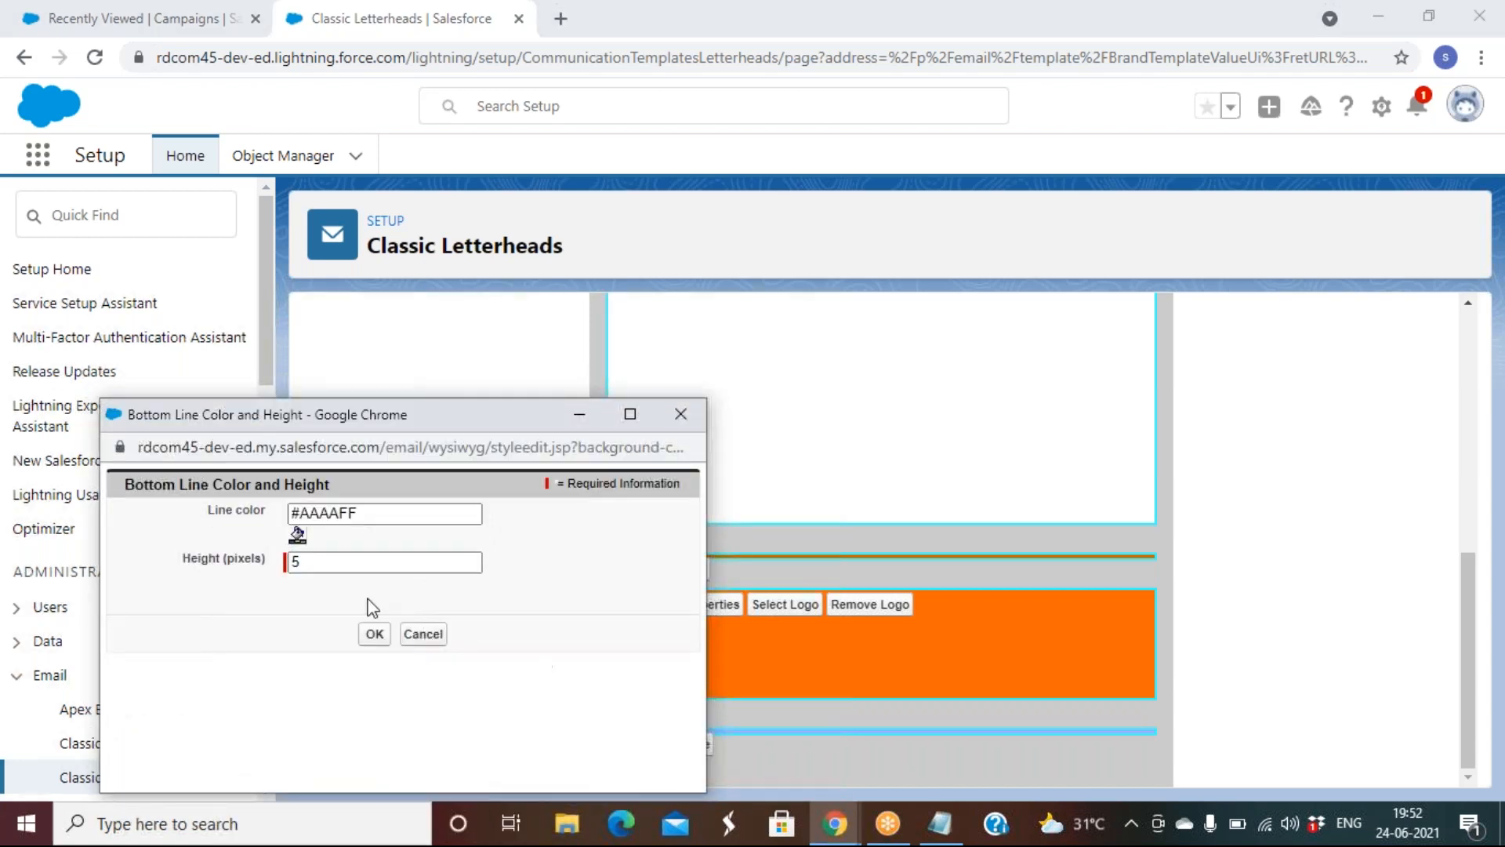
Make the bottom line black and save Rd Letter Head
click(298, 535)
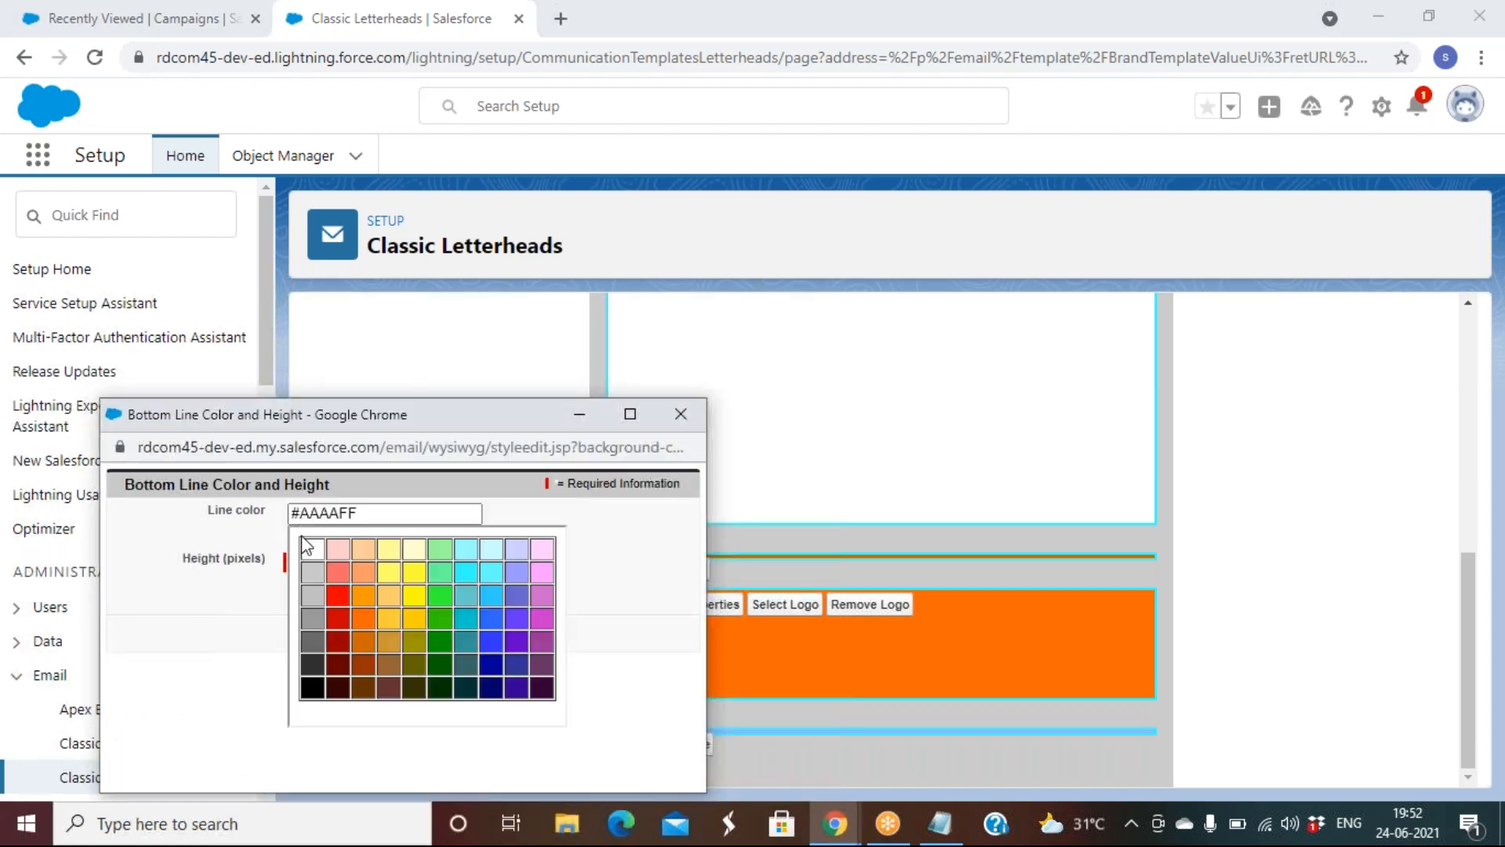
click(312, 687)
click(374, 633)
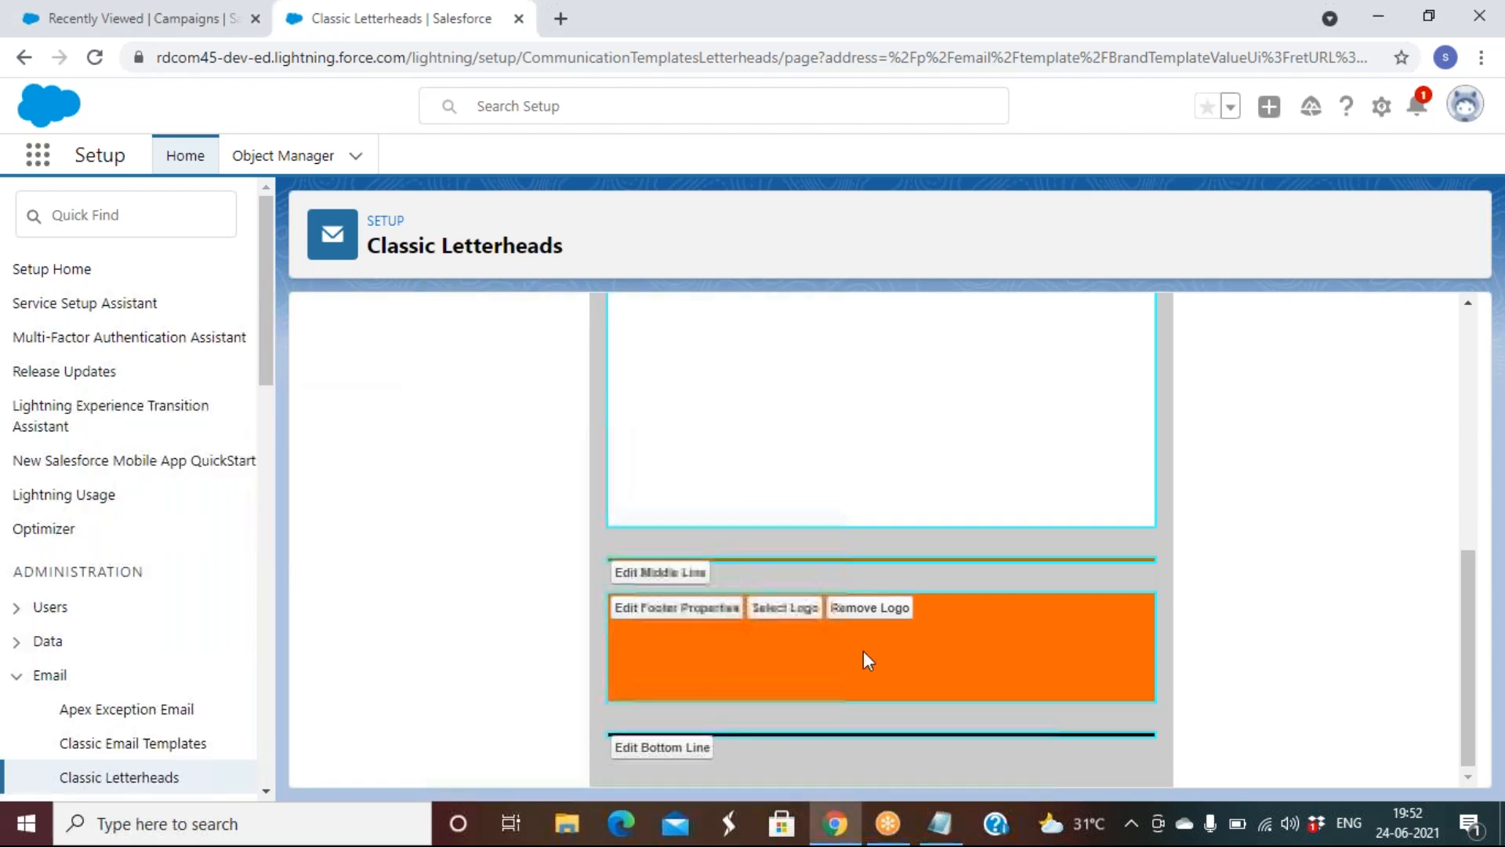
click(671, 409)
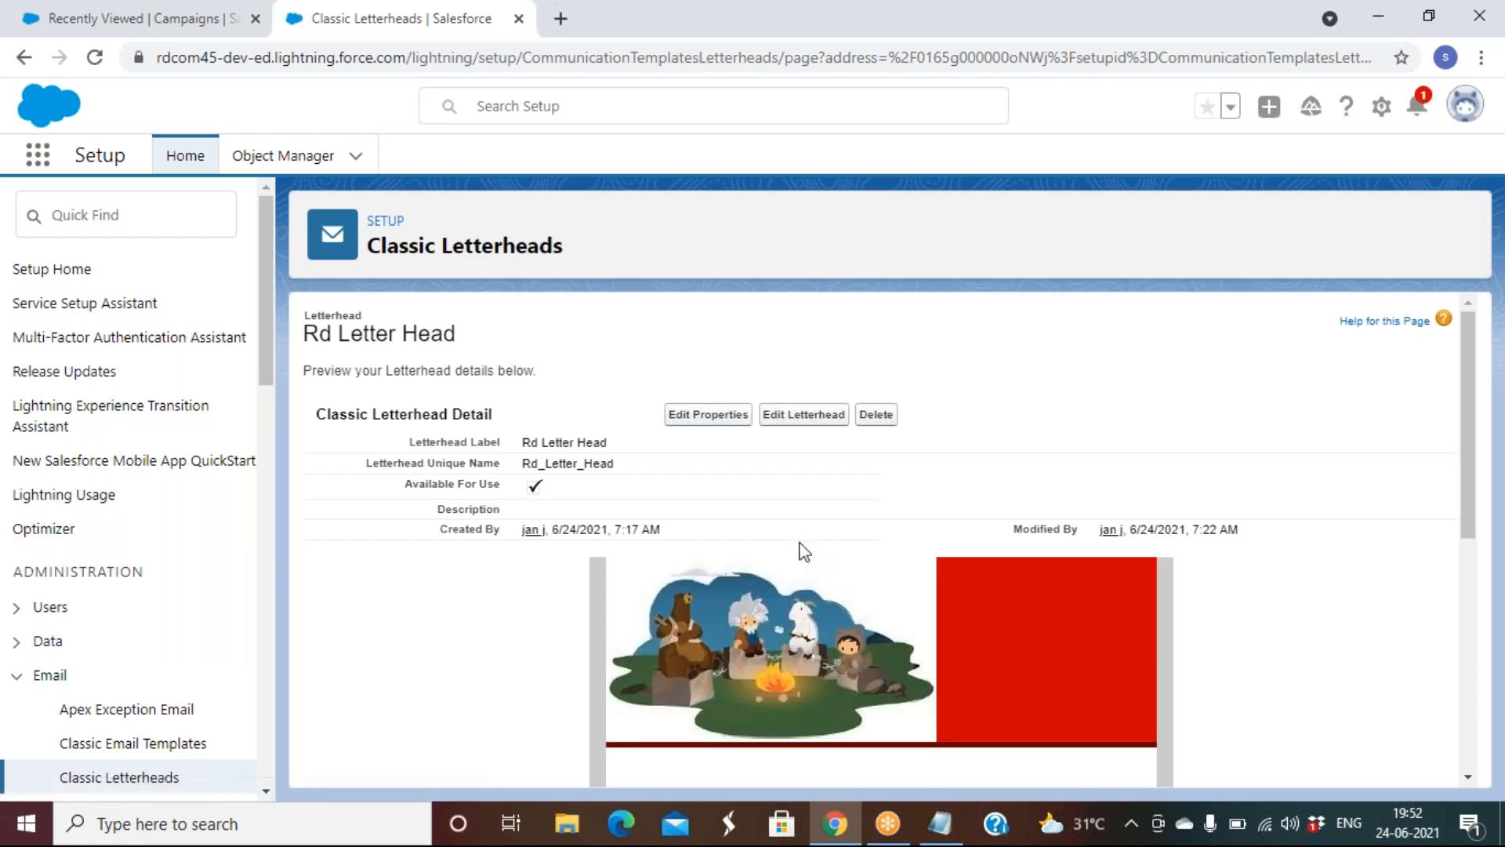
scroll(799, 548, down, 5)
scroll(799, 548, up, 5)
click(146, 220)
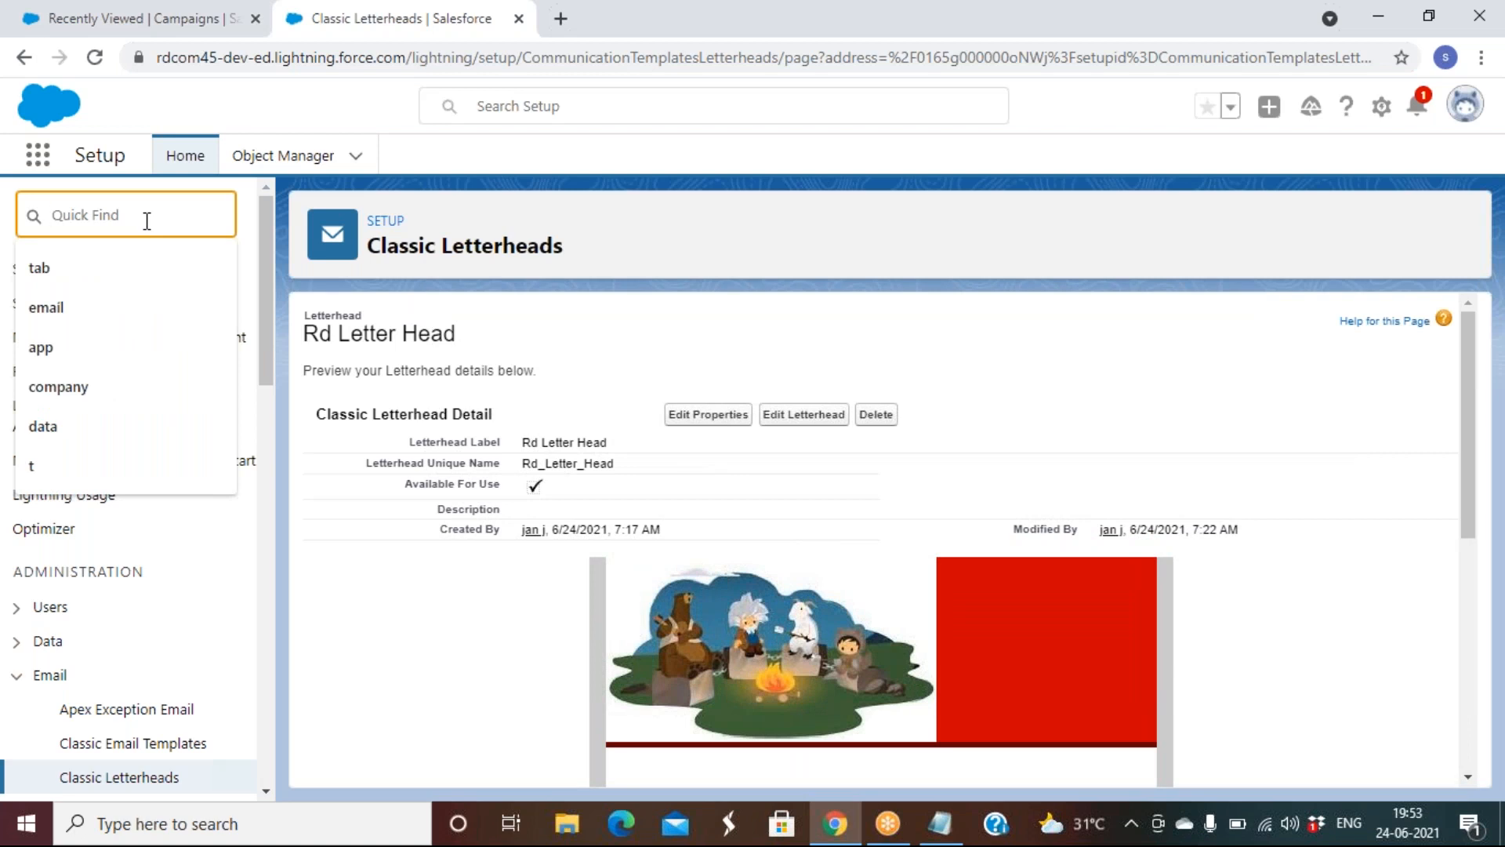
Search Setup for 'email' and go to Classic Email Templates
text(email)
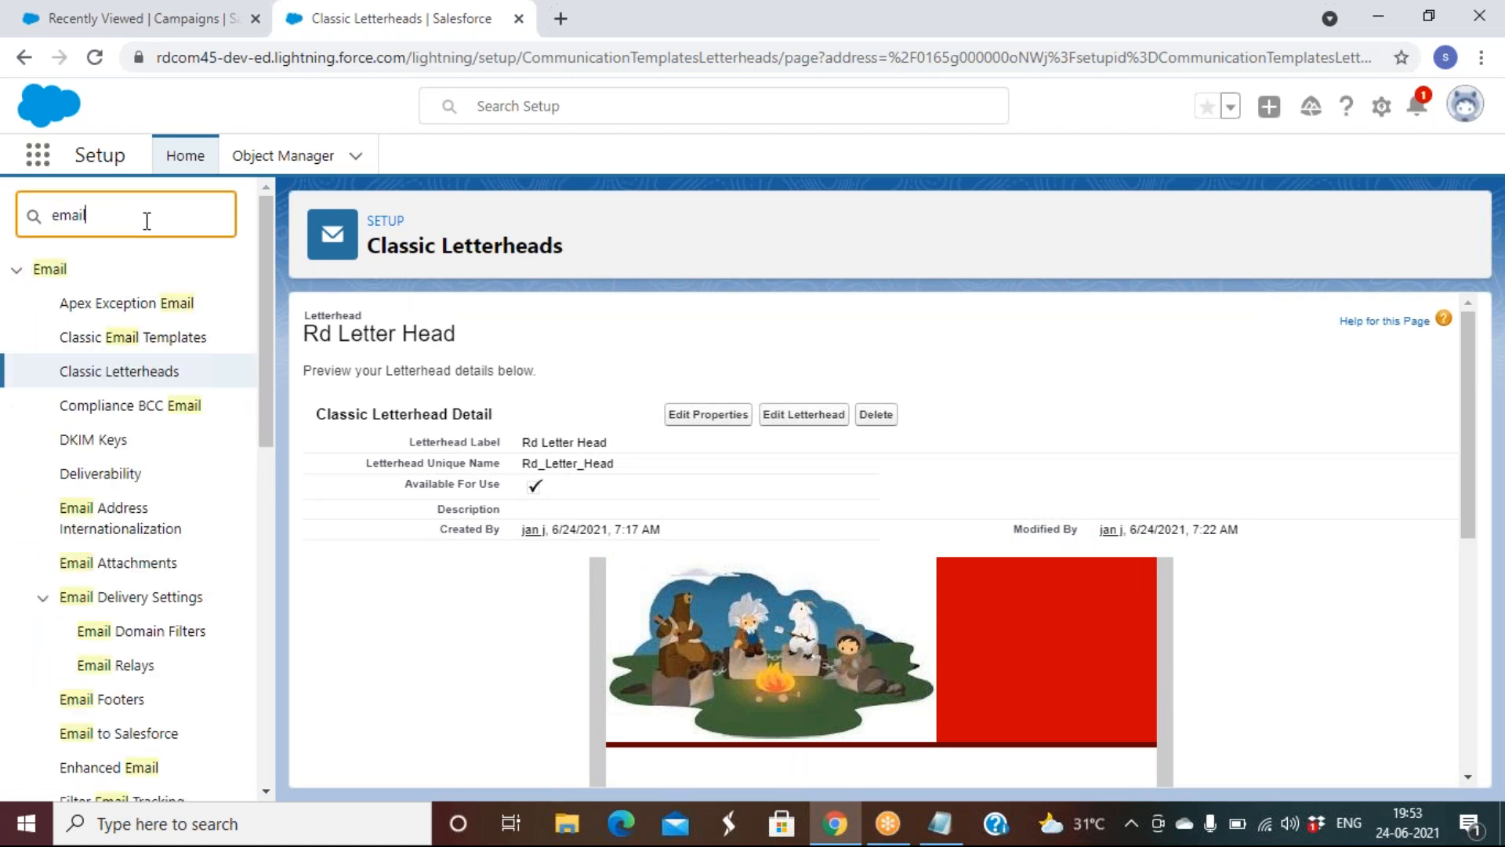
click(157, 348)
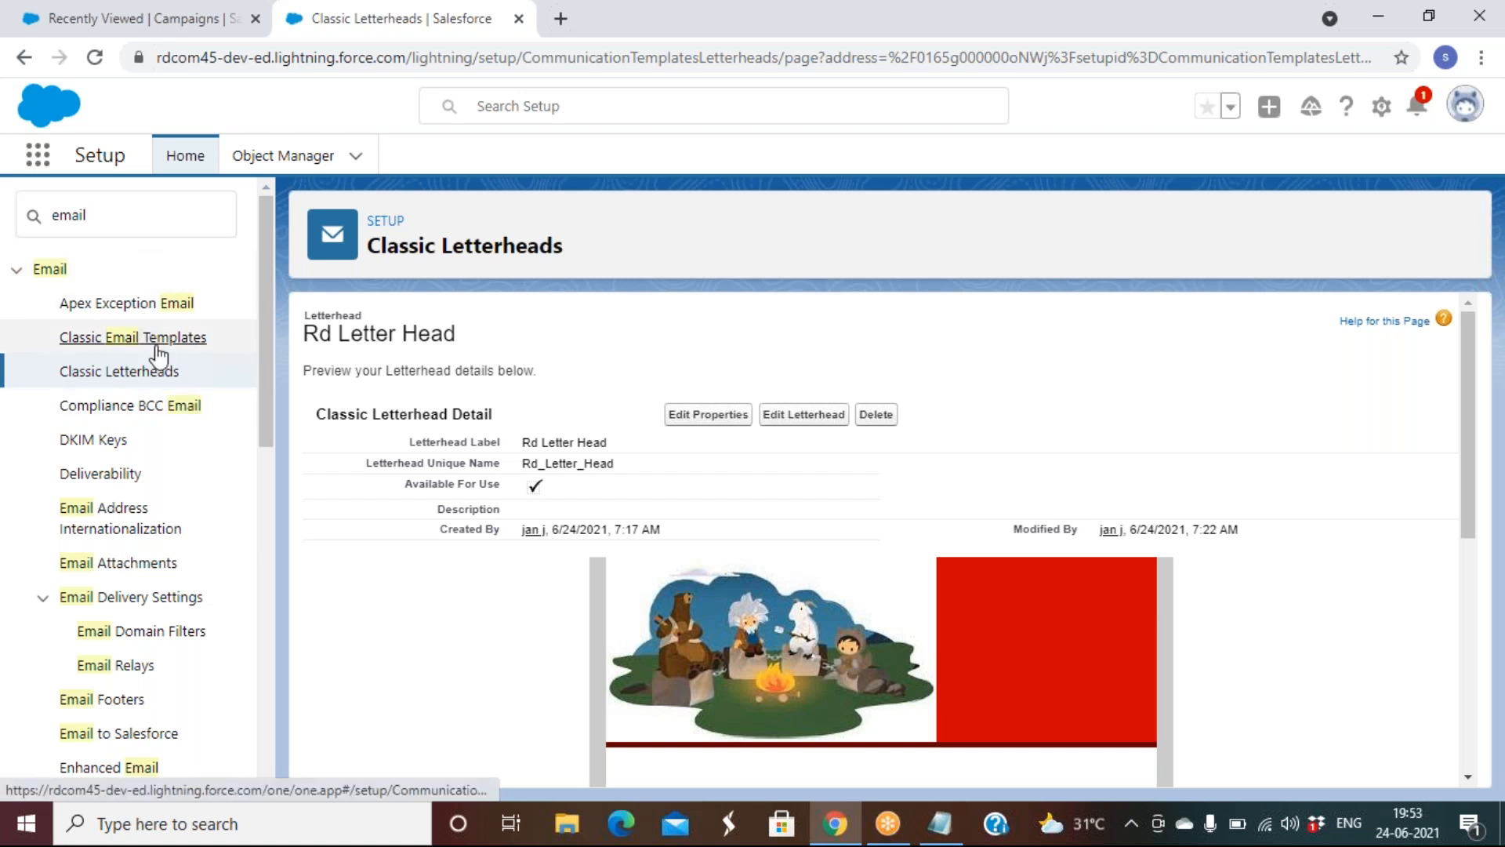
click(159, 345)
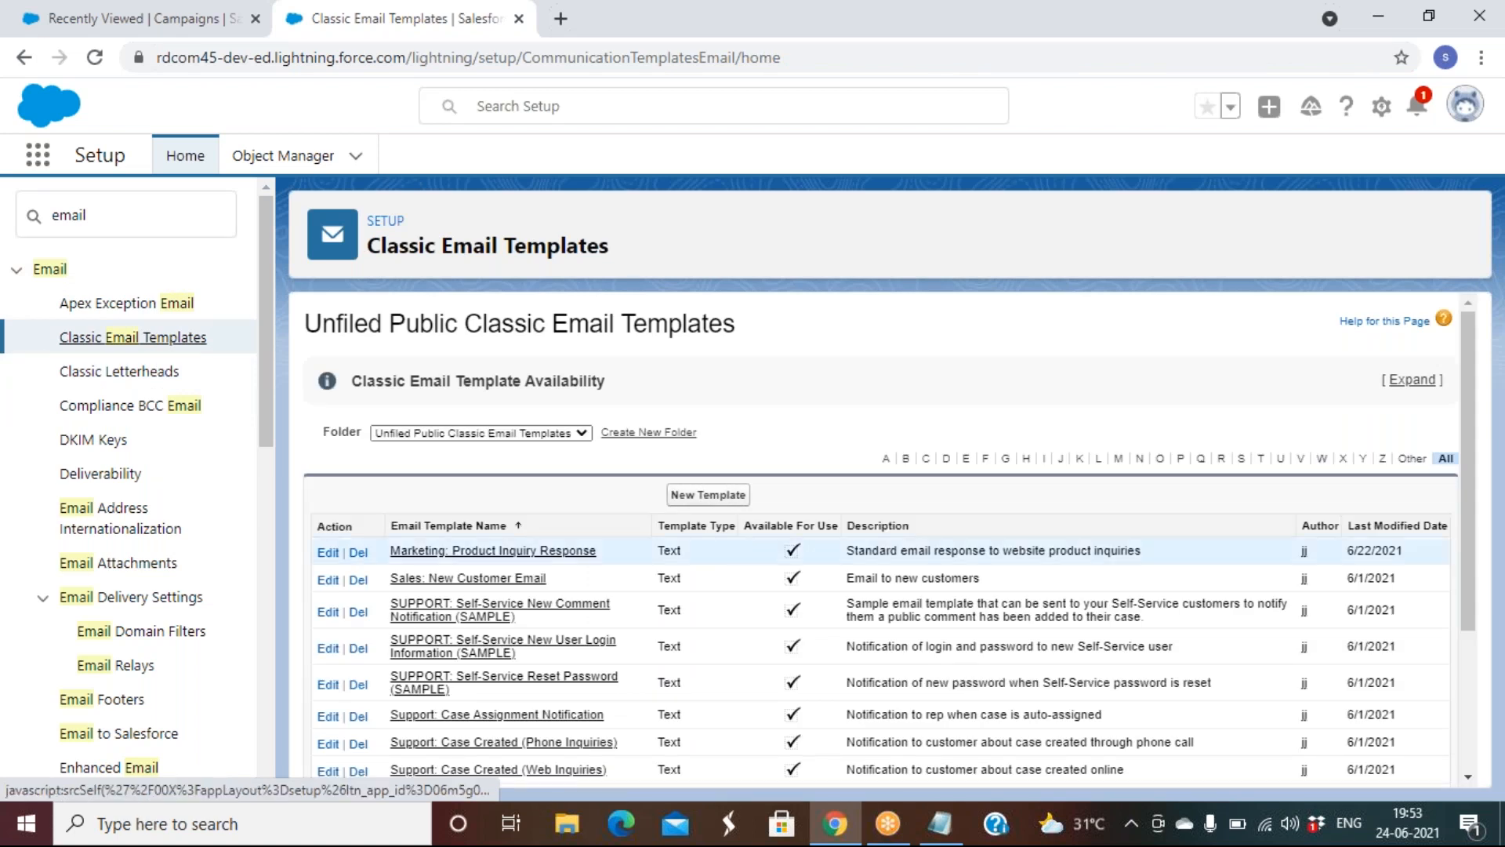
Start a new 'HTML (using Classic Letterhead)' template and mark it Available For Use
click(710, 495)
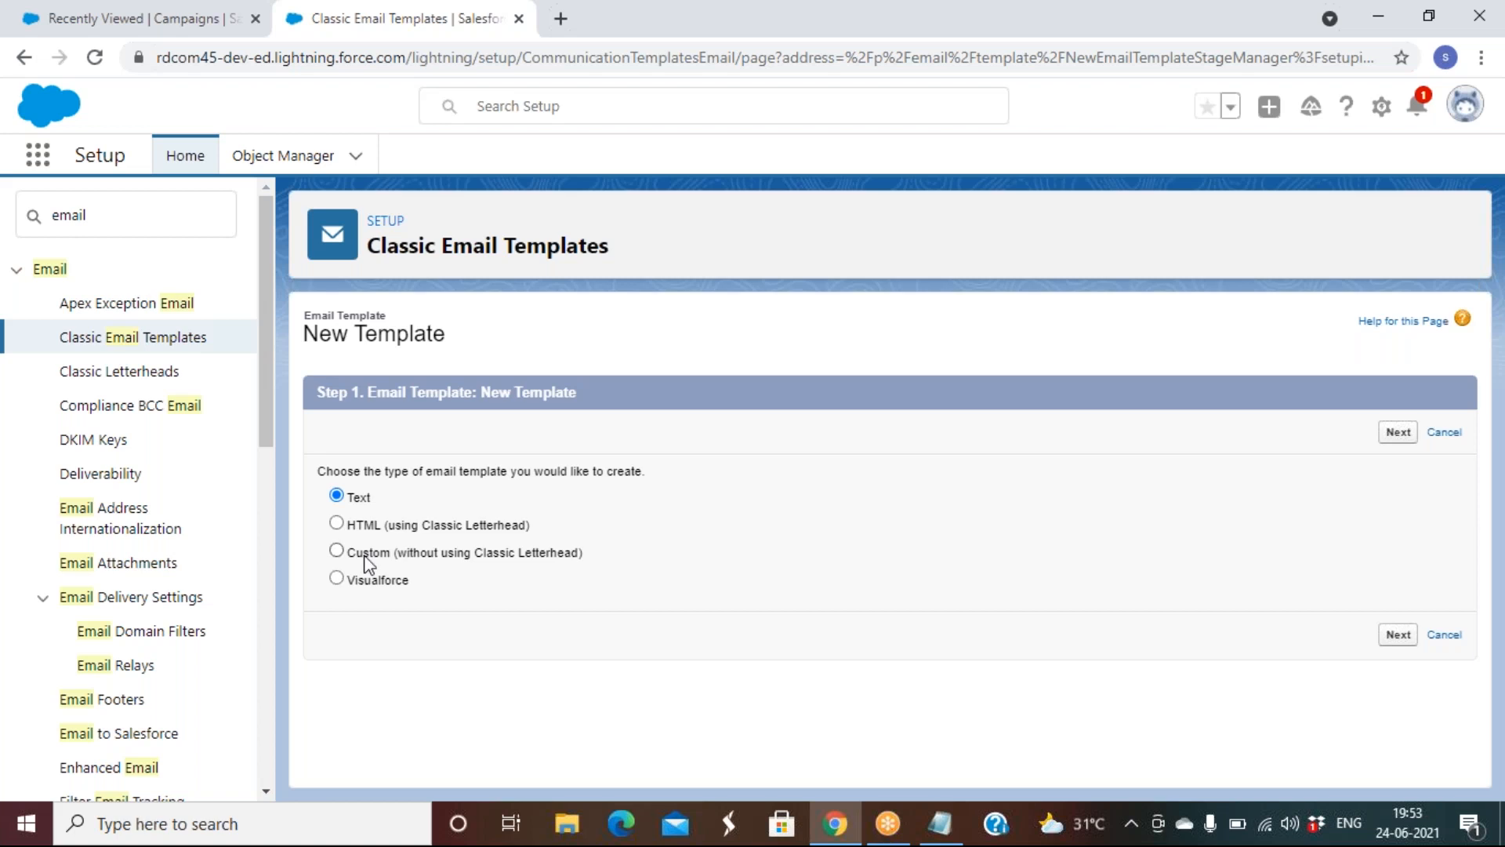
click(392, 559)
click(473, 524)
click(1398, 432)
click(543, 628)
click(679, 601)
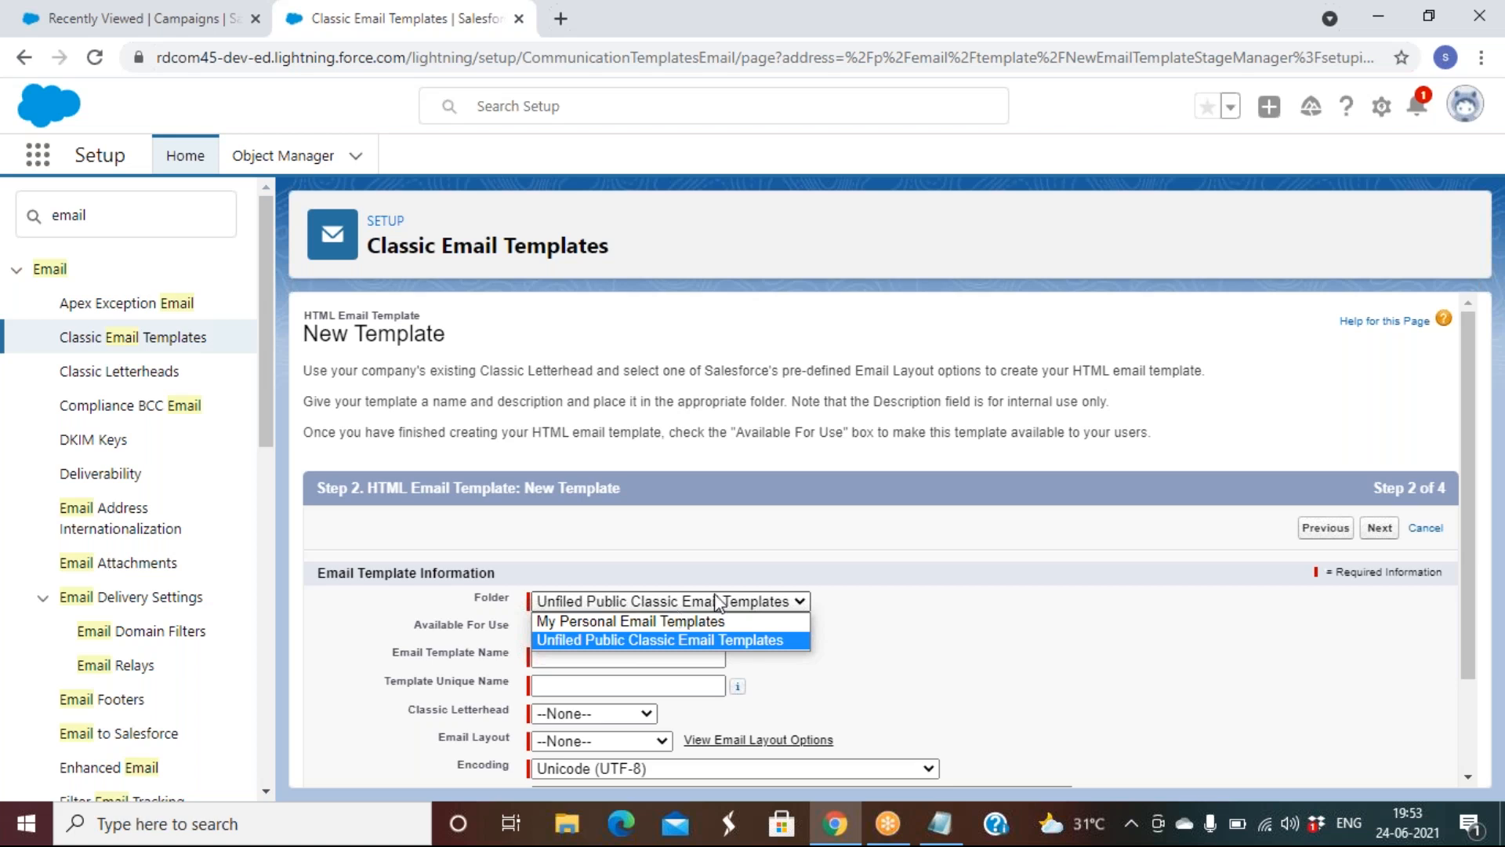
Keep the template in Unfiled Public and name it 'Welcome email to new employee'
click(930, 609)
scroll(929, 609, down, 3)
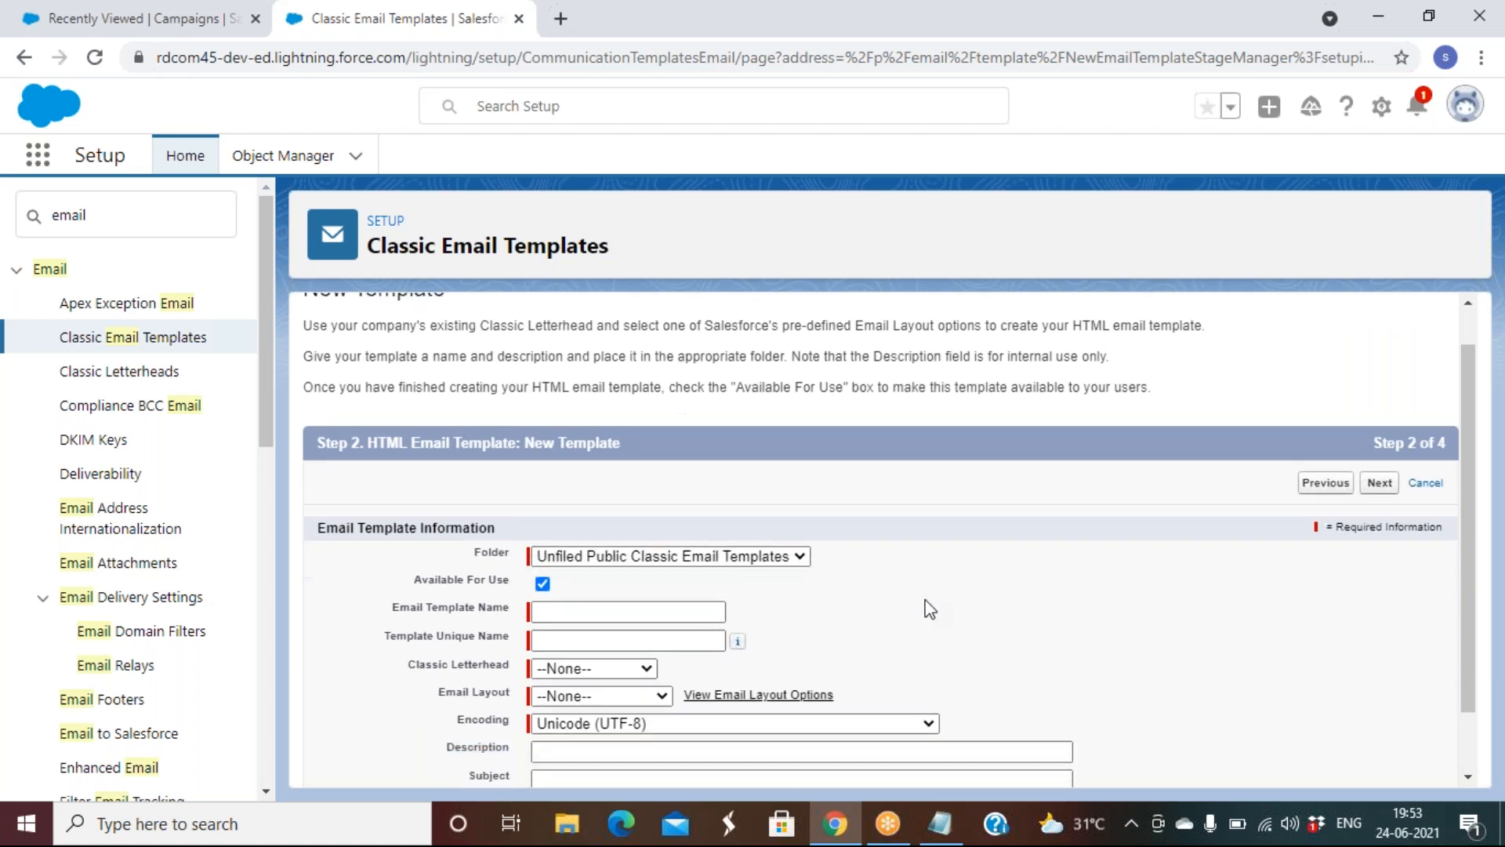
click(598, 537)
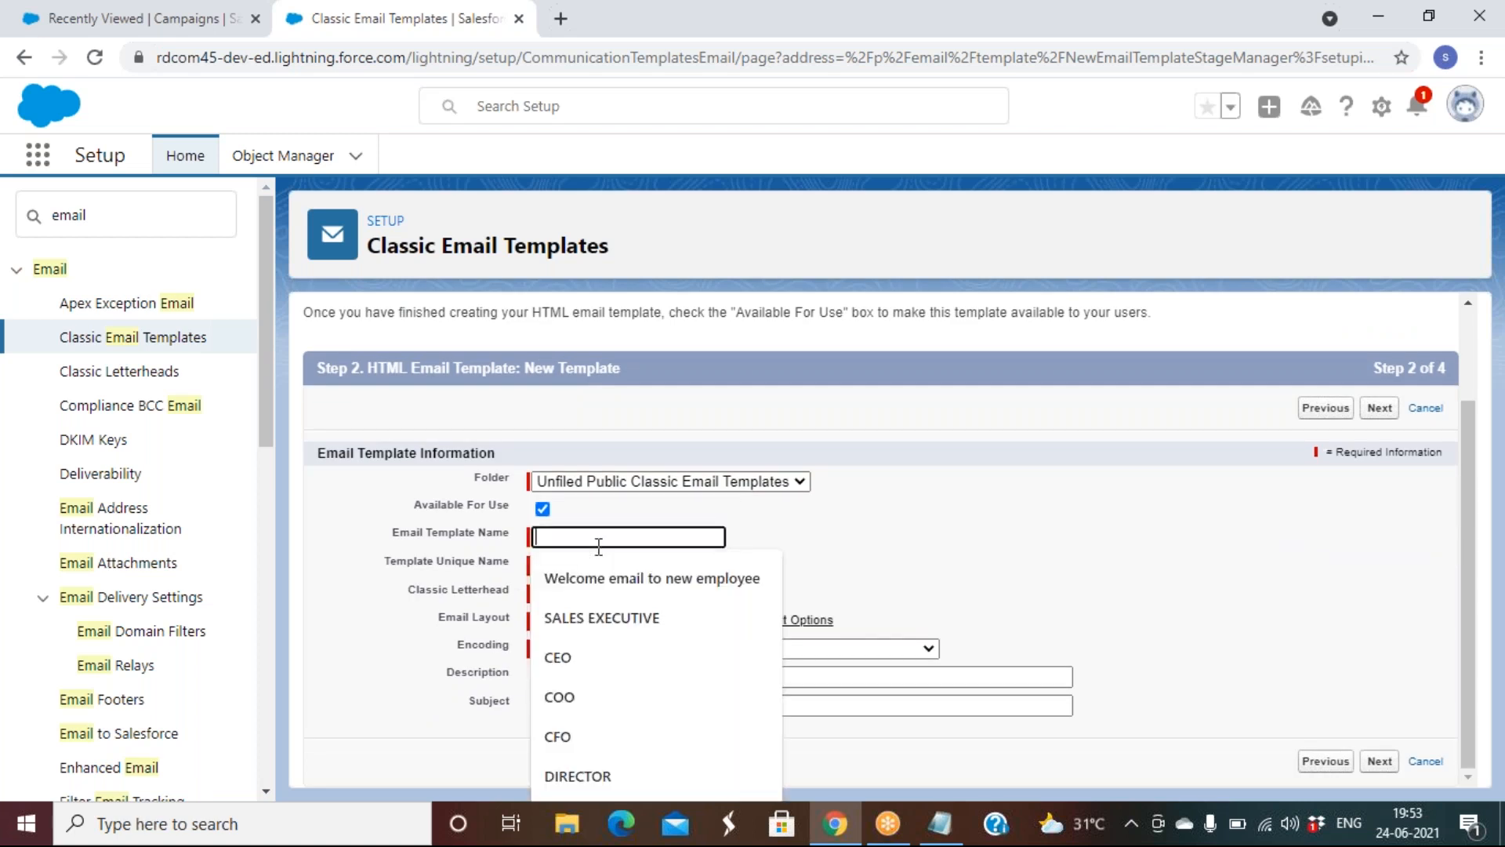
text(welcome)
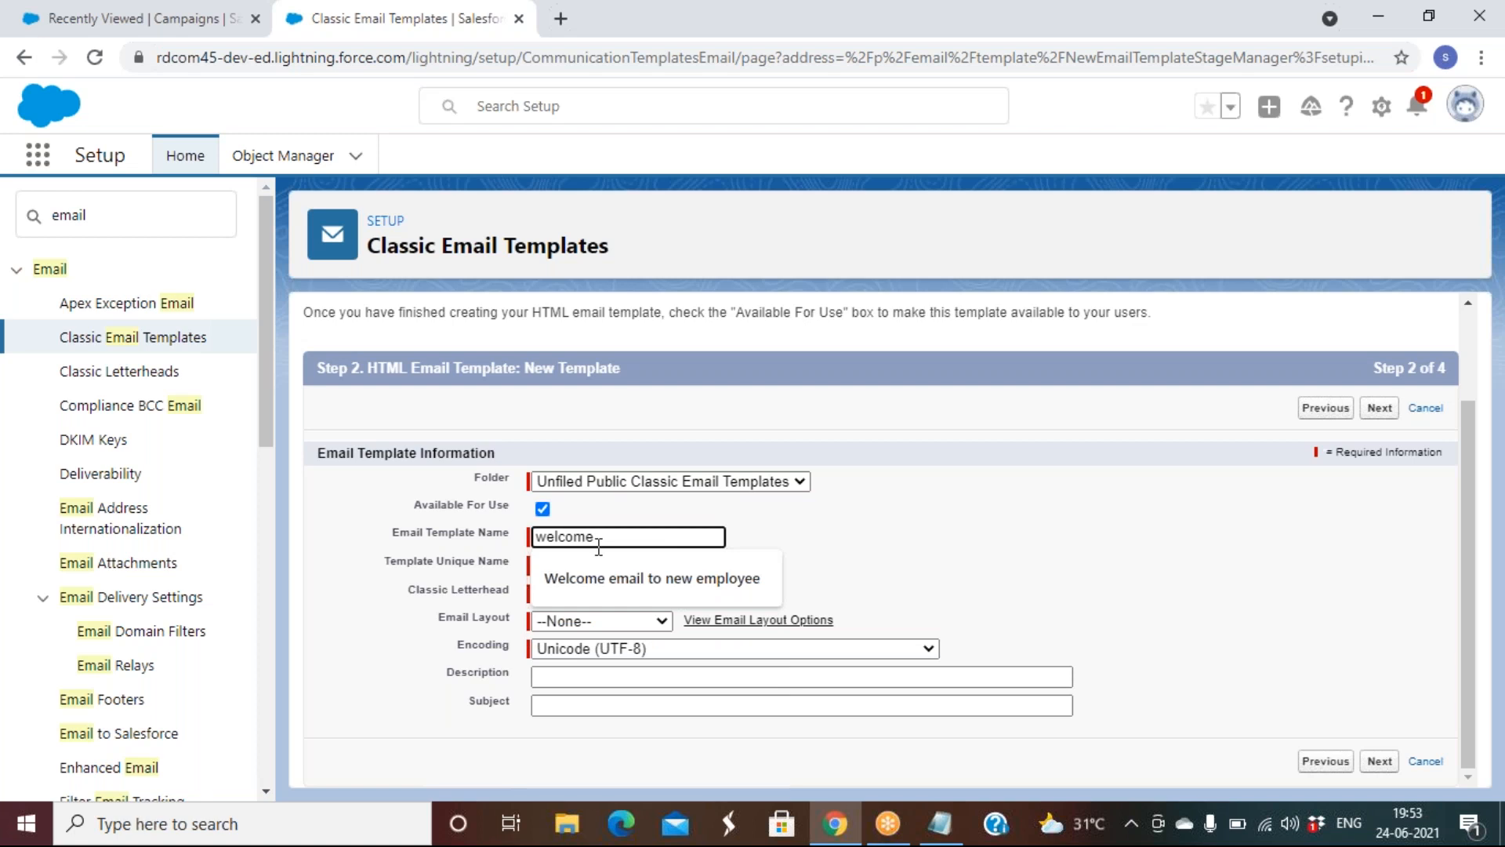
key(Down)
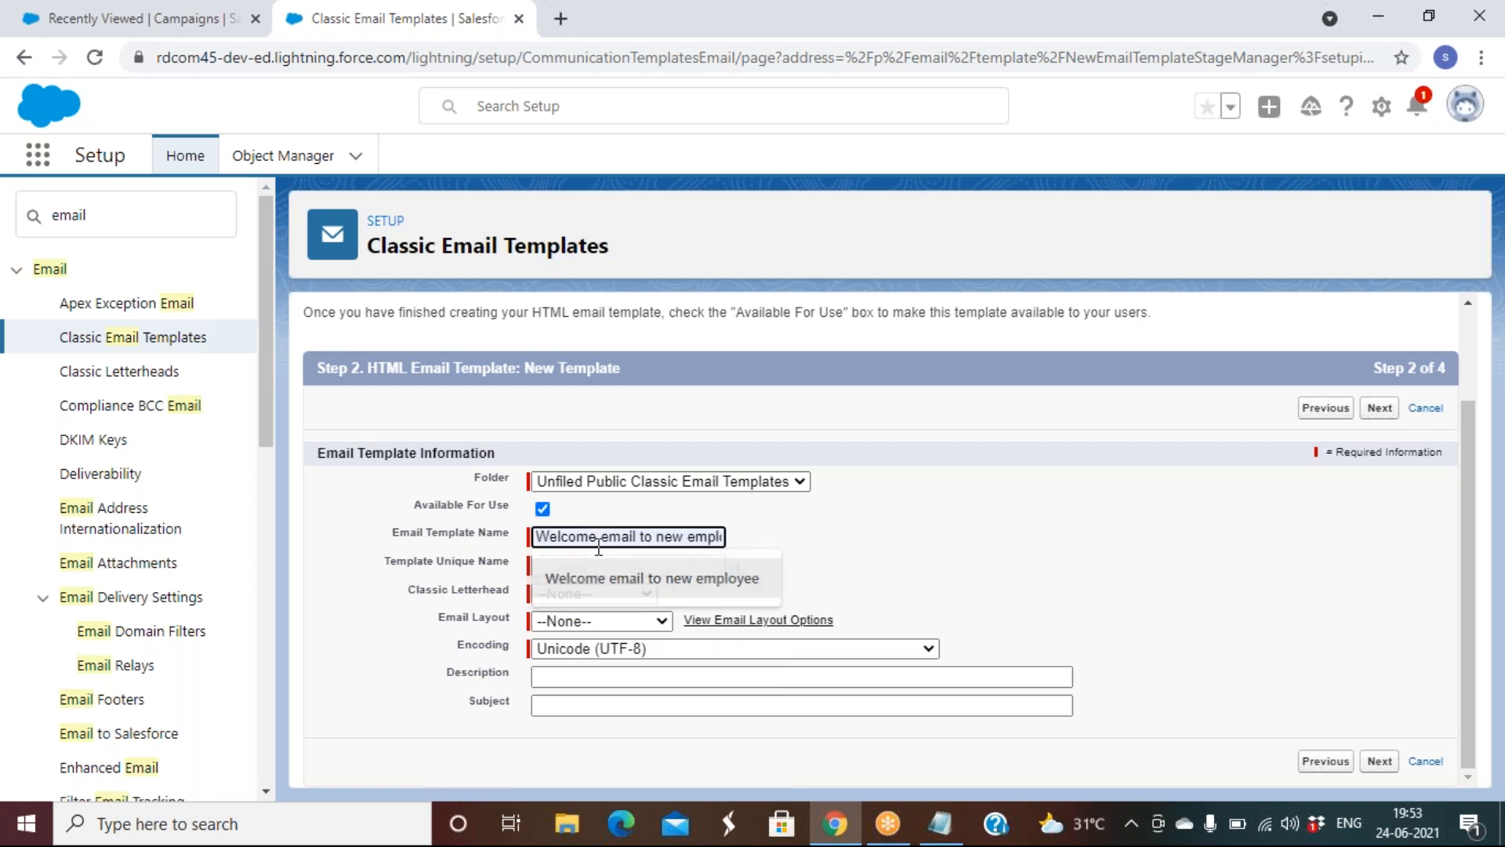
key(Tab)
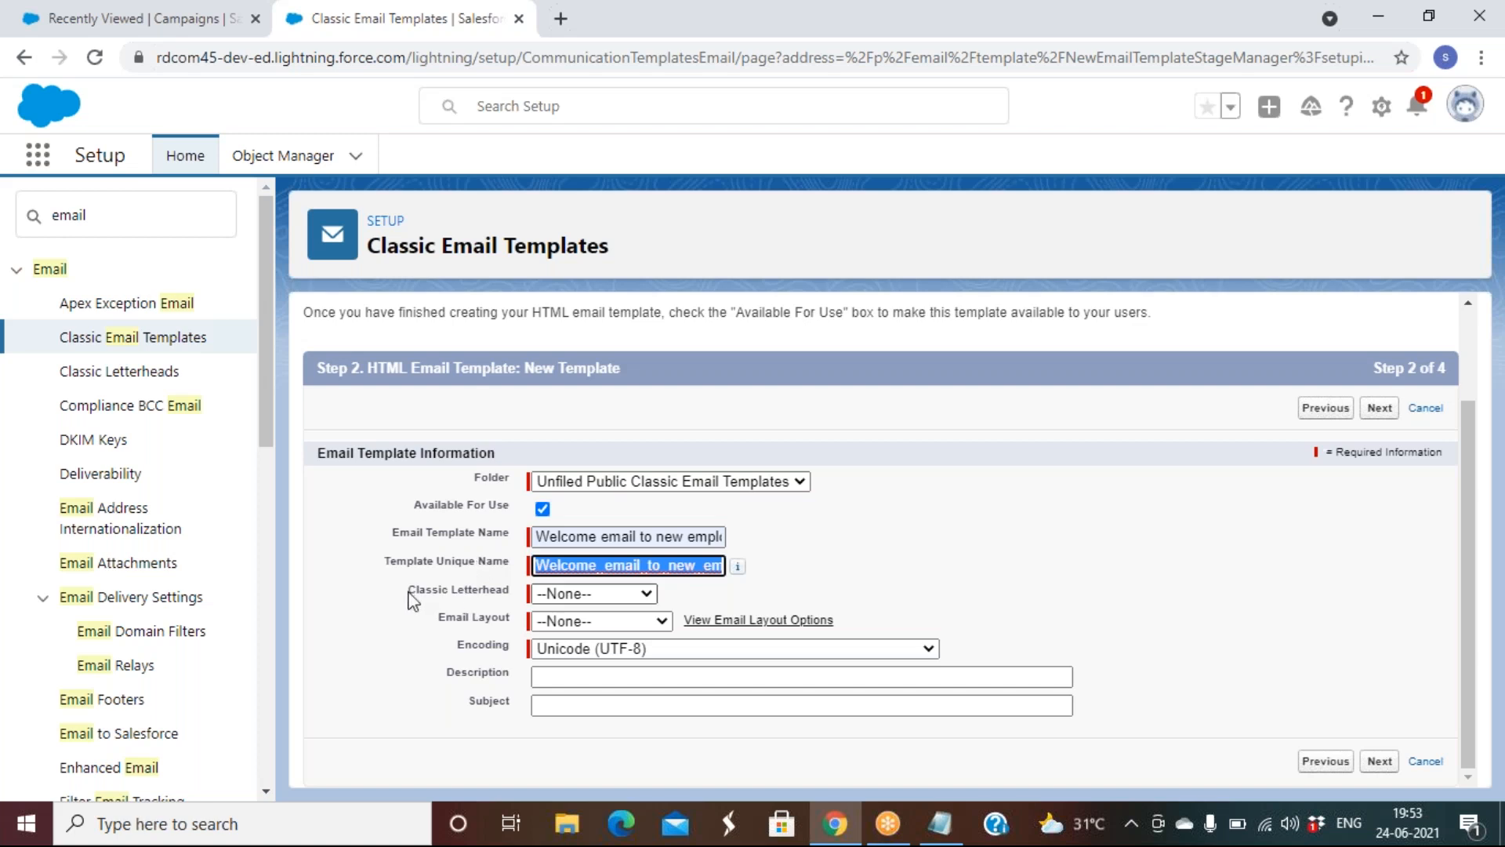
Attach the Rd Letter Head letterhead and bring up the email layout options
click(562, 601)
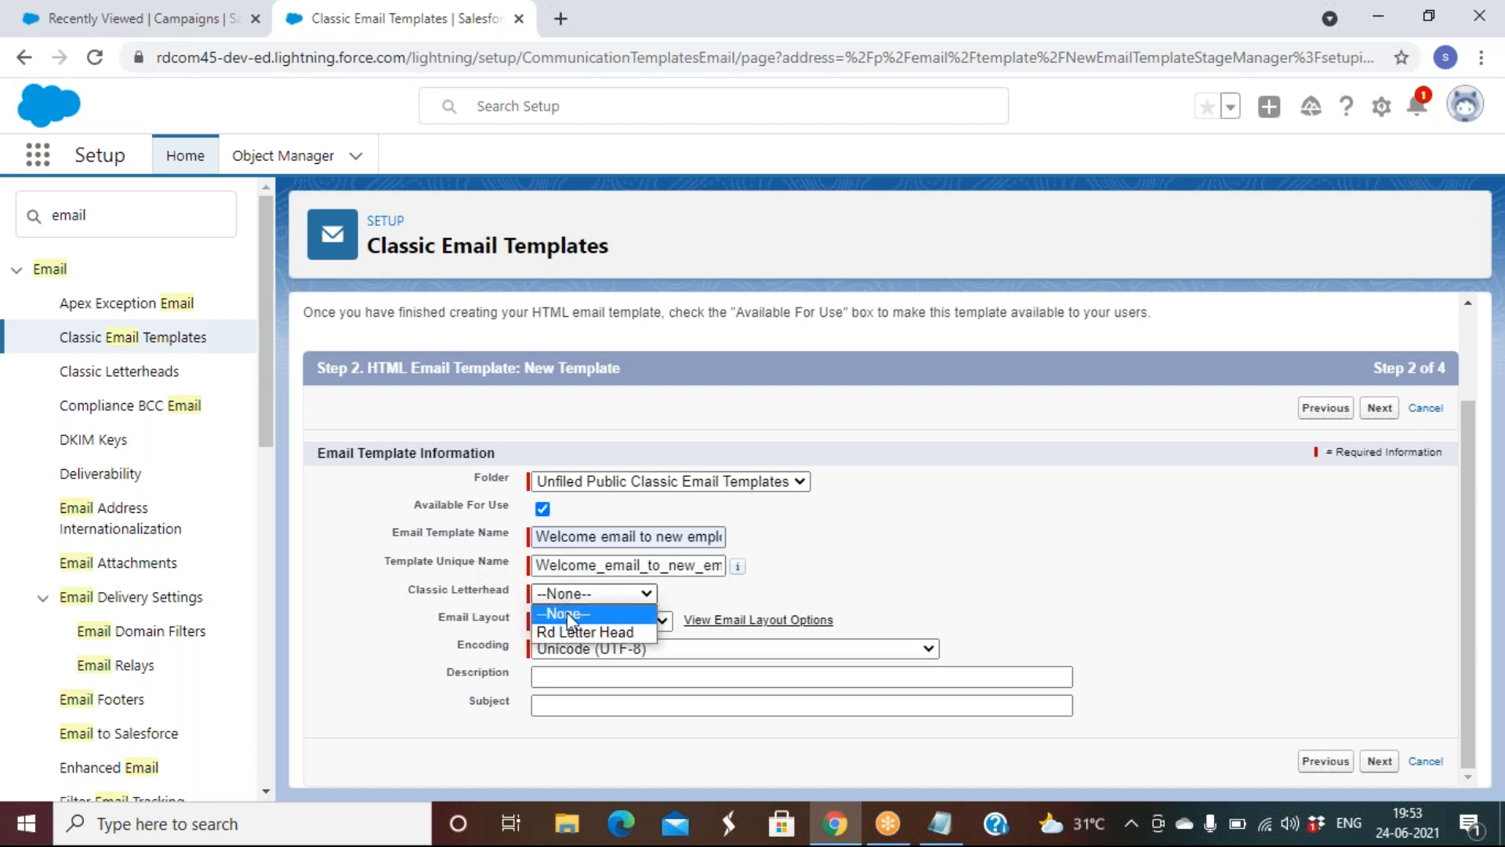
click(577, 632)
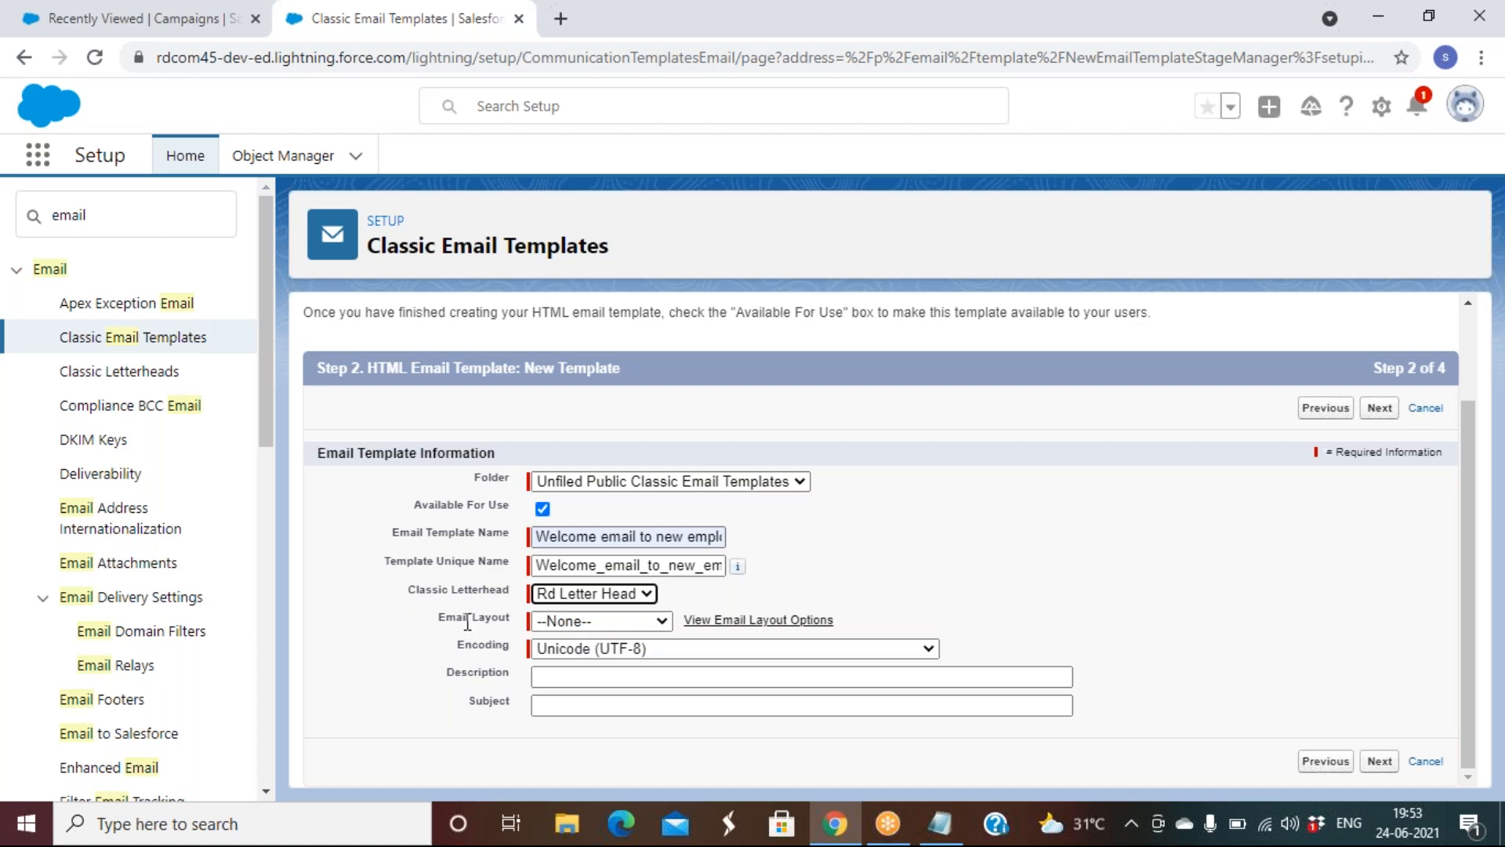
click(740, 625)
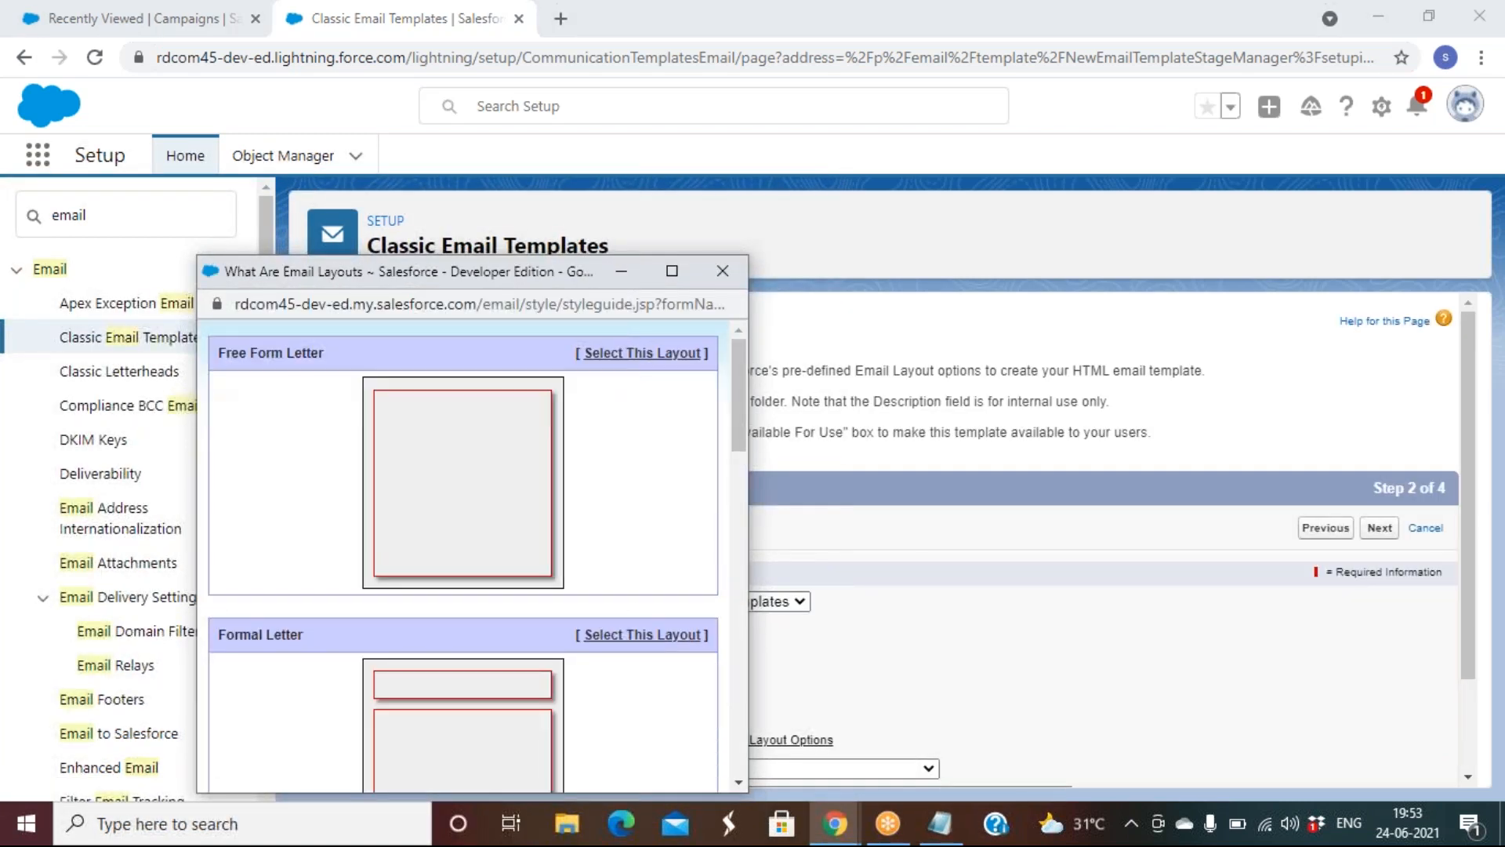
Choose Free Form Letter as the template's email layout
scroll(227, 407, down, 10)
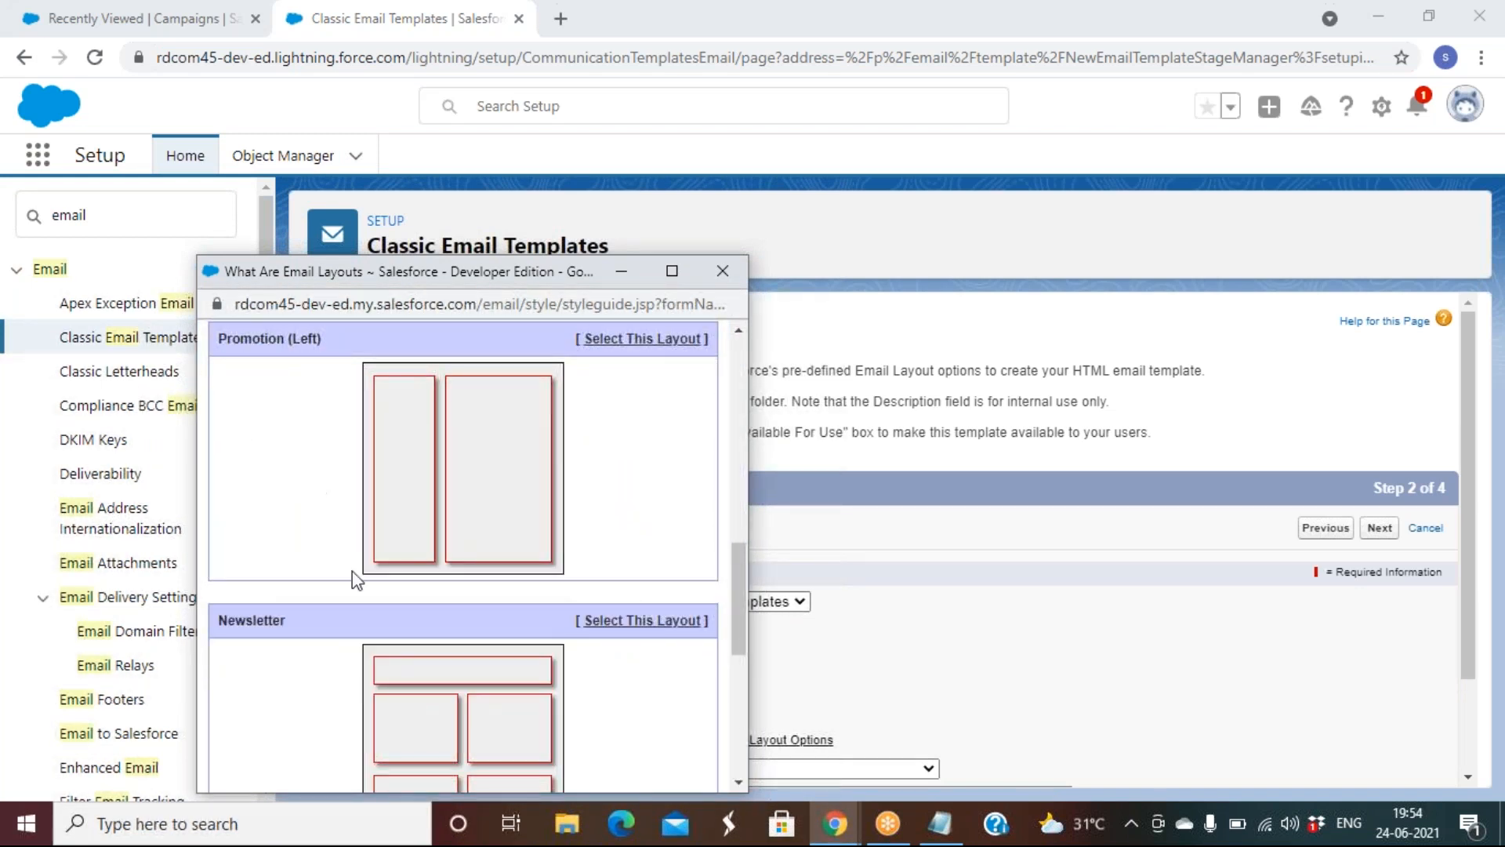
scroll(351, 571, down, 5)
scroll(351, 570, up, 7)
scroll(352, 571, up, 7)
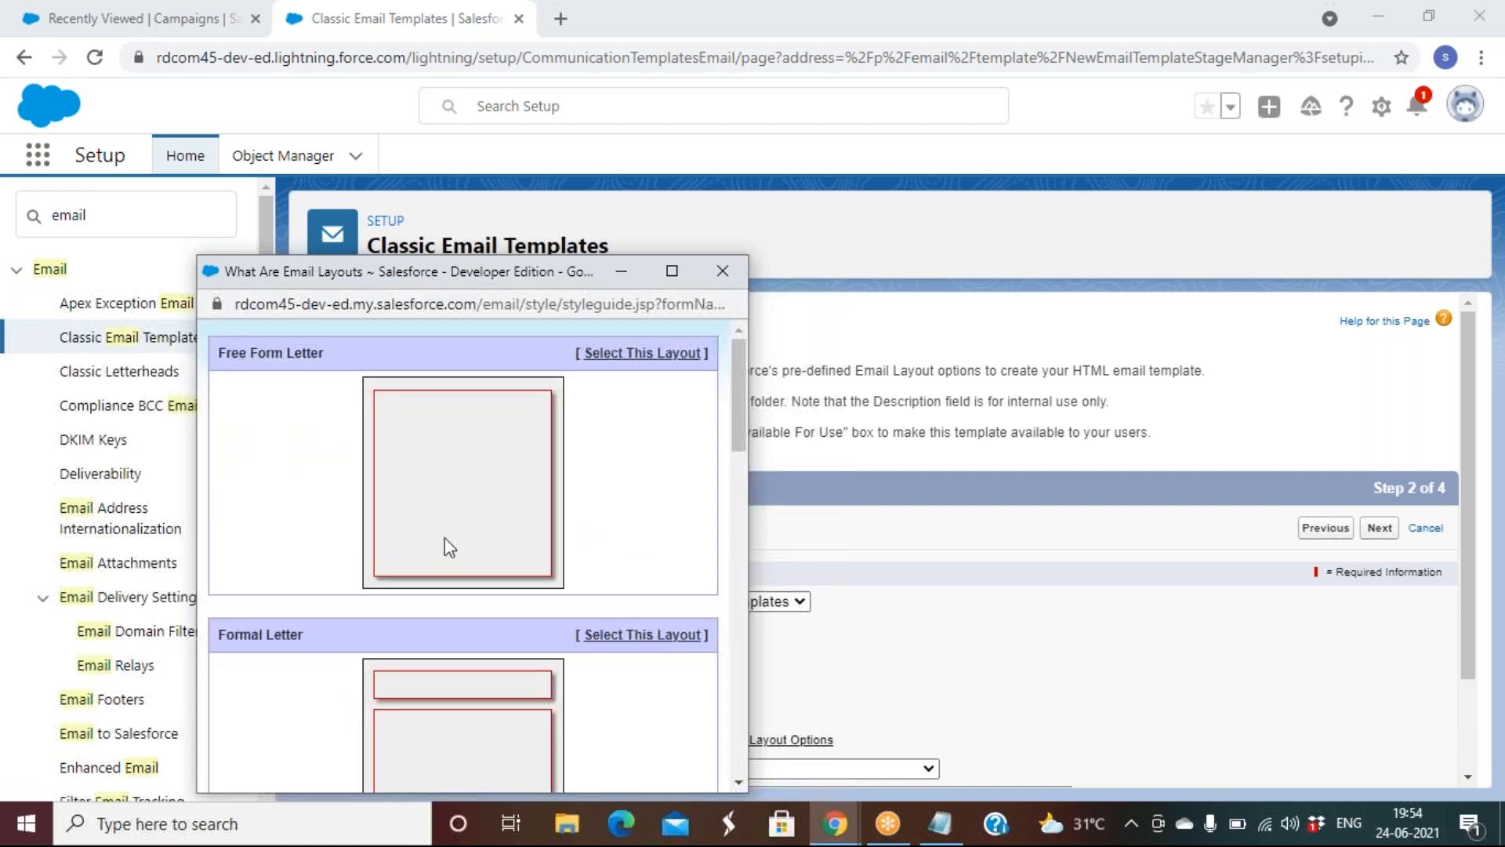
click(625, 355)
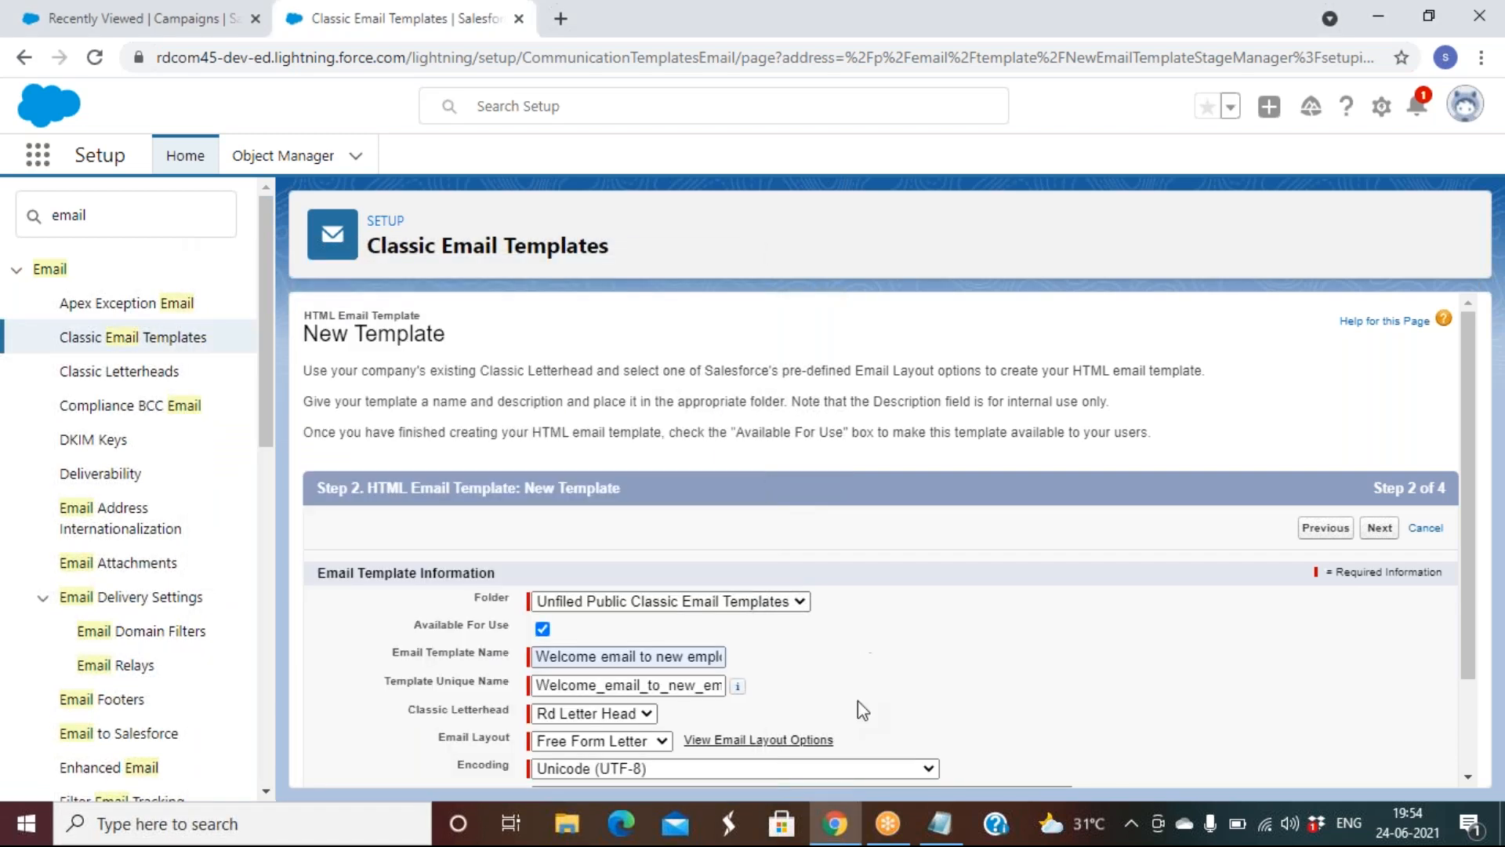
scroll(857, 699, down, 3)
Set the subject to 'Welcome to RD!!!!' and proceed to the HTML content step
click(598, 704)
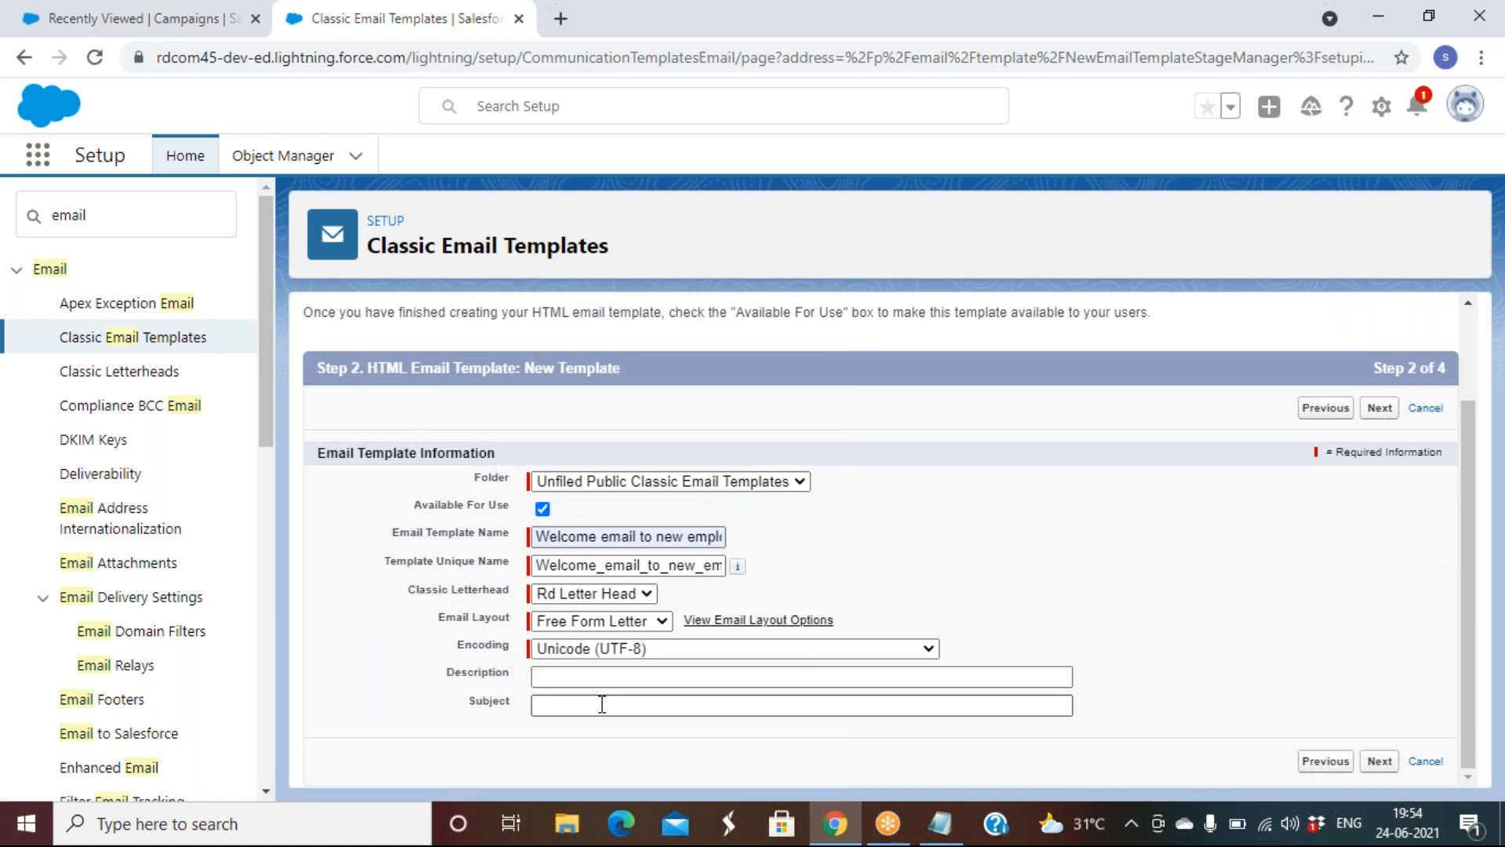
click(620, 469)
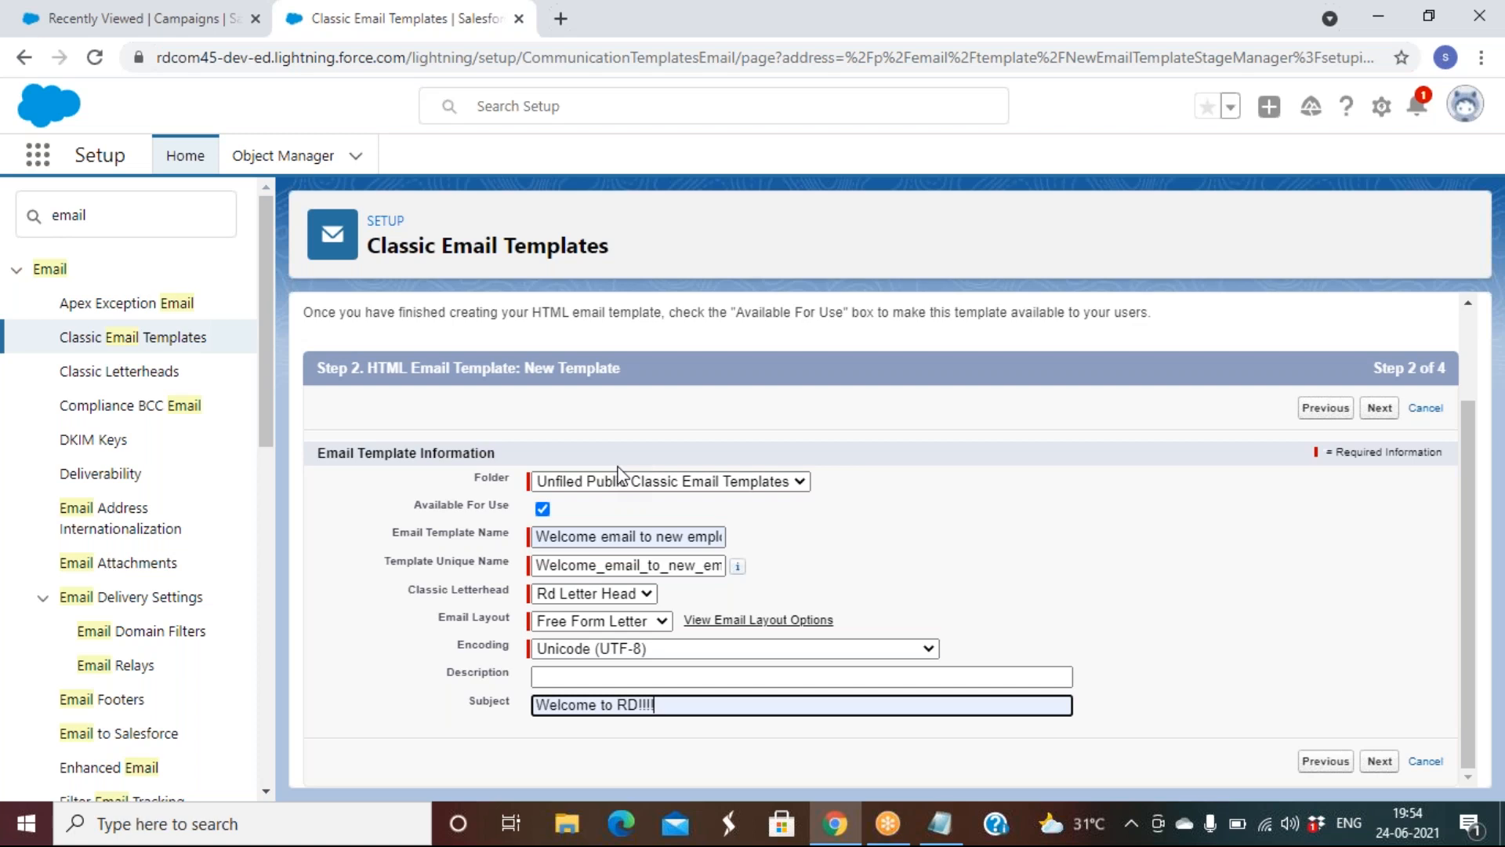
click(1379, 408)
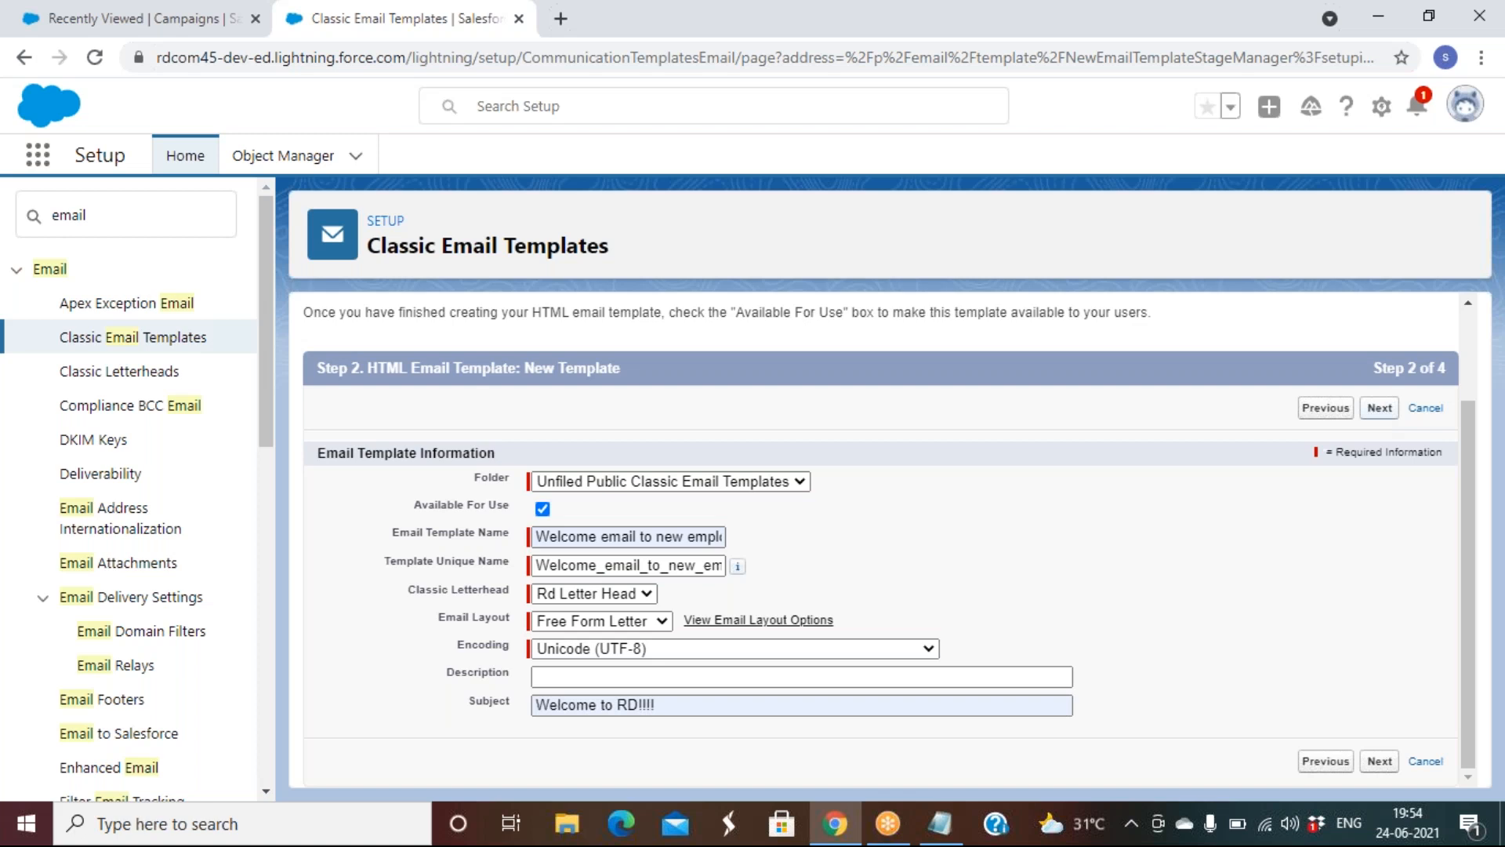
scroll(995, 743, down, 2)
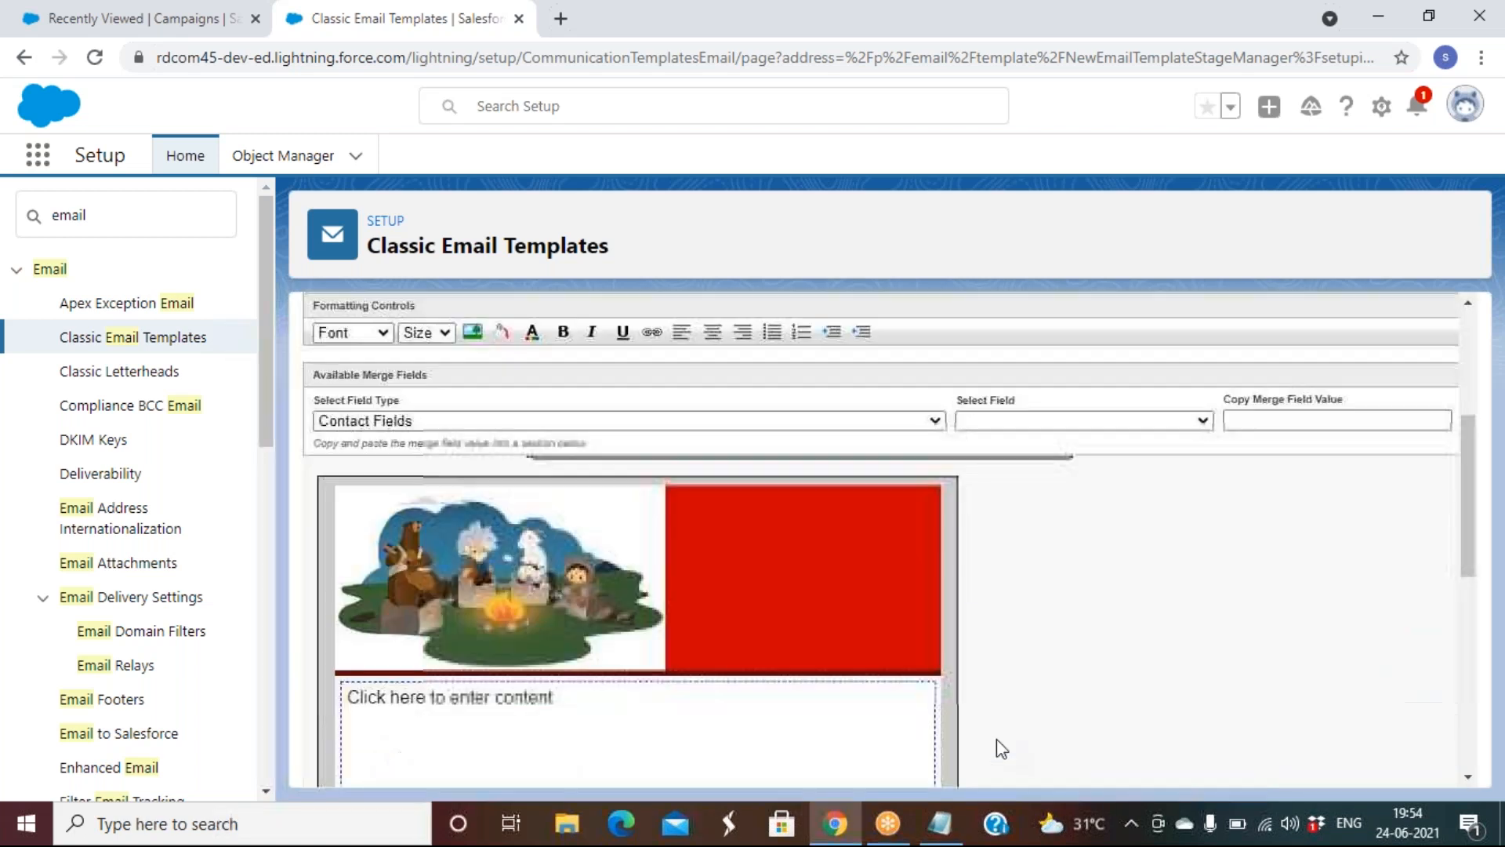
scroll(999, 746, down, 3)
click(581, 533)
scroll(581, 534, up, 3)
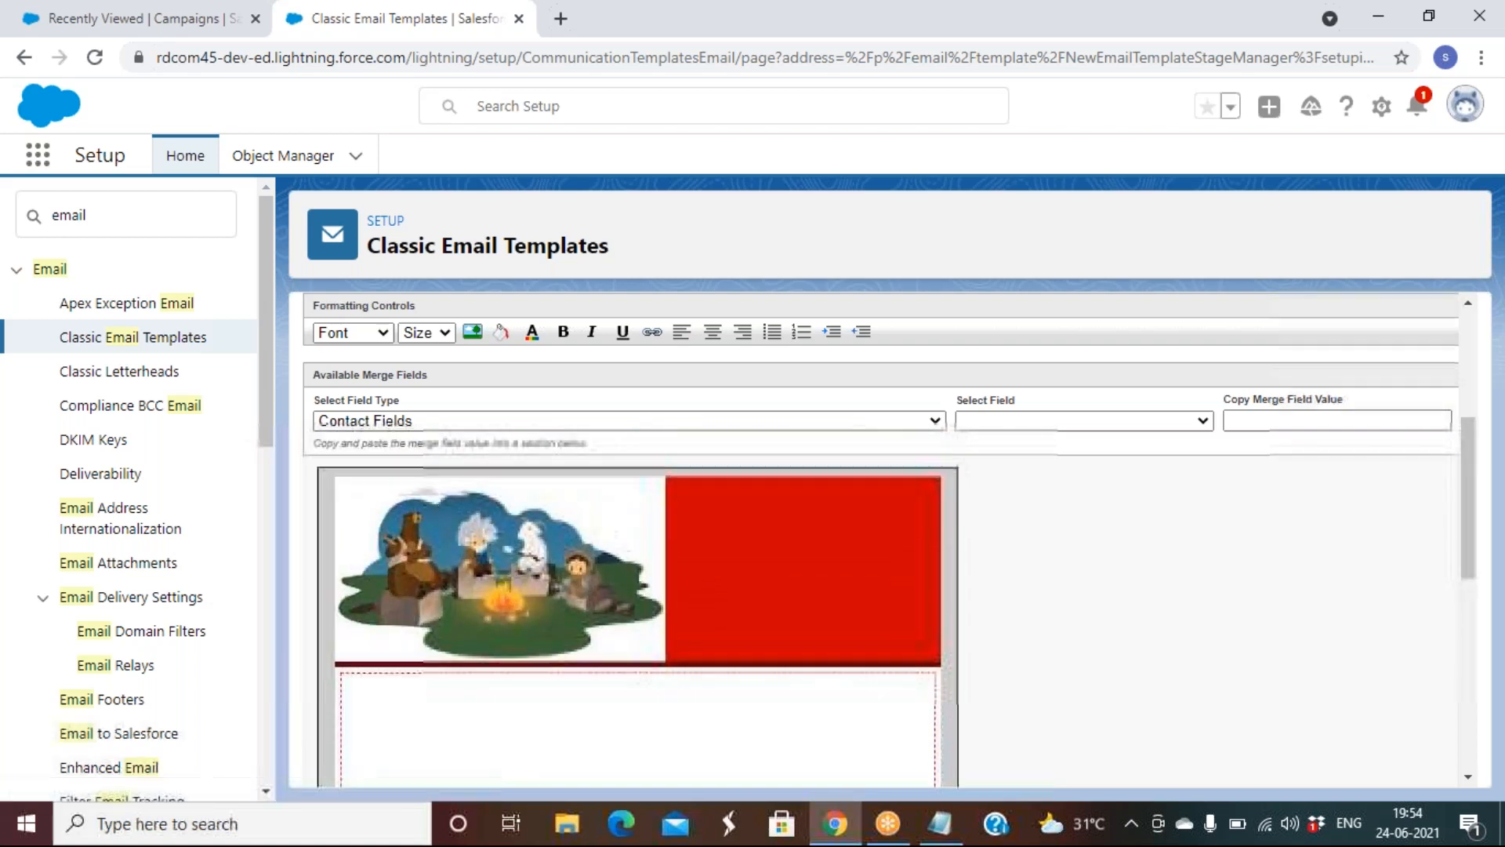
scroll(424, 533, up, 2)
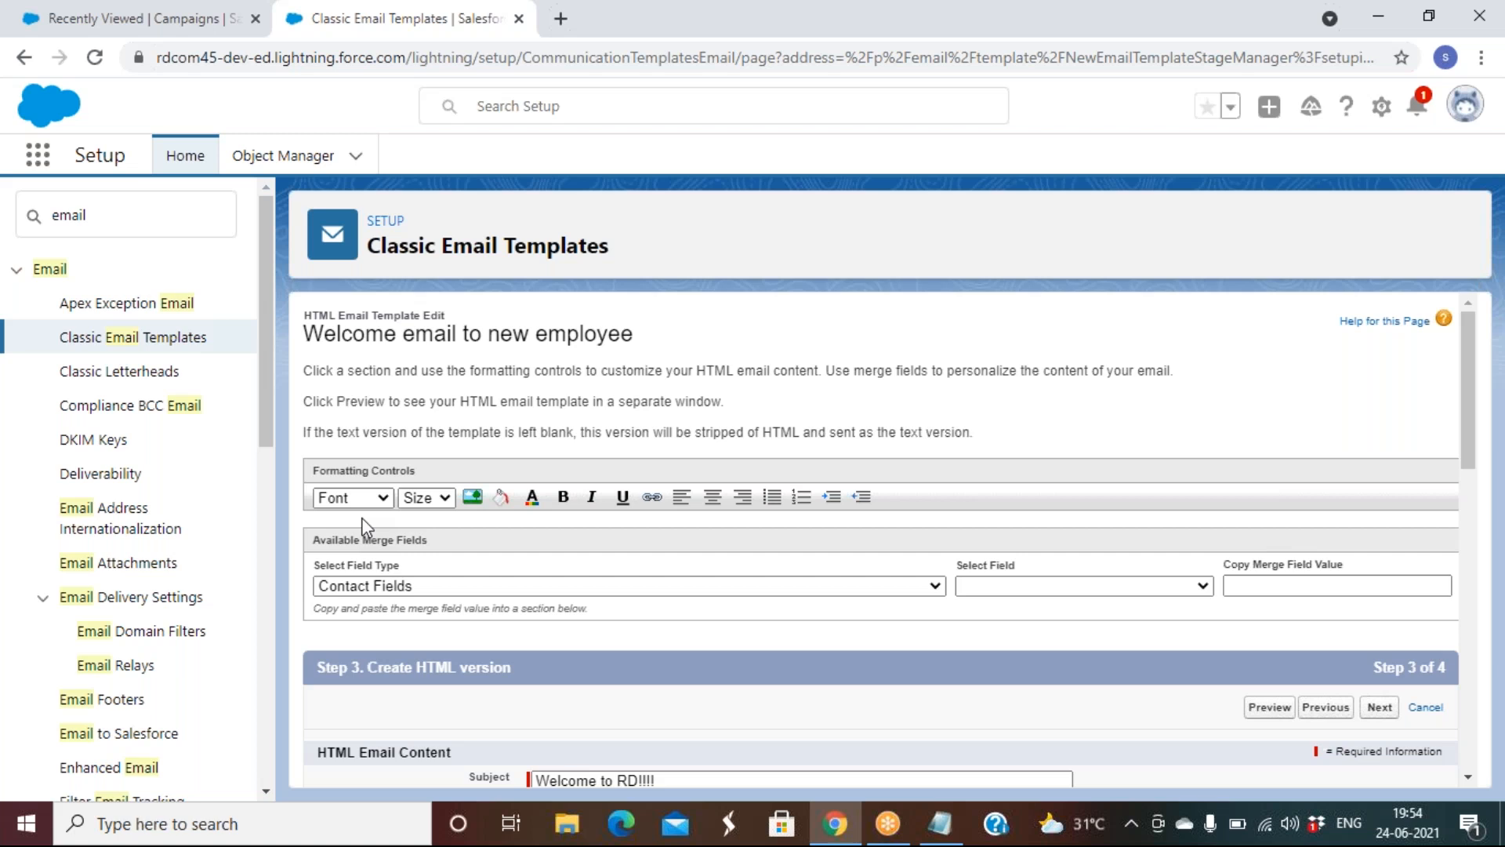
click(377, 496)
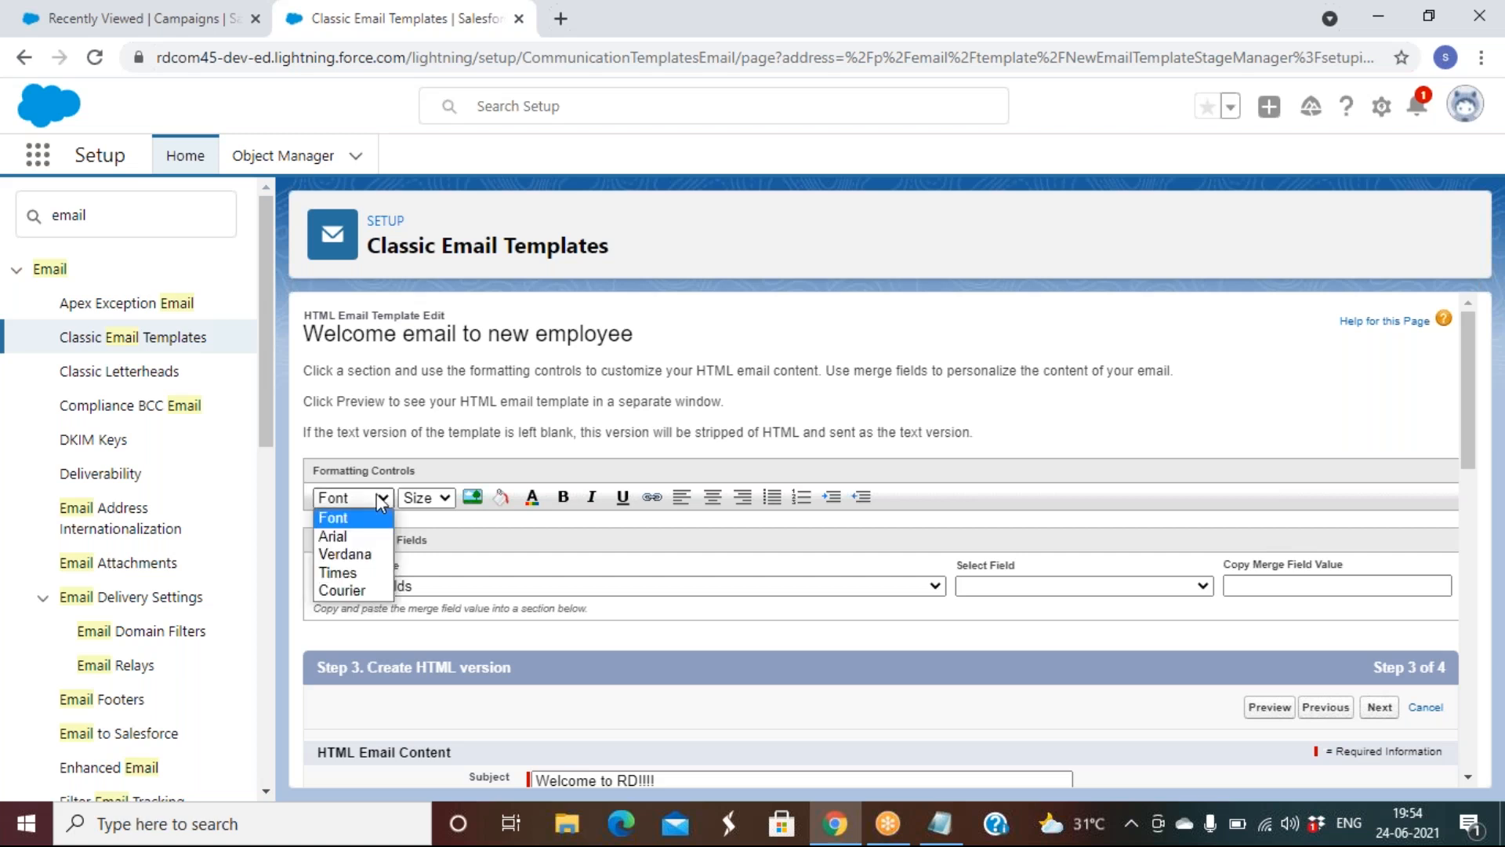
click(420, 497)
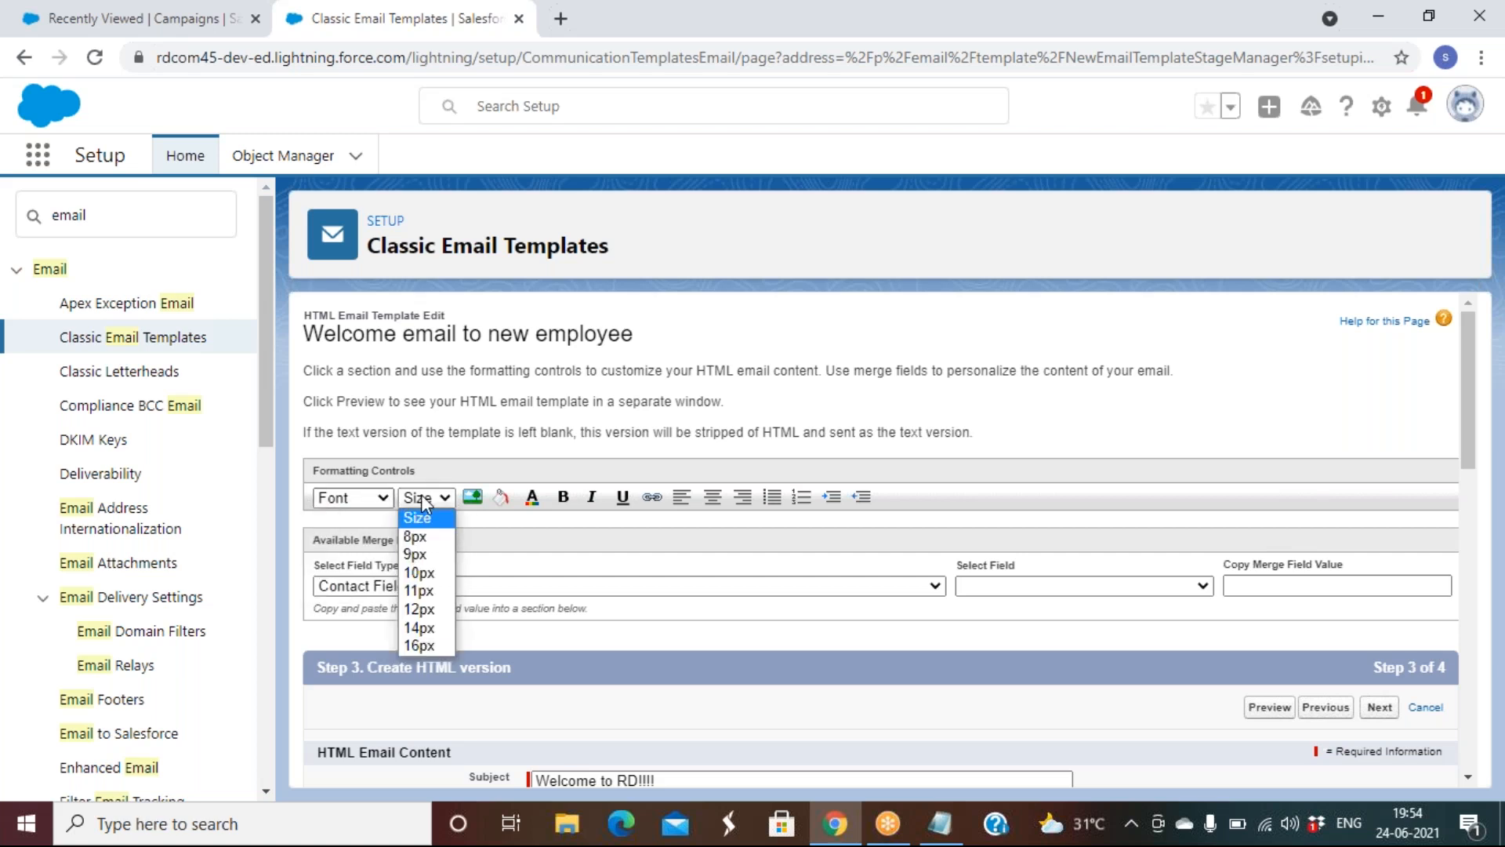
click(530, 532)
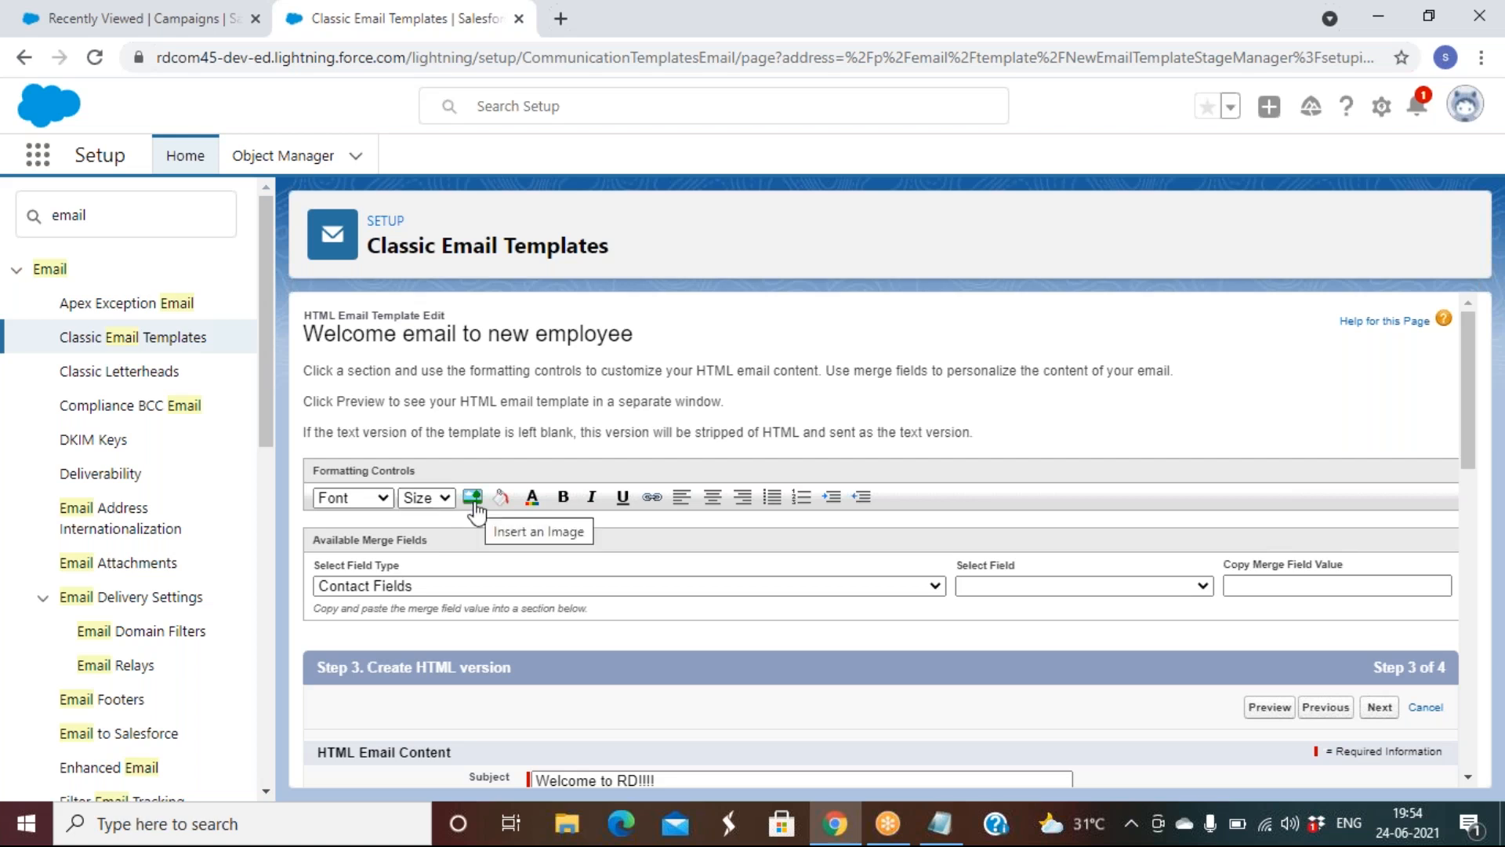
click(532, 506)
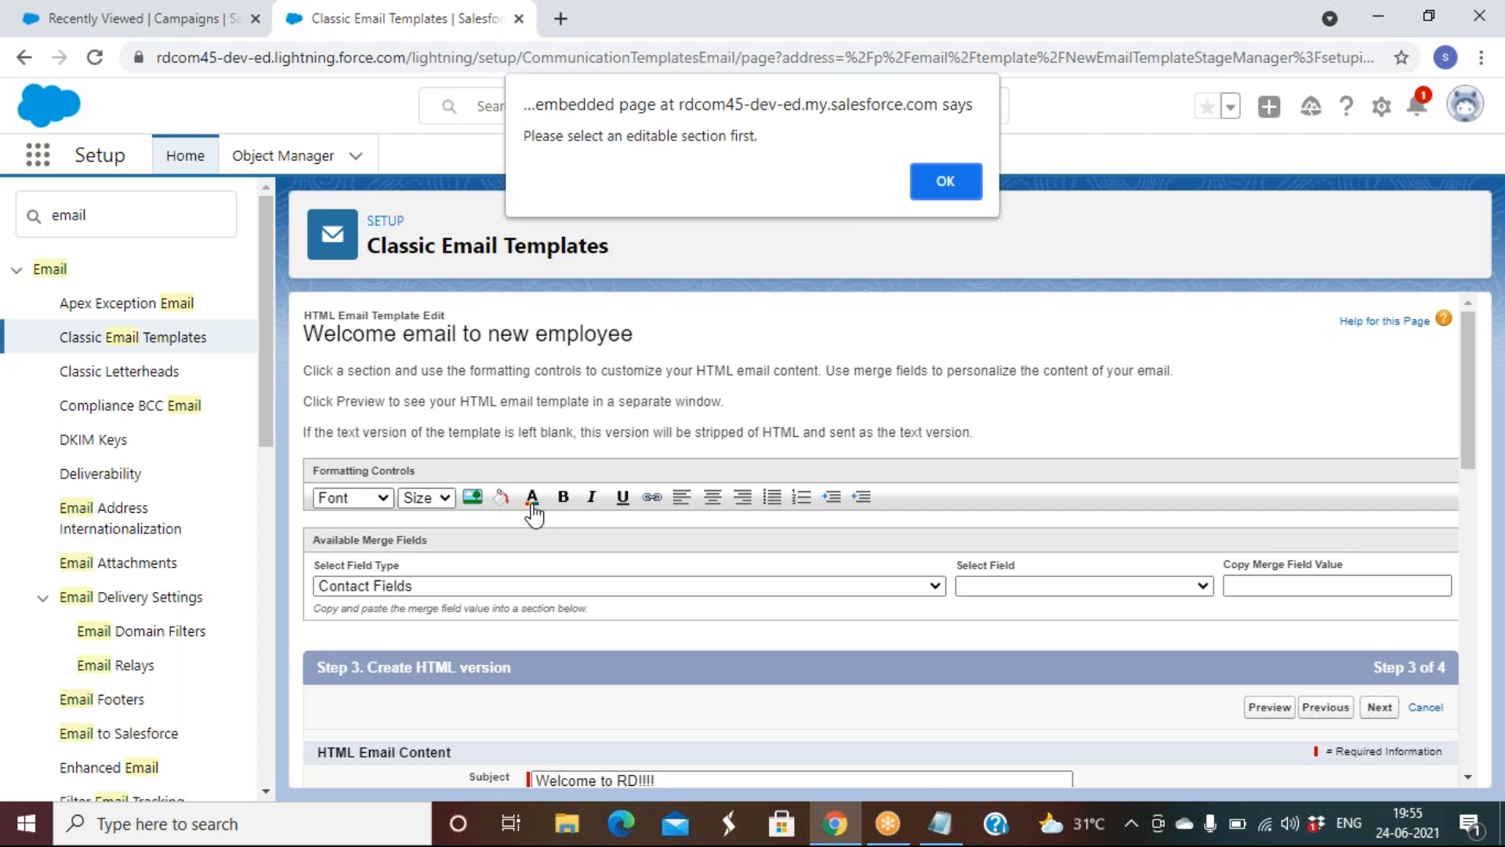
click(944, 190)
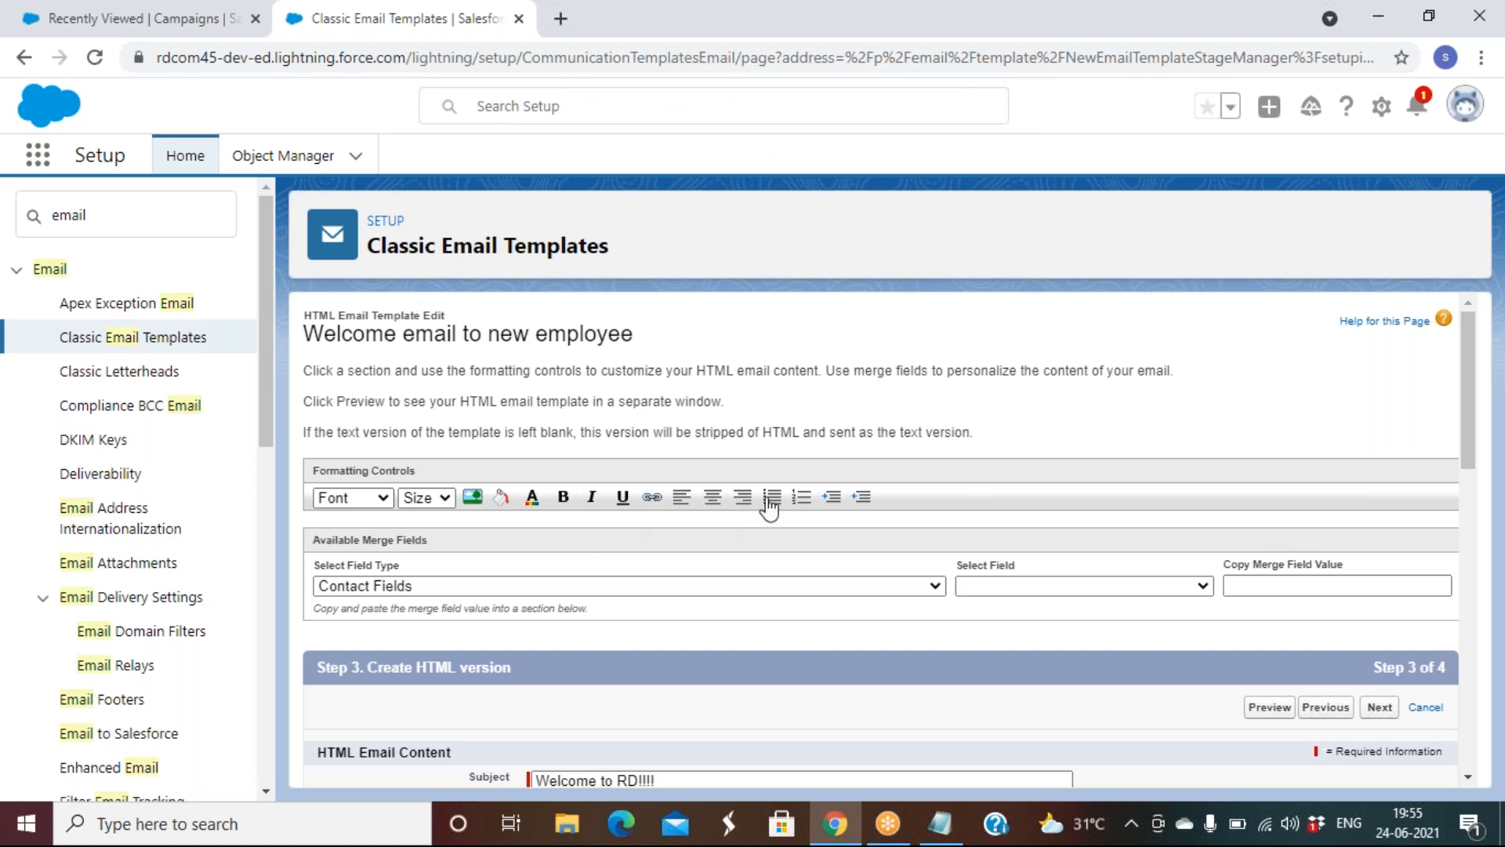
scroll(815, 517, down, 5)
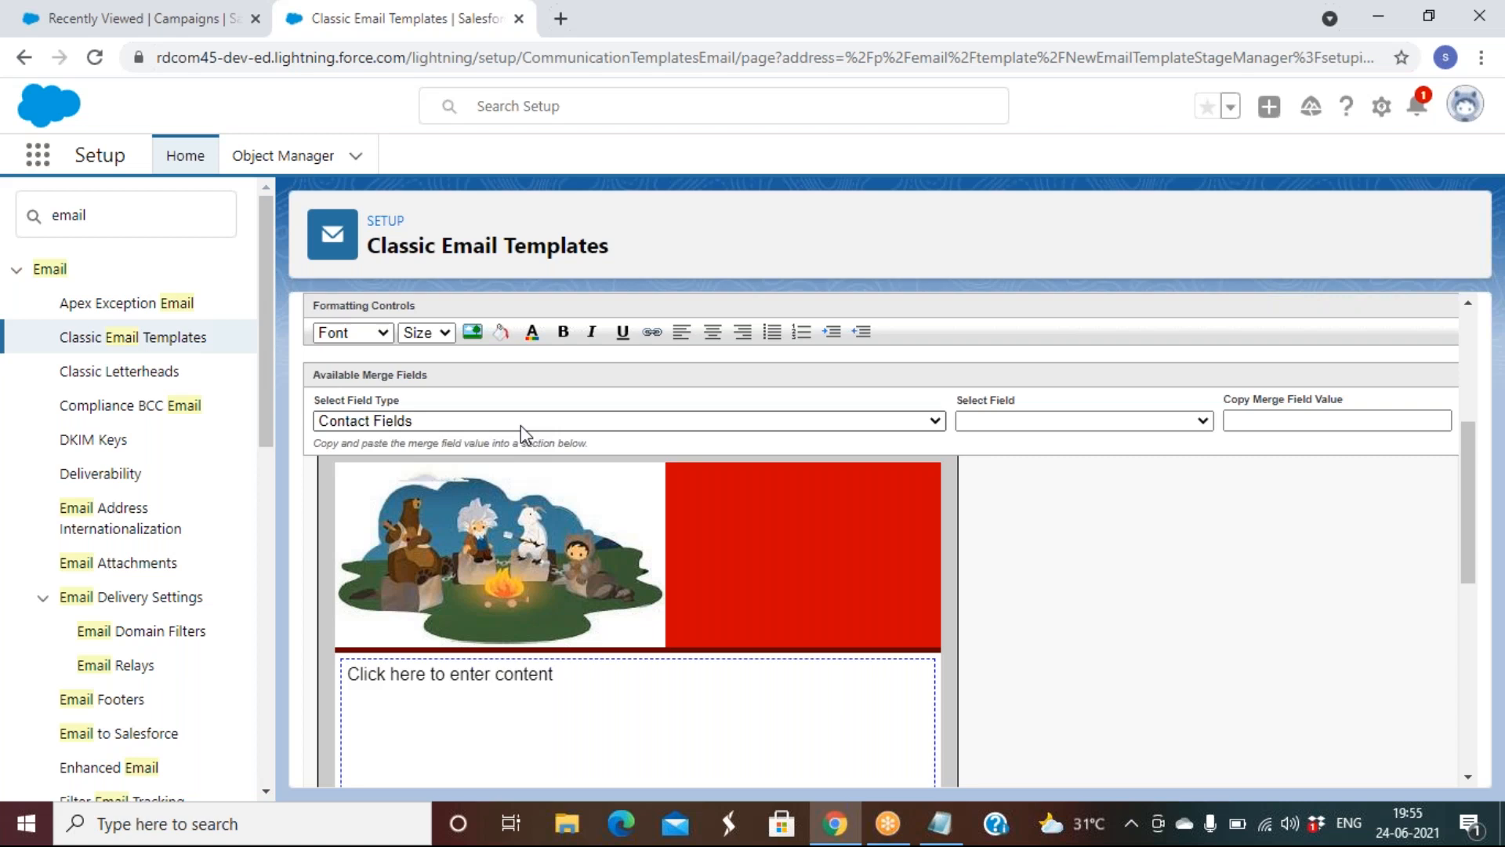
Start the email body with 'Hello', then switch to the Campaigns browser tab
click(543, 679)
text(Hello)
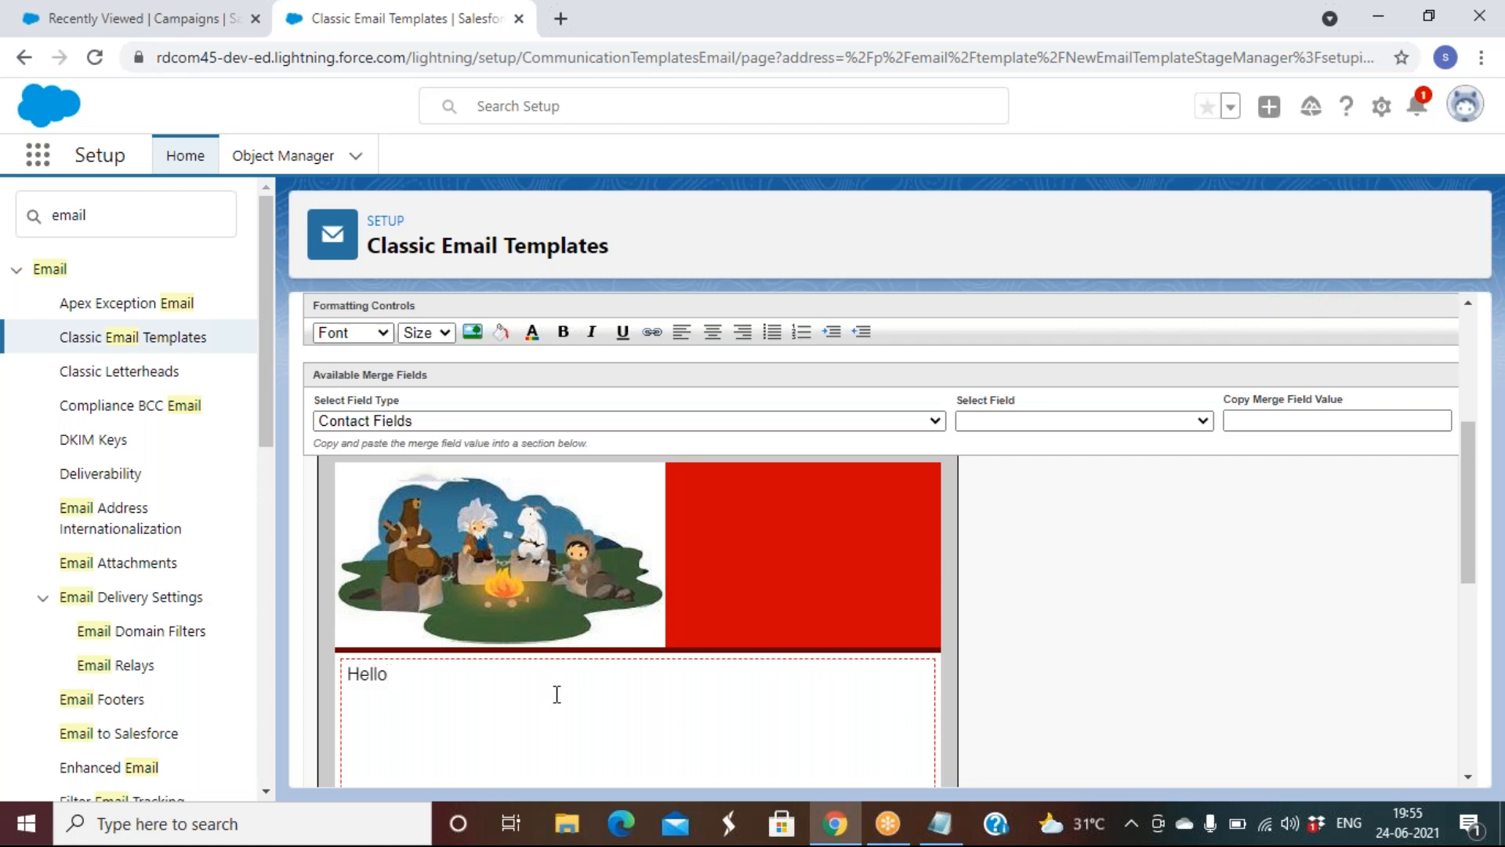
click(158, 17)
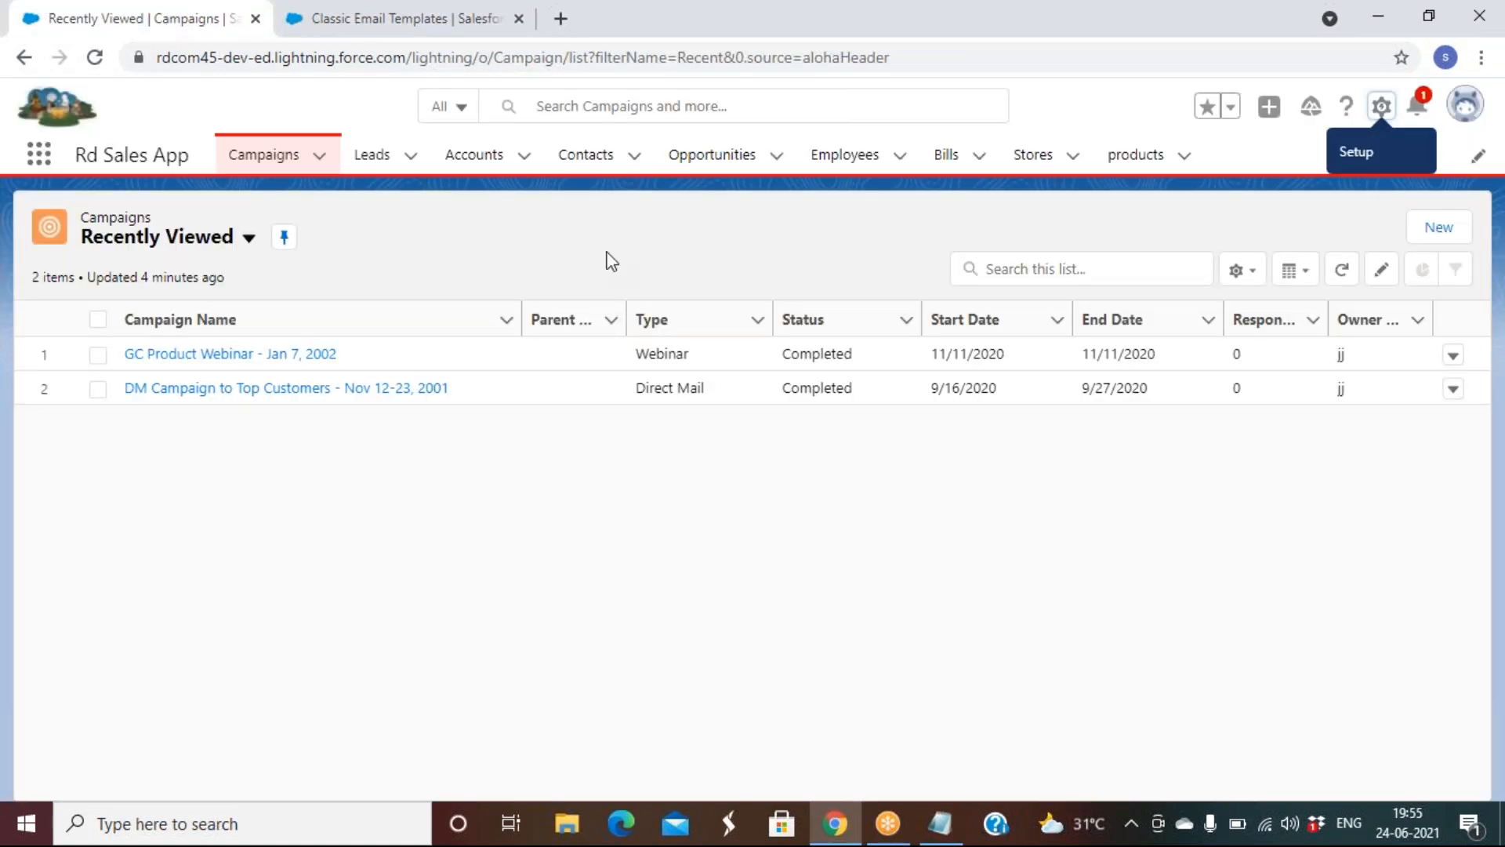
Open a blank New Employee form to check its Employee Name field, then return to the template body
click(843, 161)
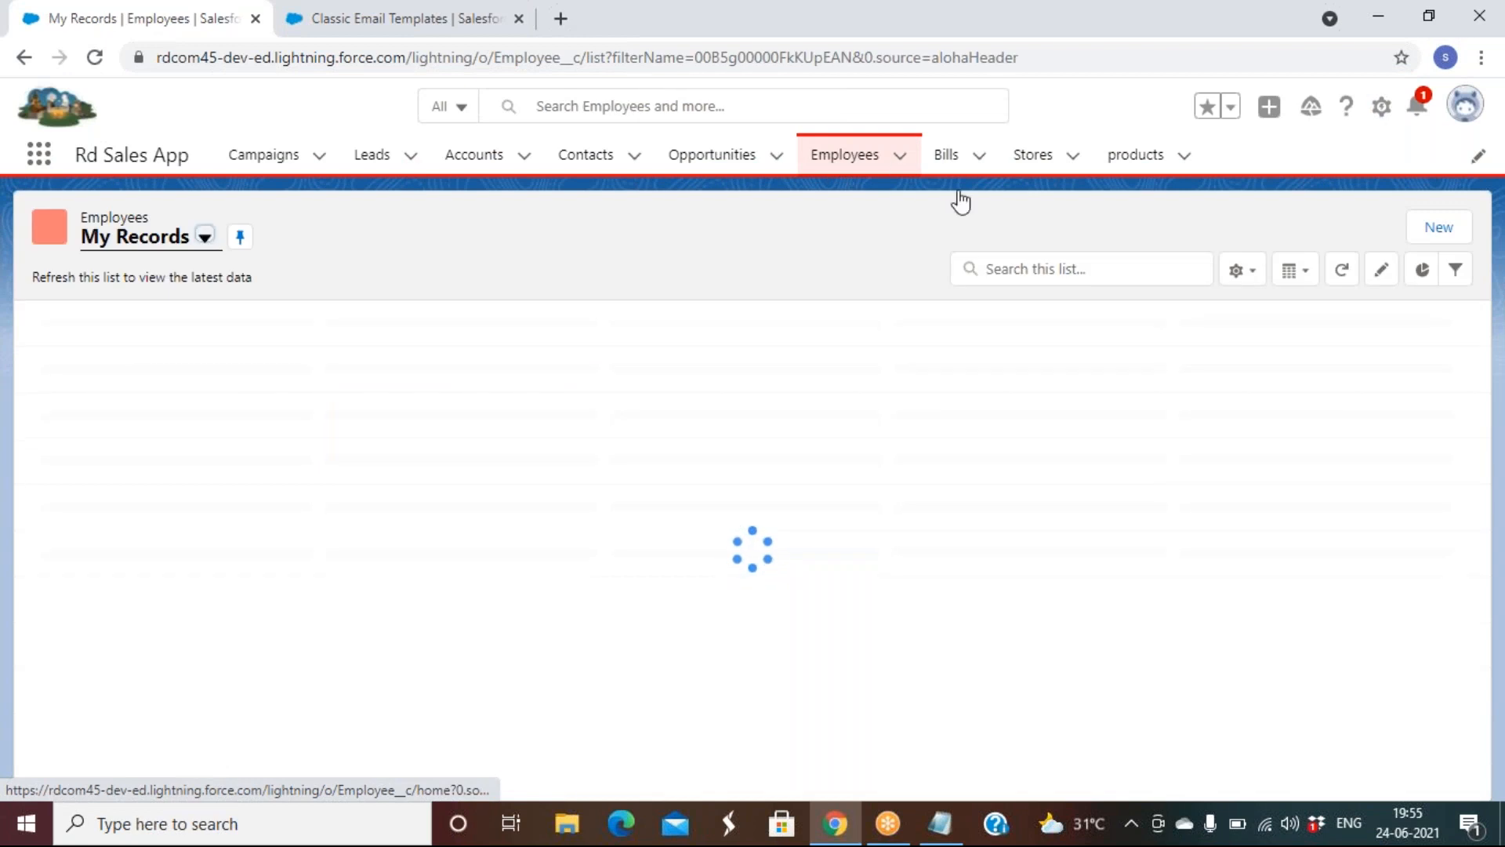
click(1105, 232)
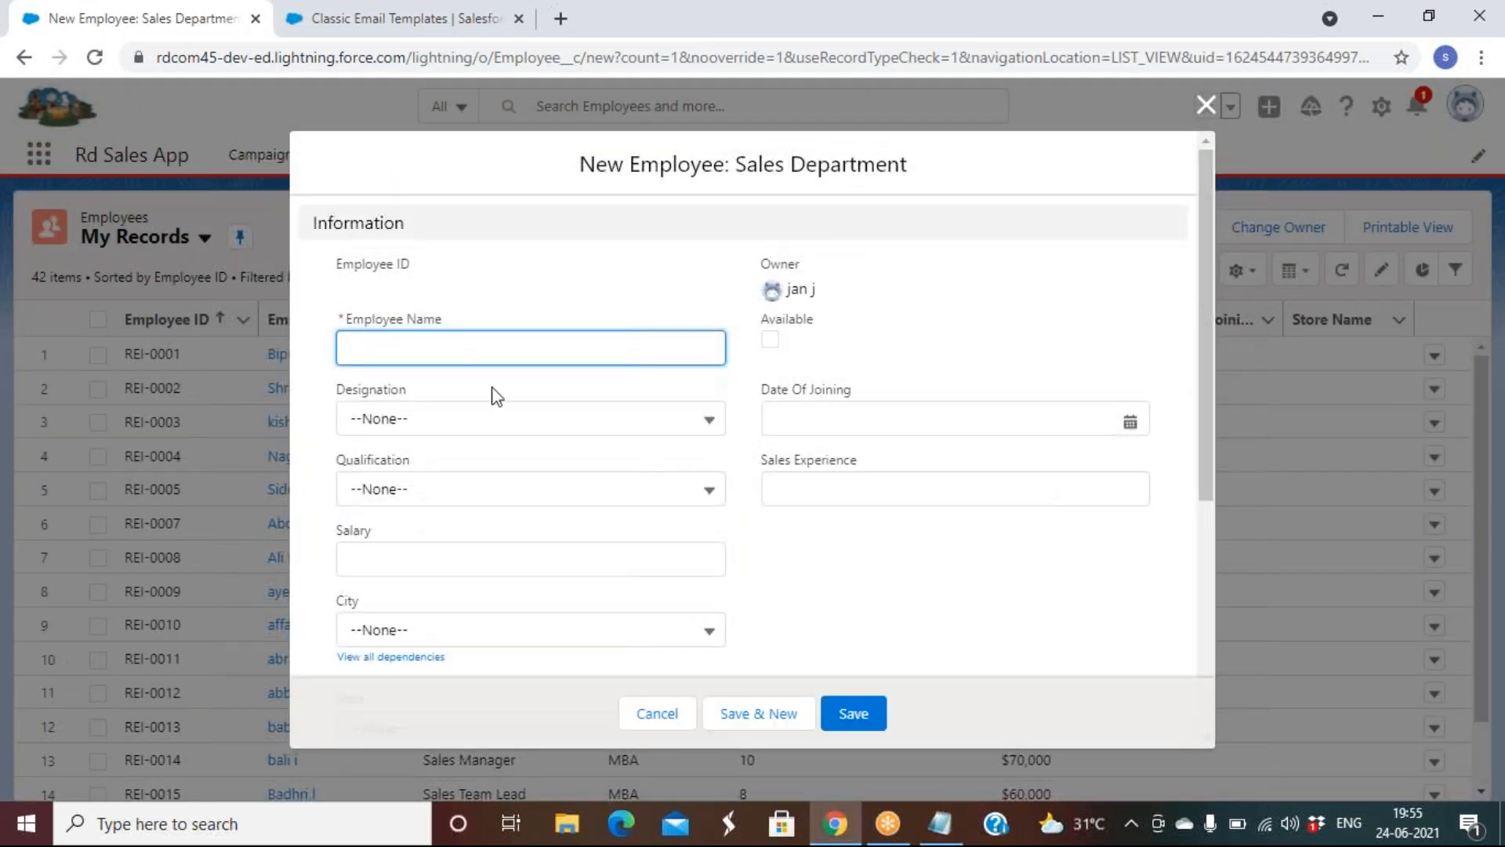
click(466, 349)
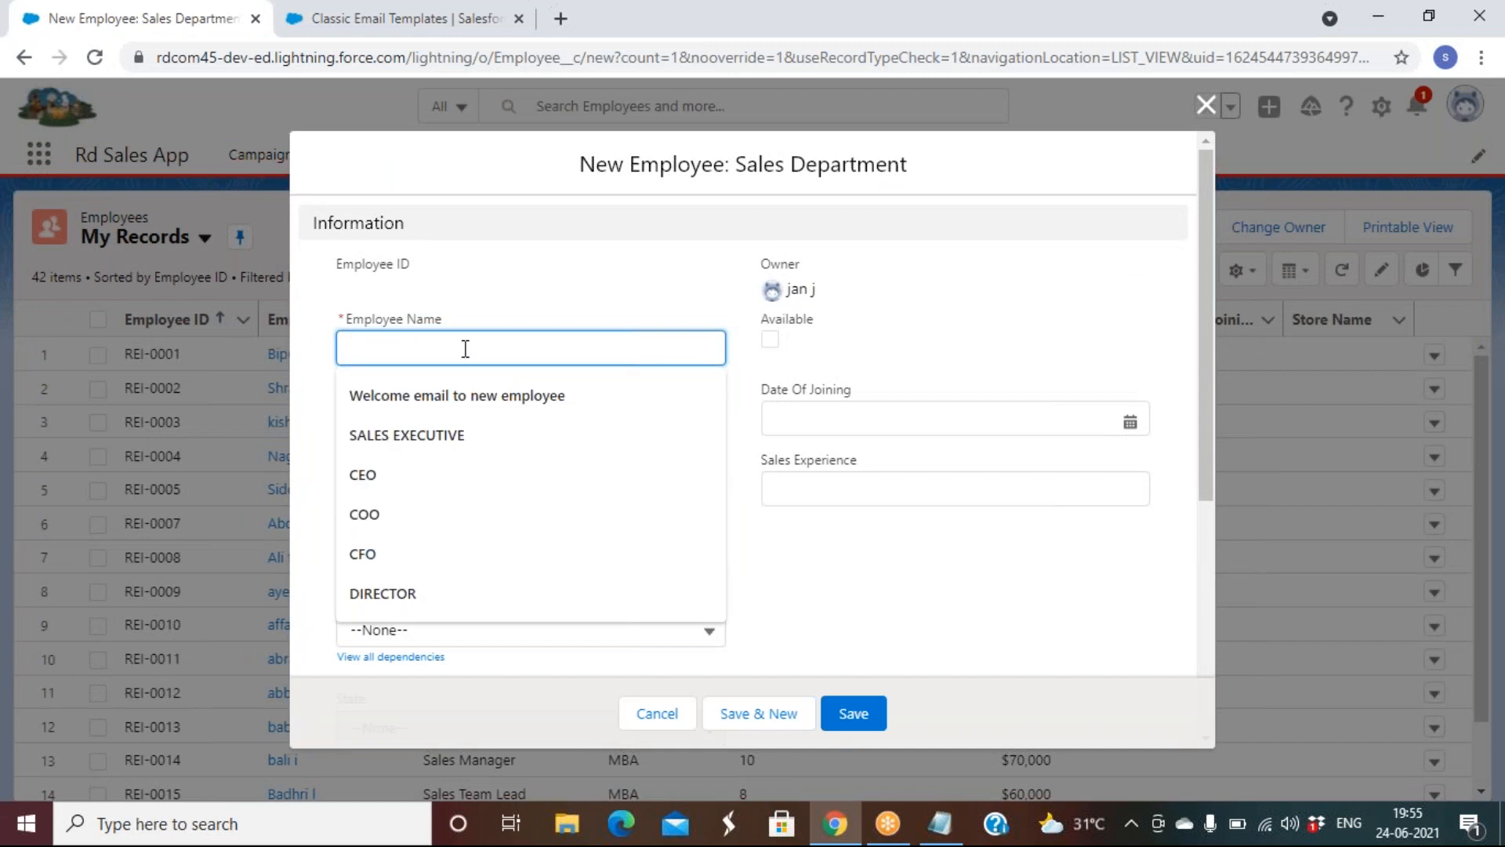
click(384, 20)
click(413, 703)
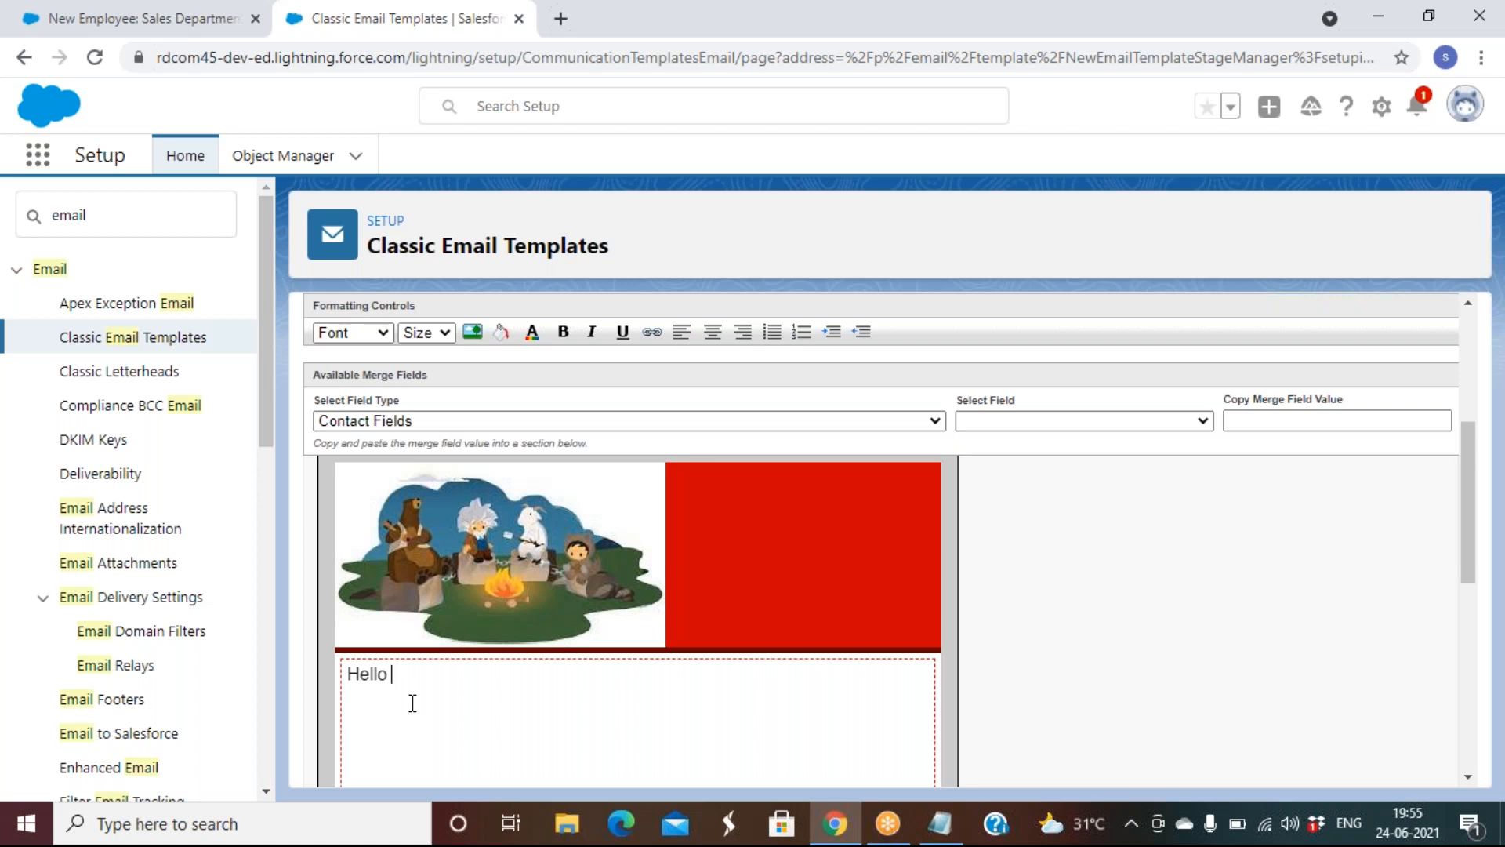
Generate the {!Employee__c.Name} merge field from Employee Fields › Employee Name
click(422, 423)
scroll(411, 622, down, 12)
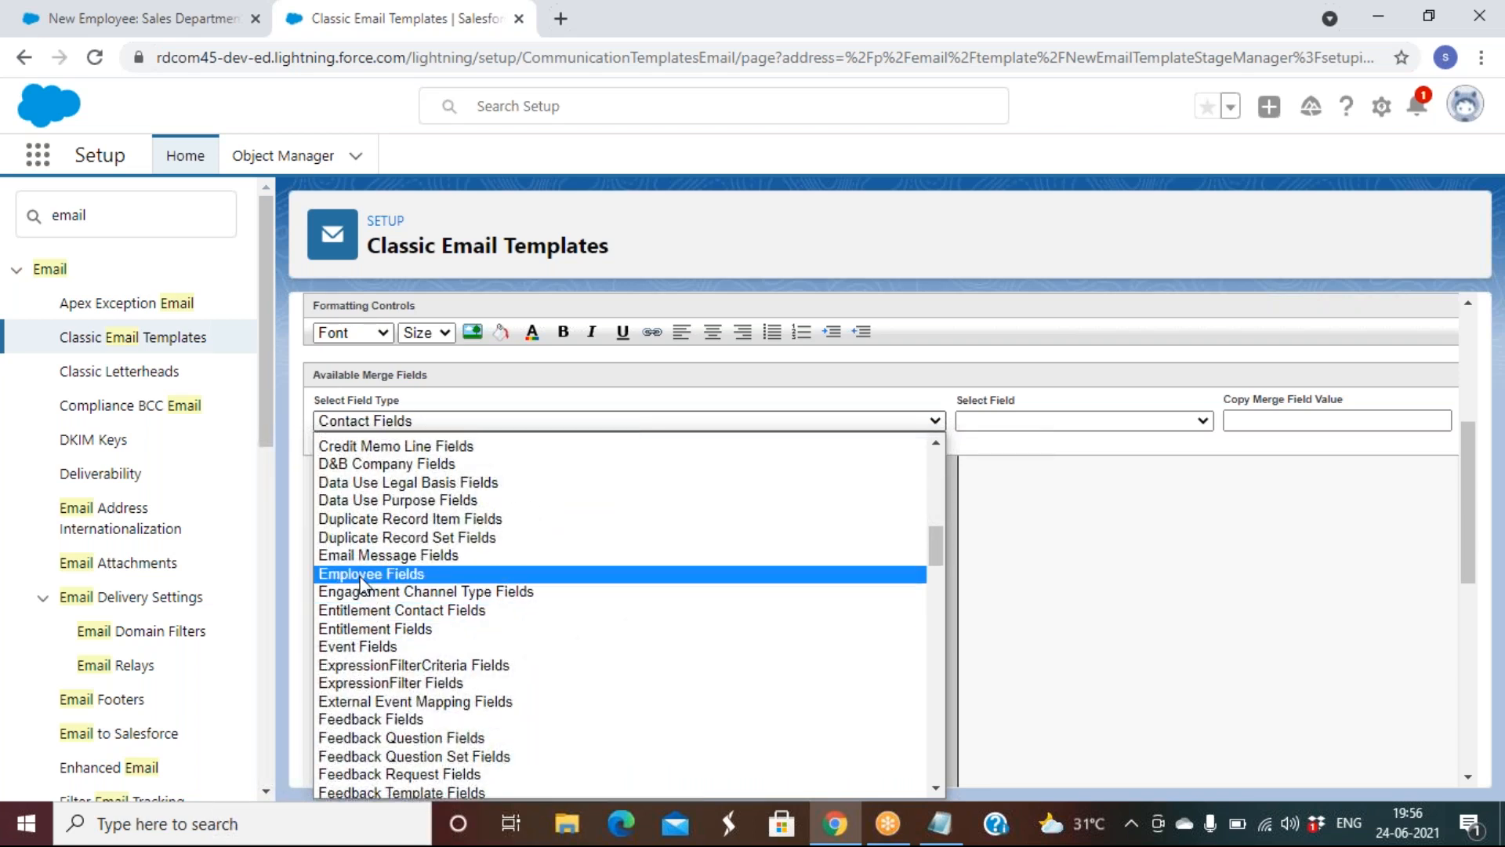
click(365, 574)
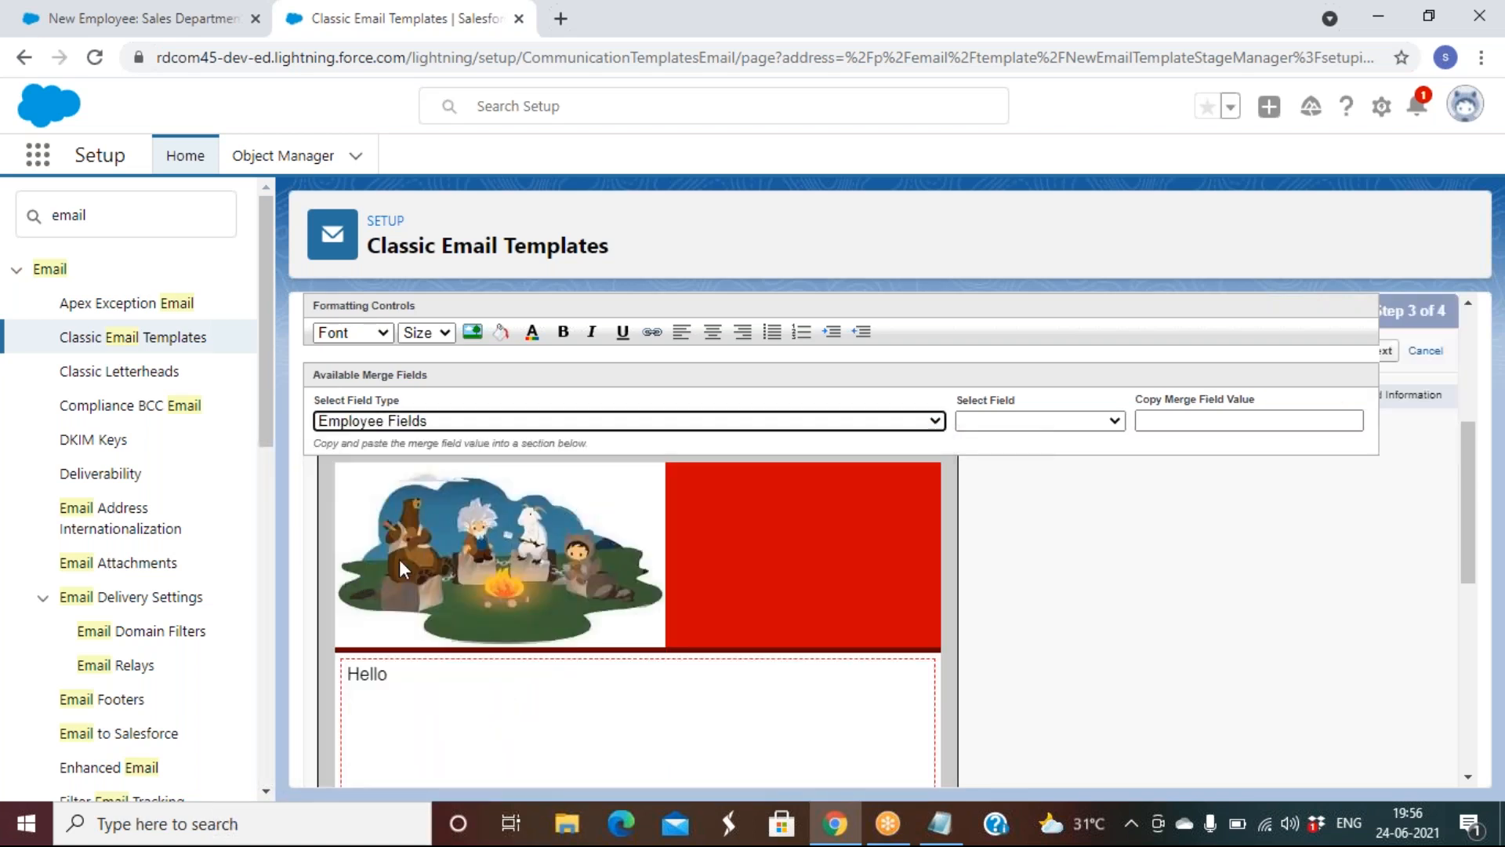
click(1000, 427)
scroll(1049, 586, down, 4)
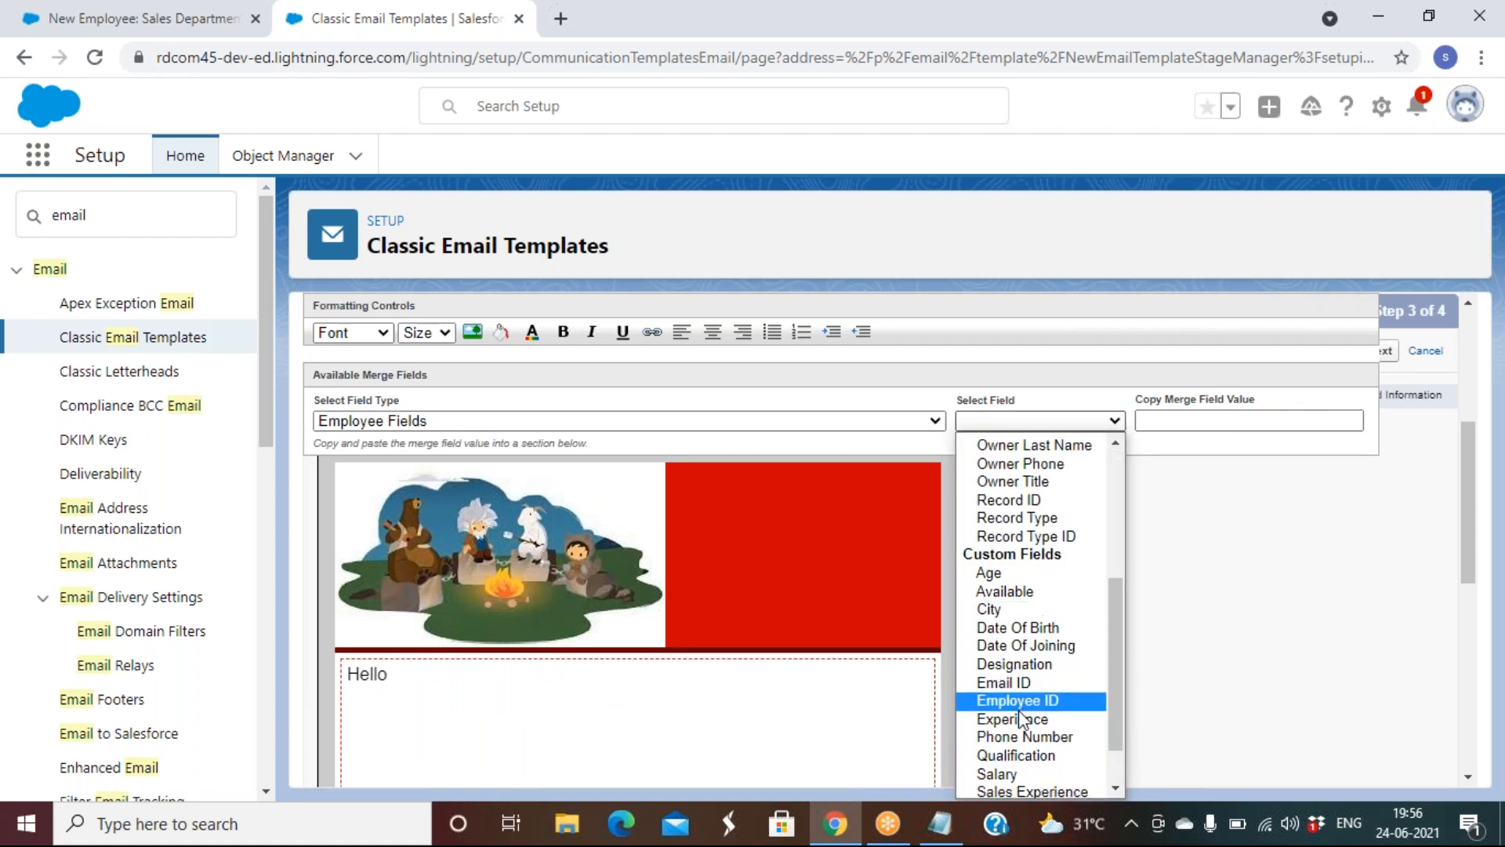
scroll(1036, 511, down, 1)
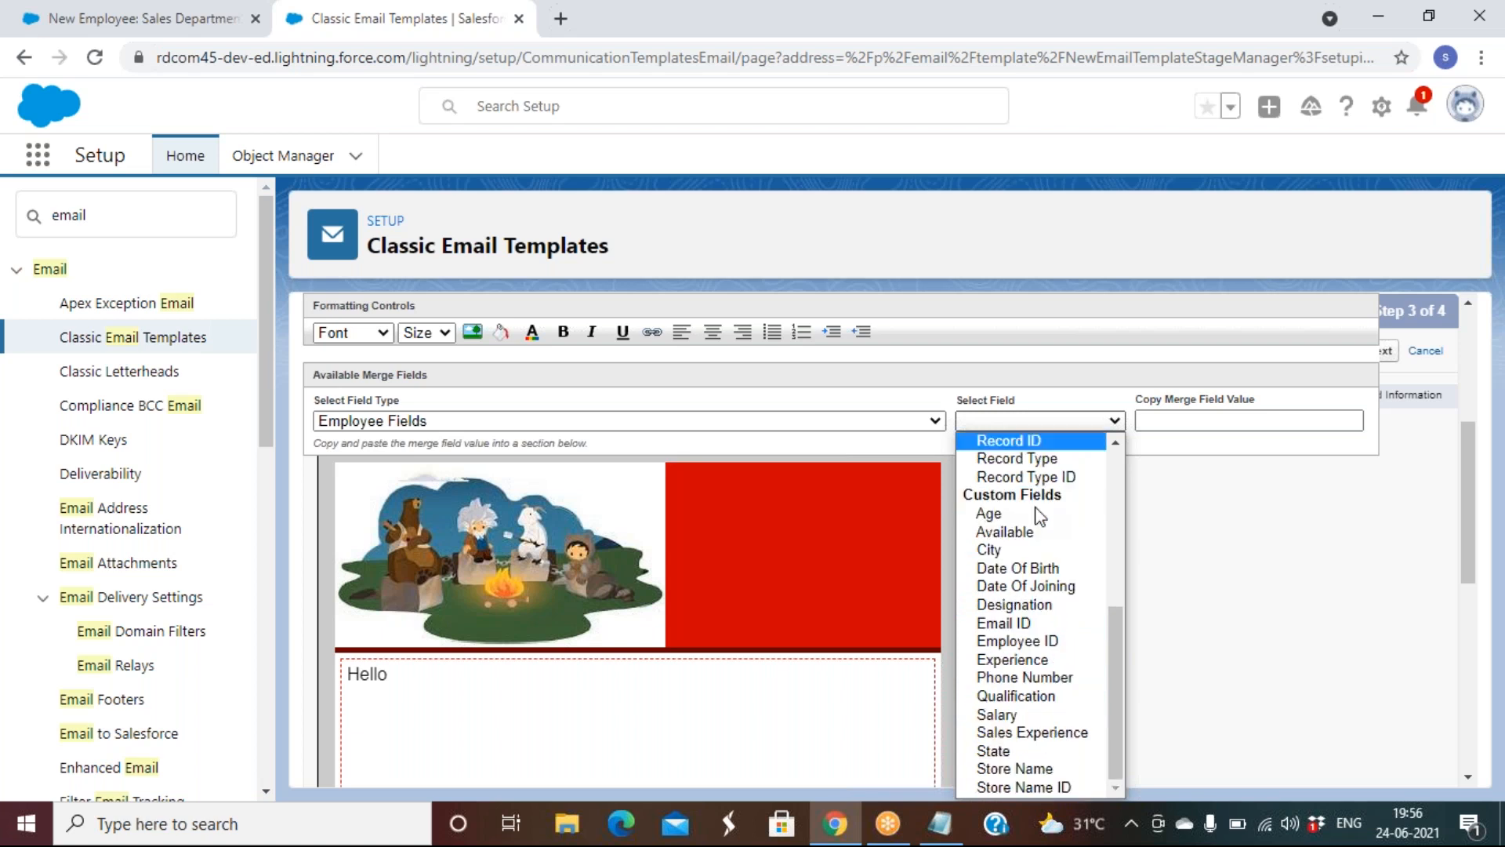
scroll(1034, 564, up, 4)
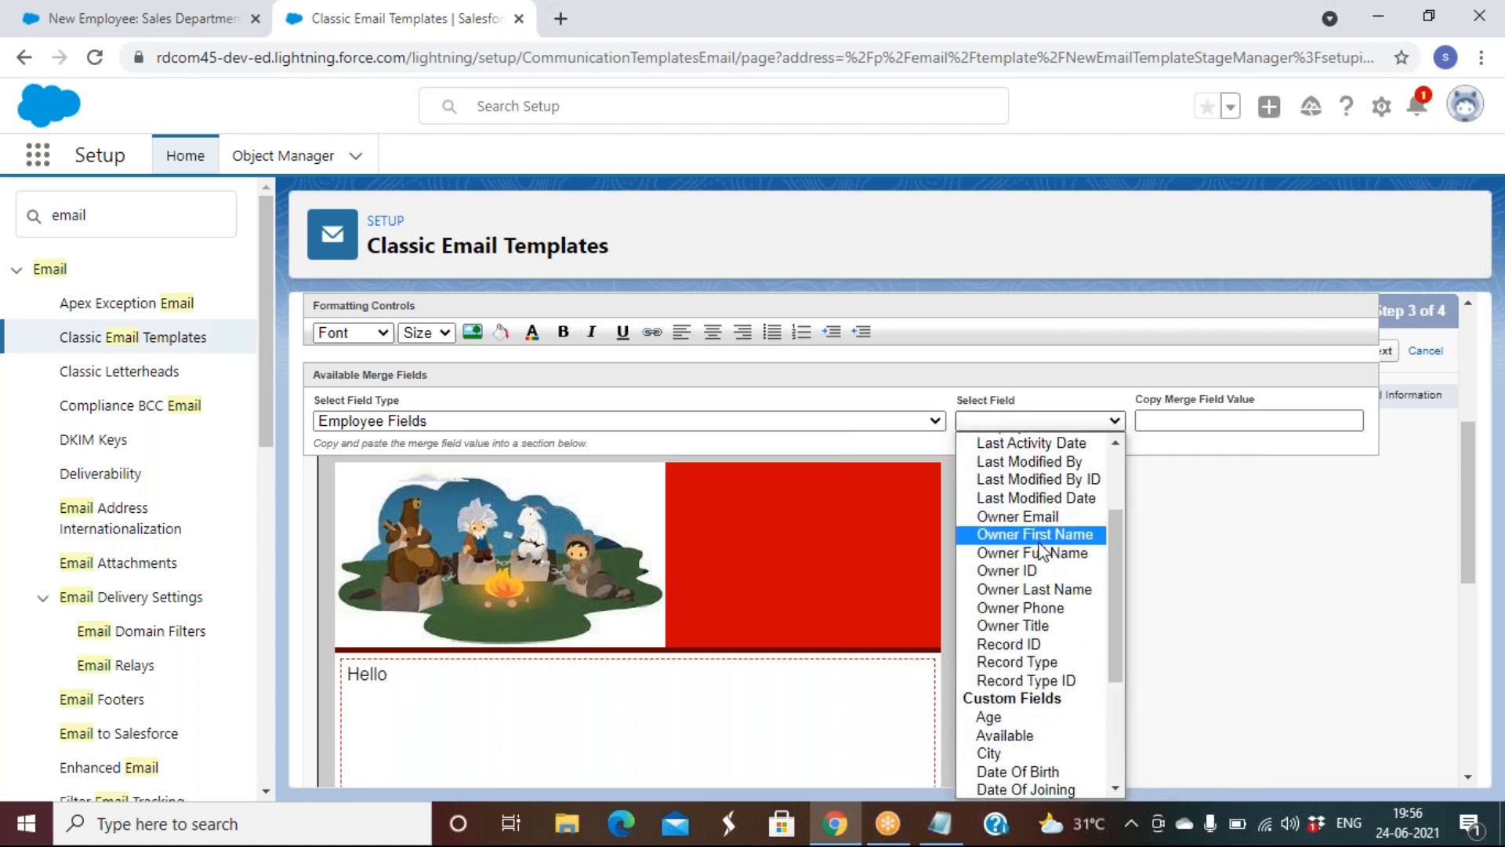
scroll(1039, 541, up, 2)
click(1039, 549)
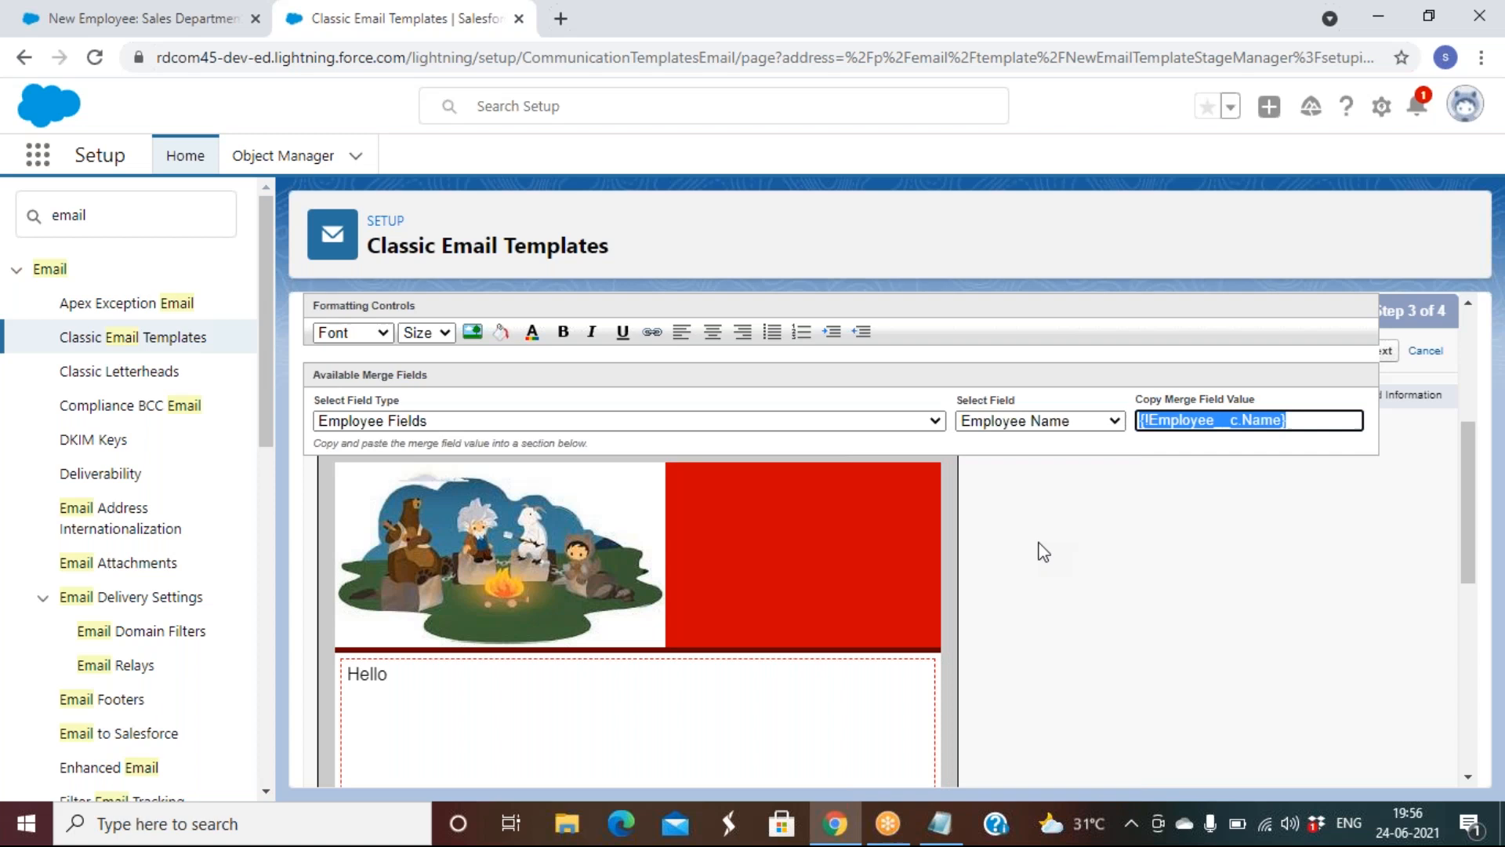
Copy the merge field code and place the cursor after Hello
right_click(1211, 421)
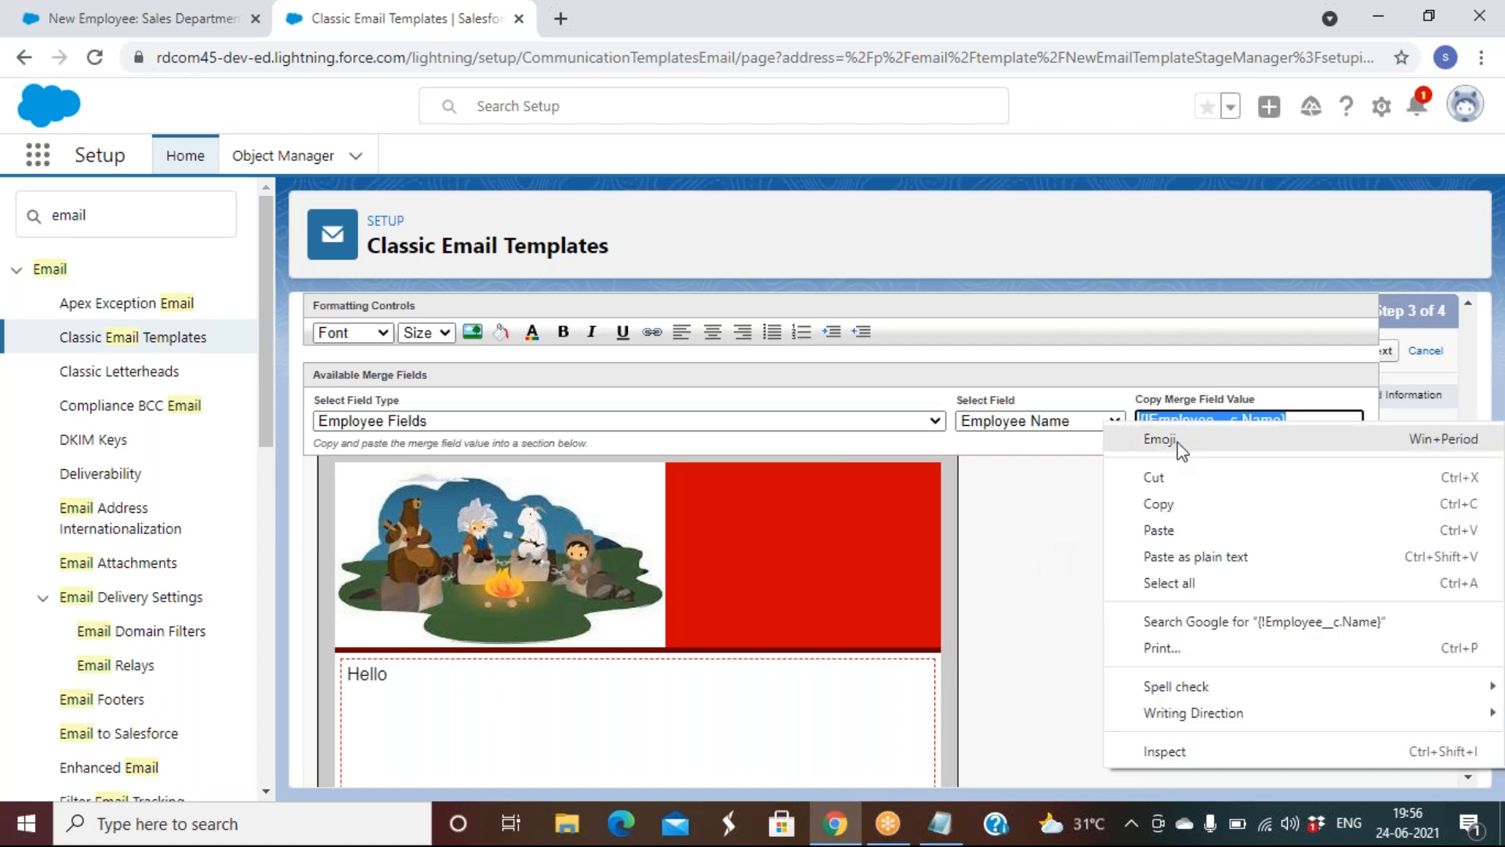
click(1159, 504)
click(511, 687)
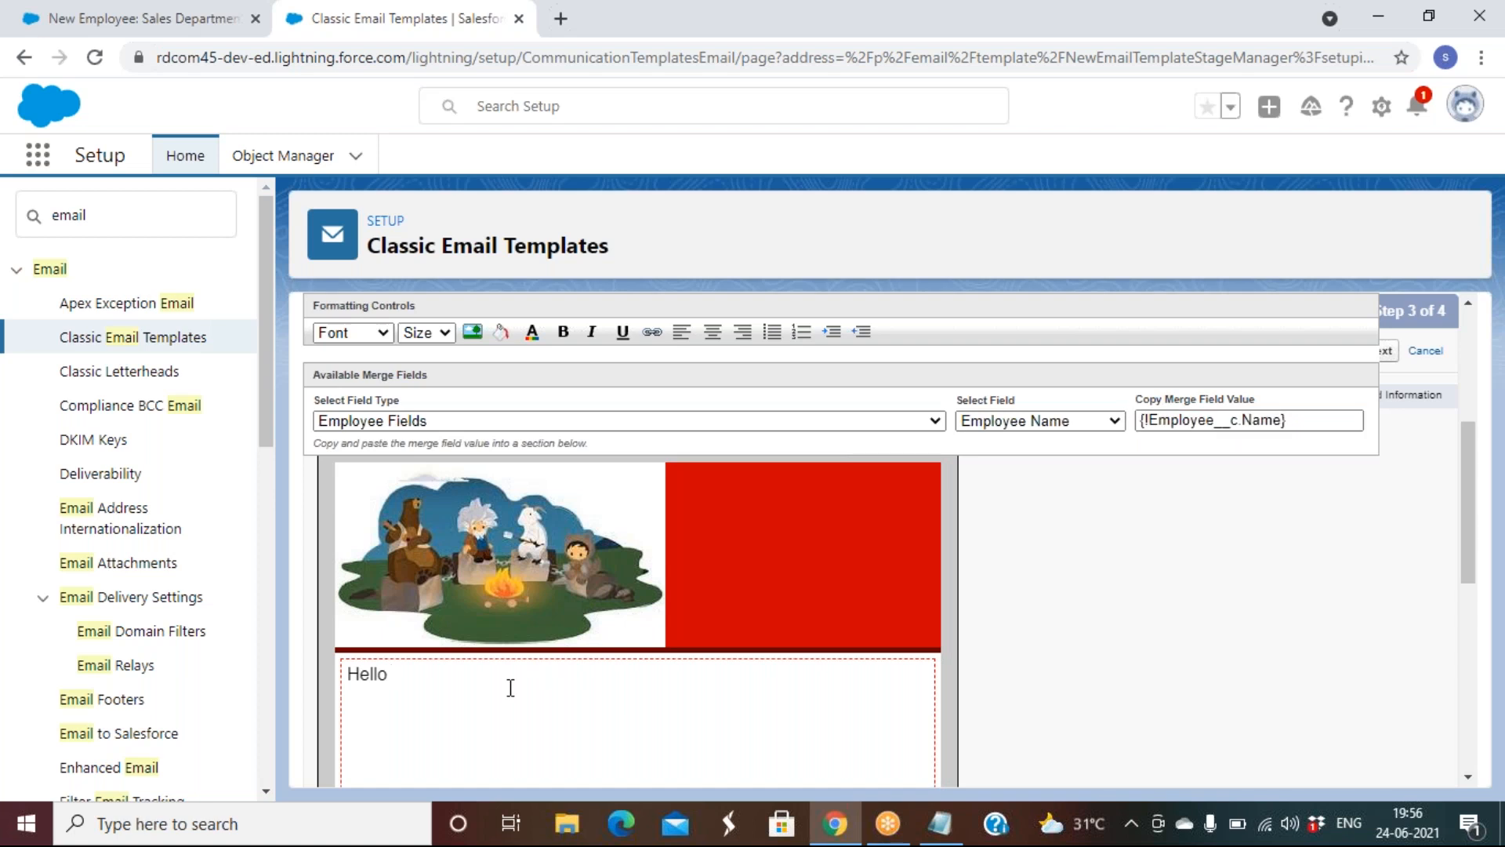
Paste the name merge field after Hello with a comma, then write 'Welcome to RD !!!'
key(ctrl+v)
text(,)
key(Return)
key(Return)
text(this)
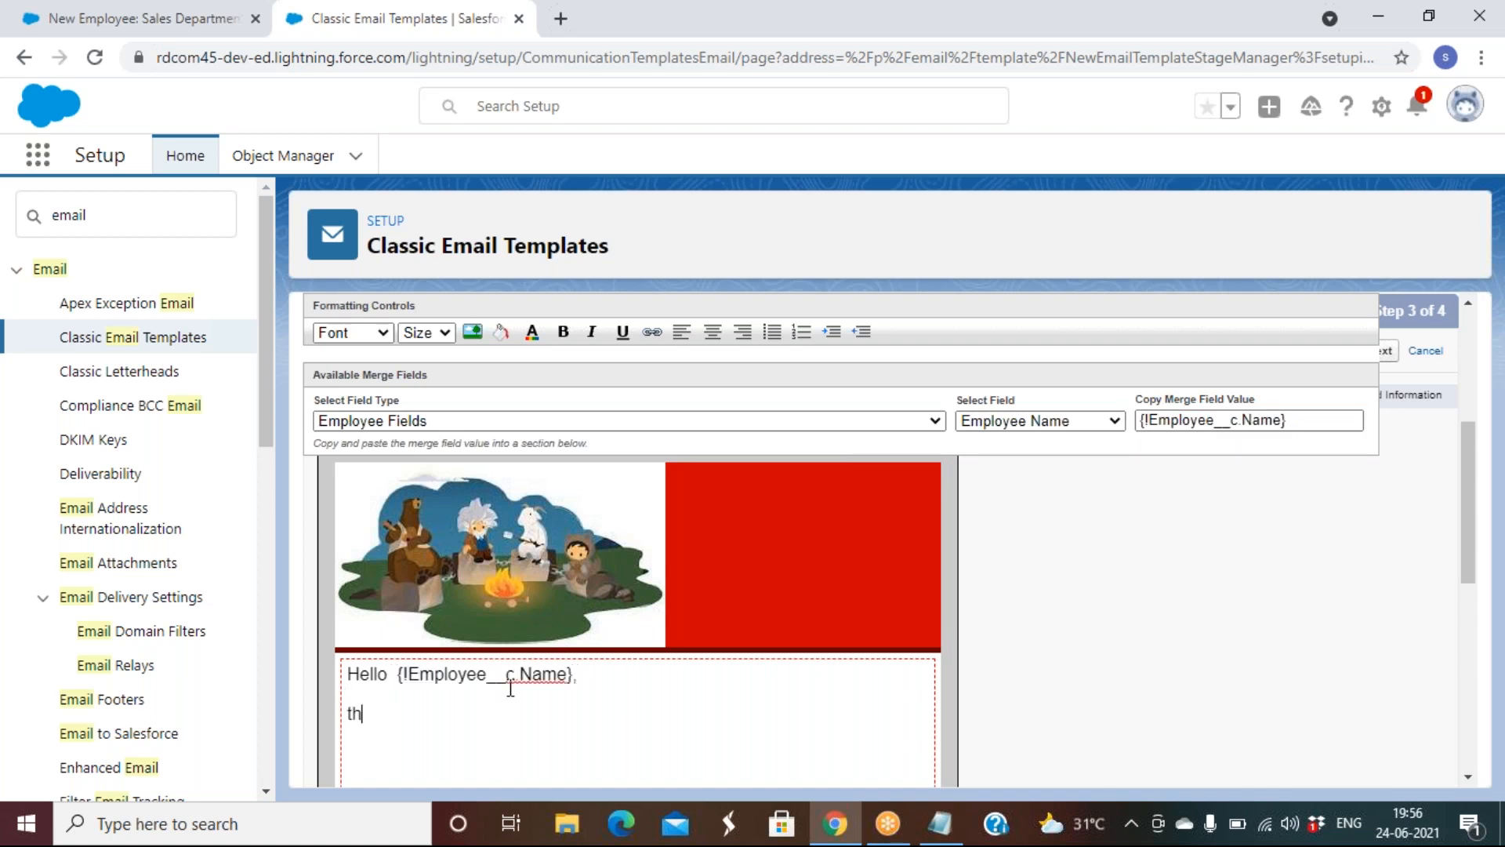
key(BackSpace)
key(BackSpace)
key(BackSpace)
key(BackSpace)
key(BackSpace)
text(This)
key(BackSpace)
key(BackSpace)
key(BackSpace)
key(BackSpace)
key(BackSpace)
text(Welcome to RD !!!)
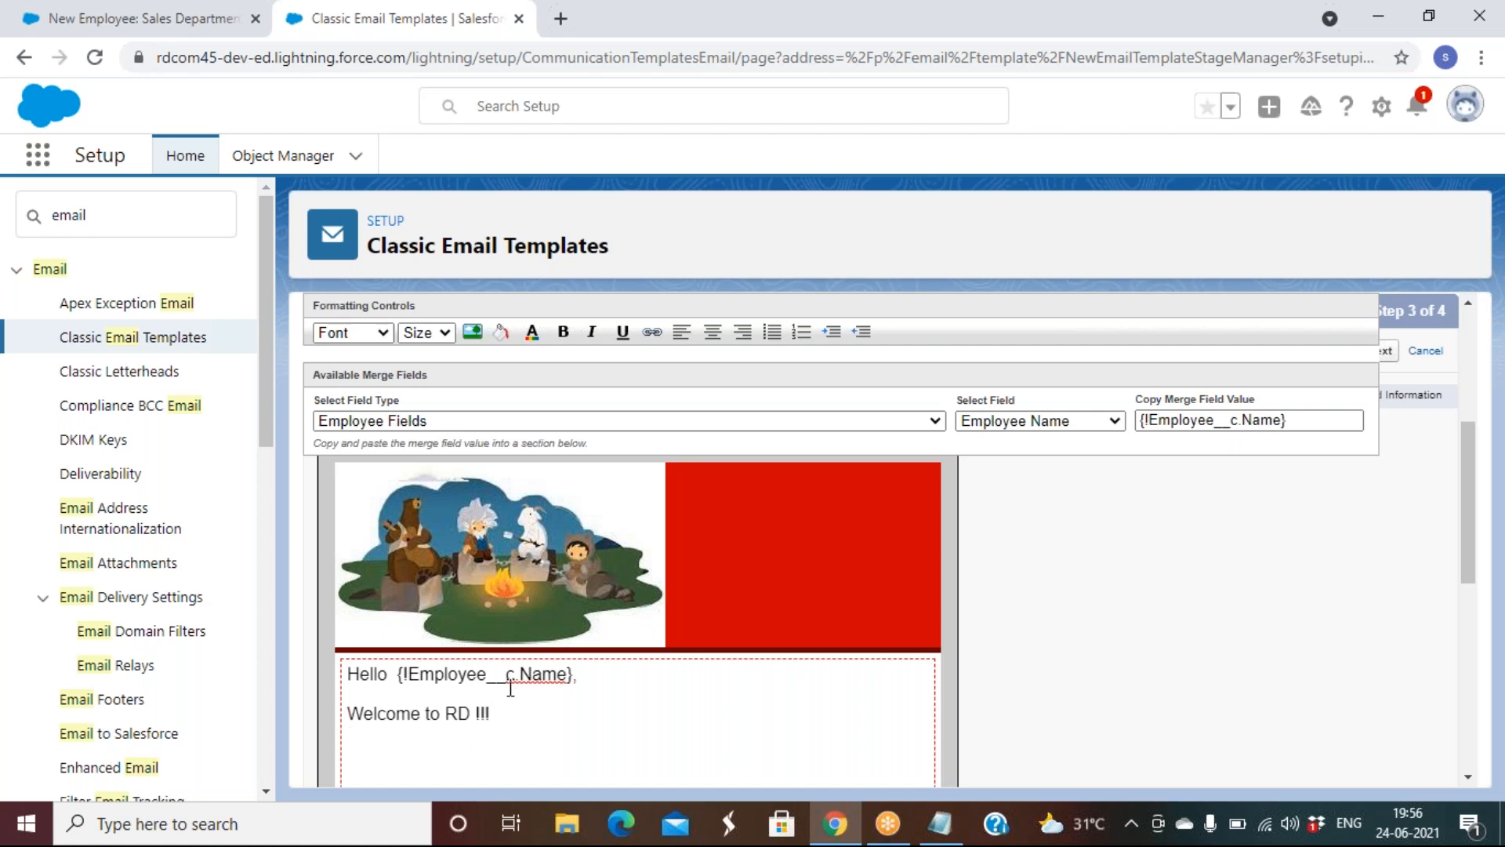
key(Return)
Add 'We are happy to work with you .', the employment details sentence, and an 'Employee ID' line
text(We are happy to work)
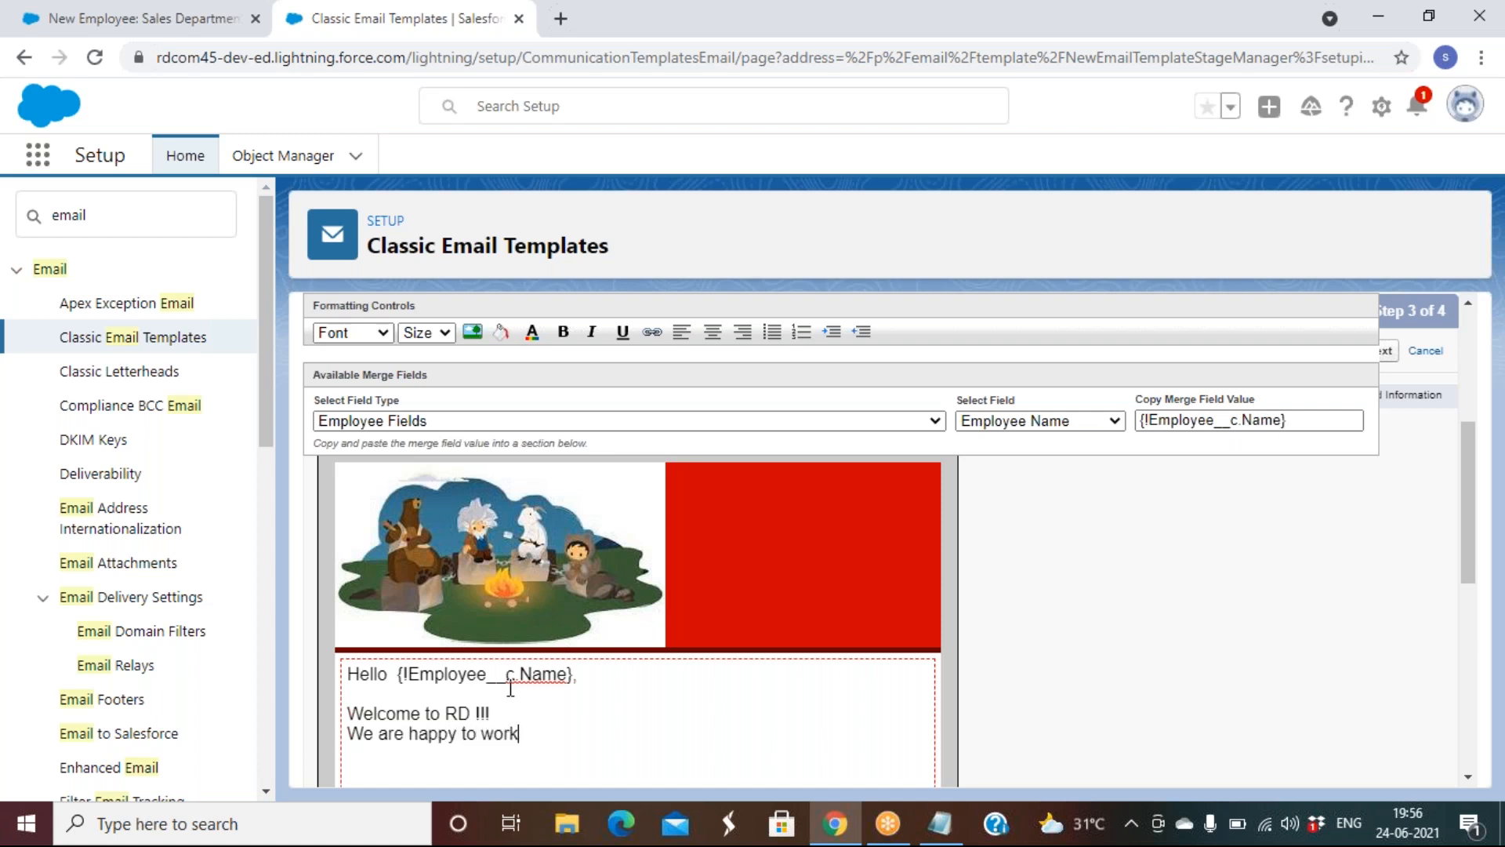
text( with you .)
key(Return)
text(Your employ)
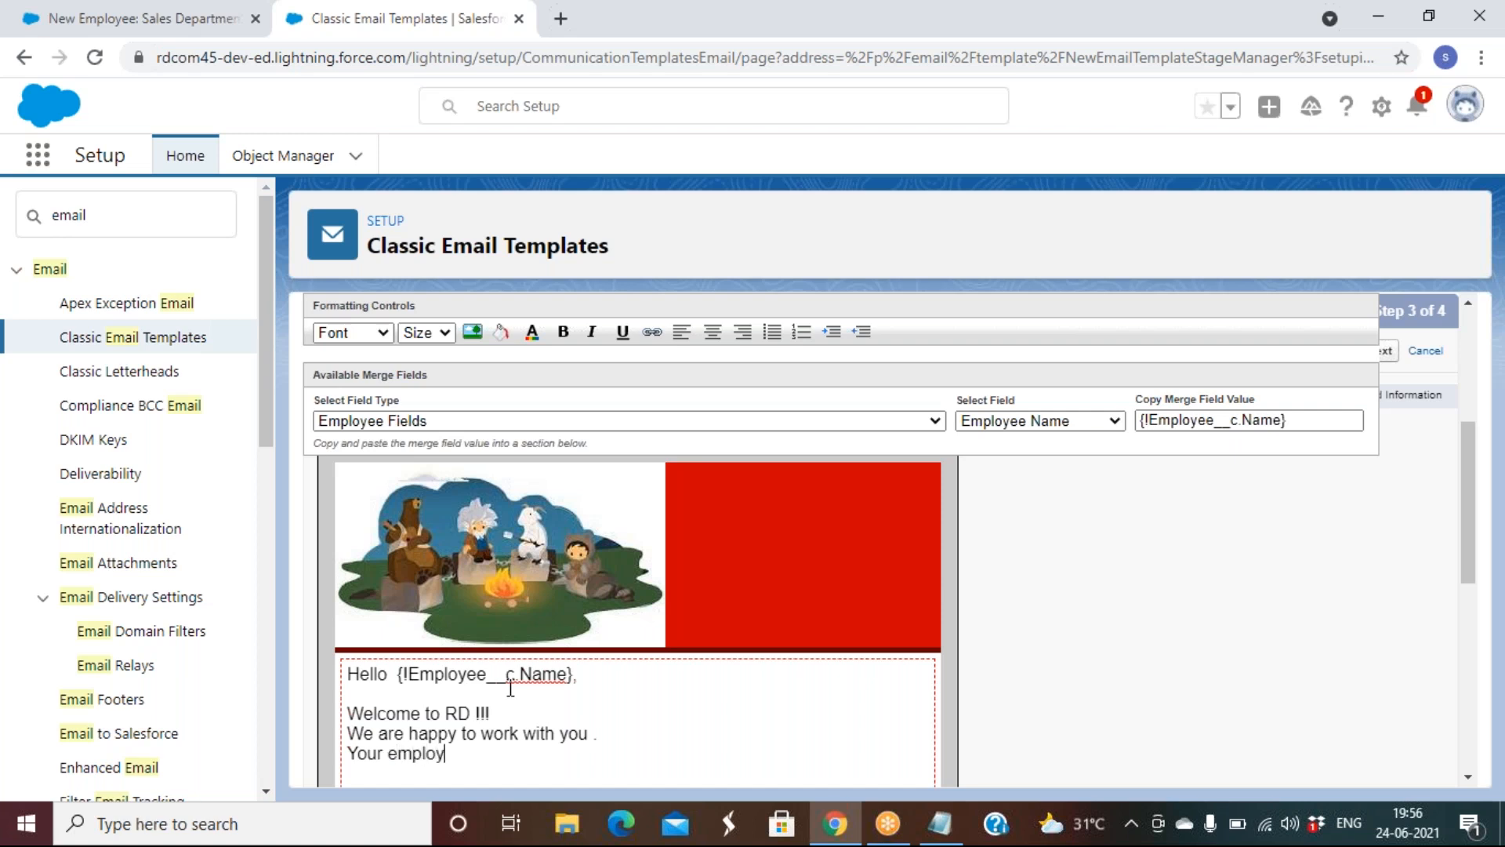
text(ment details ae)
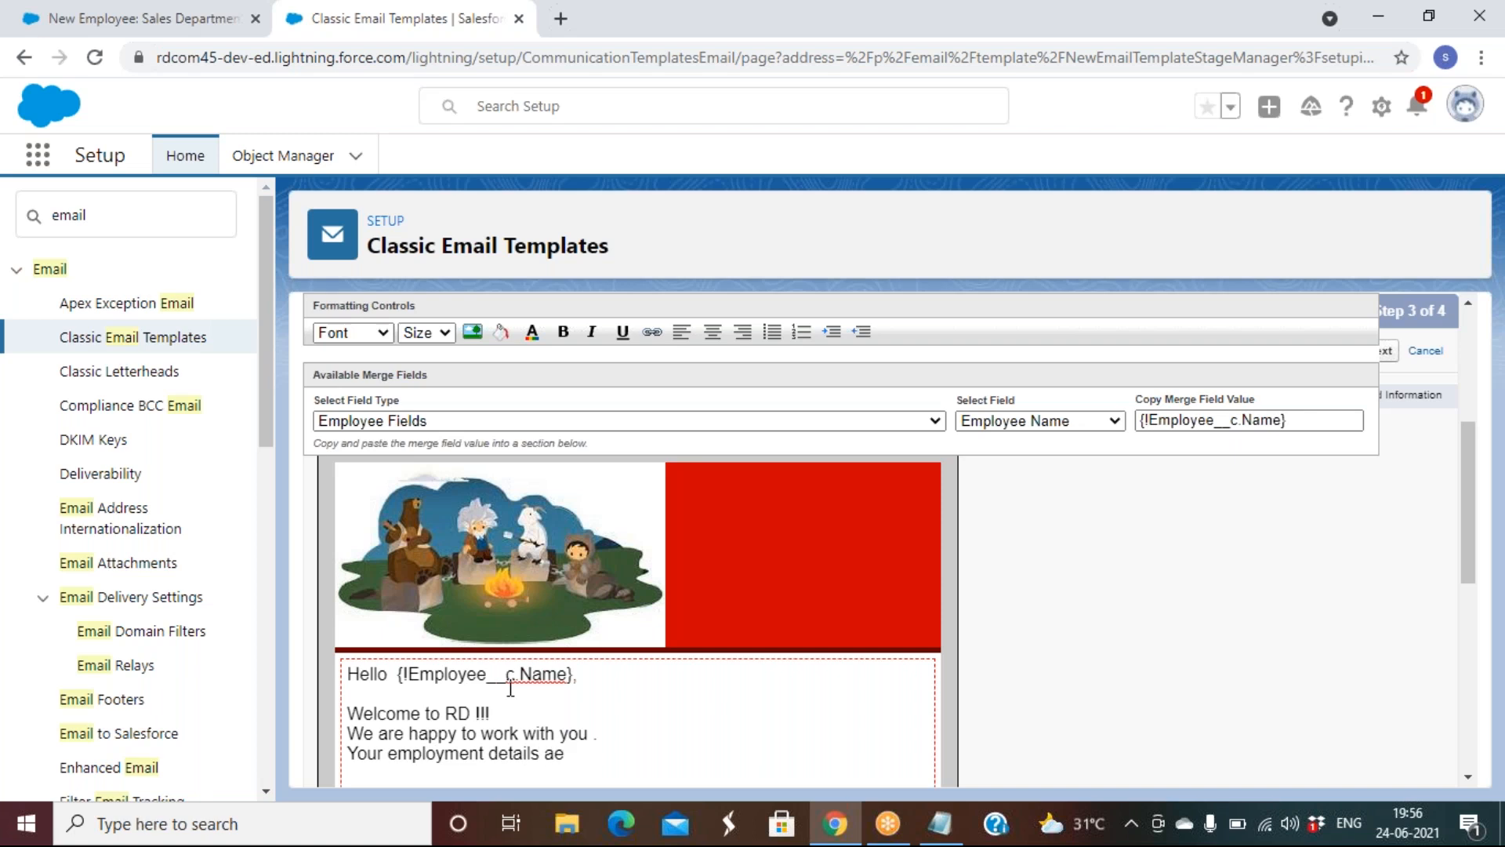
text(rre mentioned bellow)
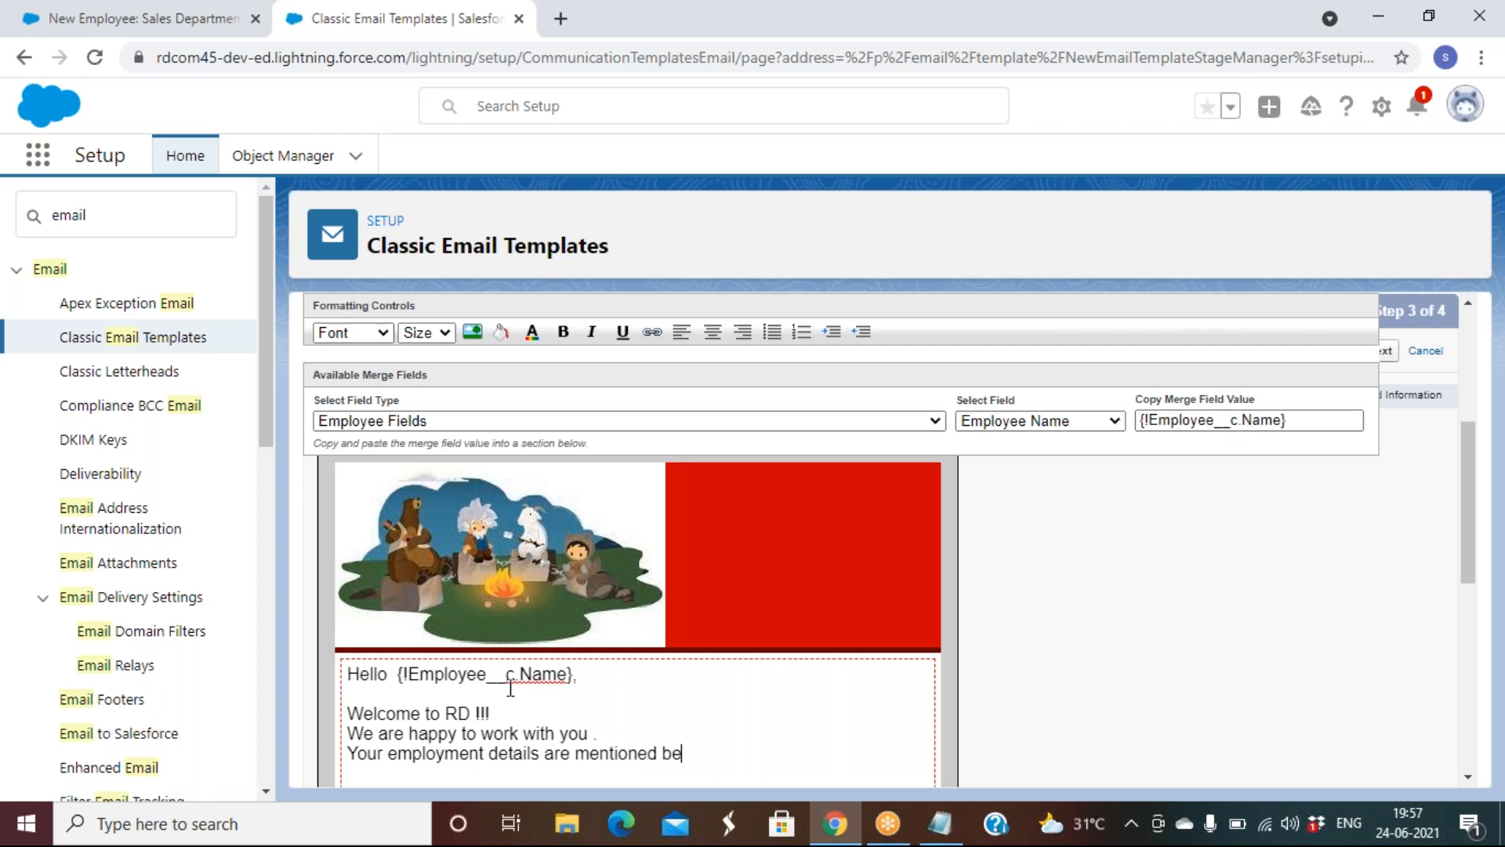
text( for your futu)
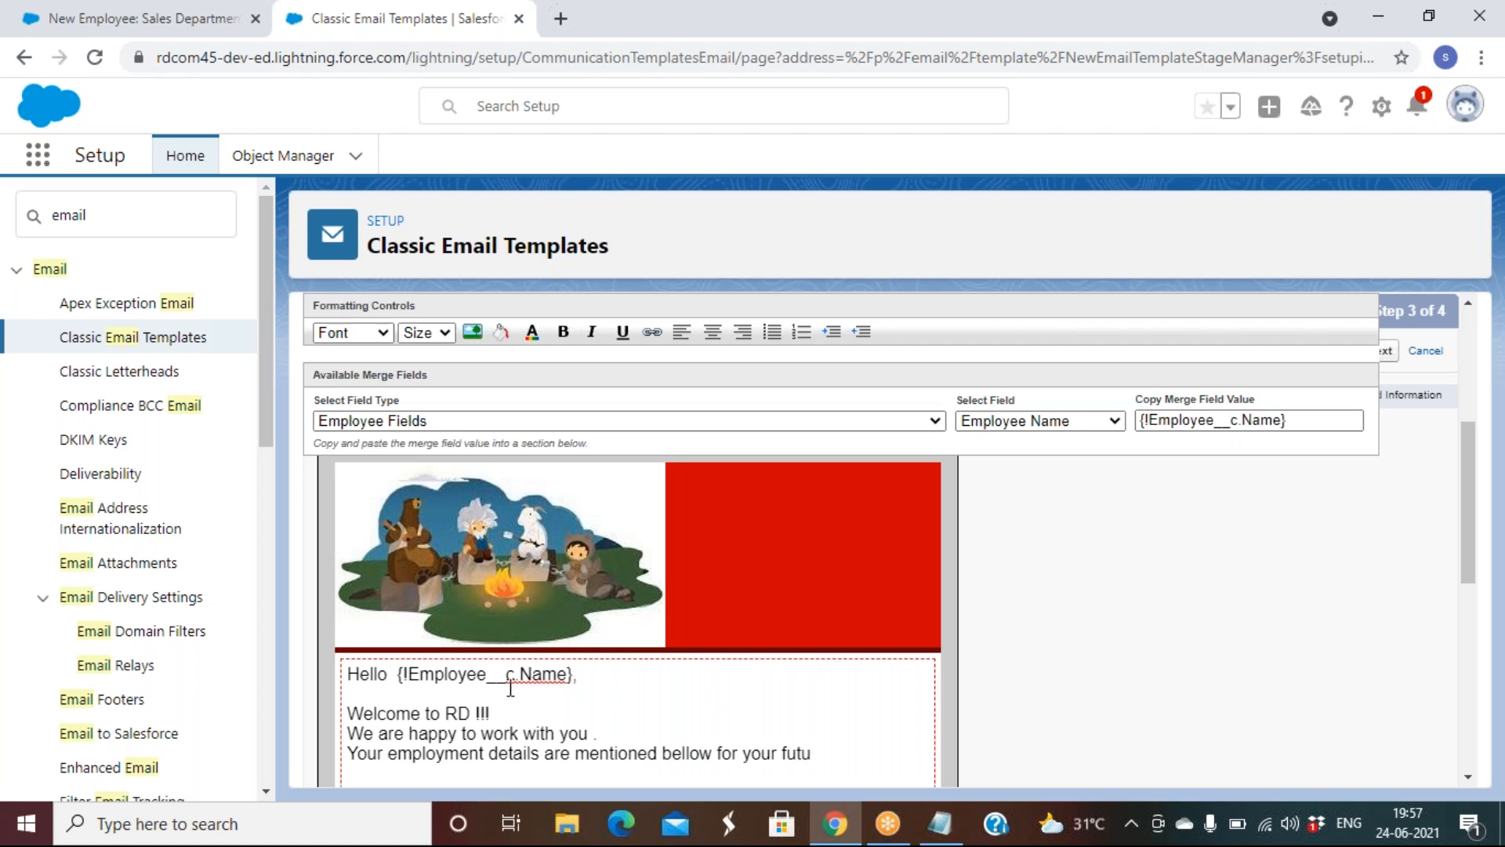
text(re reference.)
key(Return)
key(BackSpace)
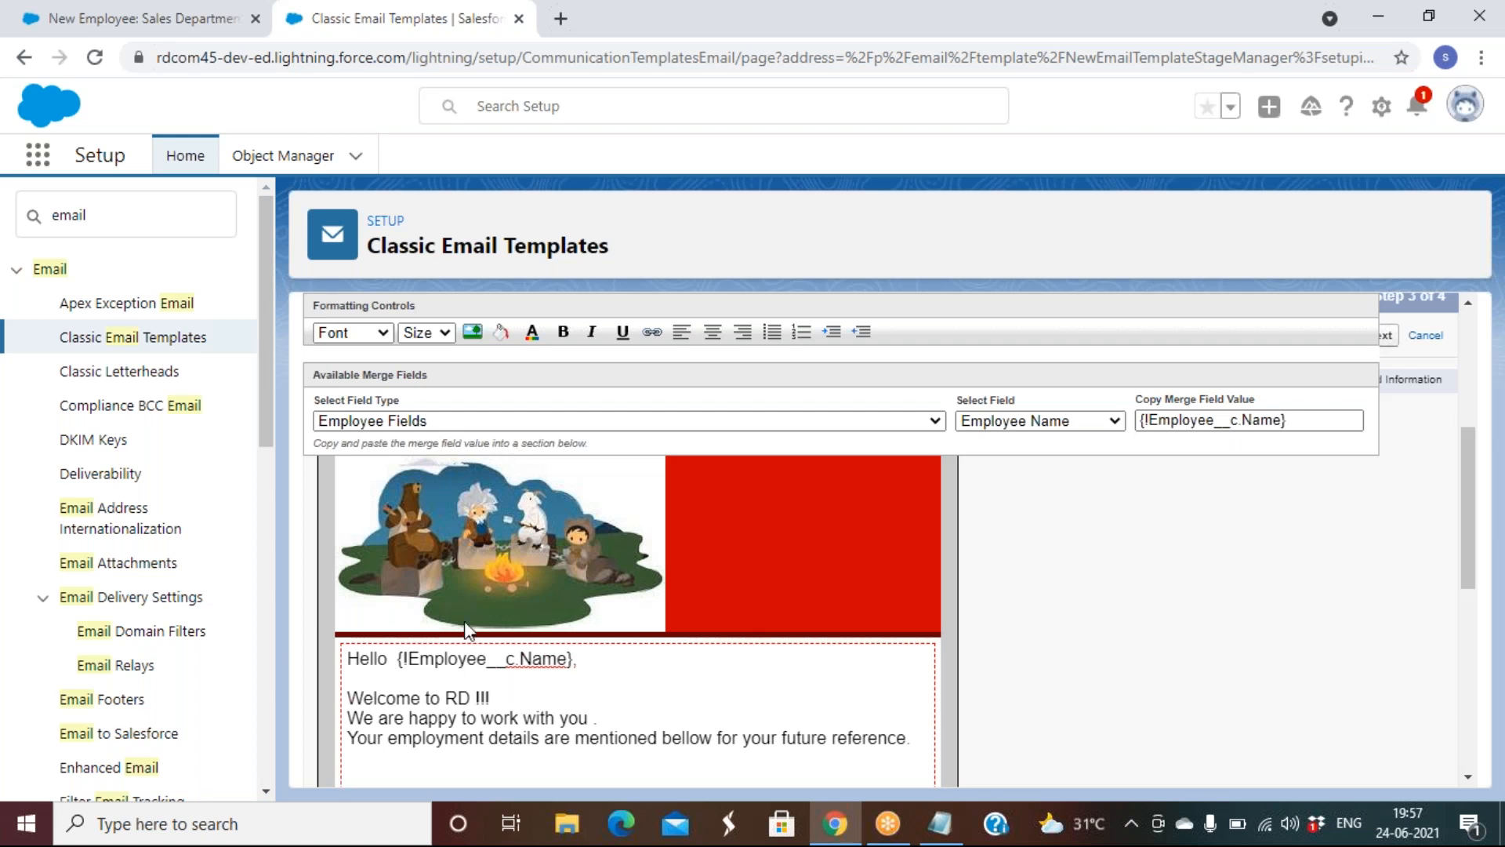
text(Employee ID :)
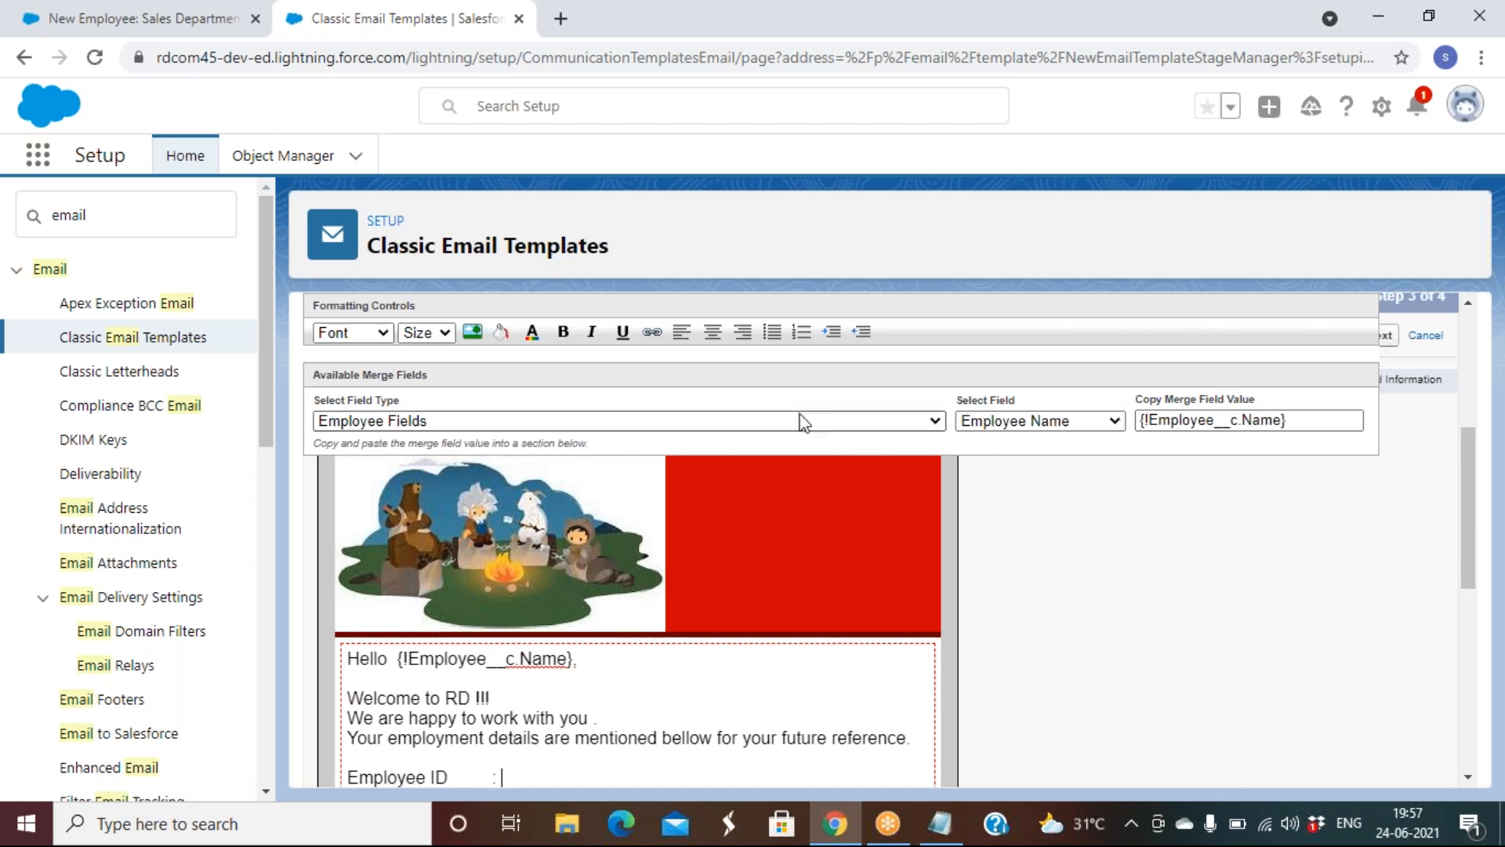
Insert the {!Employee__c.Employee_ID__c} merge field after 'Employee ID :' in the body
click(992, 428)
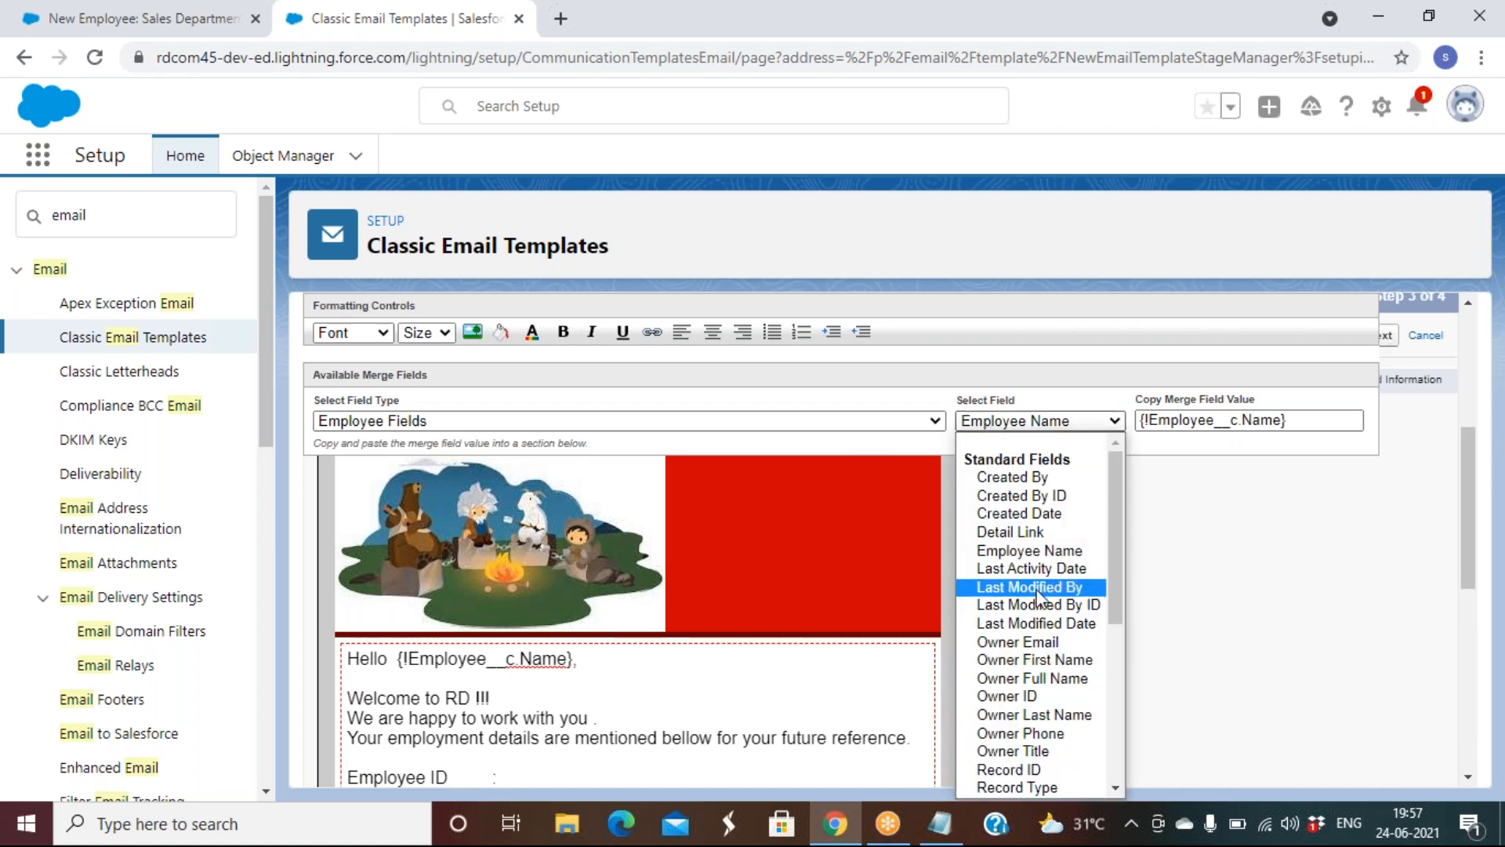
scroll(1039, 599, down, 5)
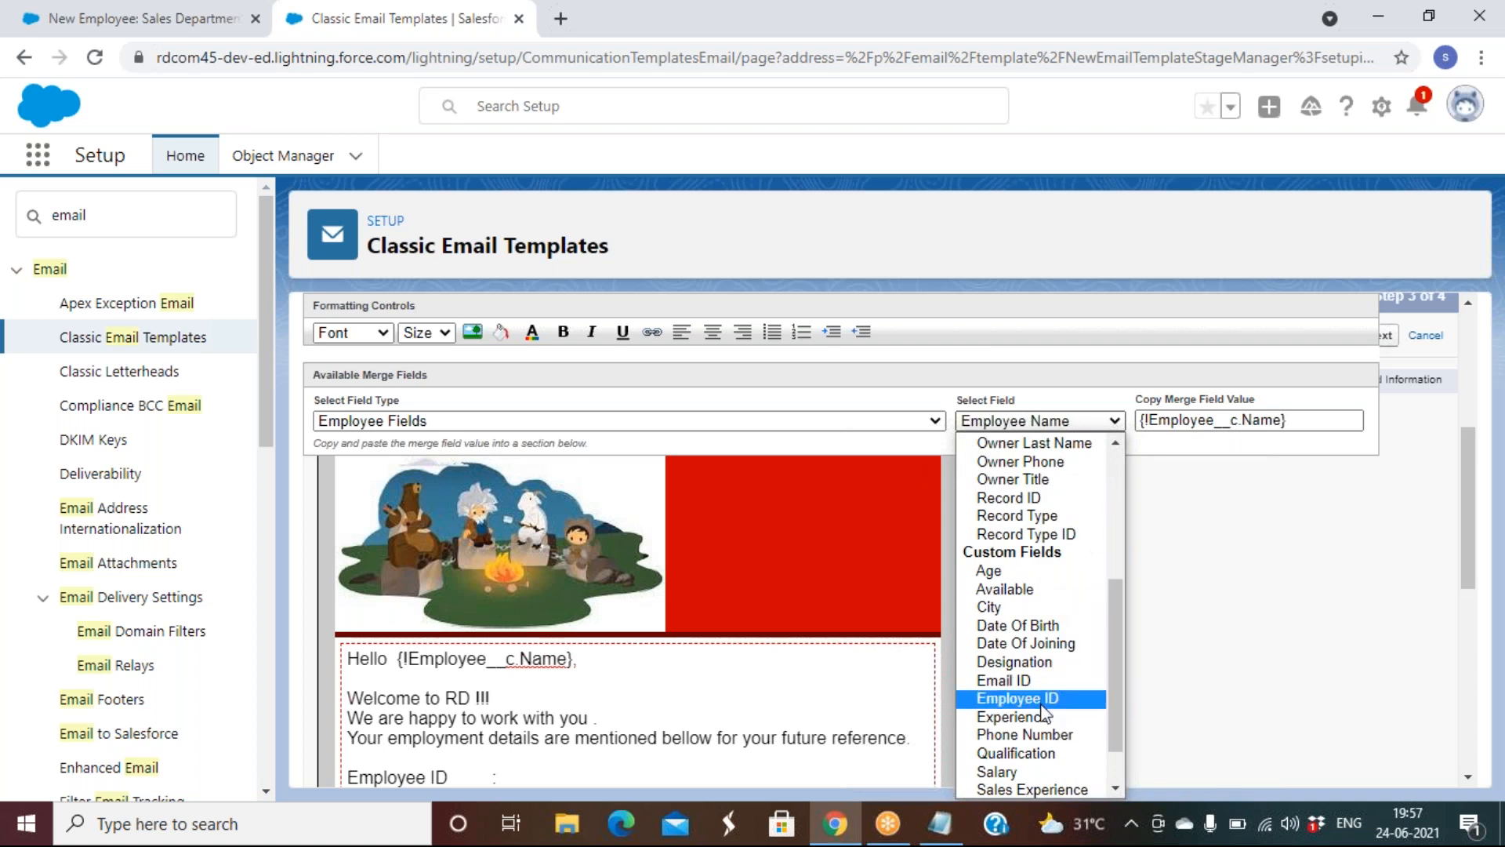
click(1047, 697)
right_click(1204, 415)
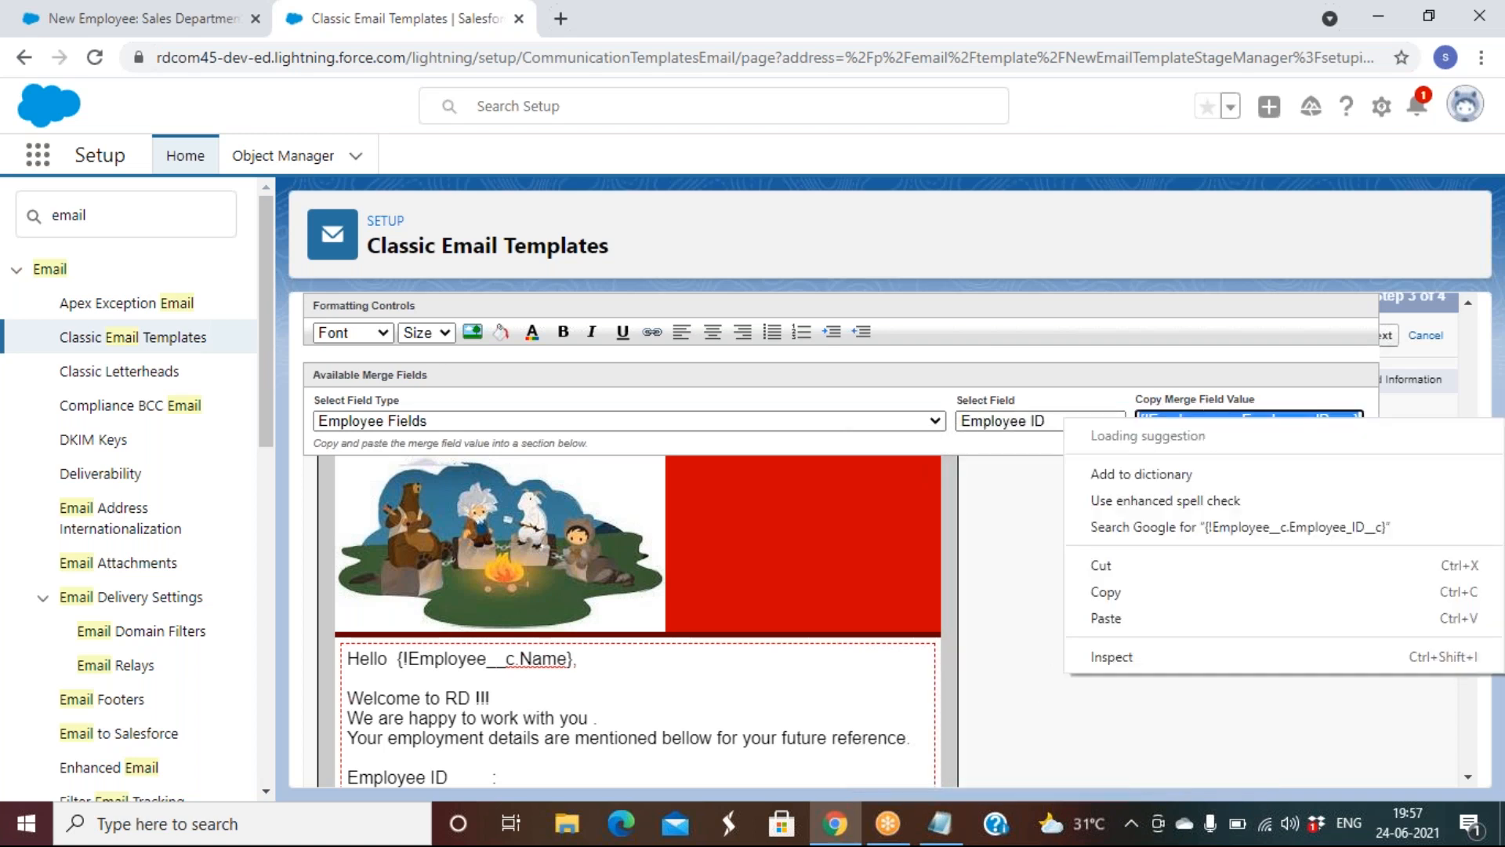
click(1116, 553)
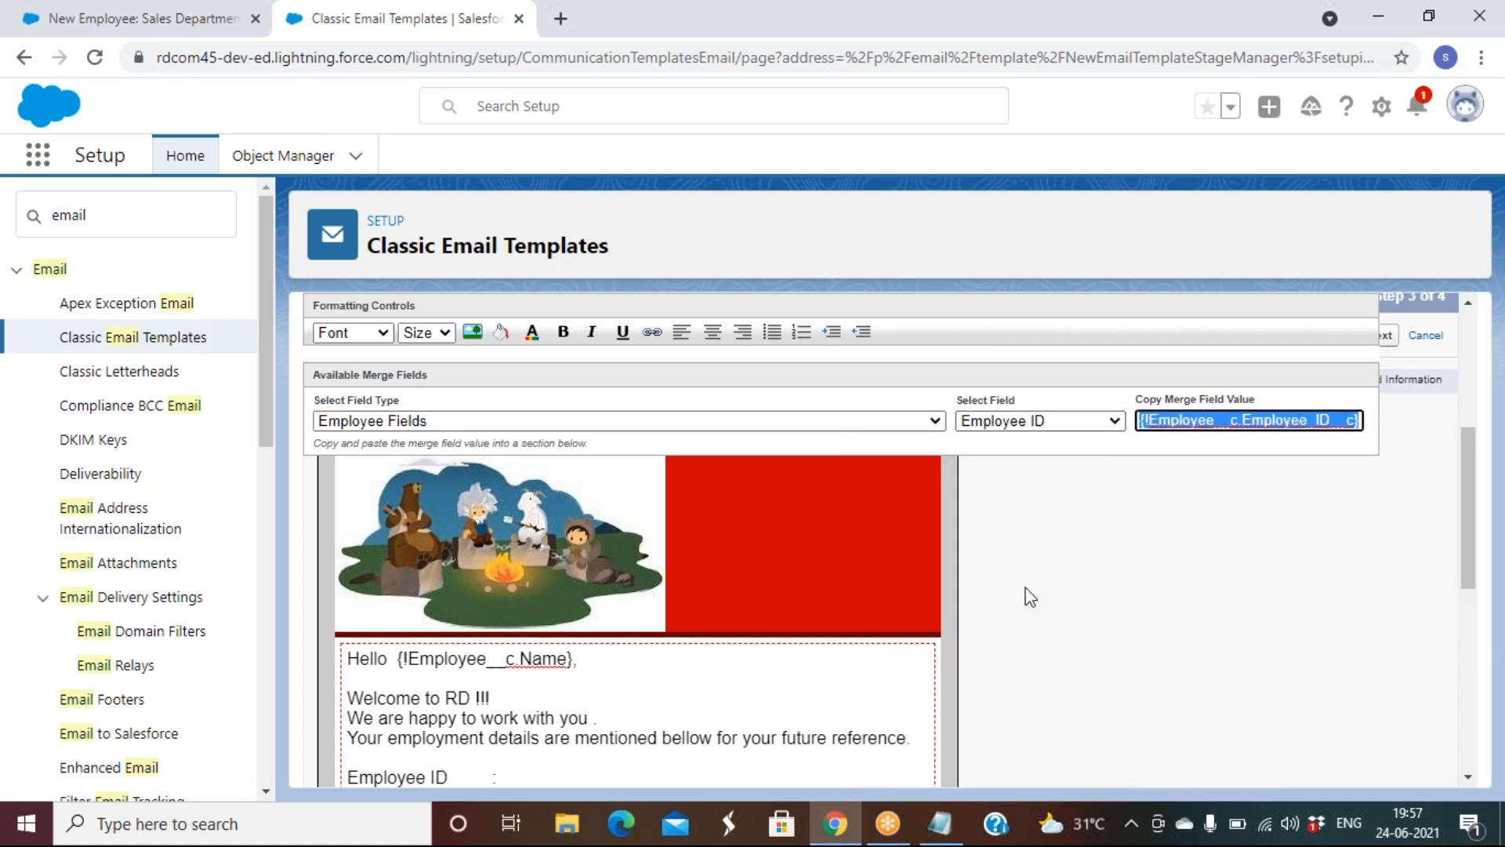
click(516, 779)
key(ctrl+v)
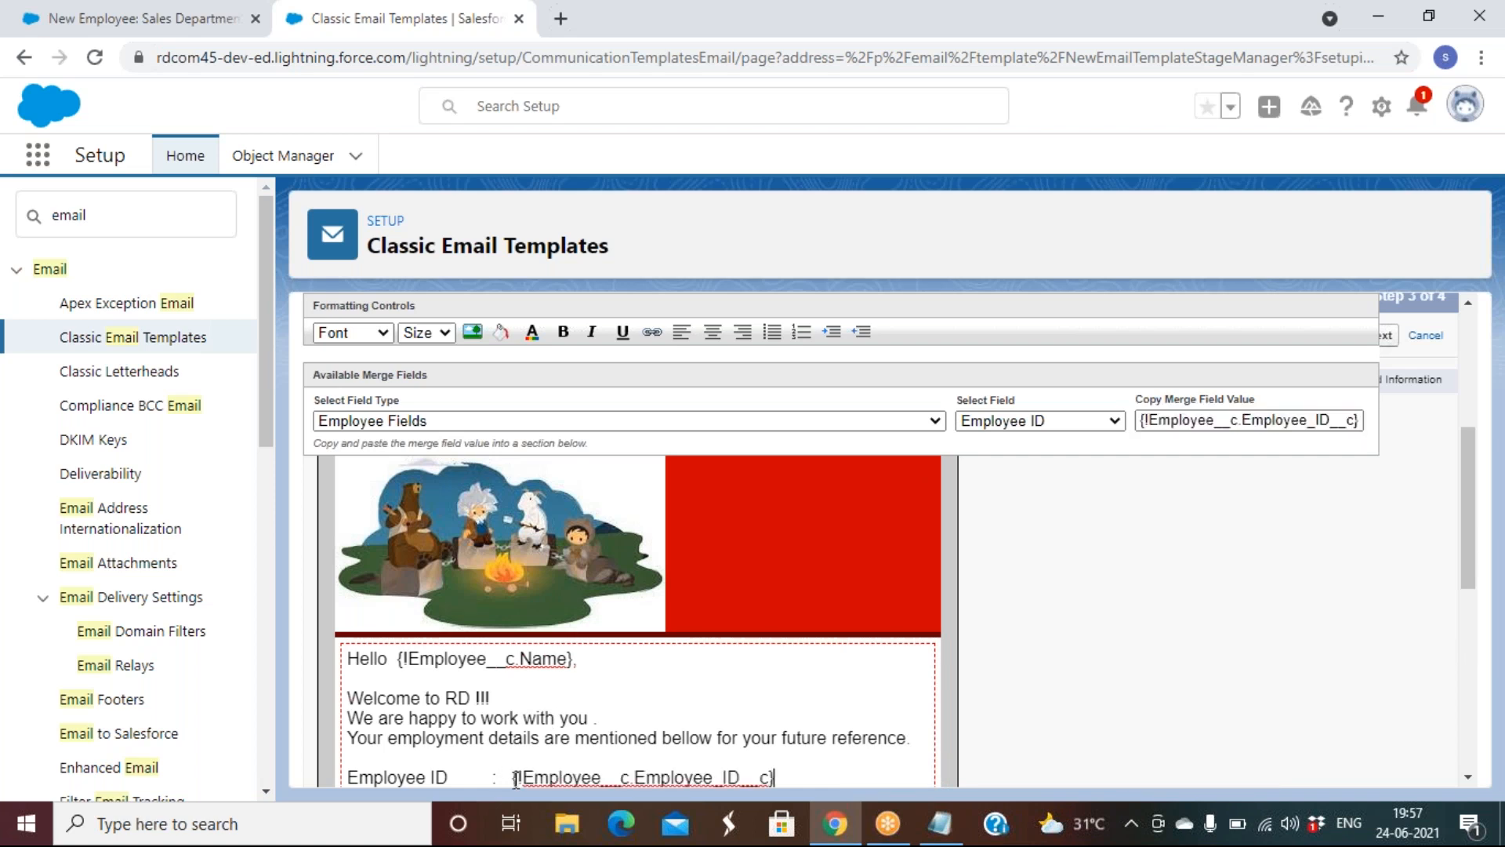
Start a new 'Designation :' line below the Employee ID line
key(Return)
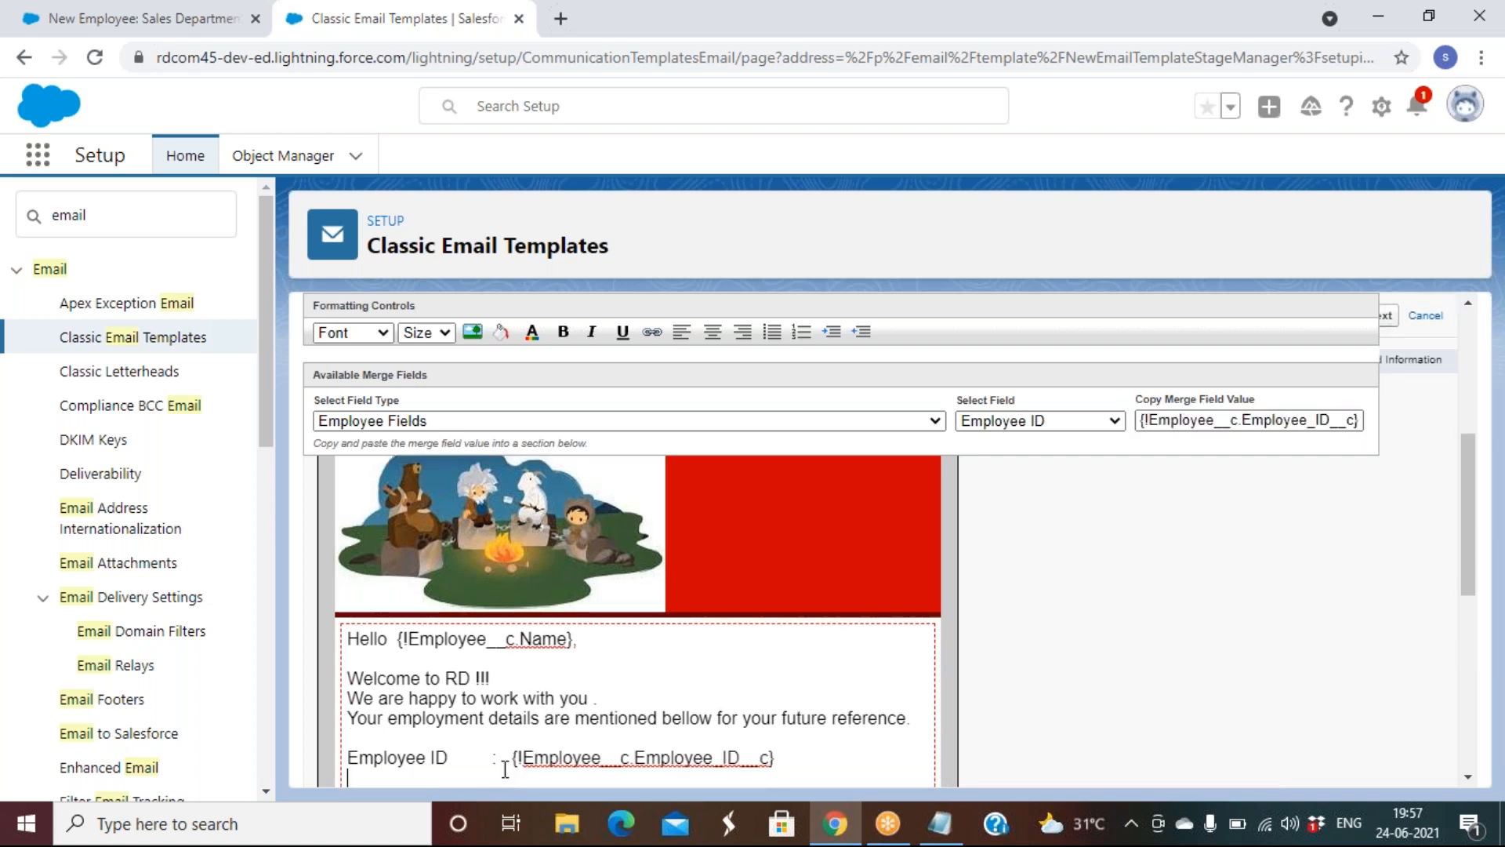
text(Name)
key(BackSpace)
key(BackSpace)
key(BackSpace)
key(BackSpace)
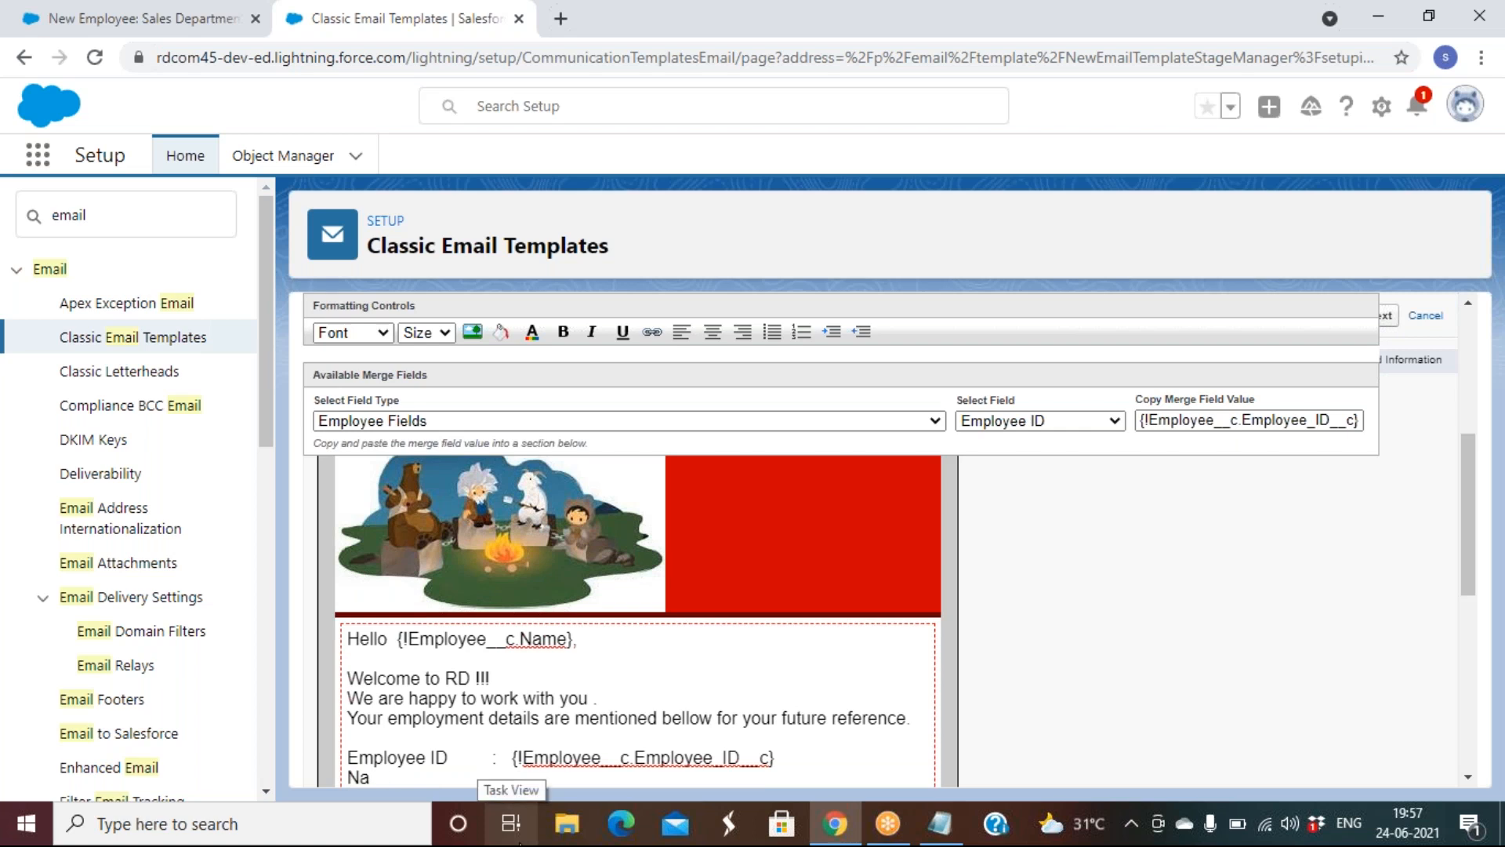
text(Em\\)
key(BackSpace)
key(BackSpace)
key(BackSpace)
key(BackSpace)
text(Designation)
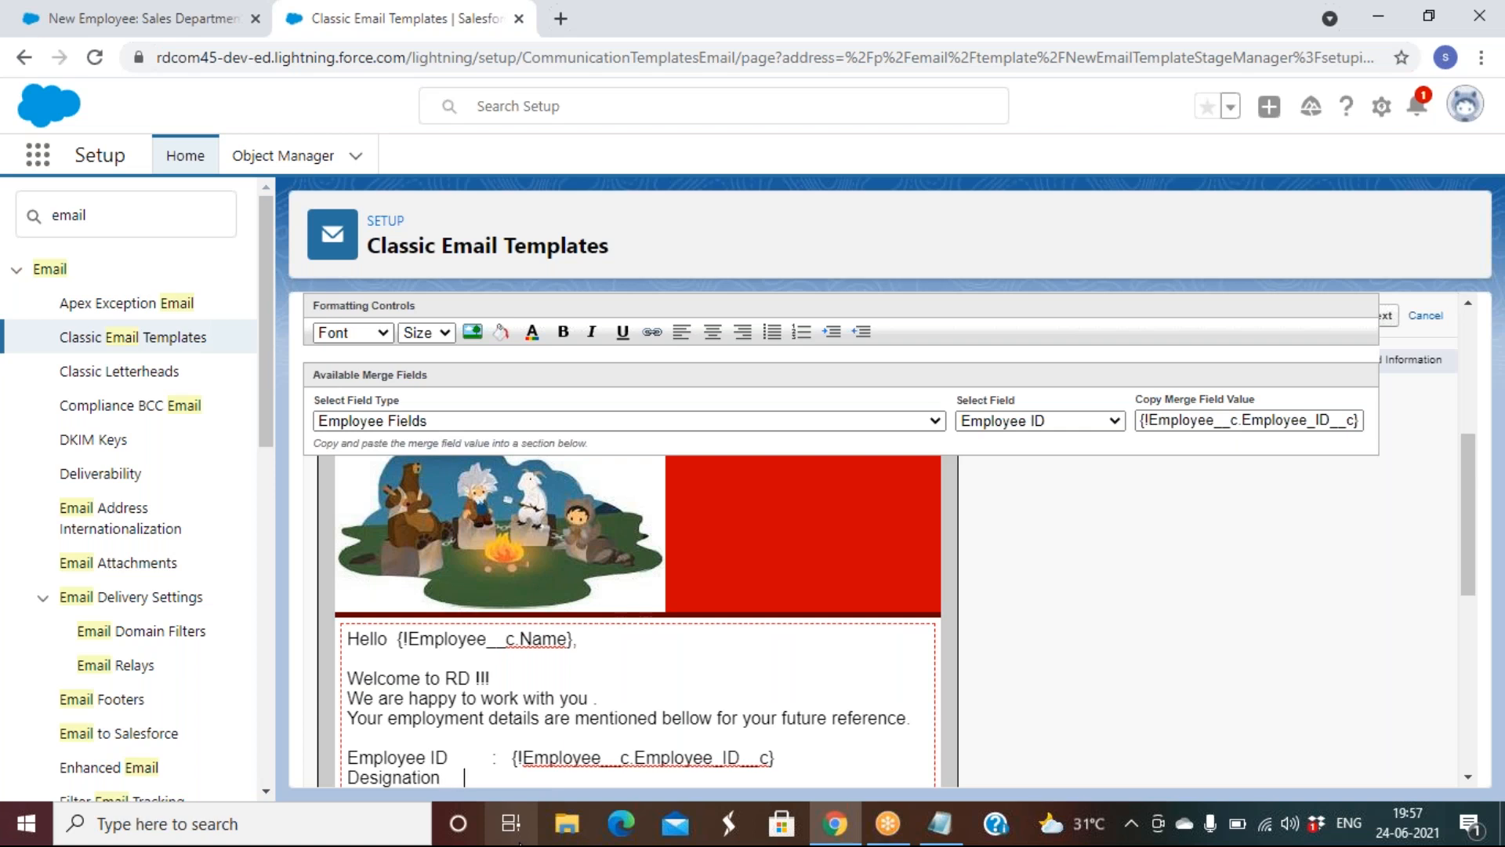
text(      :)
Insert the Designation merge field after the Designation label
click(1069, 416)
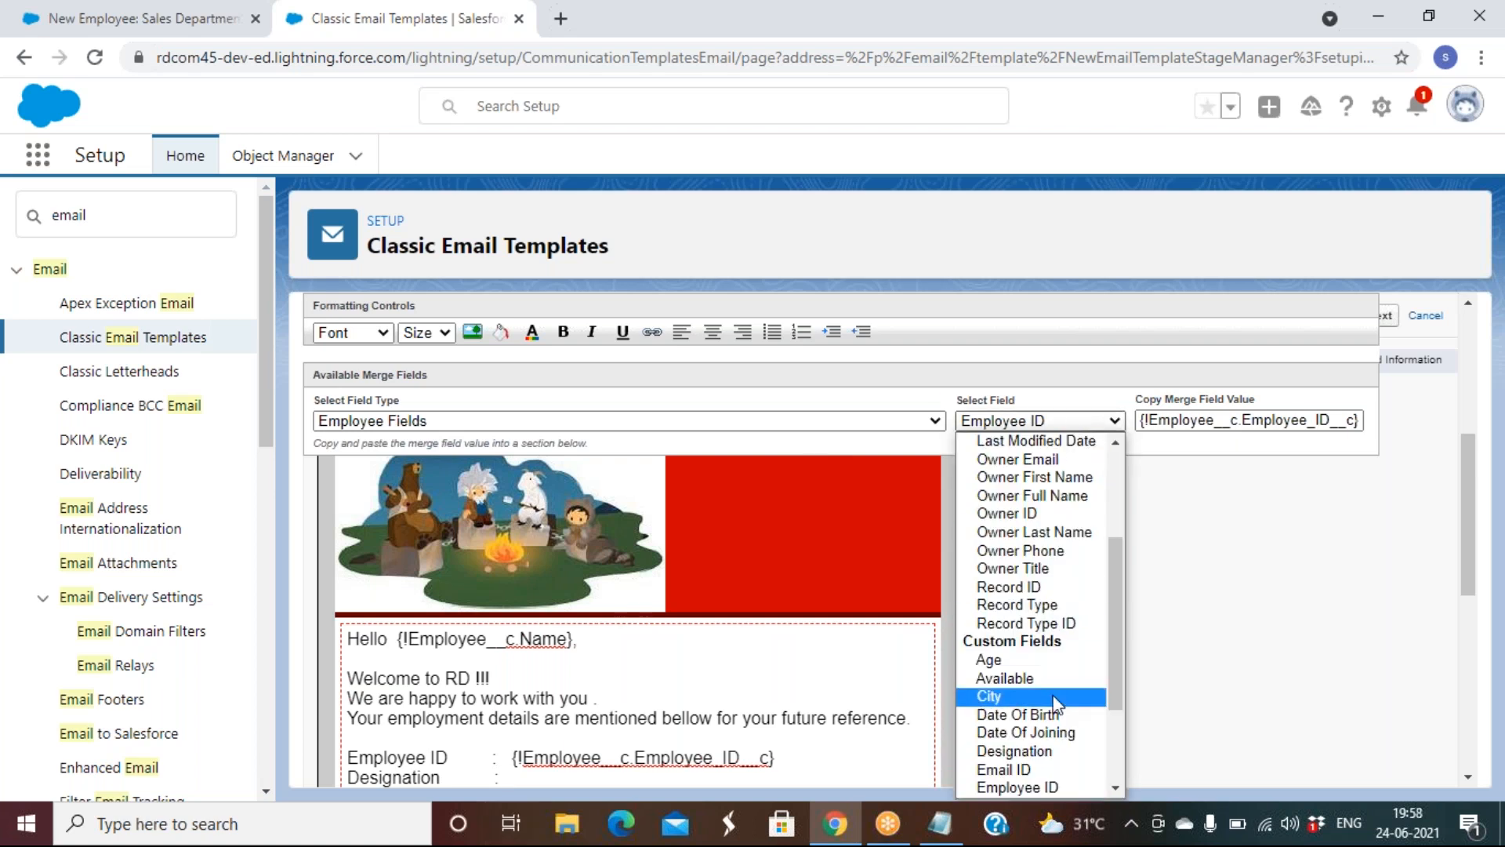
click(1053, 751)
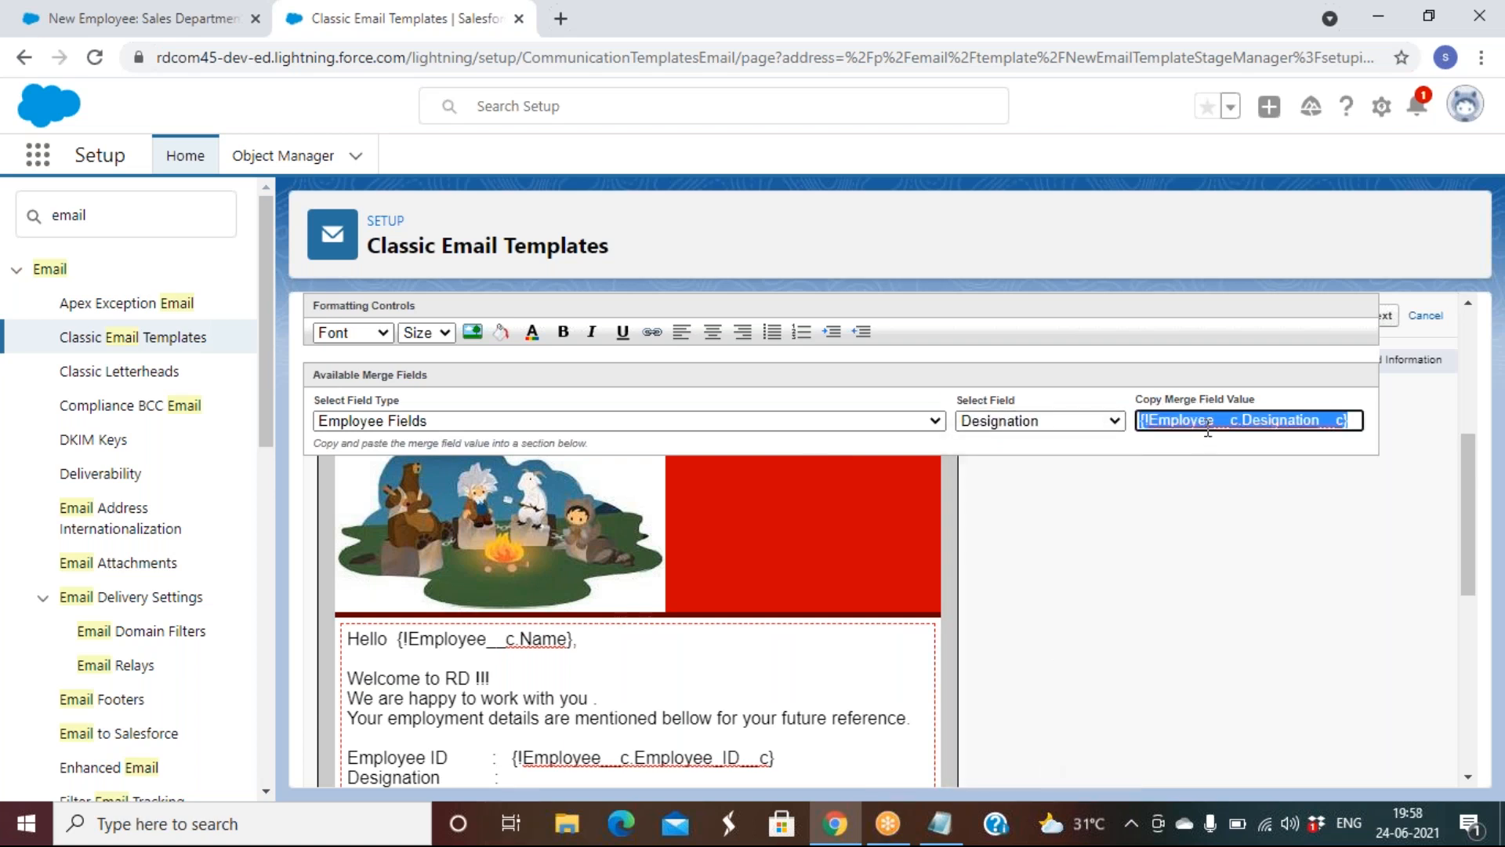
right_click(1208, 427)
click(1139, 573)
click(506, 779)
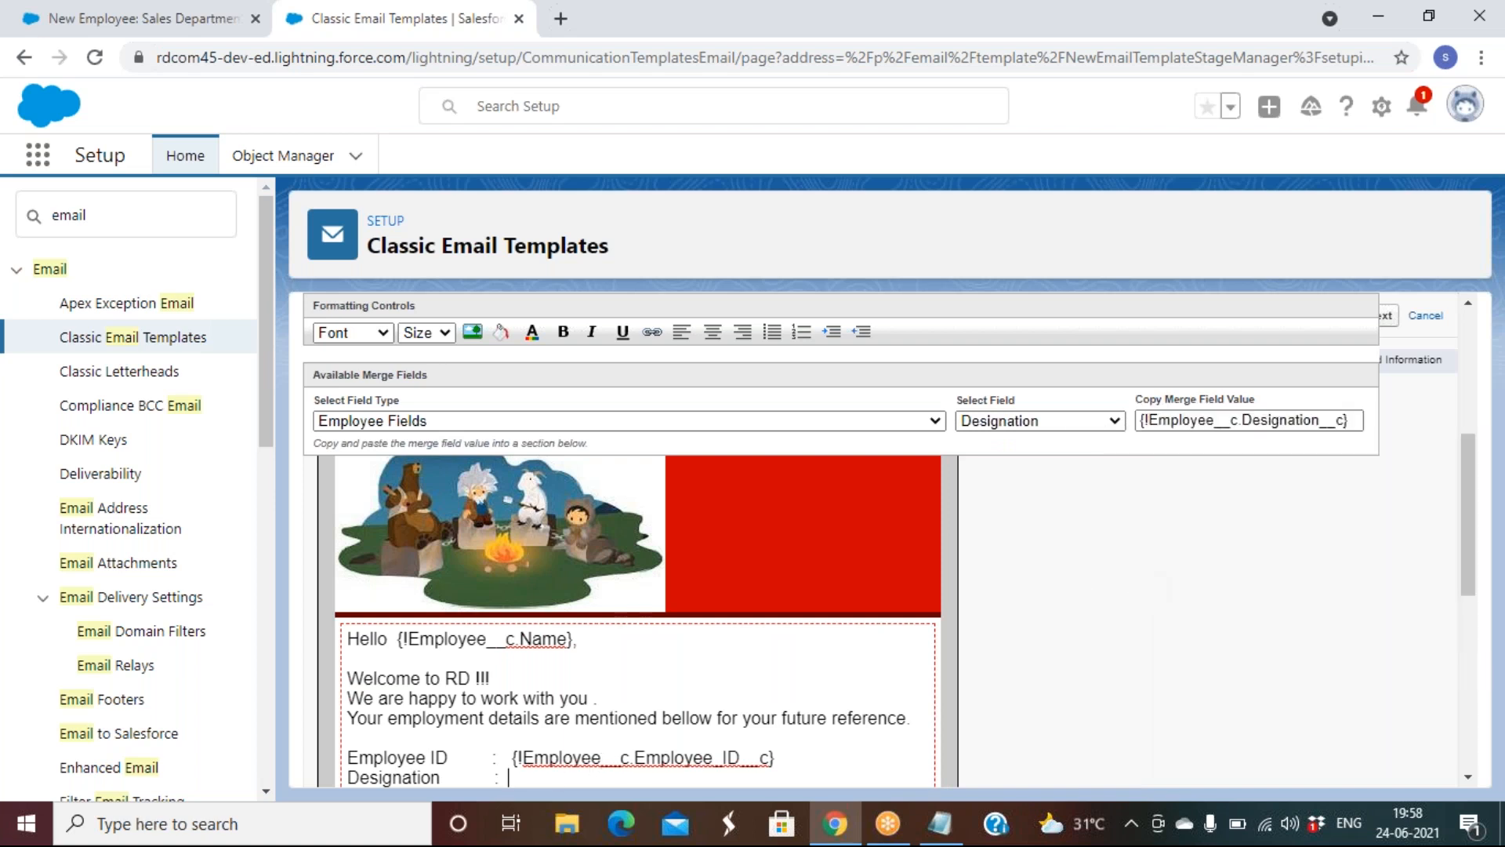
key(ctrl+v)
Add a Qualification line filled with the Qualification merge field
key(Return)
text(Q)
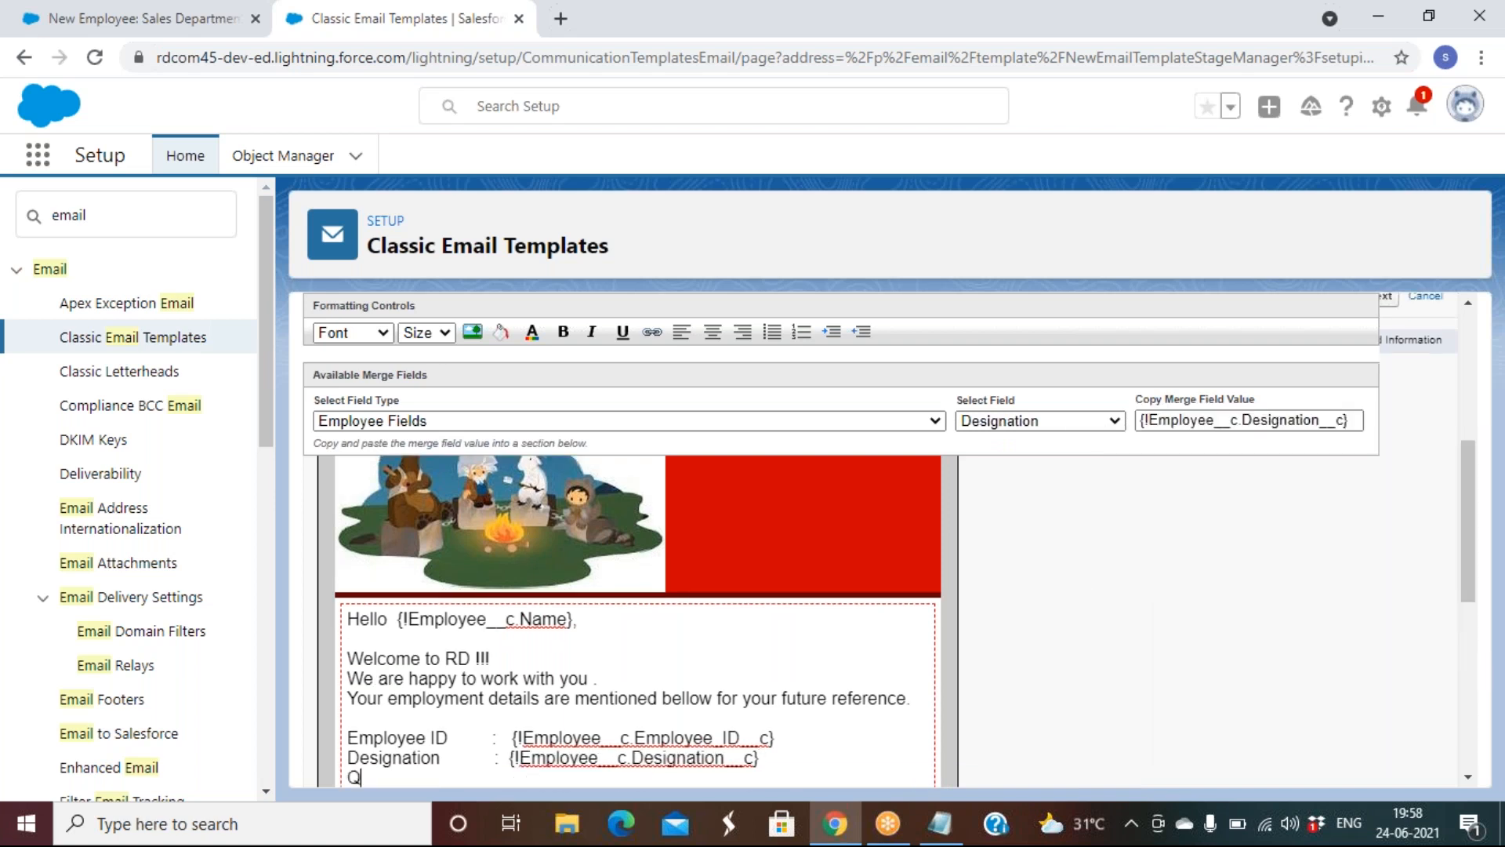
text(ualification)
click(1088, 421)
key(q)
key(Return)
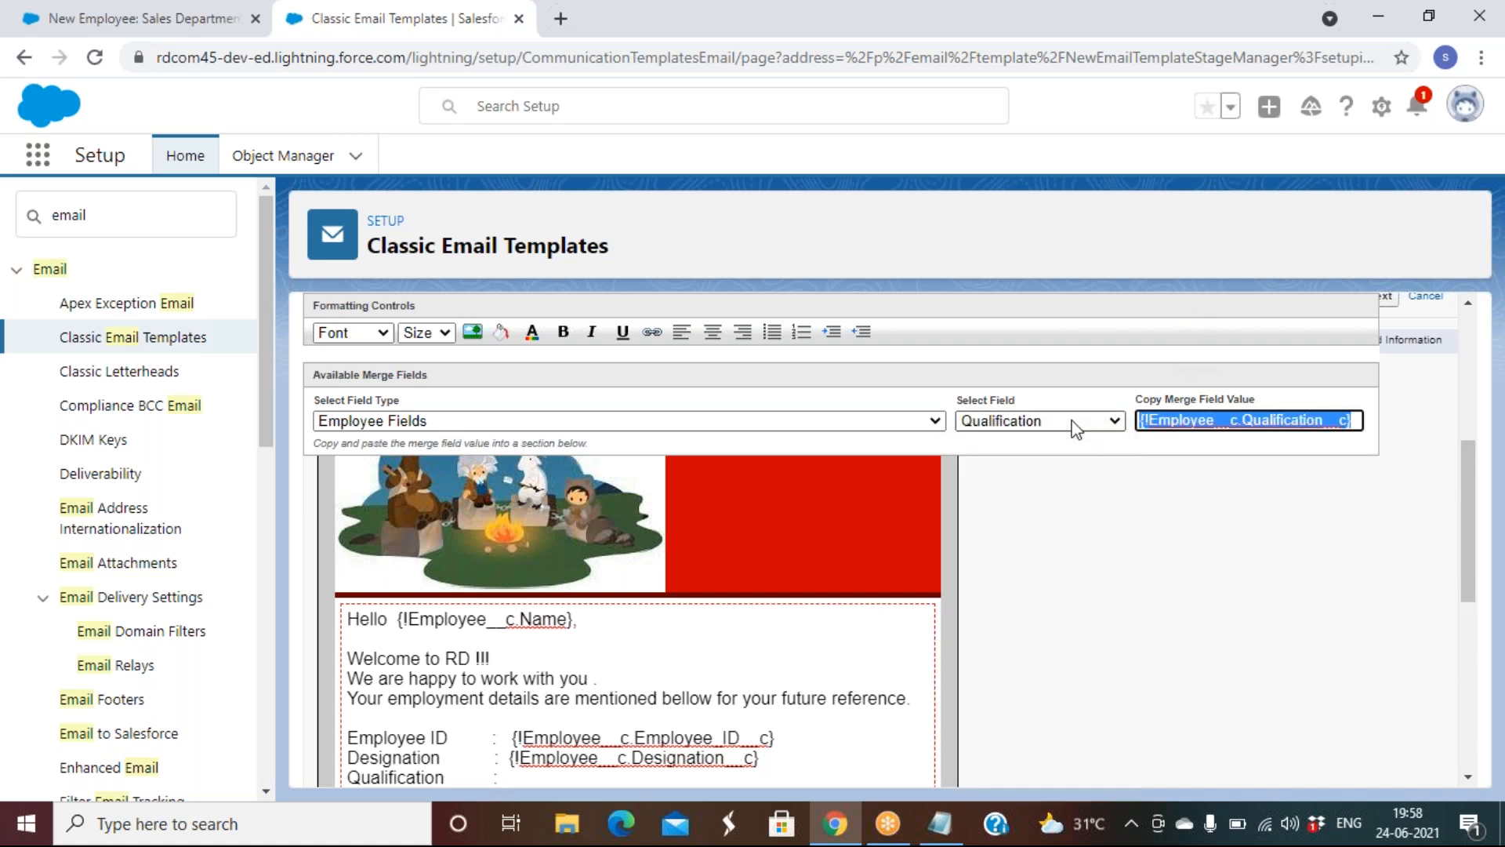
right_click(1172, 421)
click(1132, 563)
click(551, 780)
key(ctrl+v)
Start a 'Date of Joining :' line below Qualification
key(Return)
text(Date of Join)
text(ng      )
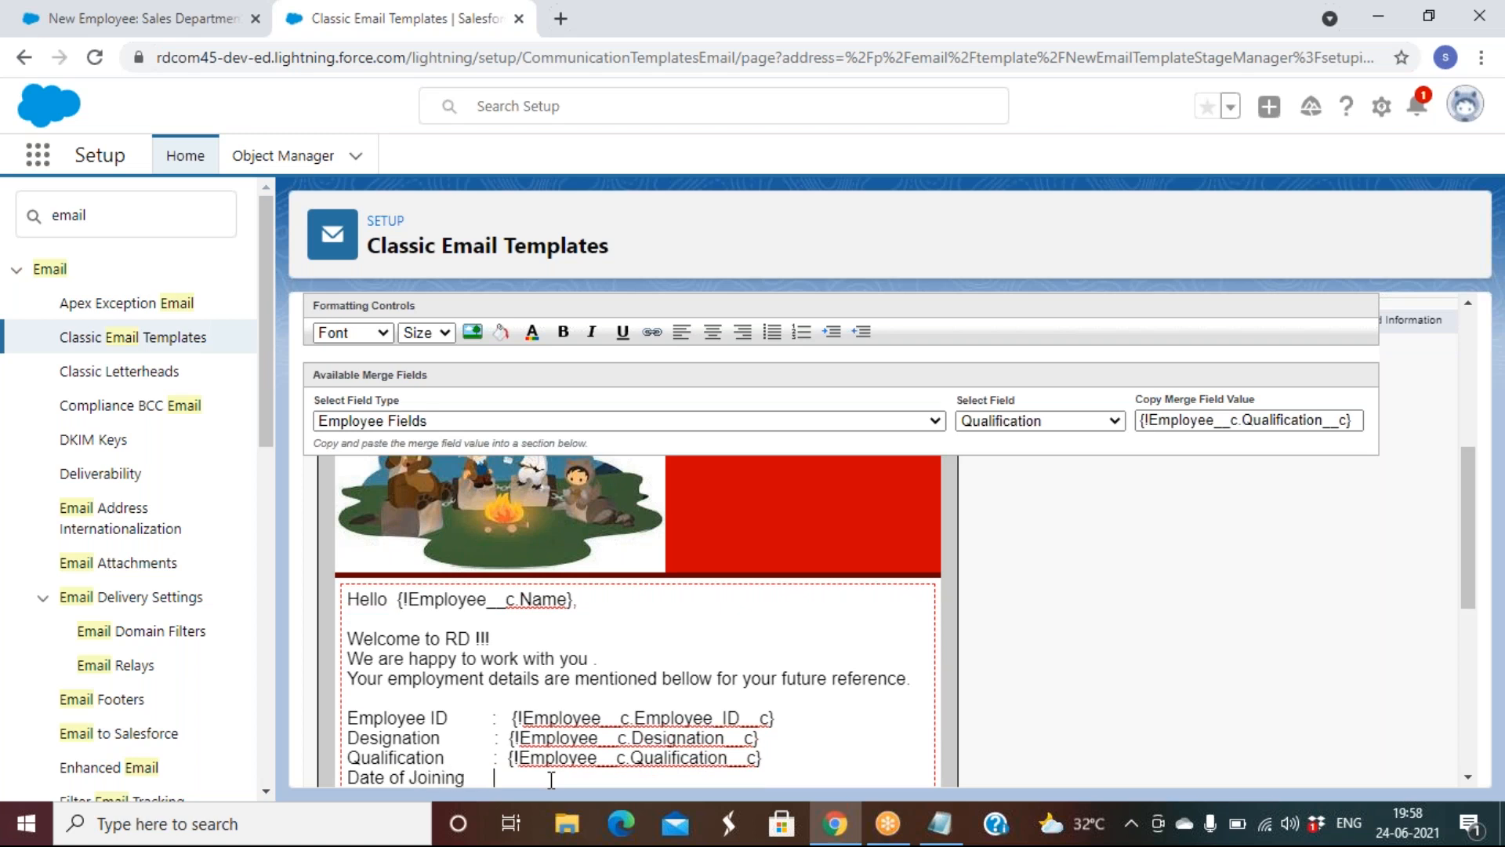
text(:v)
key(BackSpace)
key(BackSpace)
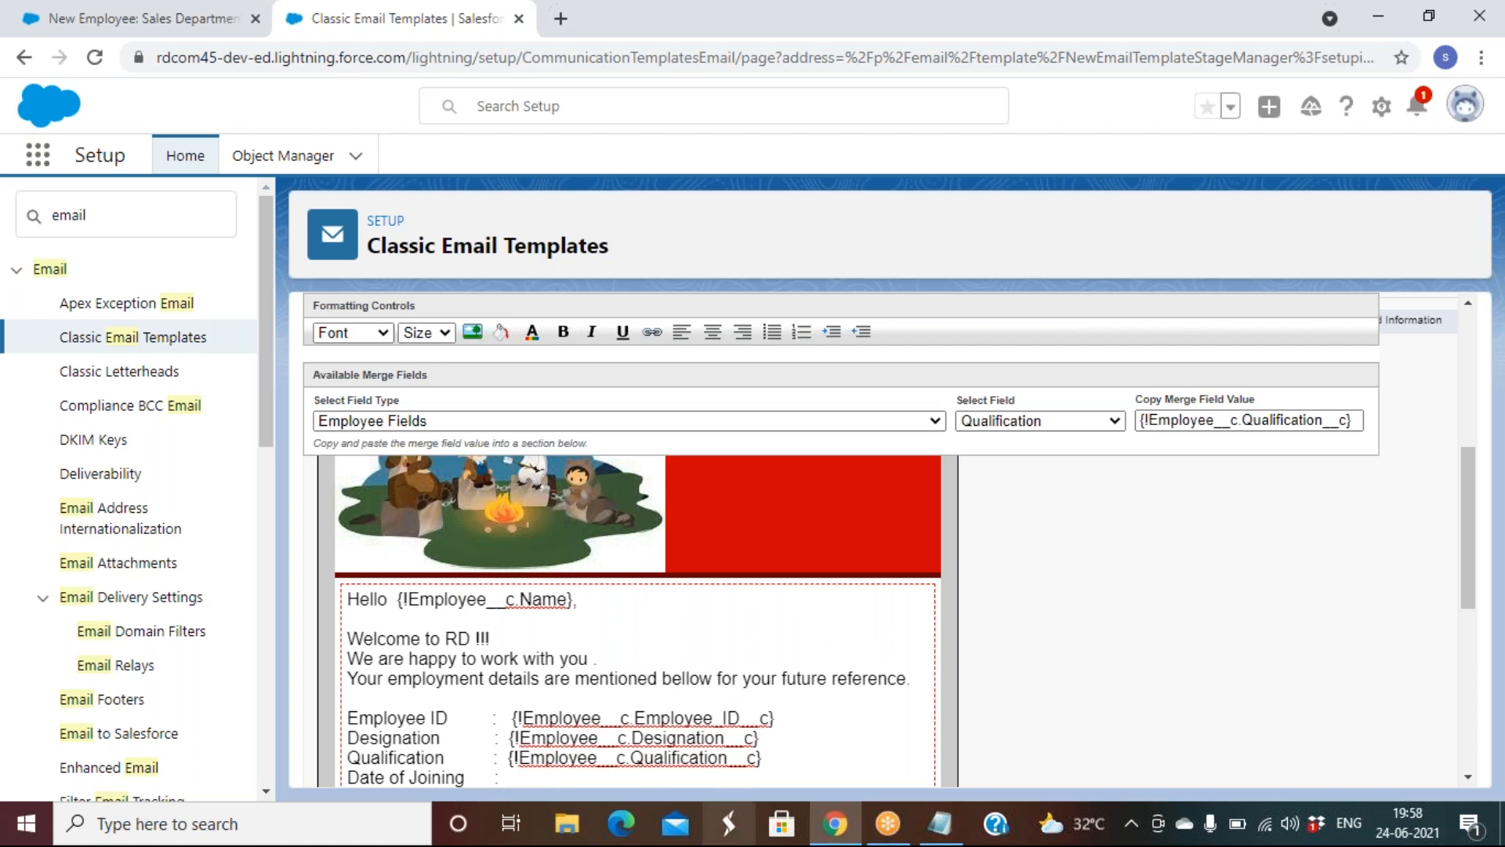
Insert the Date Of Joining merge field after the Date of Joining label
click(1055, 426)
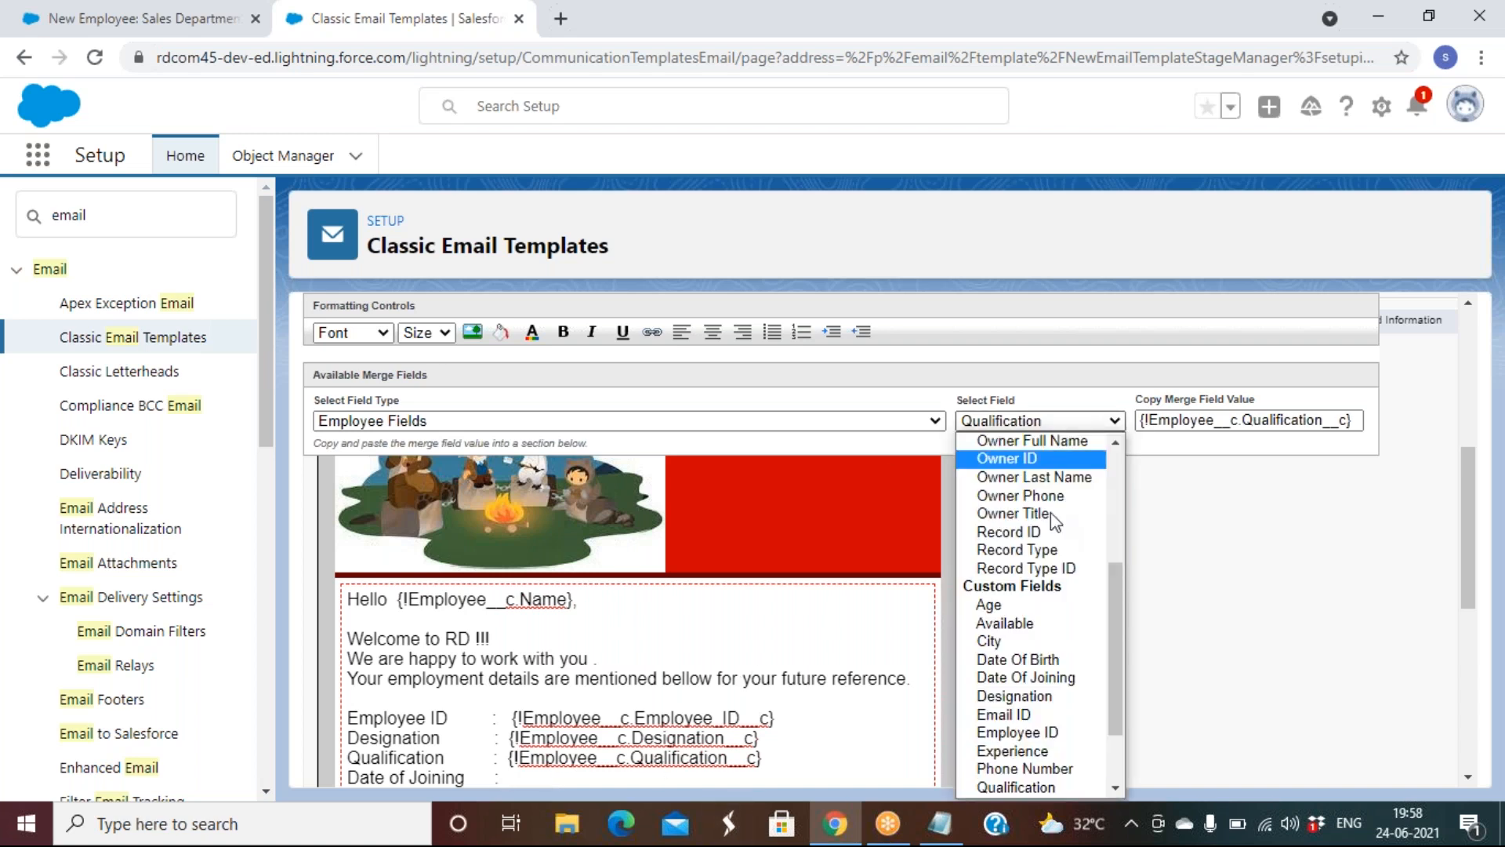
scroll(1062, 604, down, 2)
scroll(1063, 607, up, 4)
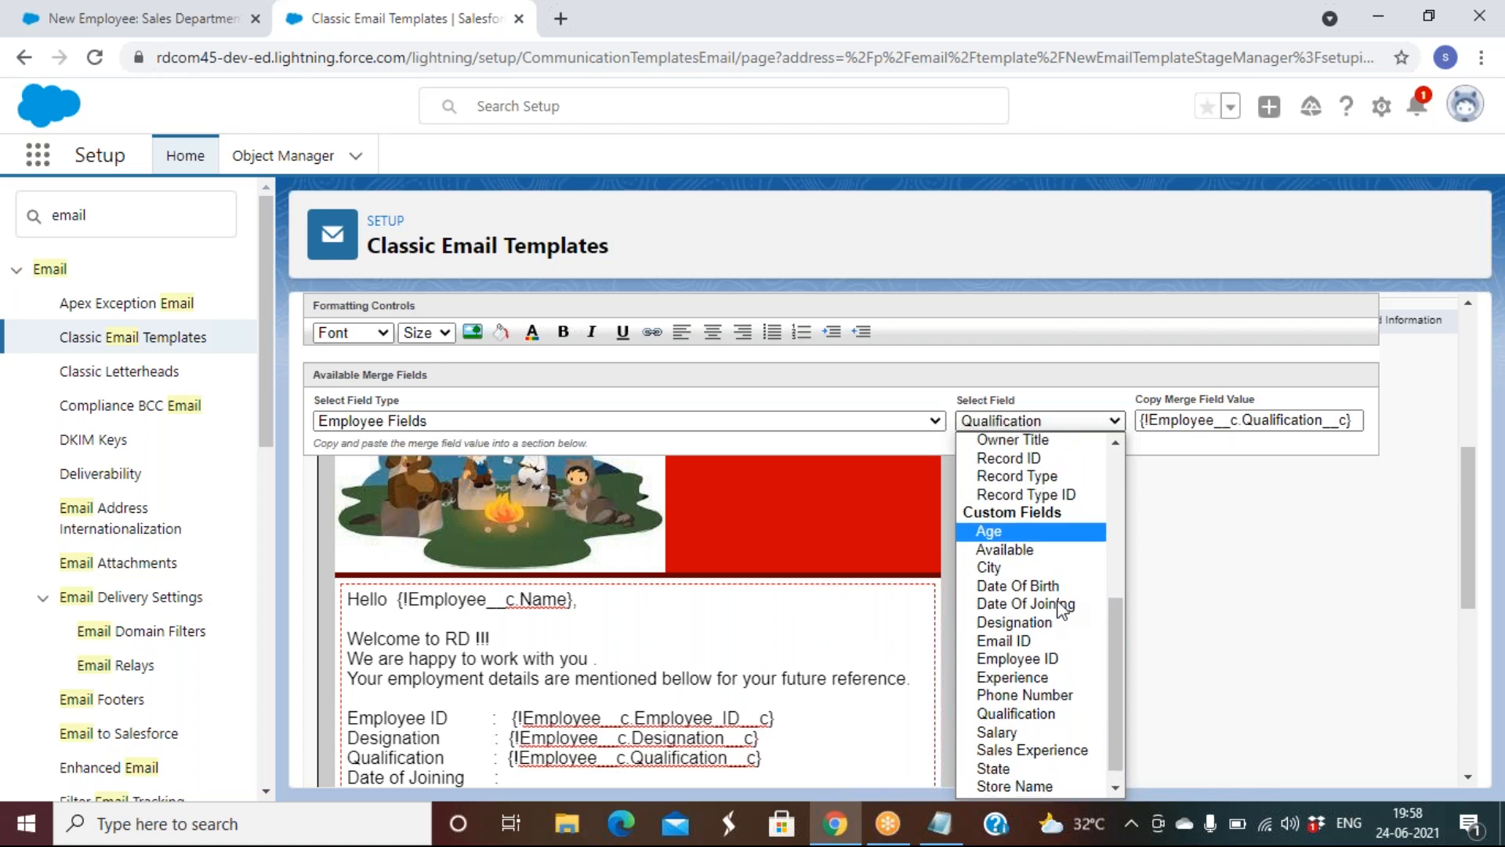
scroll(1059, 608, up, 1)
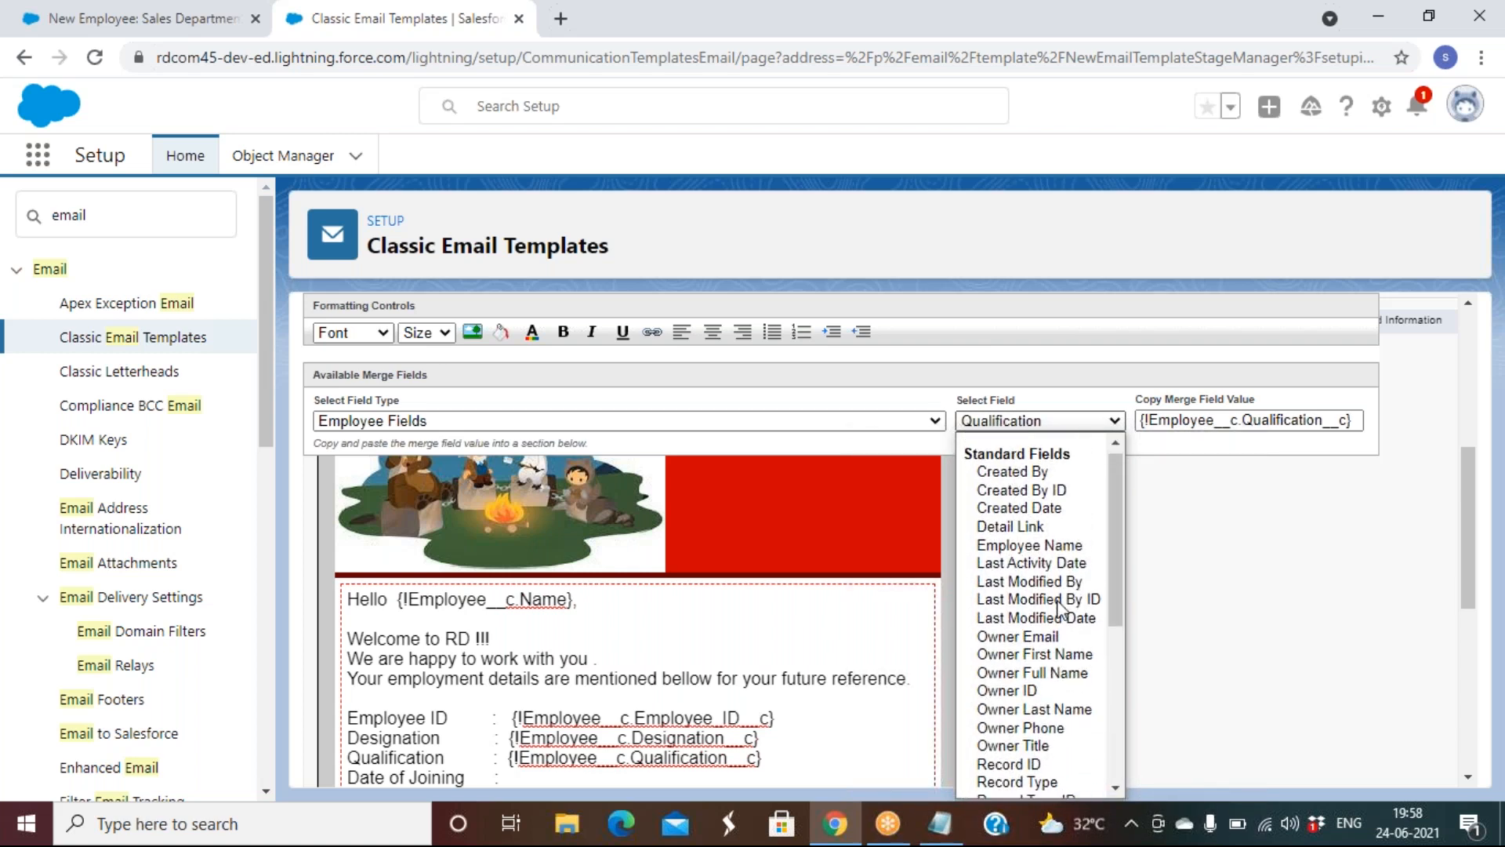
scroll(1054, 611, down, 6)
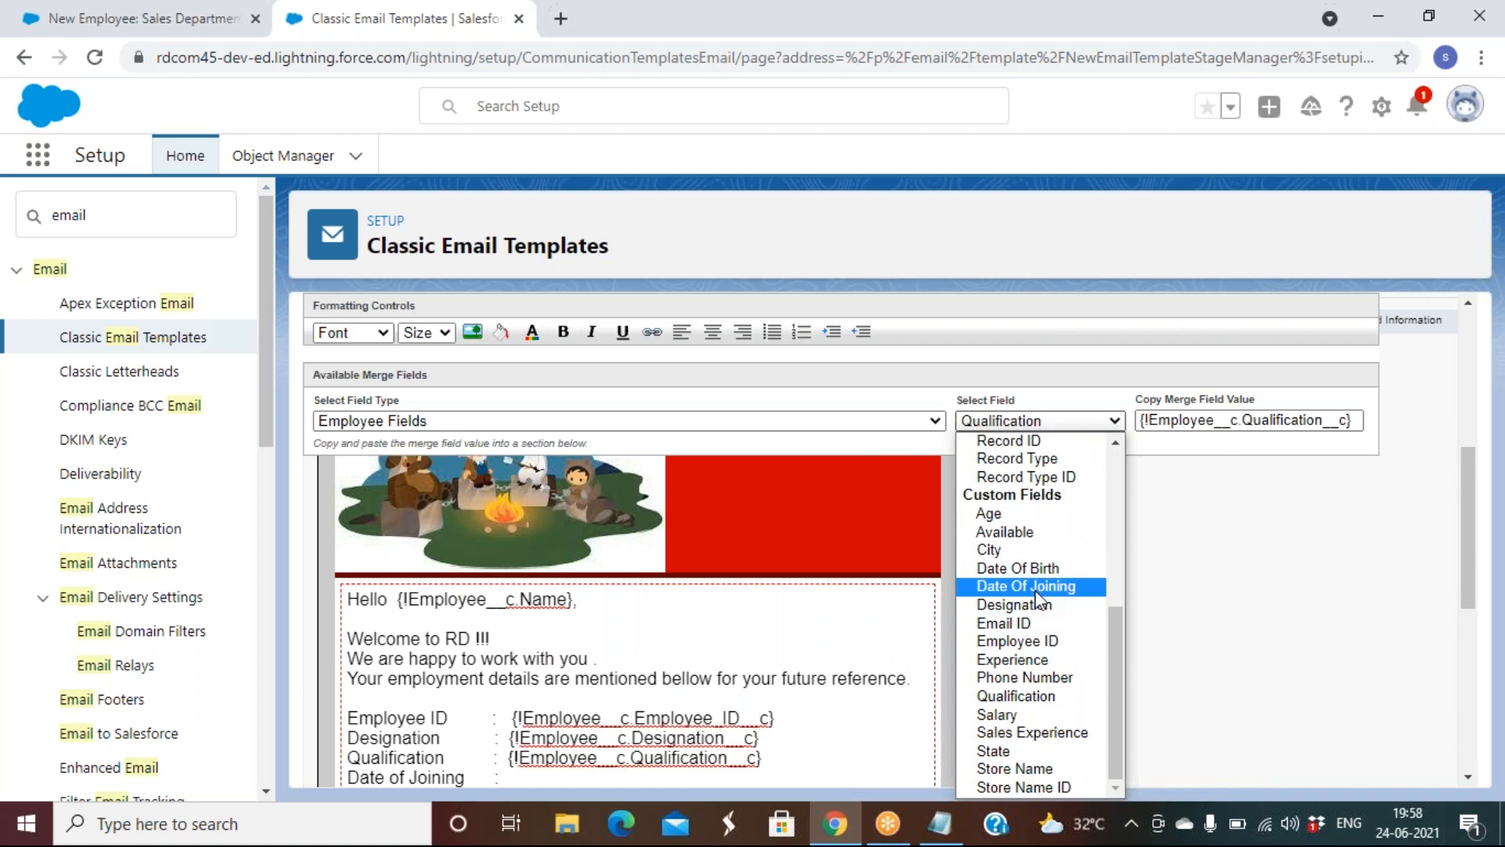
click(1033, 586)
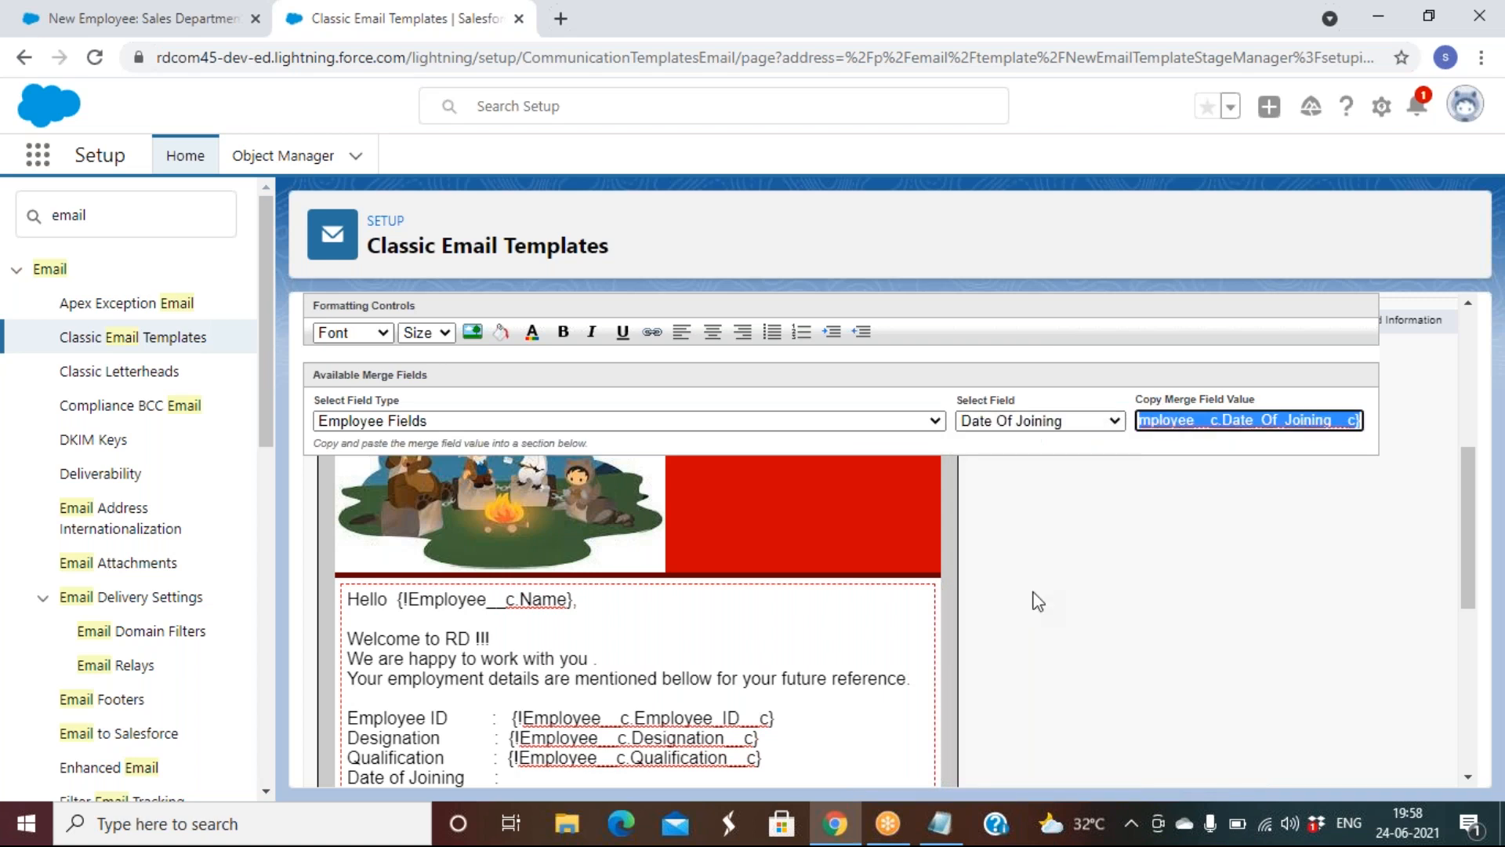
right_click(1168, 415)
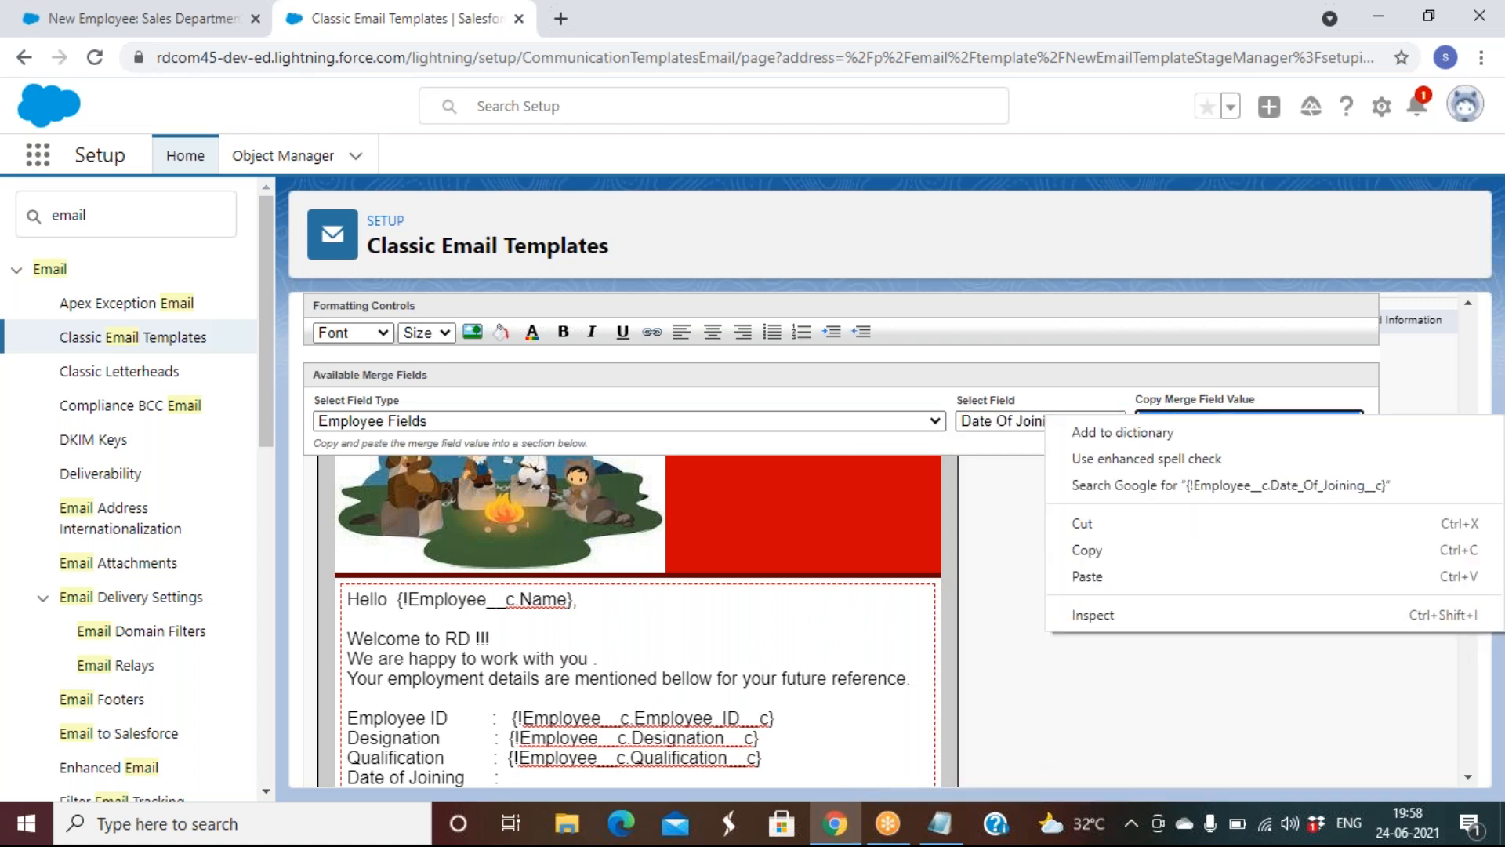
click(1136, 563)
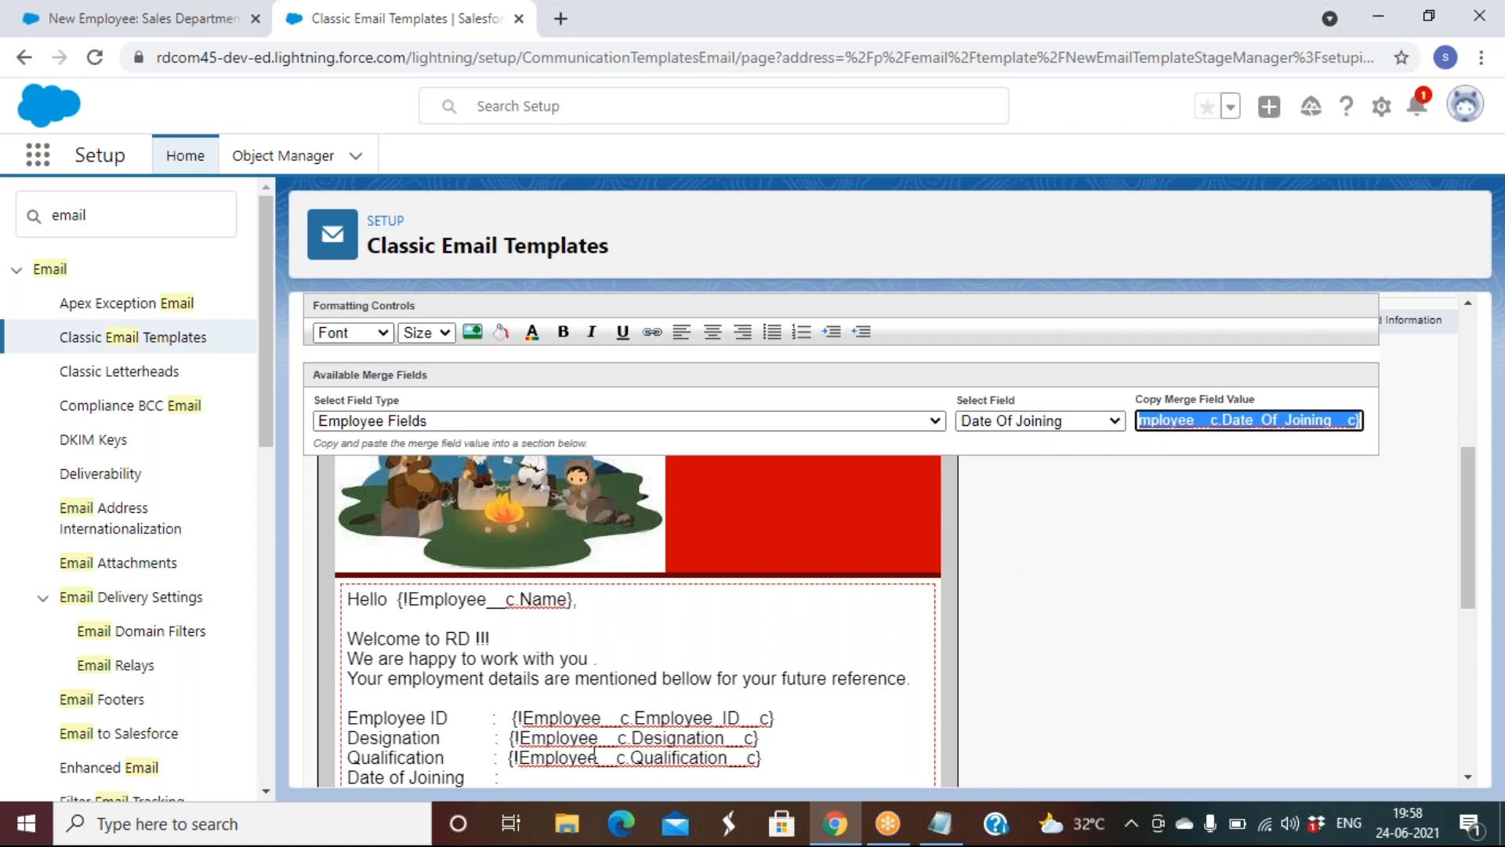
click(550, 774)
key(ctrl+v)
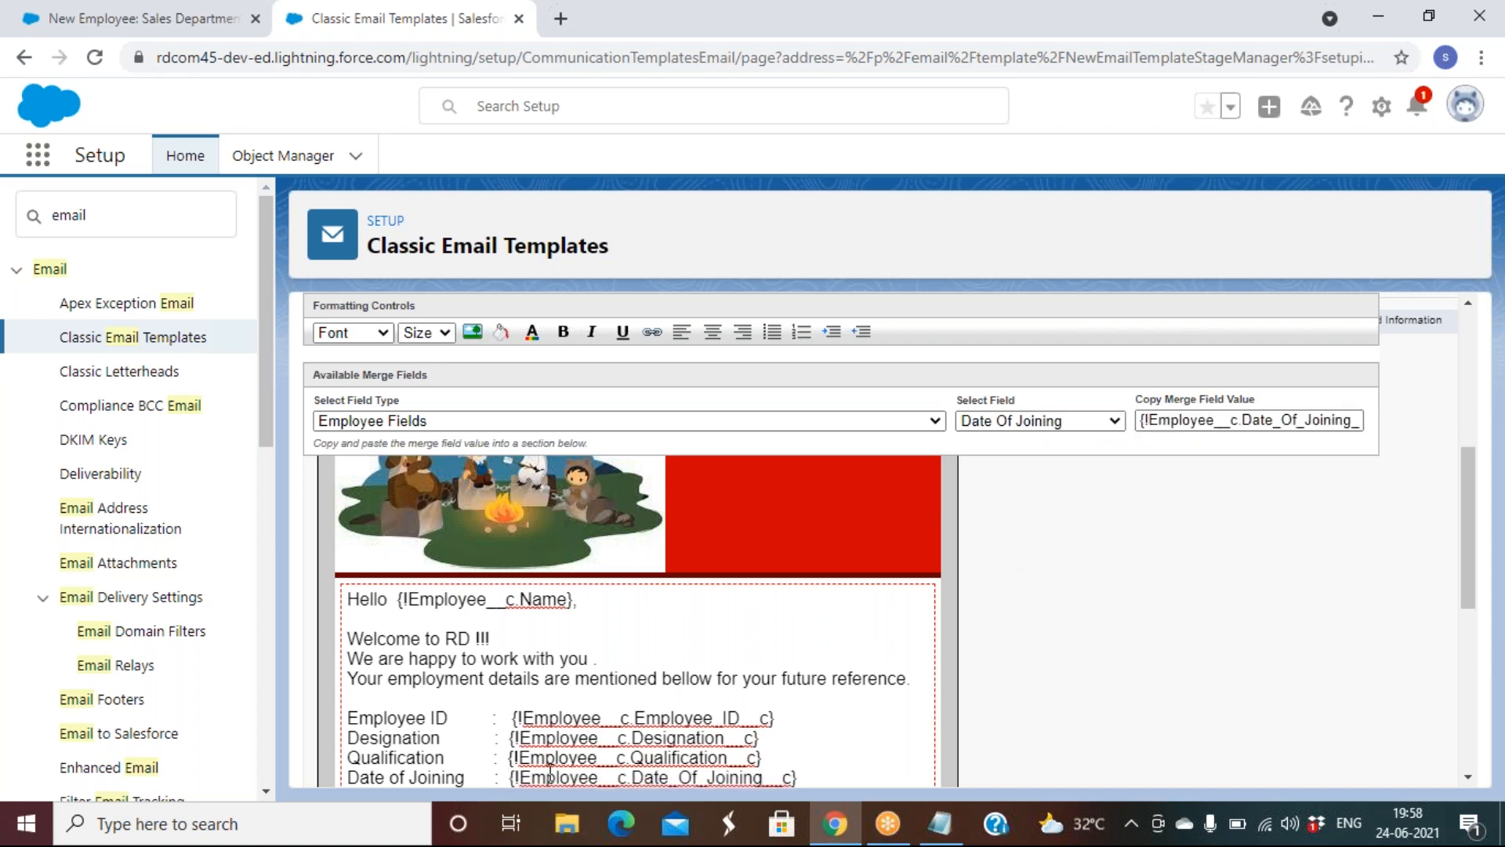
Add a Salary line filled with the Salary merge field
key(Return)
text(S)
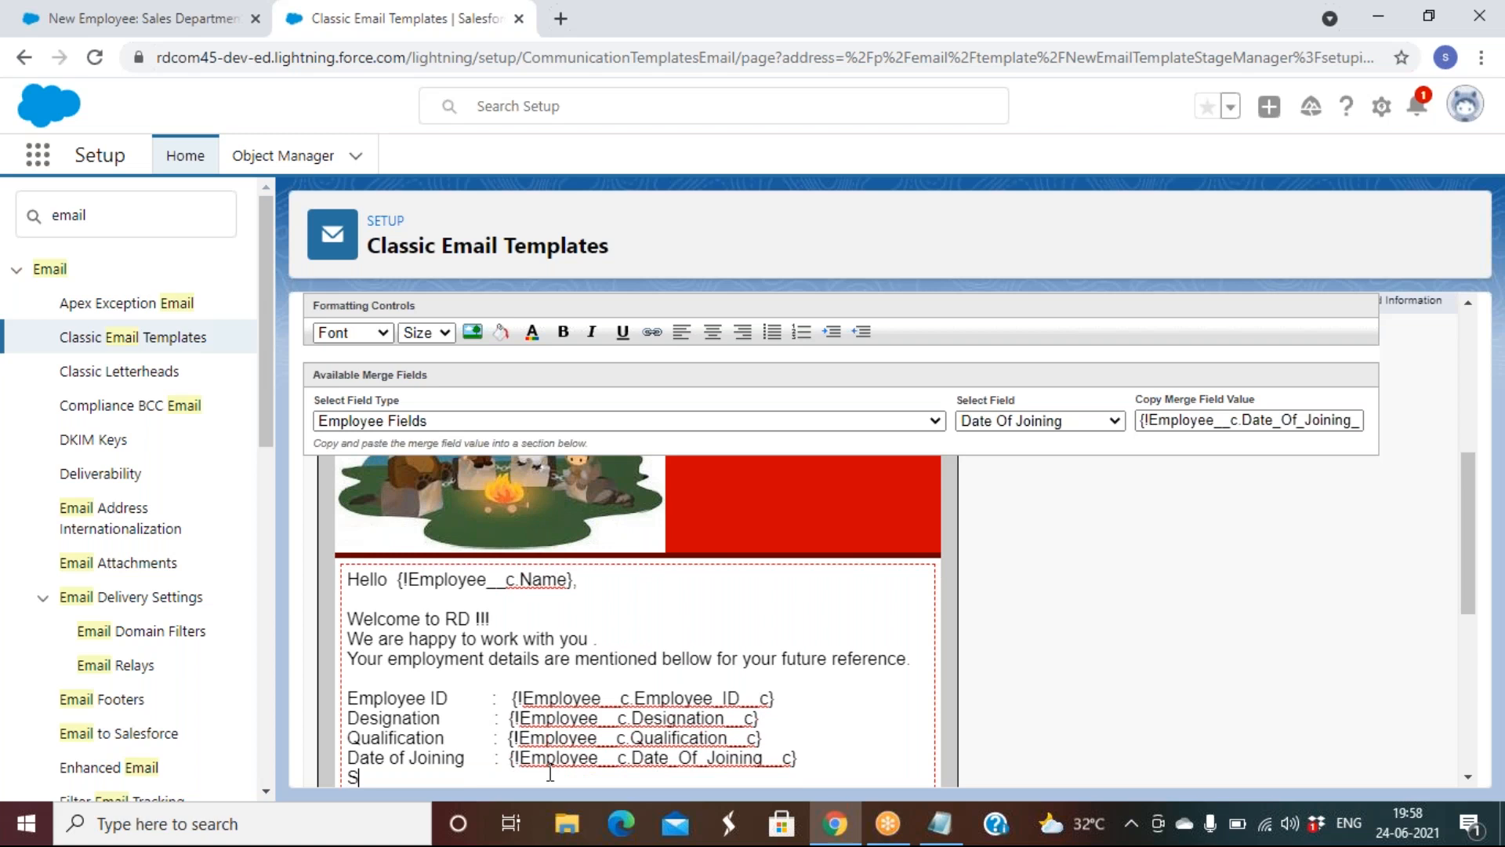
text(alary :)
click(1080, 423)
scroll(1019, 627, down, 4)
click(992, 715)
click(1240, 421)
right_click(1228, 416)
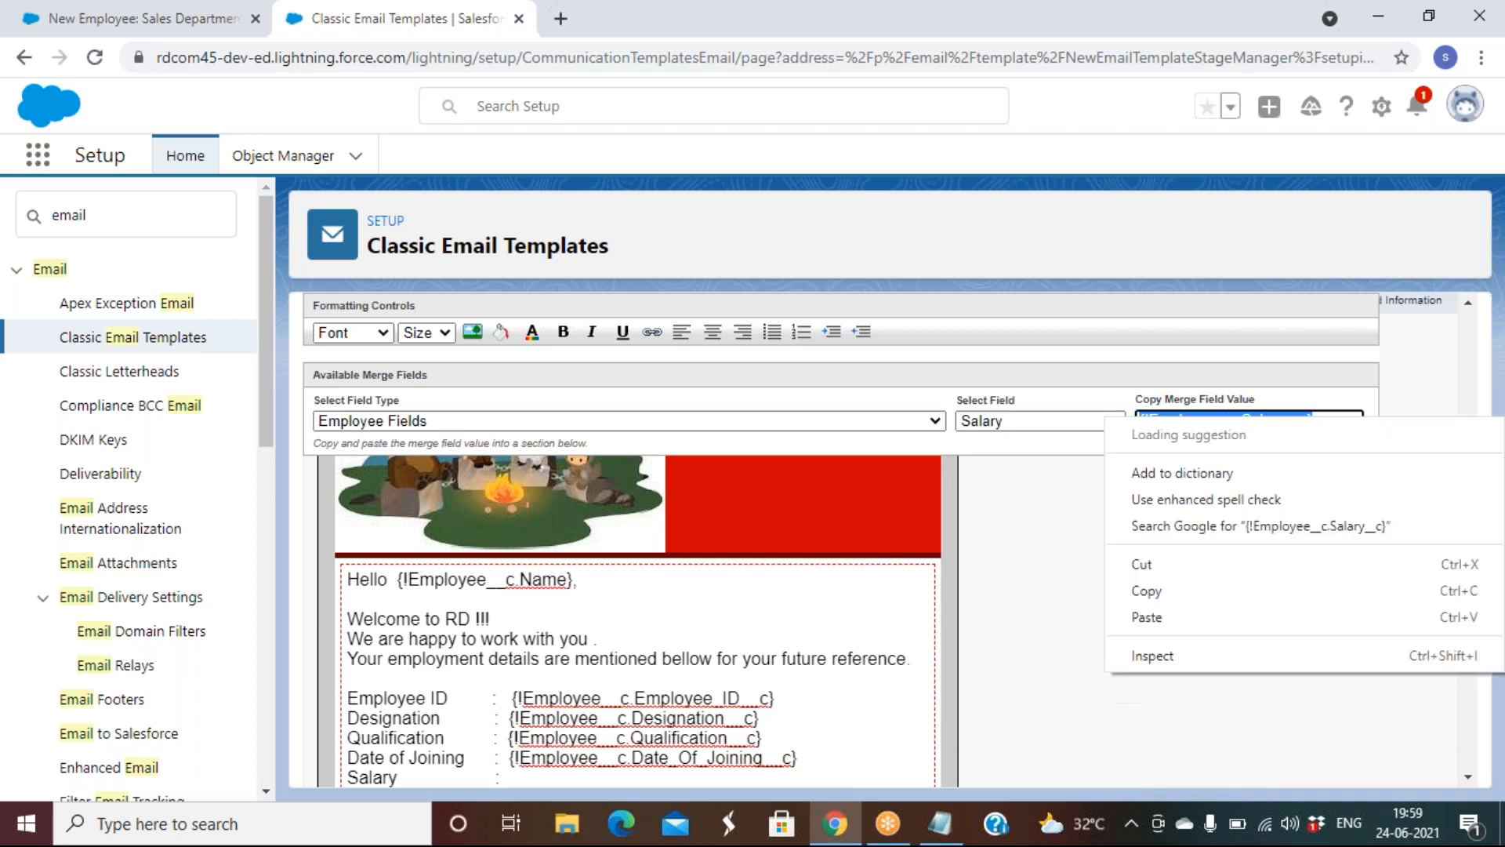
click(1175, 559)
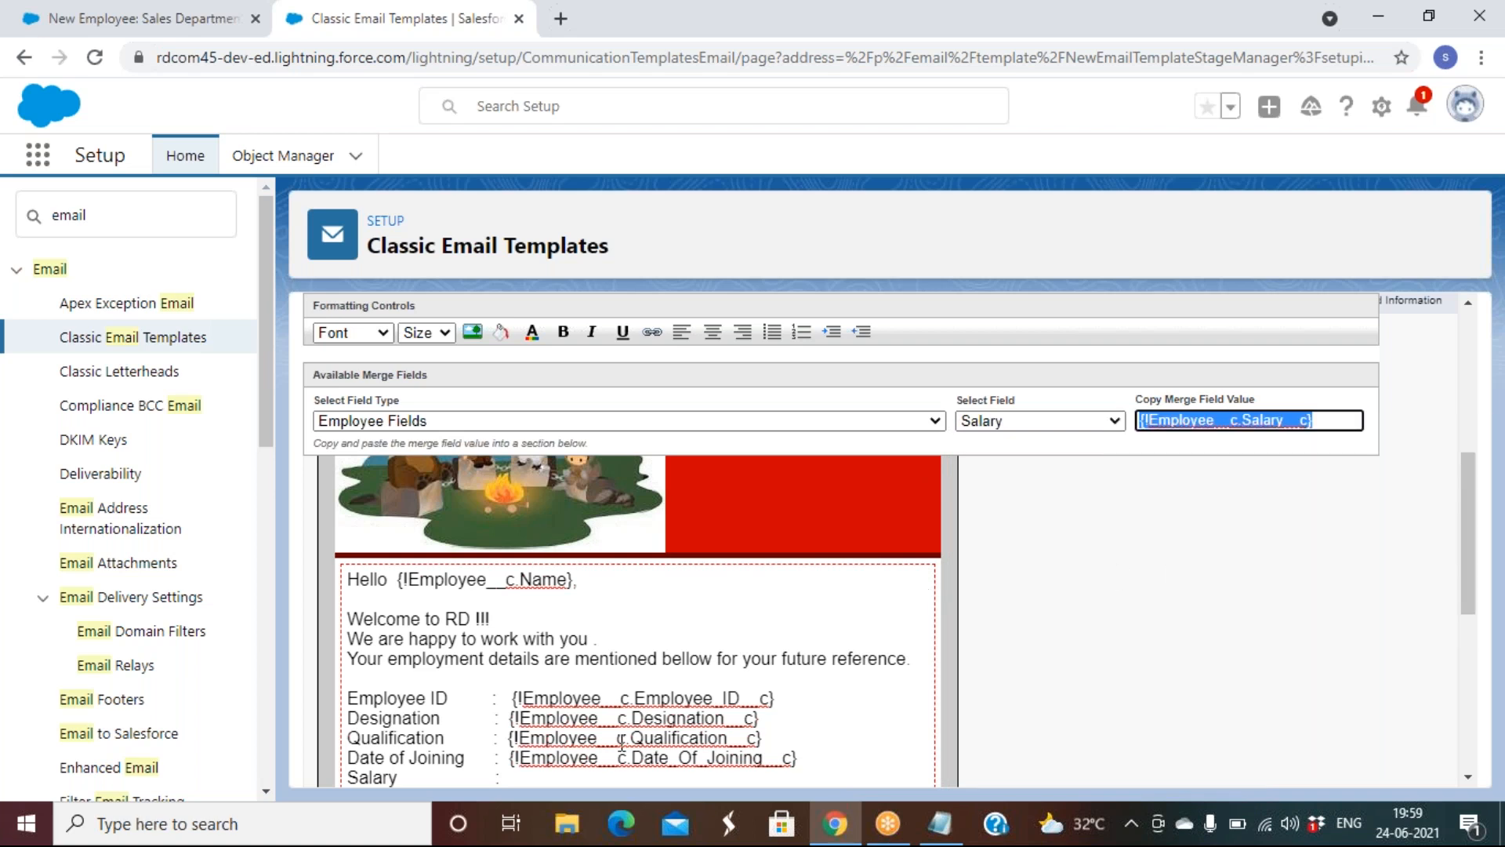
click(557, 778)
key(ctrl+v)
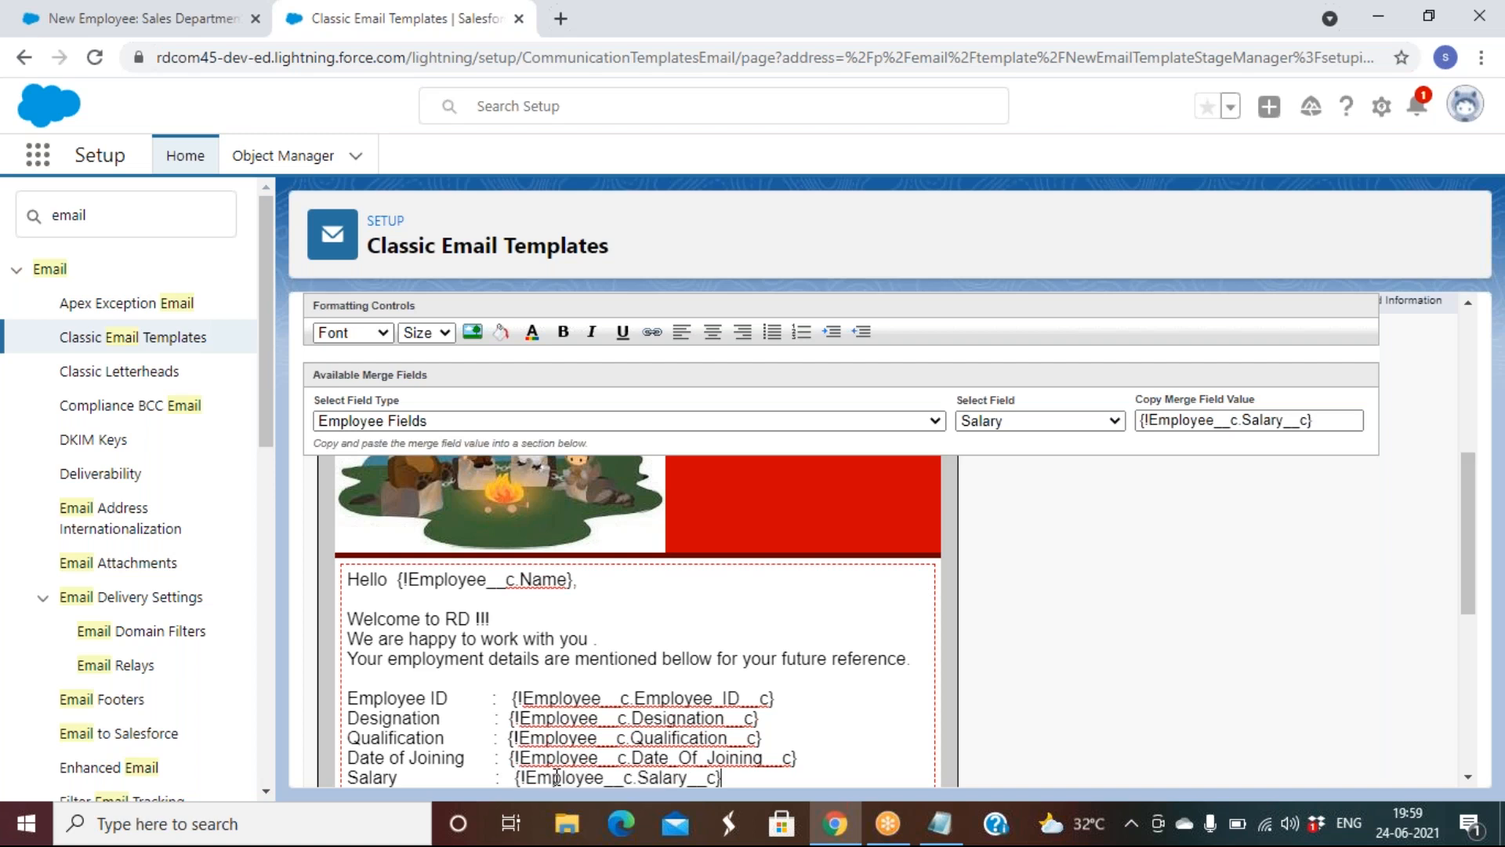
Sign off the email with 'Thanks & Regards', 'HR Team' and 'RD' on separate lines
key(Return)
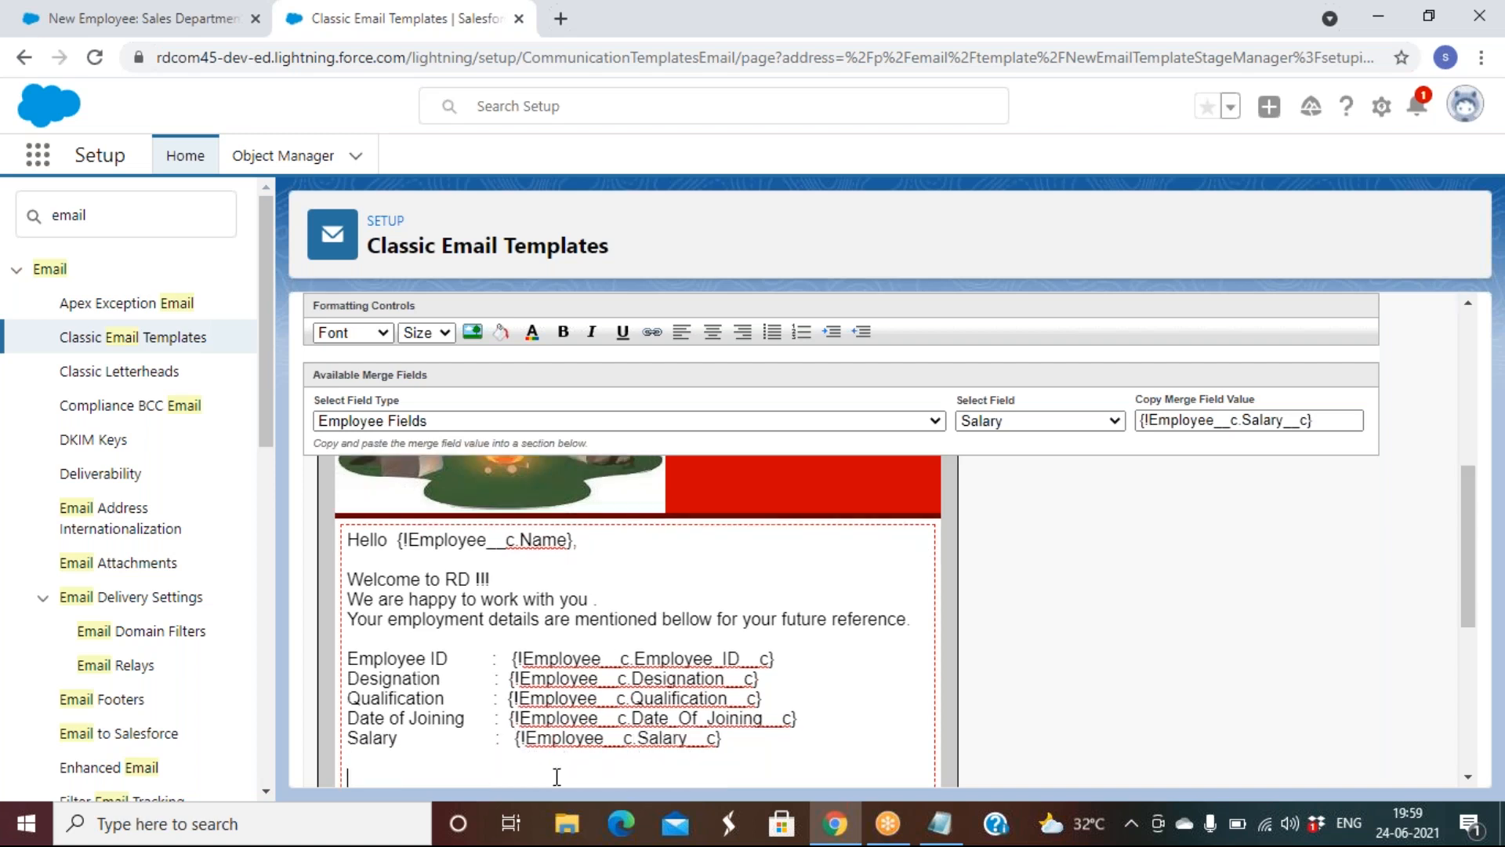
text(Thak)
text(nks &)
text(R)
key(BackSpace)
text(Regards)
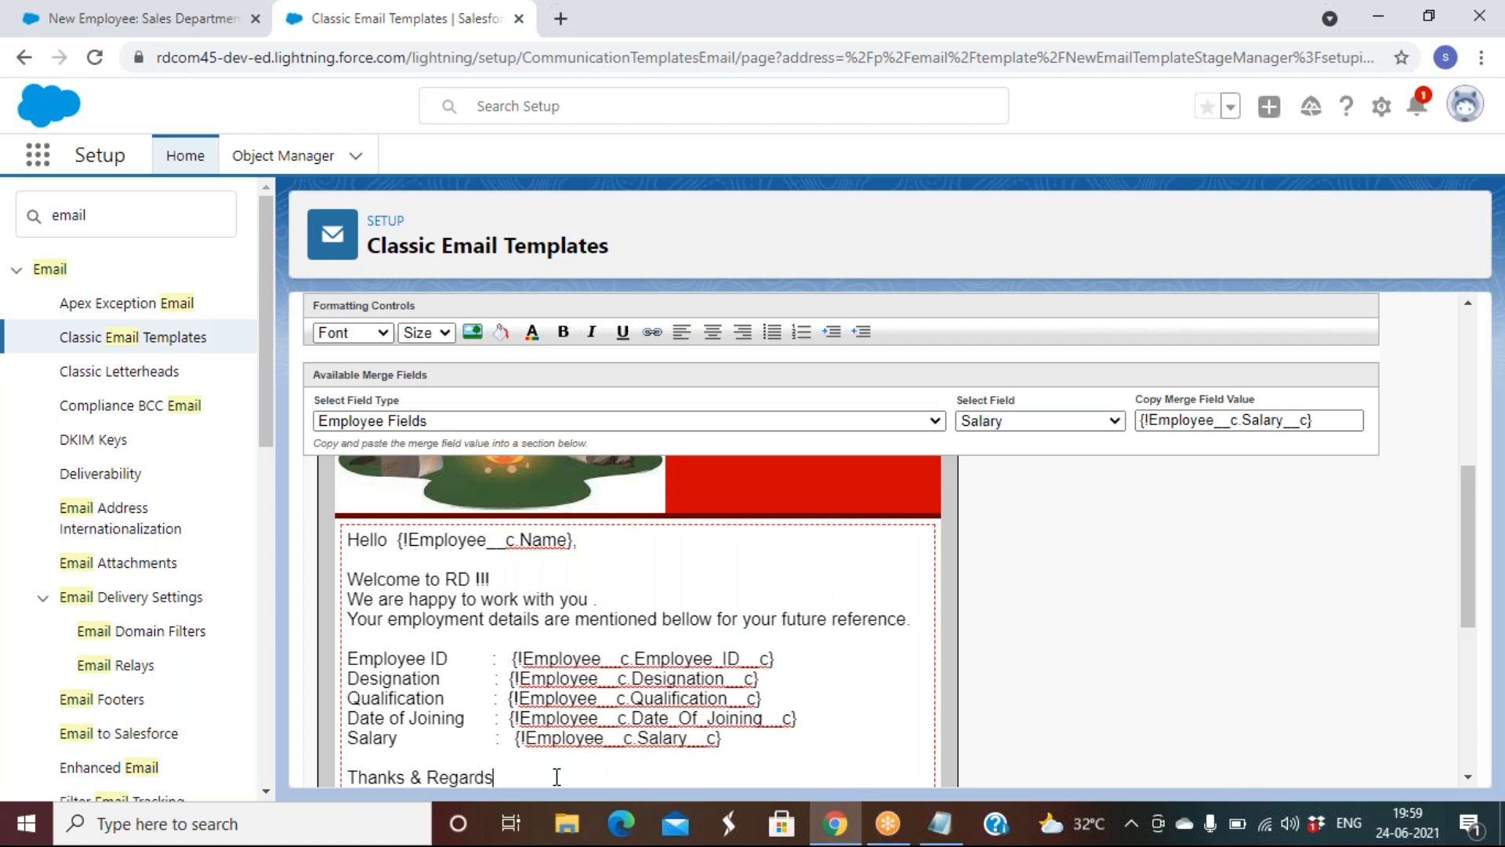
key(Return)
text(HR Tea)
key(Return)
text(RD)
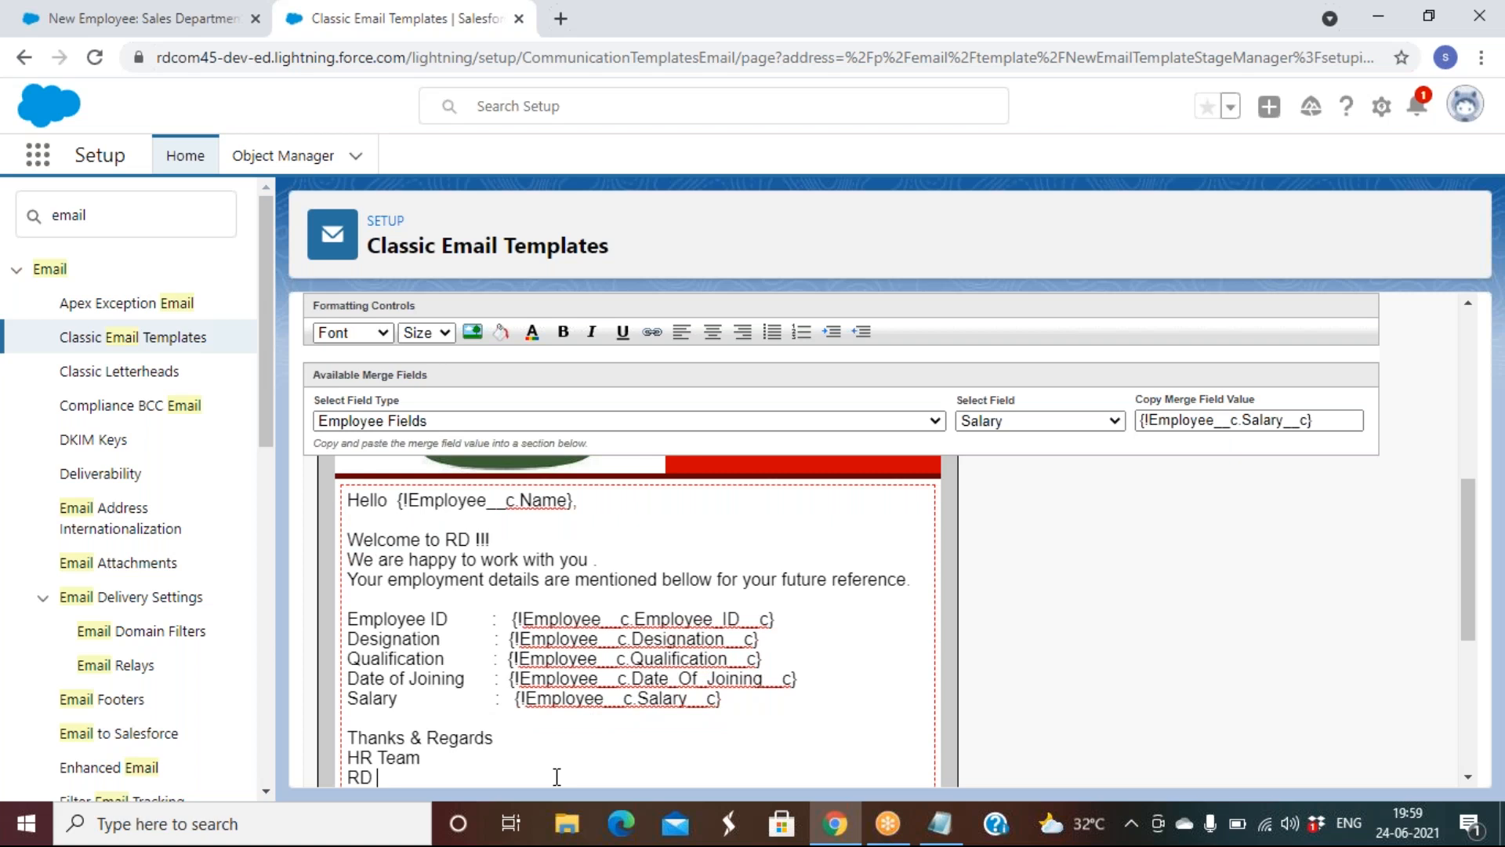
scroll(1367, 636, up, 6)
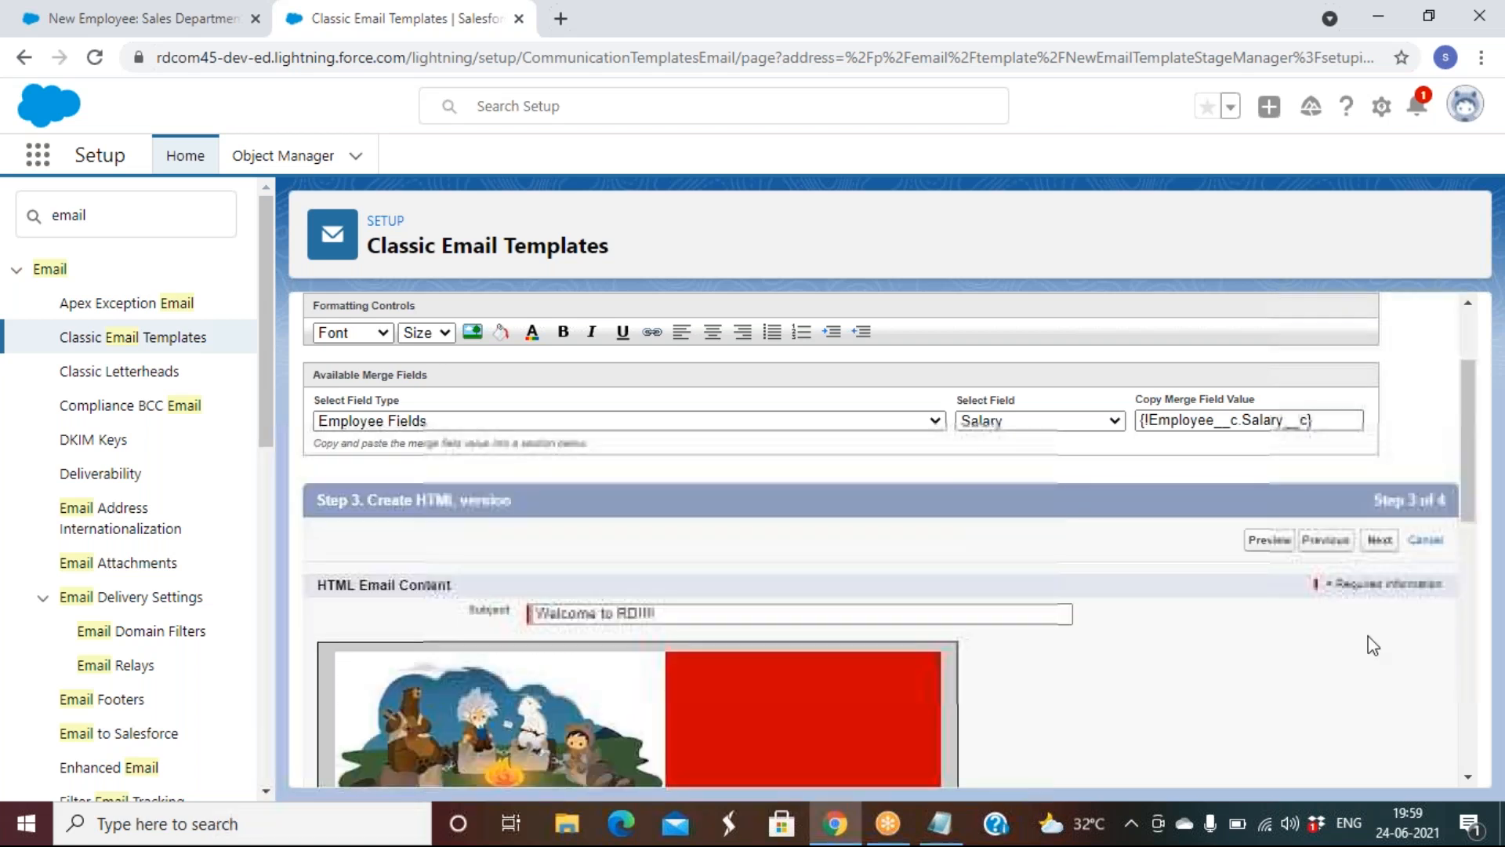
scroll(1367, 639, down, 3)
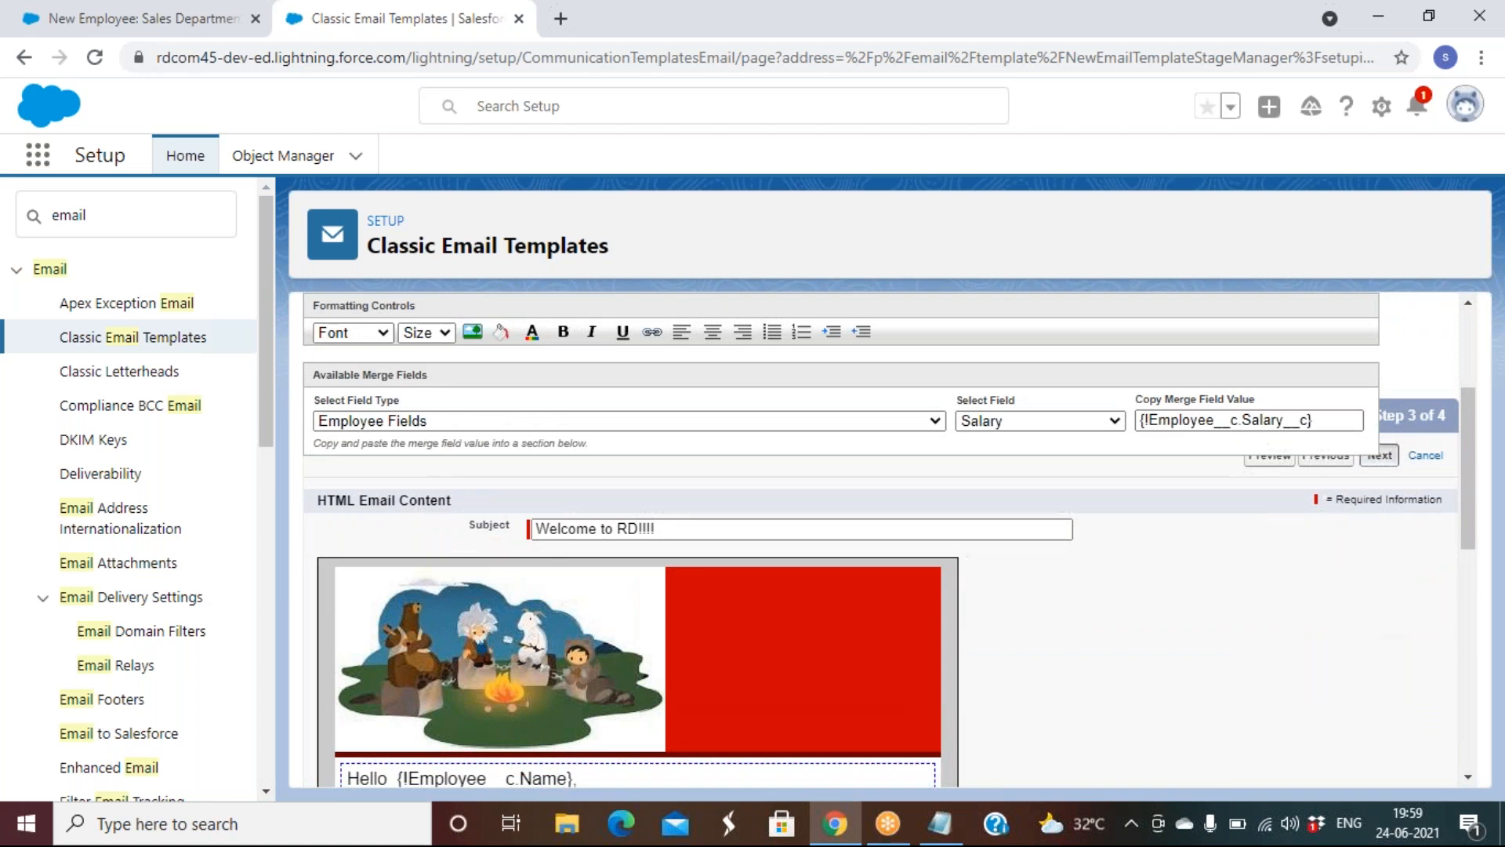
Copy the HTML into the text version, save the welcome template, and return to Classic Email Templates
click(1378, 456)
scroll(868, 618, down, 2)
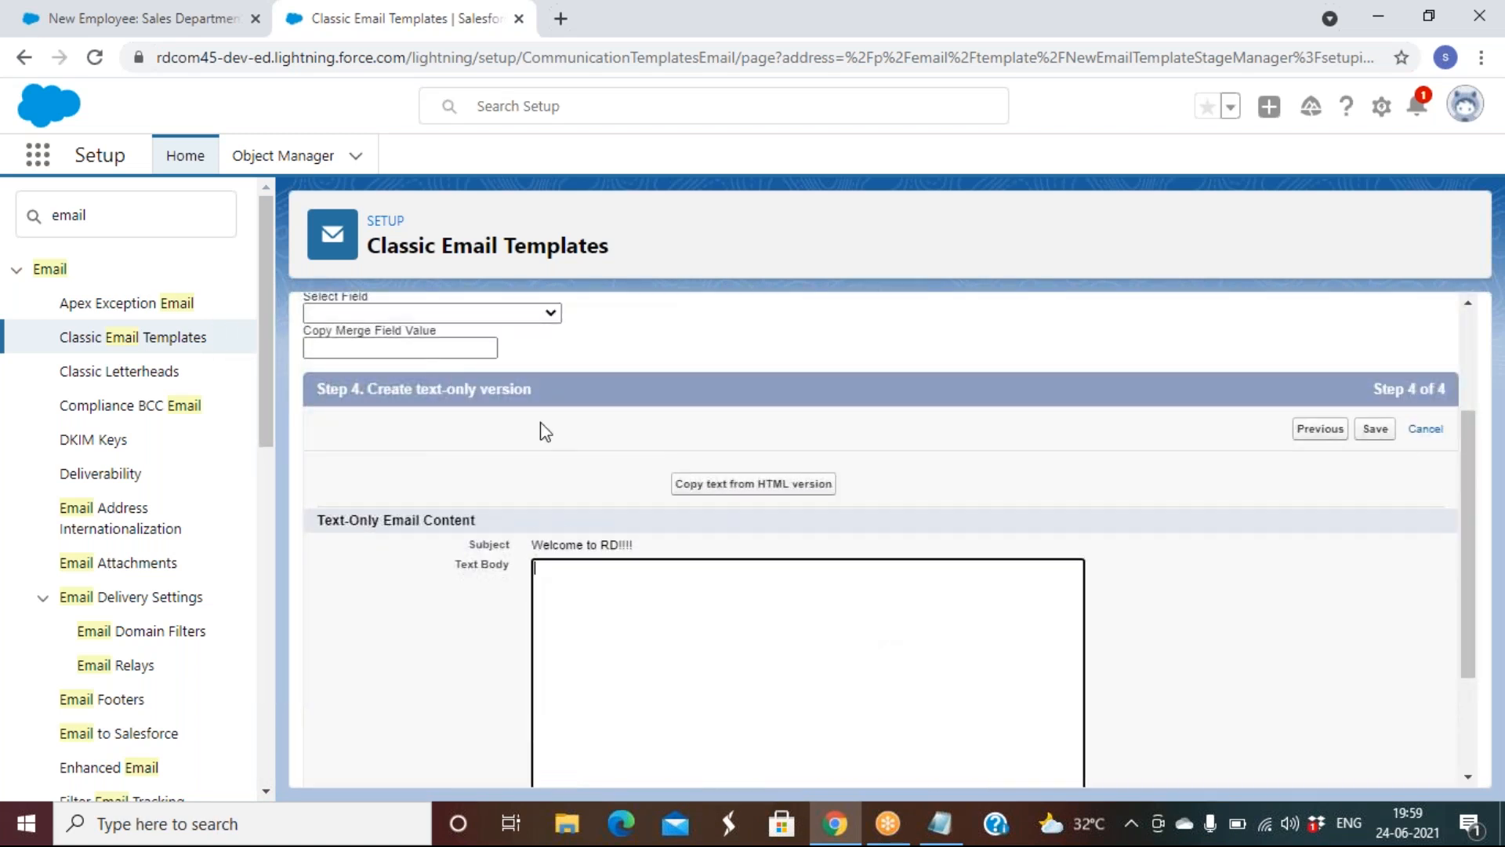
click(670, 566)
click(785, 490)
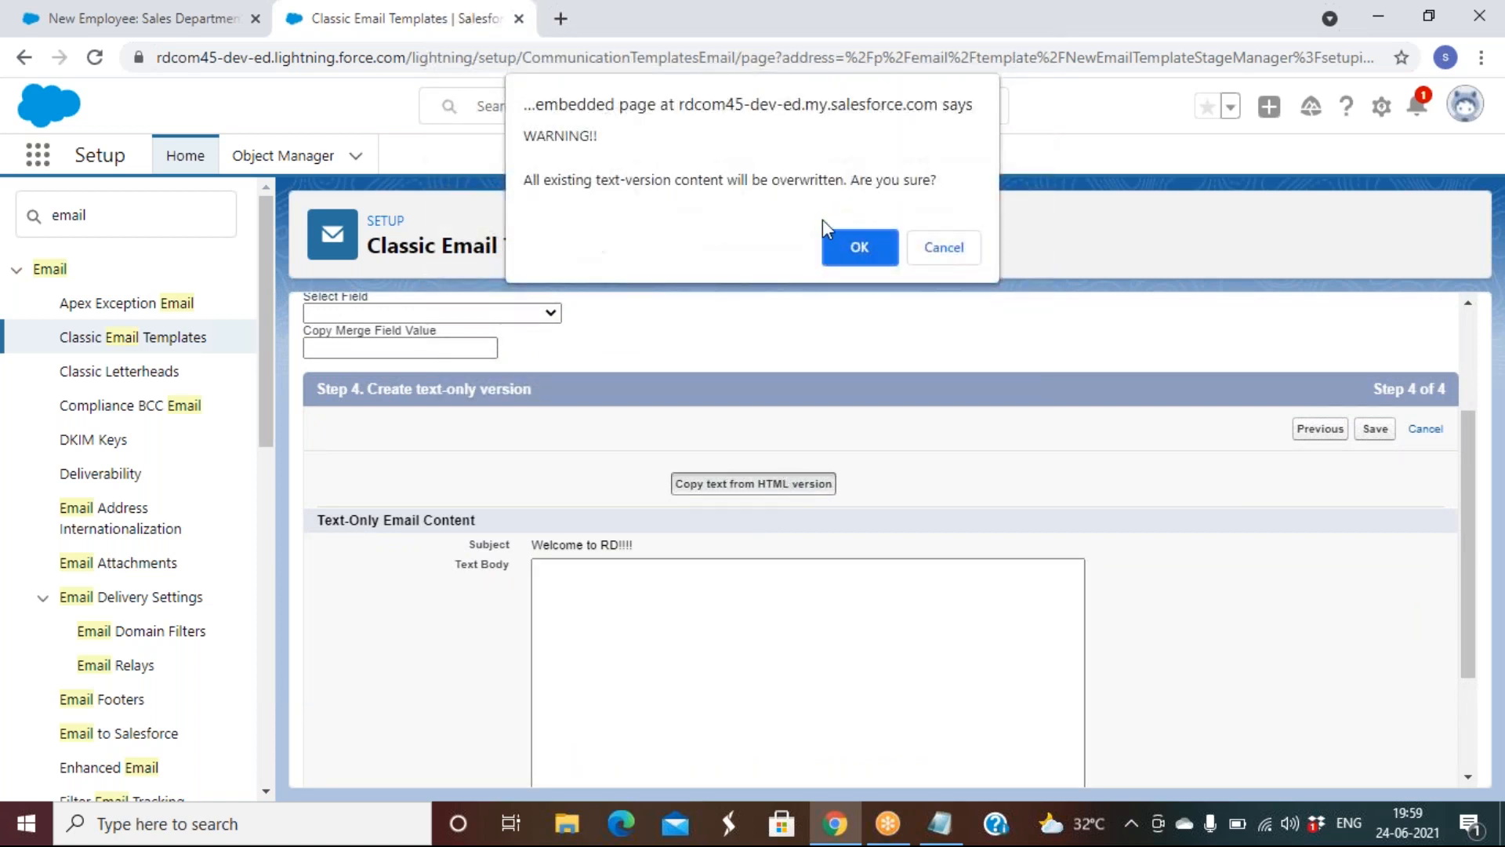
click(858, 245)
click(1379, 434)
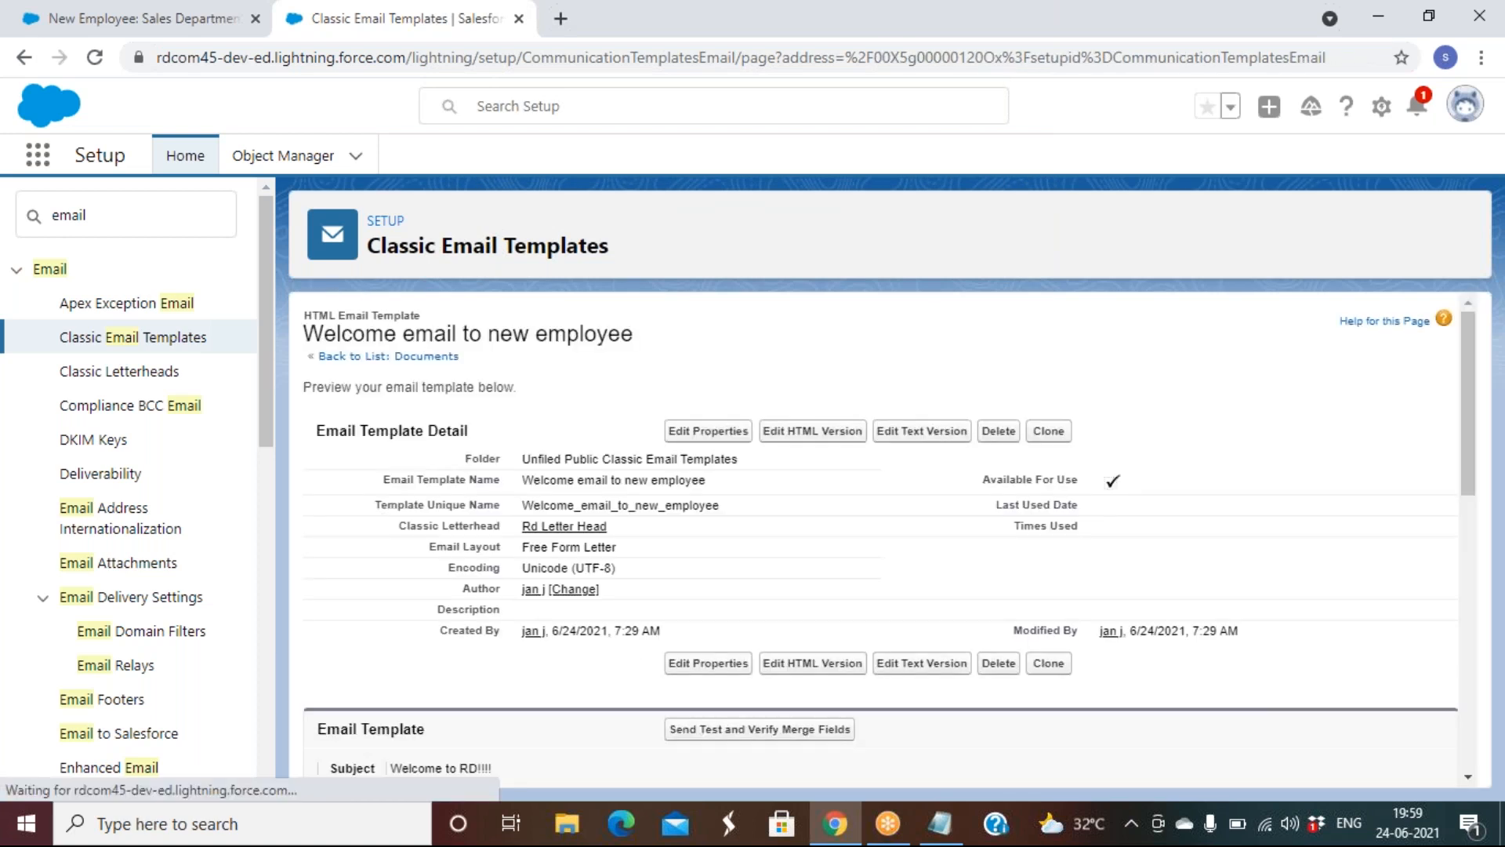
click(189, 343)
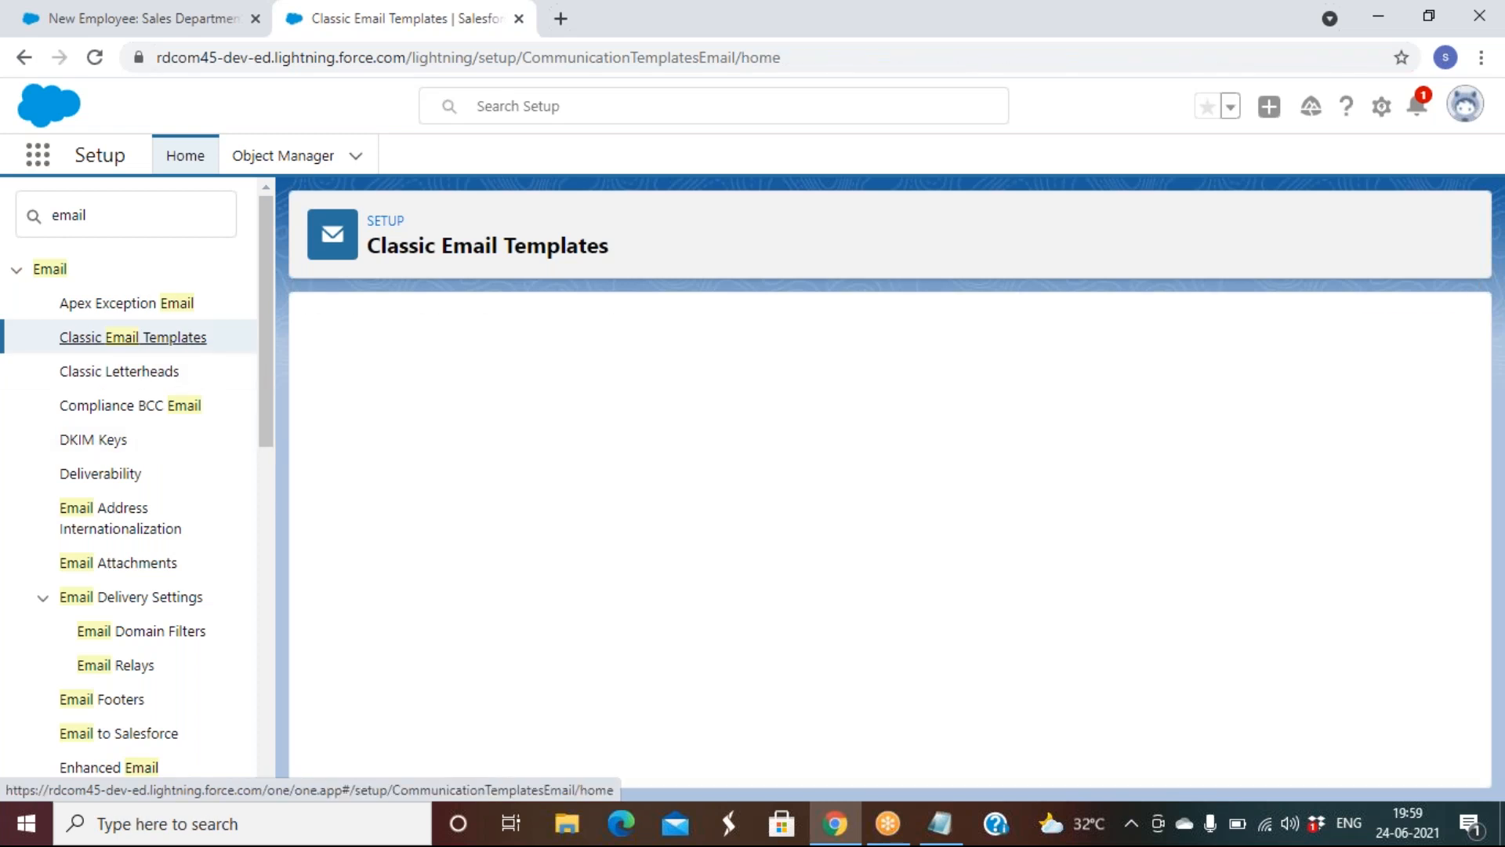
Start a new classic email template of the Custom (without letterhead) type
click(713, 498)
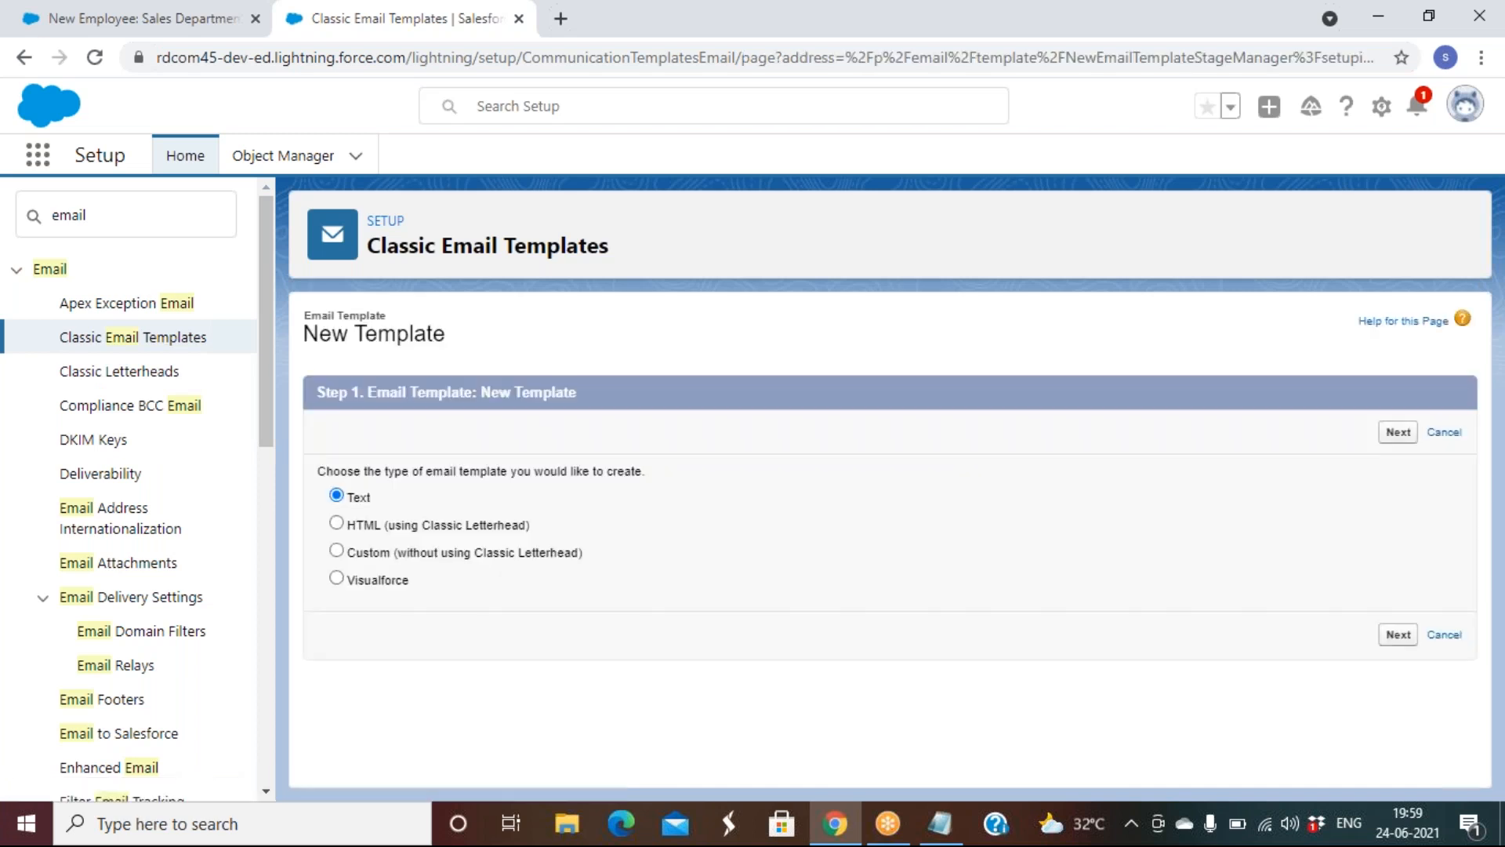
click(494, 553)
click(1389, 436)
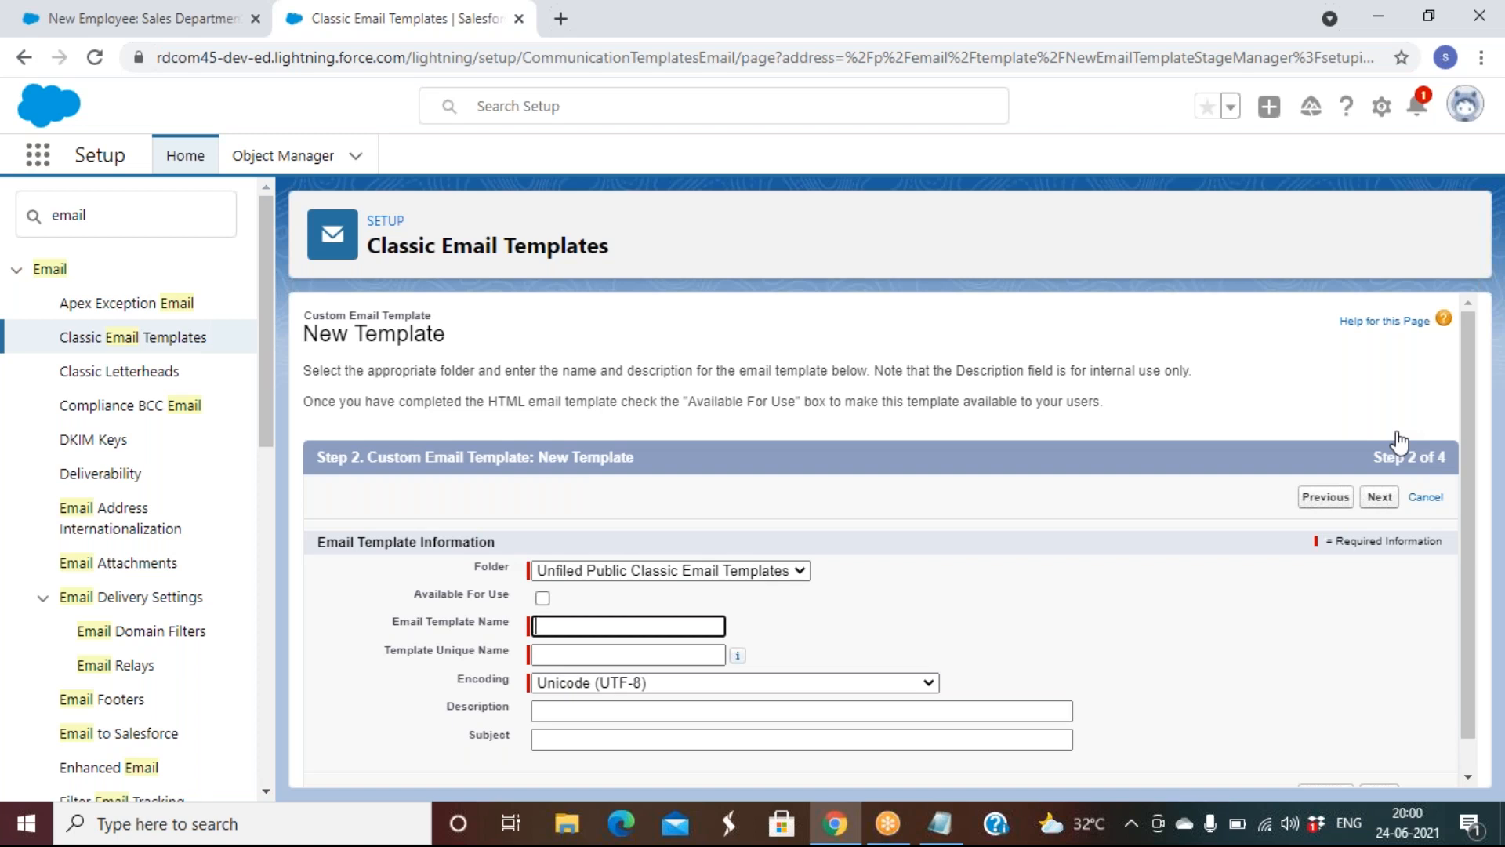
Mark it Available For Use, name it 'Leave Request', and set subject 'Requesting for a leave'
click(543, 598)
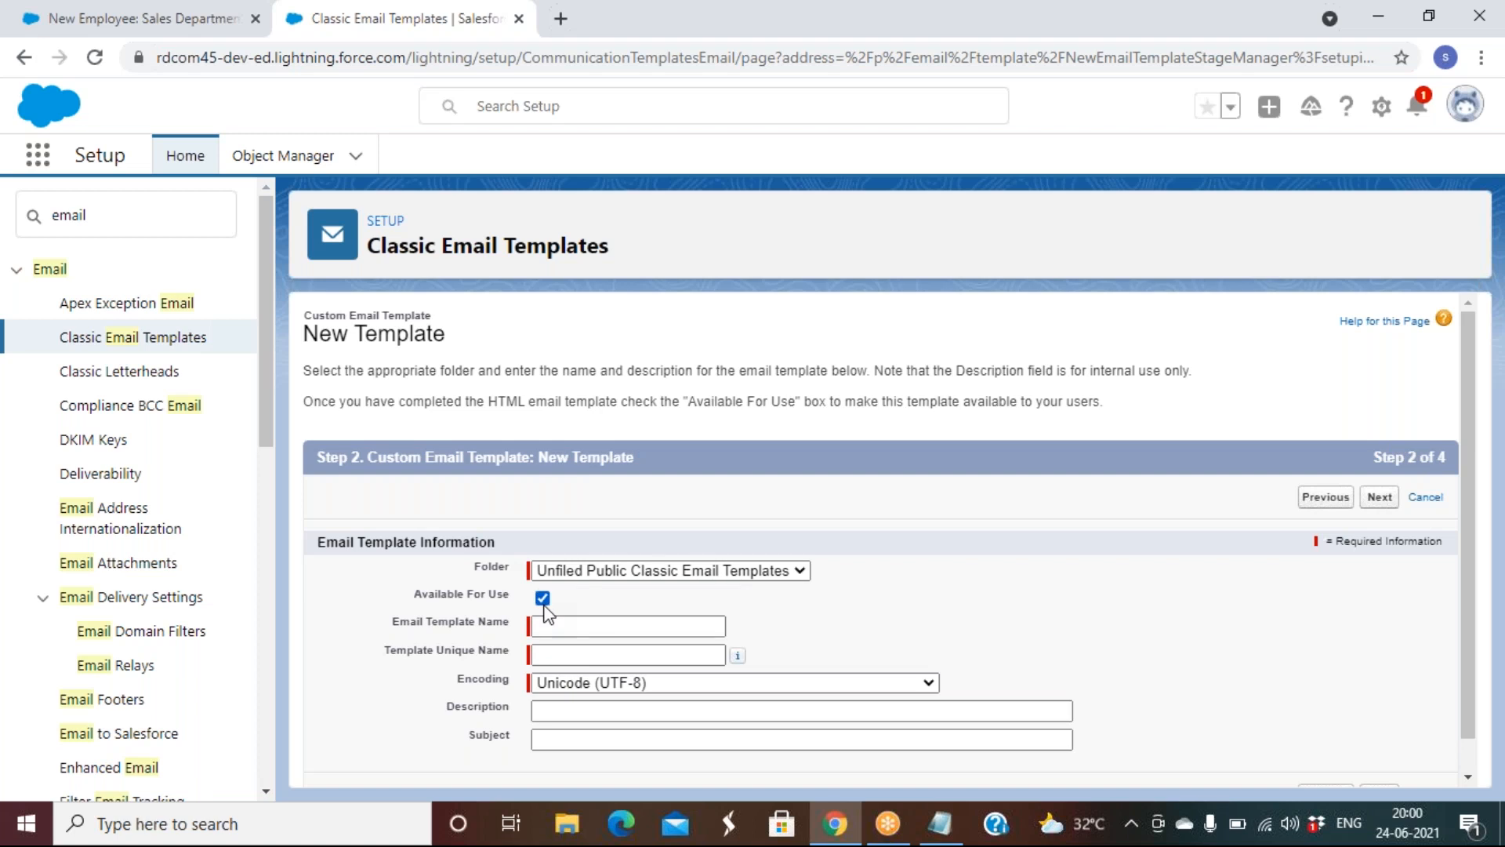
click(553, 628)
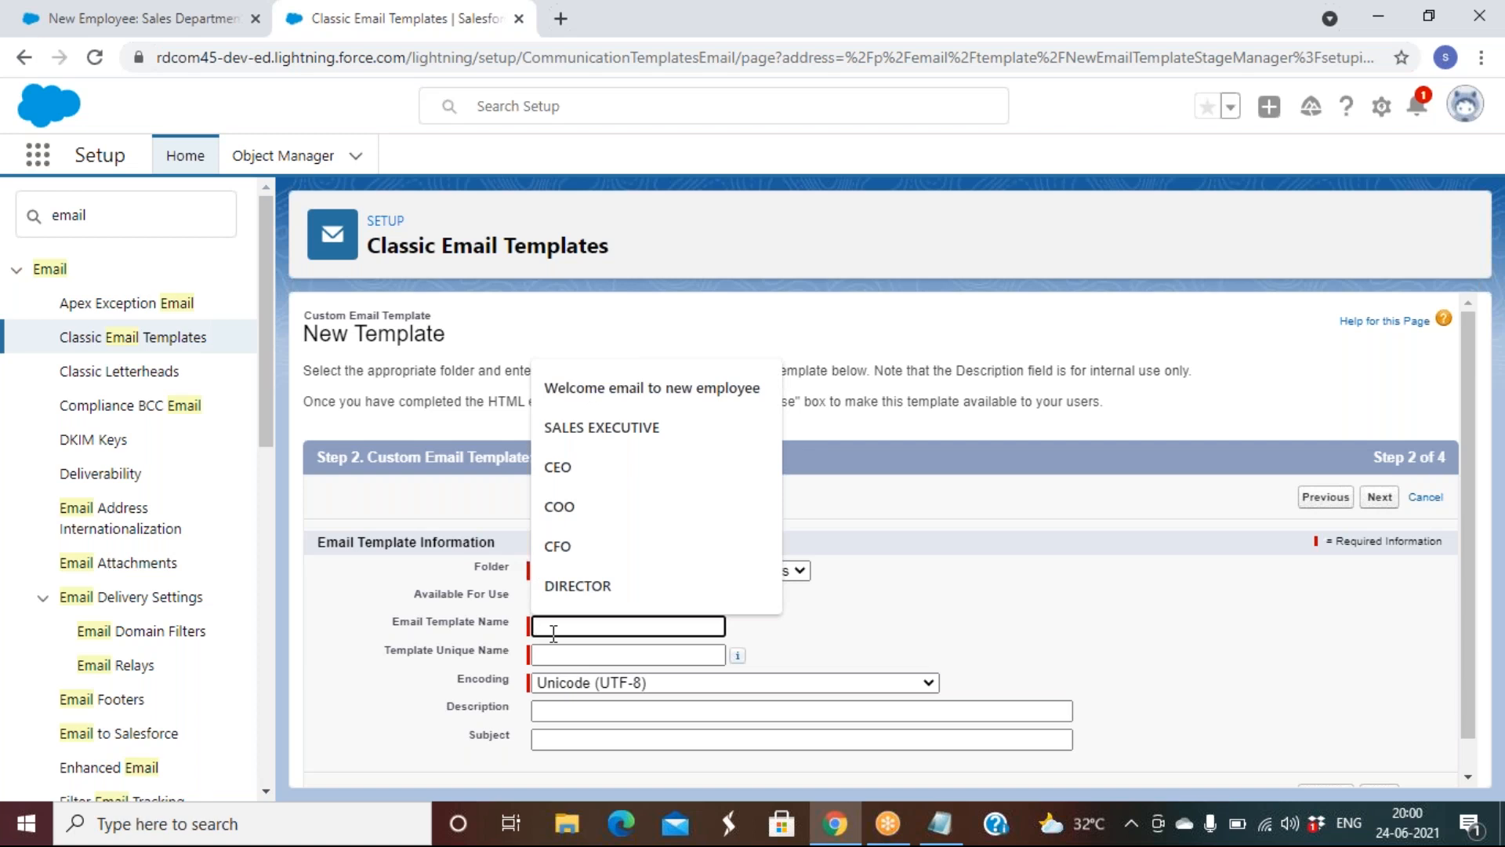
text(Leave Request)
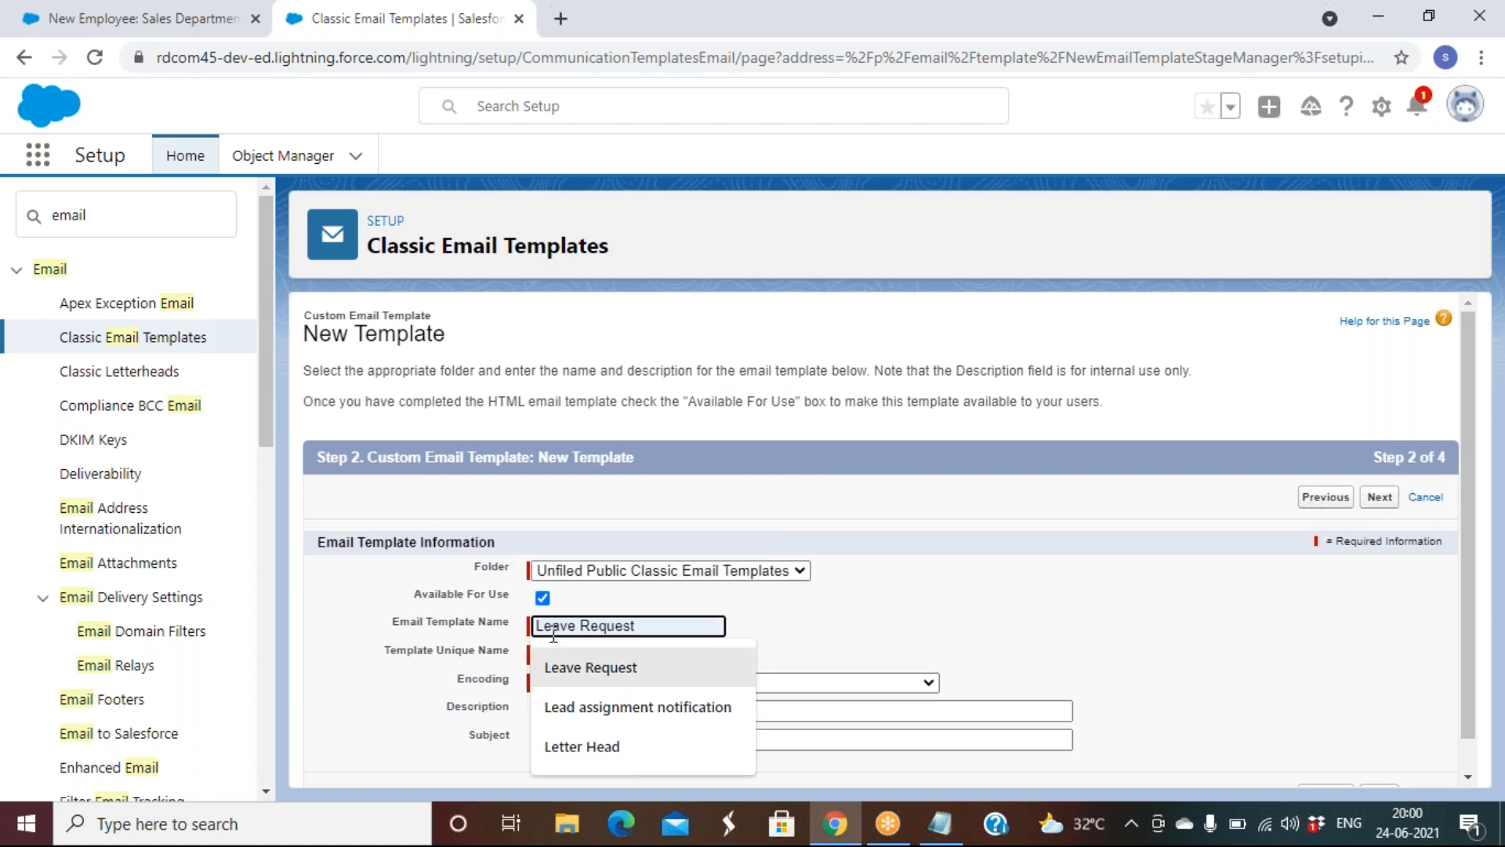
click(590, 667)
key(Tab)
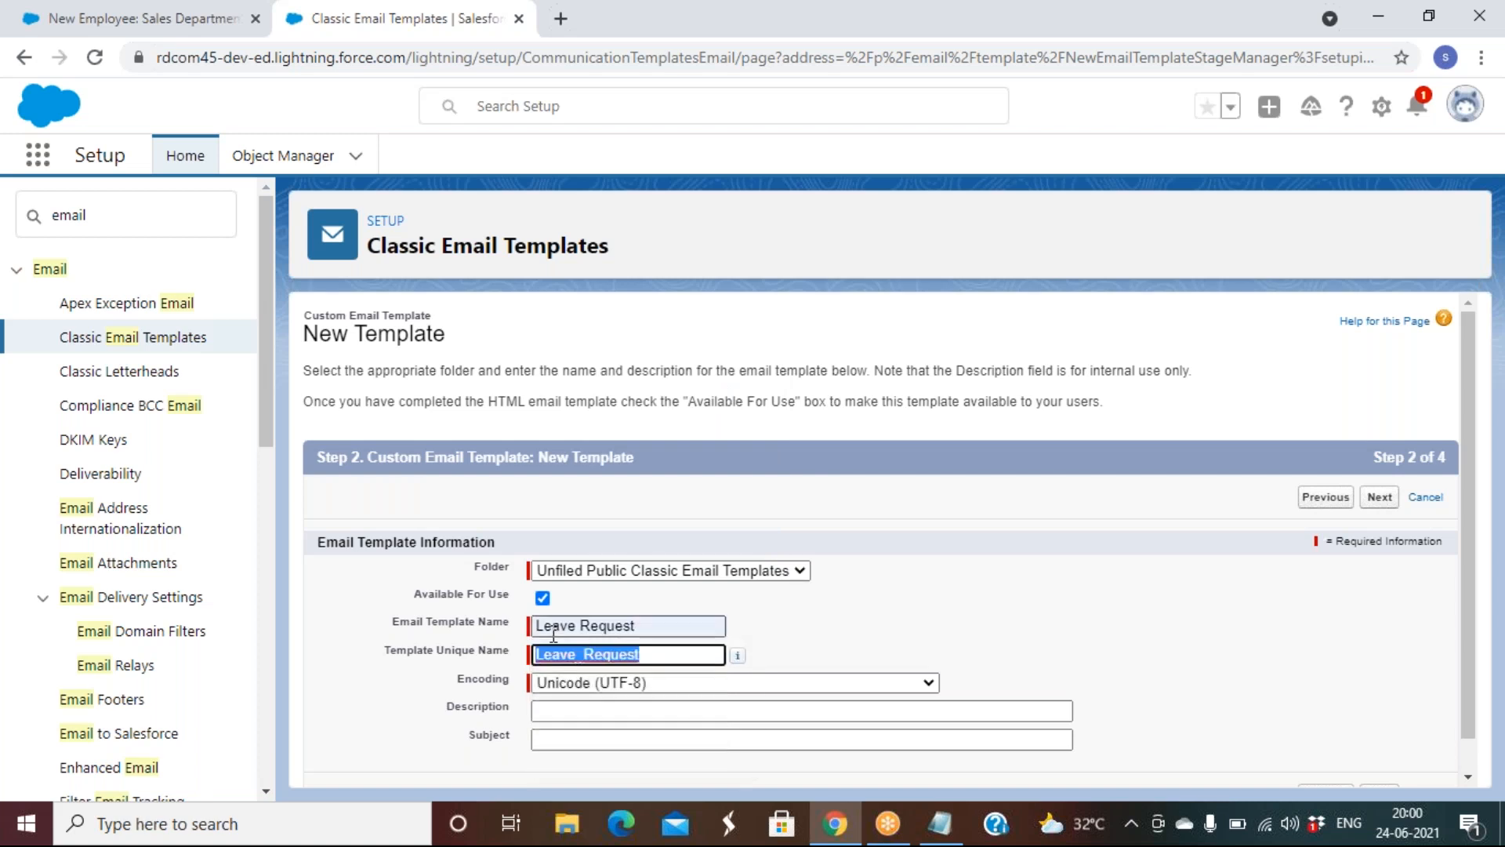
click(594, 740)
text(Req)
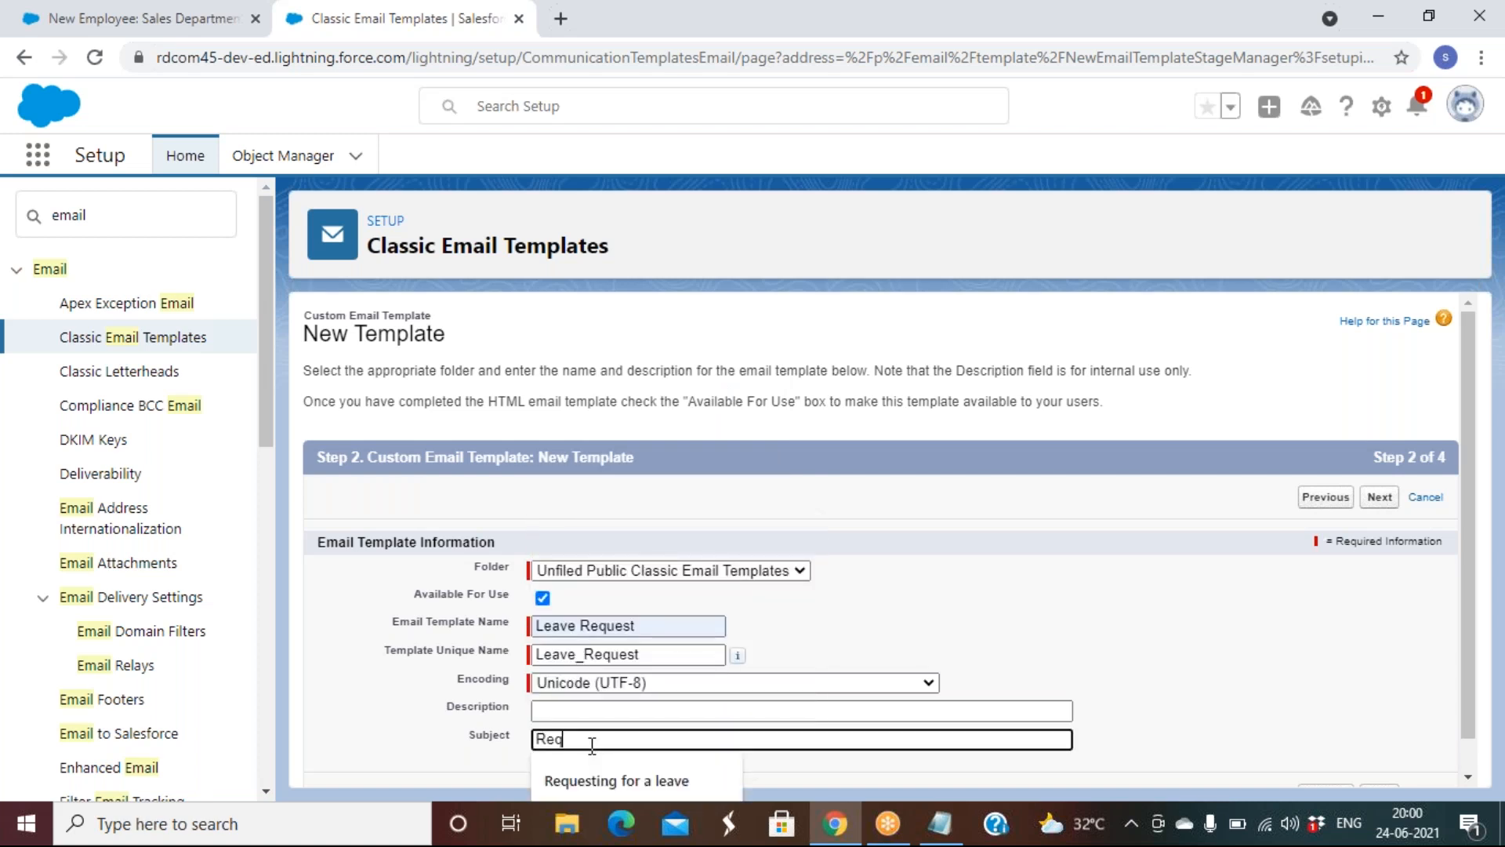
click(619, 781)
scroll(1246, 682, down, 1)
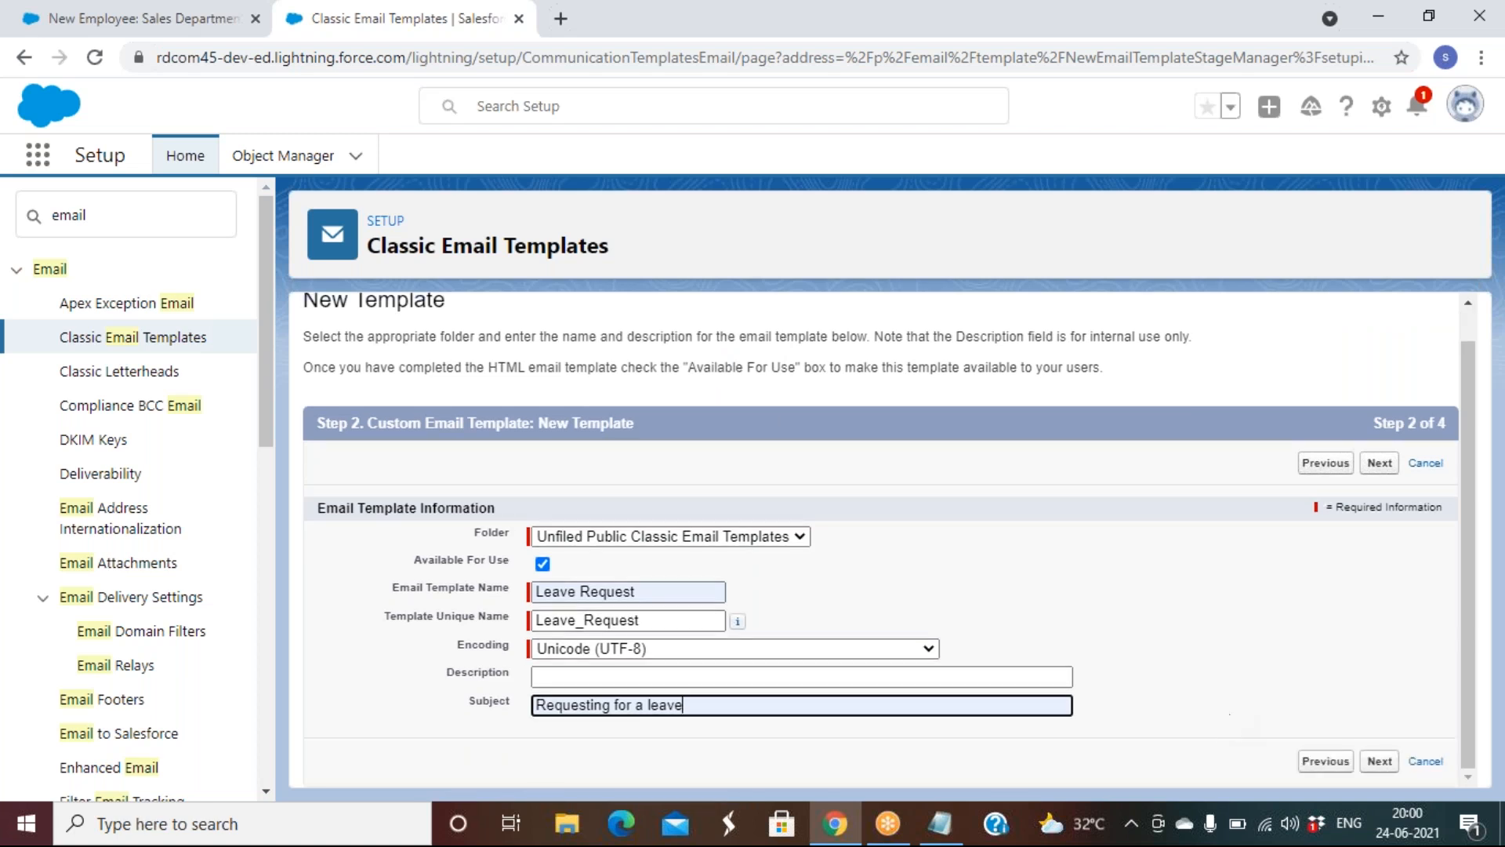
click(1379, 464)
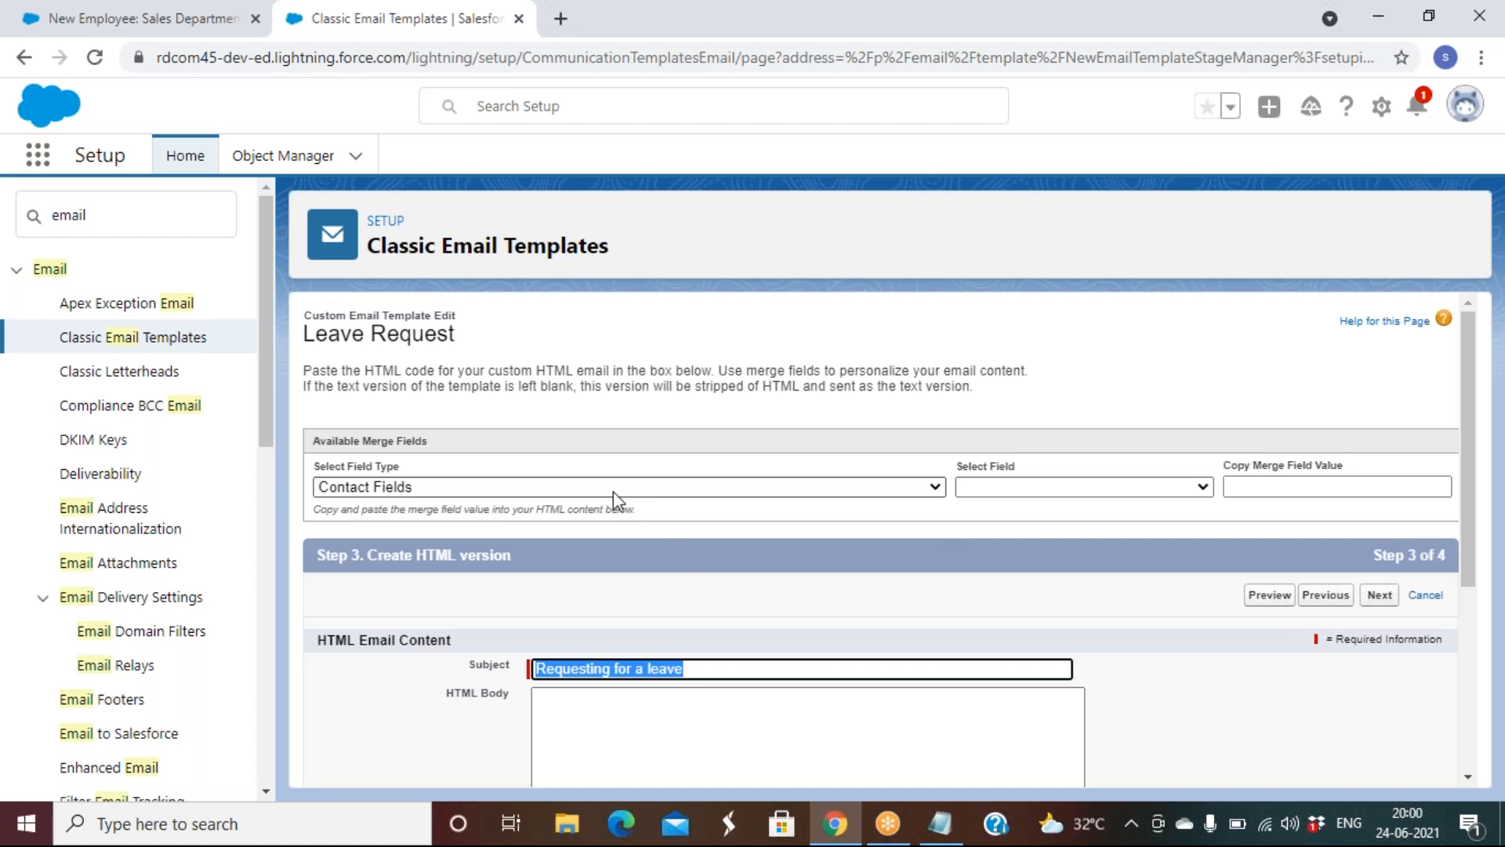
Type 'Hello' and 'This is to inform you that i will be on leave from XXXX to XXXX.'
click(636, 718)
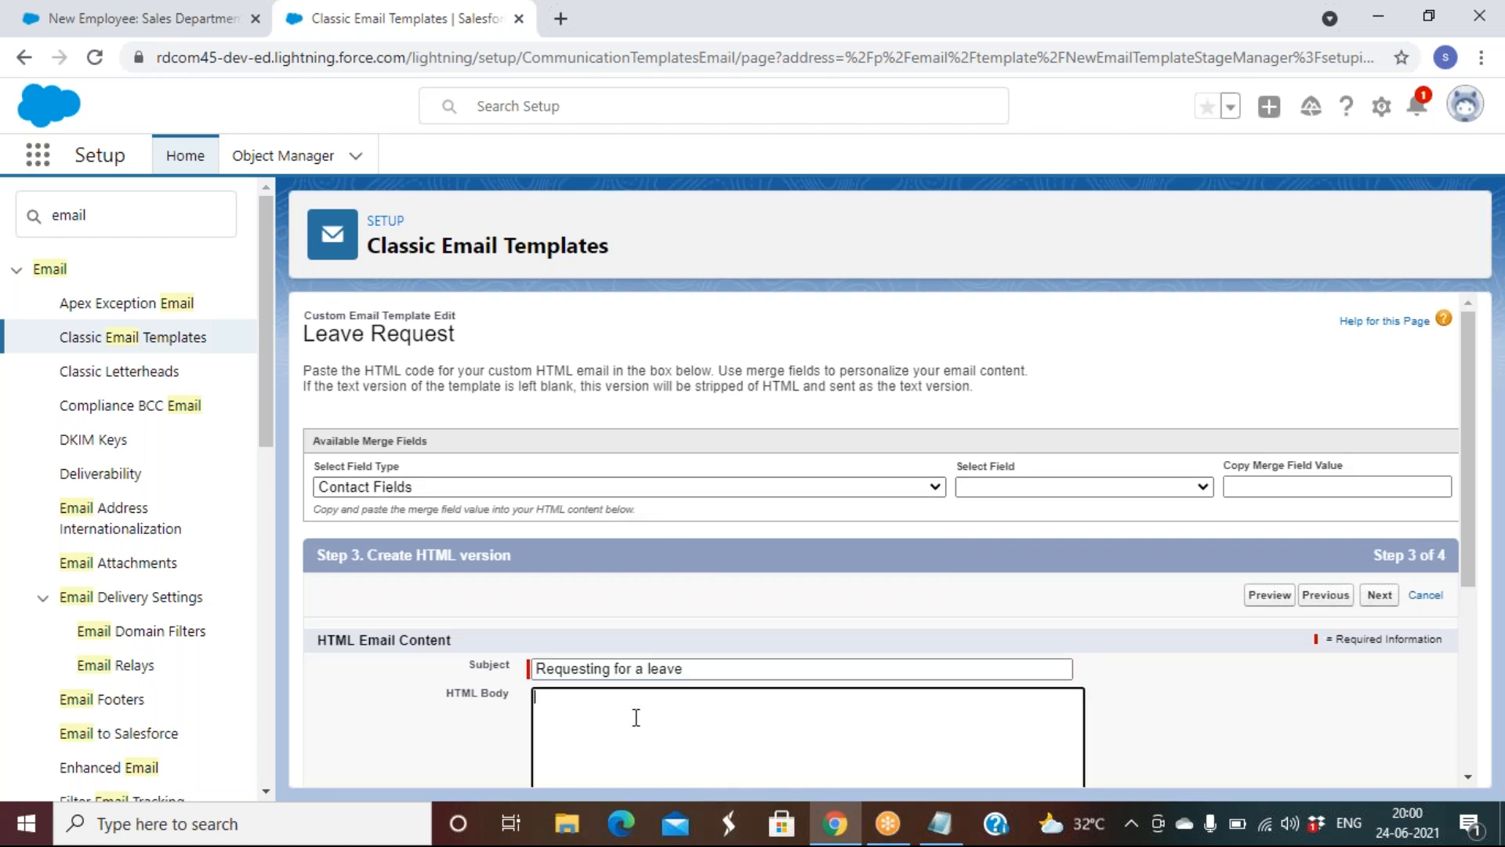
text(Hello)
key(Return)
text(Thsi)
text(is is to )
text(infoer)
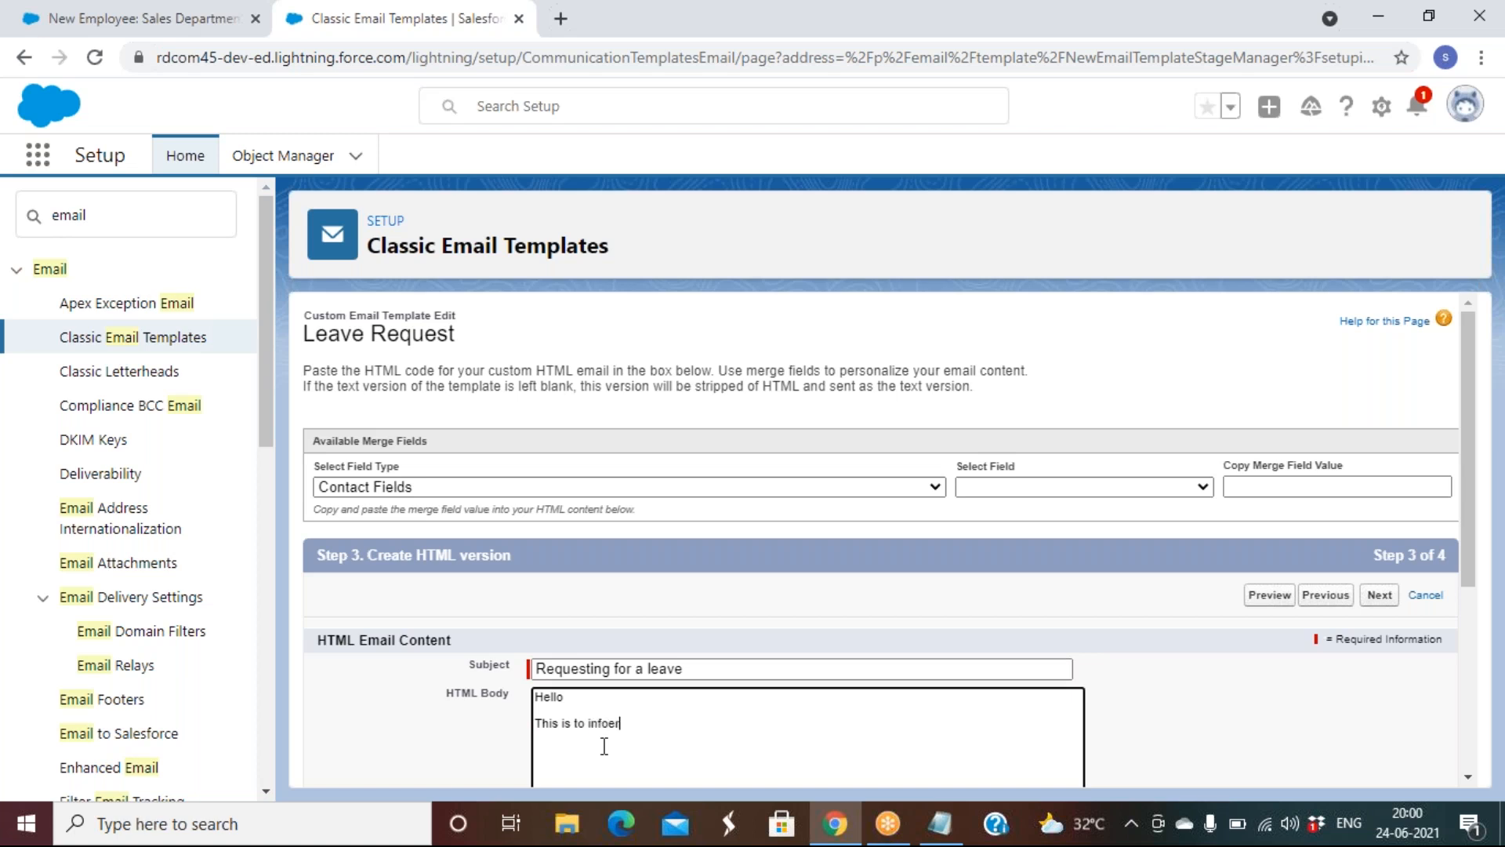
text(m youn)
key(Delete)
key(Delete)
key(Delete)
key(Delete)
key(Delete)
key(Delete)
key(Delete)
key(Delete)
key(Delete)
key(Delete)
key(Delete)
key(Delete)
key(Delete)
key(Delete)
key(Delete)
key(Delete)
key(Delete)
key(Delete)
key(Delete)
key(Delete)
text(This is to inform you that i will be on leave from )
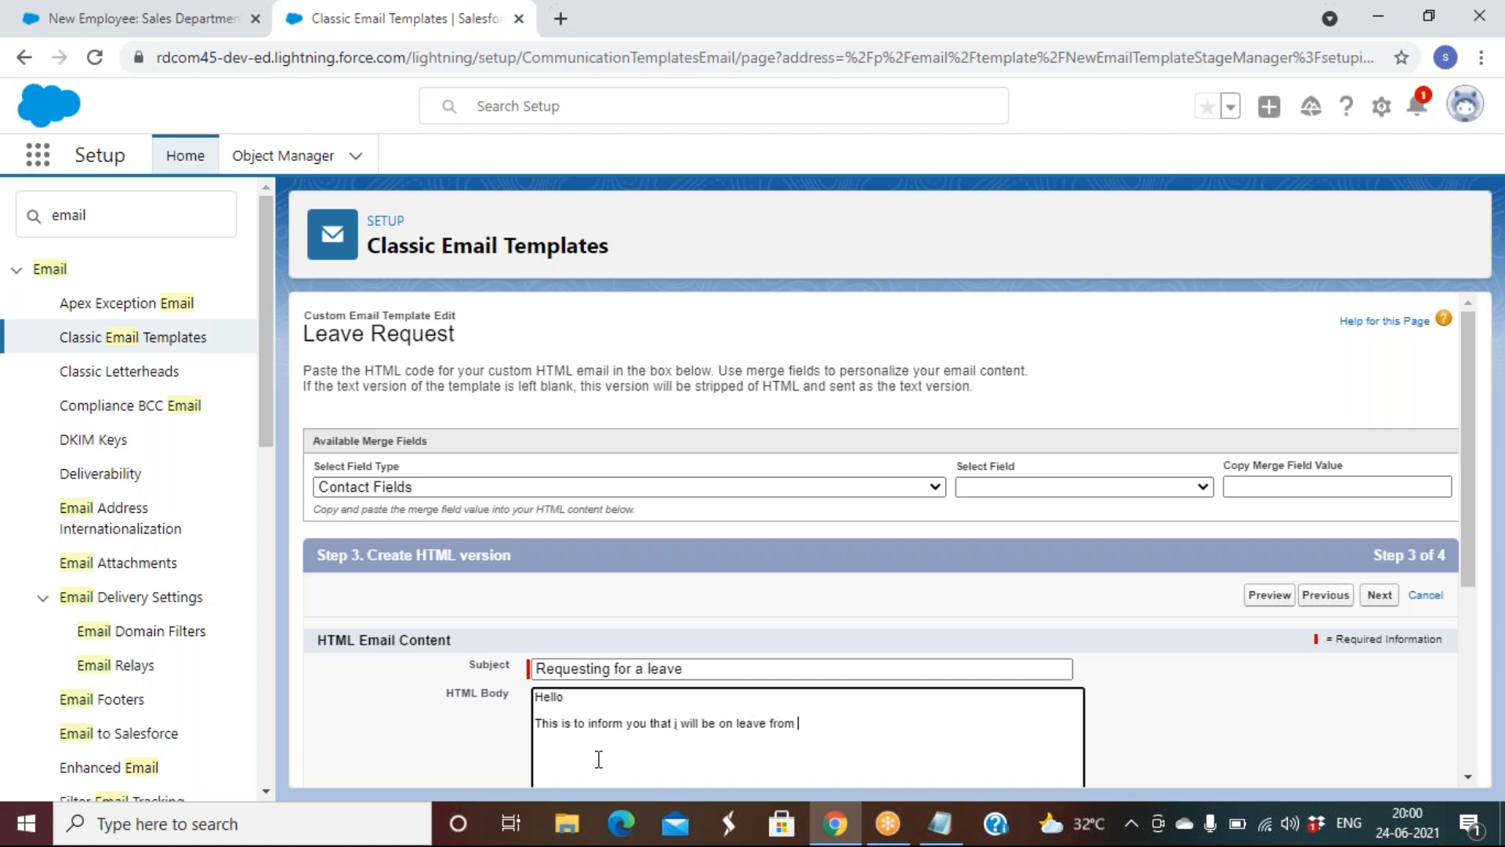
text(XXXX to)
text( XXX)
text(X. )
text(Thanbks)
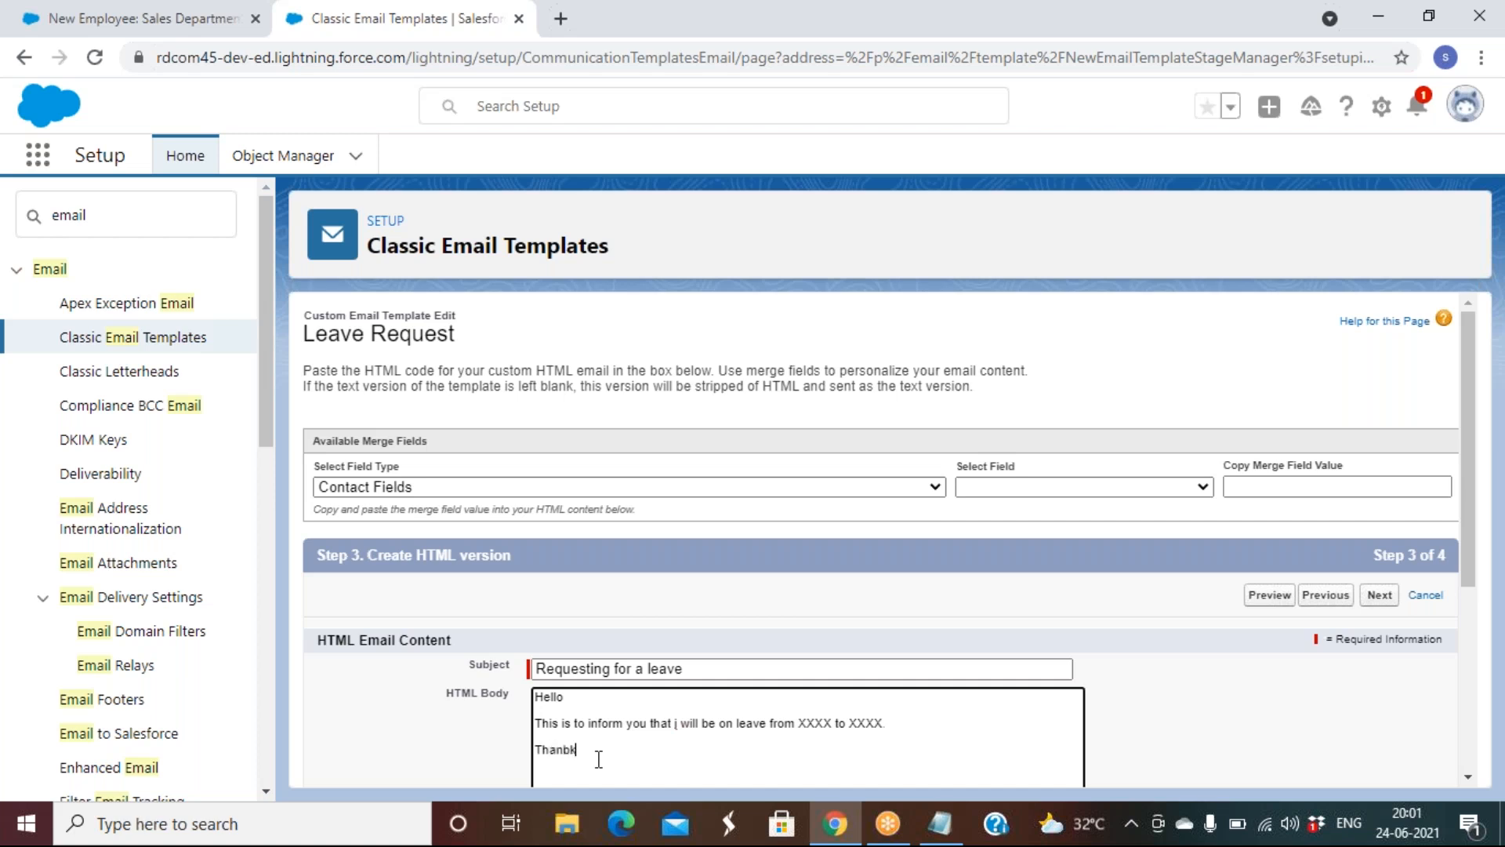
Add a 'Thanks & Regards' sign-off with the sender's name, separated by <BR/> line breaks
key(BackSpace)
key(BackSpace)
key(BackSpace)
text(ks &)
key(BackSpace)
text(& R)
text(egards )
text(Subhani)
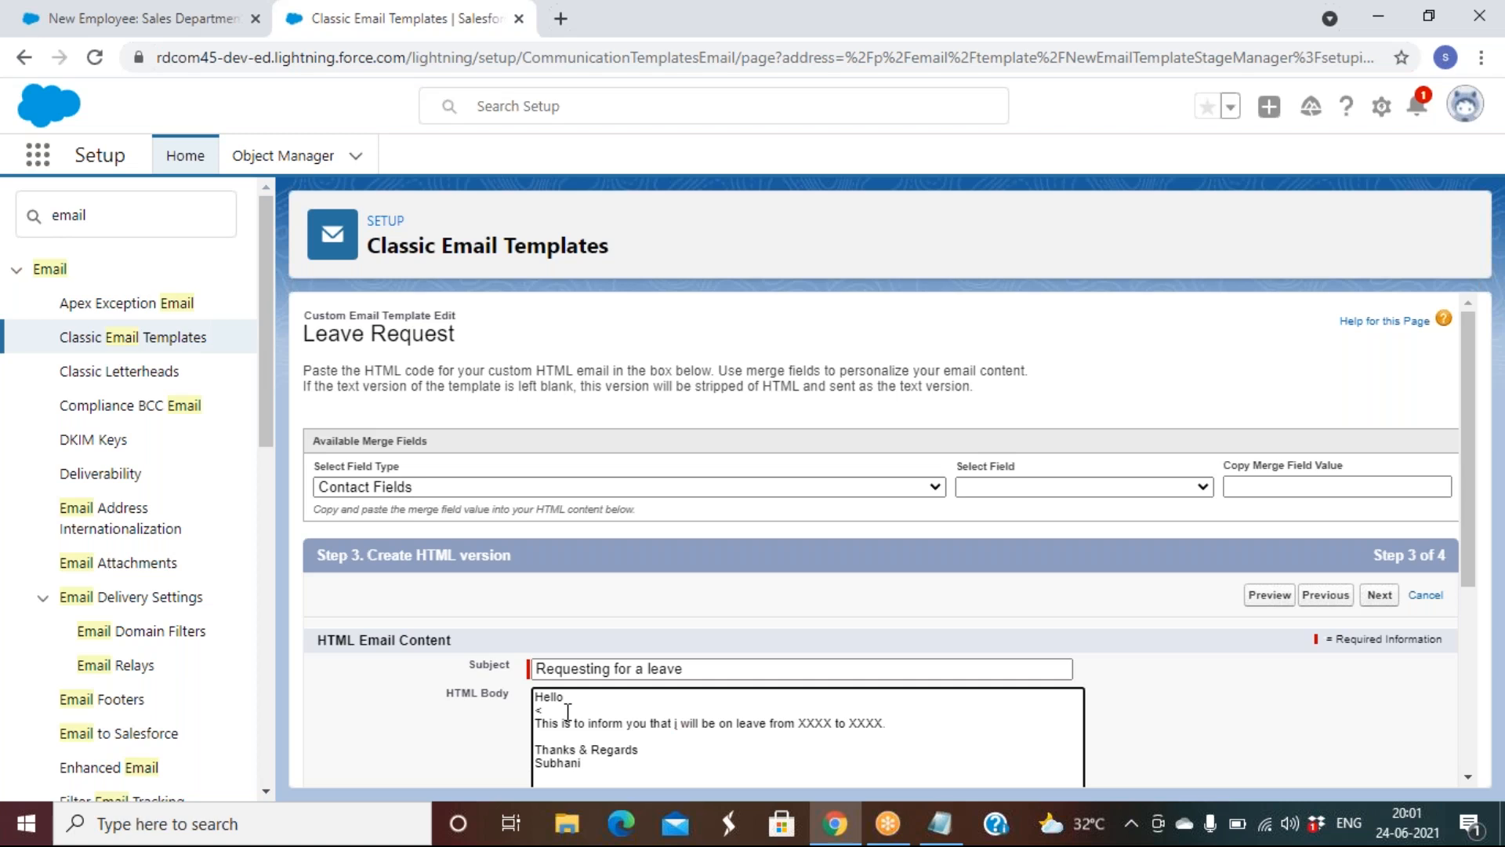
text(>)
text(/)
text(BR)
click(549, 737)
text(<>BR/)
click(1379, 594)
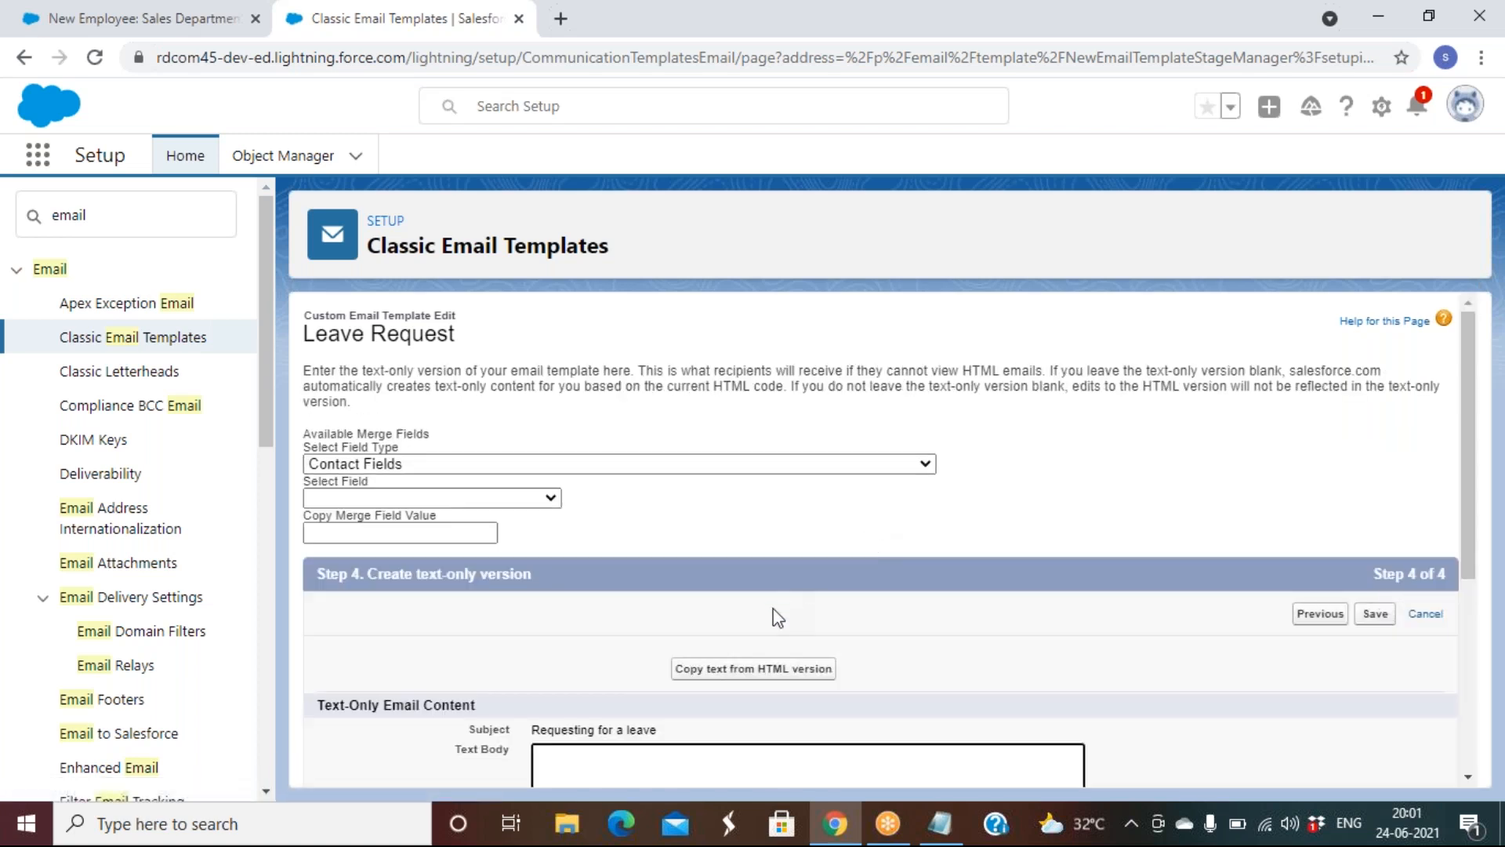
Copy the HTML body into the text-only version and save the Leave Request template
click(767, 669)
click(861, 233)
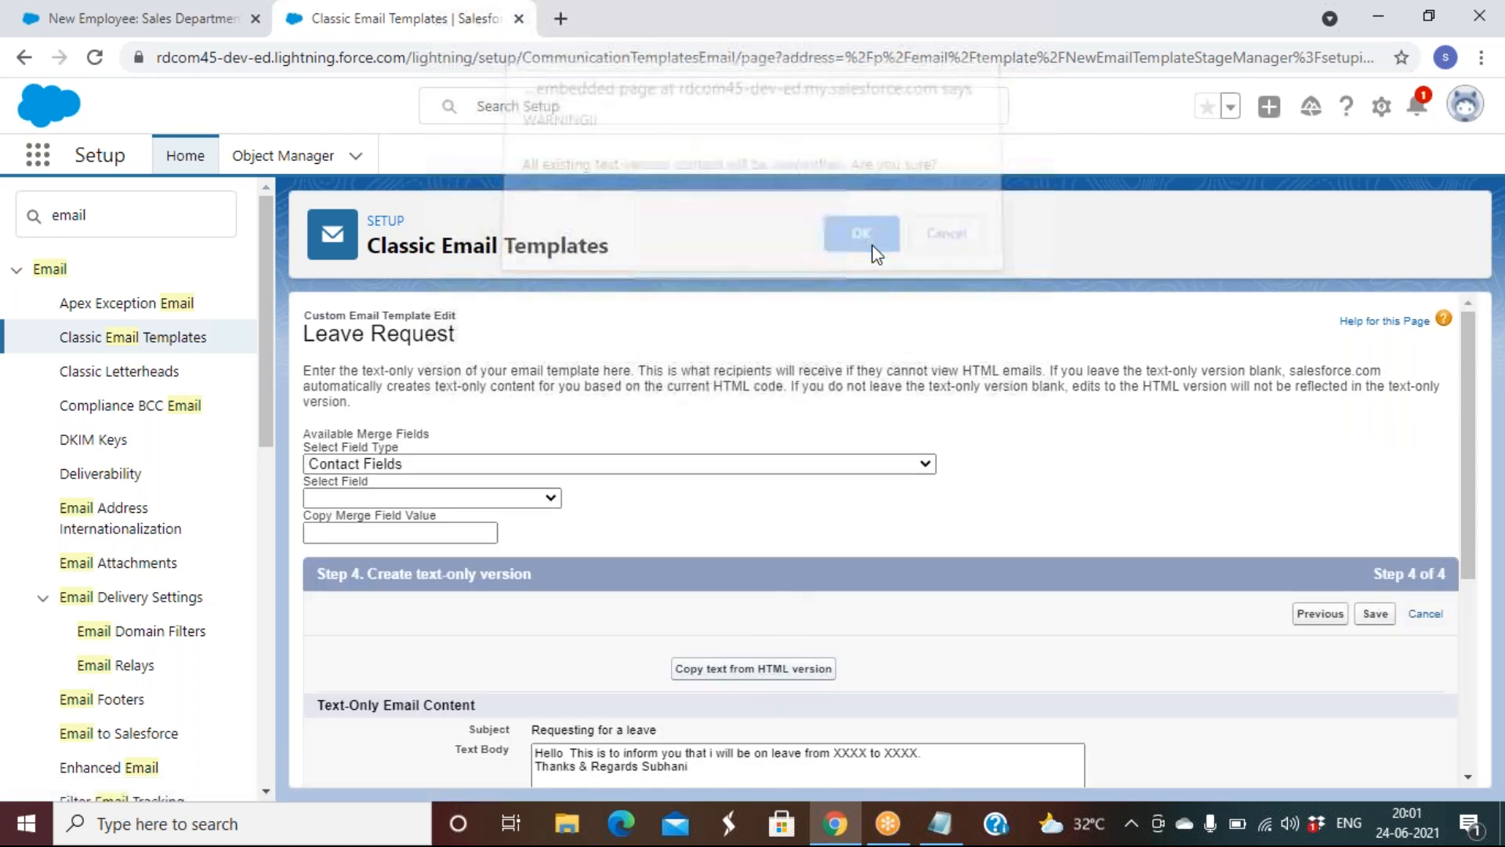
click(1375, 614)
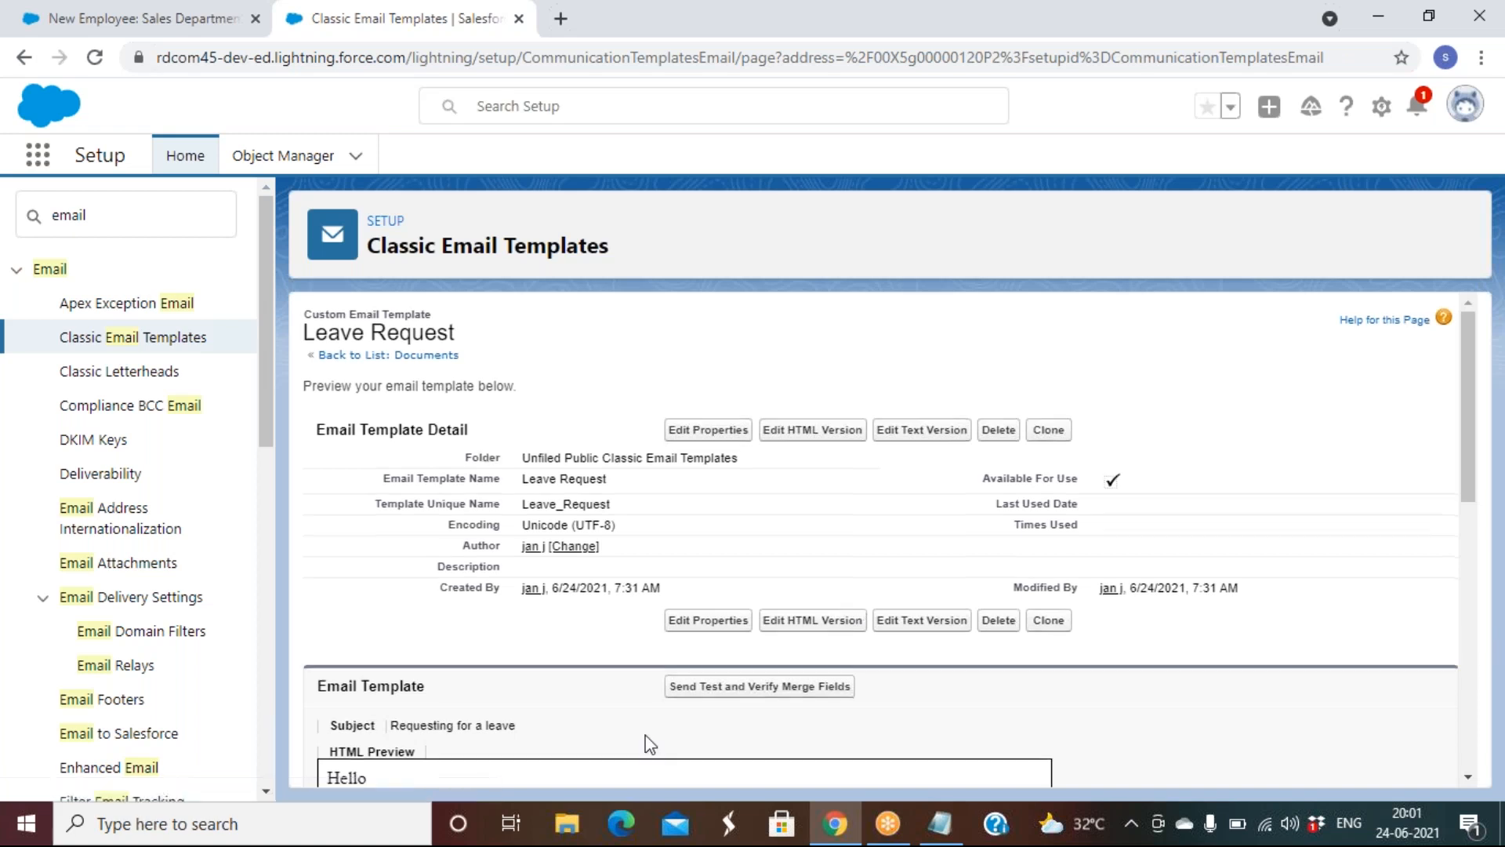
scroll(649, 743, down, 10)
scroll(650, 743, up, 12)
scroll(650, 743, down, 3)
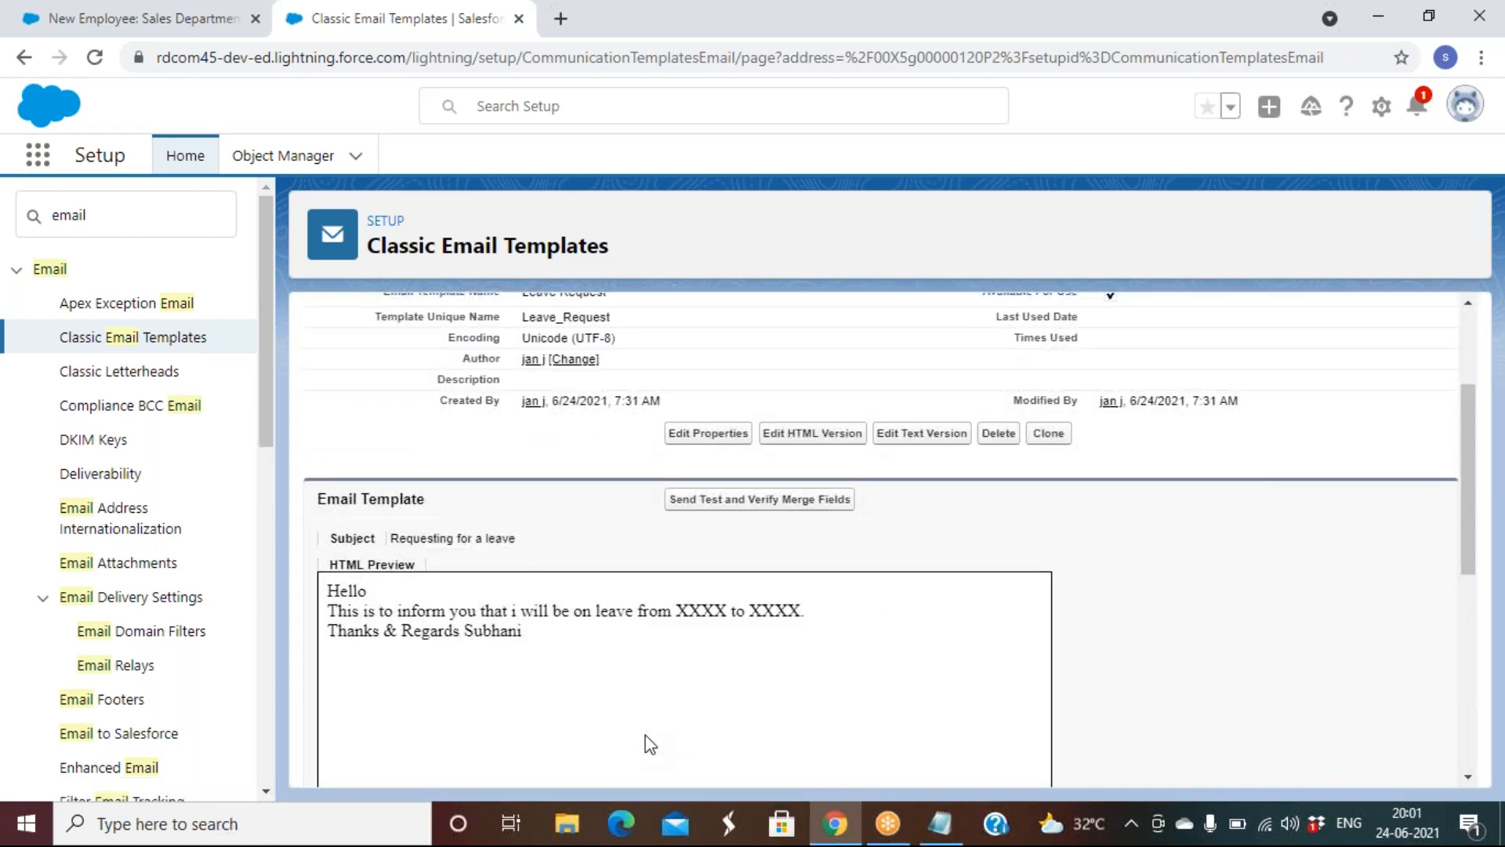
scroll(650, 743, up, 3)
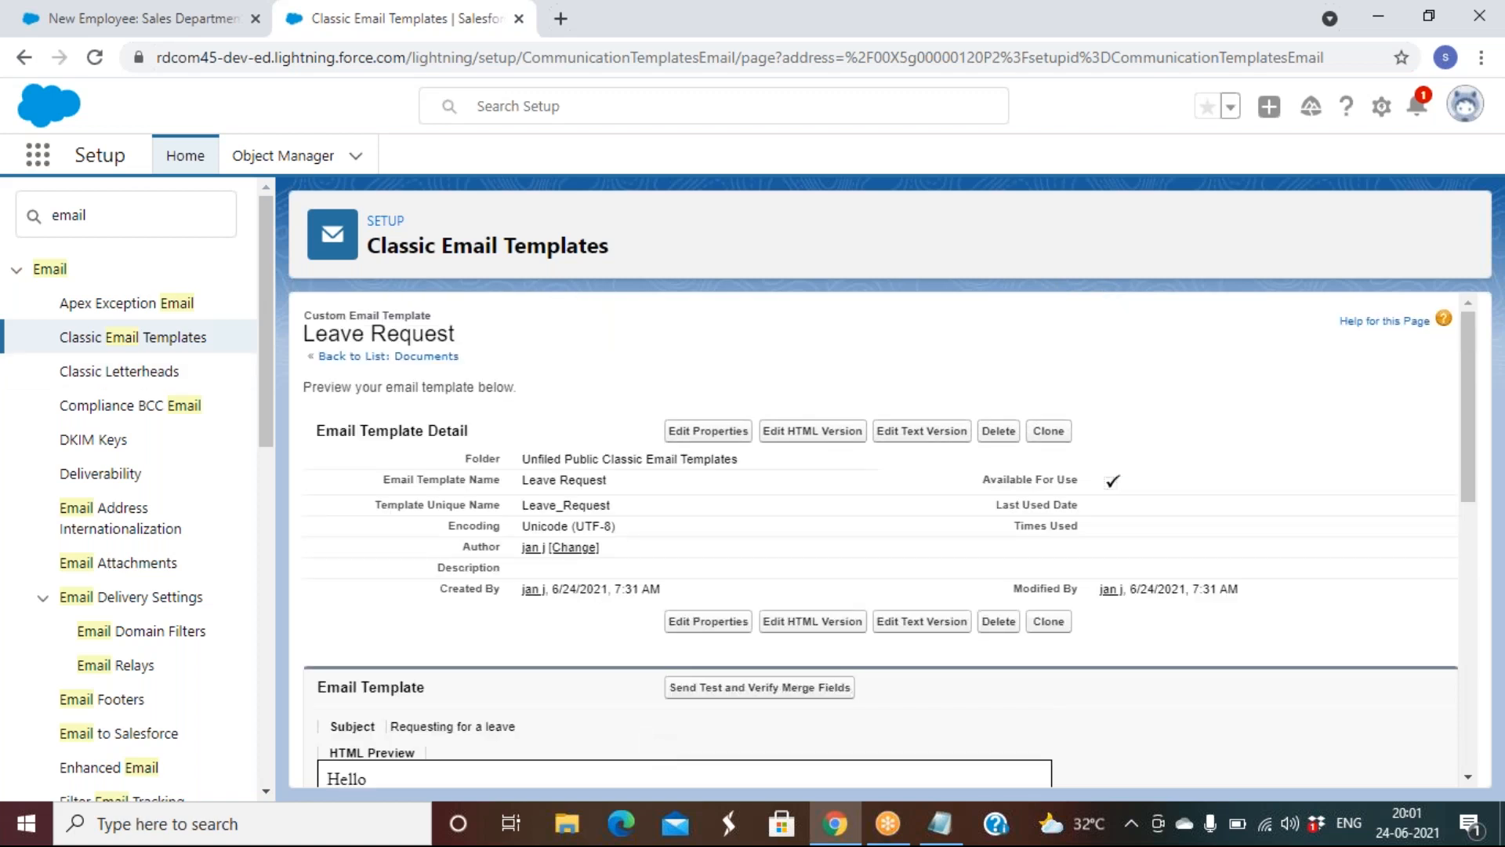
Search 'workflow' in Quick Find and open Workflow Rules past the Understanding Workflow introduction
click(138, 202)
key(BackSpace)
key(BackSpace)
key(BackSpace)
key(BackSpace)
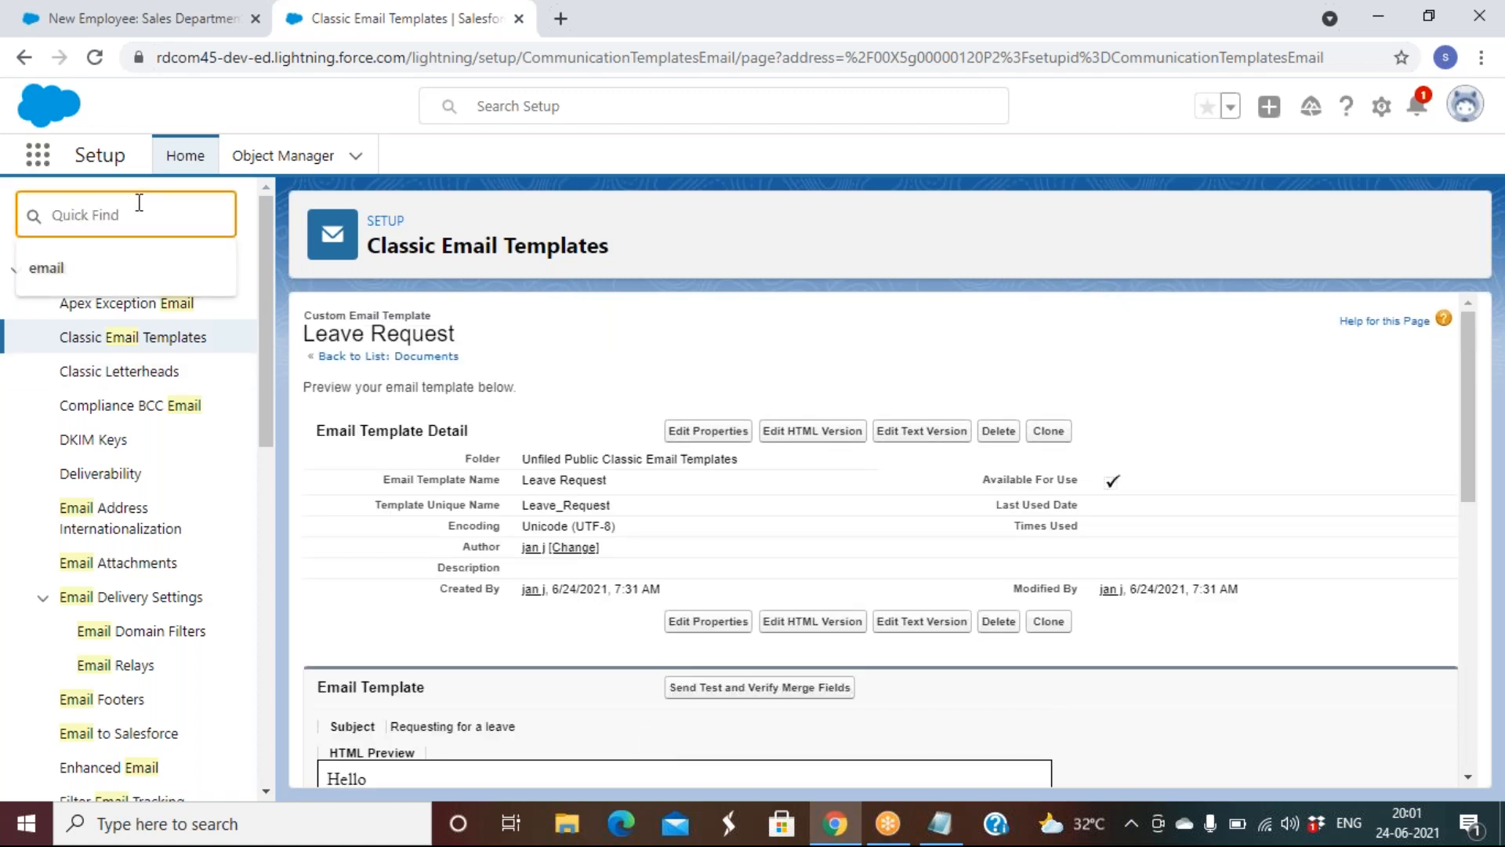
text(workfloew)
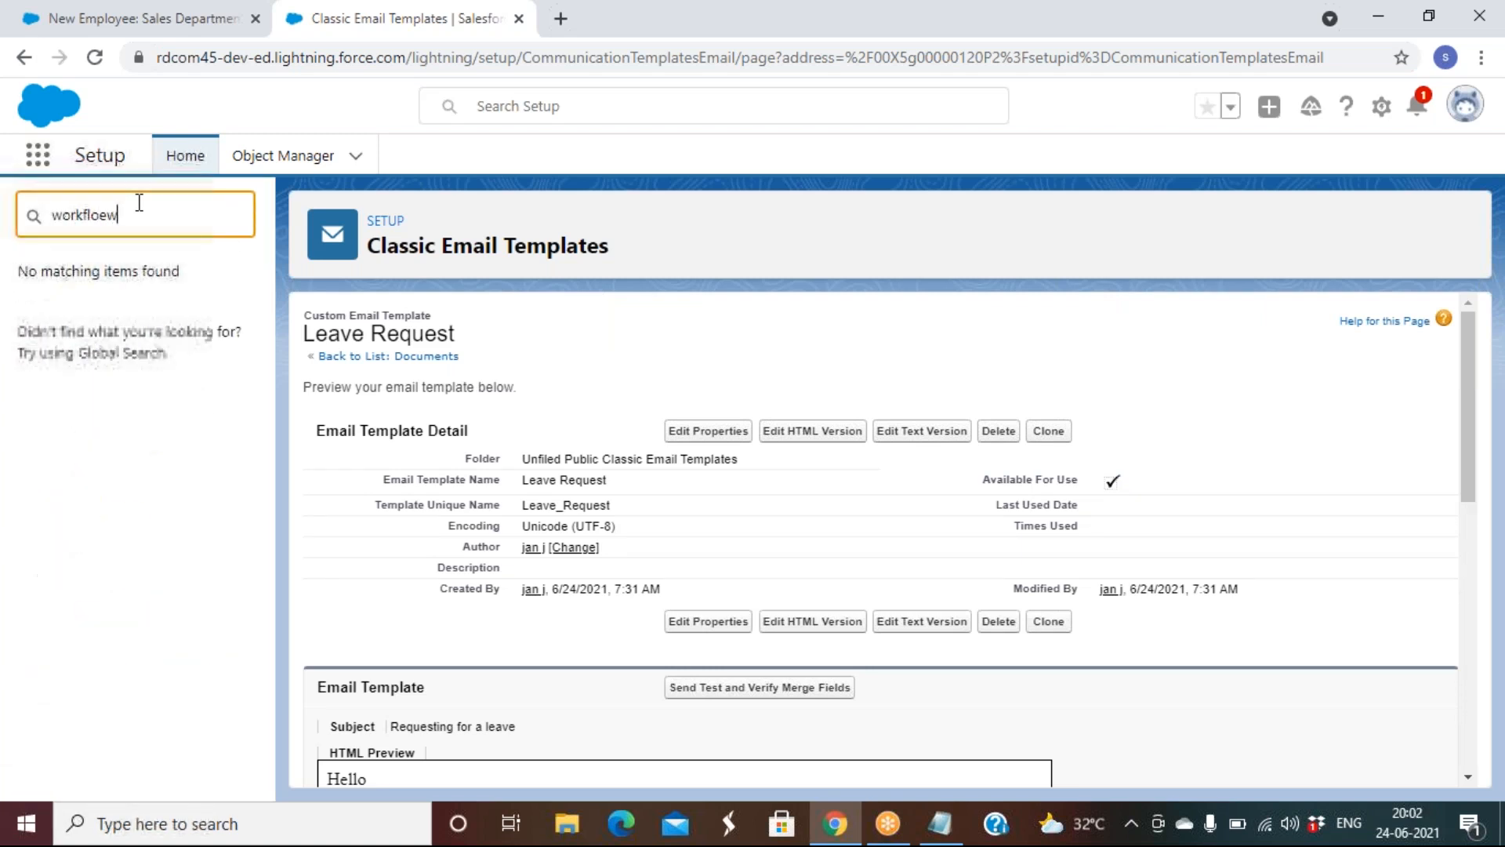
key(BackSpace)
key(BackSpace)
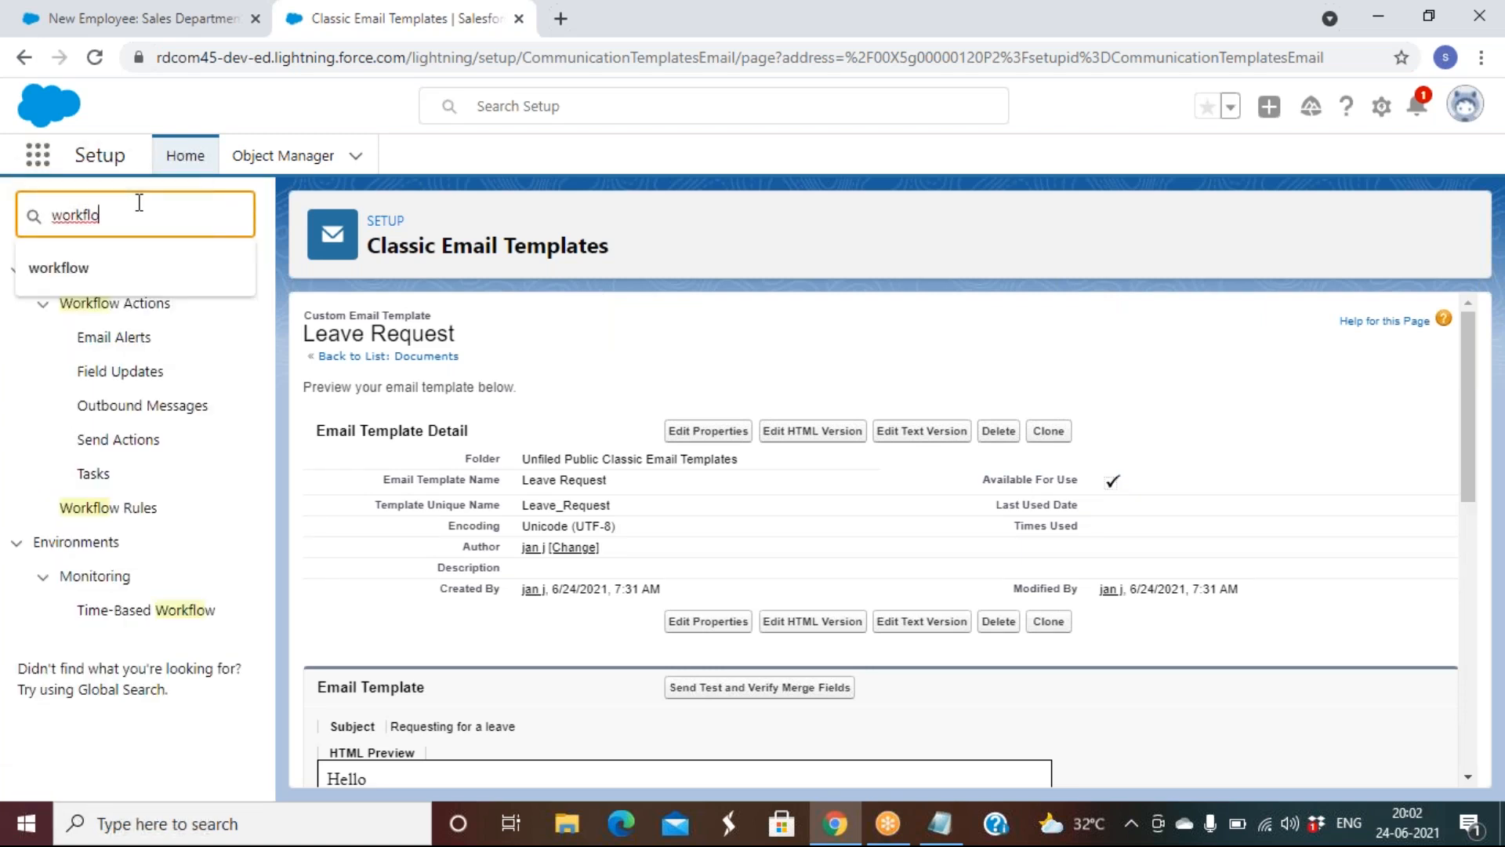
click(145, 509)
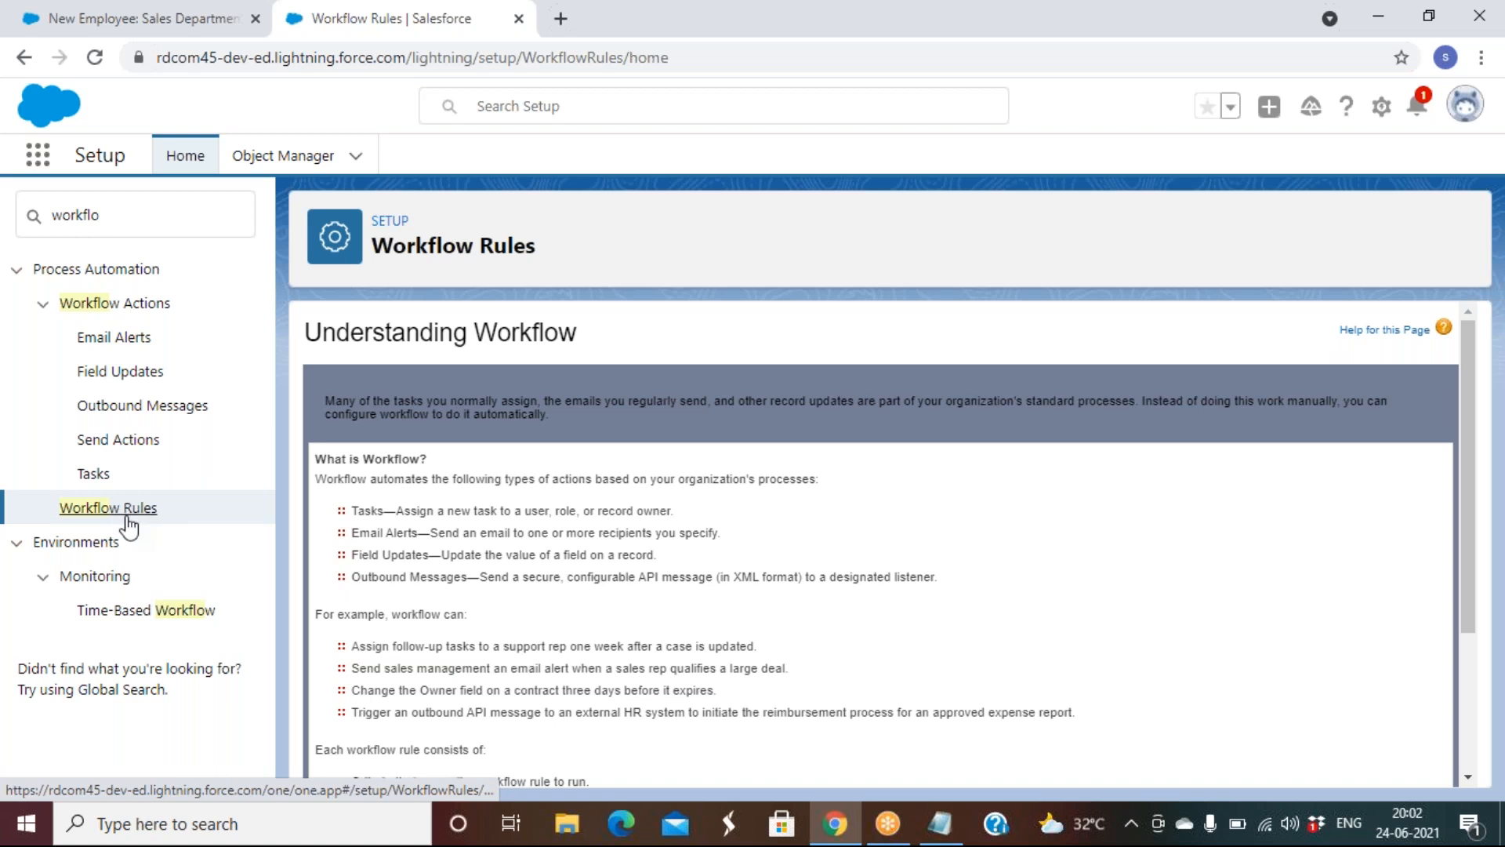
scroll(699, 625, down, 3)
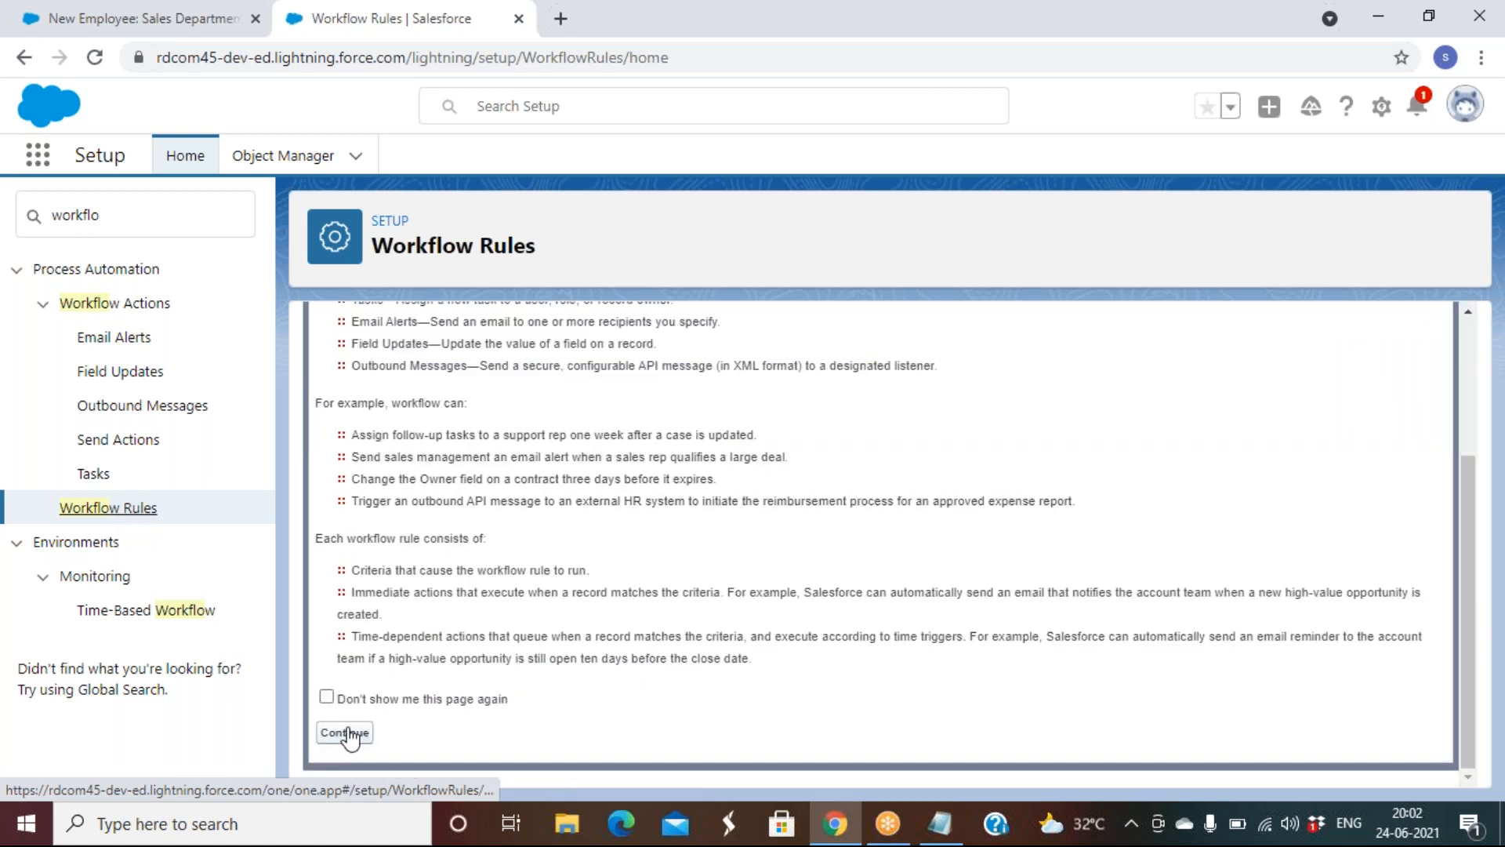
click(345, 732)
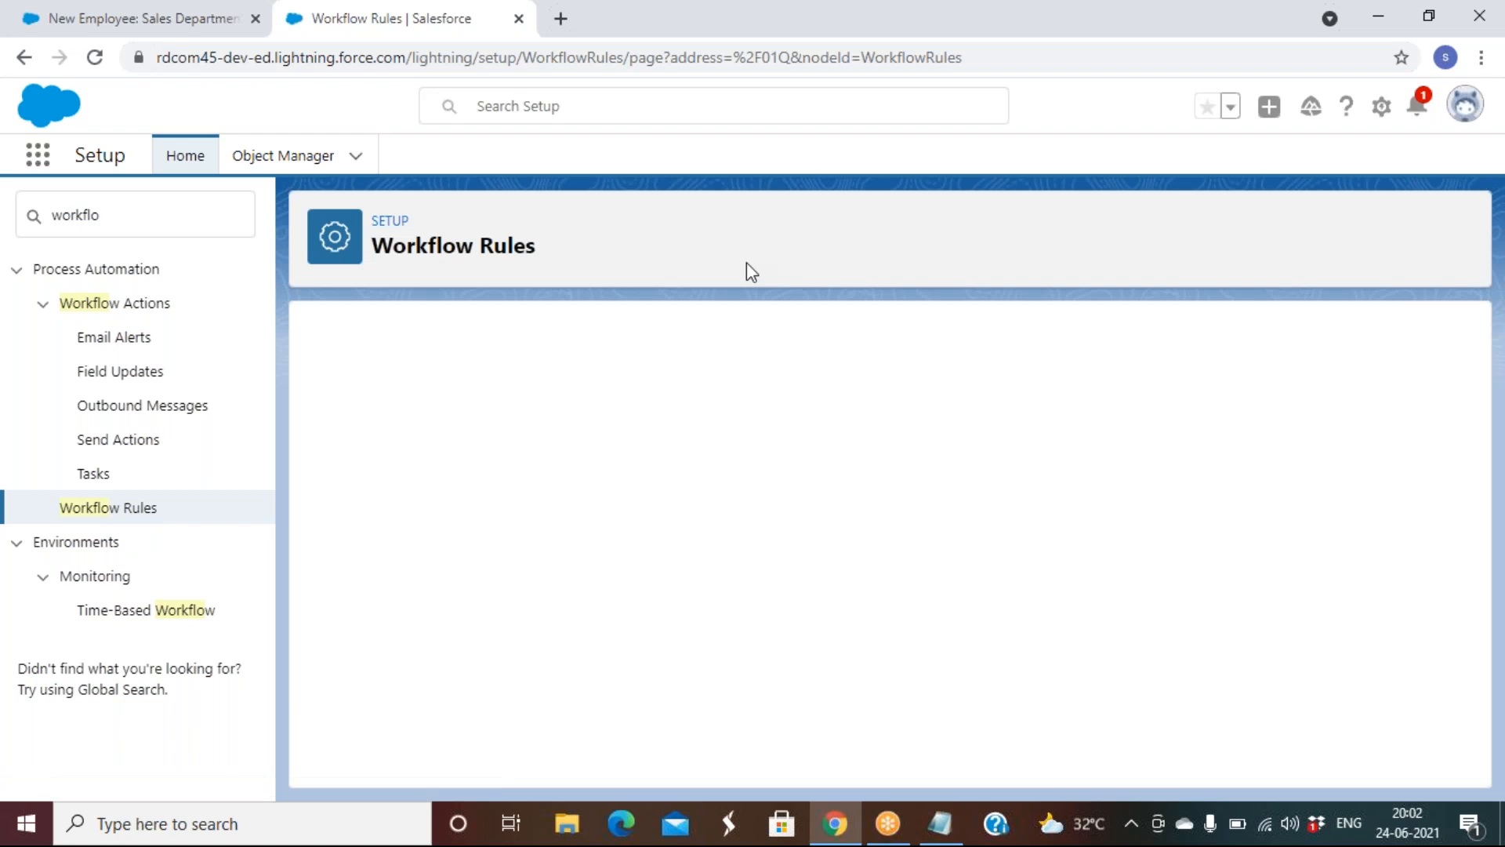
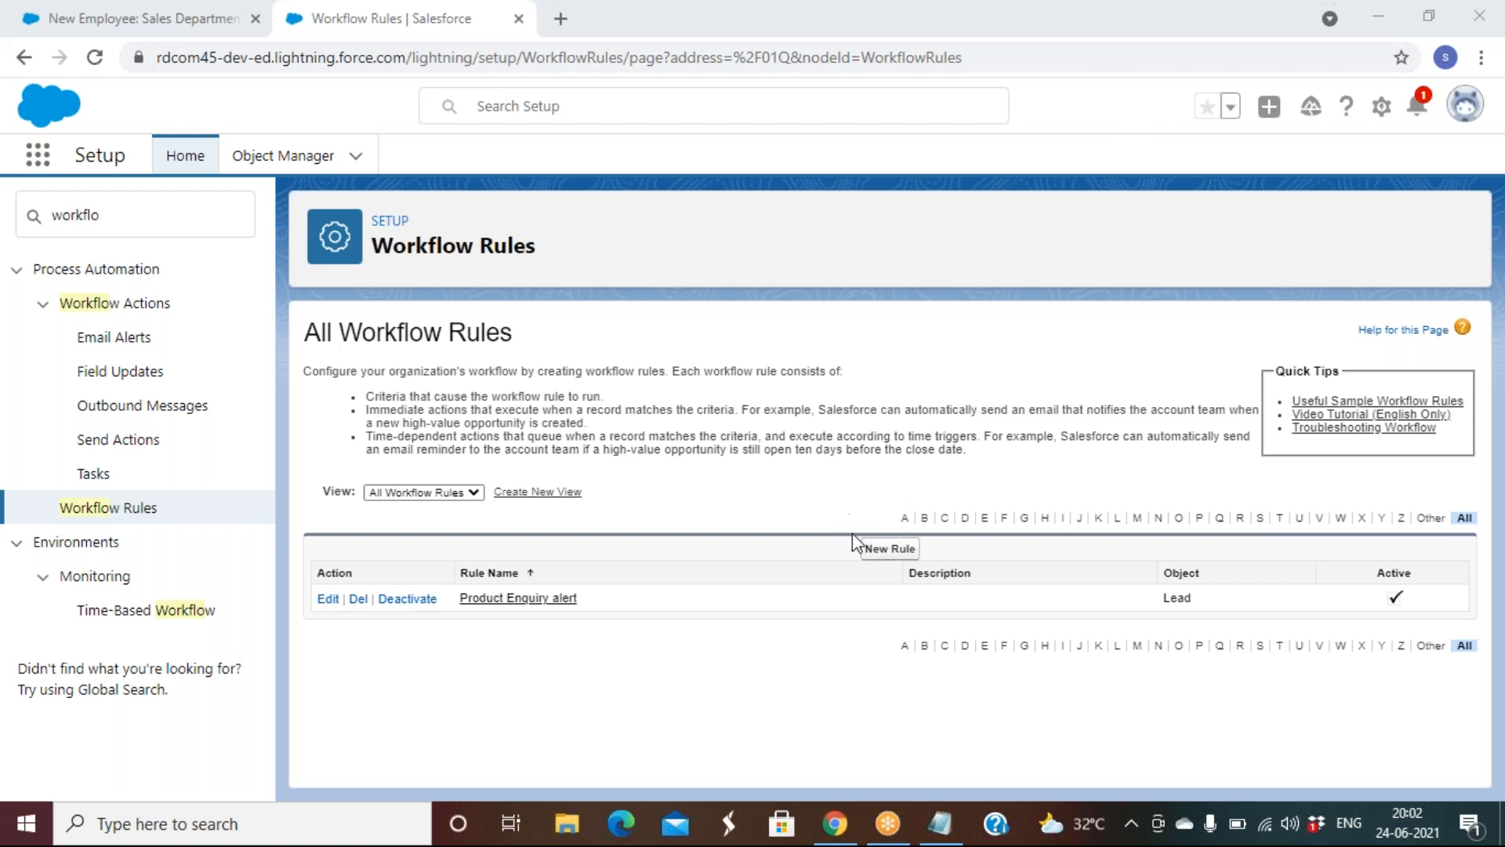
Start a new workflow rule on the Employee object
click(886, 548)
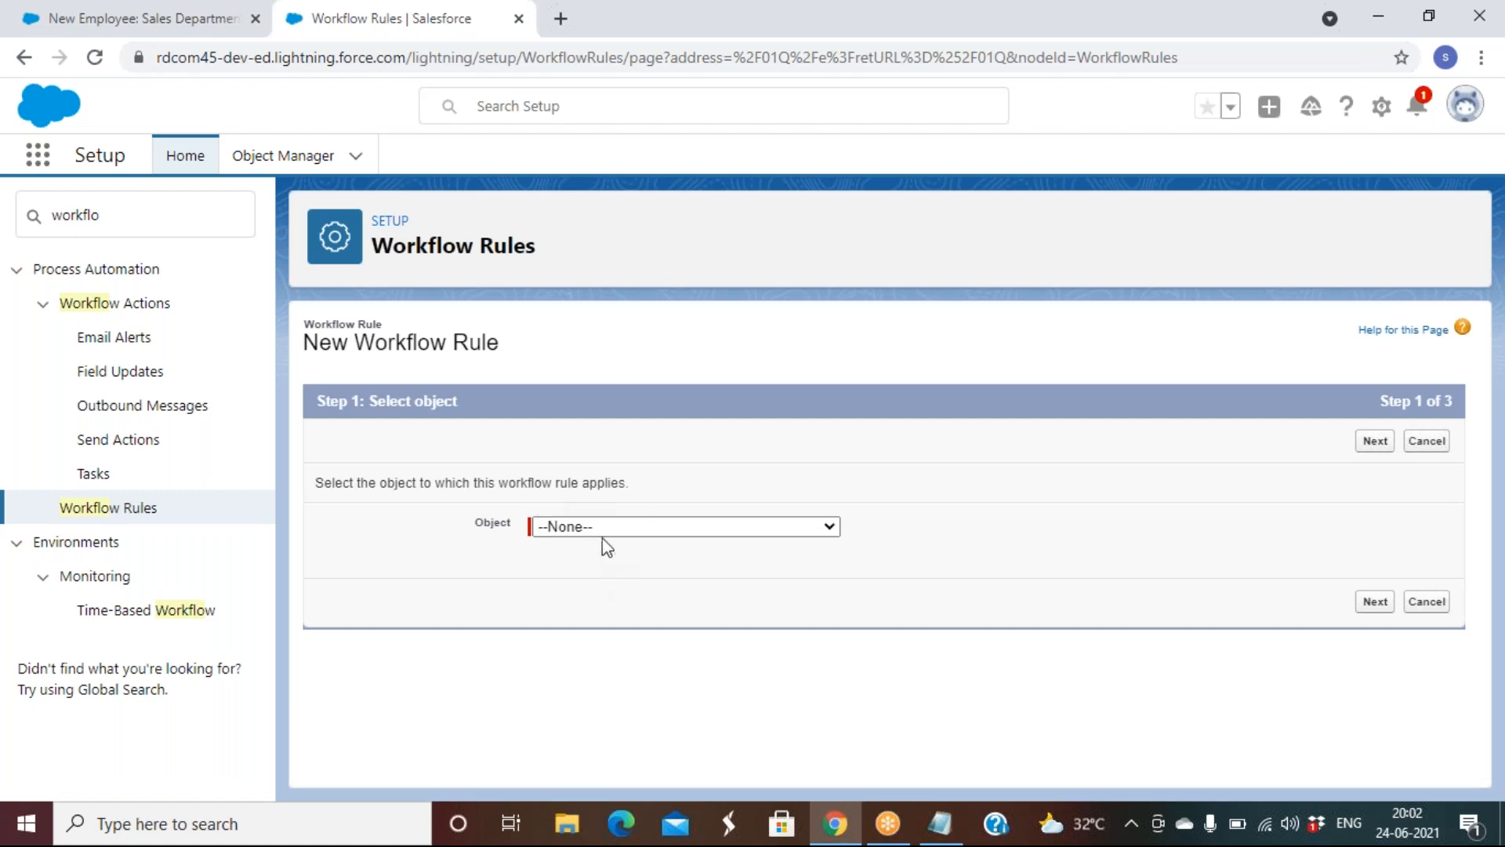
click(613, 529)
text(emp)
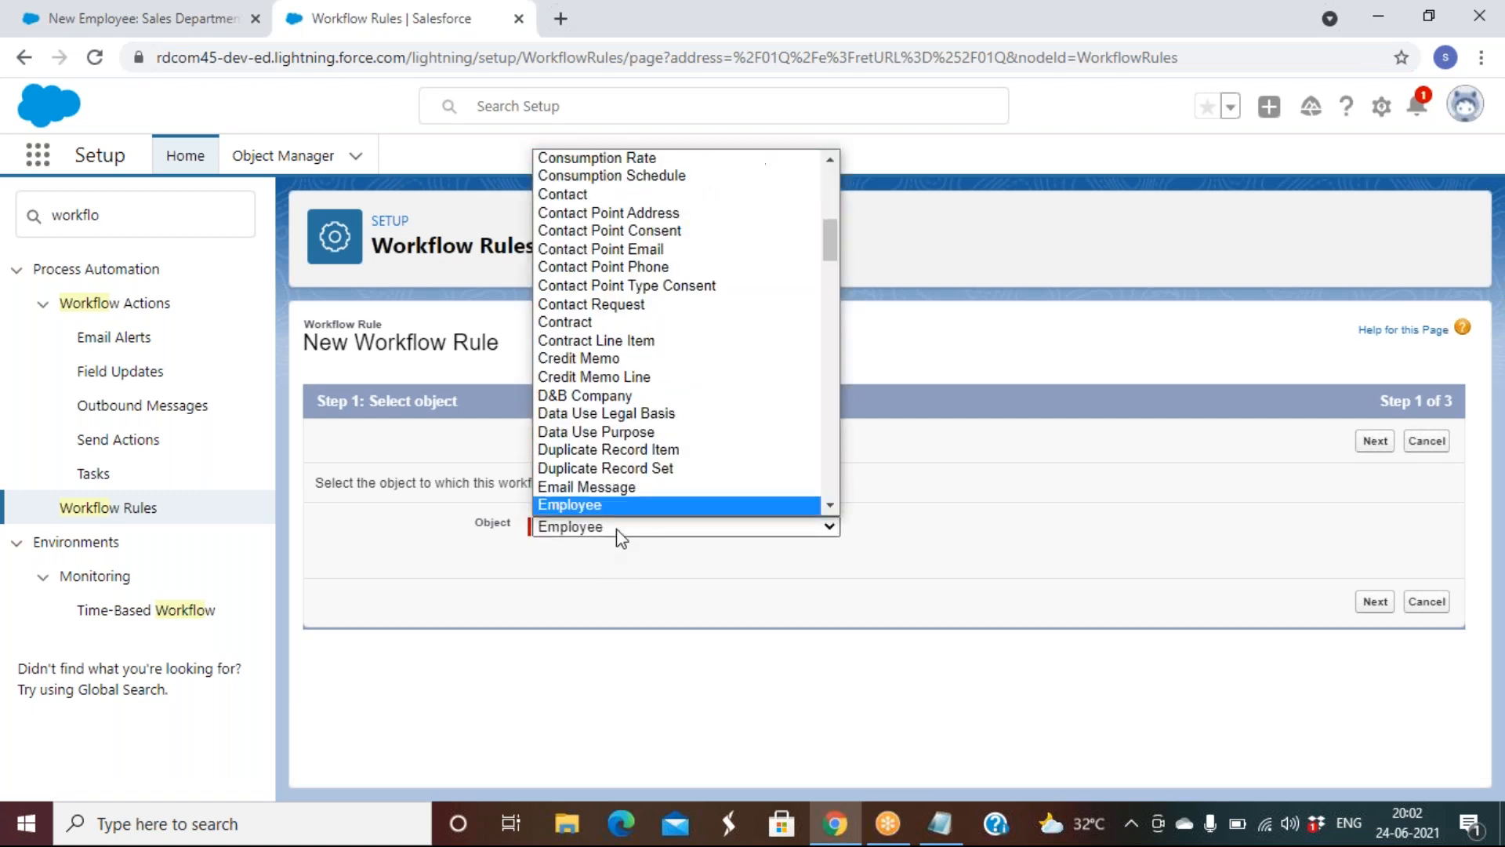
click(617, 531)
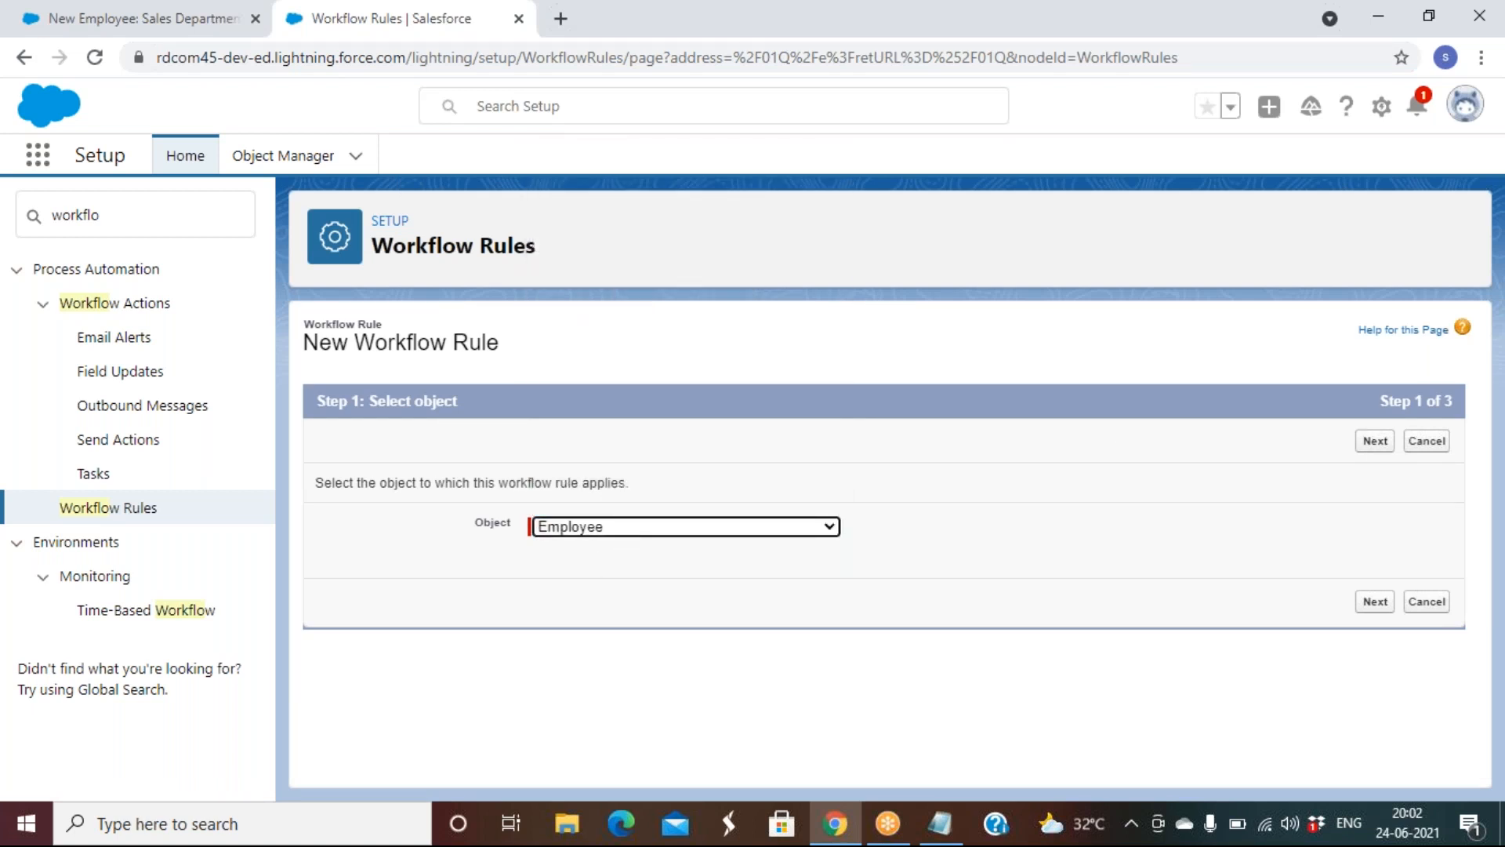
click(1383, 448)
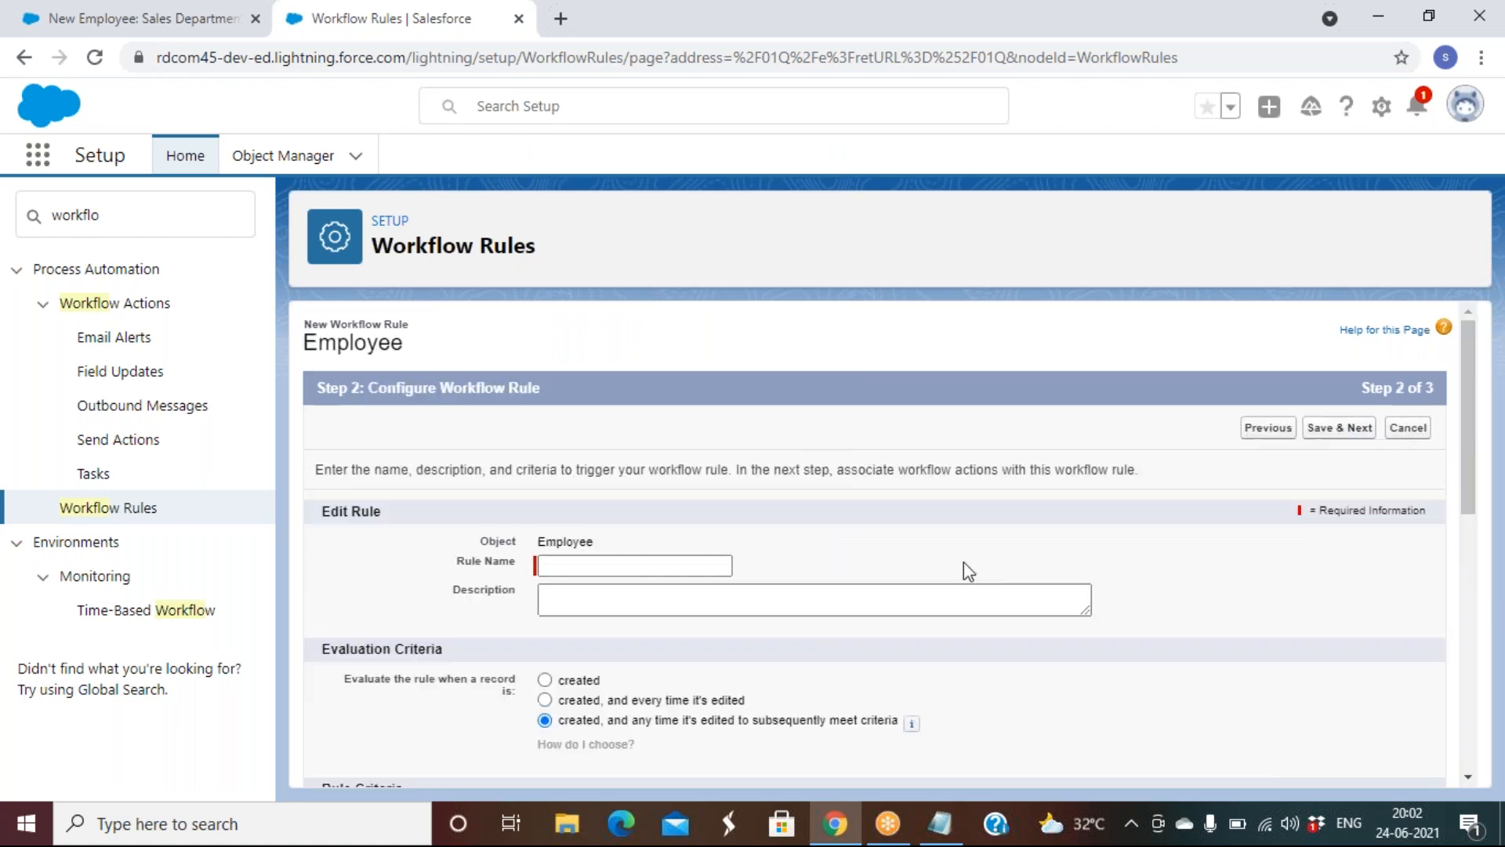
Name the rule 'Welcome email to new employee' from the autofill suggestions
click(627, 568)
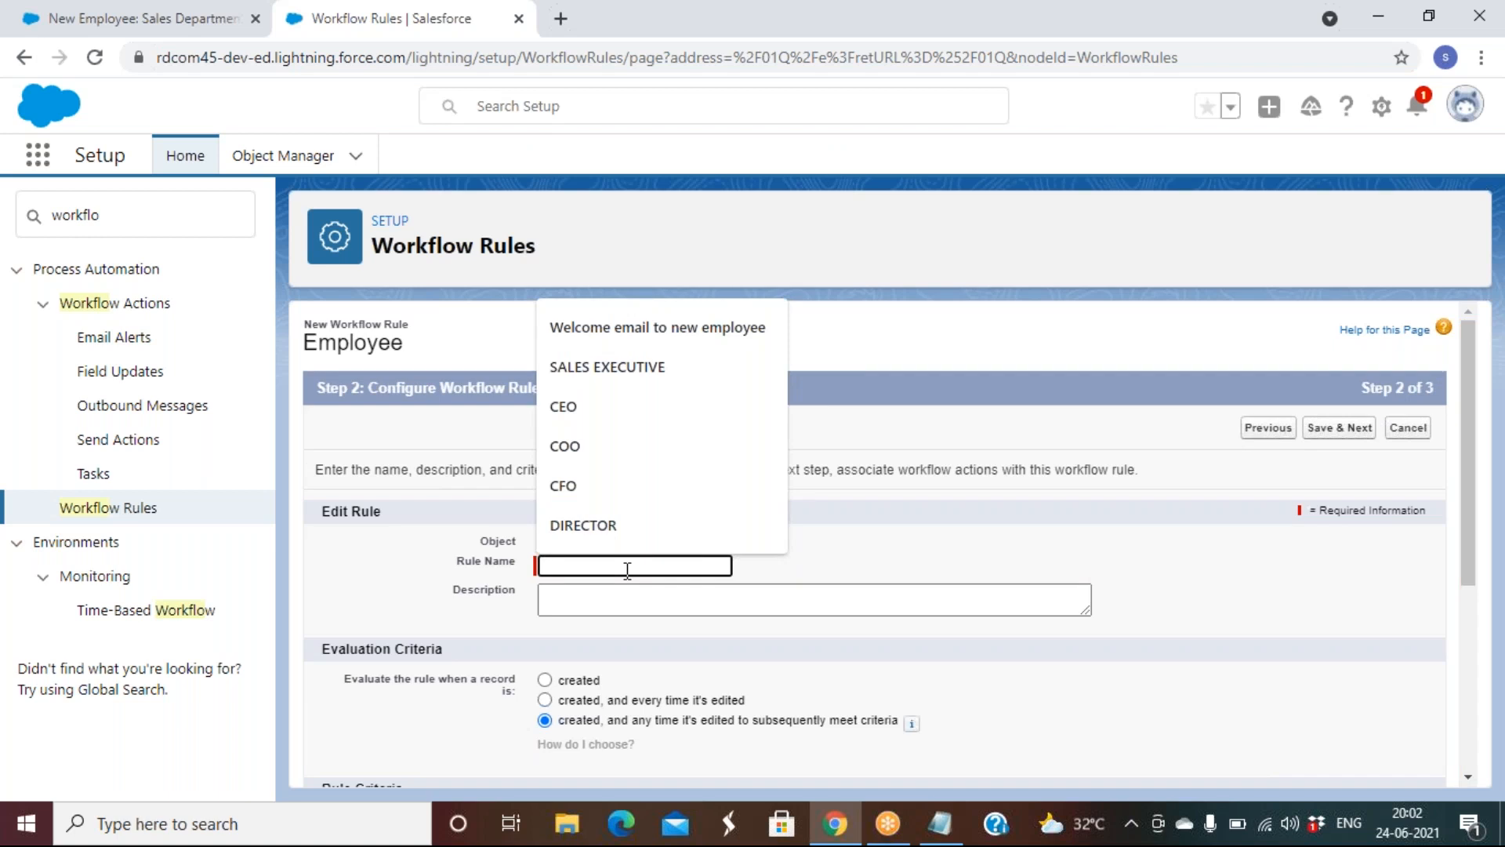
text(wel)
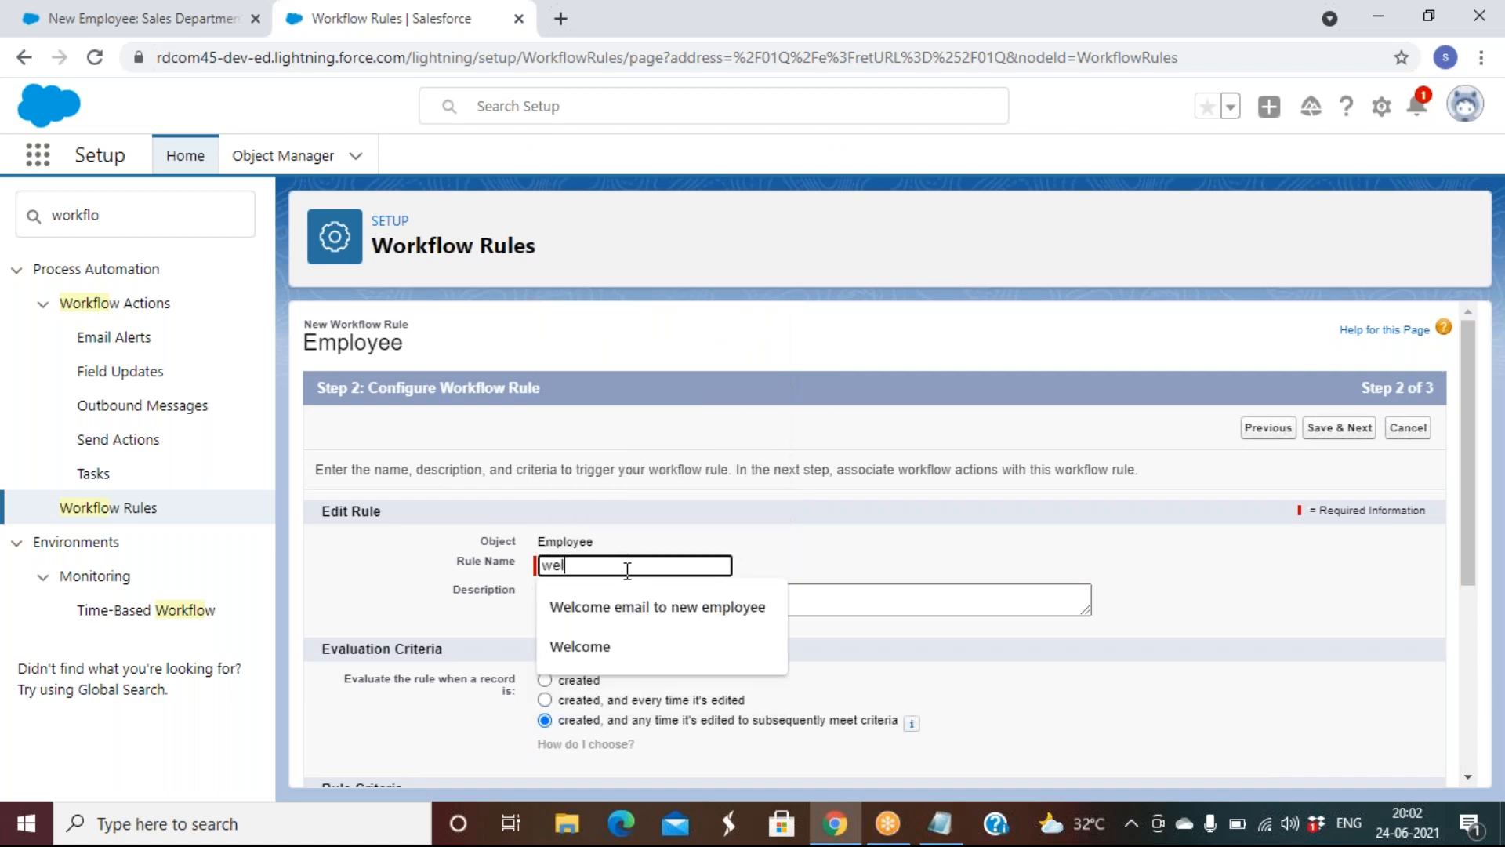
key(Up)
key(Up)
key(Return)
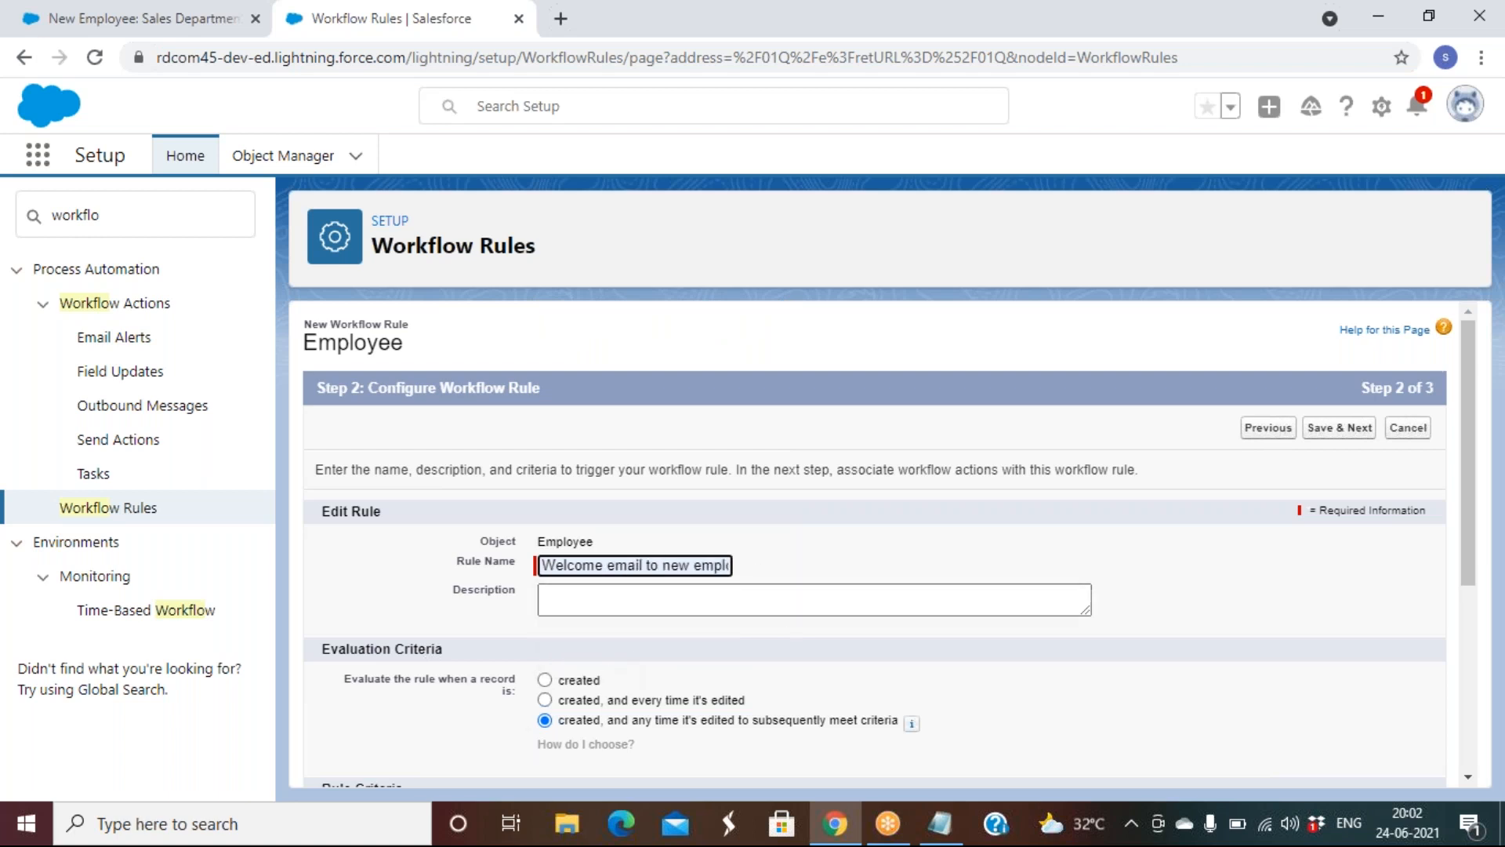
click(141, 18)
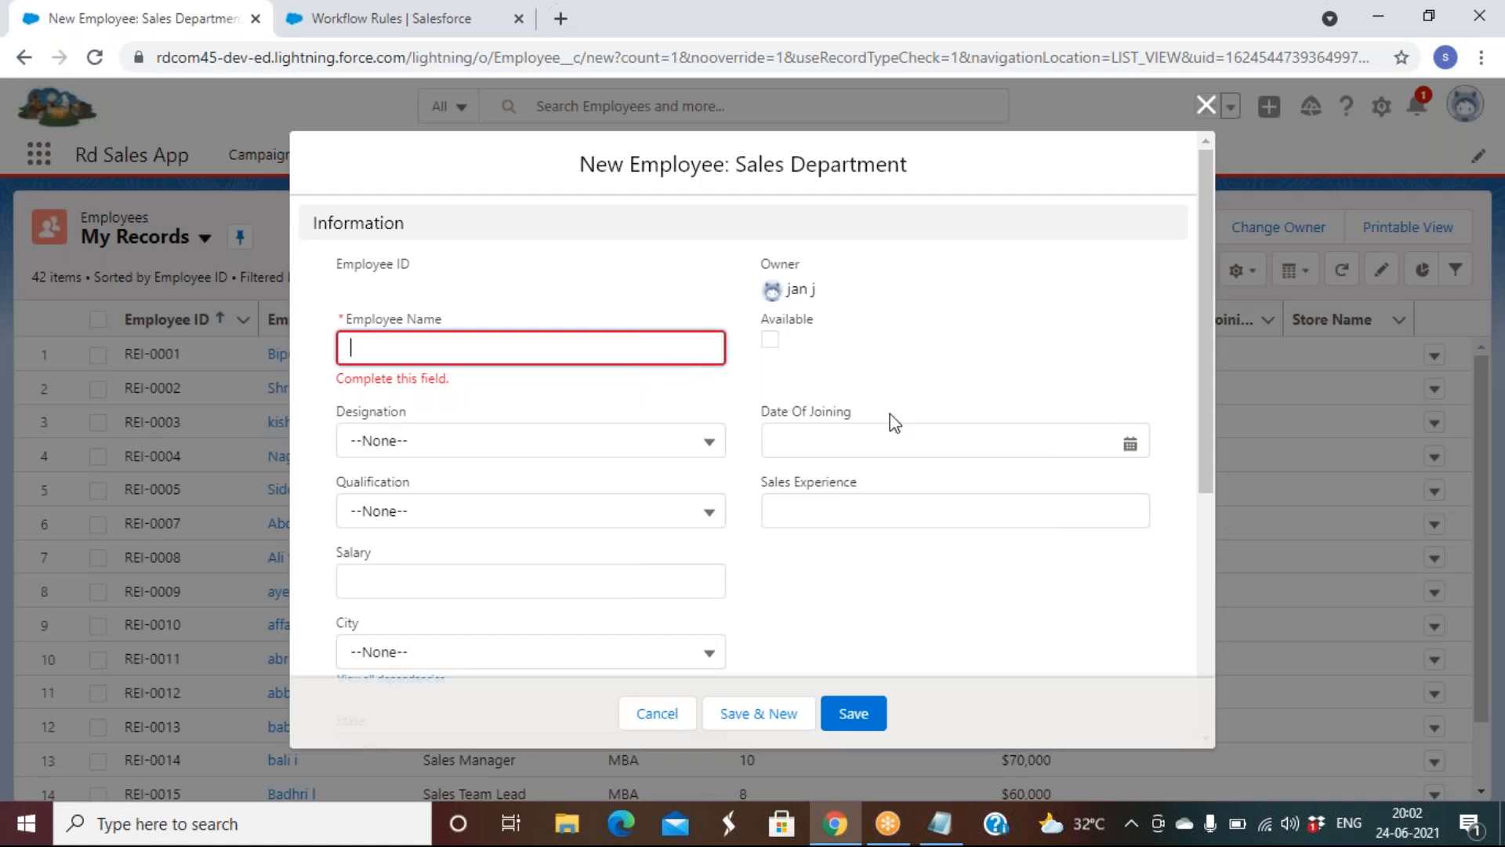
Scroll through the New Employee form fields, then return to the Workflow Rules tab
scroll(894, 423, down, 5)
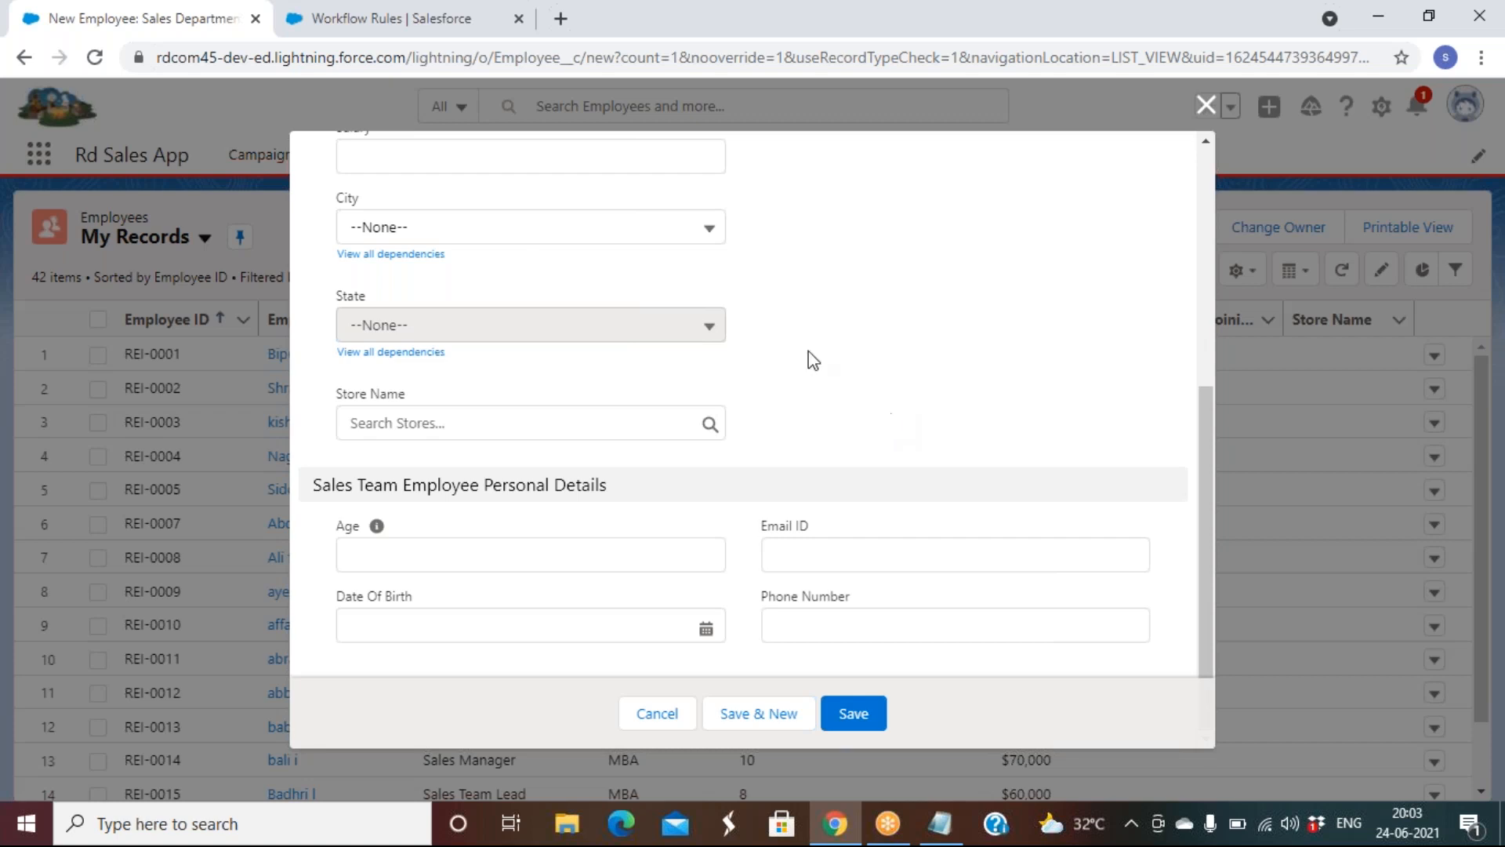
click(306, 19)
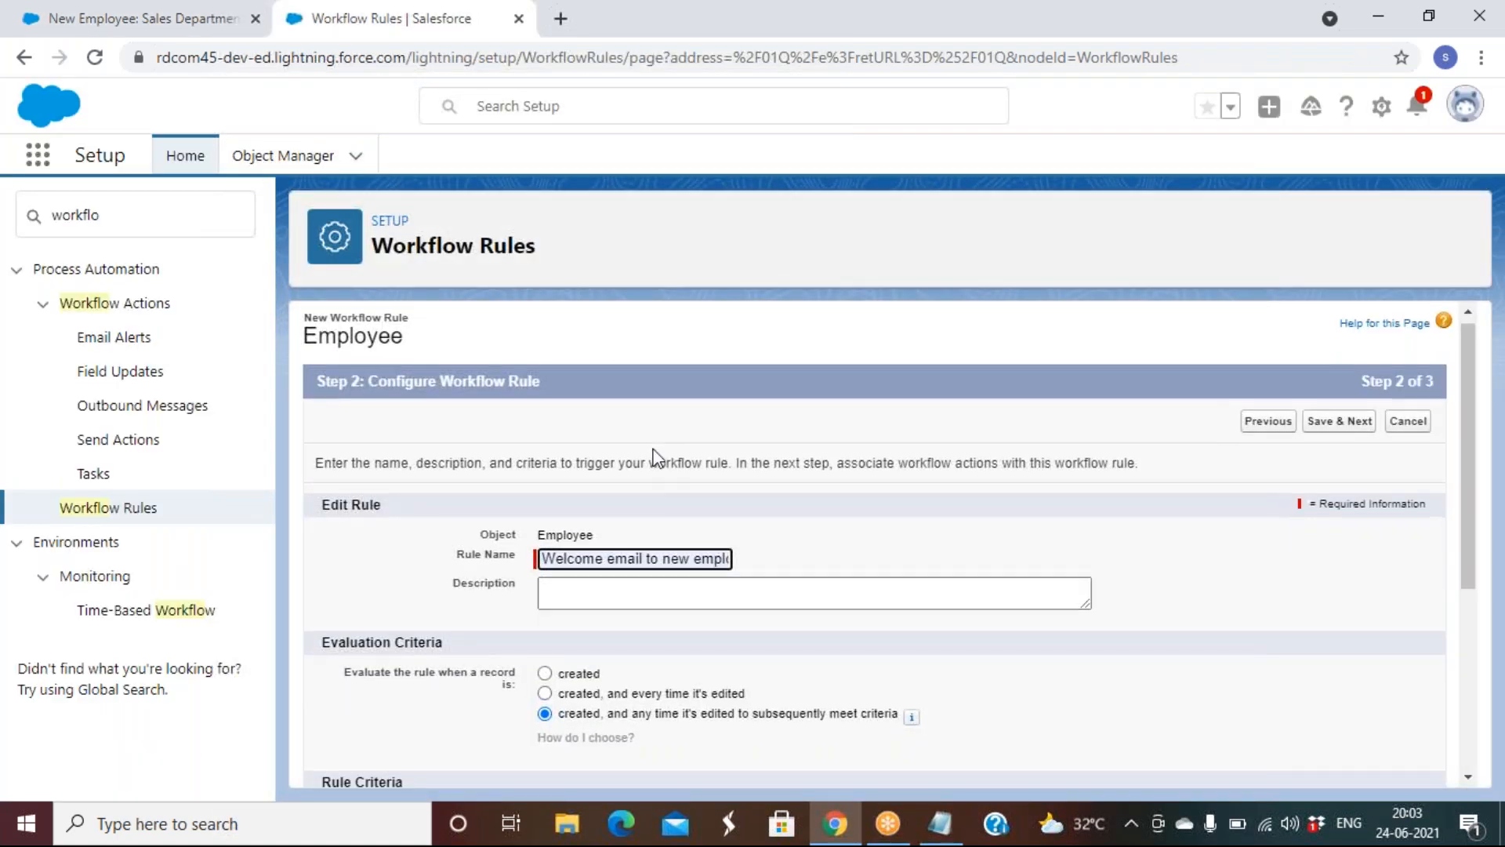
Set the criteria to Employee: Email ID not equal to blank and save the rule criteria
scroll(654, 457, down, 3)
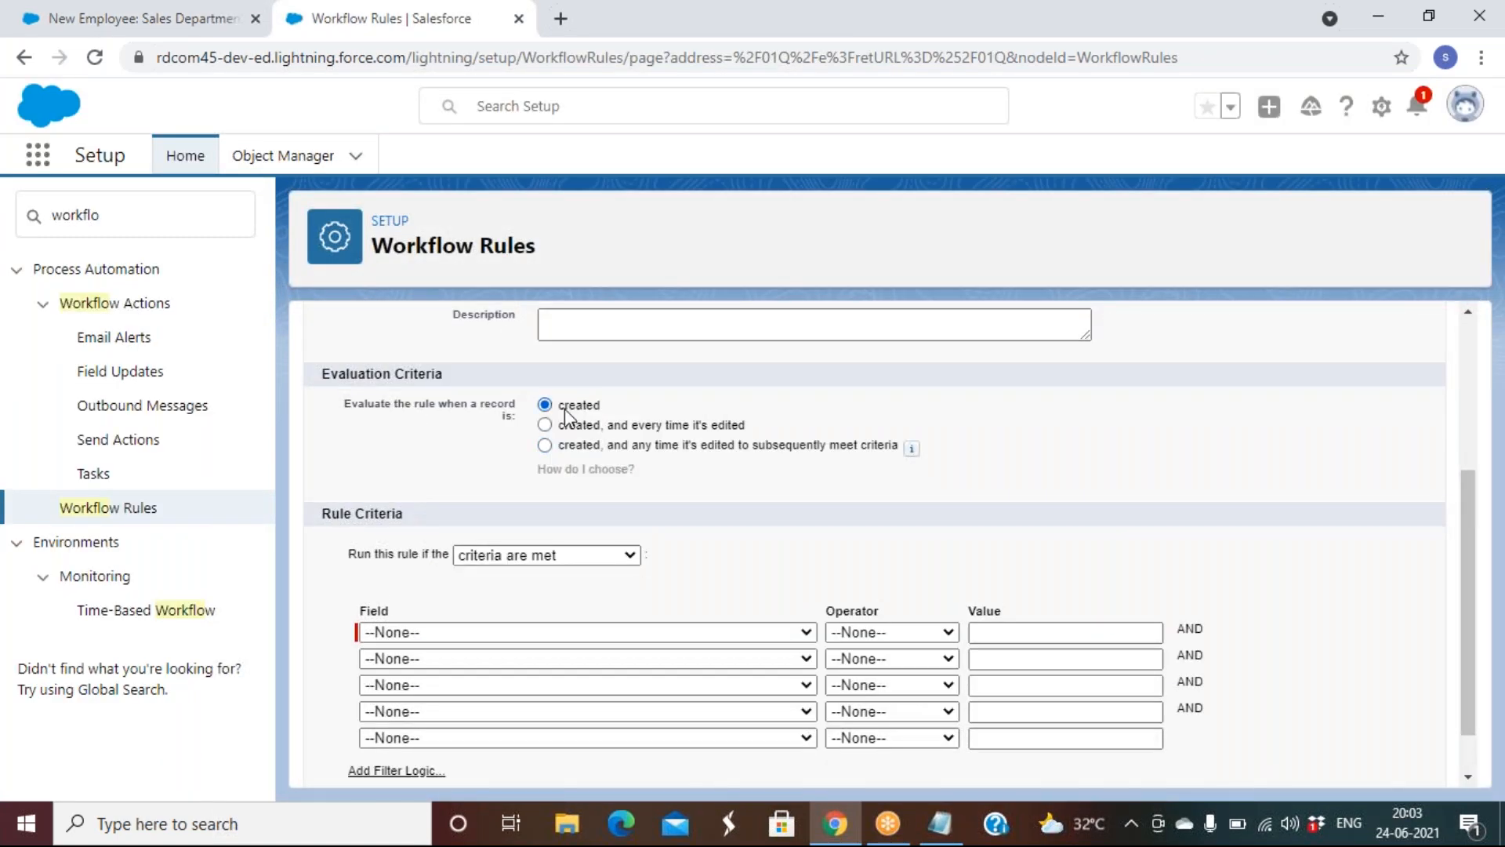
click(535, 636)
scroll(453, 476, down, 2)
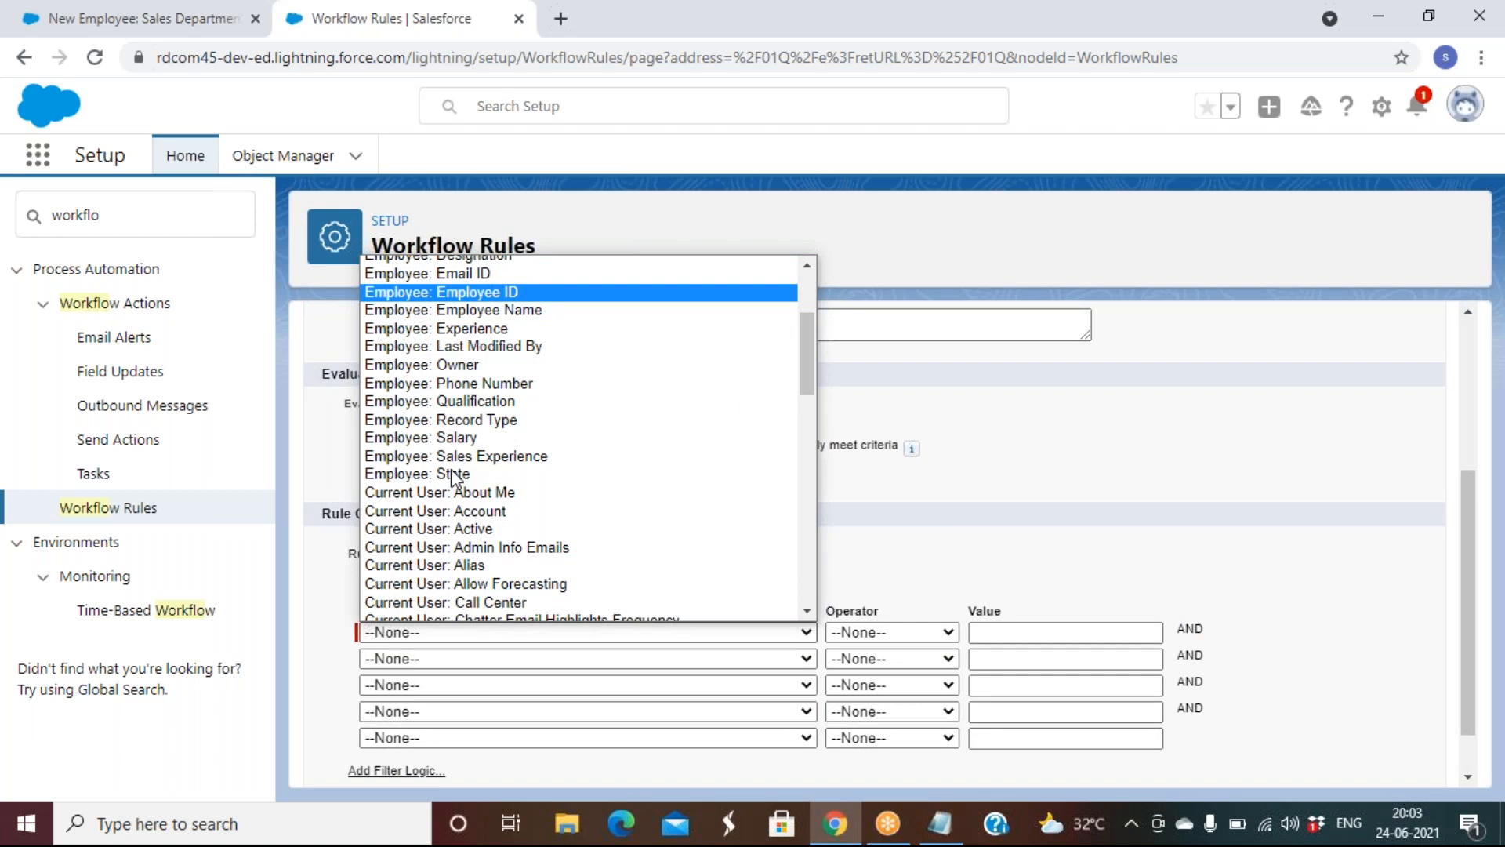
scroll(451, 475, down, 4)
scroll(451, 475, up, 7)
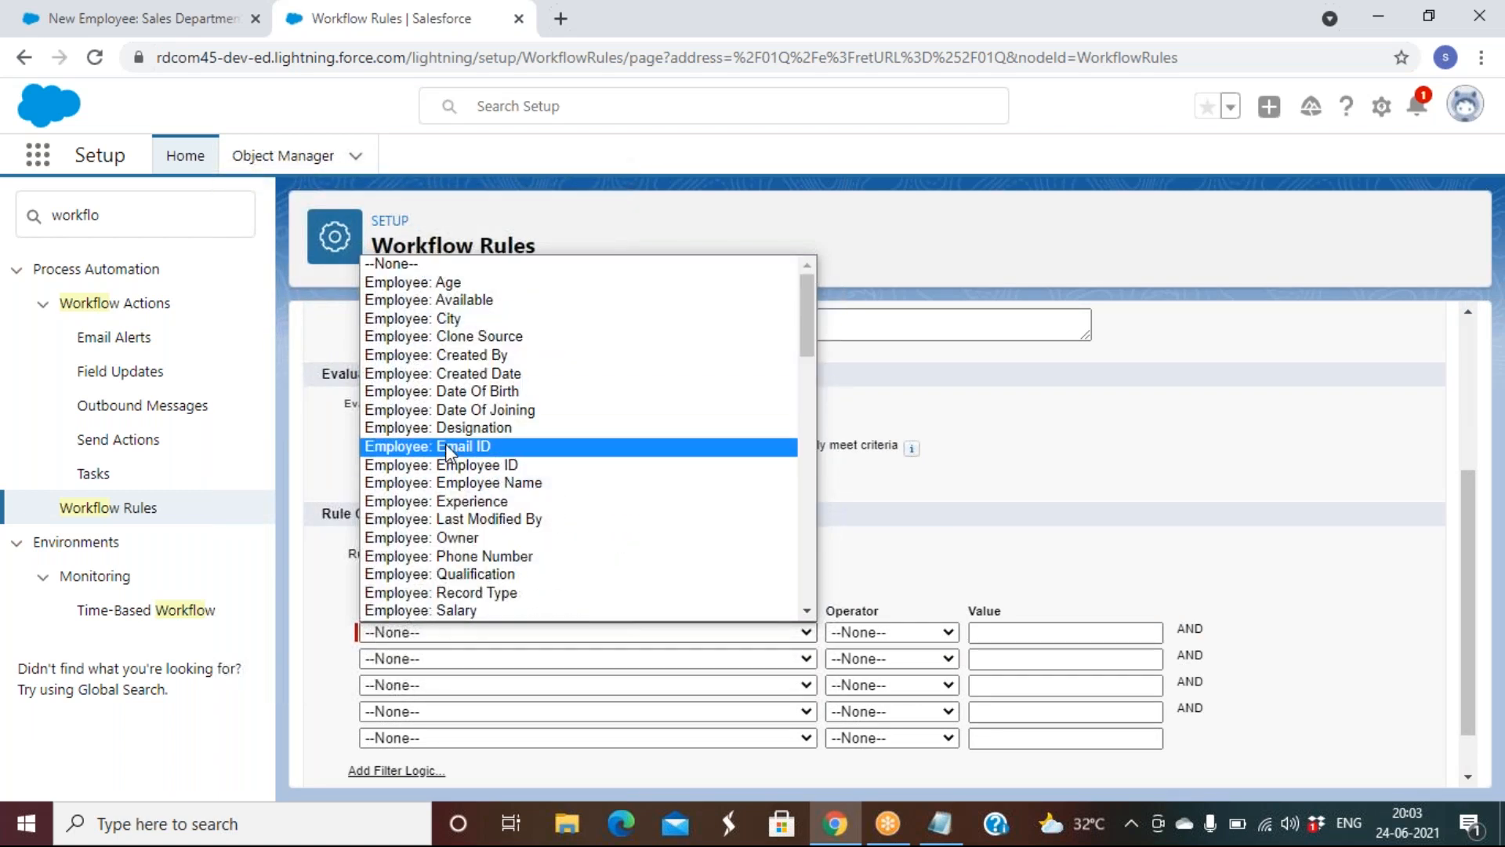
click(445, 445)
click(880, 634)
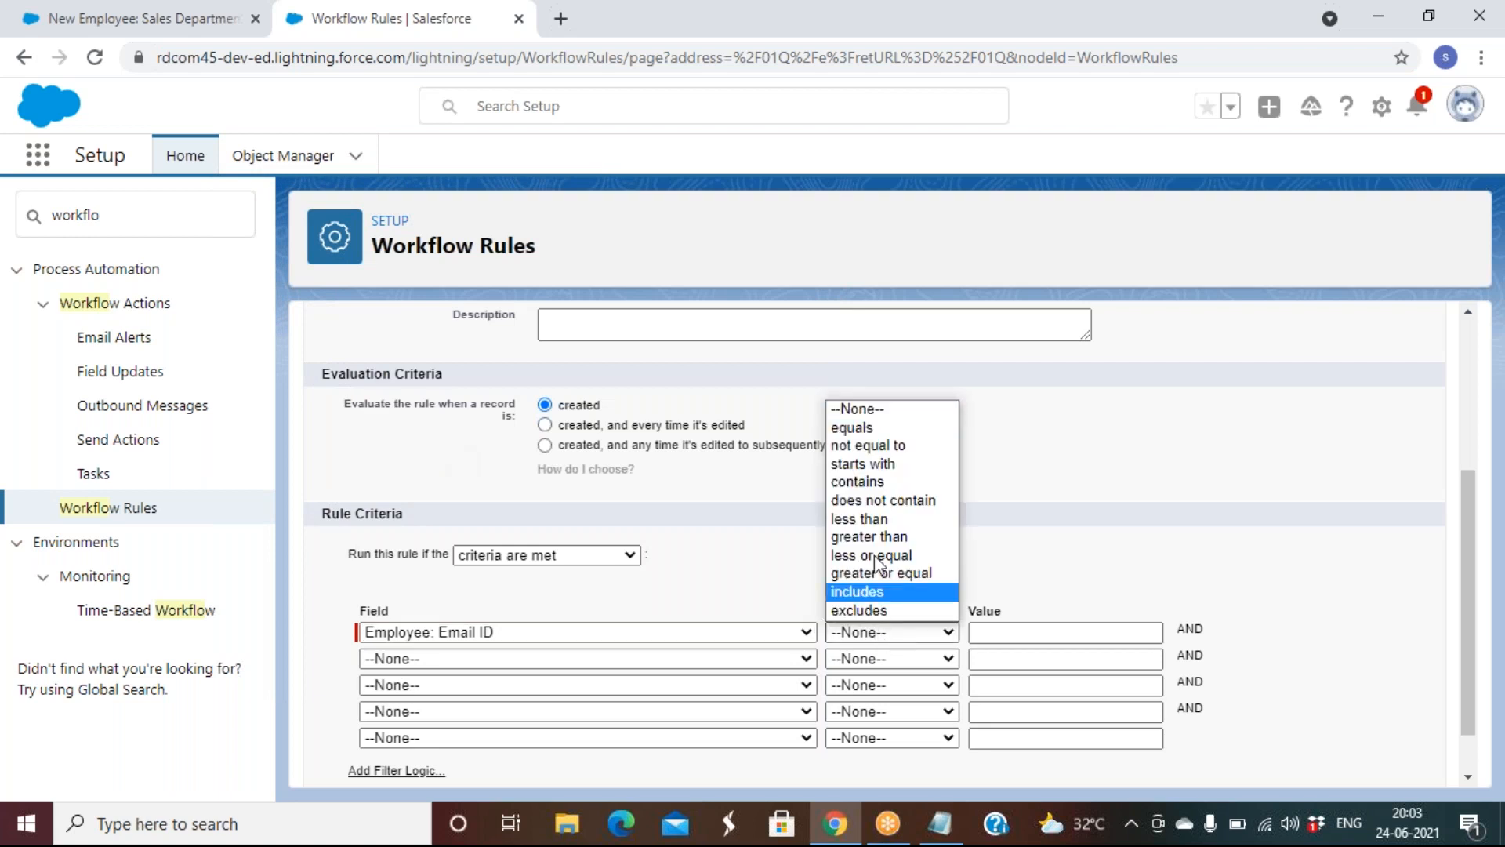
click(883, 443)
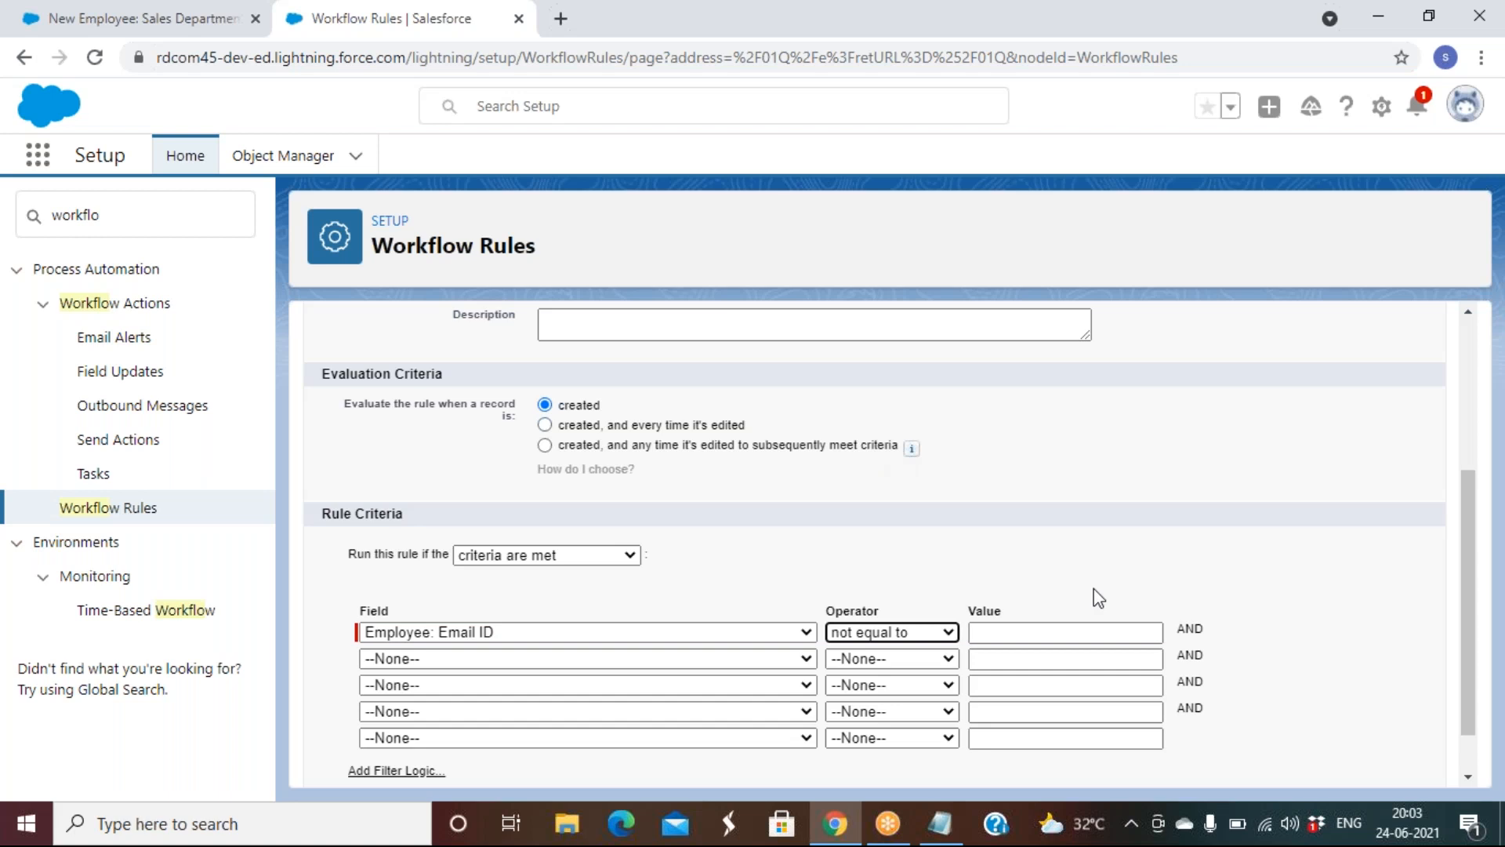
scroll(1097, 598, down, 1)
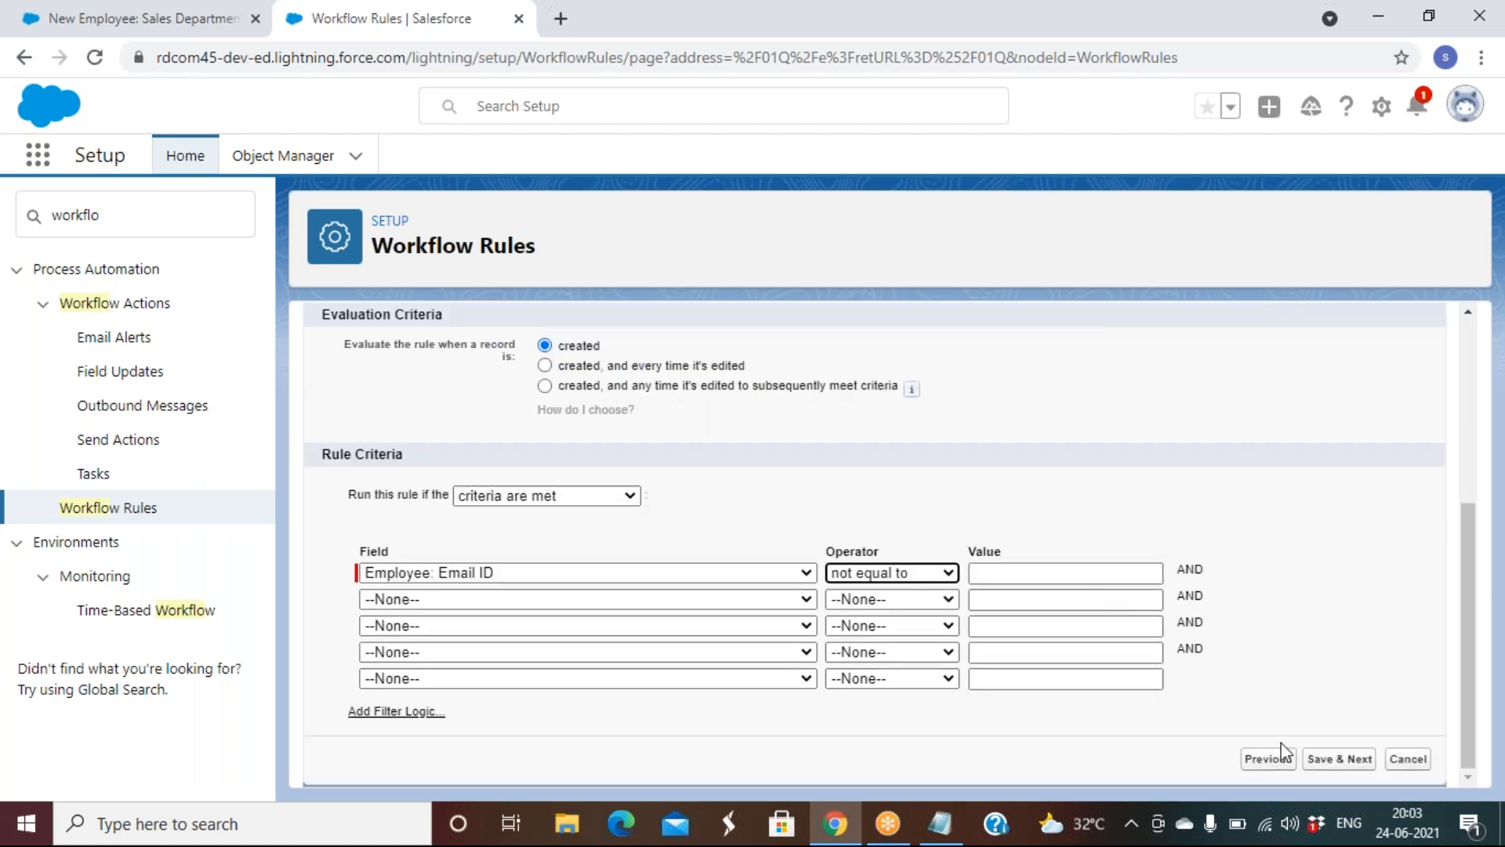
click(1350, 764)
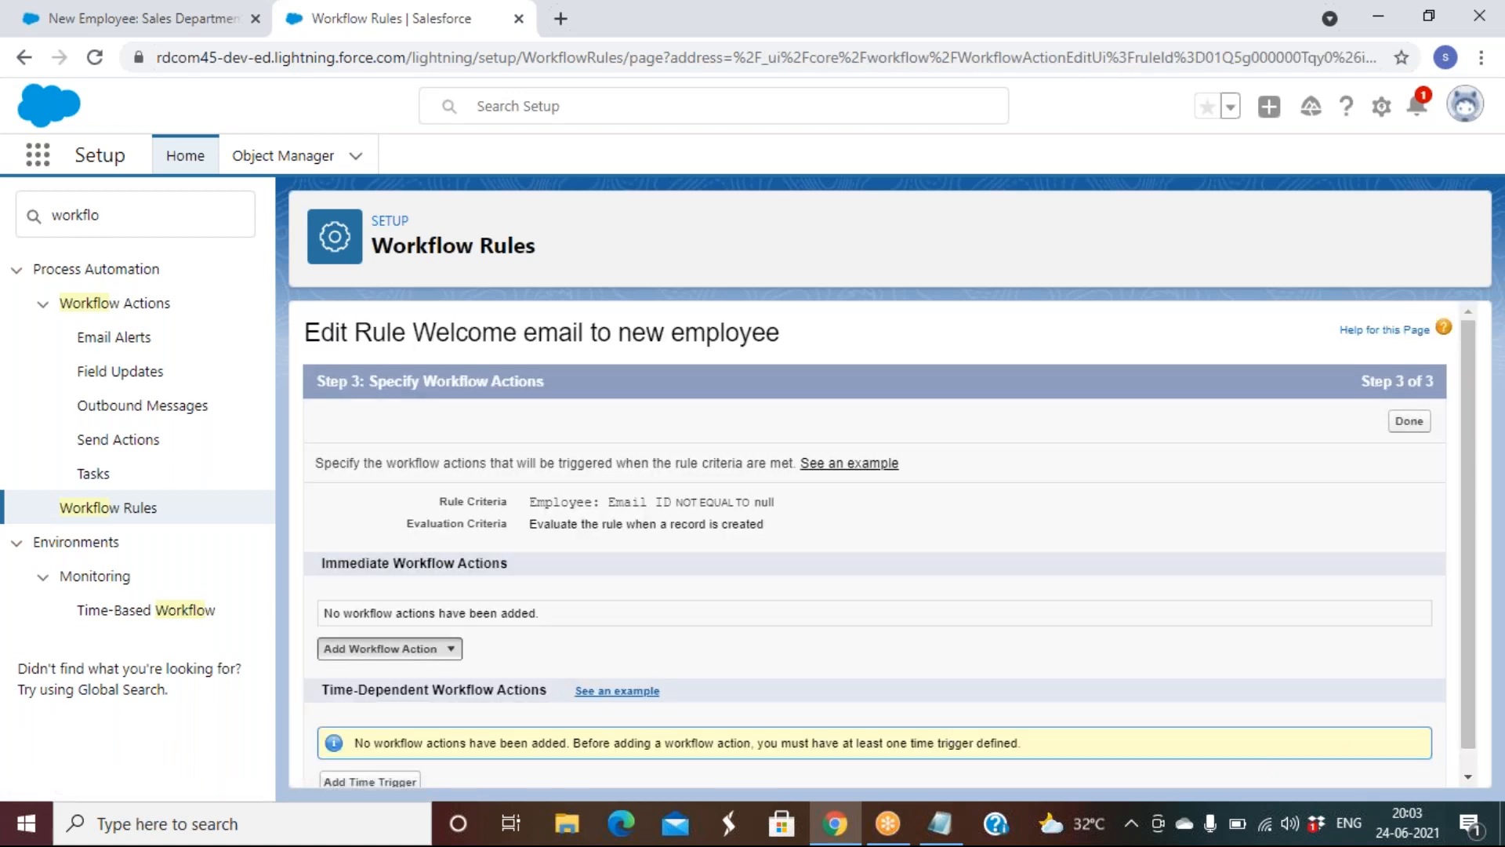
Back out of a field update and start a new email alert described 'Welcome email'
click(450, 649)
click(388, 714)
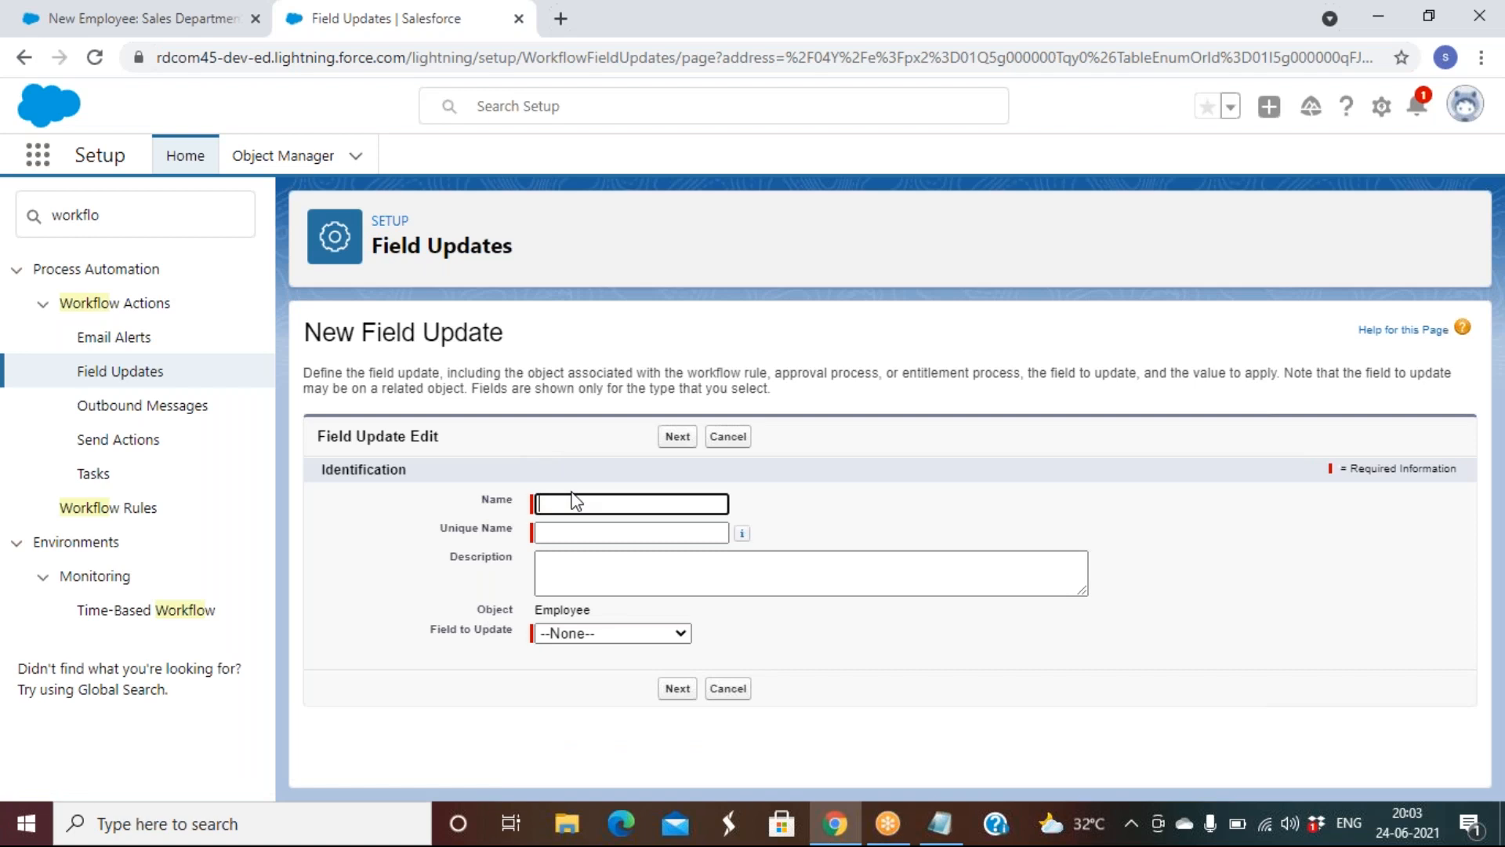
click(729, 436)
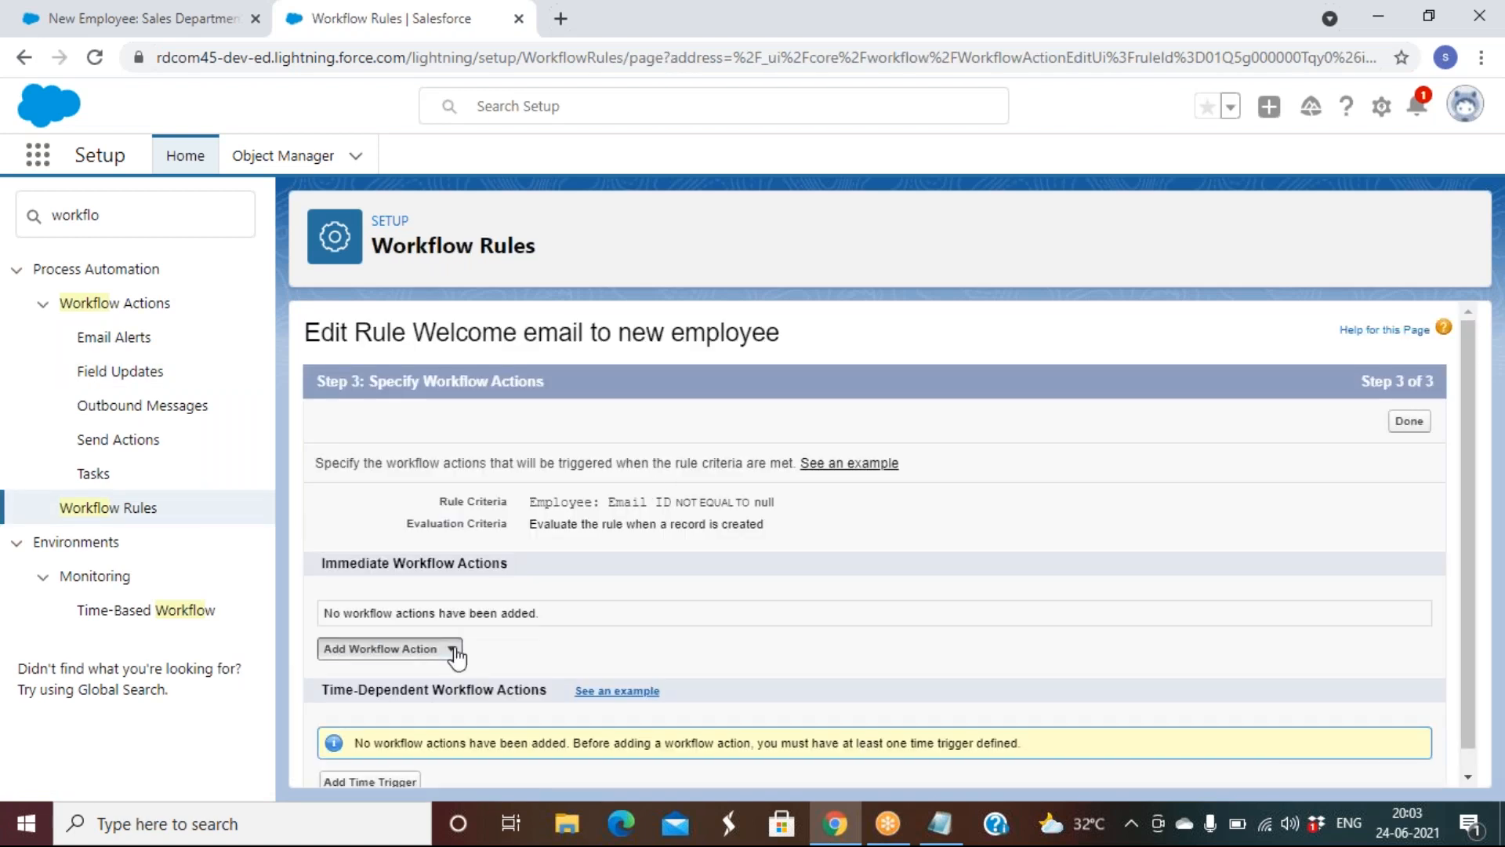
click(454, 649)
click(400, 701)
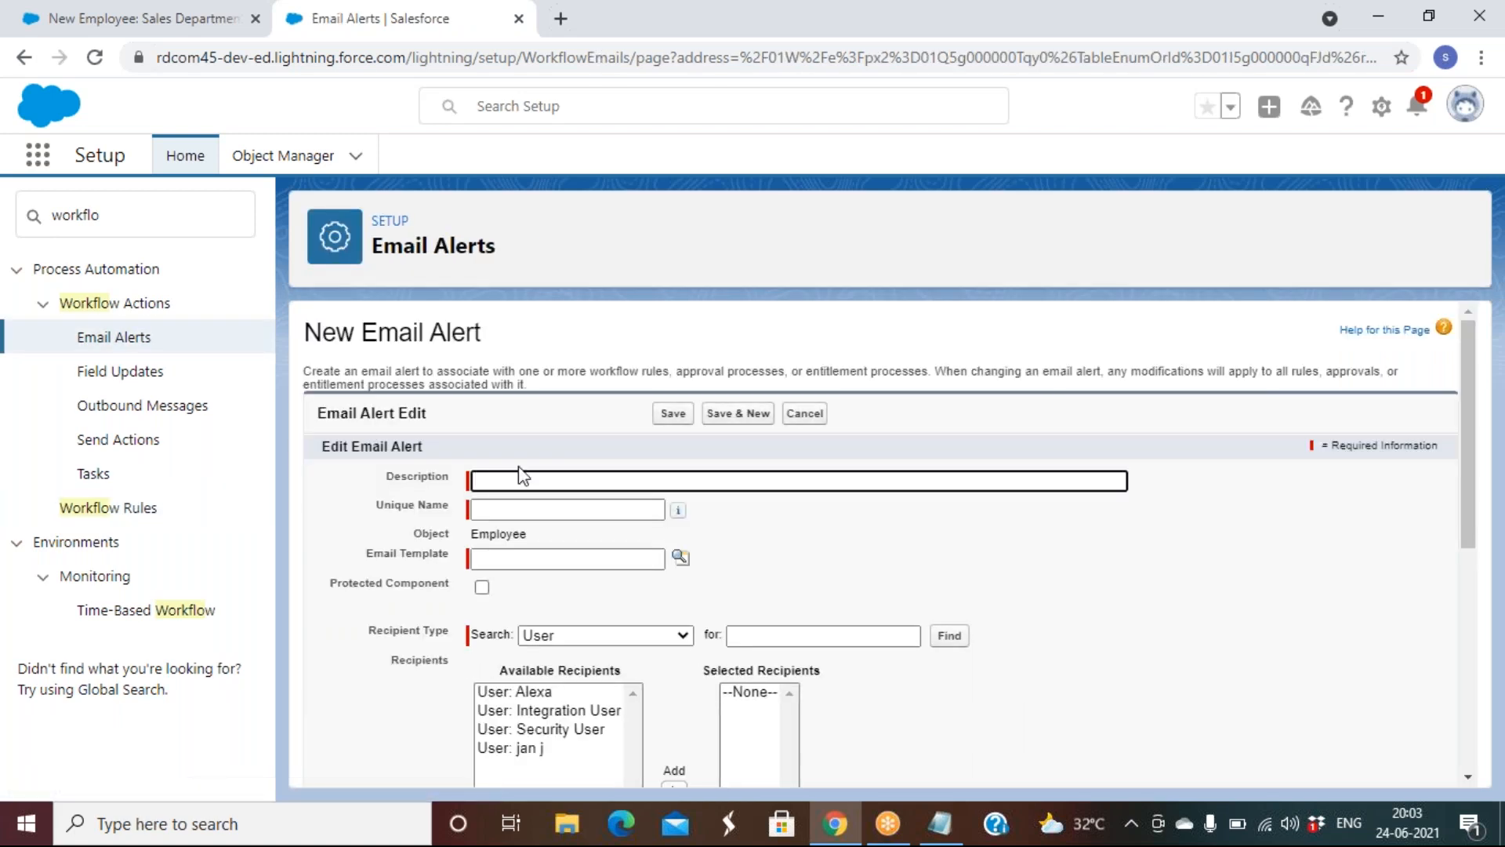
click(573, 478)
text(we)
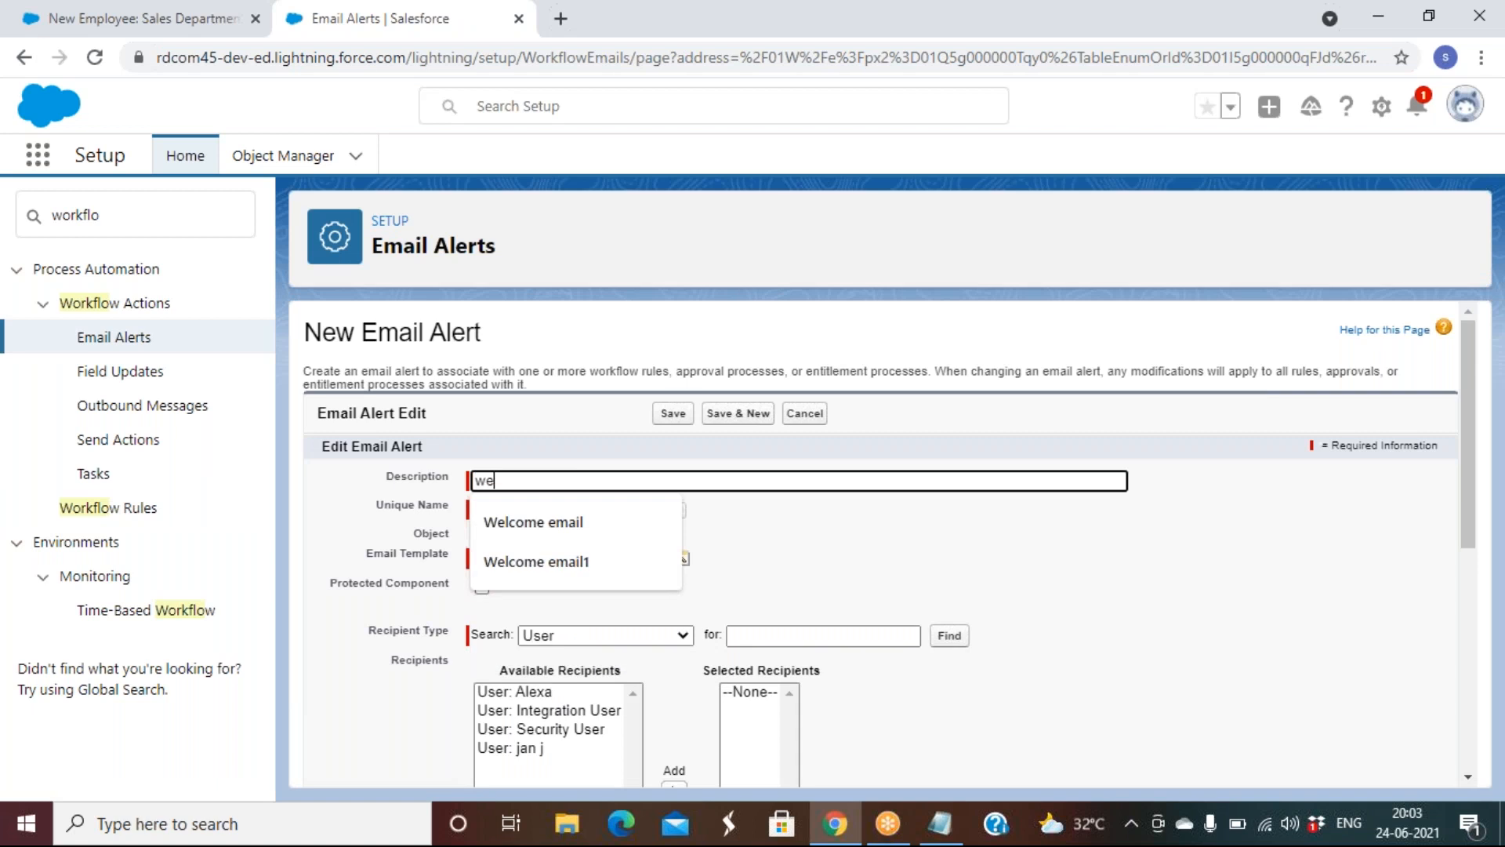
click(571, 522)
key(Tab)
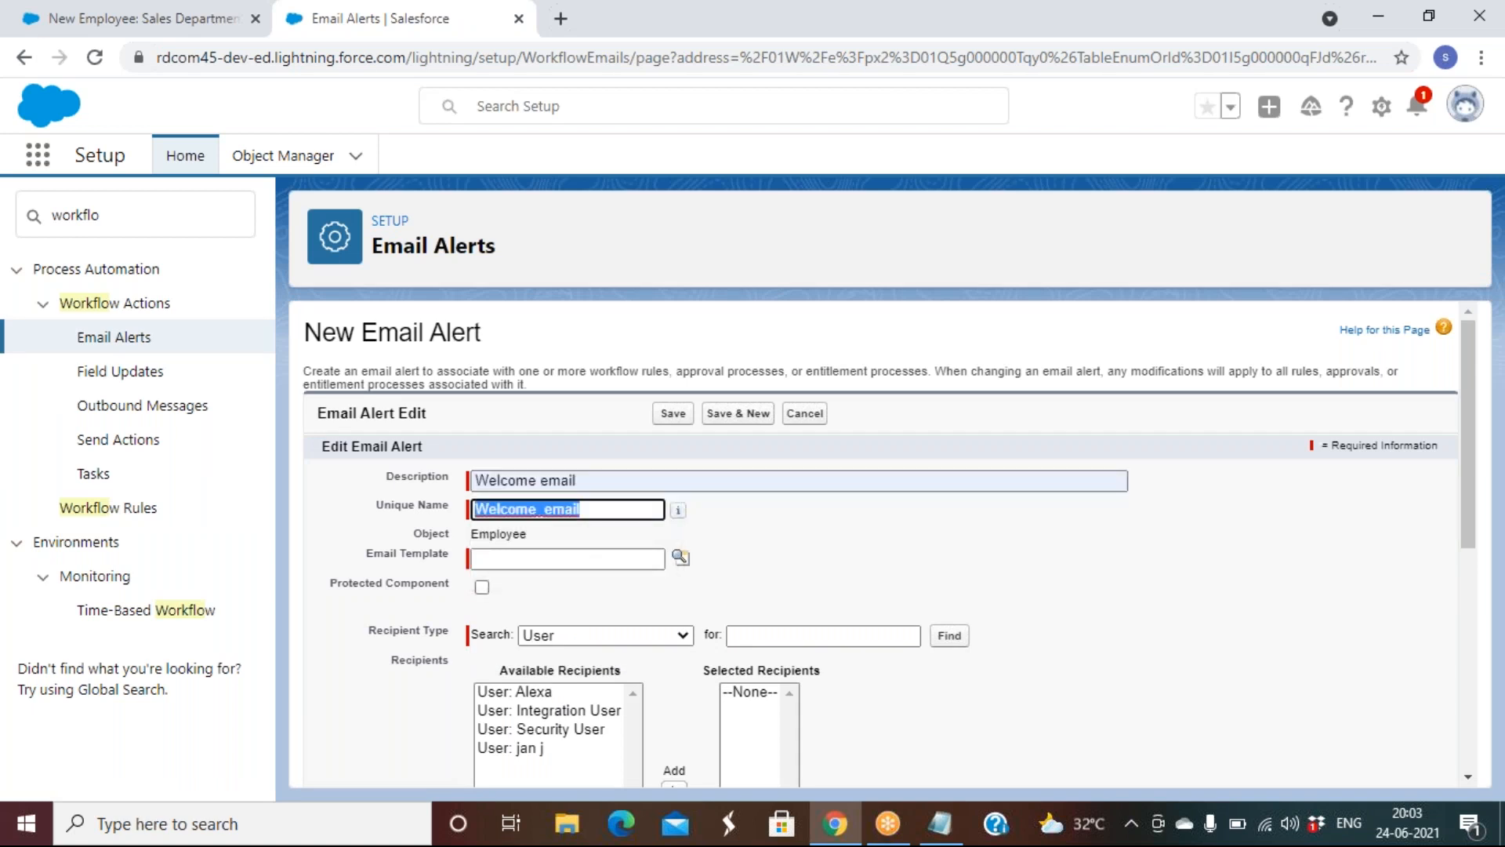
click(373, 563)
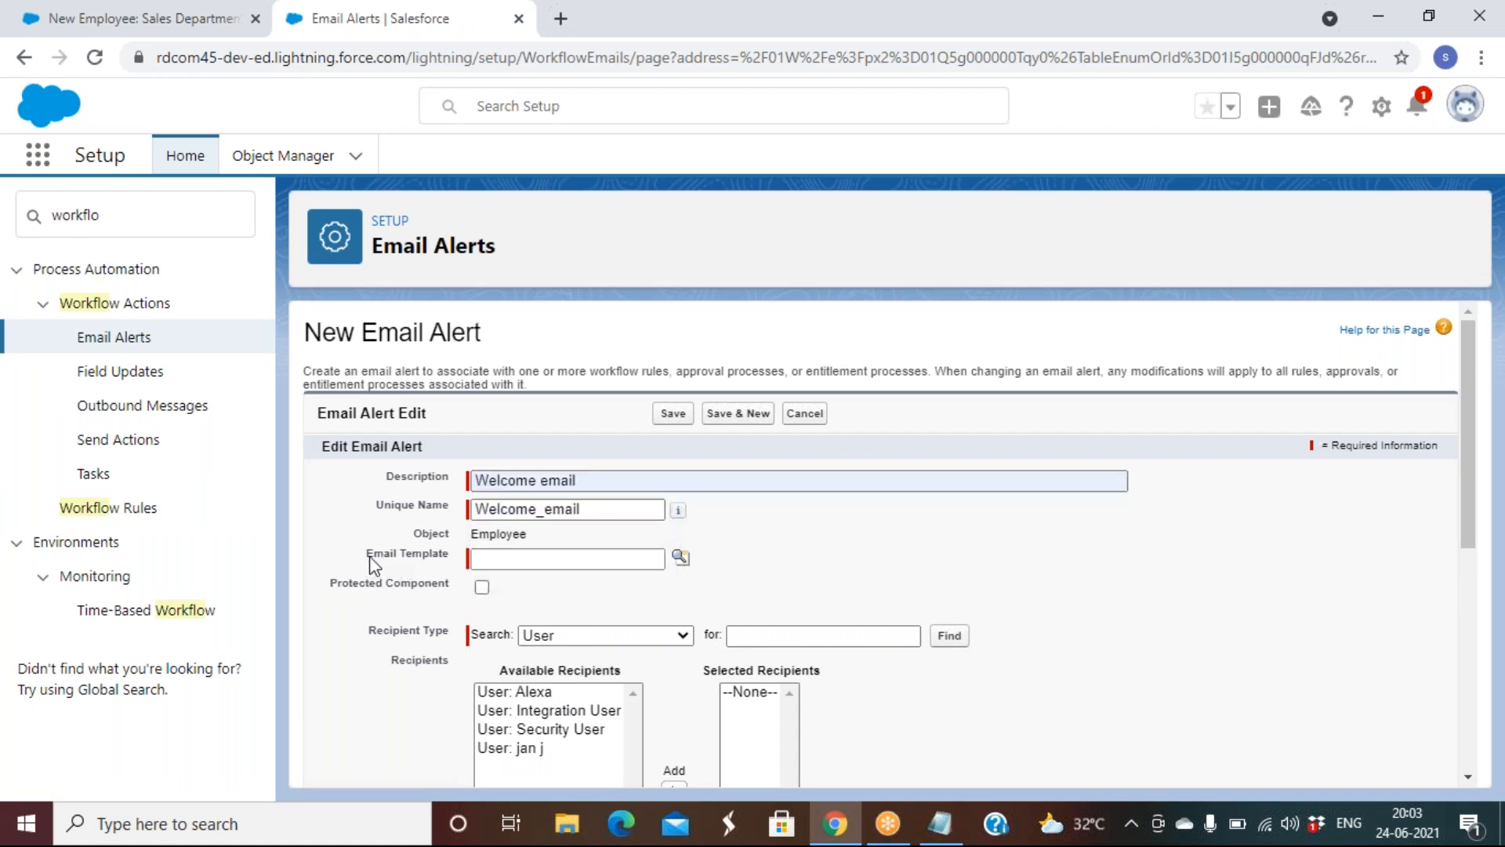
Choose the 'Welcome email to new employee' template for the alert
drag(369, 555, 667, 566)
click(667, 566)
click(679, 557)
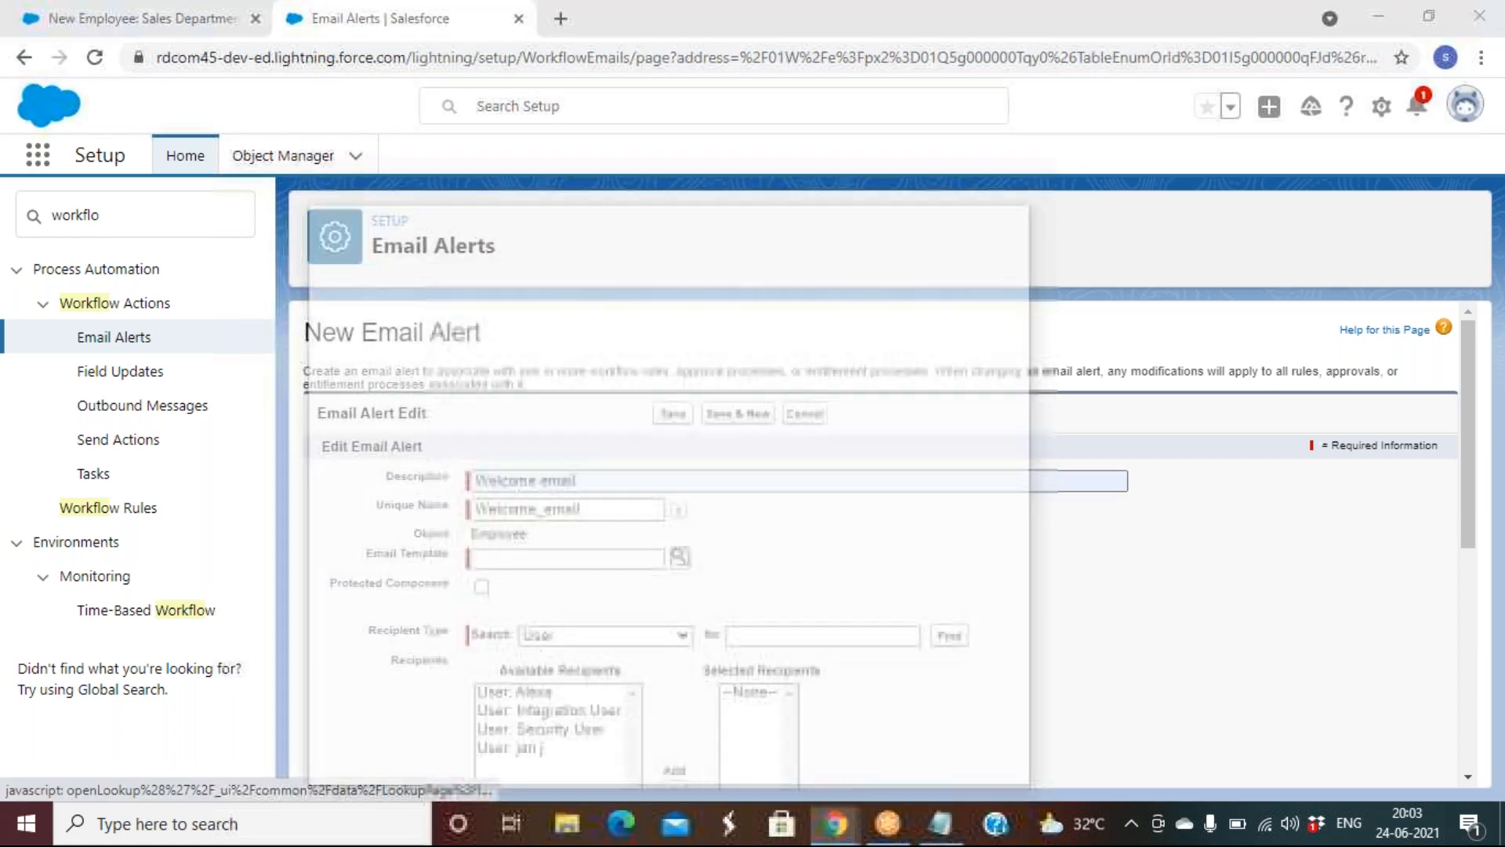
scroll(480, 645, down, 3)
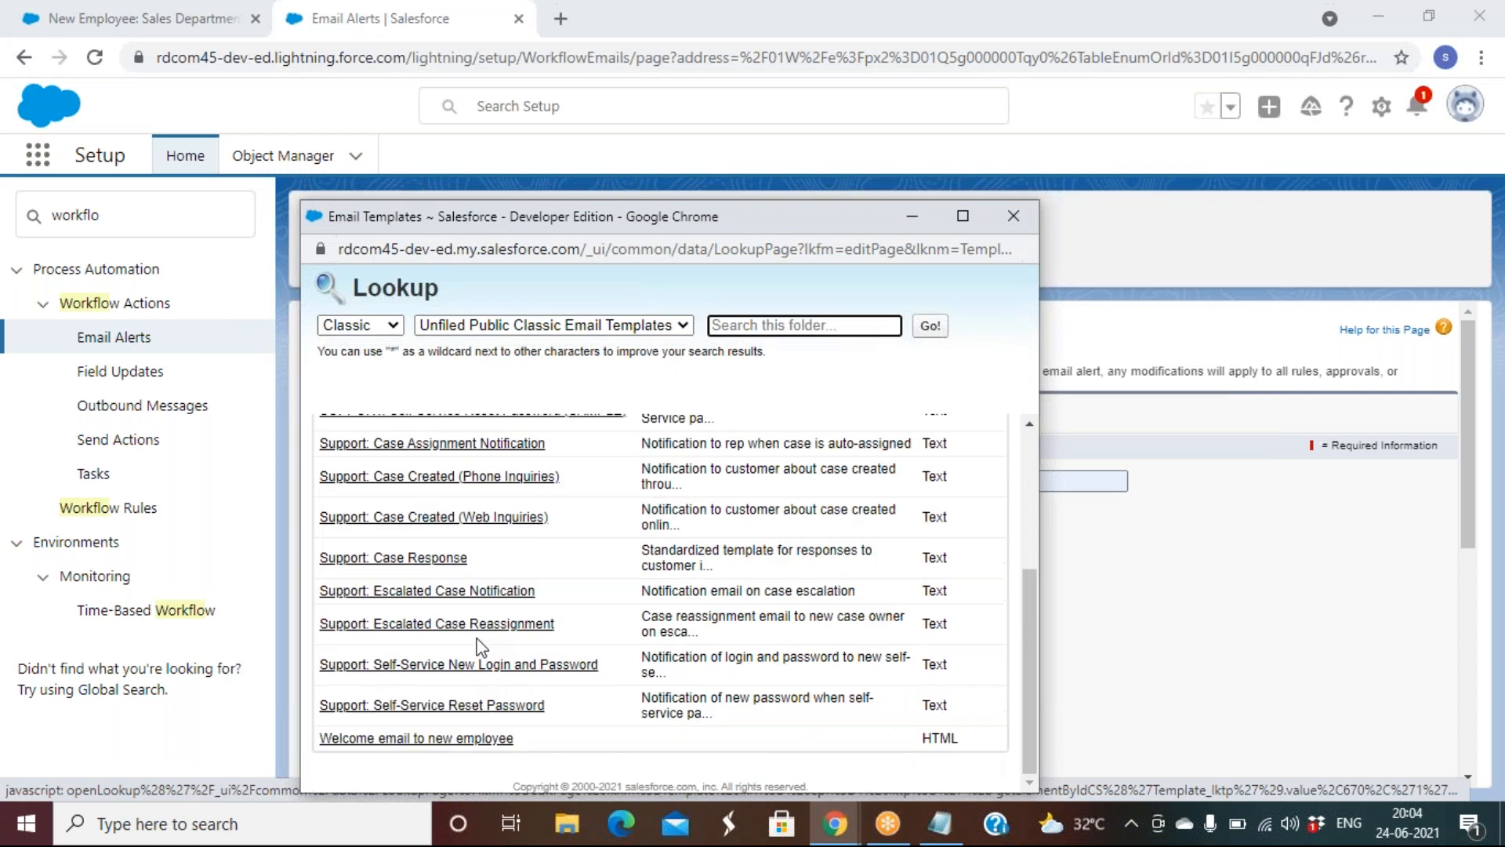
click(438, 737)
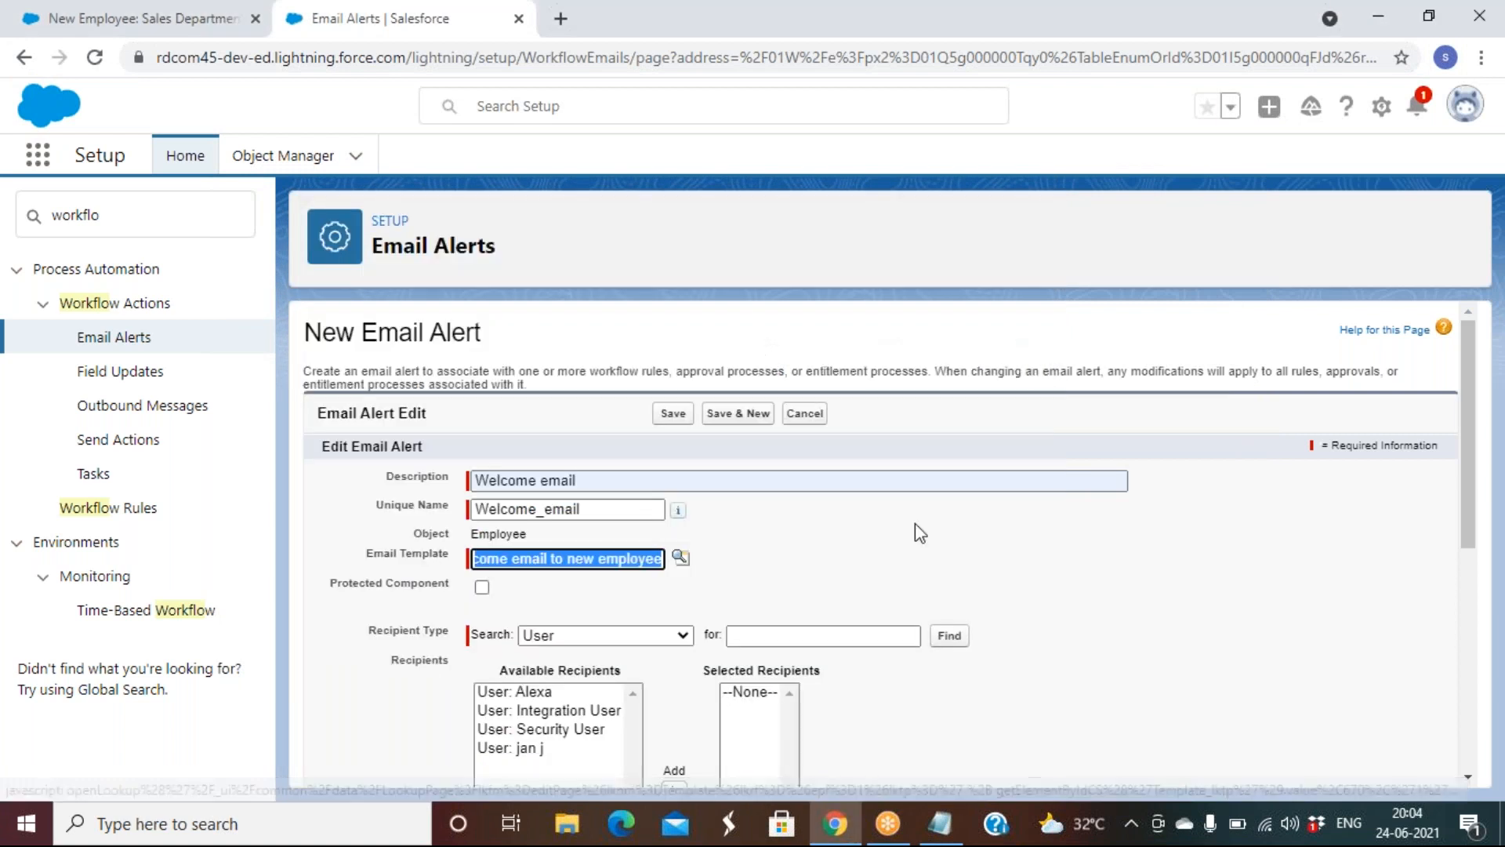
Add Email Field: Email ID as the alert recipient and save the alert
scroll(839, 635, down, 2)
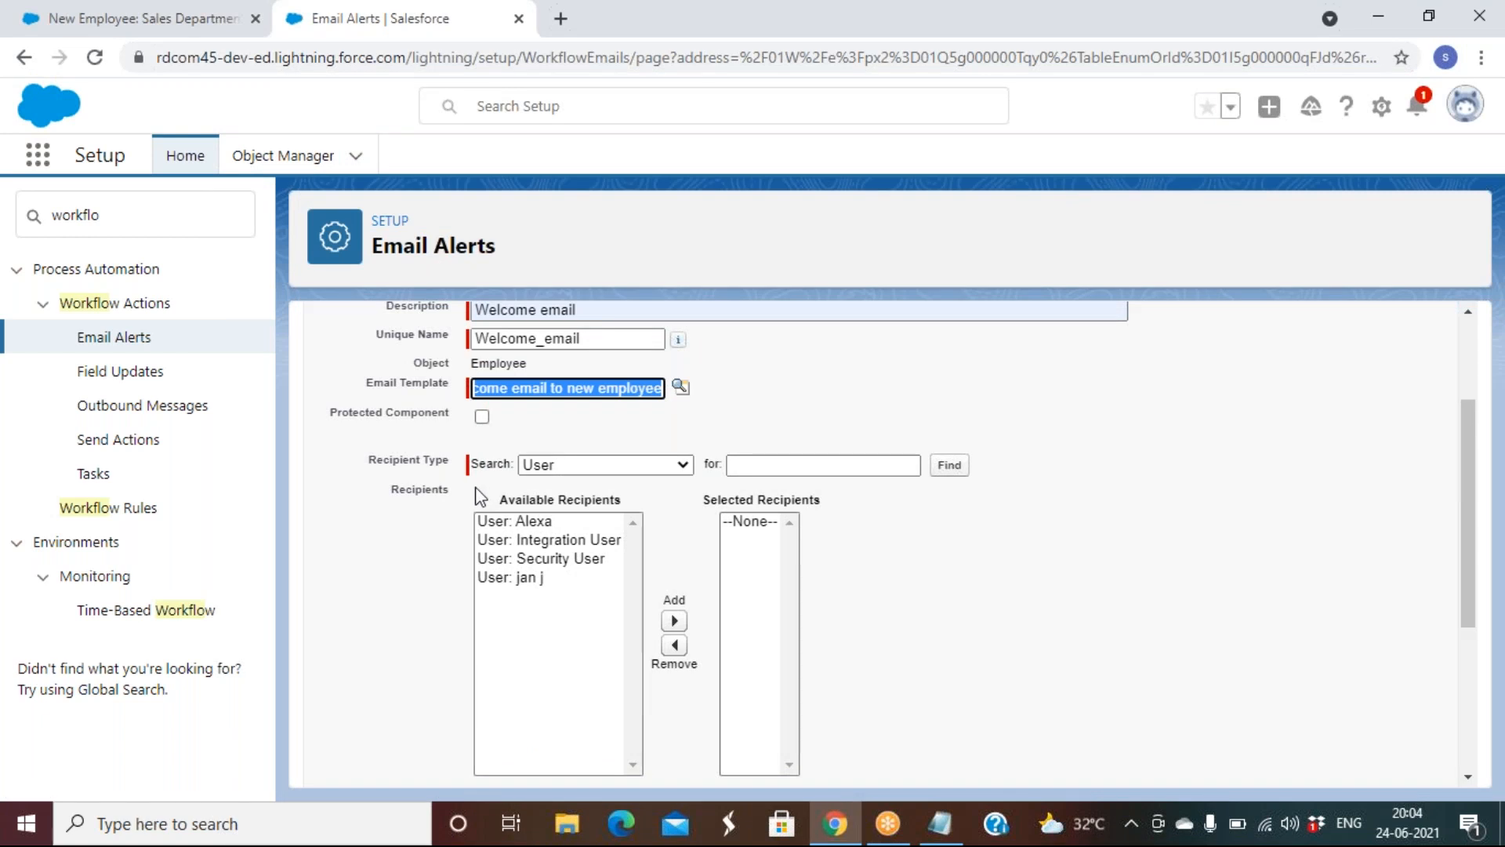
click(636, 467)
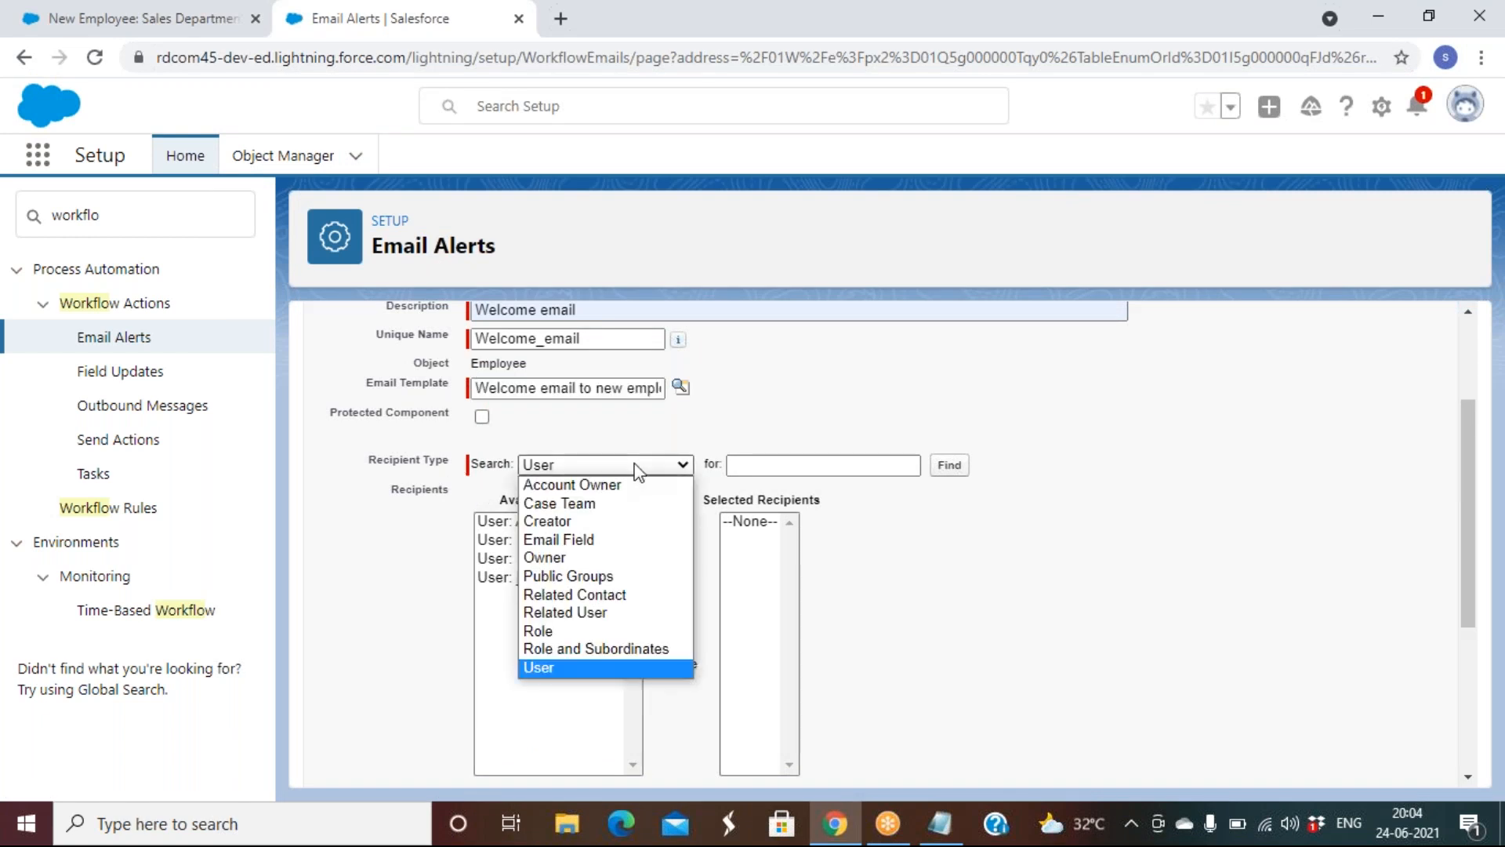
click(602, 533)
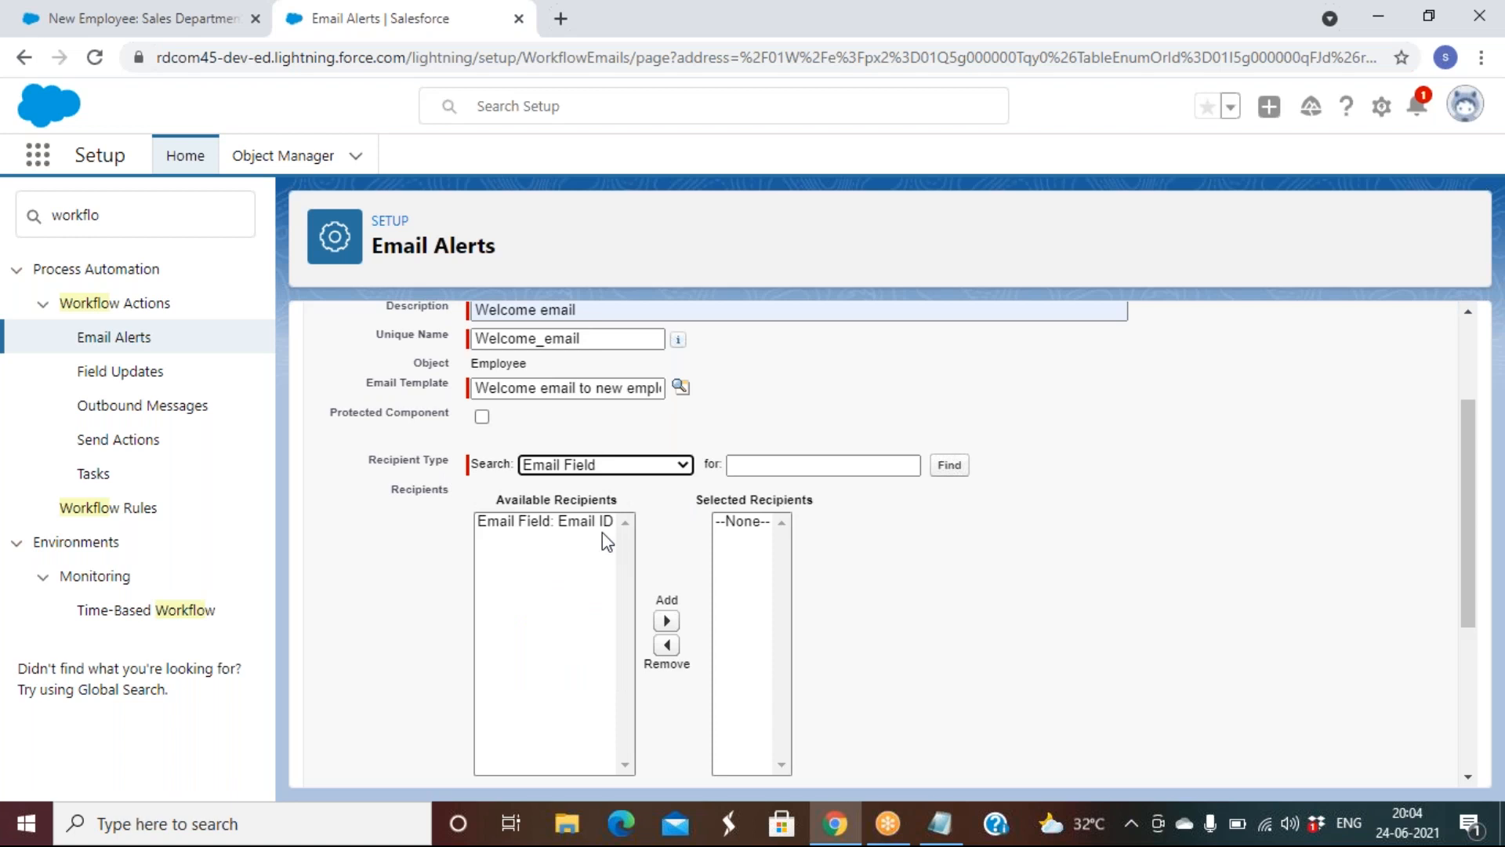
click(583, 536)
click(584, 523)
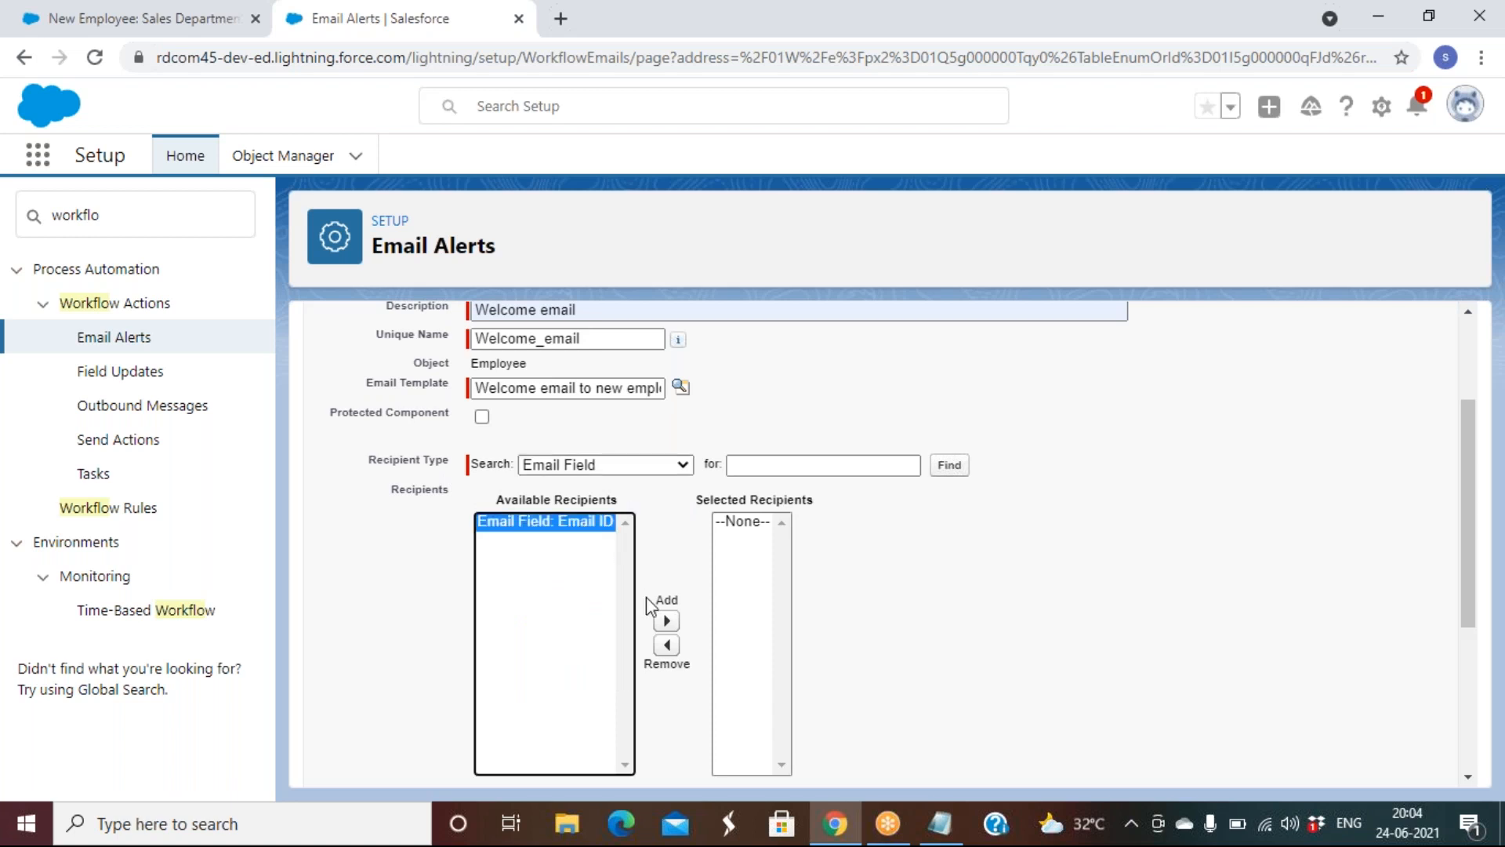
click(667, 621)
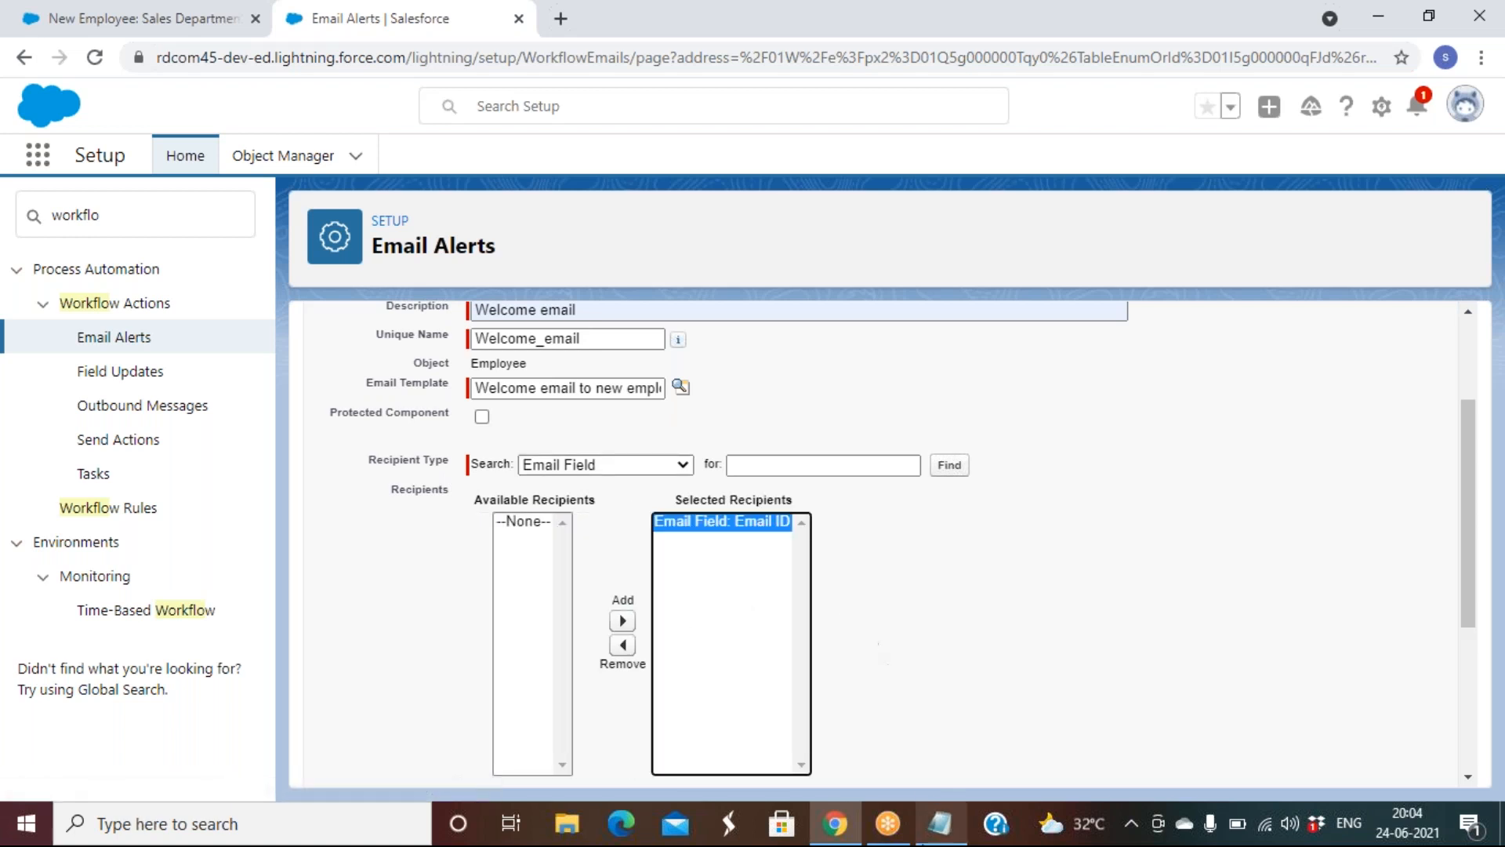
scroll(870, 665, down, 4)
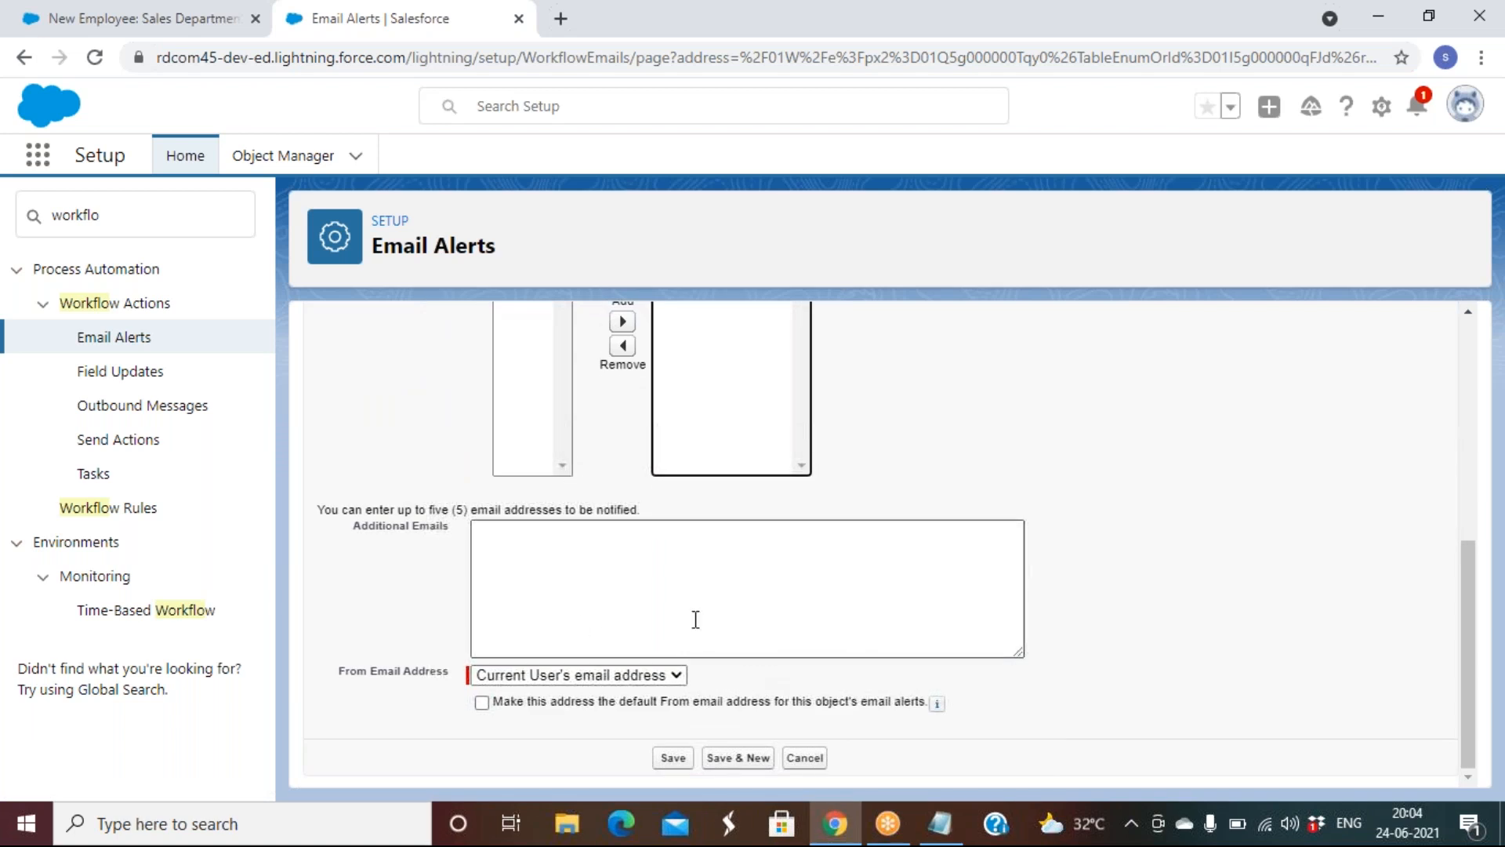
click(671, 760)
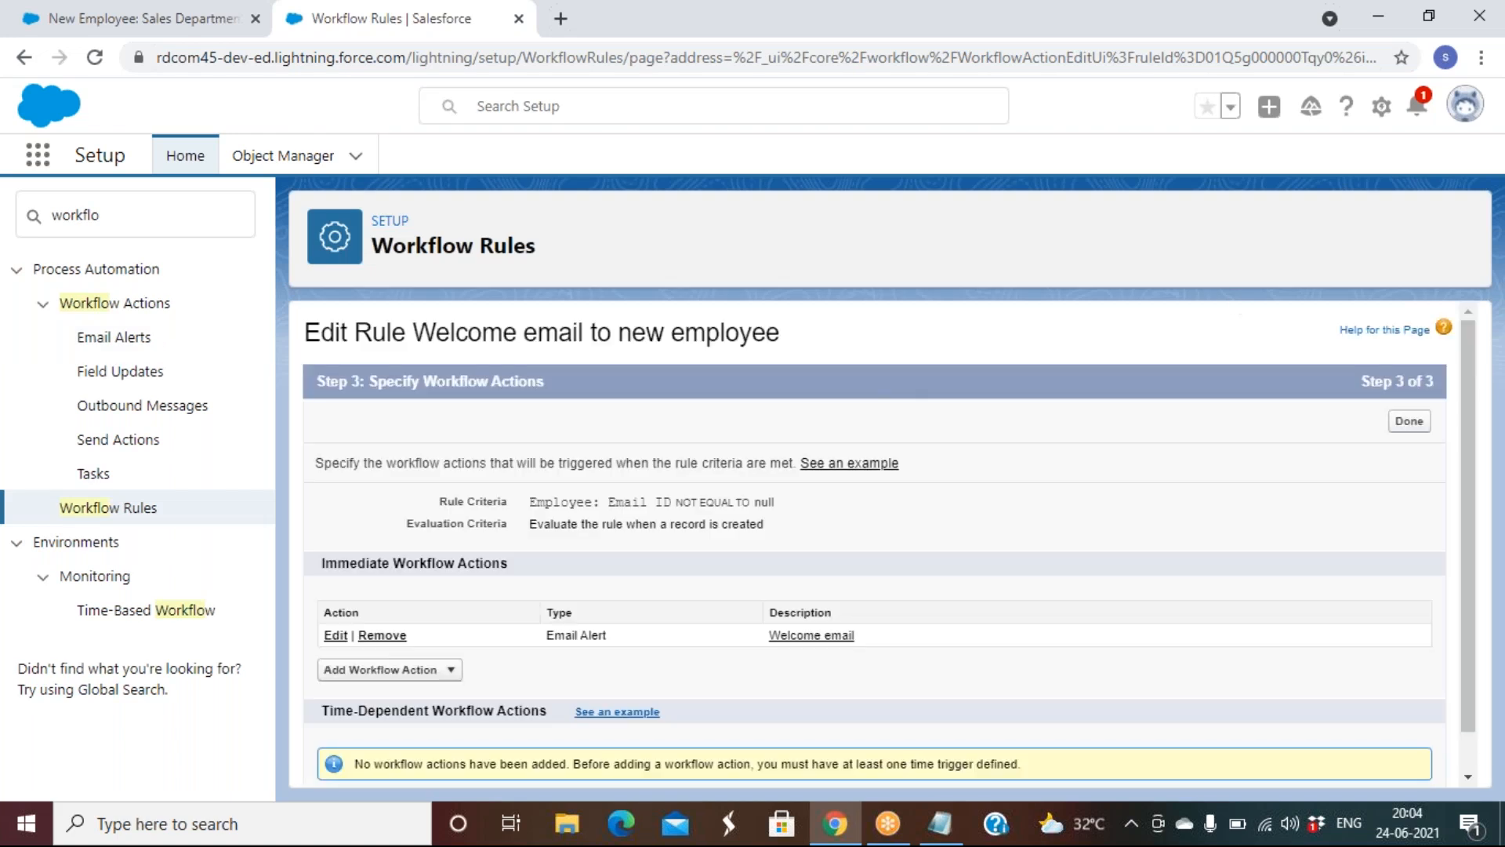
Finish the actions and activate the 'Welcome email to new employee' rule, then go to the New Employee tab
click(1410, 423)
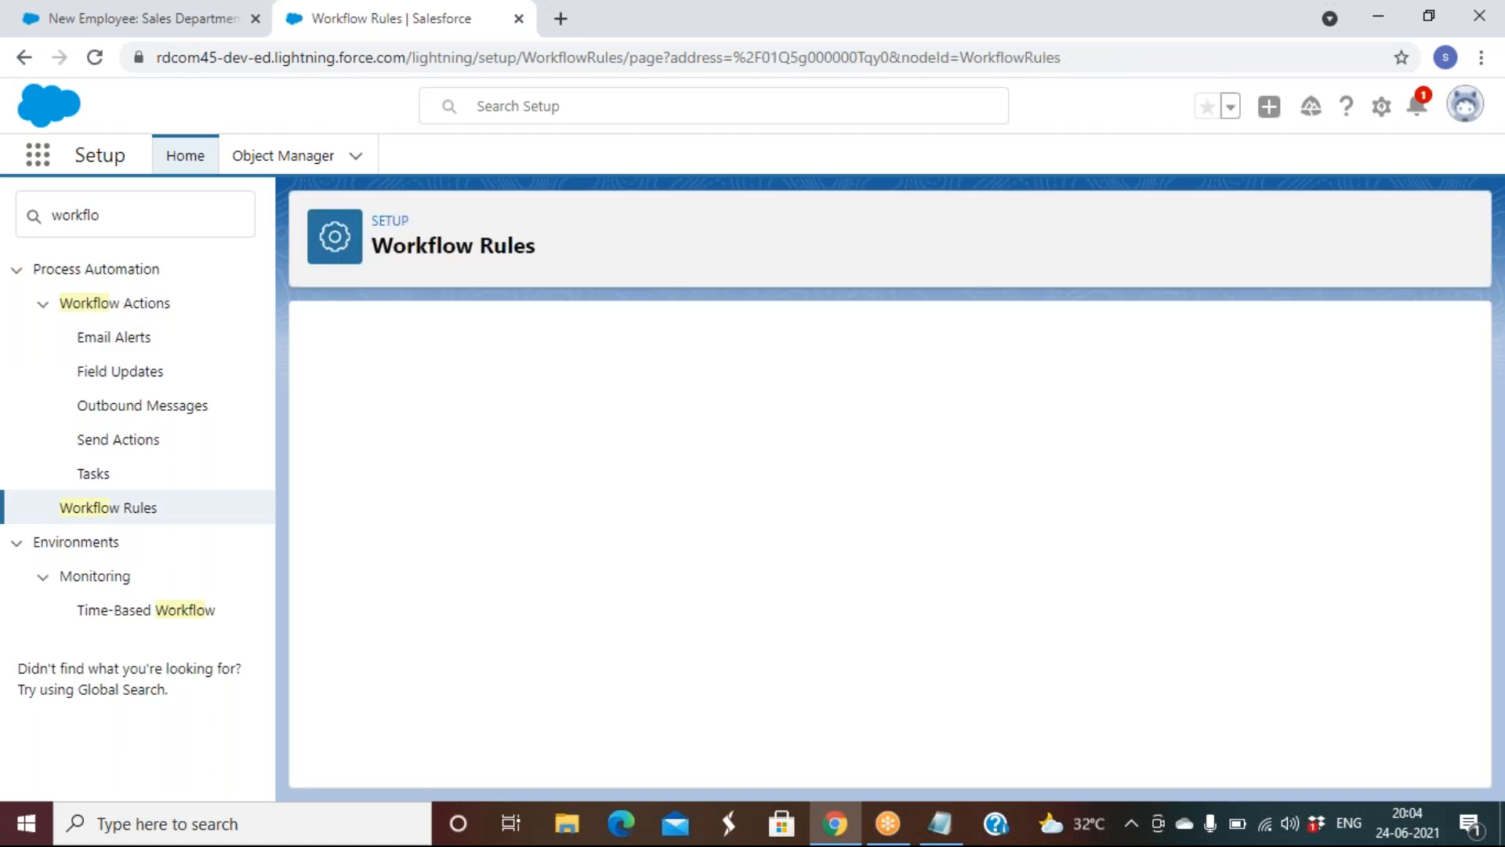
click(836, 439)
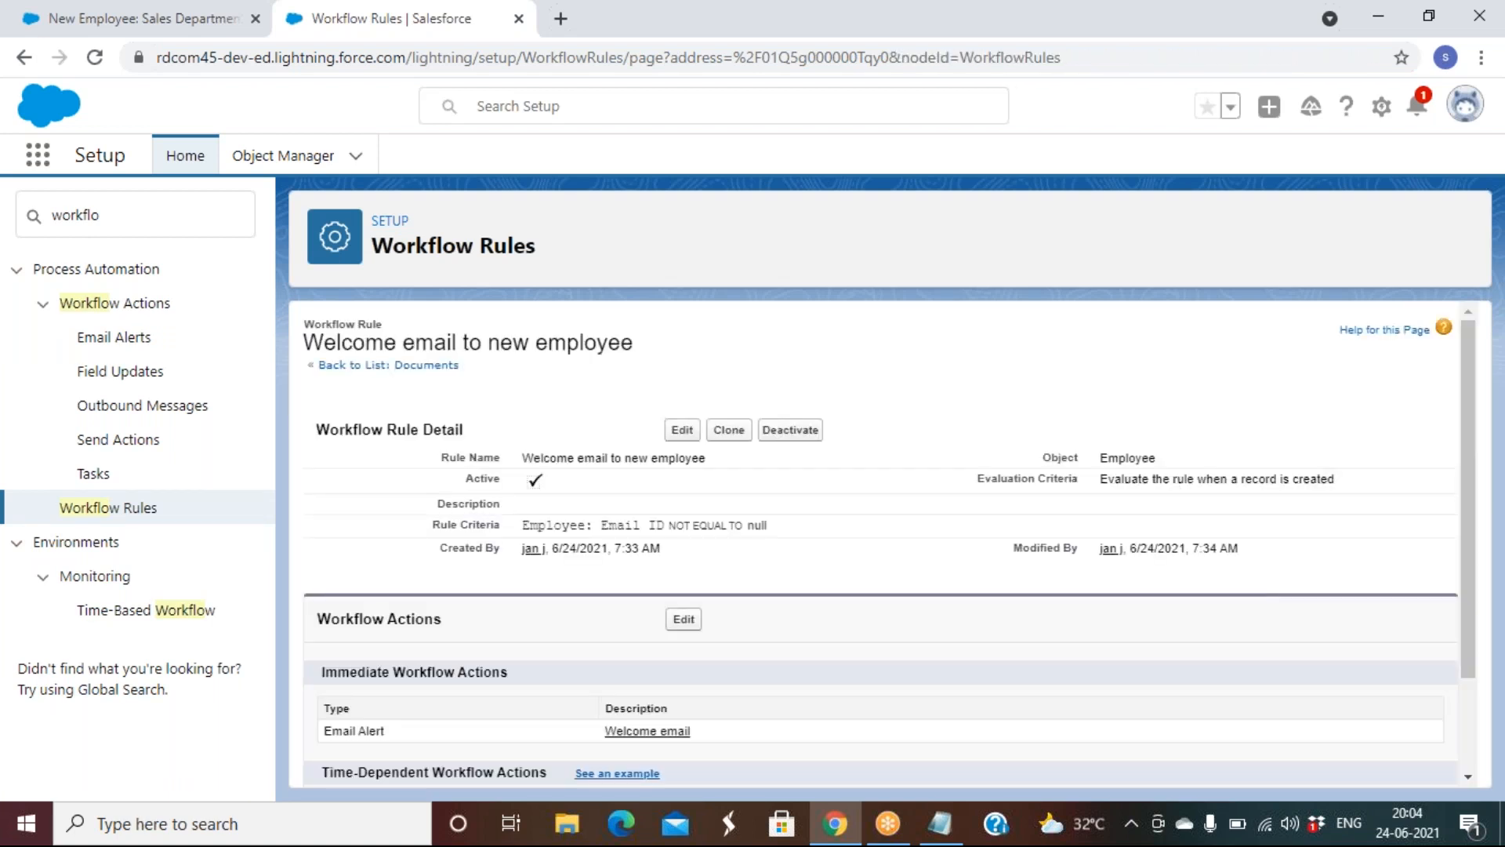
click(158, 18)
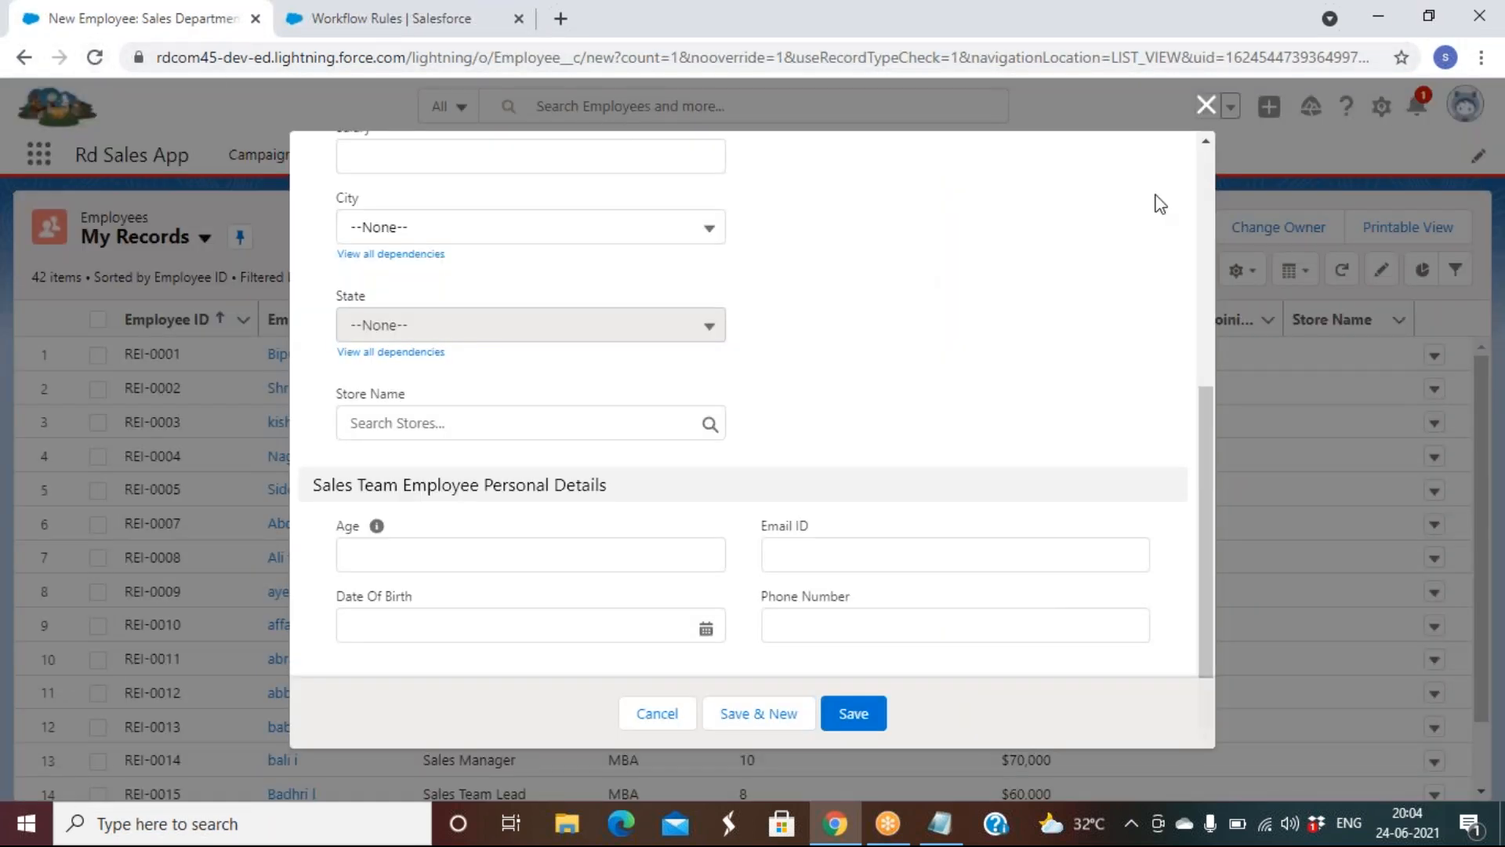
Discard the unfinished New Employee form, reload the Employees list, and begin a new record
click(1206, 106)
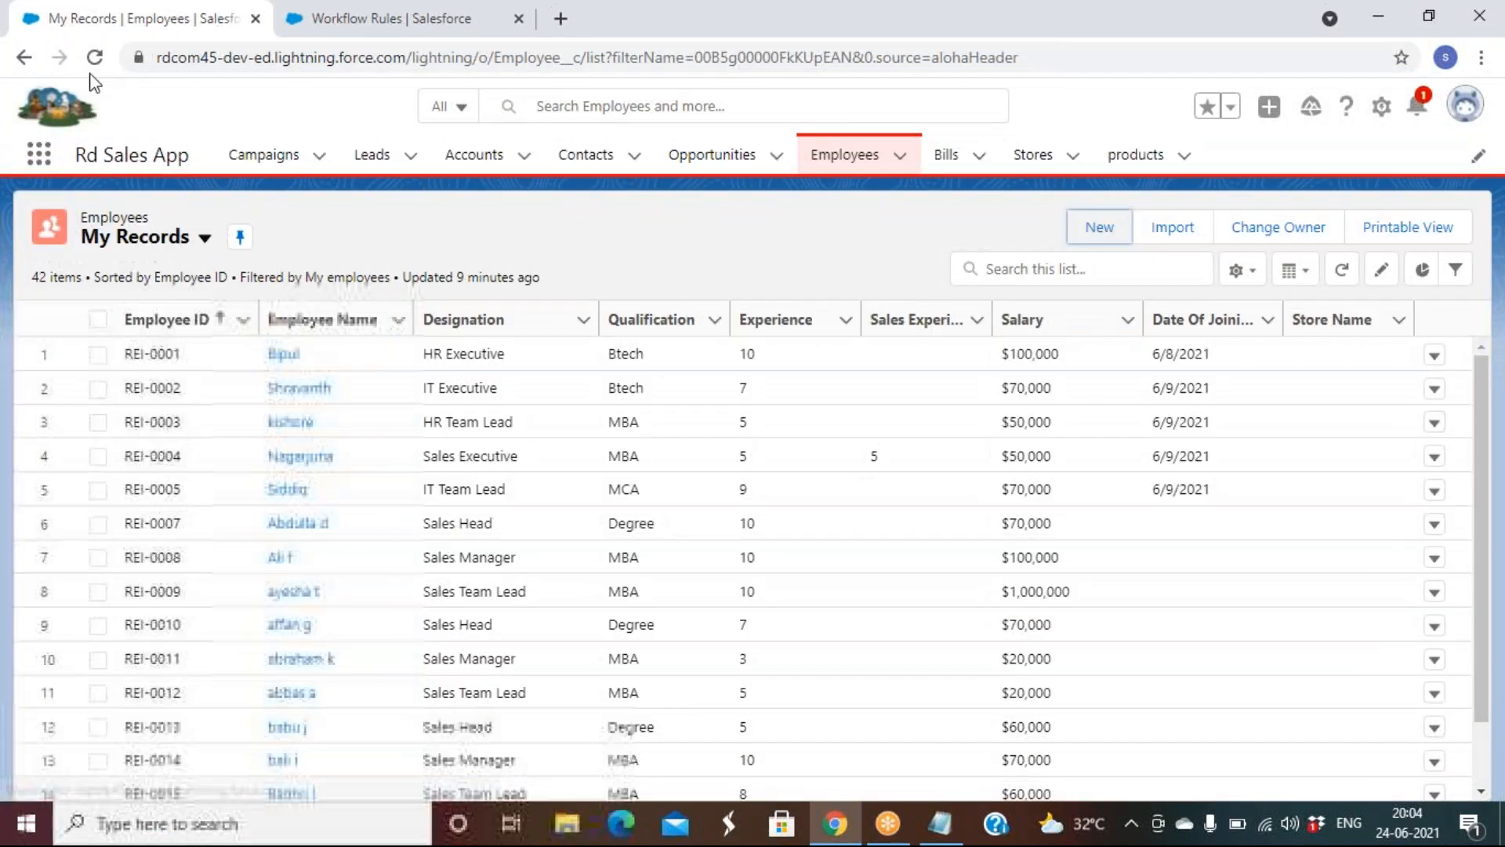
click(102, 62)
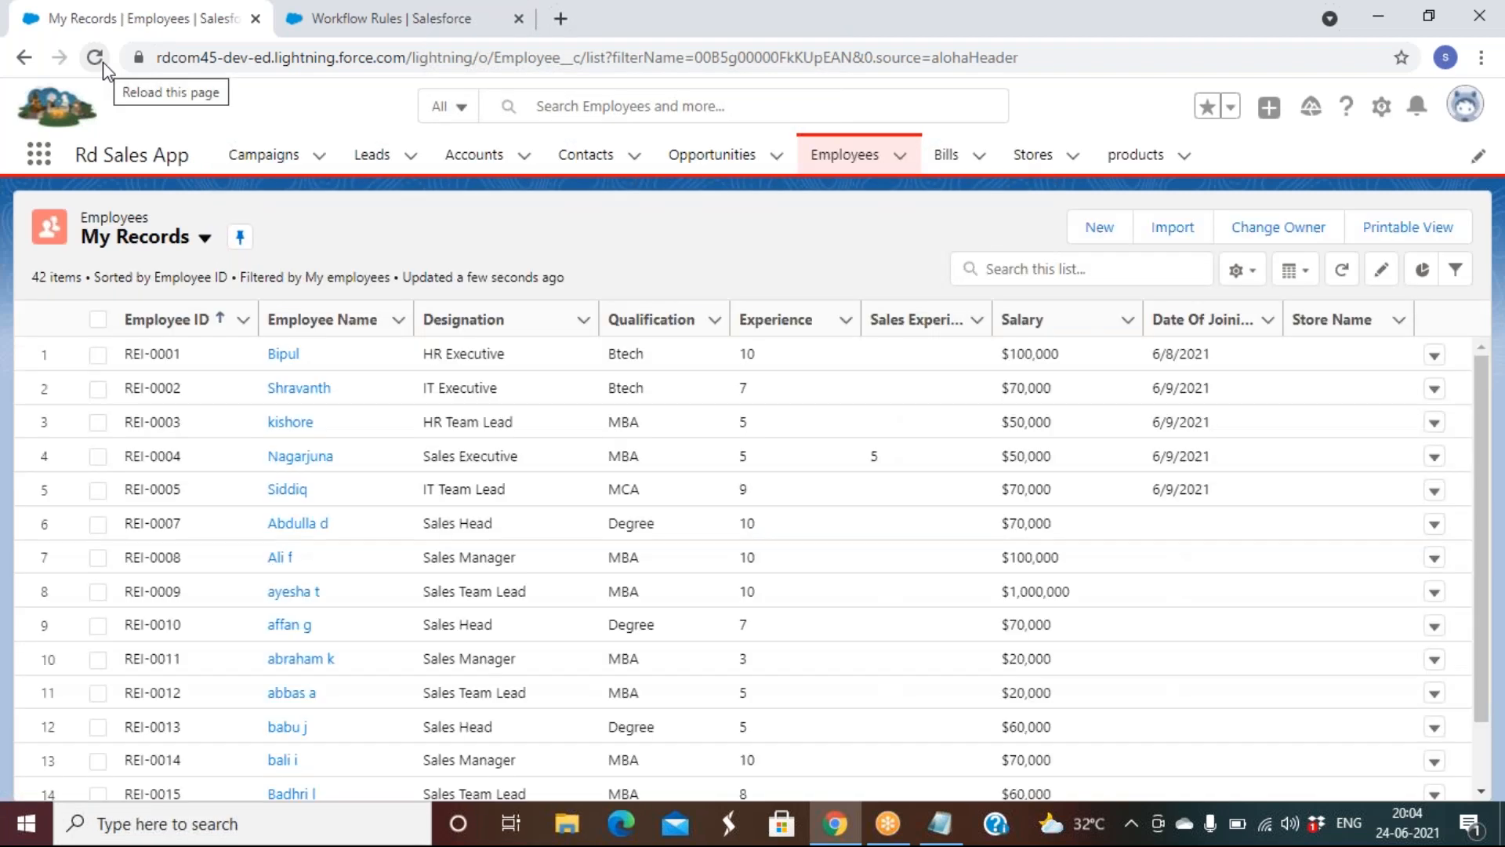
click(1100, 238)
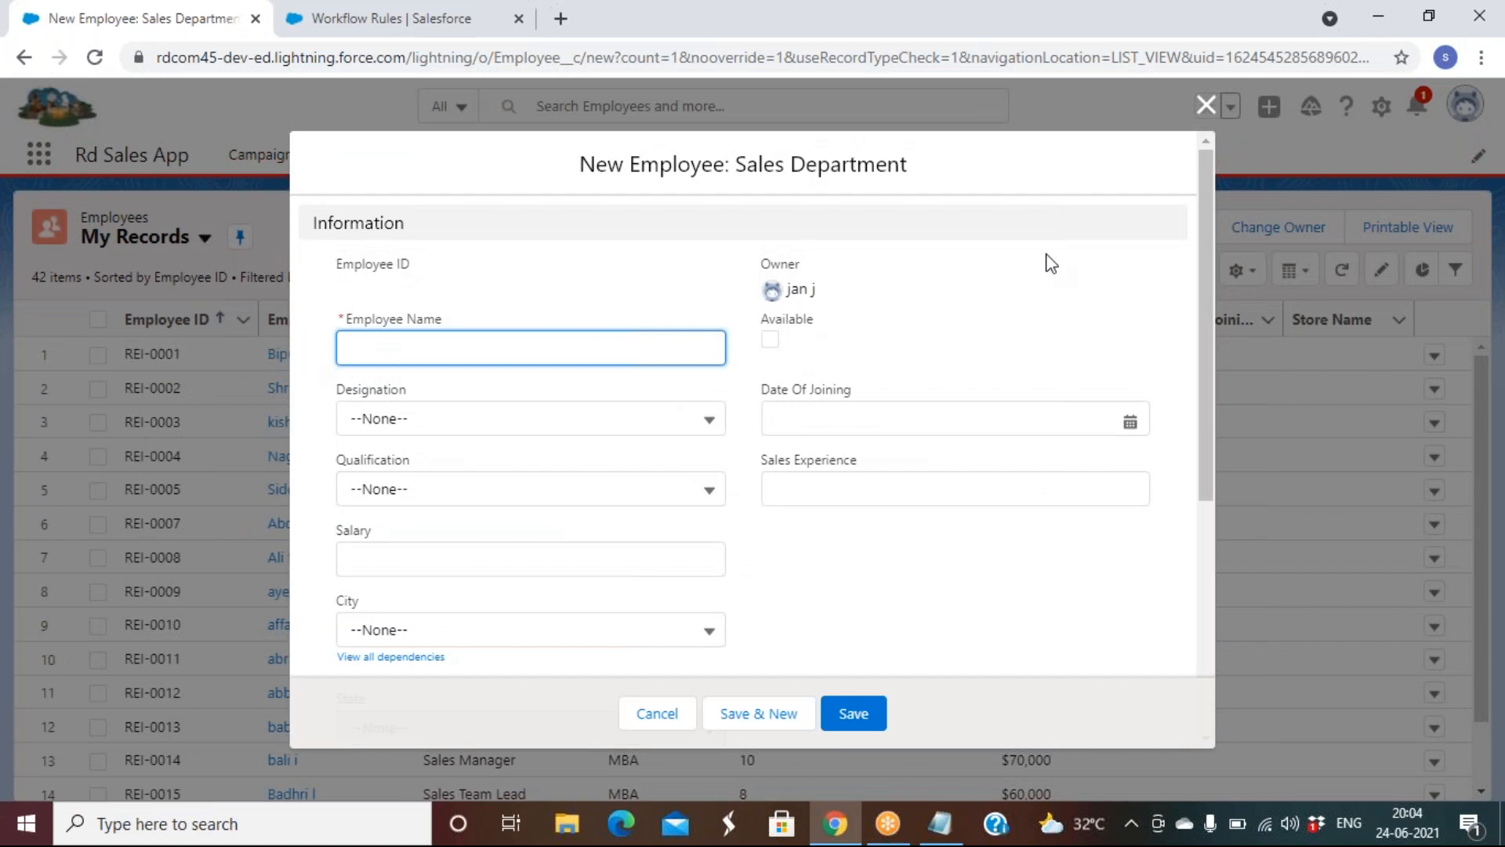
Enter the employee's name, mark Available, joining date 6/24/2021, Sales Manager designation, MBA qualification
click(378, 358)
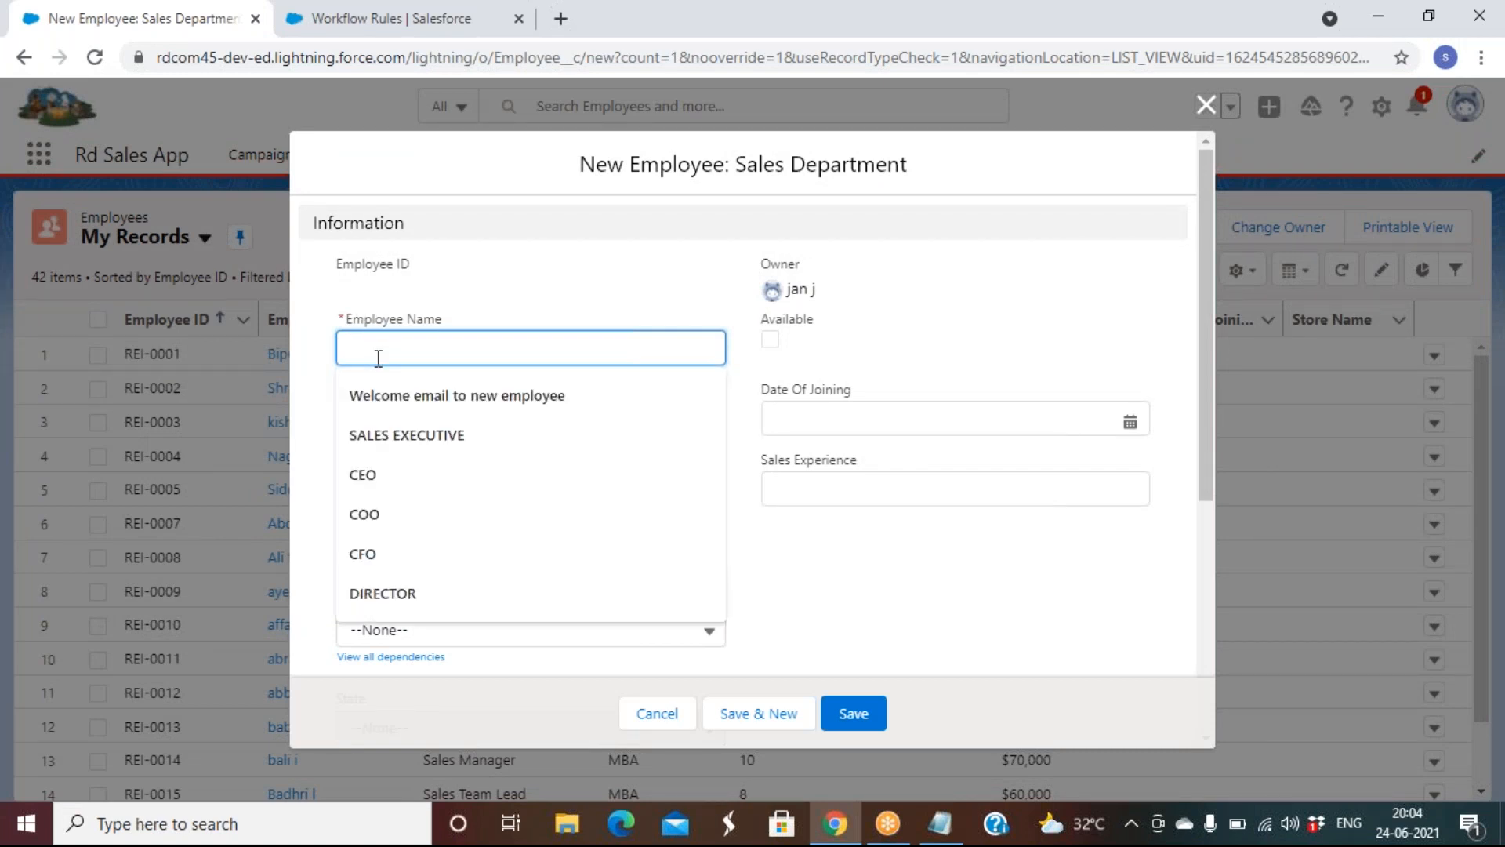
text(Shaik)
key(Tab)
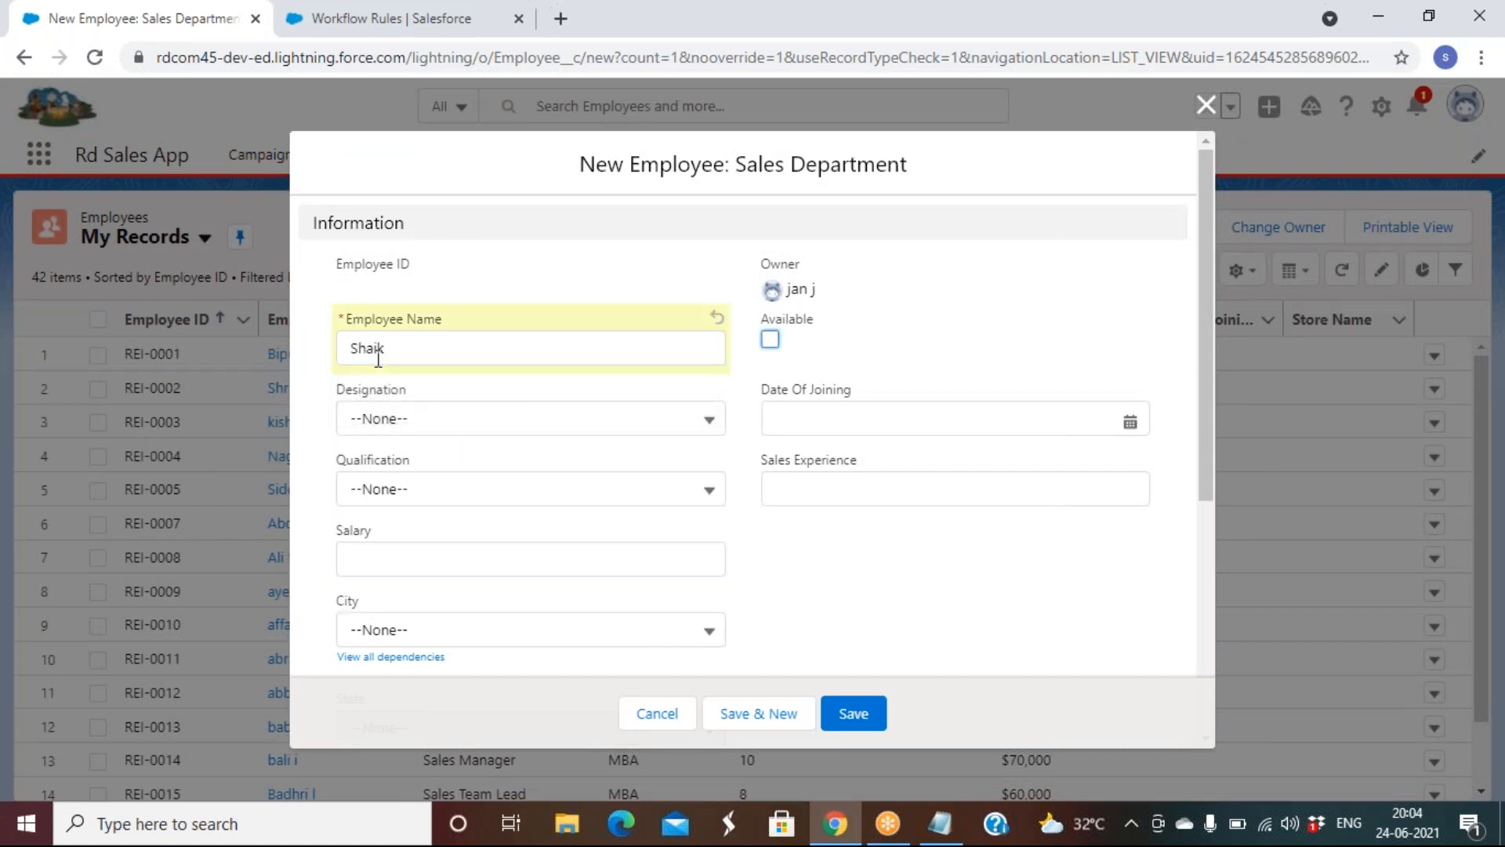
click(769, 340)
click(816, 419)
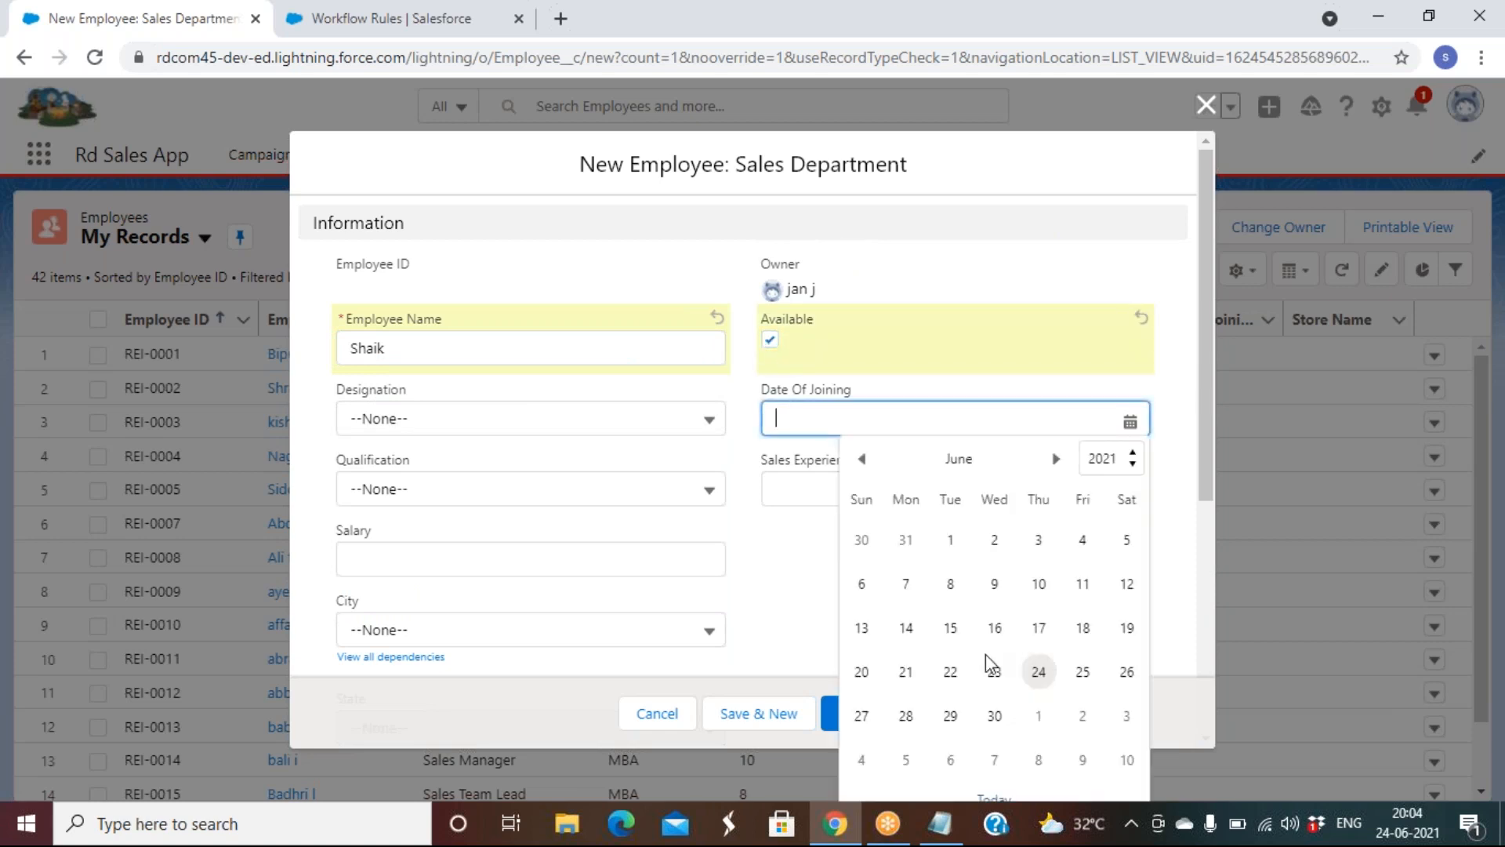
click(1040, 674)
click(396, 409)
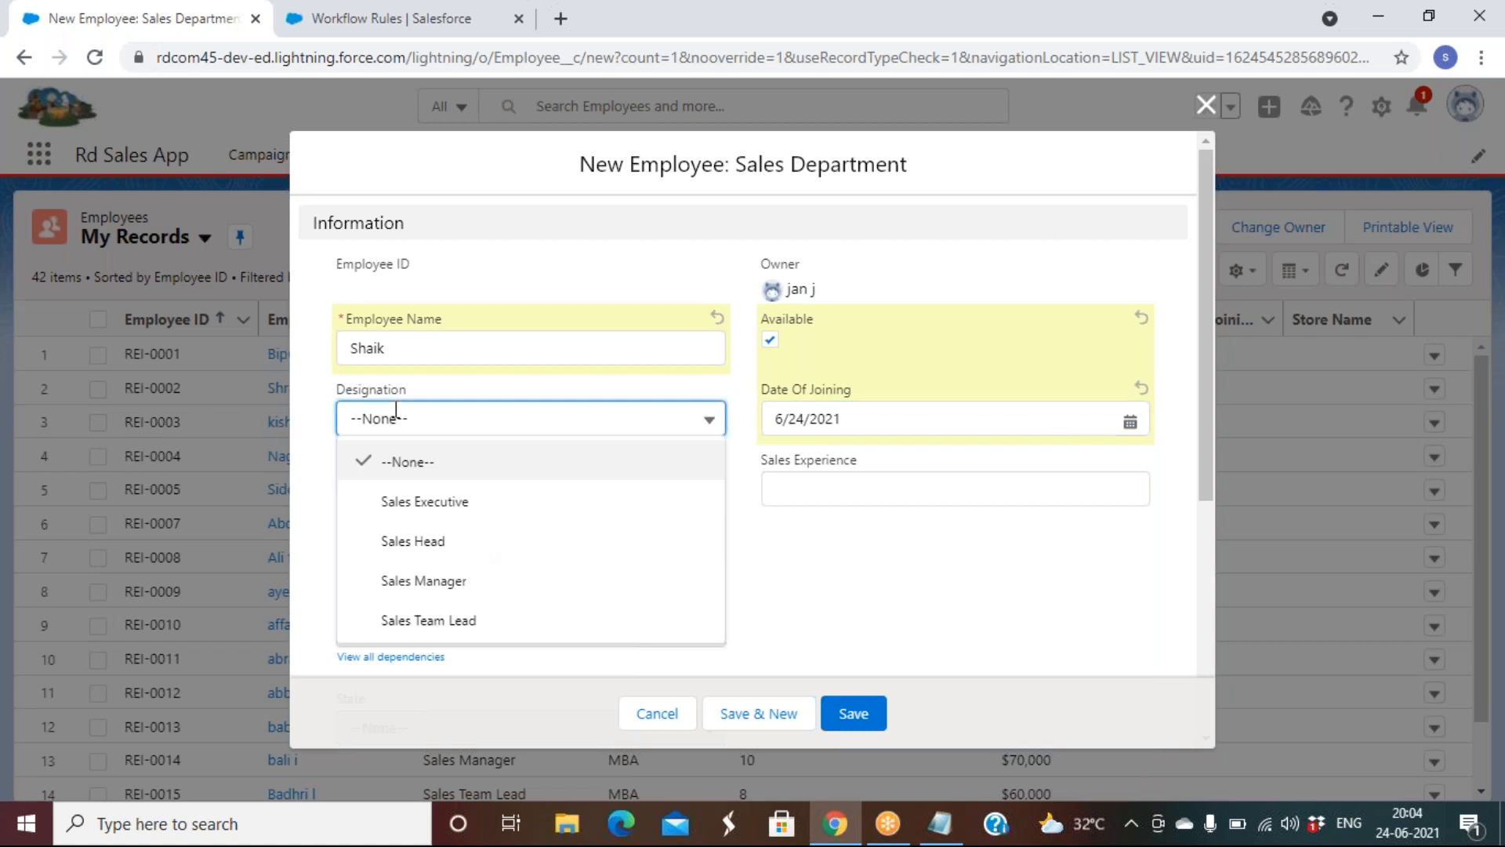
click(436, 584)
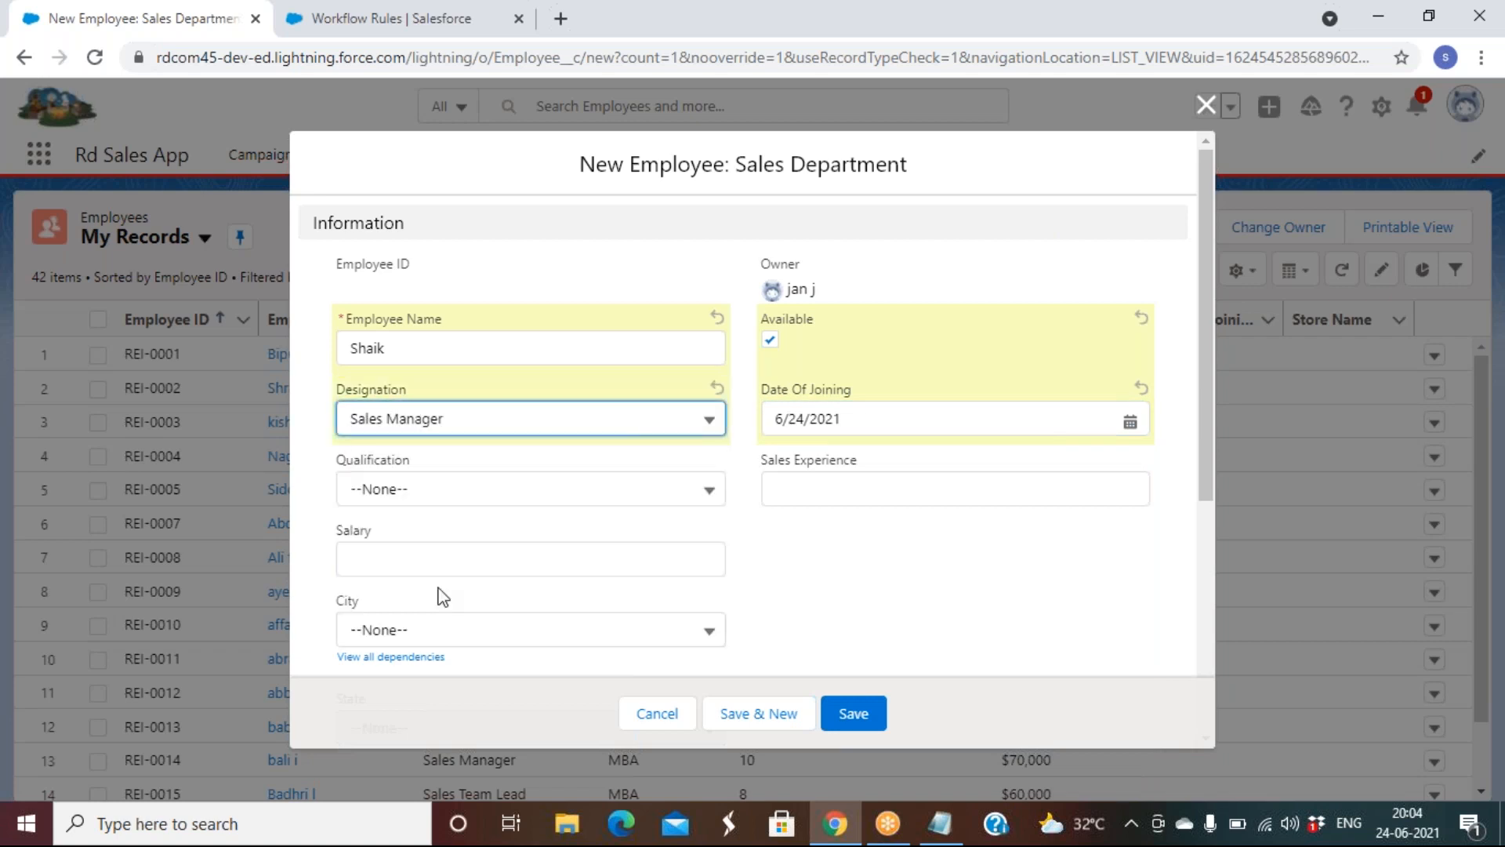
click(396, 488)
click(397, 619)
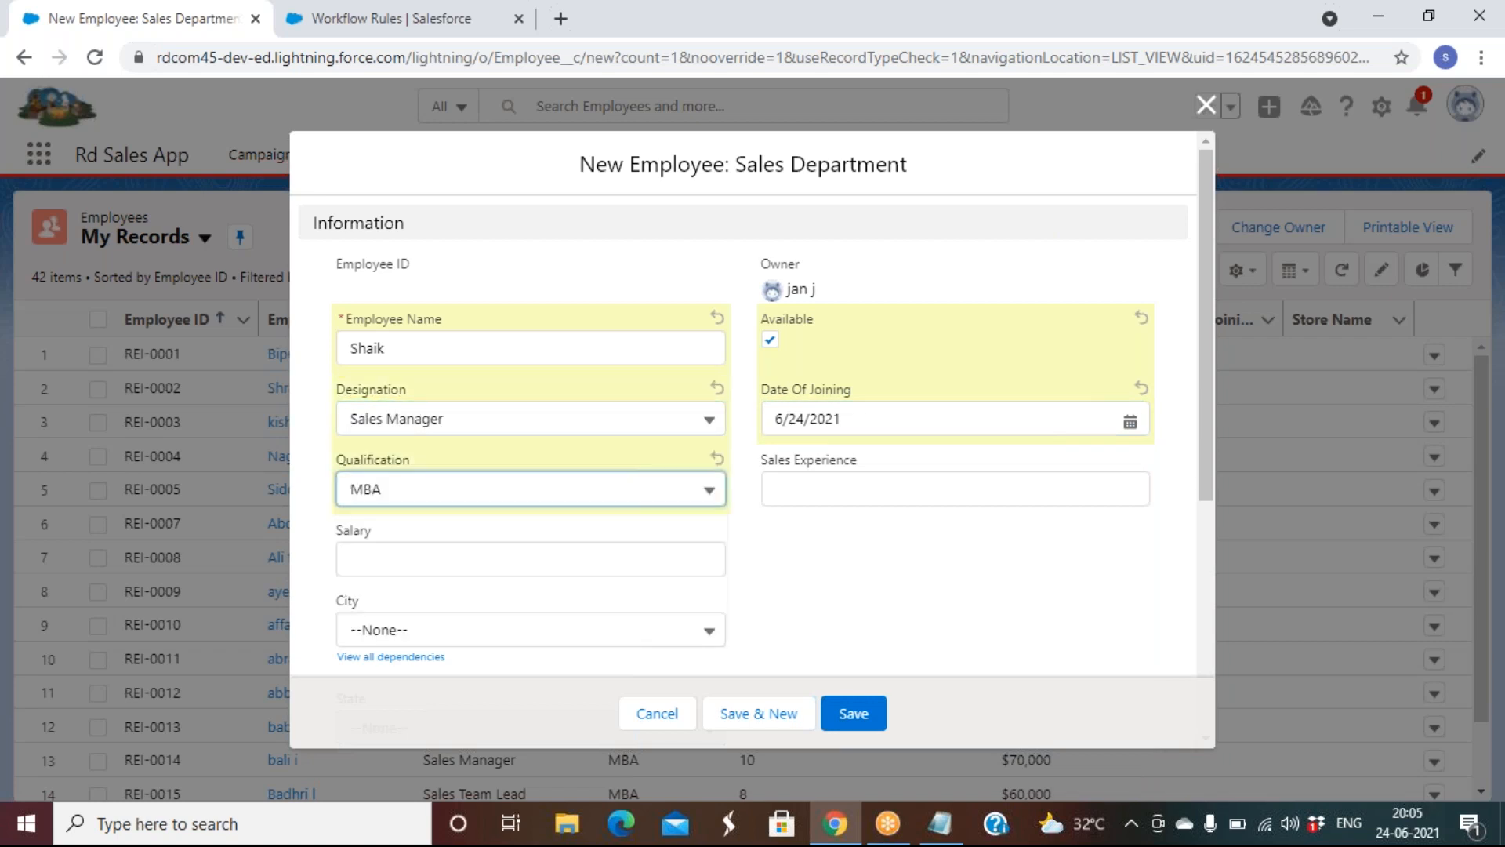
Add the $100,000 salary, store GNT and the employee's e-mail address, then save the record
click(384, 545)
text(100000)
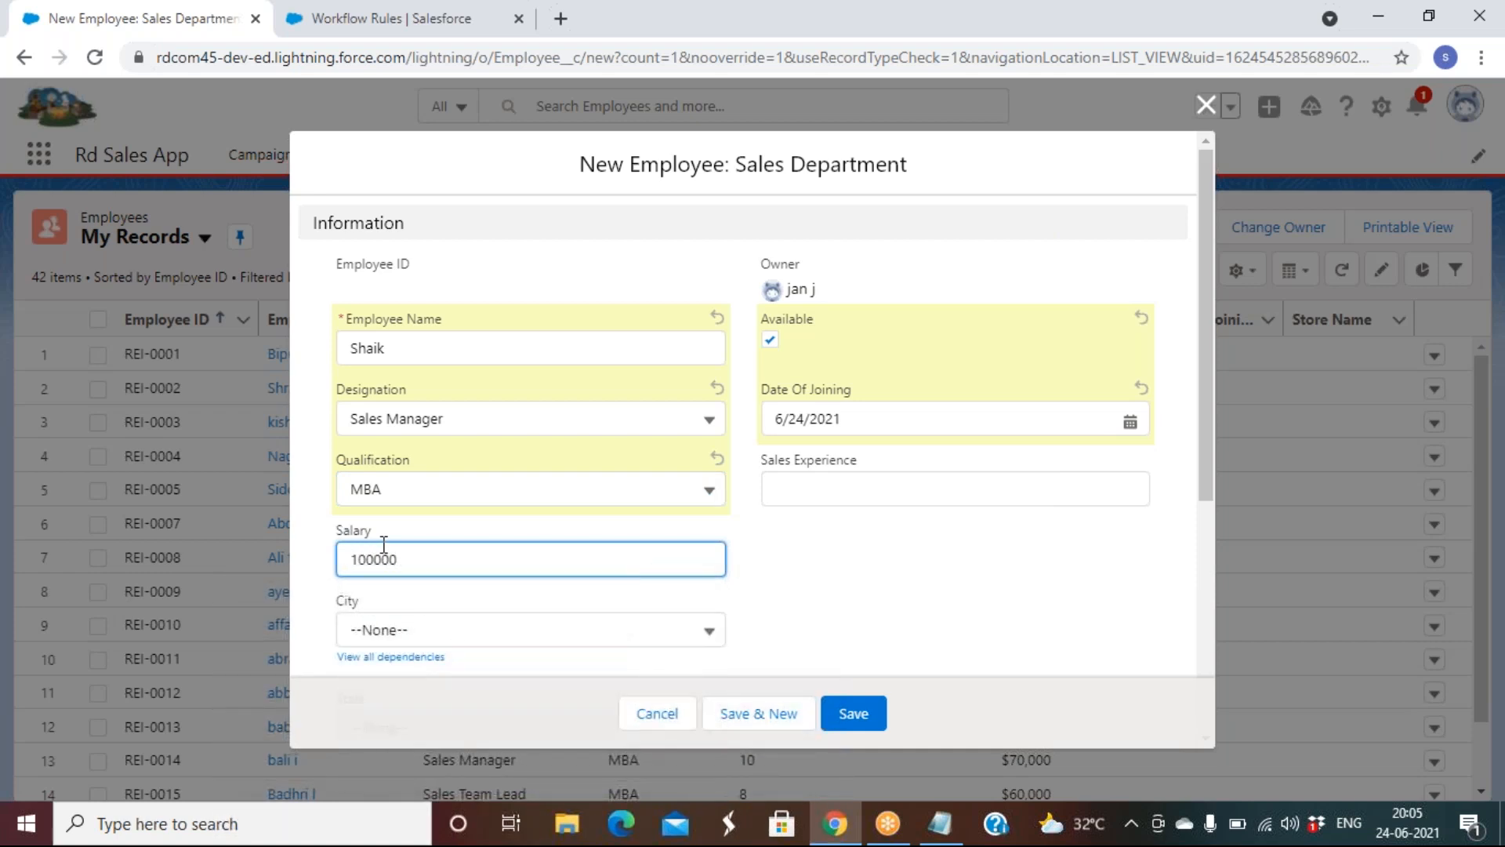
scroll(783, 605, down, 3)
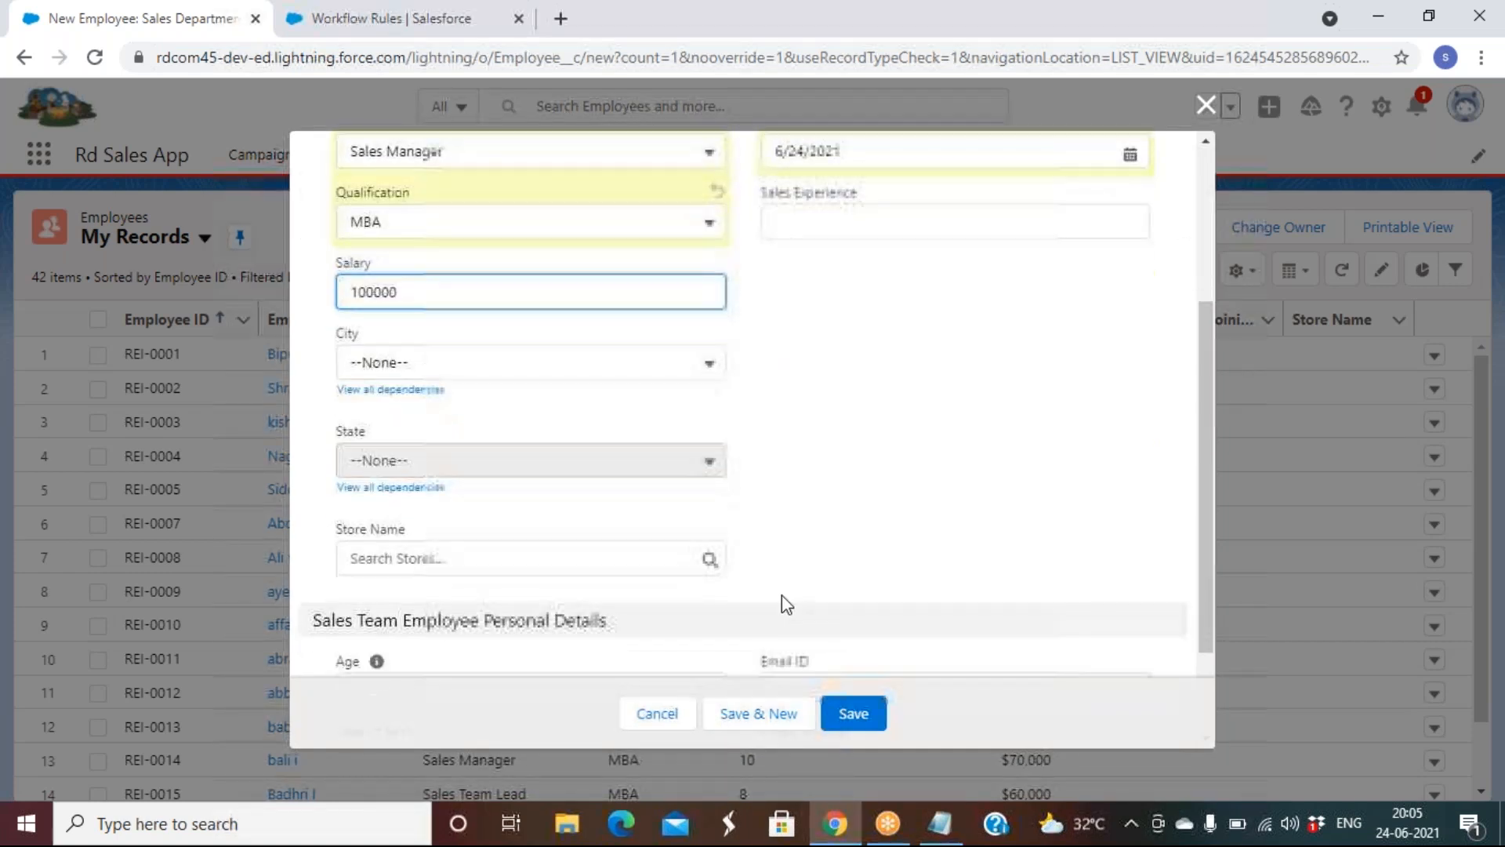
click(532, 558)
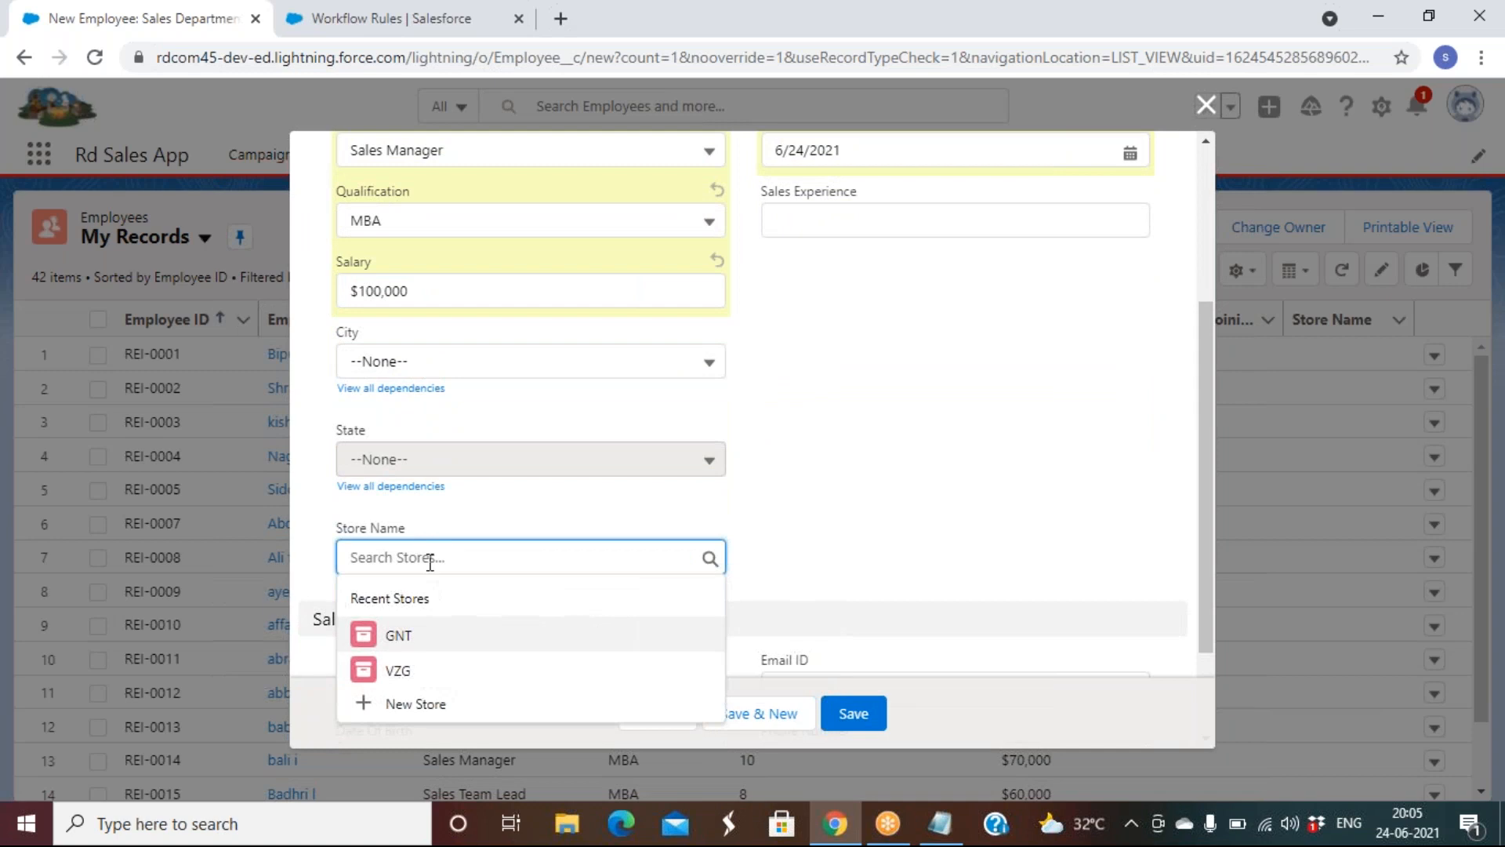
click(409, 631)
scroll(792, 474, down, 2)
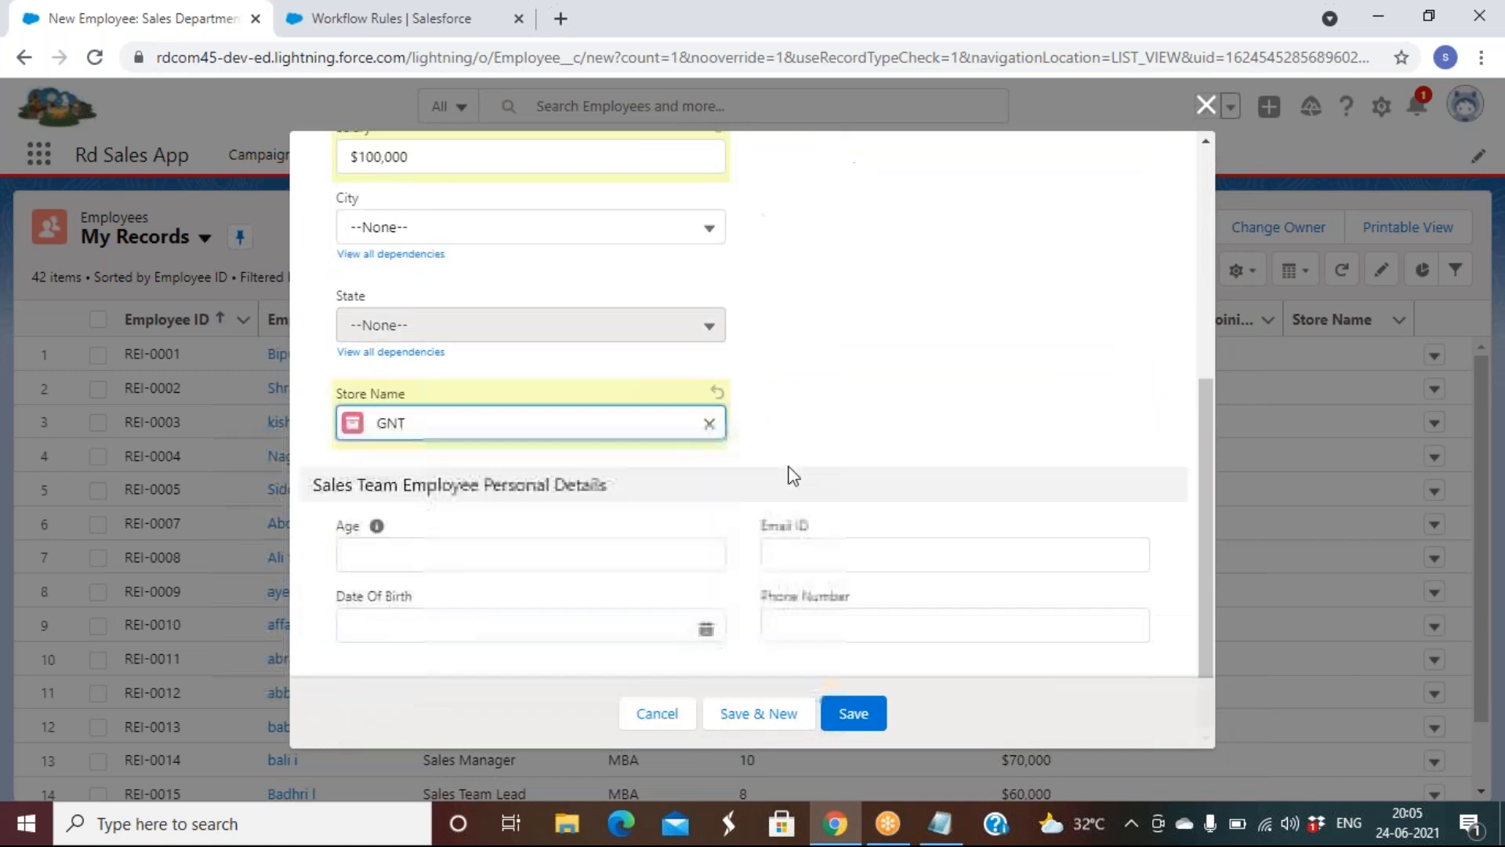
click(793, 548)
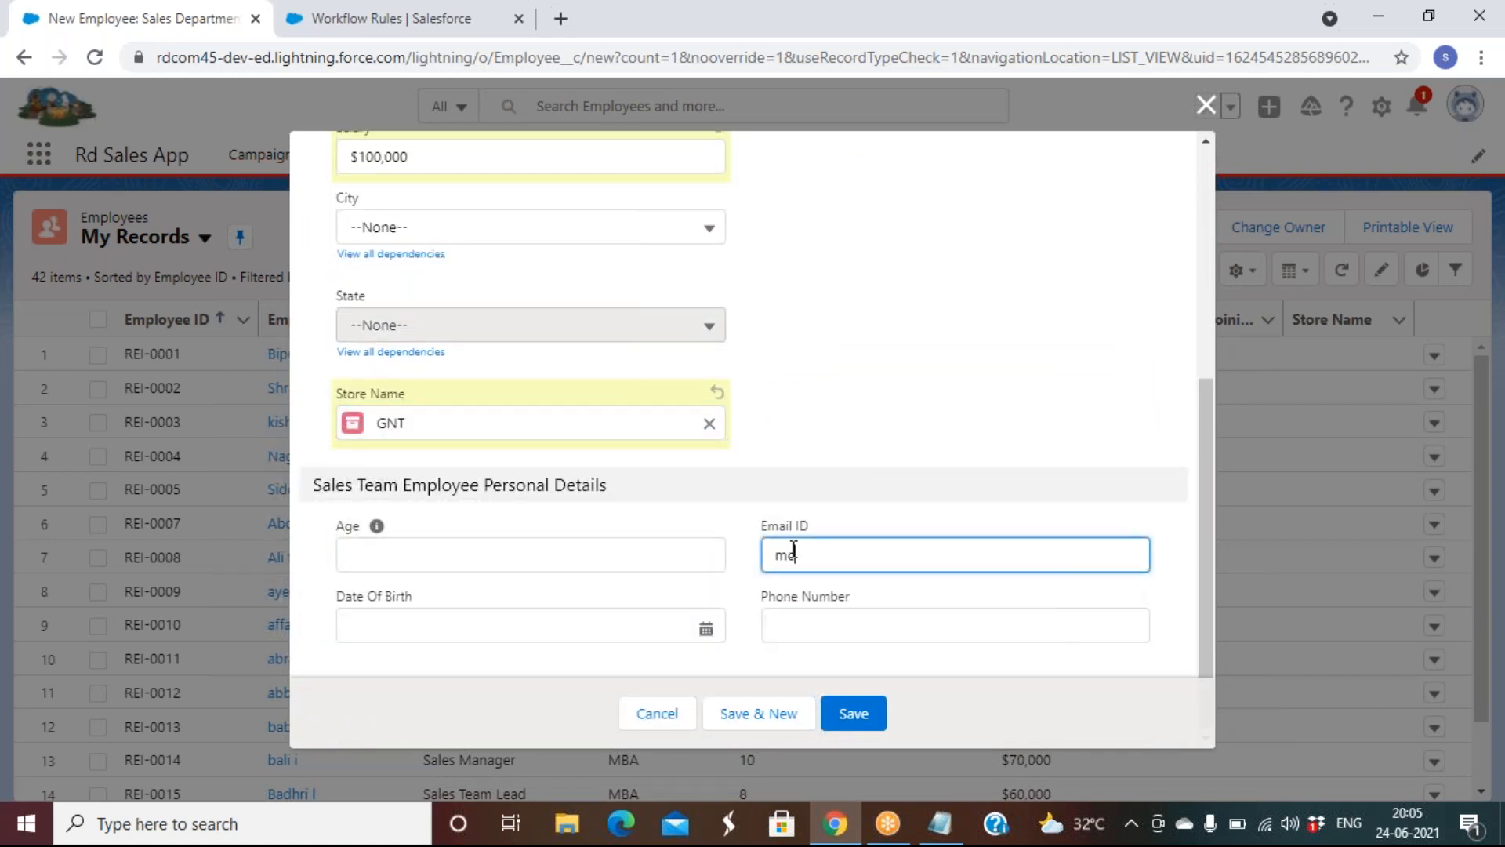
click(846, 552)
key(BackSpace)
key(BackSpace)
key(BackSpace)
text(ani)
click(853, 714)
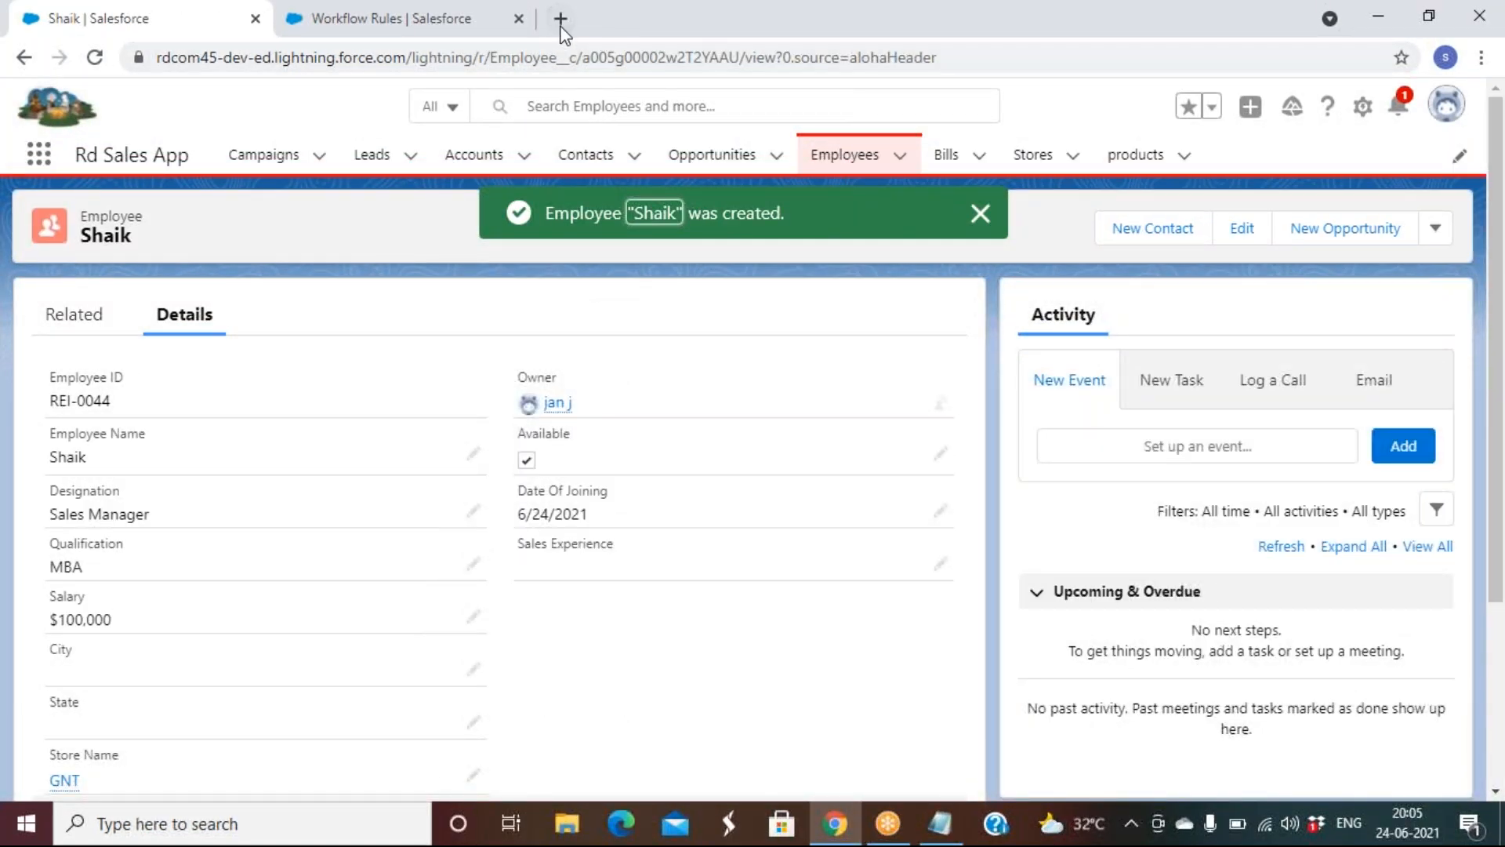
Open a new Chrome tab and load the Gmail inbox from the address-bar suggestion
click(561, 18)
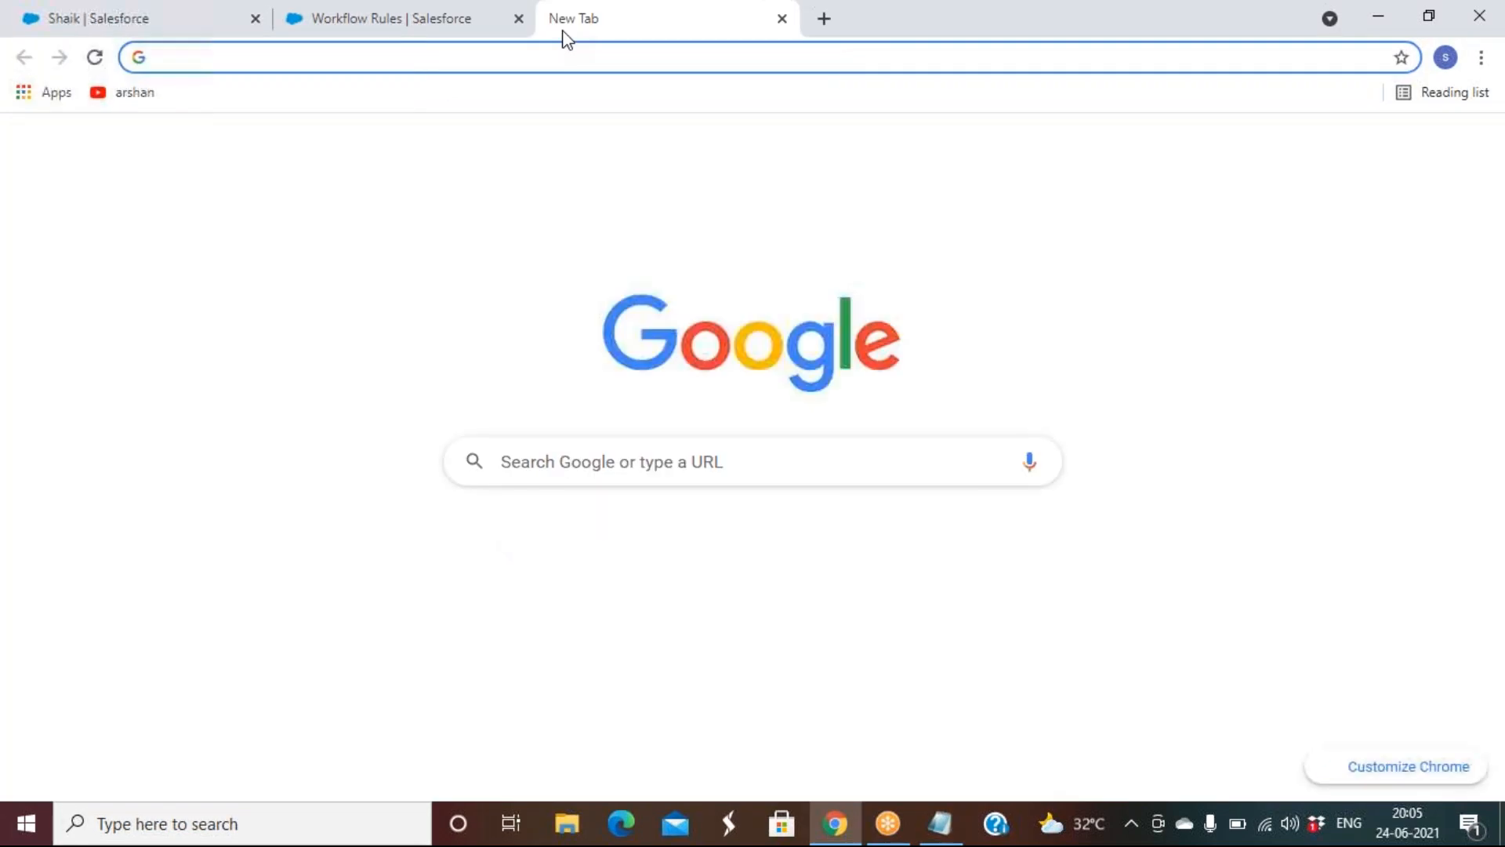
text(mc)
key(BackSpace)
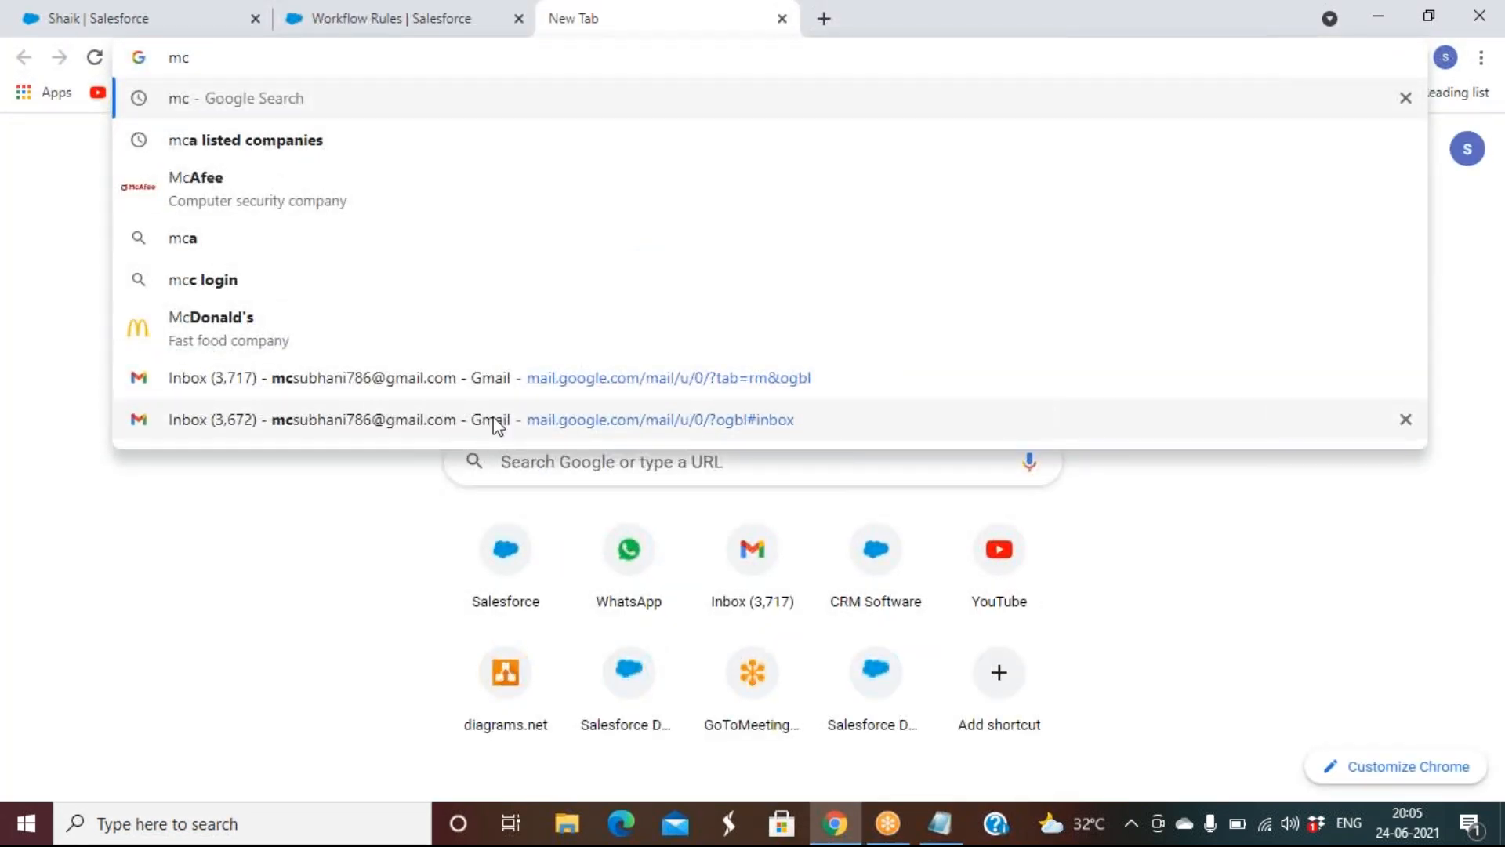
click(516, 381)
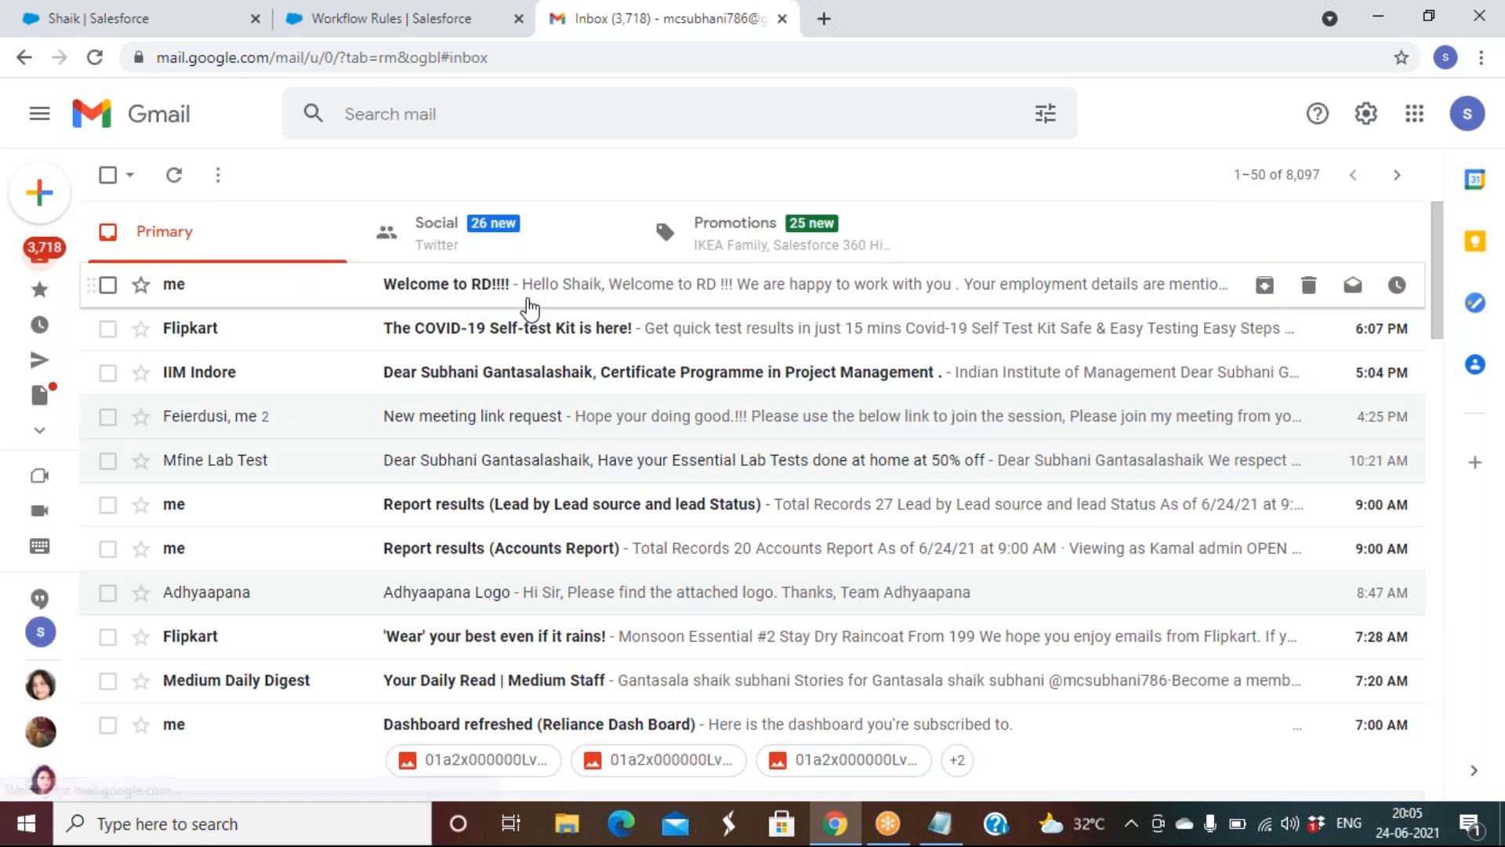
Open the 'Welcome to RD!!!!' email, mark it as looking safe, and scroll to the REI-0044 details
click(530, 309)
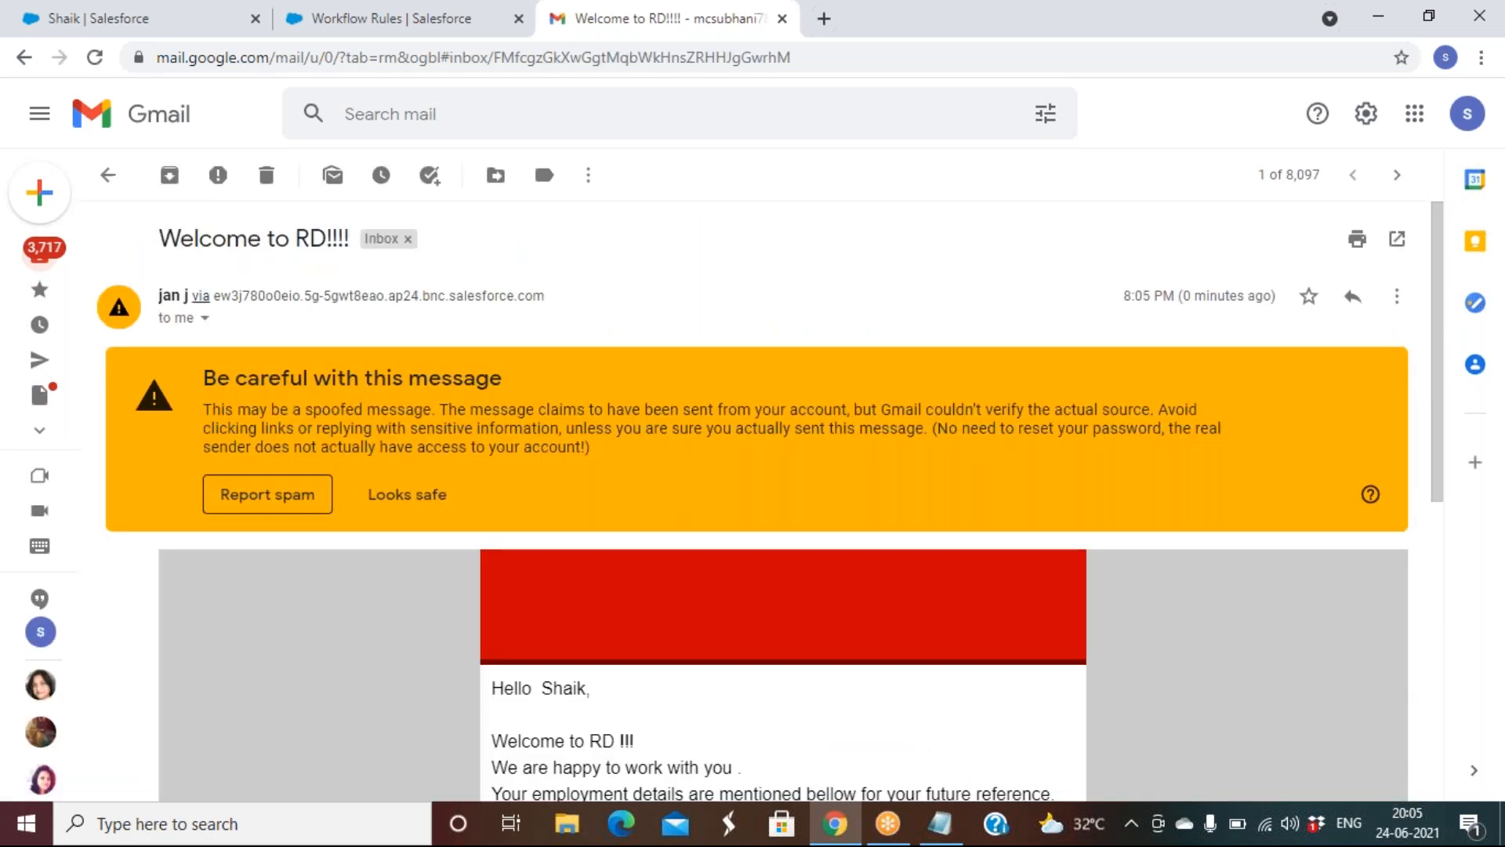
click(410, 509)
scroll(410, 510, down, 3)
scroll(783, 502, up, 3)
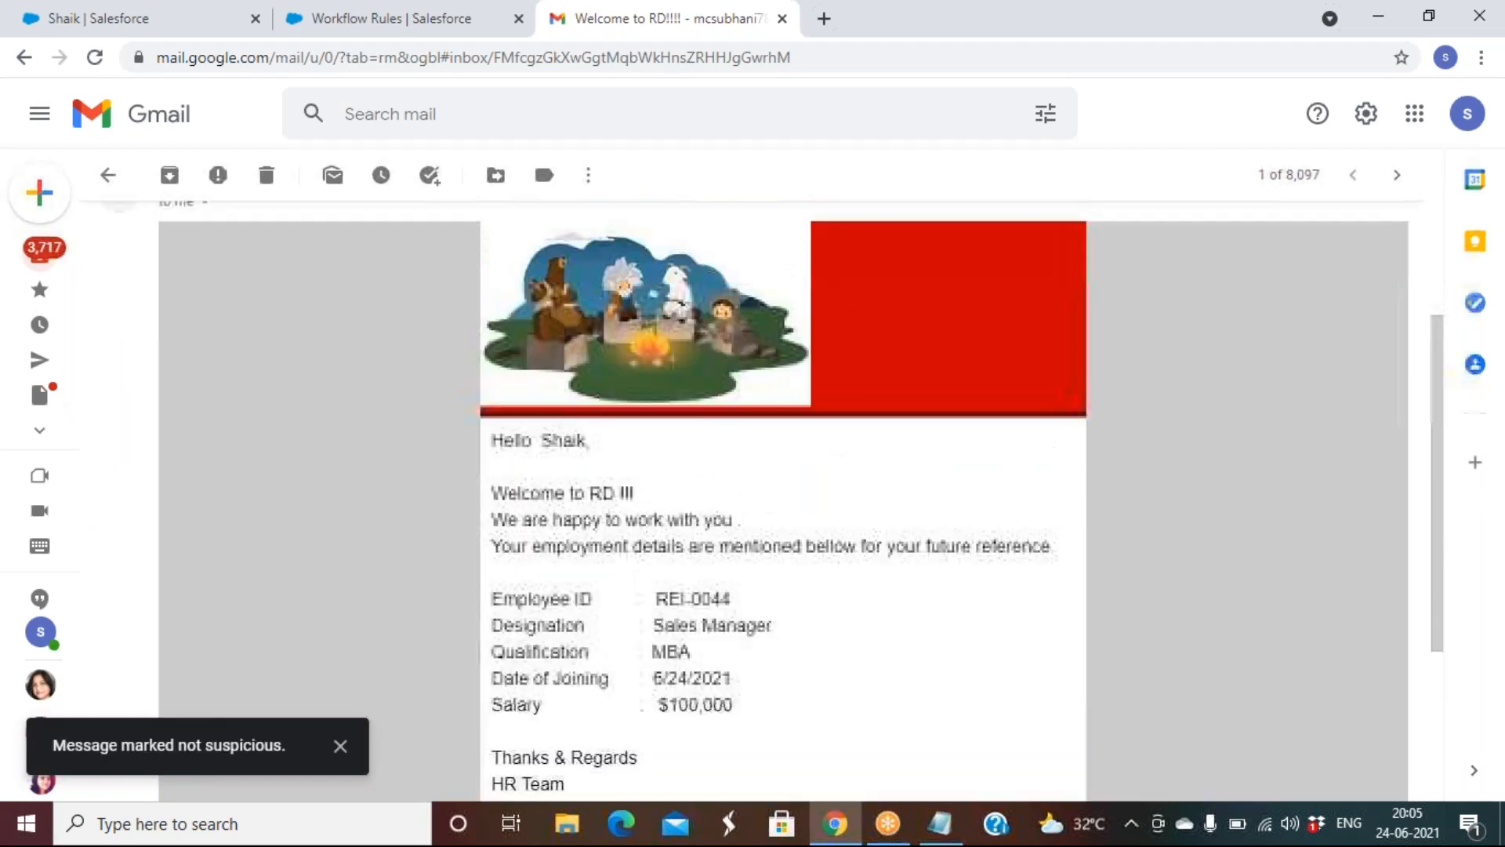
scroll(784, 501, down, 3)
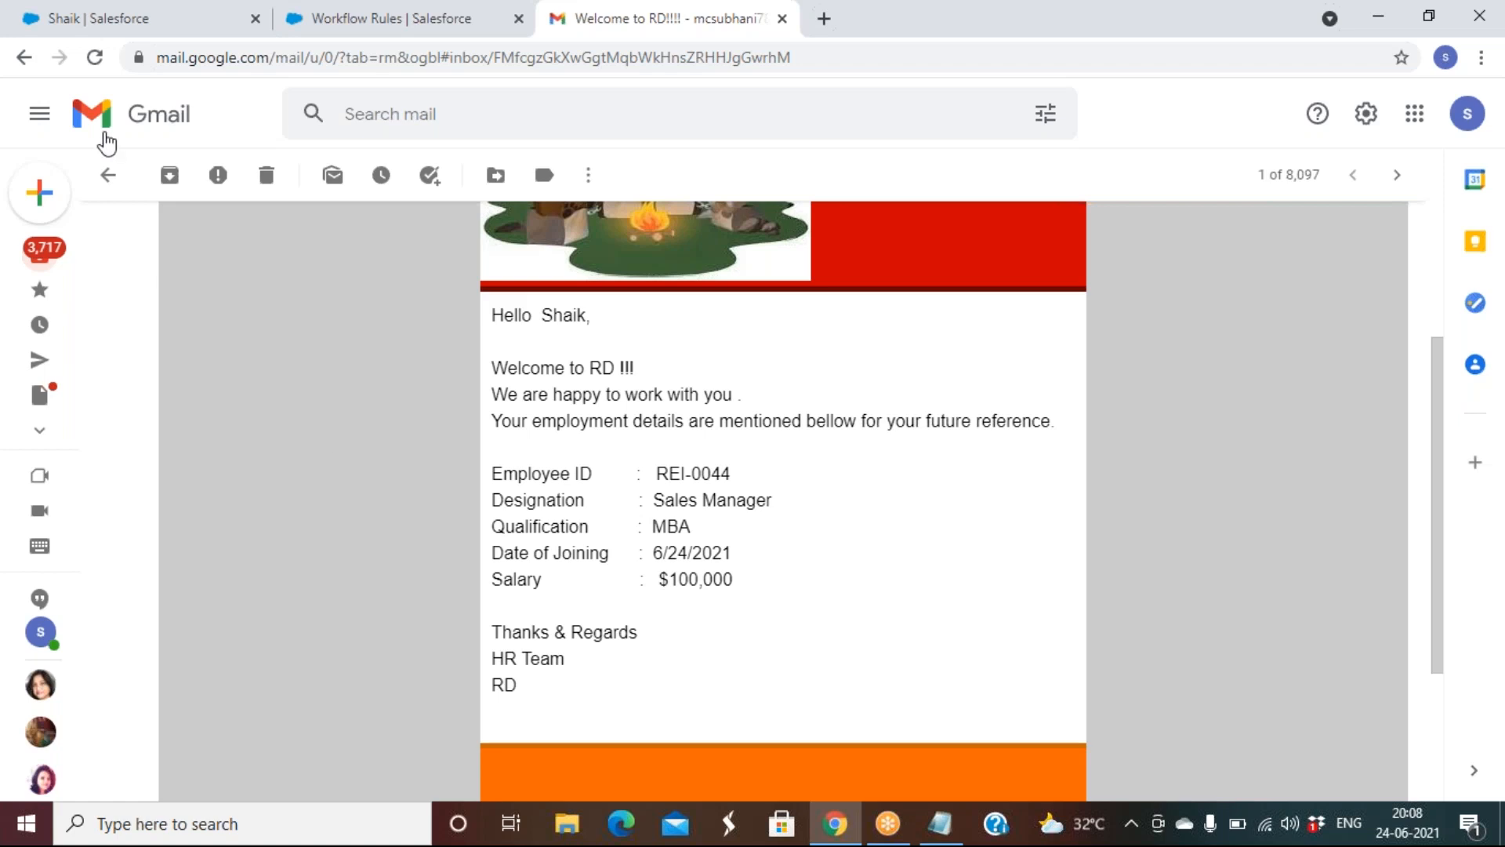
Save Sales Experience 10 on employee record REI-0044, then switch to the Gmail tab
click(218, 17)
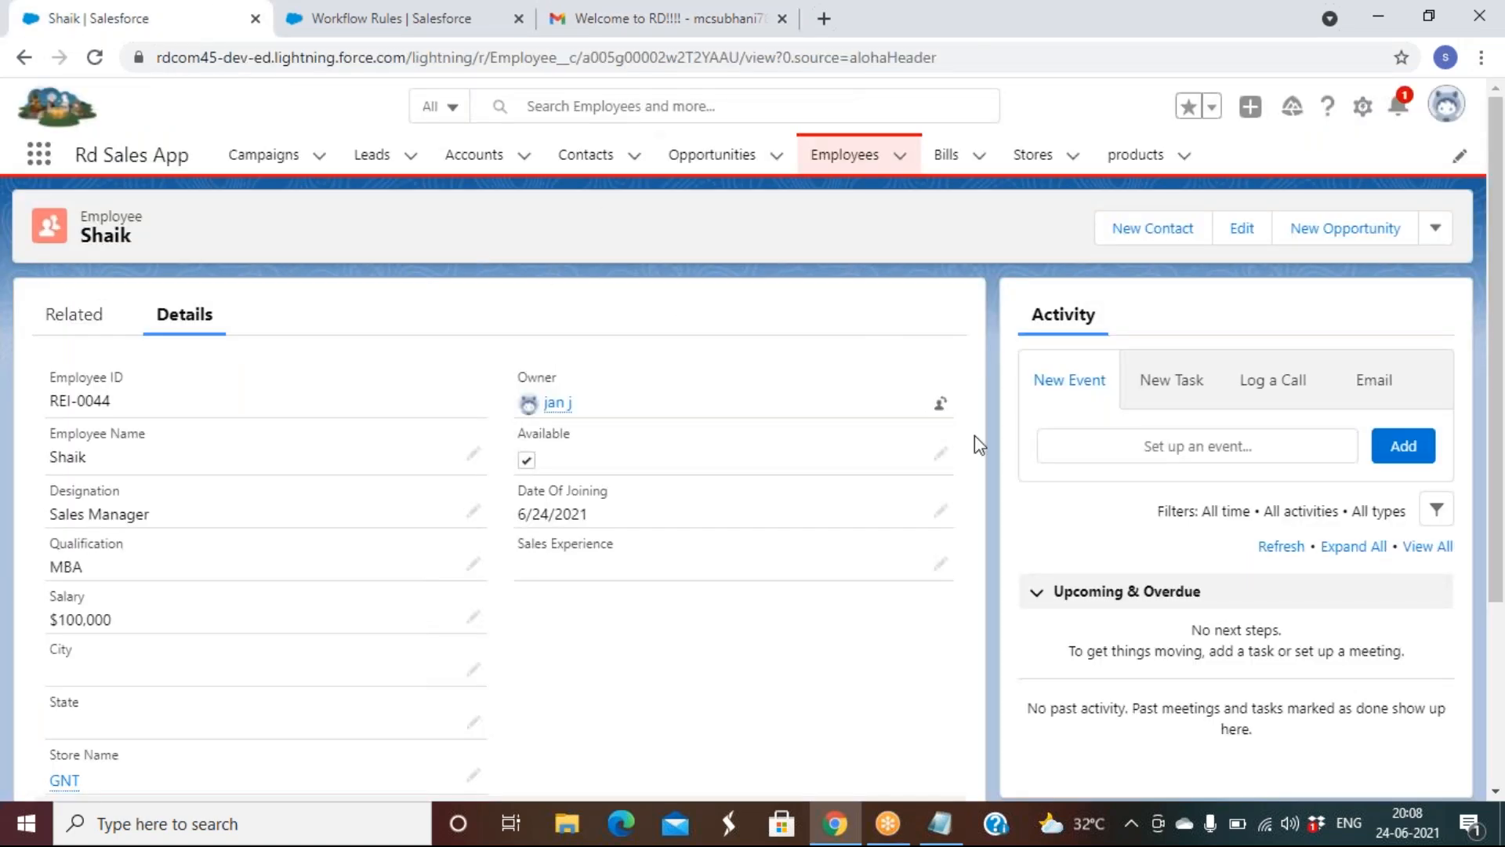
click(941, 455)
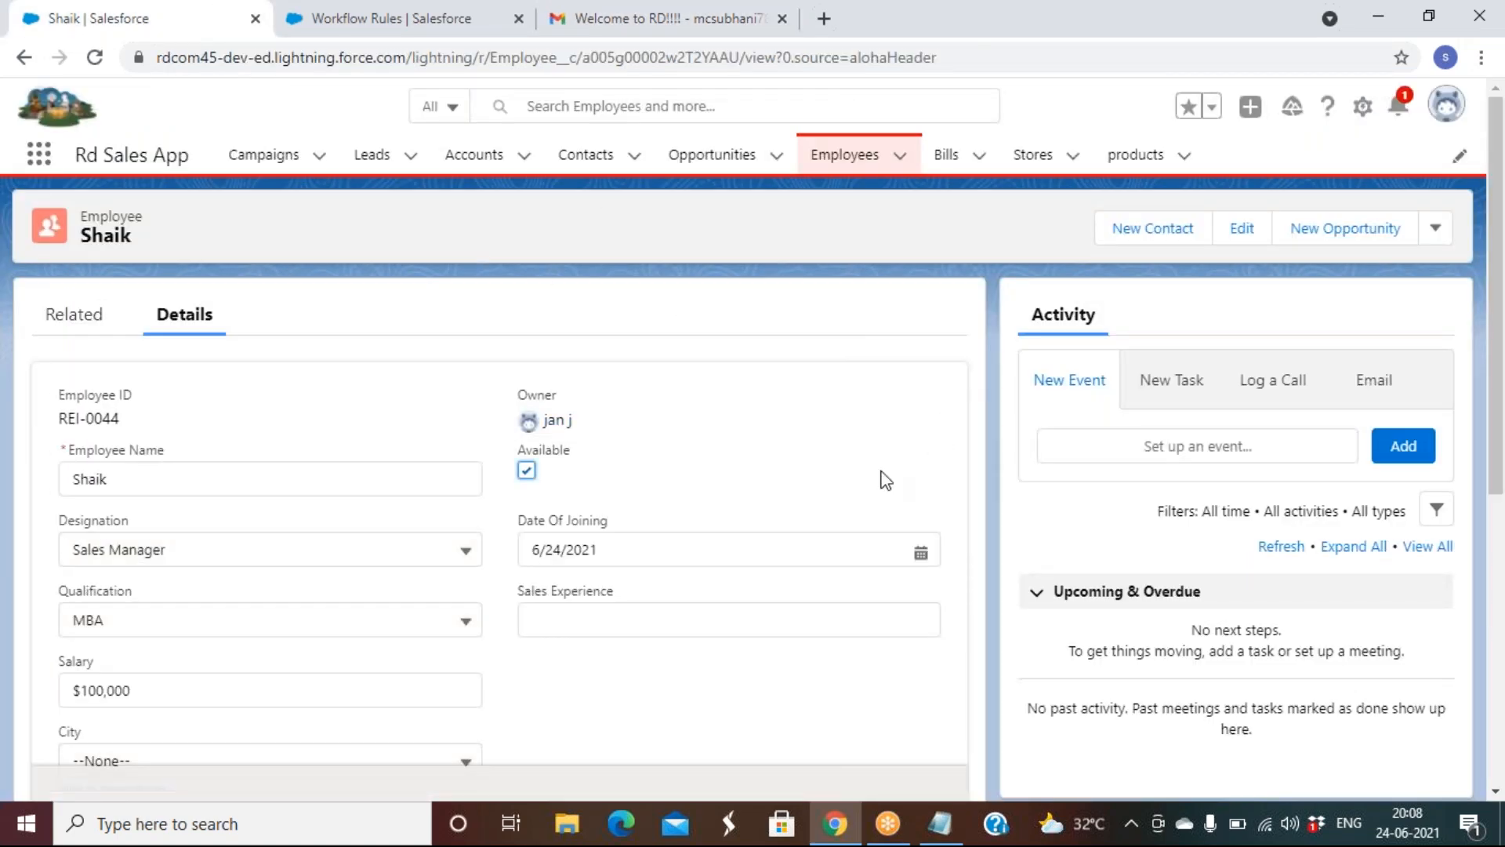
click(569, 613)
text(10)
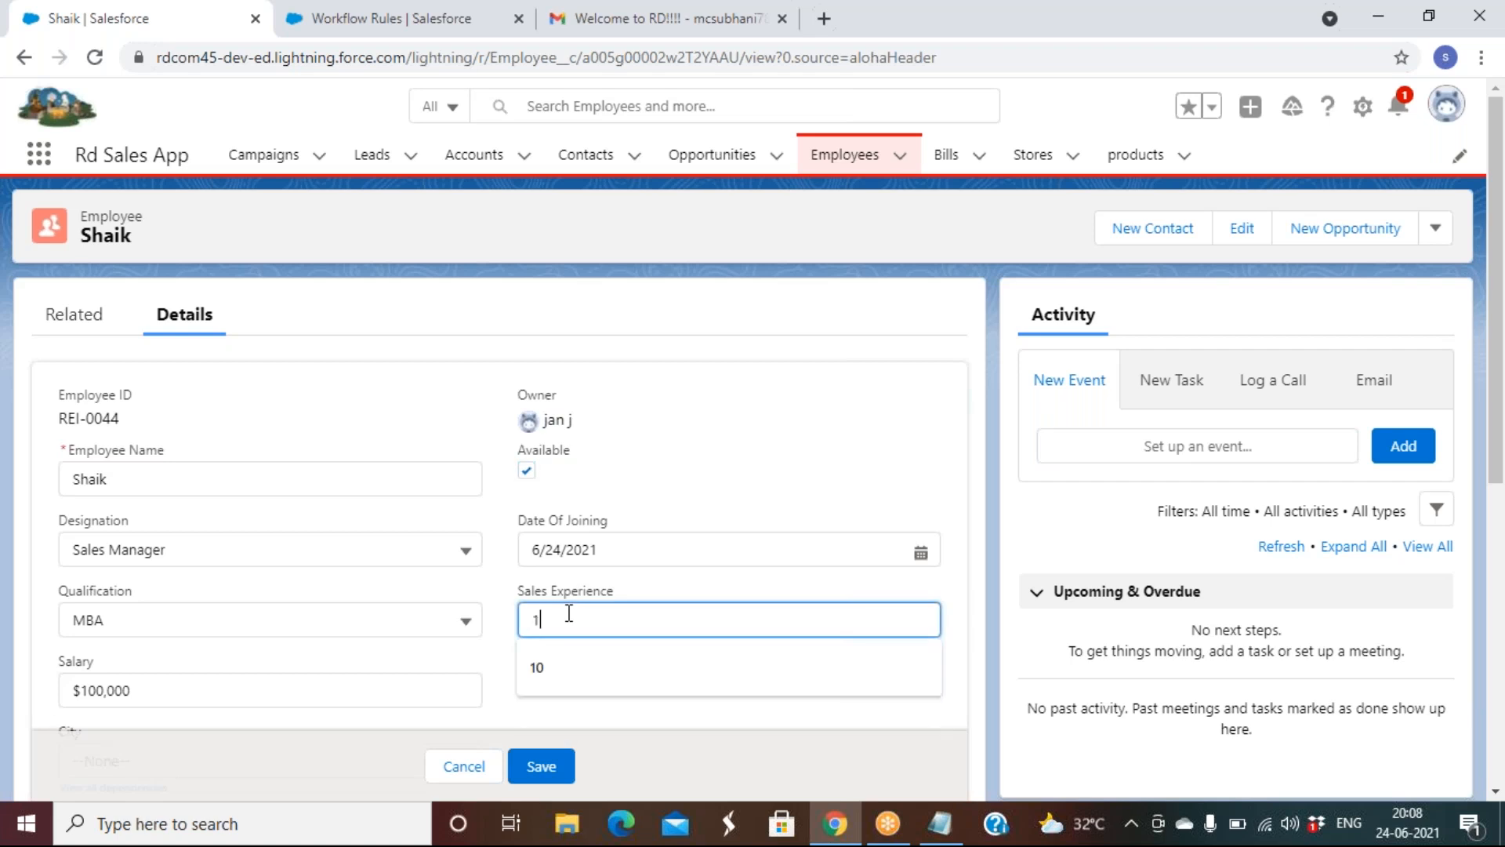
click(538, 771)
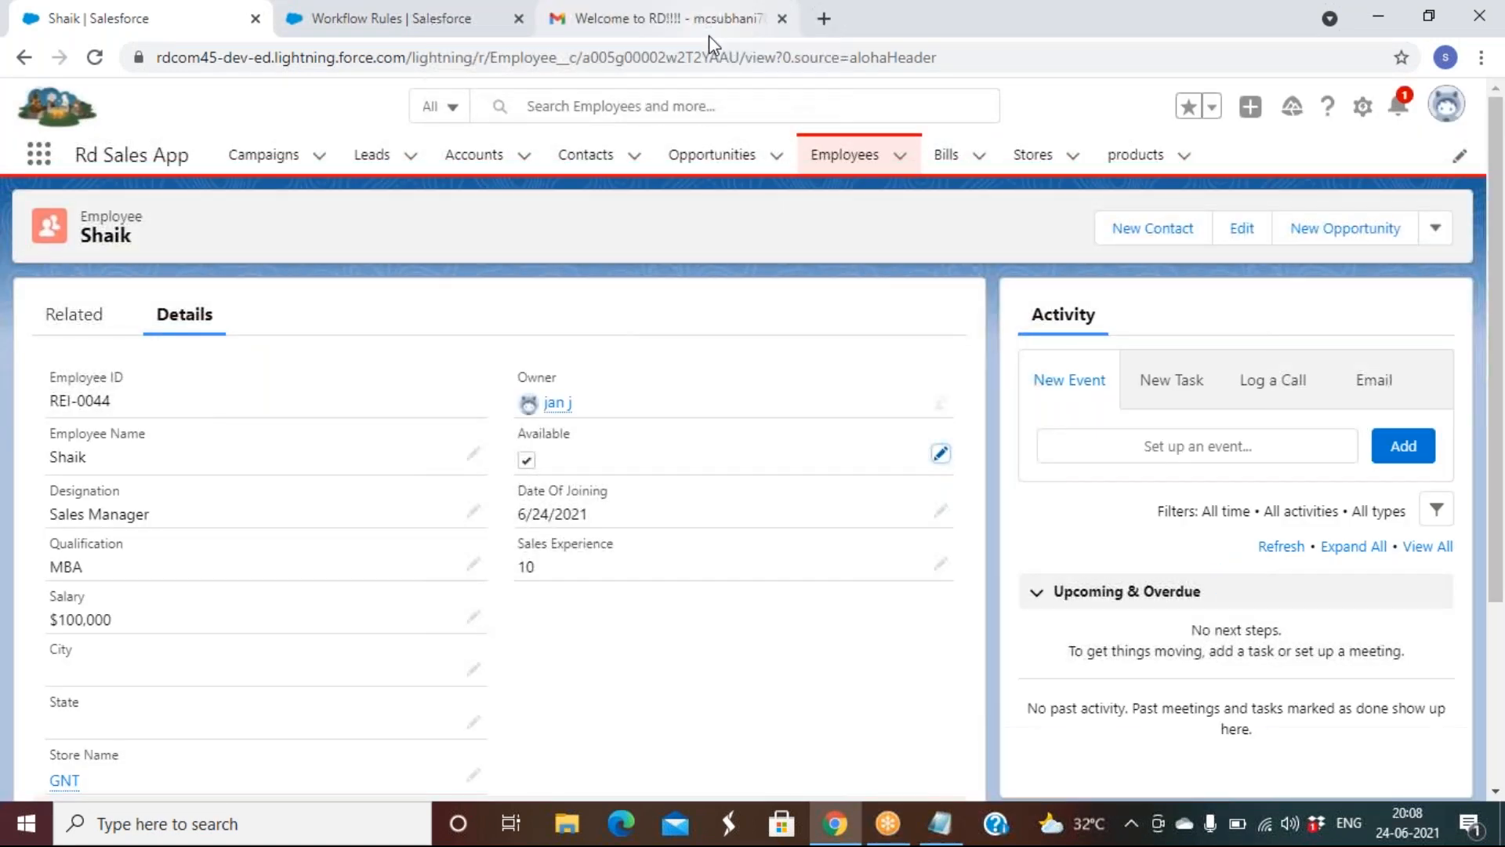
click(708, 32)
Reload the Gmail inbox to confirm the 'Welcome to RD!!!!' email arrived, then return to Workflow Rules
click(110, 180)
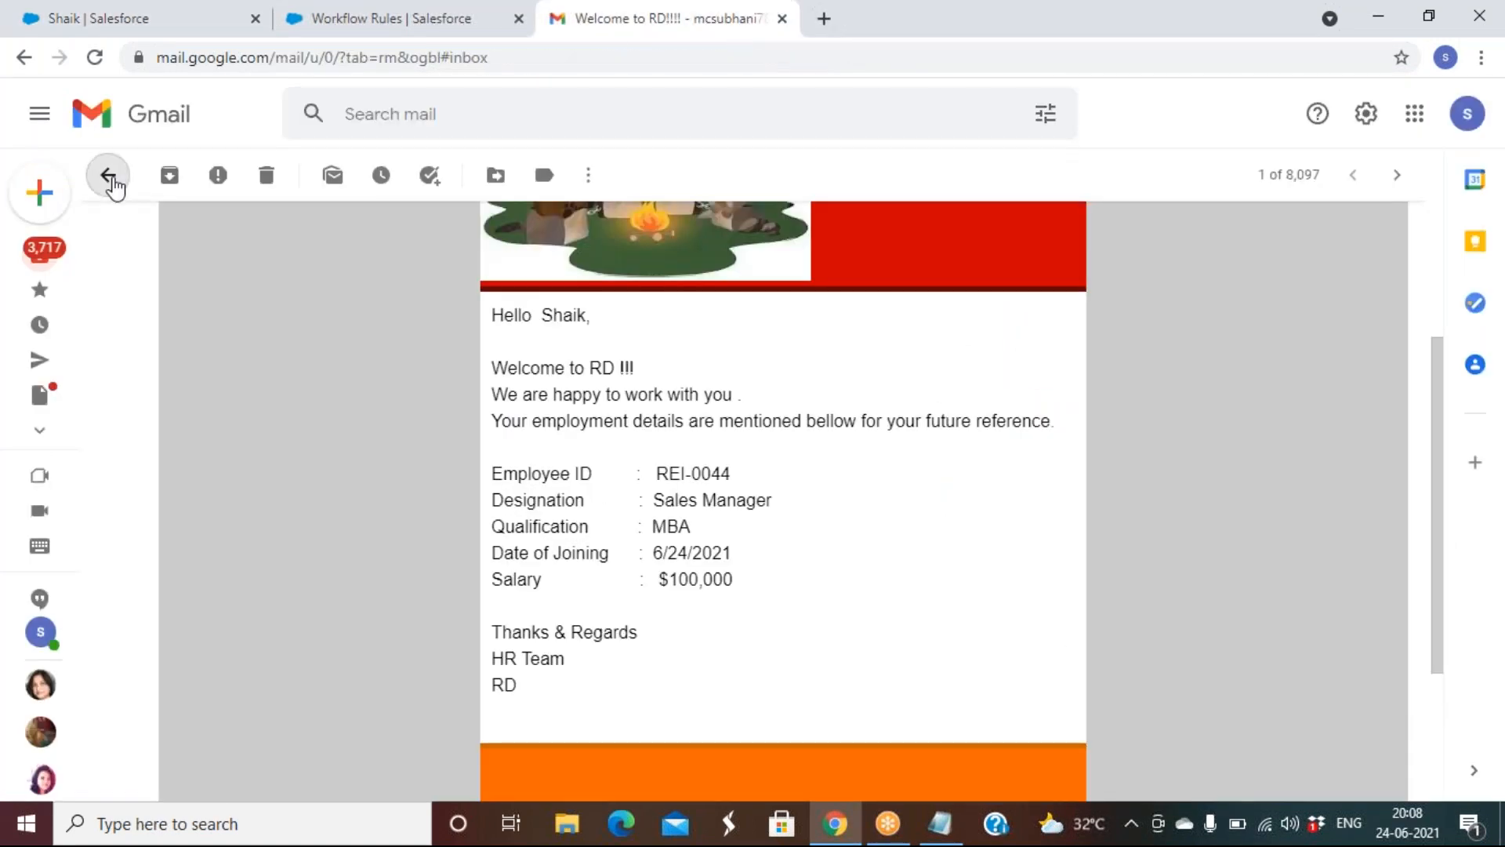
click(95, 58)
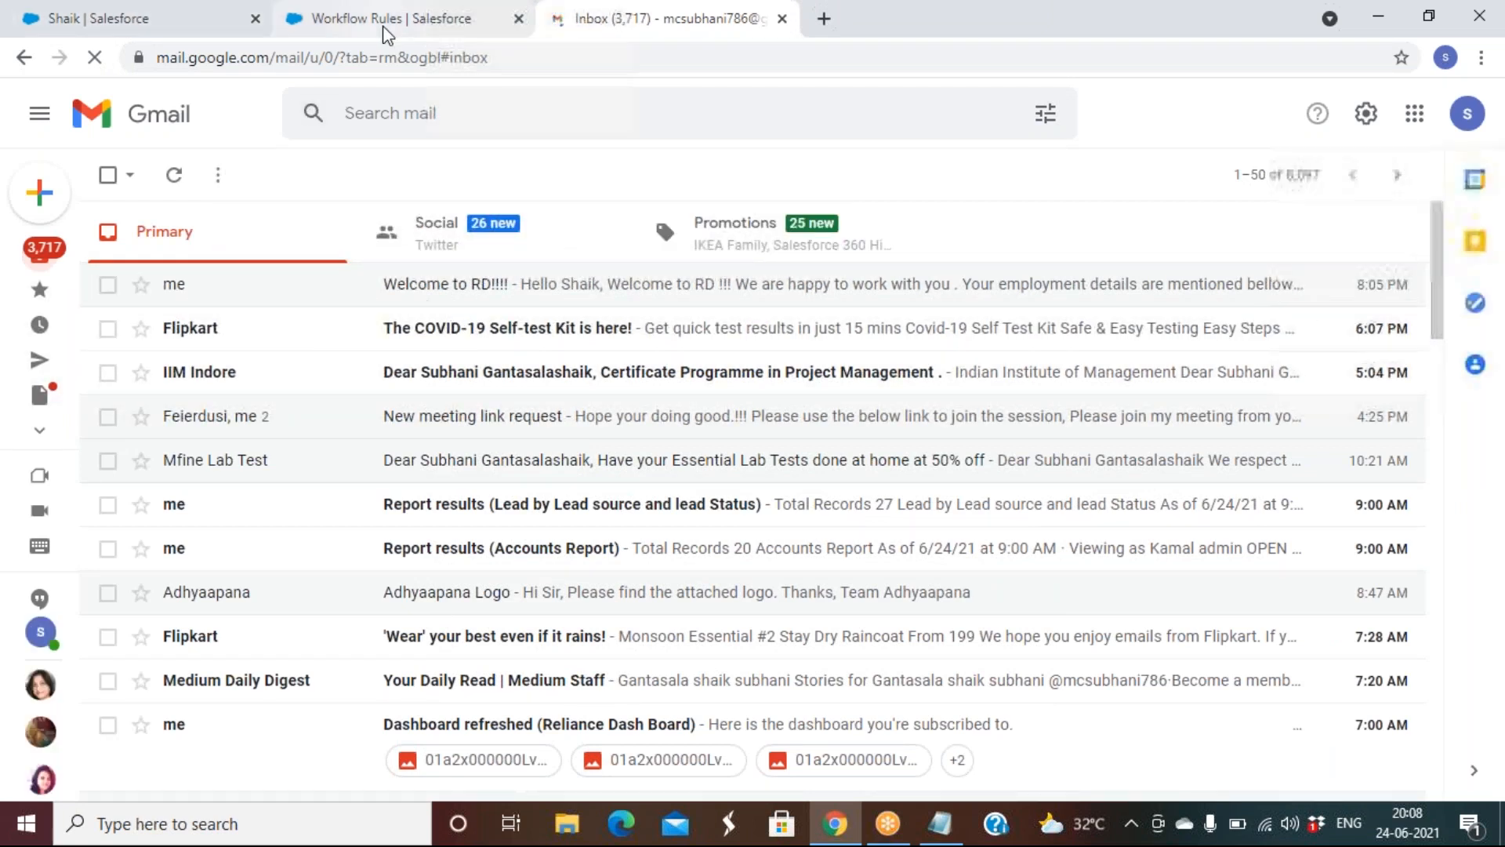
click(341, 16)
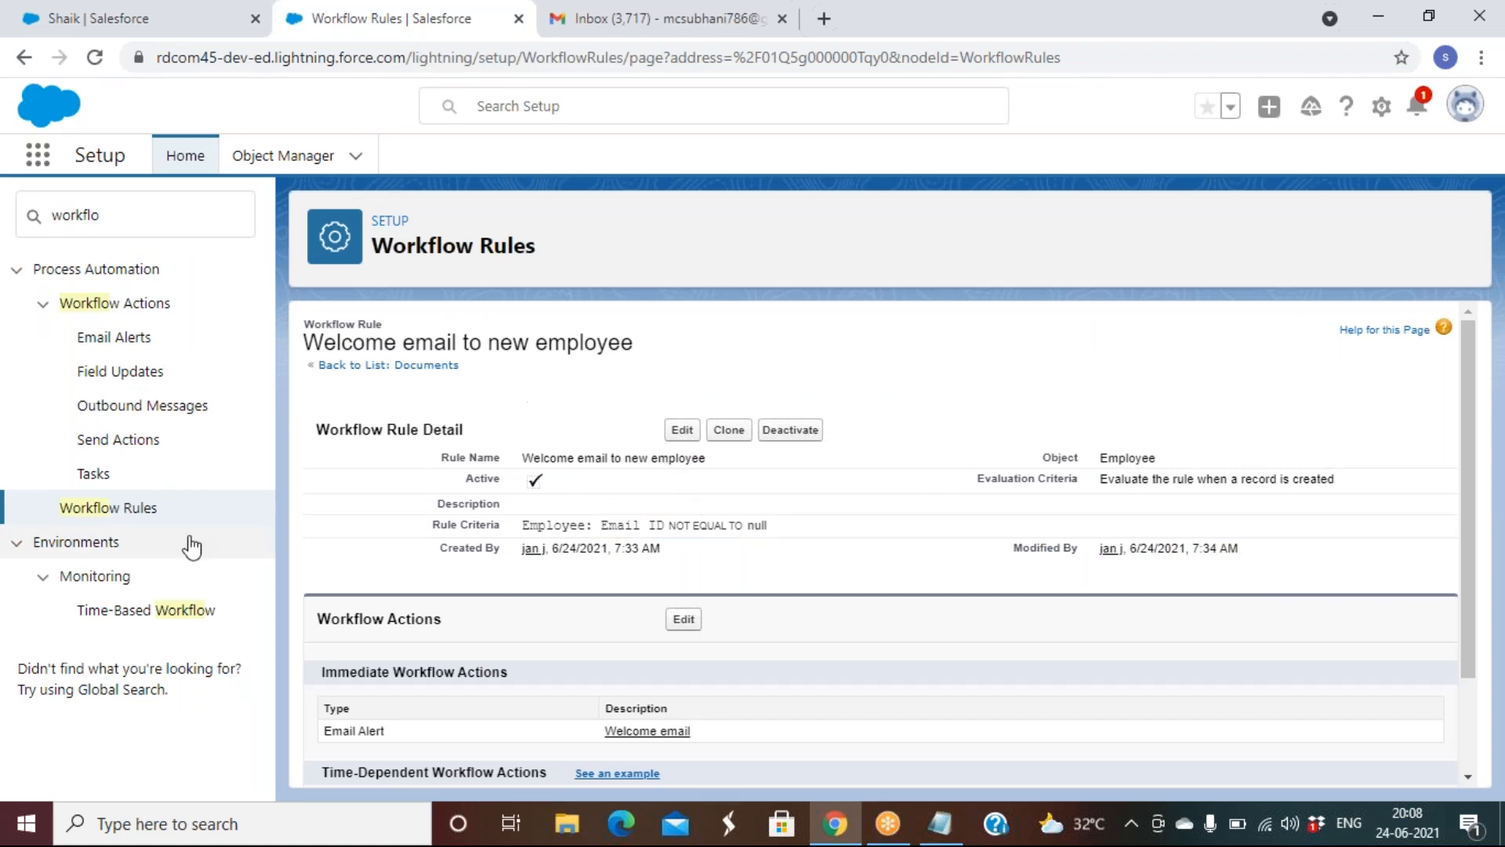
Show the Accounts Recently Viewed list, containing only Burlington Textiles Corp of America
click(117, 516)
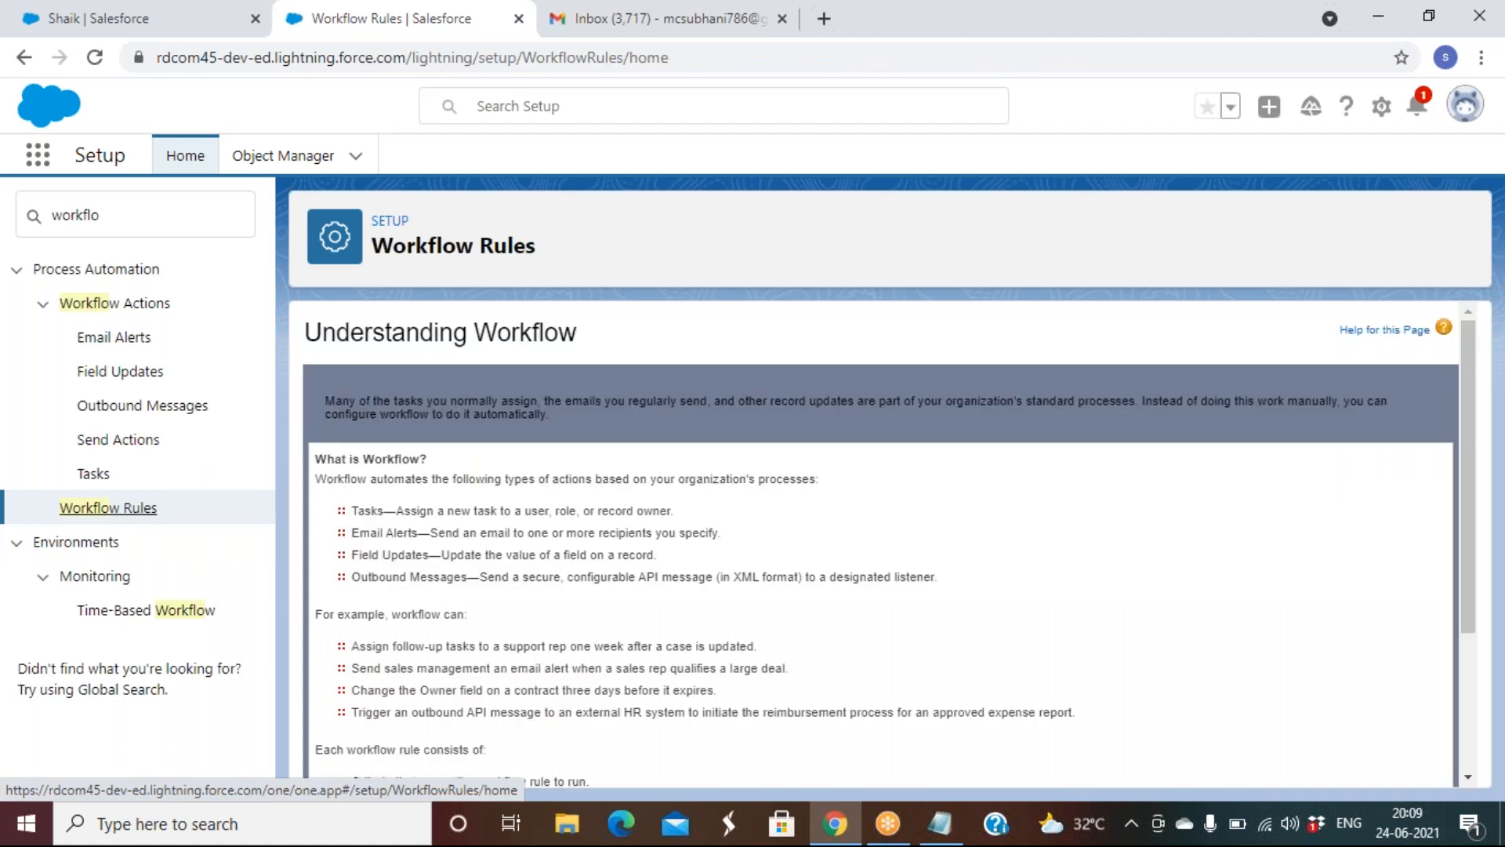
click(109, 19)
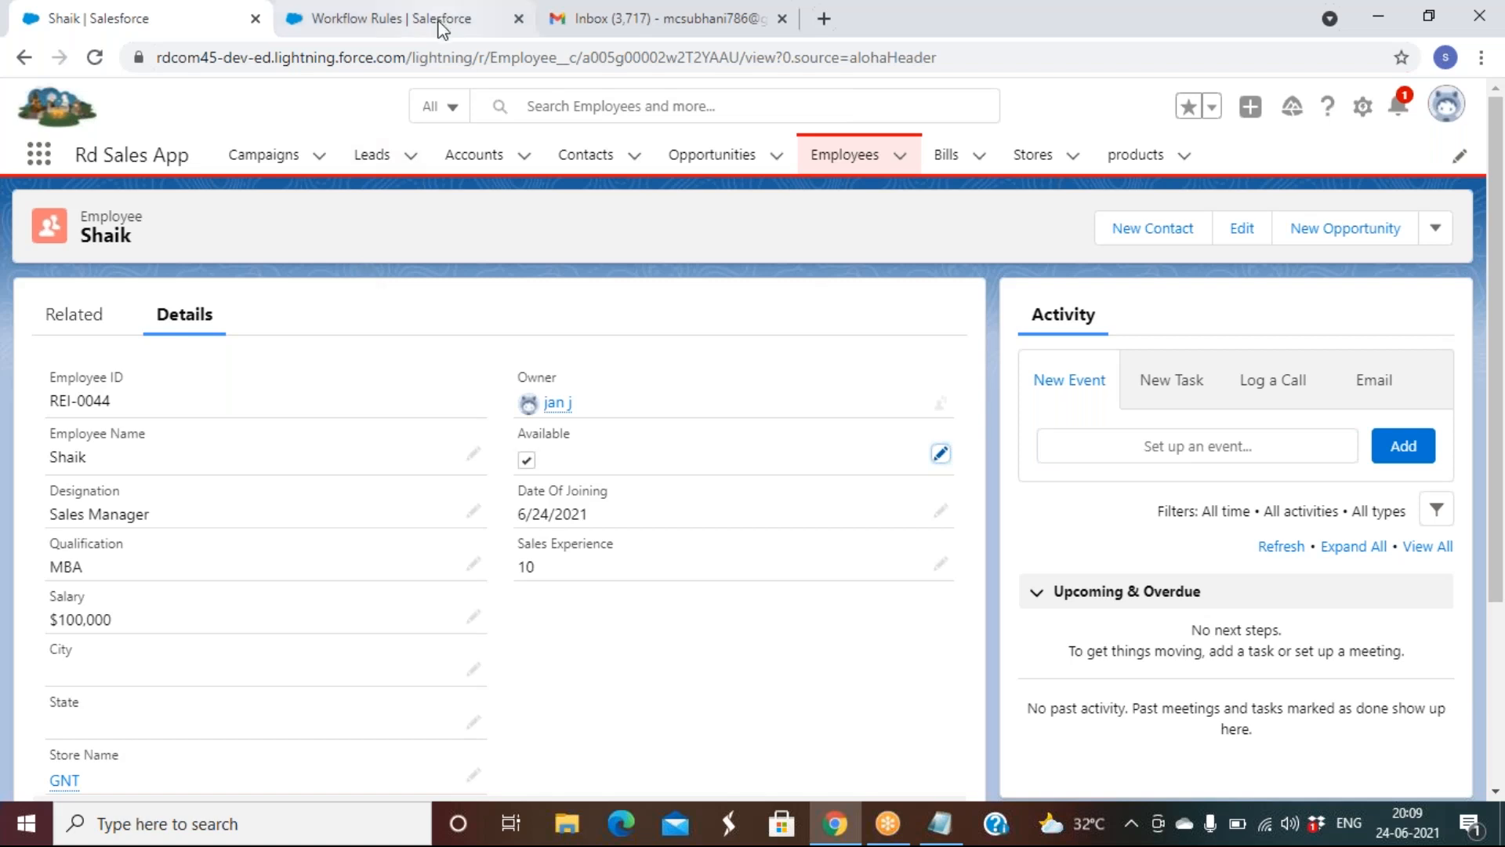
click(480, 170)
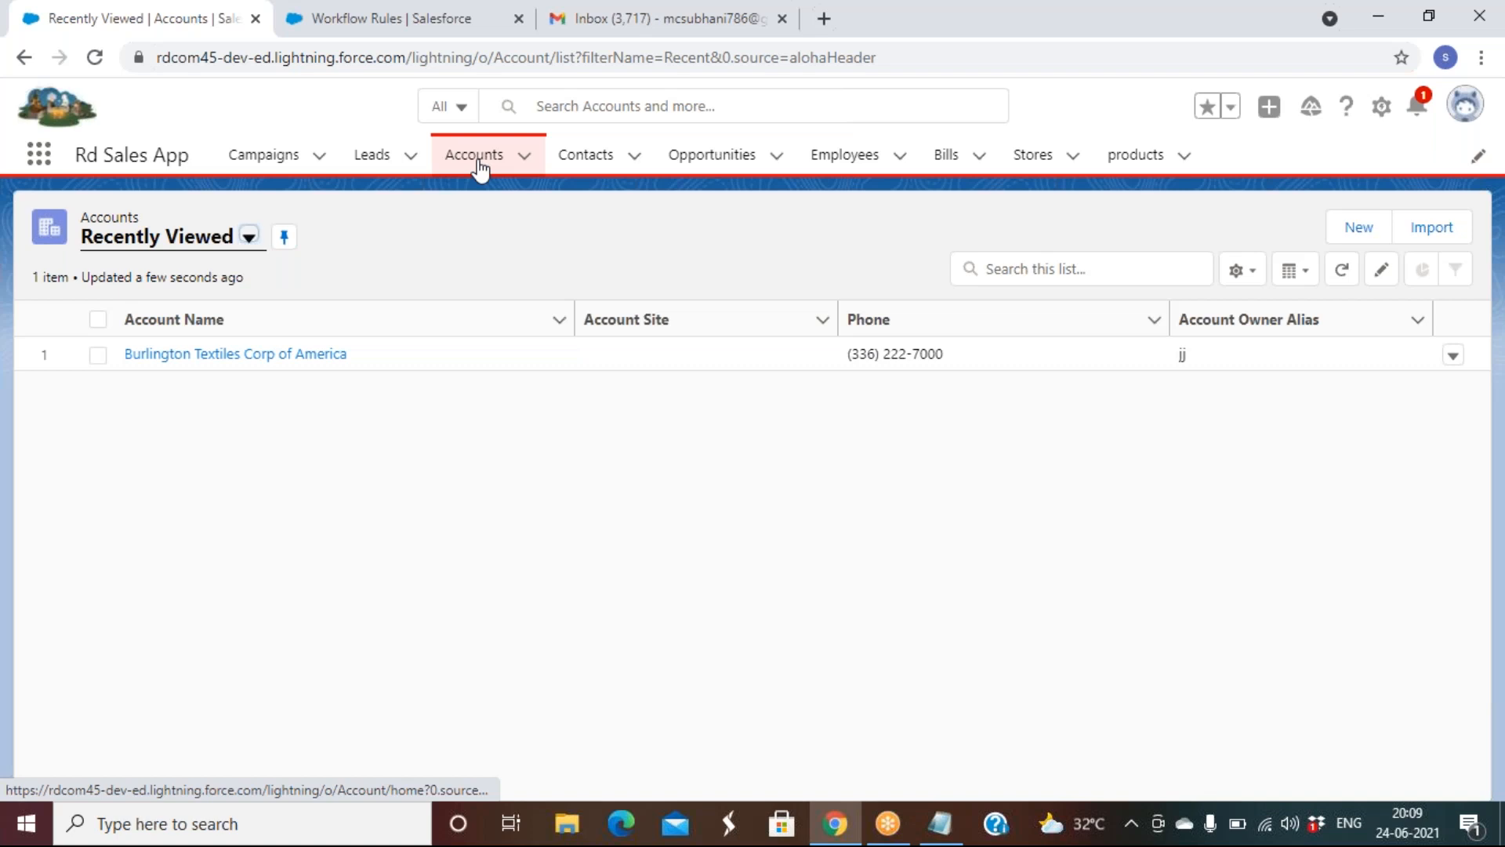
click(1361, 234)
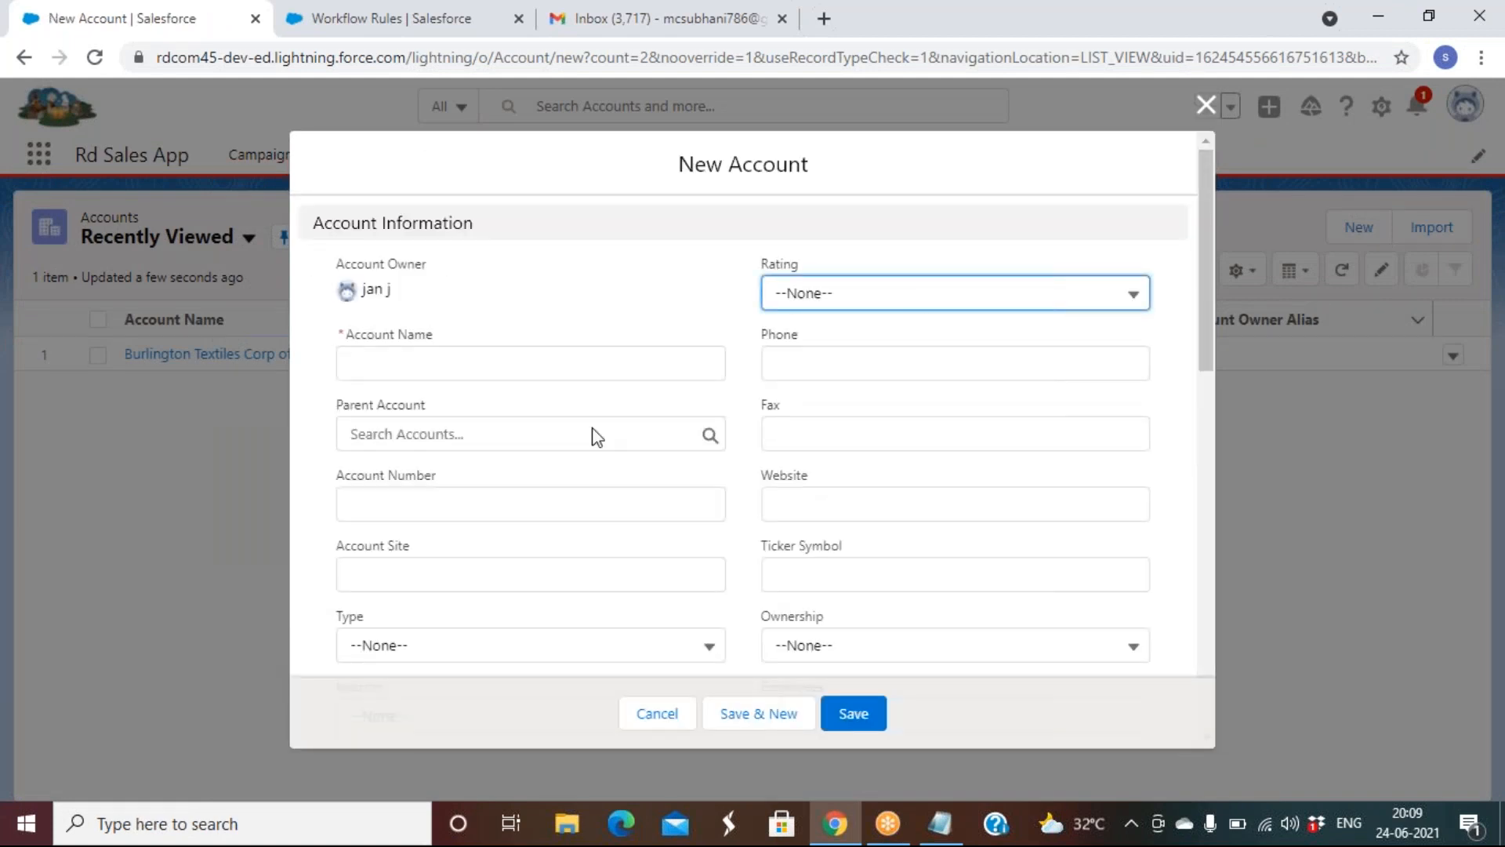
scroll(596, 436, down, 7)
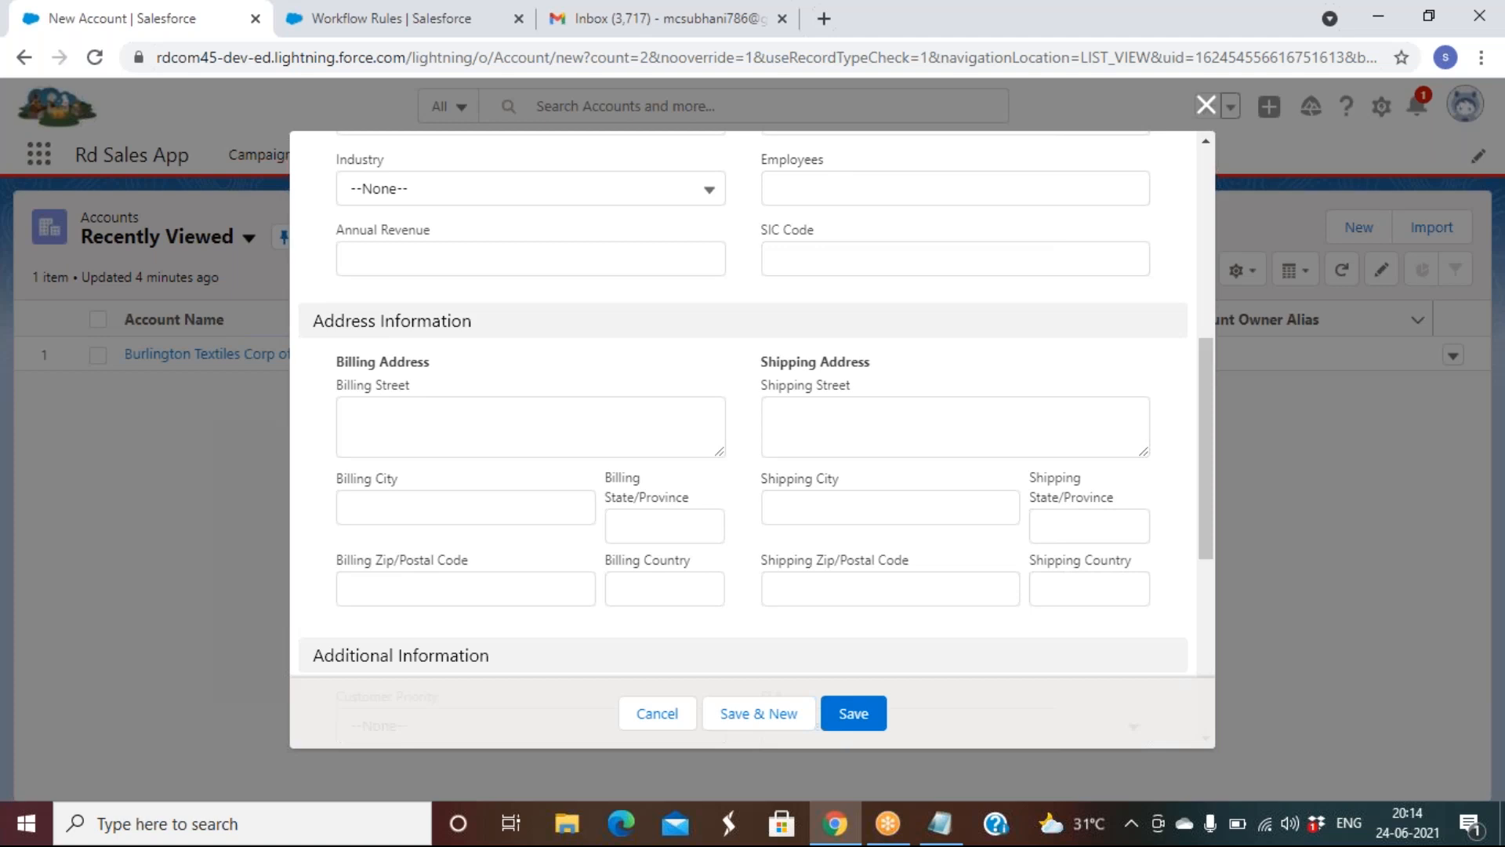
click(1206, 104)
Continue past the workflow intro to list the Product Enquiry alert and Welcome email to new employee rules
click(388, 16)
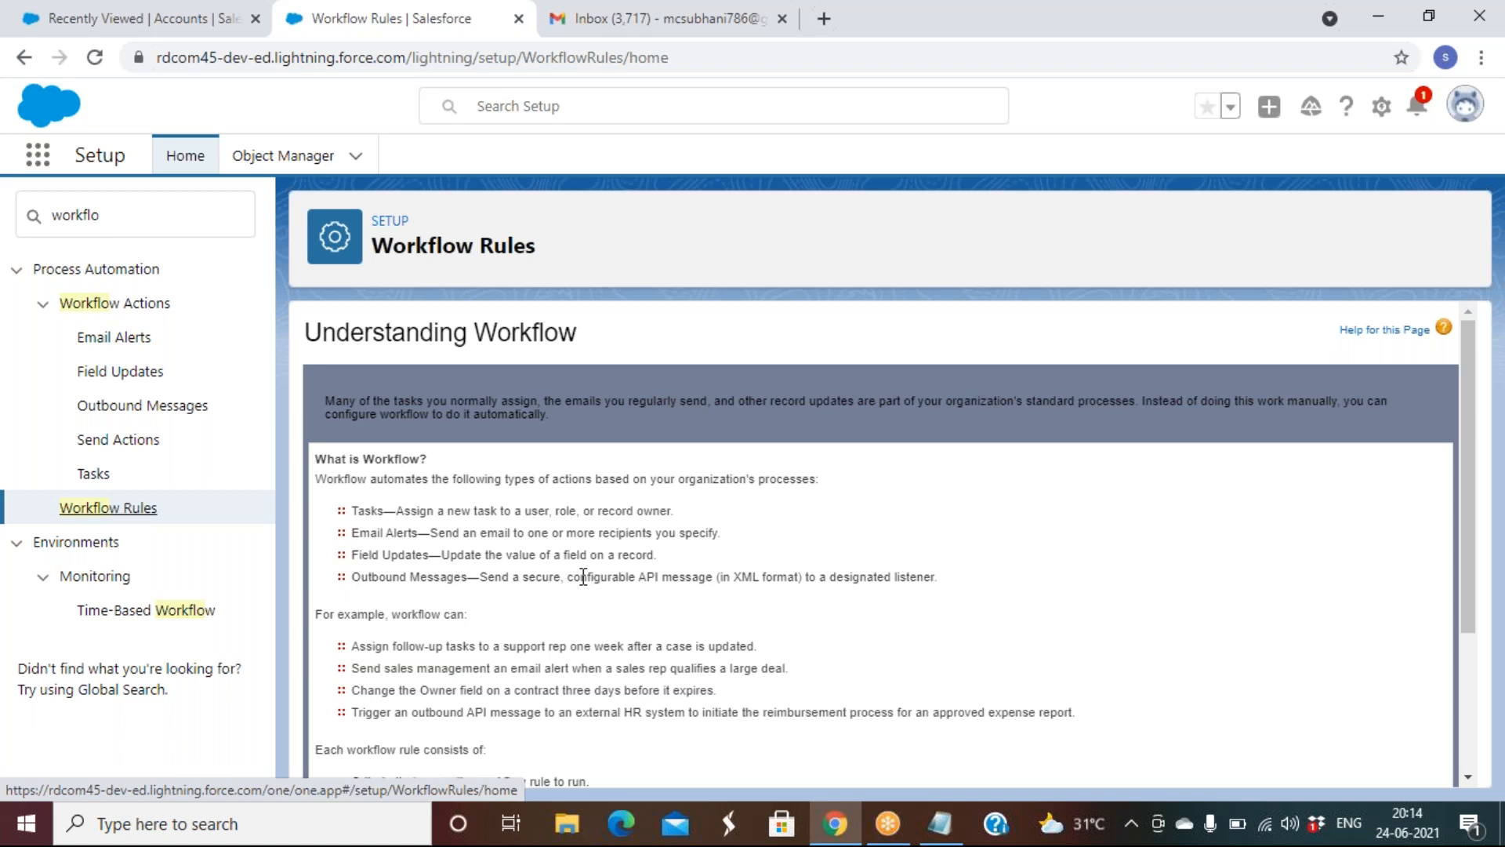
scroll(584, 577, down, 3)
click(344, 732)
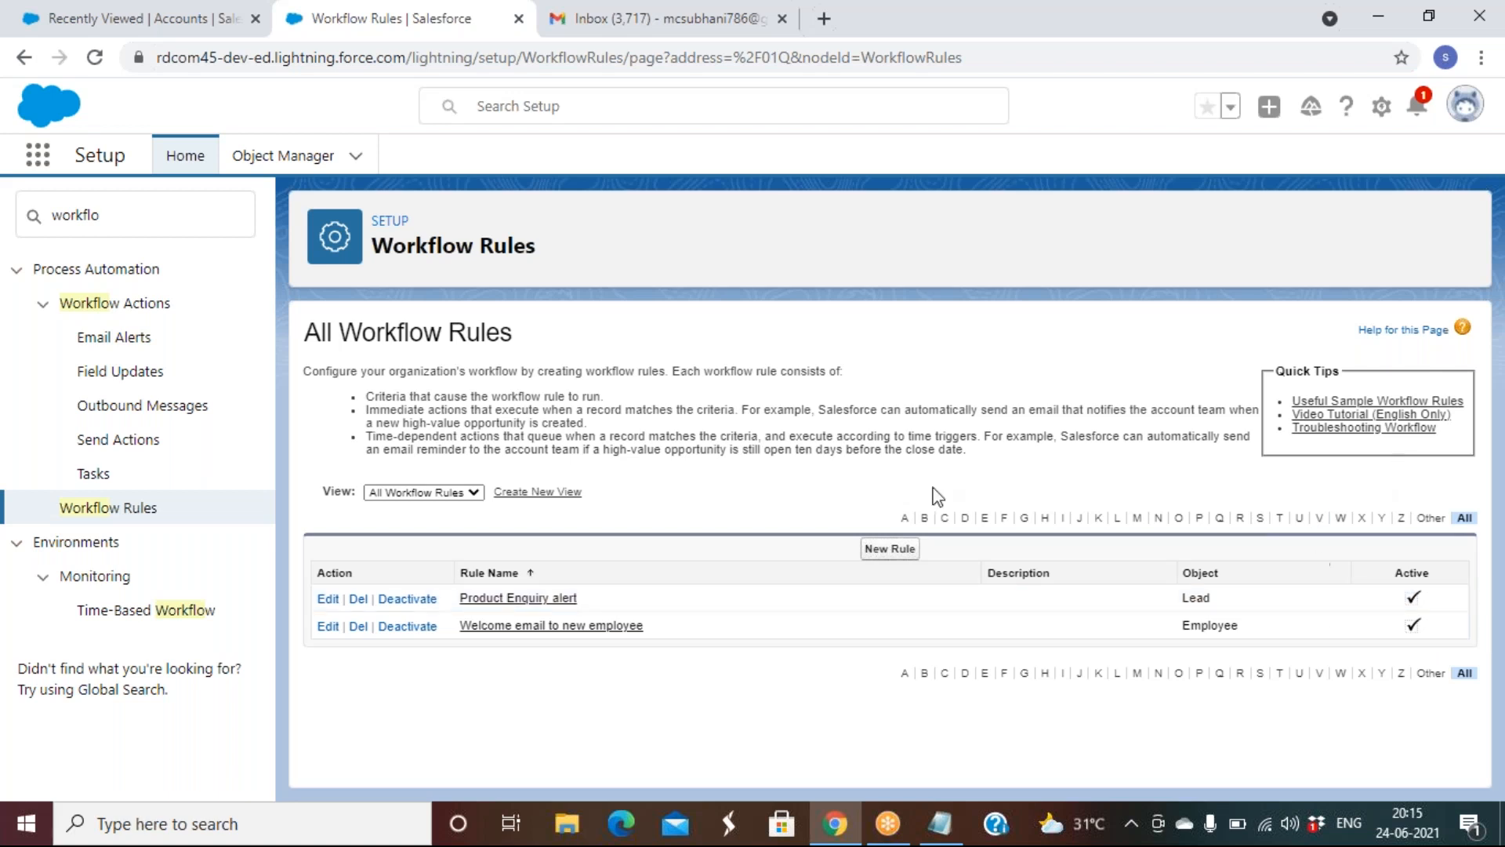
Check the Account object's limits in Object Manager, confirming Active Workflow Rules at 0 of 50
click(325, 161)
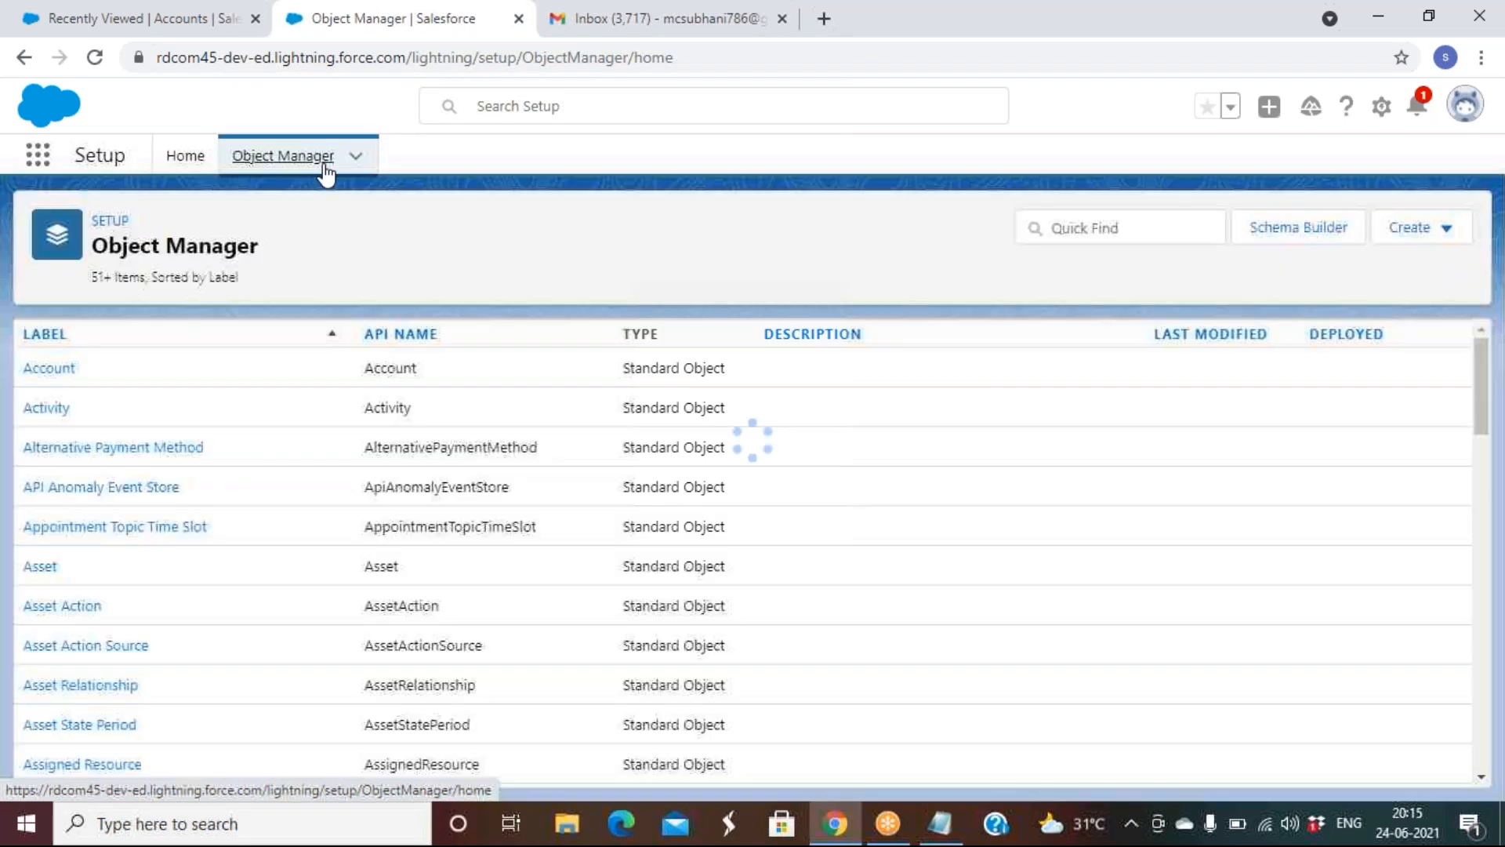
click(50, 372)
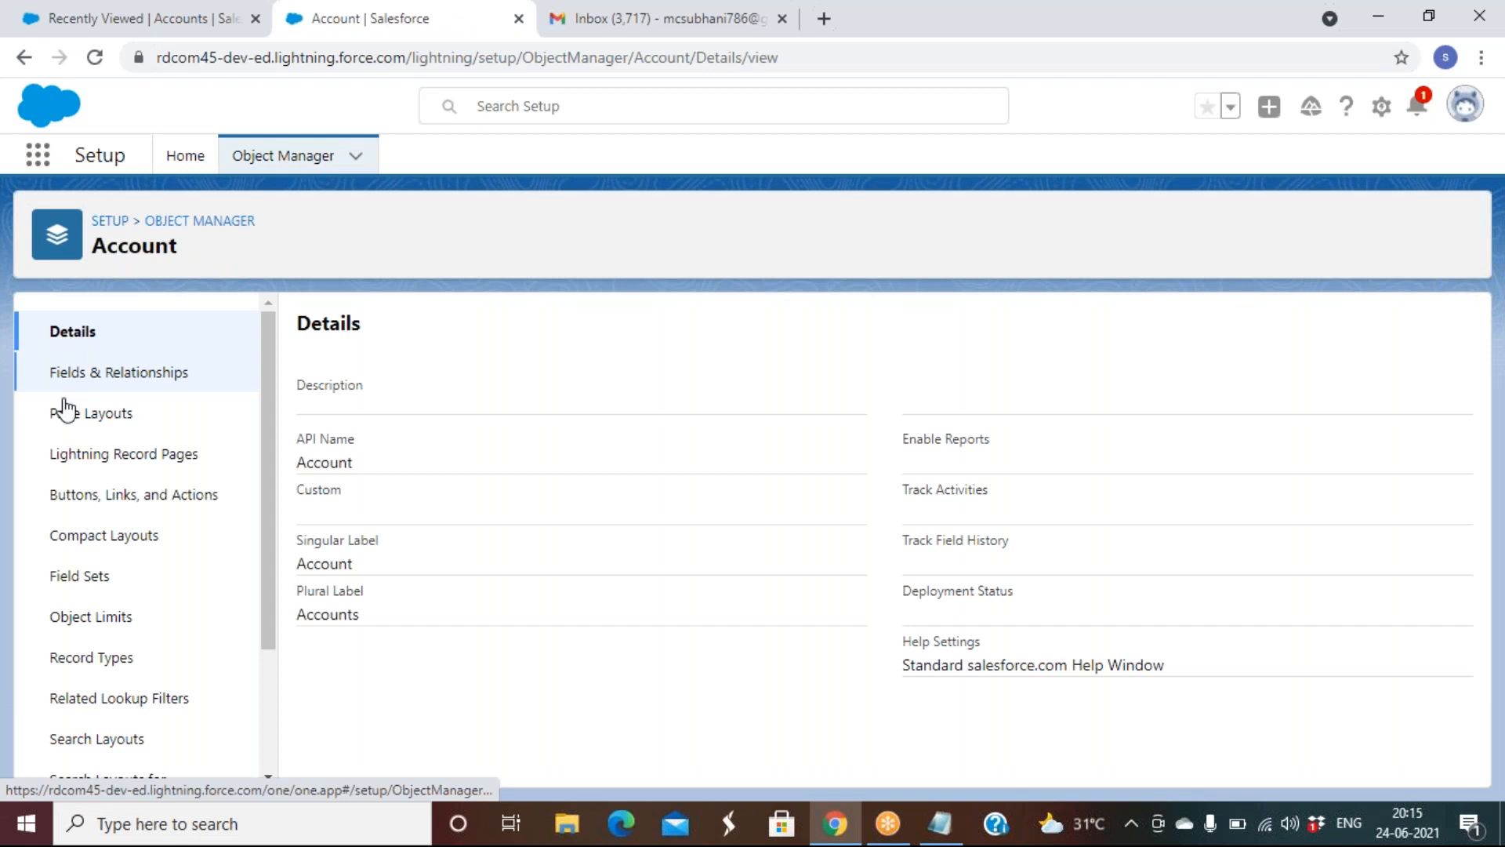
click(97, 624)
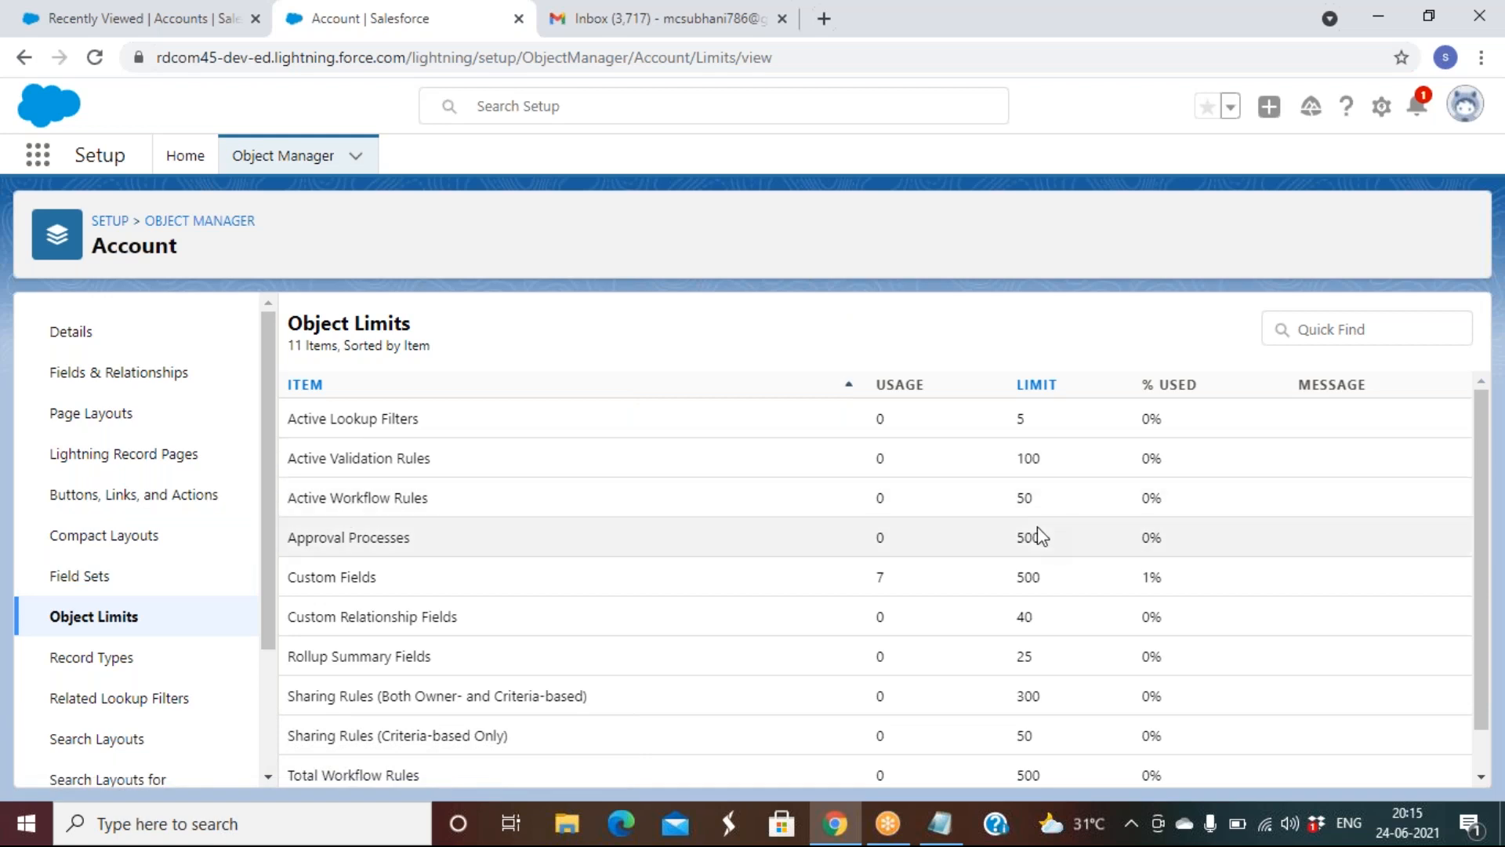
scroll(1042, 531, down, 1)
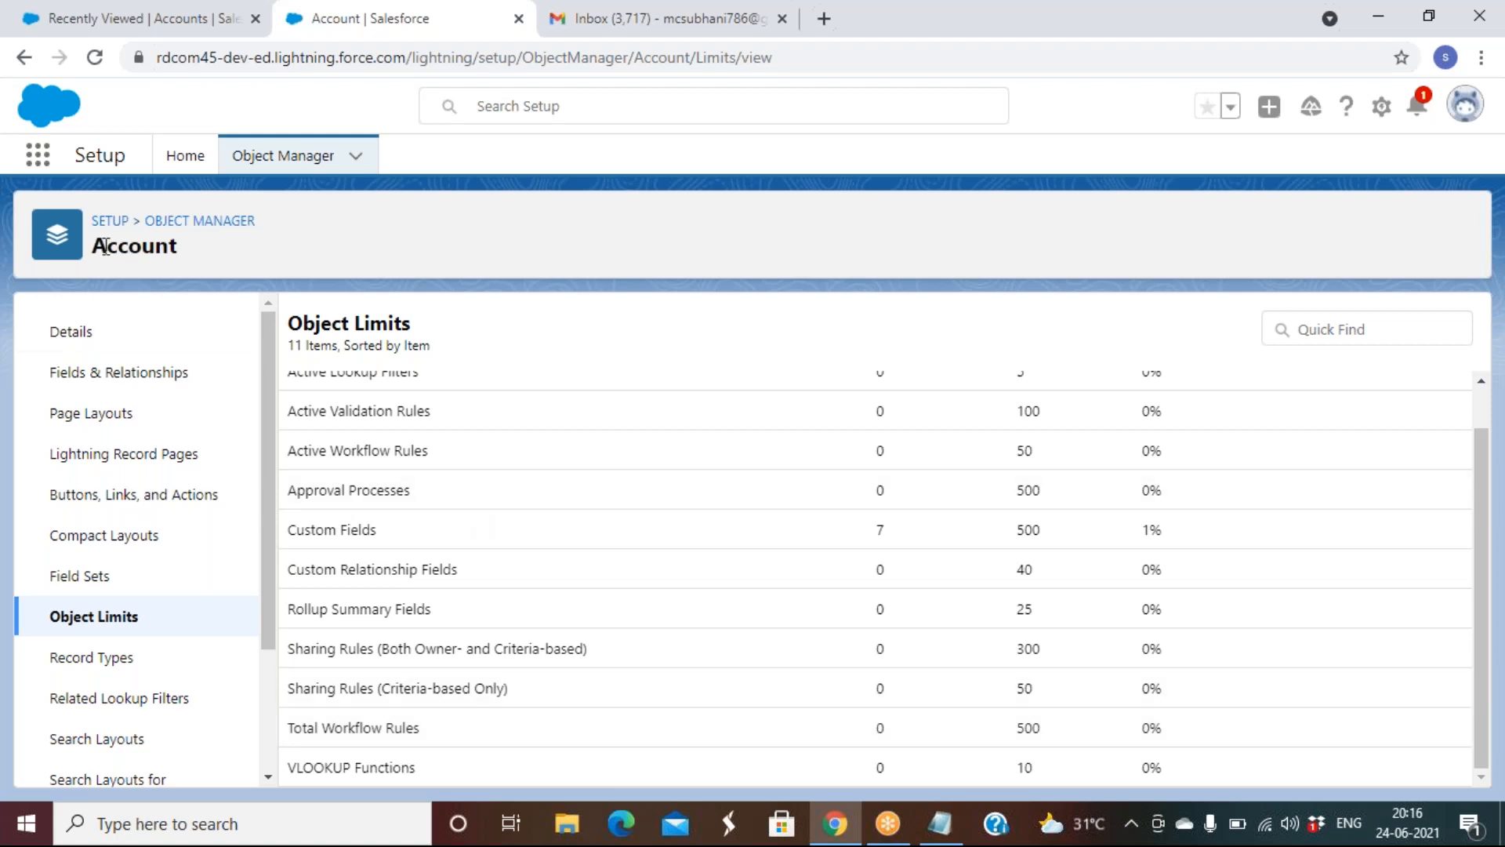
Navigate from Setup home past the workflow introduction back to the All Workflow Rules list
click(104, 222)
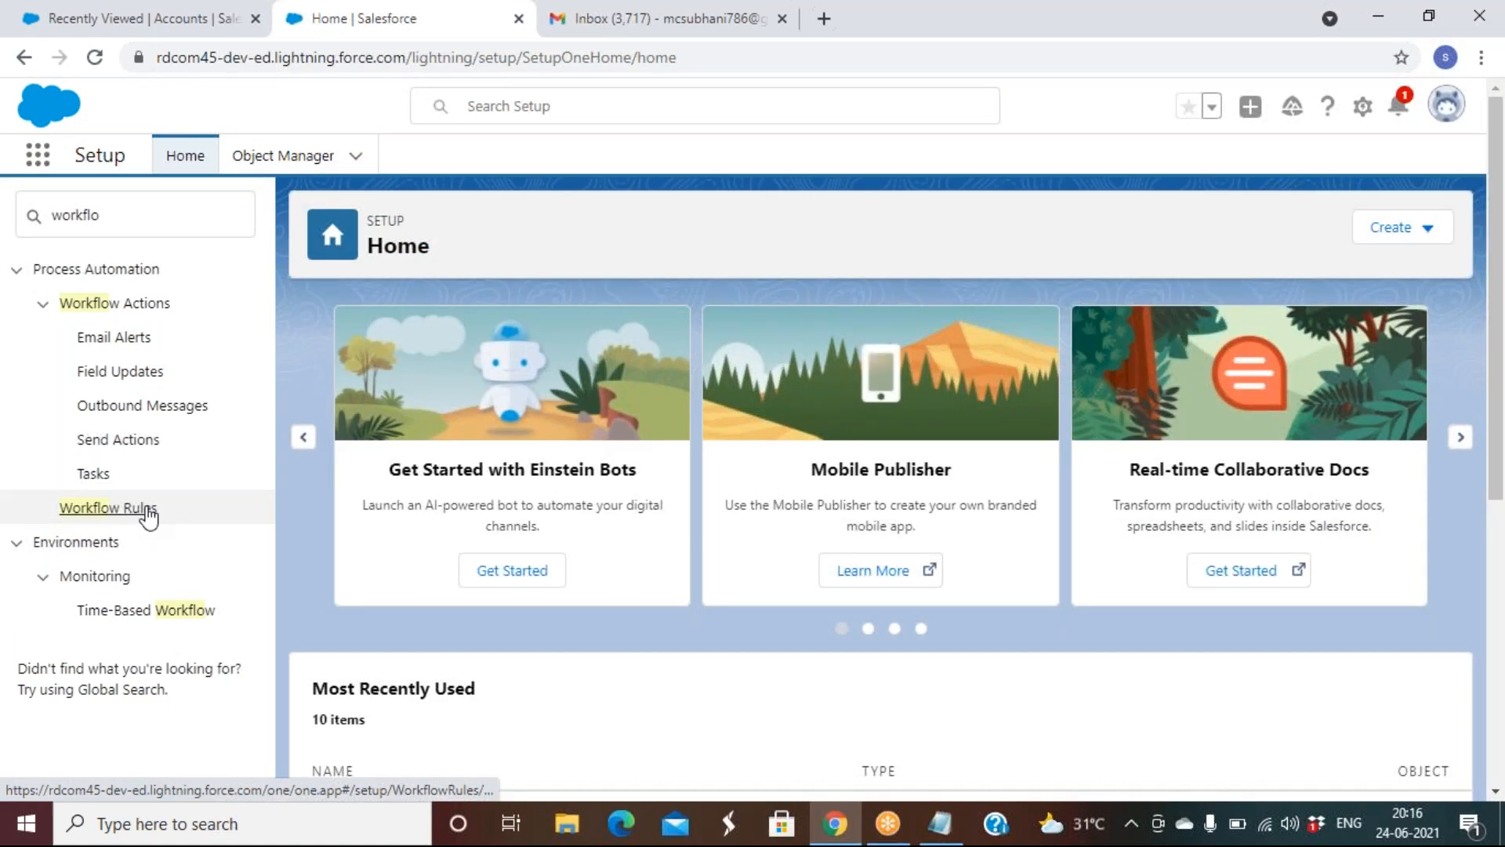
click(146, 509)
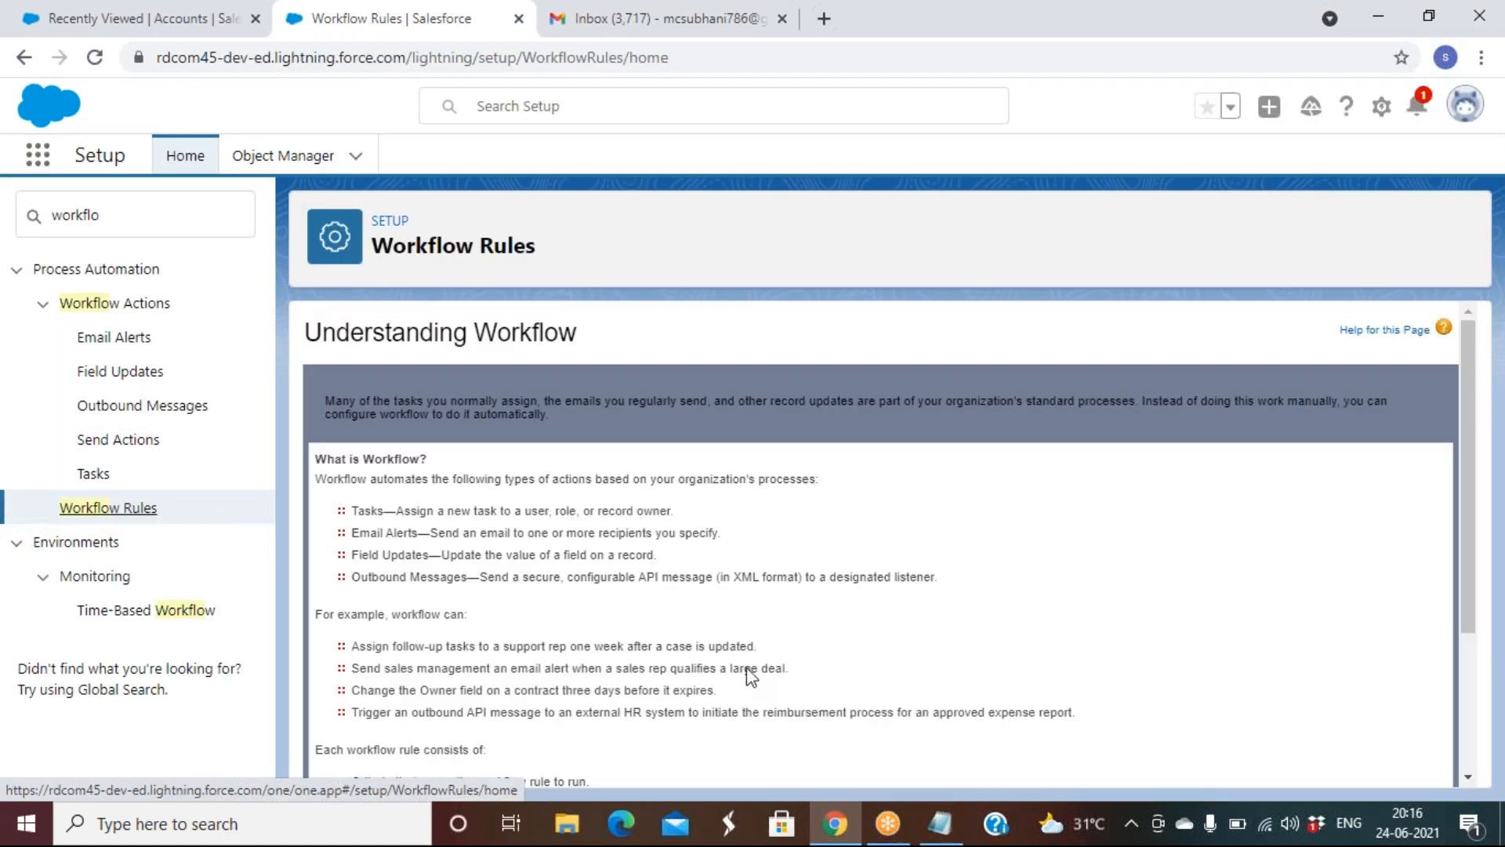
scroll(745, 668, down, 3)
click(349, 737)
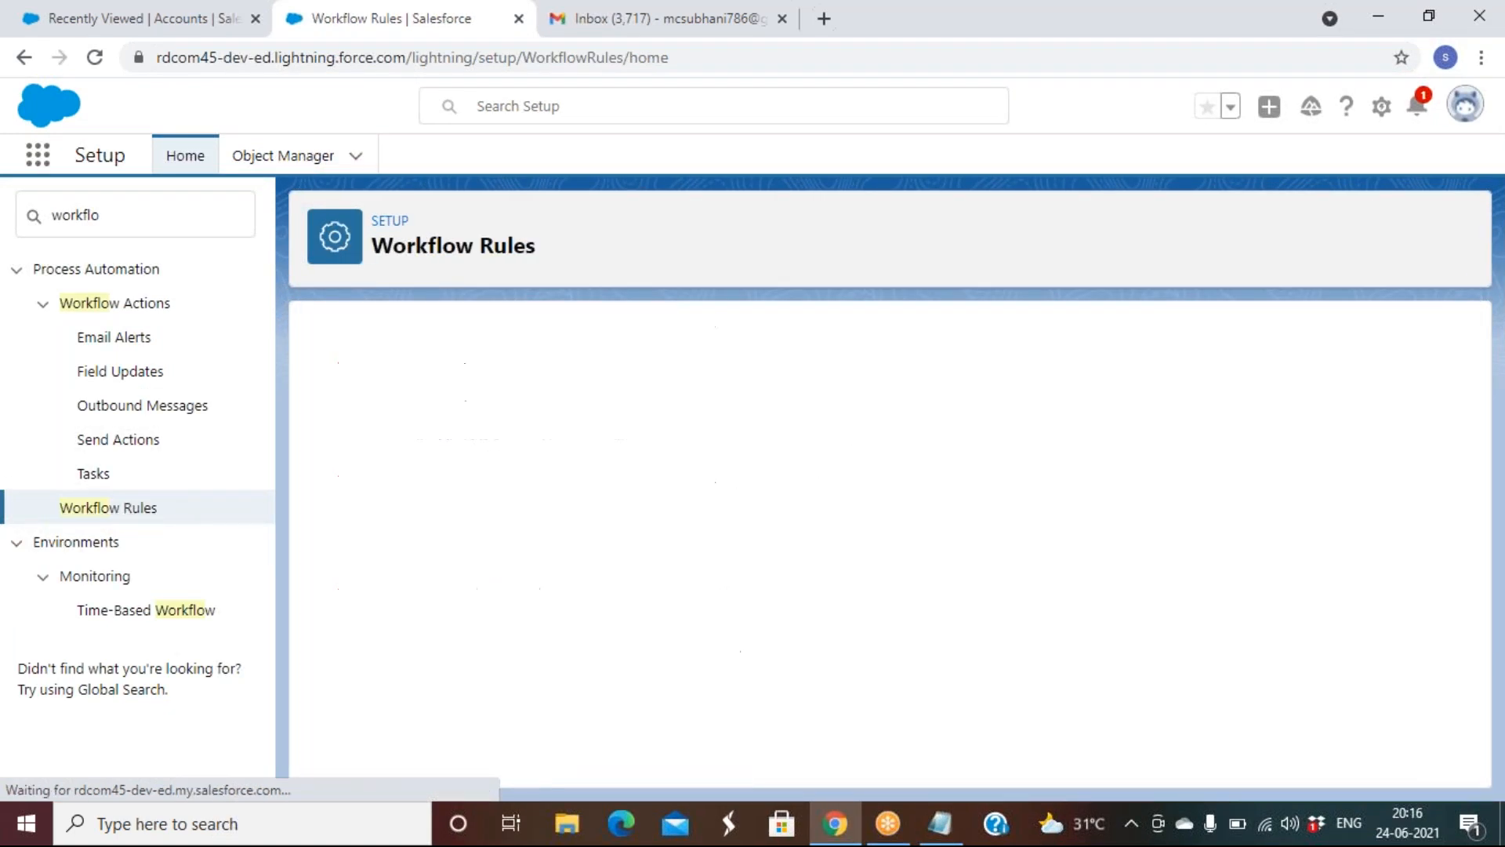